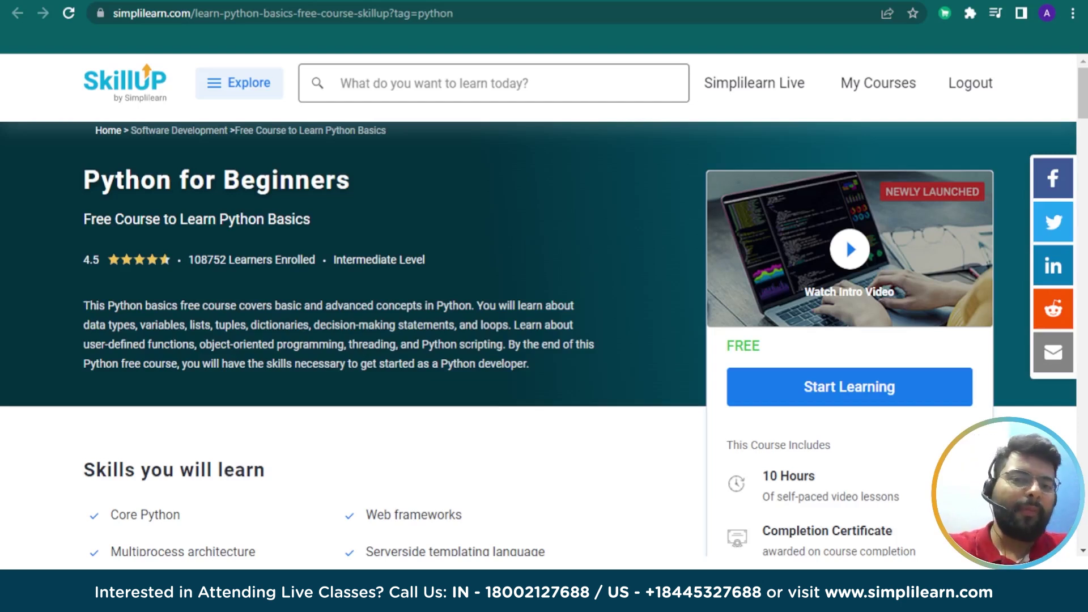
Switch to the Chrome window showing the OpenAI 'ChatGPT: Optimizing Language Models for Dialogue' post
{"action": "key", "text": "alt+Tab"}
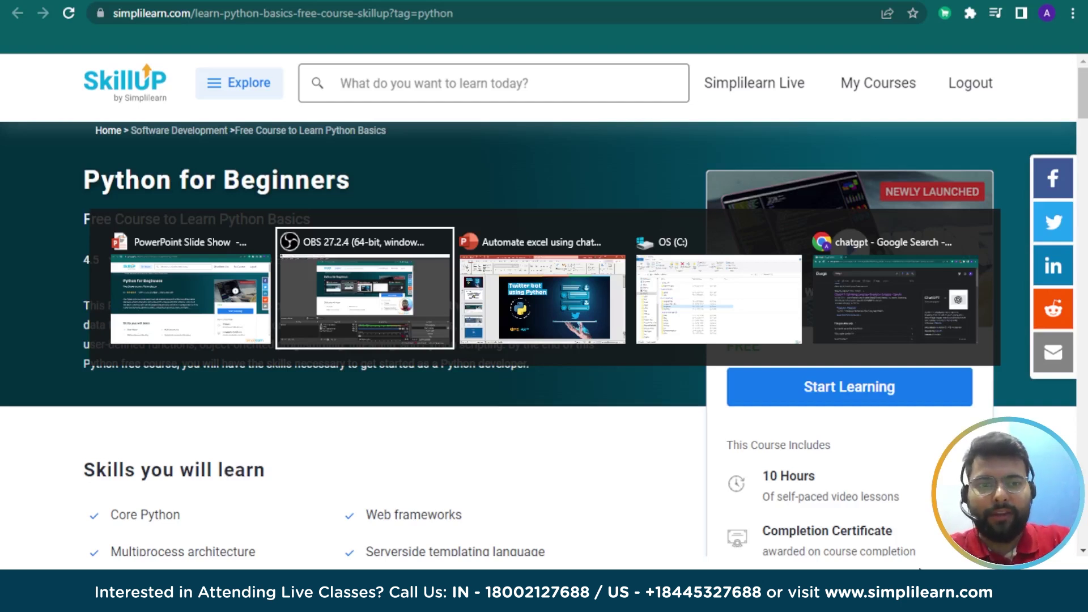
{"action": "key", "text": "Tab"}
{"action": "key", "text": "Tab"}
{"action": "key", "text": "Tab"}
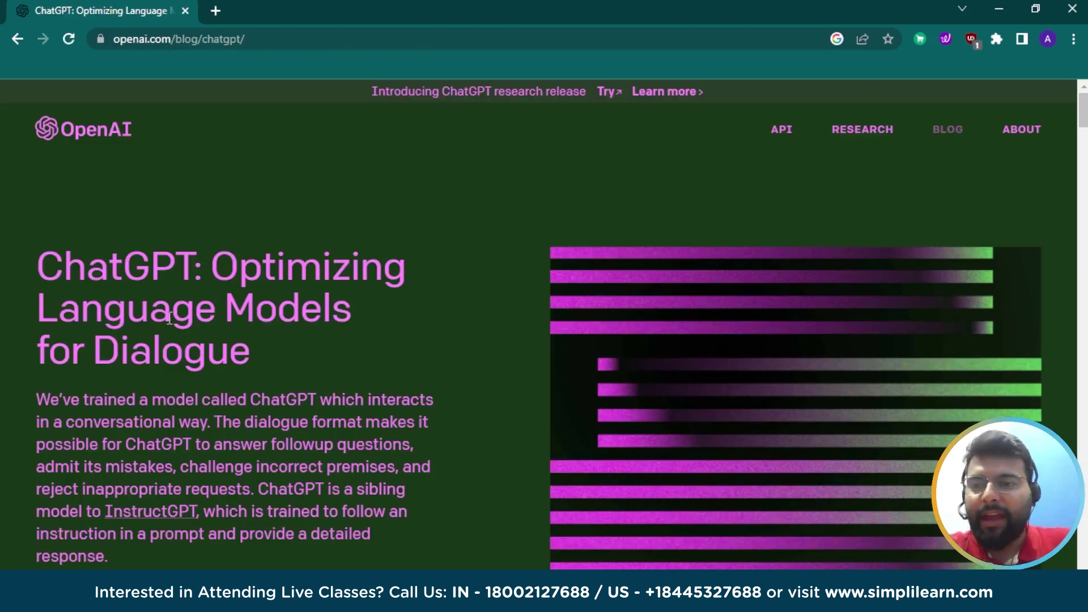
Open ChatGPT in a new tab from the blog's TRY CHATGPT link
{"action": "scroll", "coordinate": [170, 319], "scroll_direction": "down", "scroll_amount": 3}
{"action": "scroll", "coordinate": [169, 319], "scroll_direction": "down", "scroll_amount": 4}
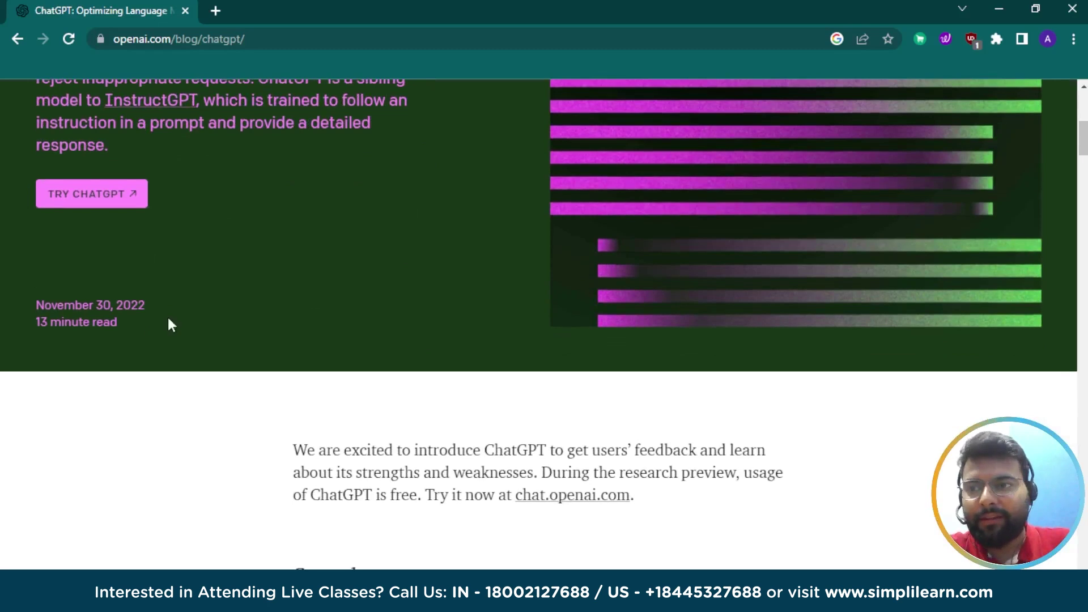
{"action": "scroll", "coordinate": [170, 324], "scroll_direction": "up", "scroll_amount": 3}
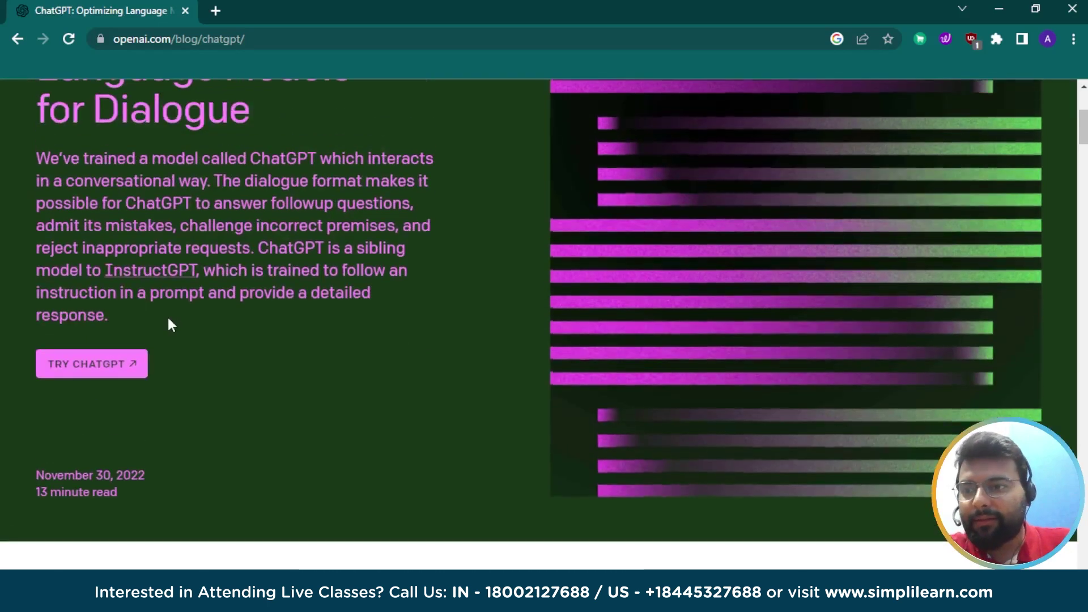
{"action": "left_click", "coordinate": [124, 370]}
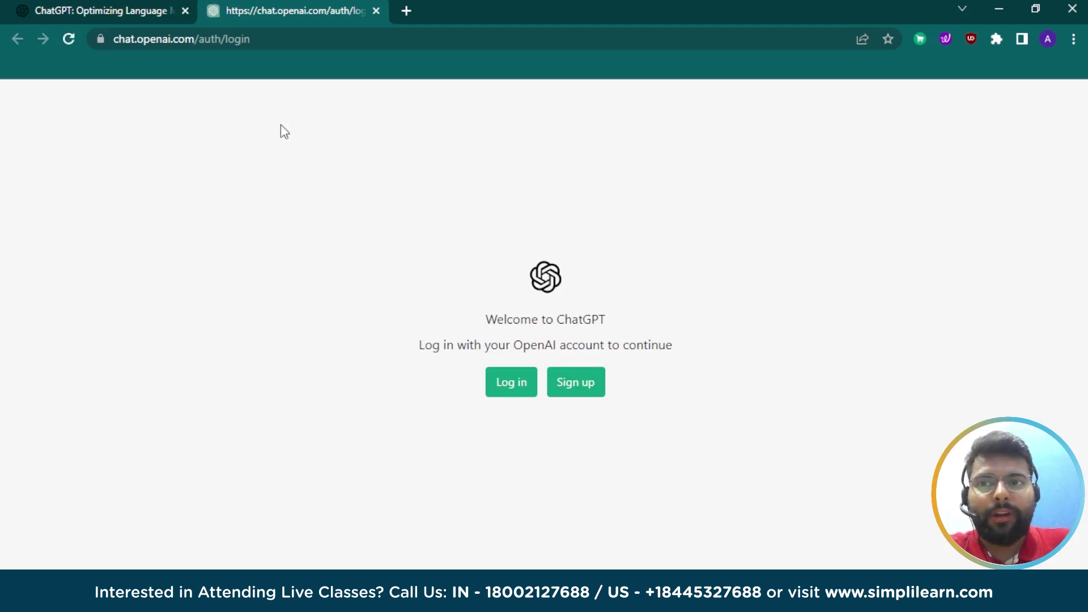
Back on the blog tab, read down through the ChatGPT announcement article
{"action": "left_click", "coordinate": [117, 8]}
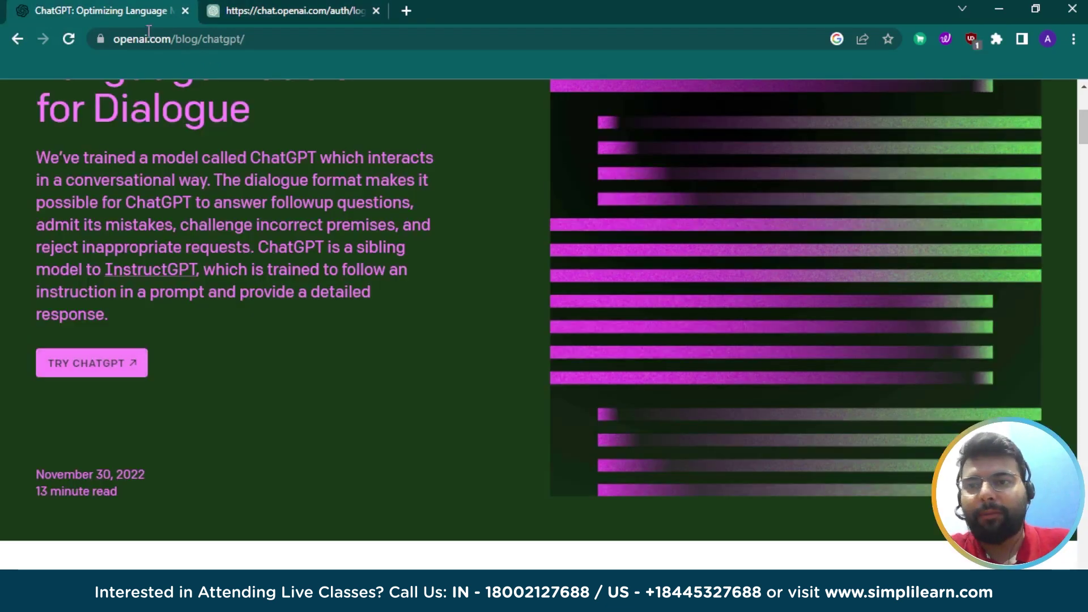
{"action": "scroll", "coordinate": [346, 290], "scroll_direction": "down", "scroll_amount": 4}
{"action": "scroll", "coordinate": [342, 293], "scroll_direction": "down", "scroll_amount": 4}
{"action": "scroll", "coordinate": [342, 290], "scroll_direction": "down", "scroll_amount": 2}
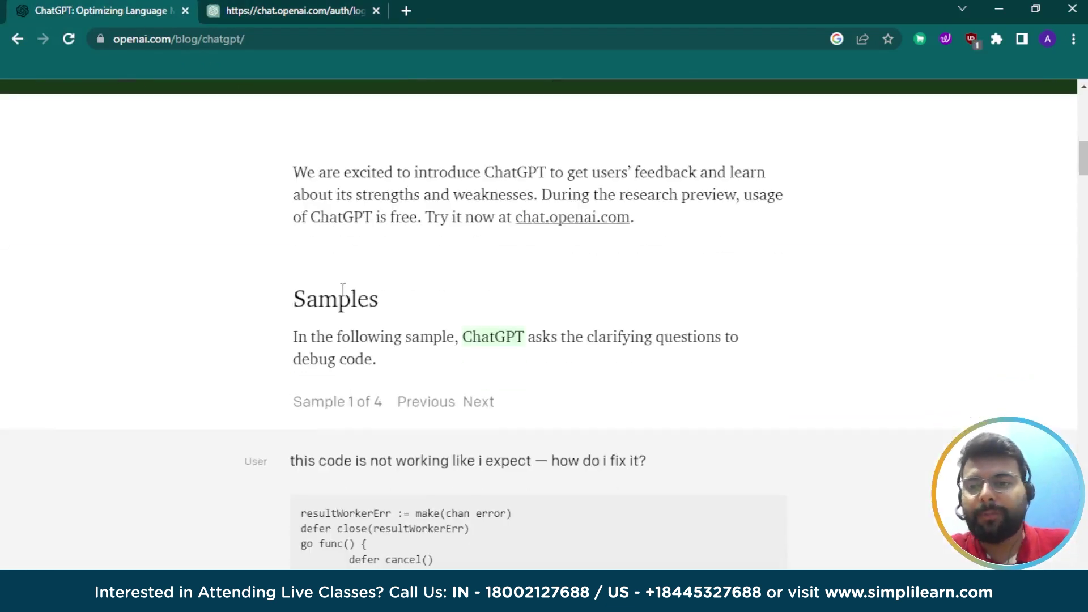
{"action": "scroll", "coordinate": [342, 288], "scroll_direction": "down", "scroll_amount": 3}
{"action": "scroll", "coordinate": [342, 290], "scroll_direction": "down", "scroll_amount": 1}
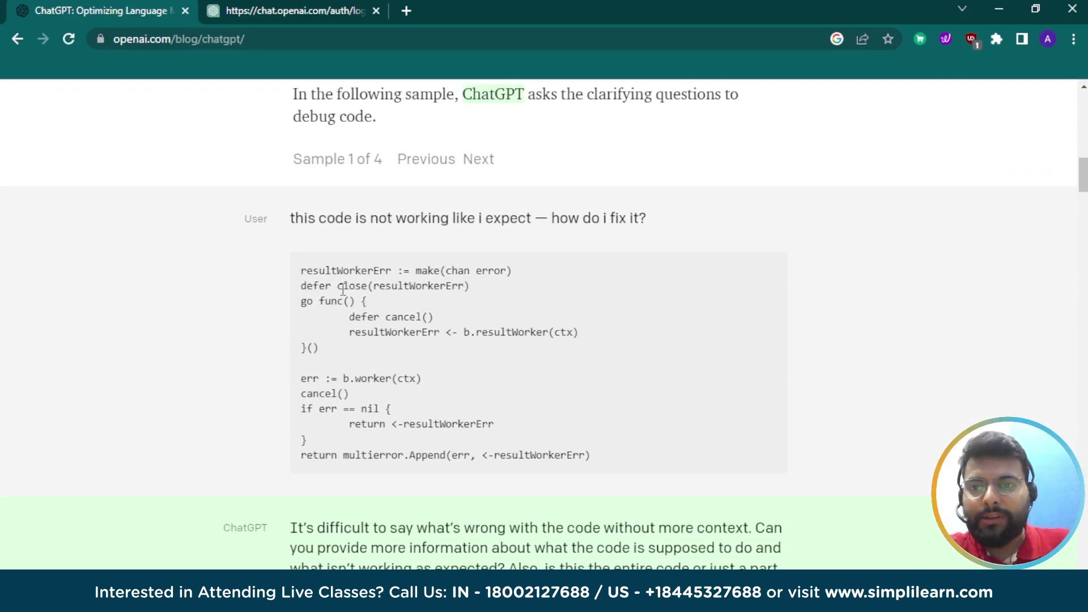
{"action": "scroll", "coordinate": [343, 289], "scroll_direction": "down", "scroll_amount": 1}
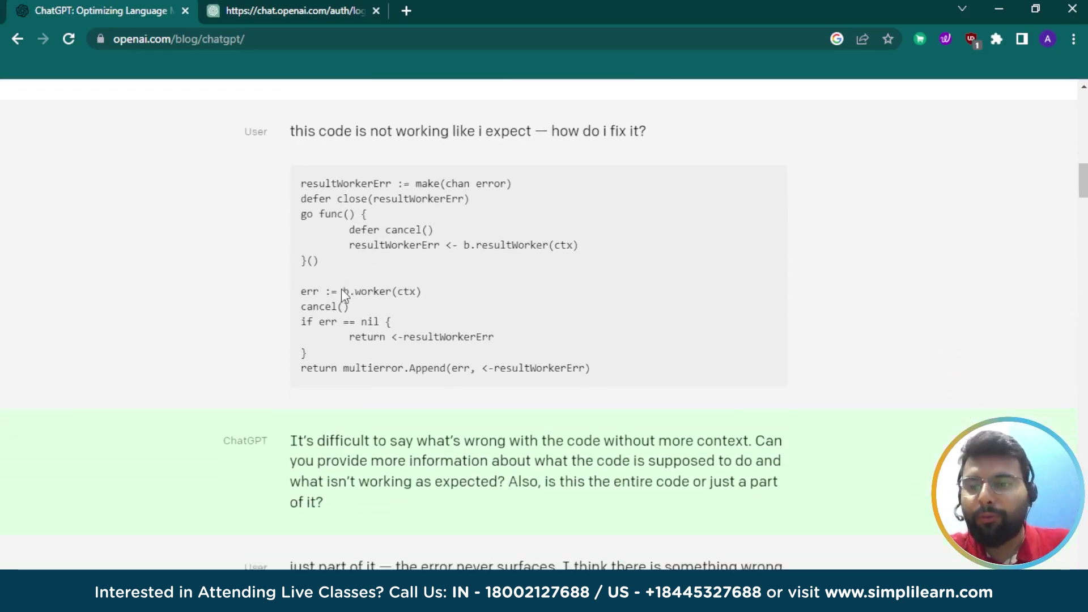
{"action": "scroll", "coordinate": [342, 292], "scroll_direction": "down", "scroll_amount": 3}
{"action": "scroll", "coordinate": [345, 295], "scroll_direction": "down", "scroll_amount": 5}
{"action": "scroll", "coordinate": [345, 295], "scroll_direction": "down", "scroll_amount": 3}
{"action": "scroll", "coordinate": [345, 295], "scroll_direction": "down", "scroll_amount": 4}
{"action": "scroll", "coordinate": [344, 297], "scroll_direction": "down", "scroll_amount": 2}
{"action": "scroll", "coordinate": [343, 297], "scroll_direction": "down", "scroll_amount": 2}
{"action": "scroll", "coordinate": [344, 296], "scroll_direction": "down", "scroll_amount": 4}
{"action": "scroll", "coordinate": [343, 296], "scroll_direction": "down", "scroll_amount": 2}
{"action": "scroll", "coordinate": [344, 295], "scroll_direction": "down", "scroll_amount": 4}
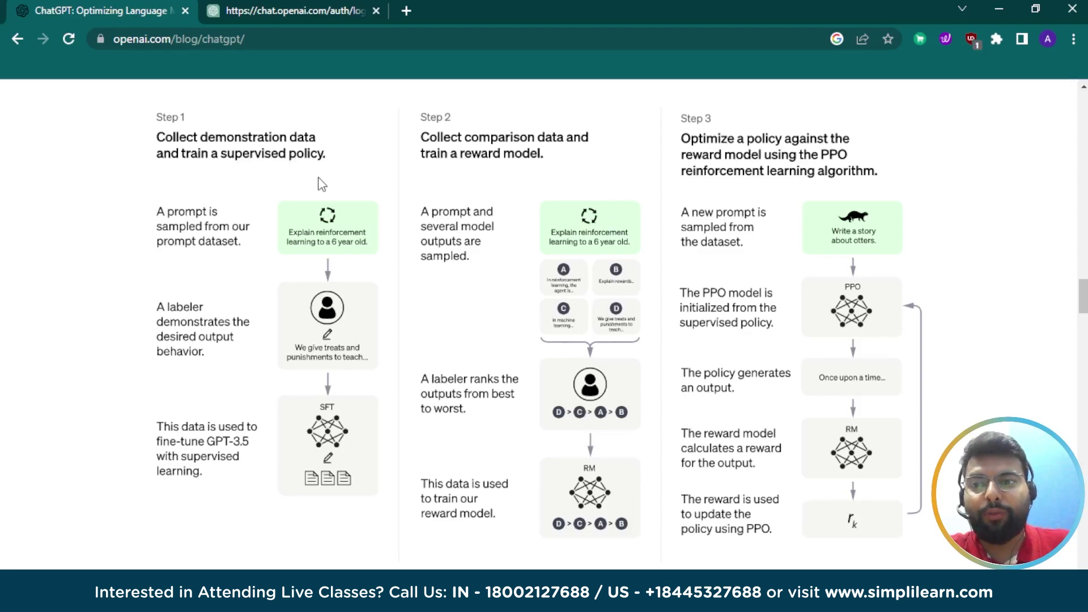
Read on to Iterative deployment and Sample 1, then return to the chat.openai.com tab
{"action": "scroll", "coordinate": [302, 241], "scroll_direction": "down", "scroll_amount": 5}
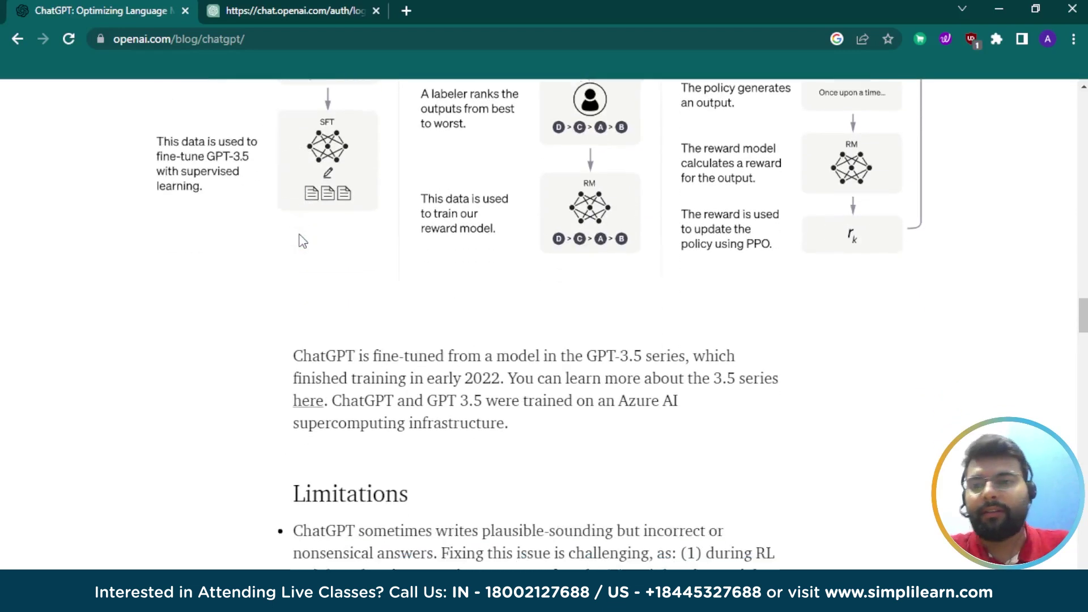
{"action": "scroll", "coordinate": [302, 241], "scroll_direction": "down", "scroll_amount": 2}
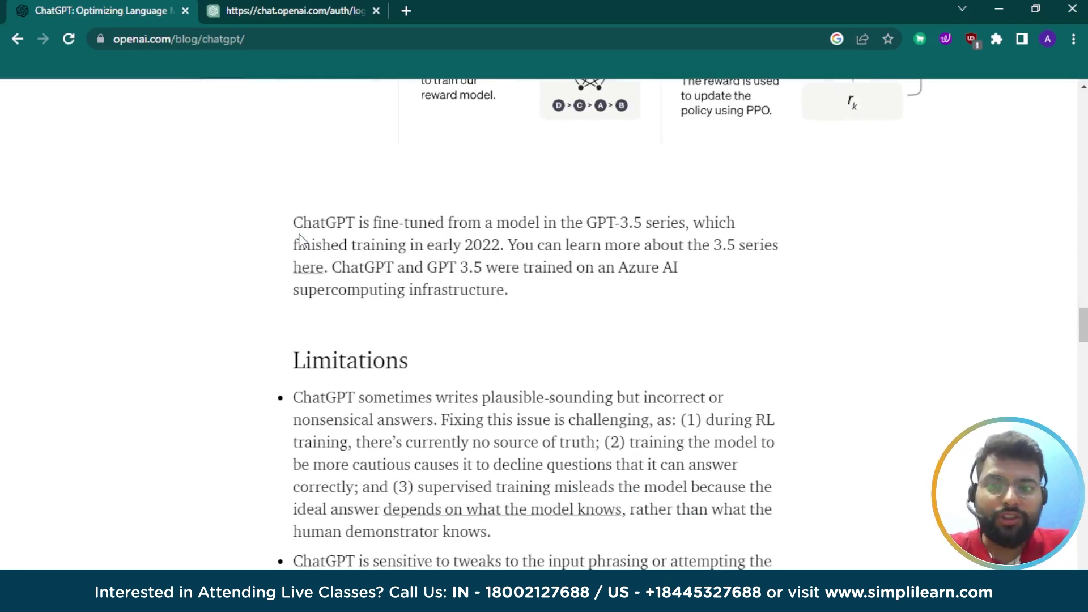
{"action": "scroll", "coordinate": [301, 241], "scroll_direction": "down", "scroll_amount": 3}
{"action": "scroll", "coordinate": [301, 241], "scroll_direction": "down", "scroll_amount": 2}
{"action": "scroll", "coordinate": [301, 241], "scroll_direction": "down", "scroll_amount": 7}
{"action": "scroll", "coordinate": [301, 241], "scroll_direction": "down", "scroll_amount": 6}
{"action": "scroll", "coordinate": [301, 240], "scroll_direction": "up", "scroll_amount": 3}
{"action": "scroll", "coordinate": [301, 241], "scroll_direction": "up", "scroll_amount": 1}
{"action": "scroll", "coordinate": [301, 241], "scroll_direction": "down", "scroll_amount": 3}
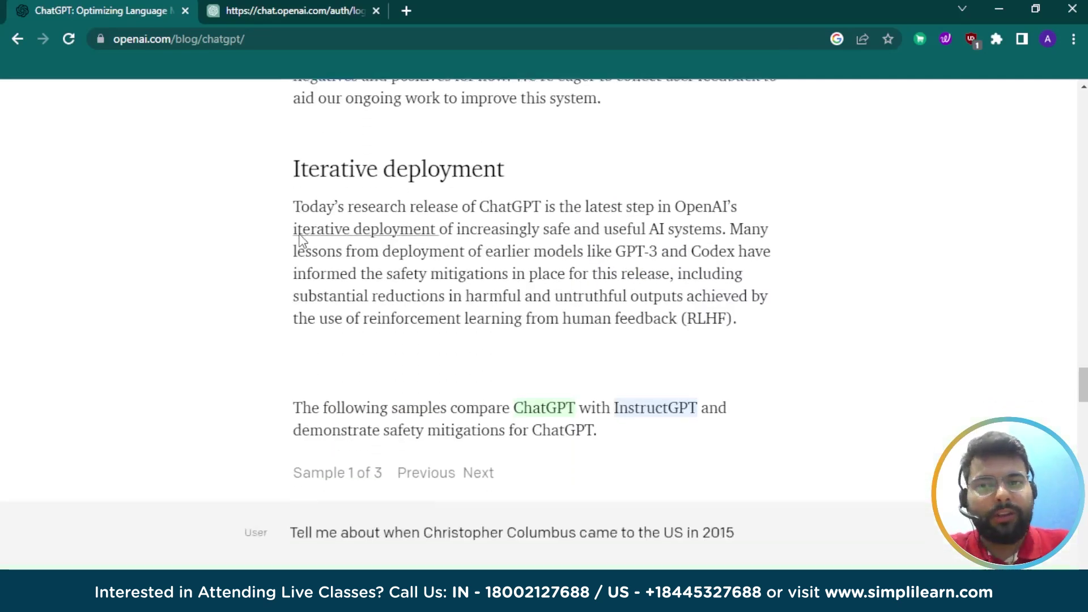
{"action": "left_click", "coordinate": [336, 5]}
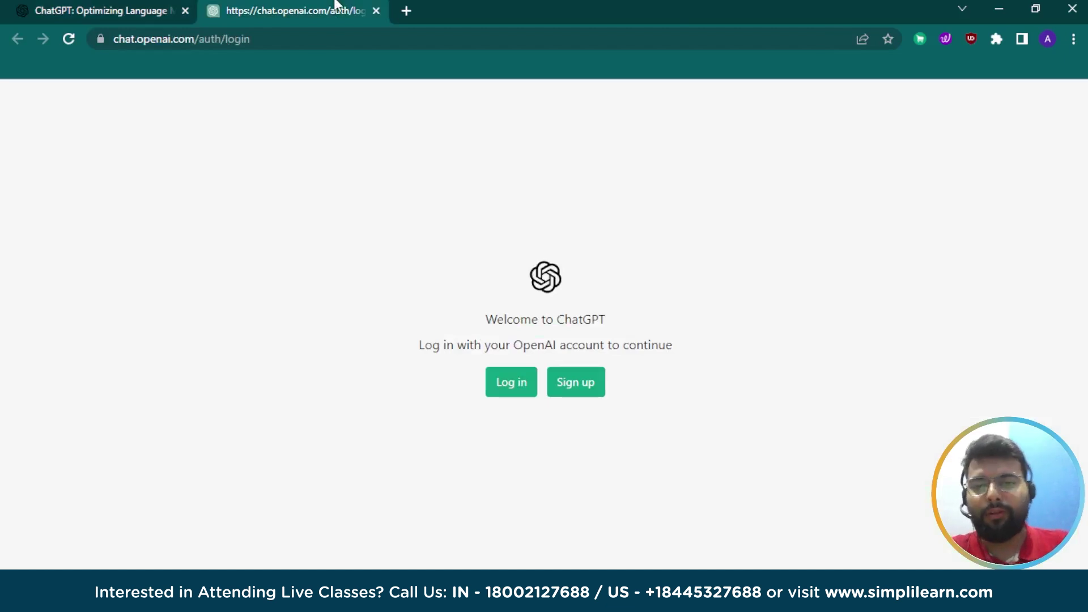
Log in to ChatGPT with a Google account and submit the personal details
{"action": "left_click", "coordinate": [517, 390]}
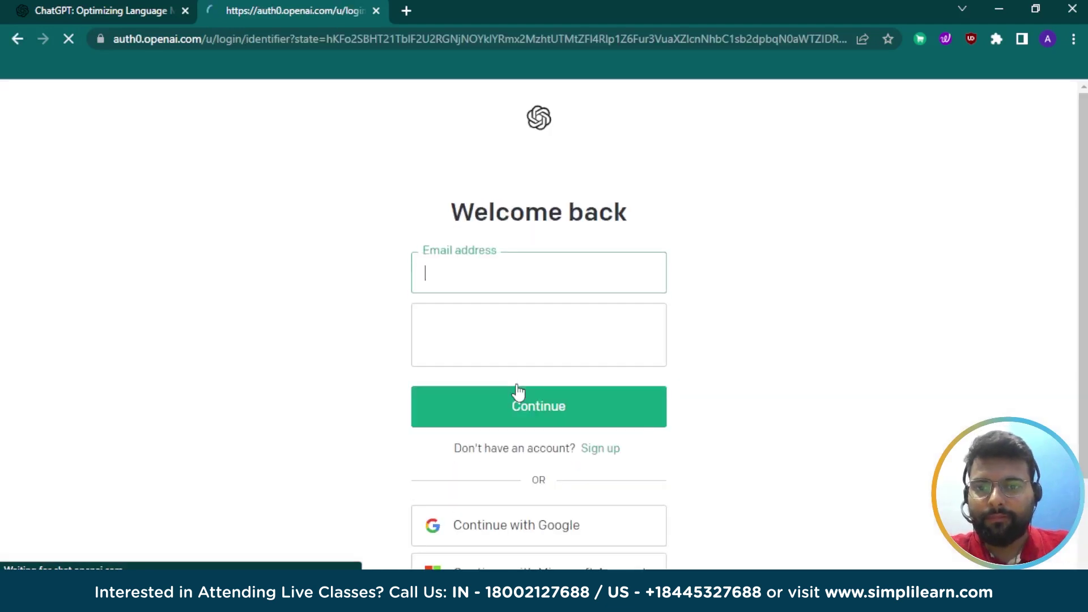
{"action": "left_click", "coordinate": [530, 422]}
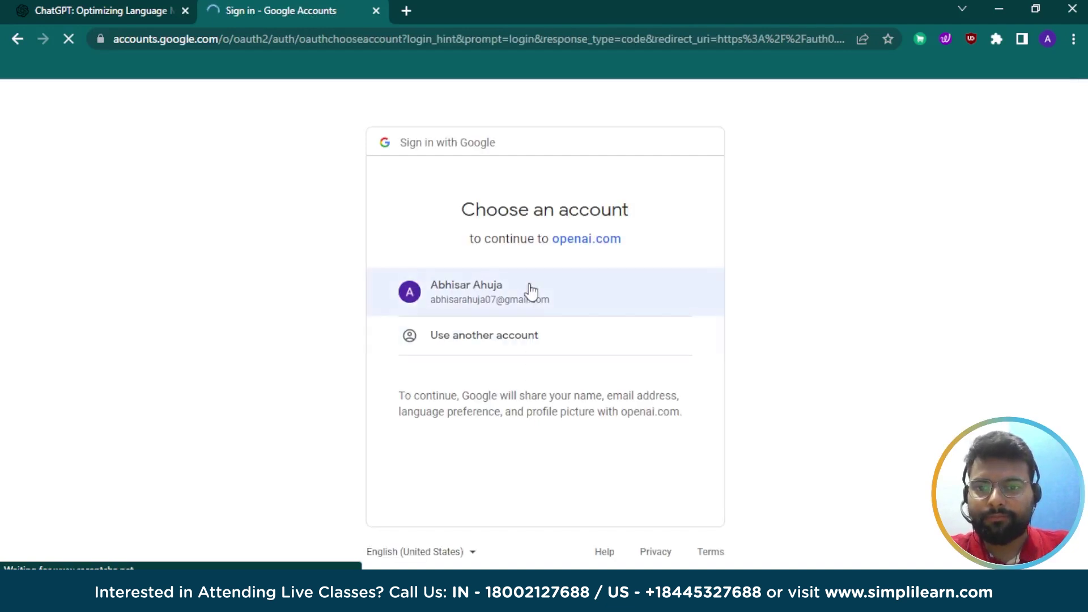
{"action": "left_click", "coordinate": [531, 290]}
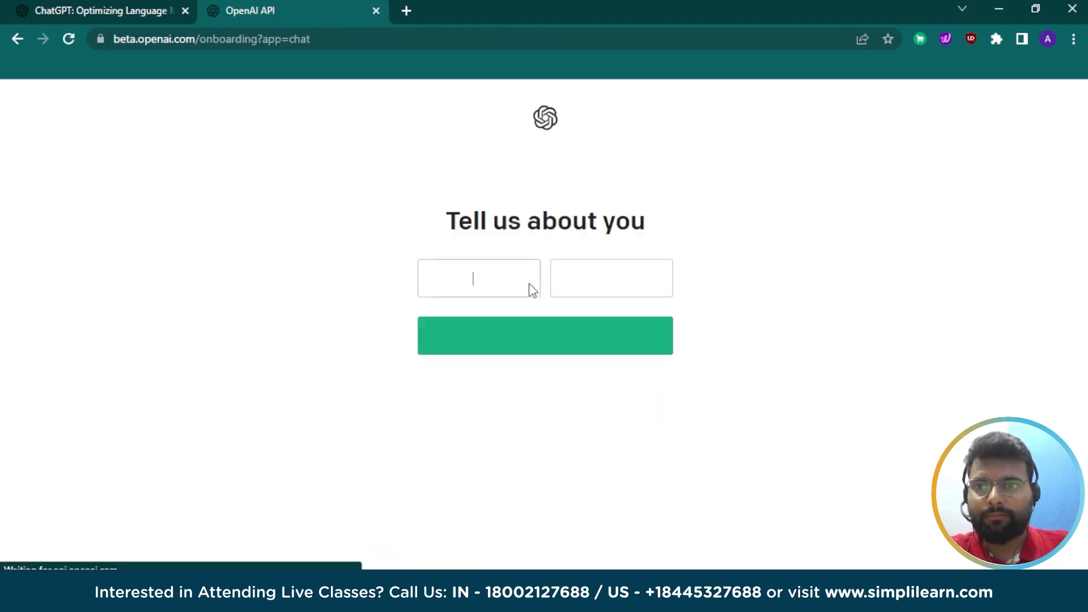
{"action": "left_click", "coordinate": [533, 342]}
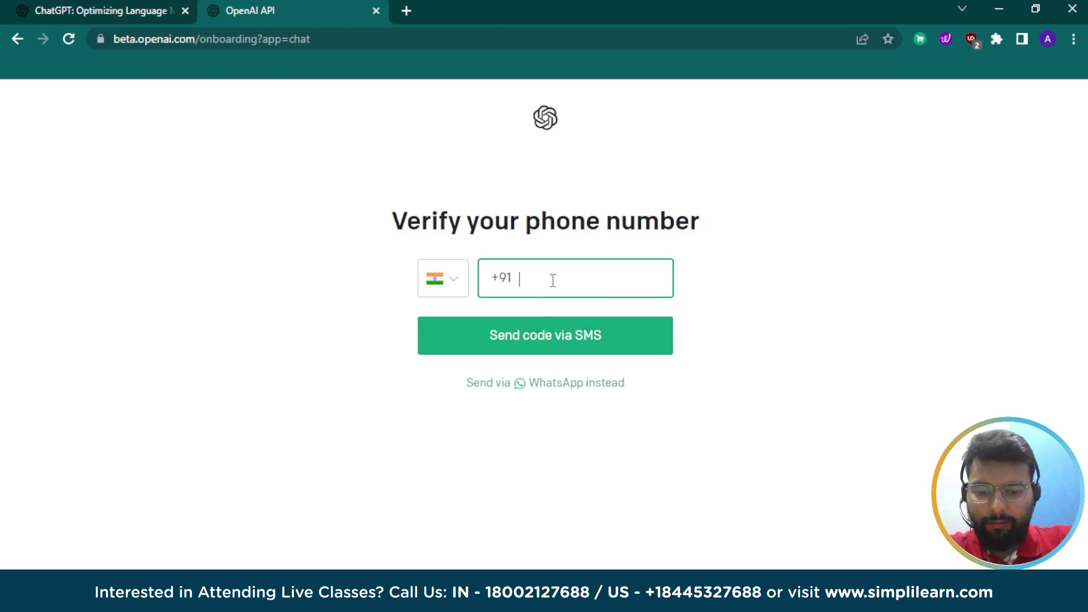
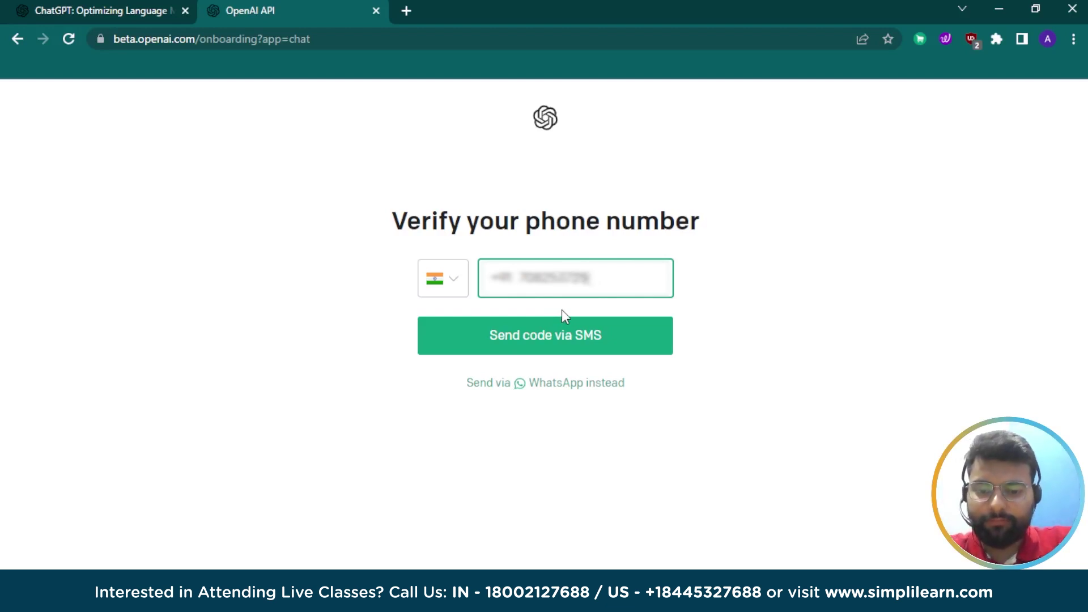
Enter the phone number and request the verification code via SMS
{"action": "left_click", "coordinate": [560, 337]}
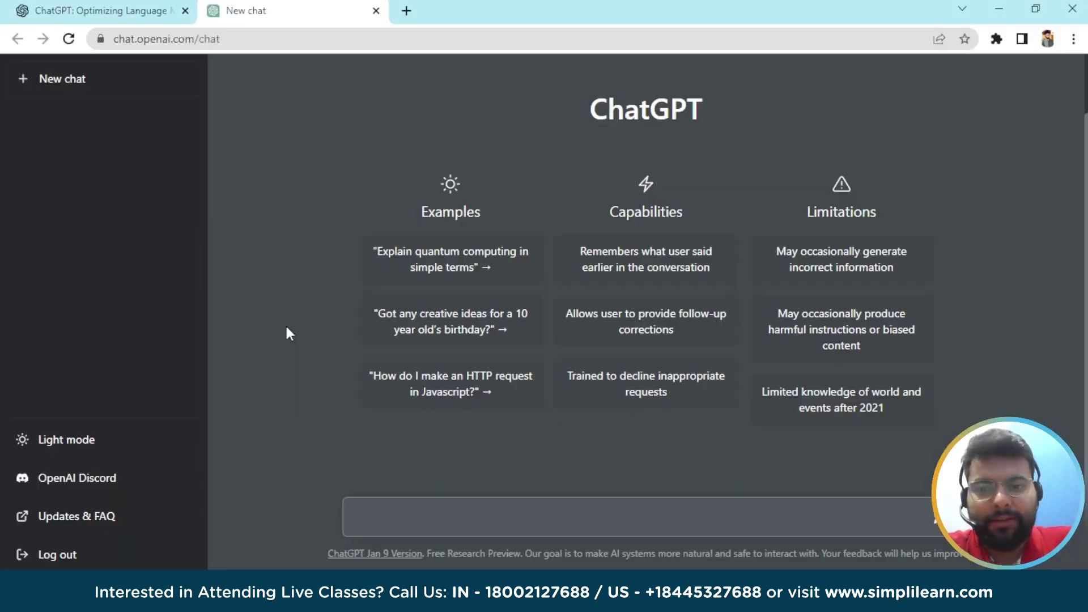
Place the cursor in ChatGPT's message input box
{"action": "left_click", "coordinate": [525, 513]}
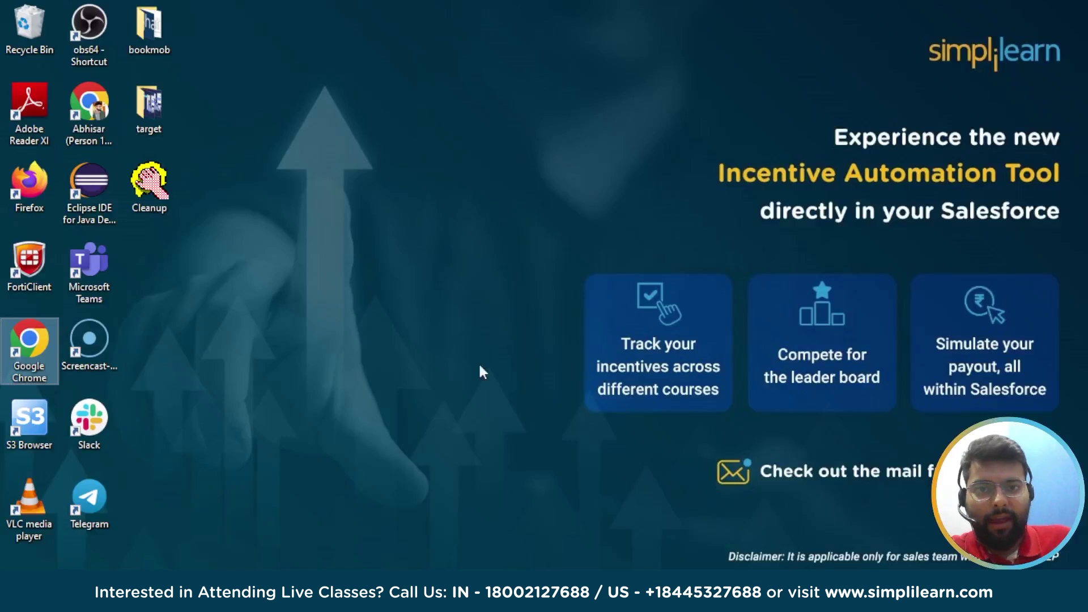
Switch to File Explorer and open the C:\Python Projects folder
{"action": "key", "text": "alt+Tab"}
{"action": "key", "text": "alt+Tab"}
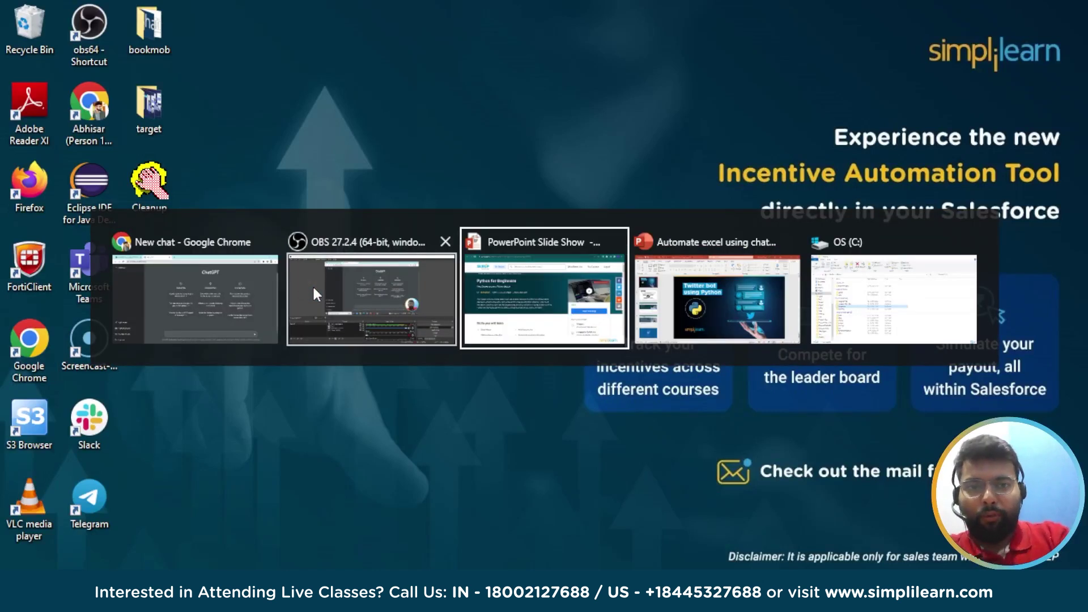
{"action": "key", "text": "alt+Tab"}
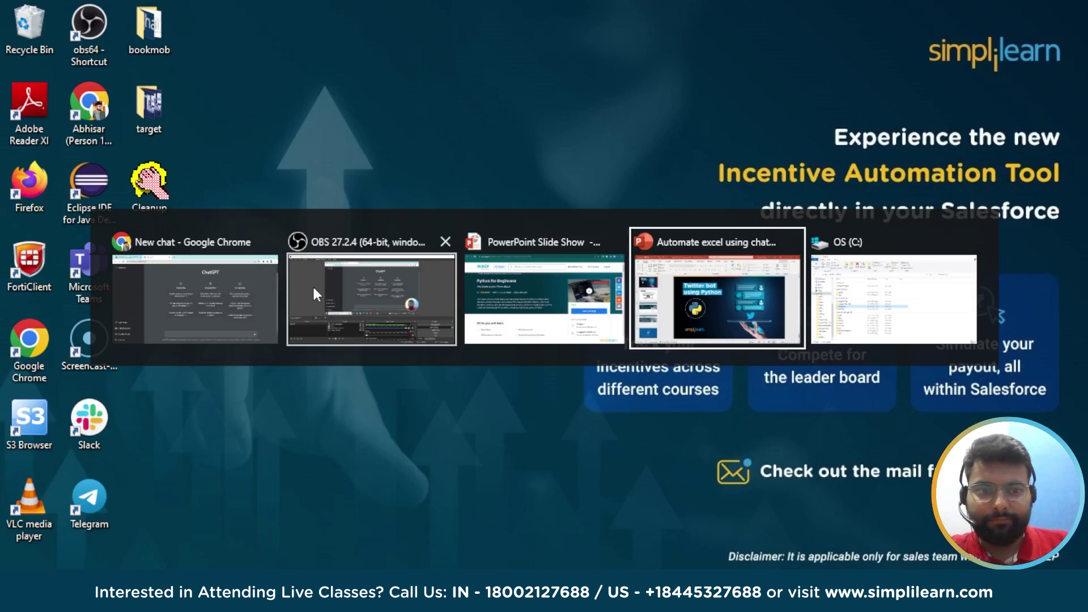
{"action": "key", "text": "alt+Tab"}
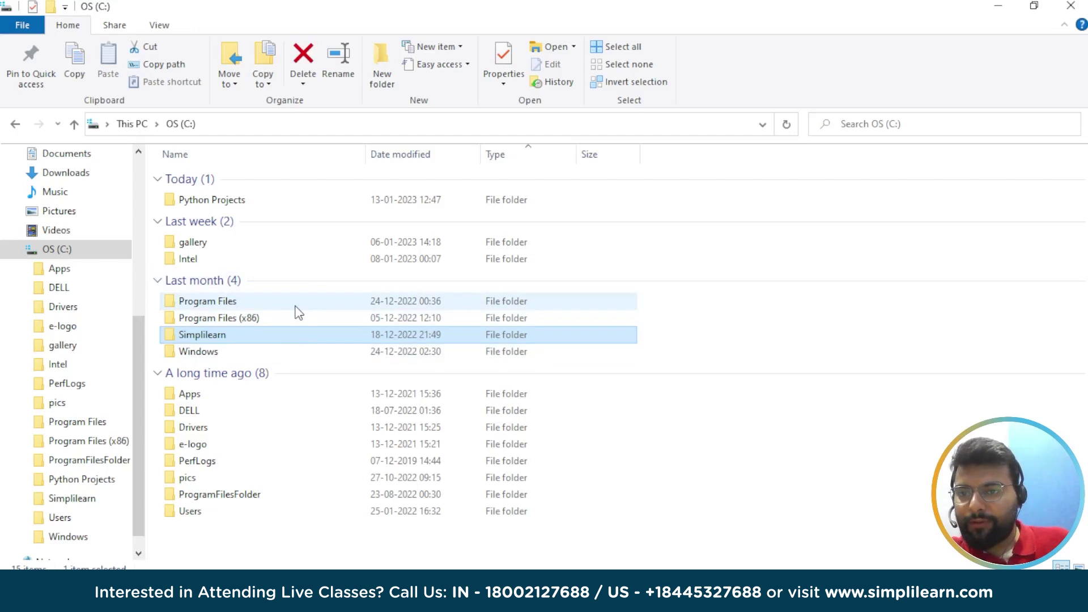
{"action": "double_click", "coordinate": [332, 200]}
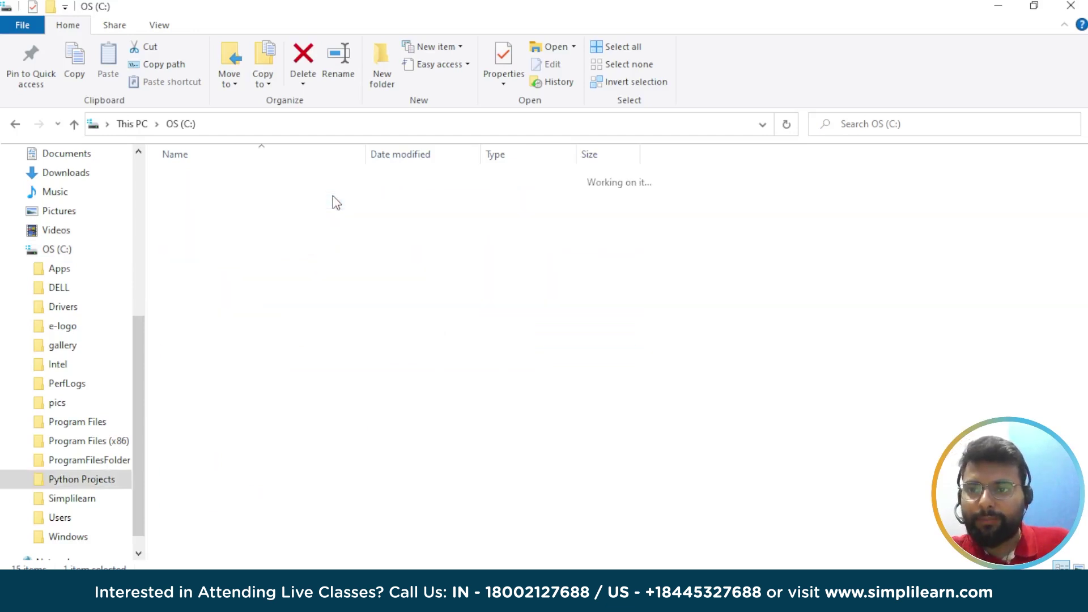
Create a new folder there named 'Automate excel using ChatGPT'
{"action": "right_click", "coordinate": [709, 221]}
{"action": "mouse_move", "coordinate": [743, 406]}
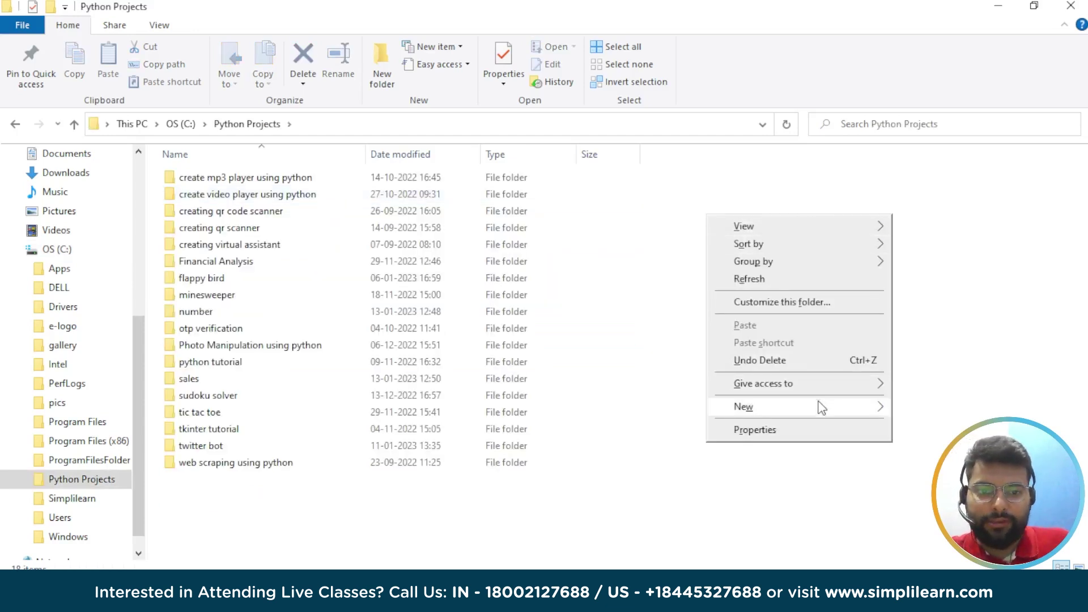
{"action": "left_click", "coordinate": [626, 190]}
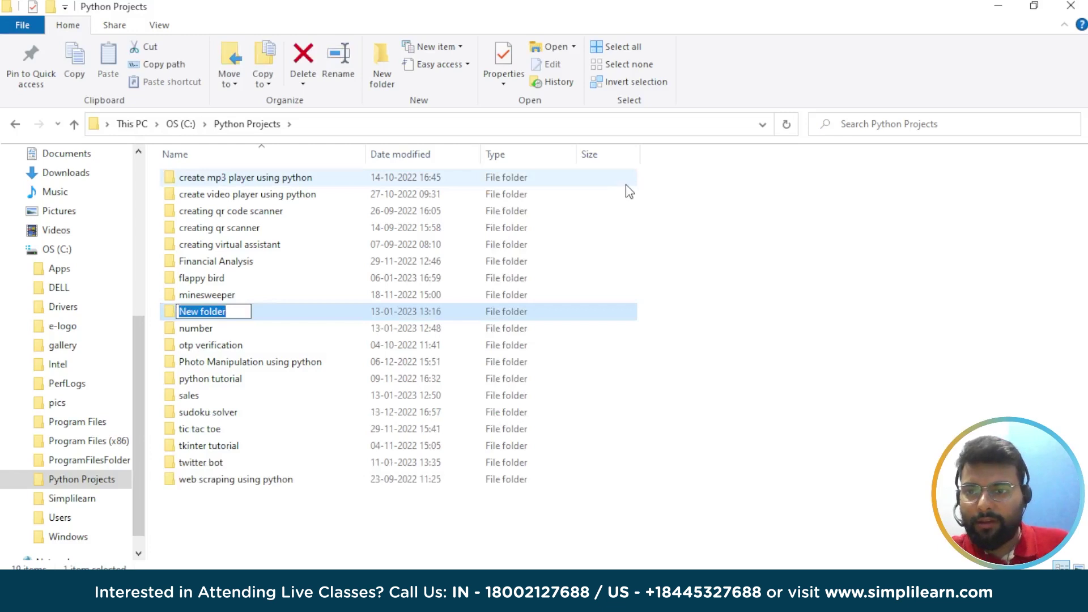
{"action": "type", "text": "Automate excel using C"}
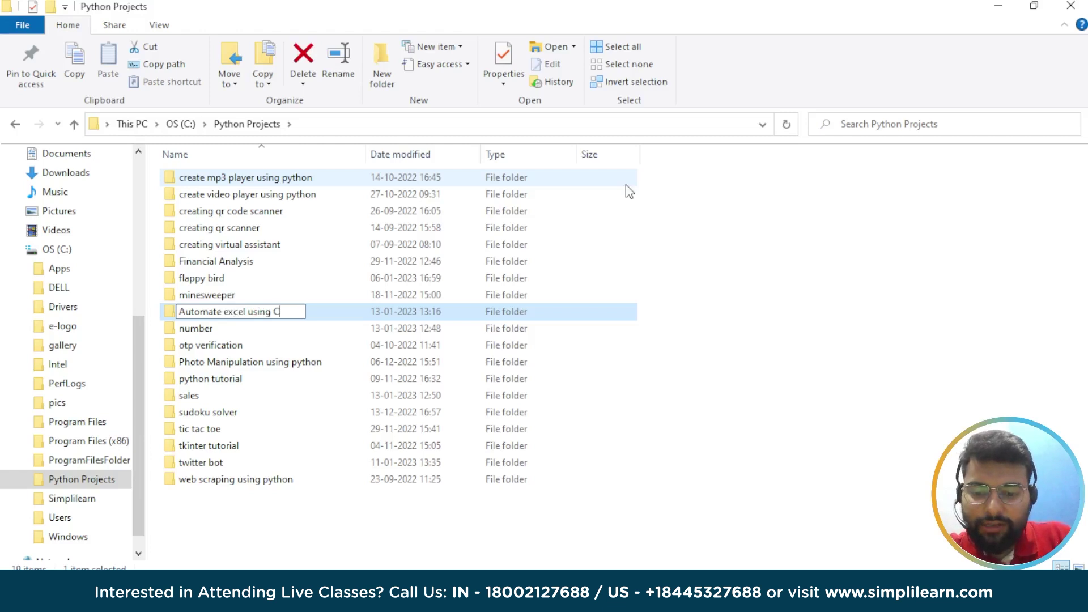
{"action": "type", "text": "hatGP"}
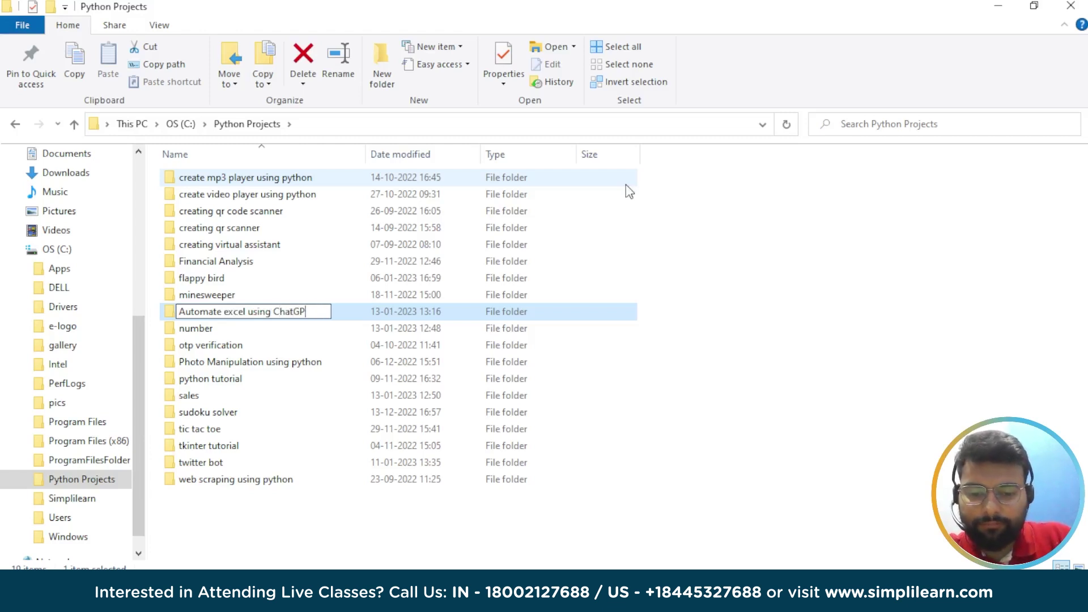
{"action": "type", "text": "T"}
Open the new folder, launch Command Prompt there via cmd, and run 'code .'
{"action": "key", "text": "Return"}
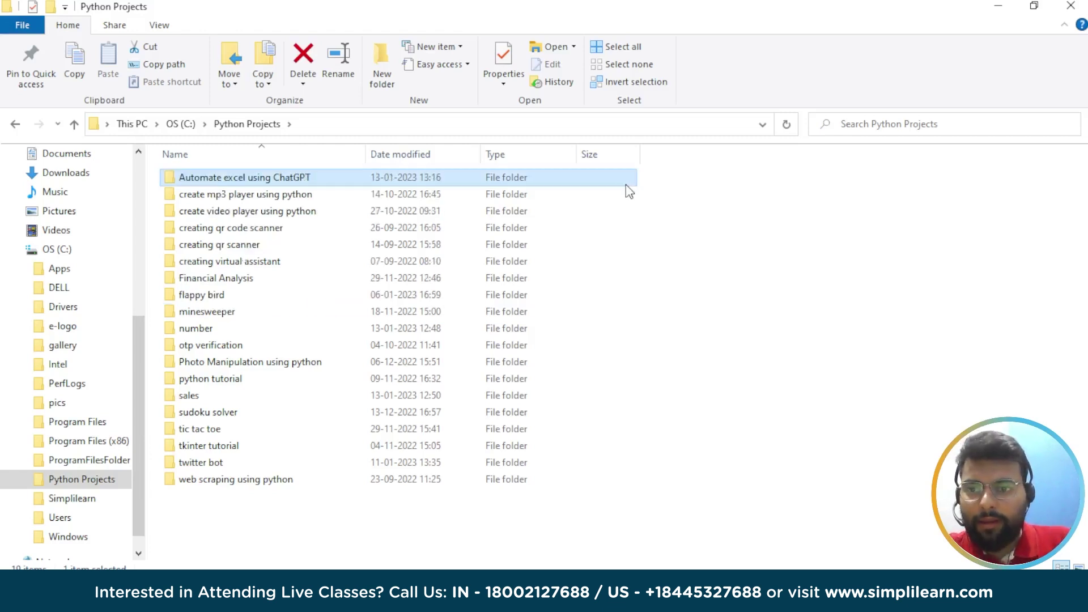
{"action": "double_click", "coordinate": [626, 184]}
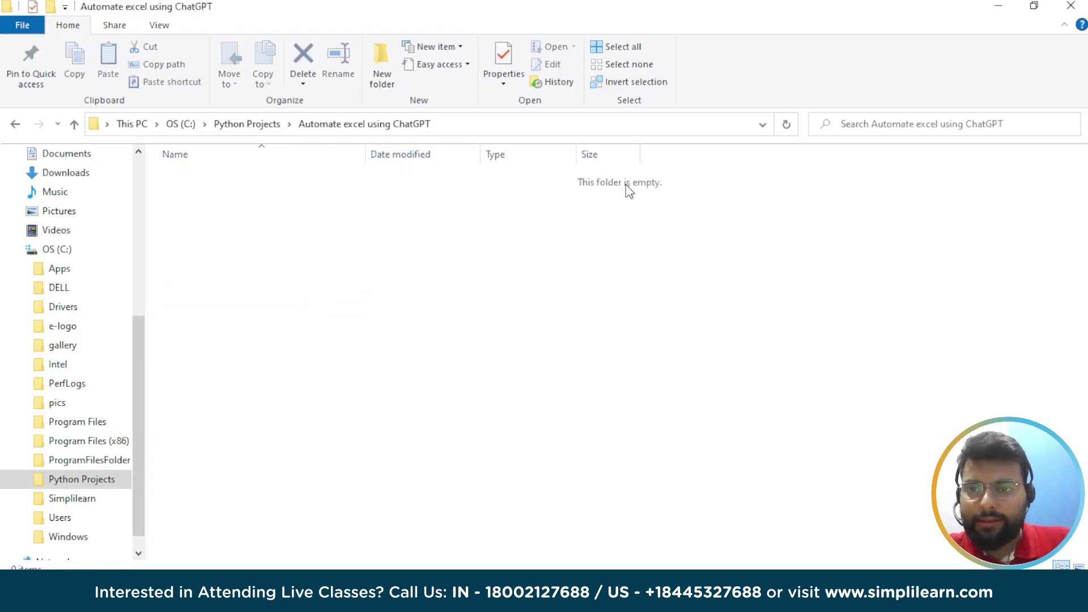
{"action": "left_click", "coordinate": [557, 123]}
{"action": "type", "text": "c"}
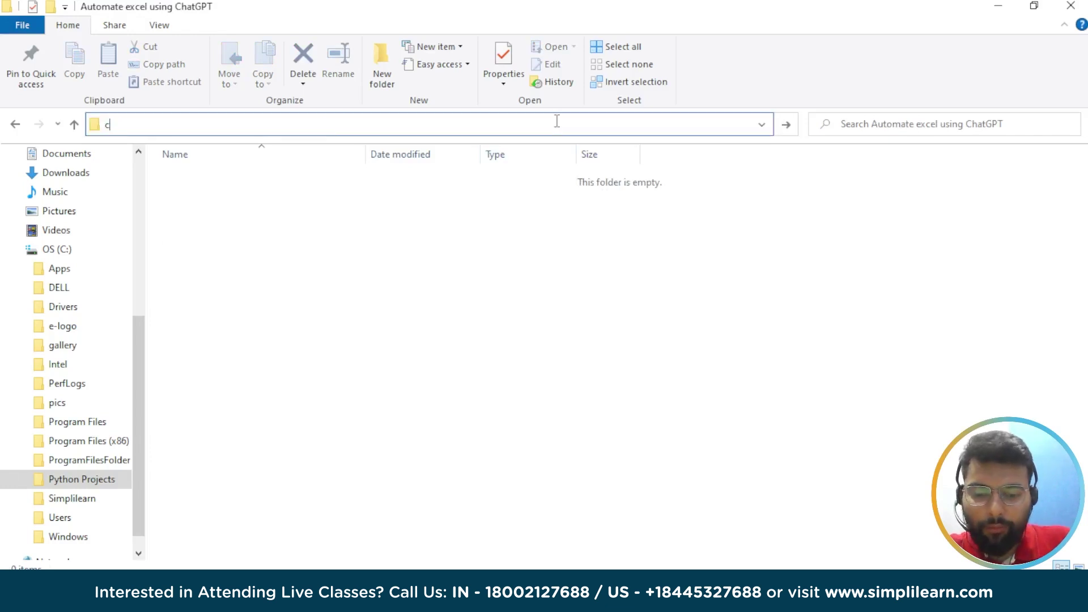
{"action": "type", "text": "md"}
{"action": "key", "text": "Return"}
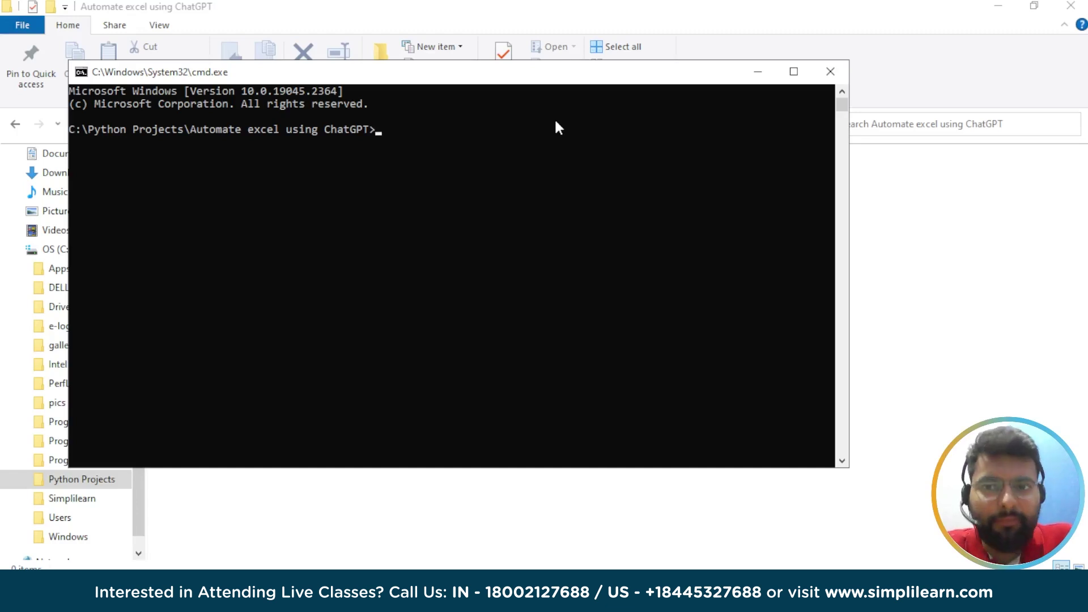
{"action": "type", "text": "code ."}
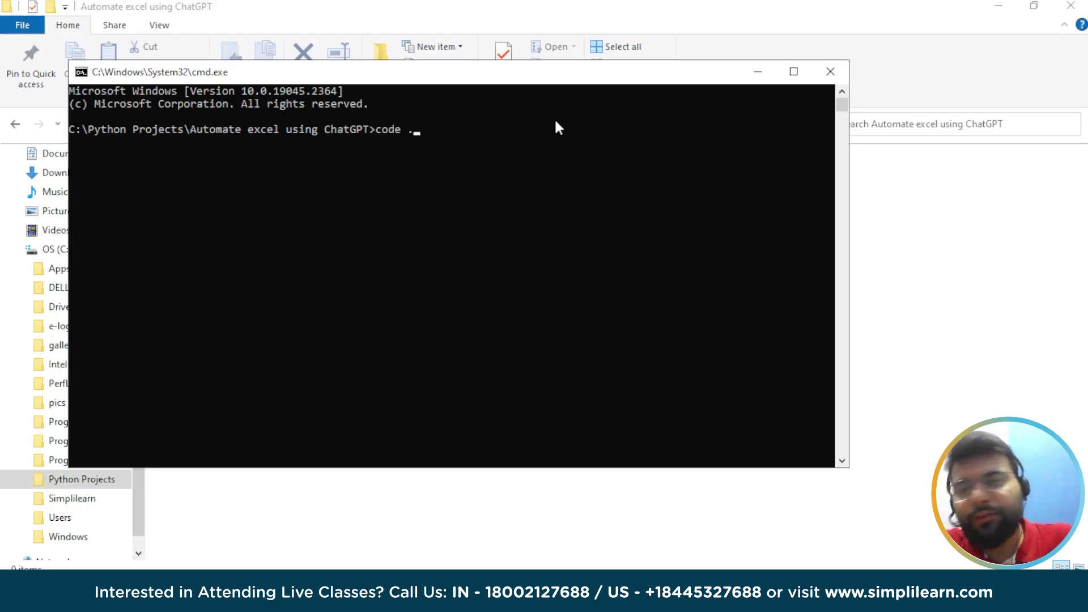
{"action": "key", "text": "Return"}
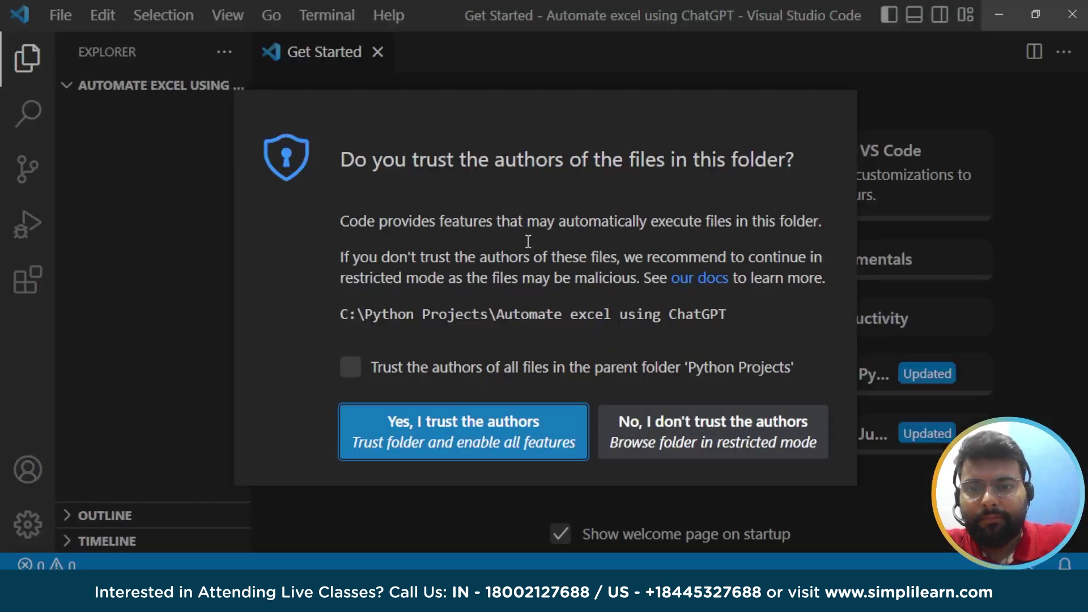
Trust the project folder's authors in Visual Studio Code
{"action": "left_click", "coordinate": [494, 434]}
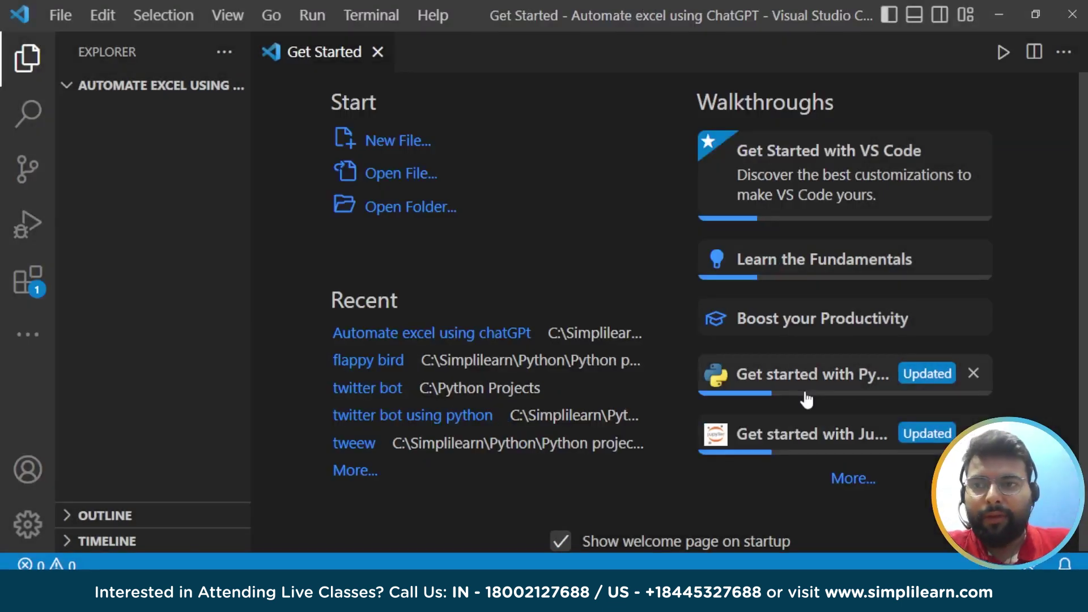
{"action": "key", "text": "alt+Tab"}
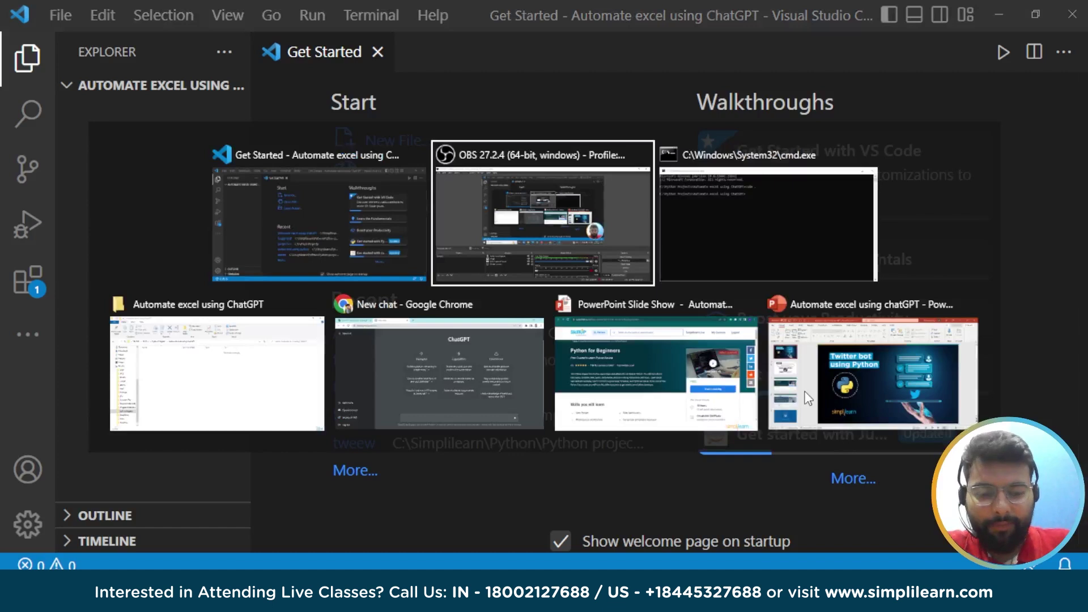
{"action": "key", "text": "alt+shift+Tab"}
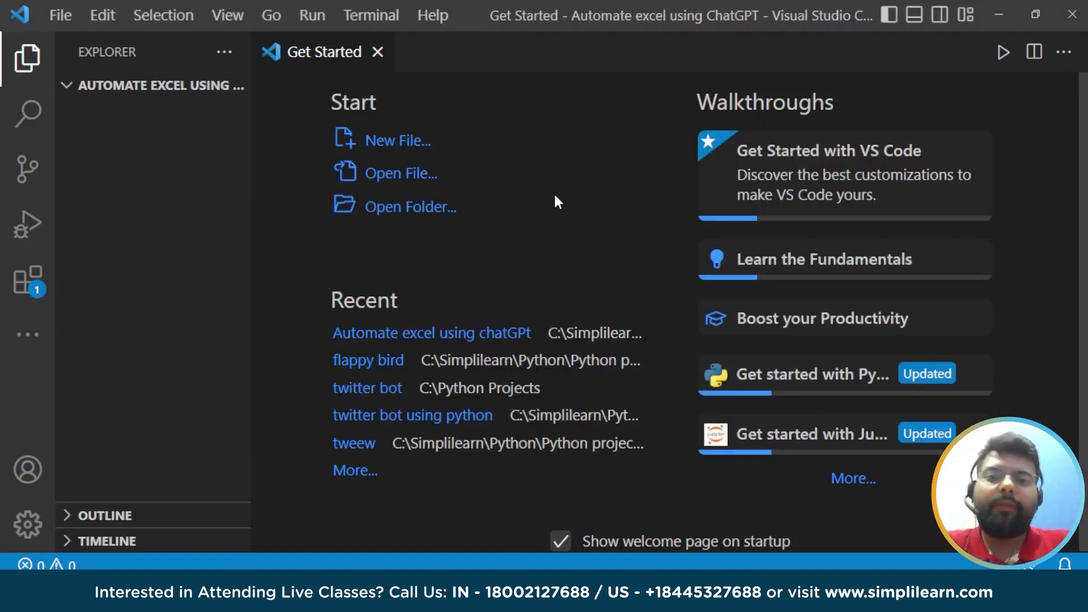
Switch to the File Explorer window showing the empty Automate excel using ChatGPT folder
{"action": "key", "text": "alt+Tab"}
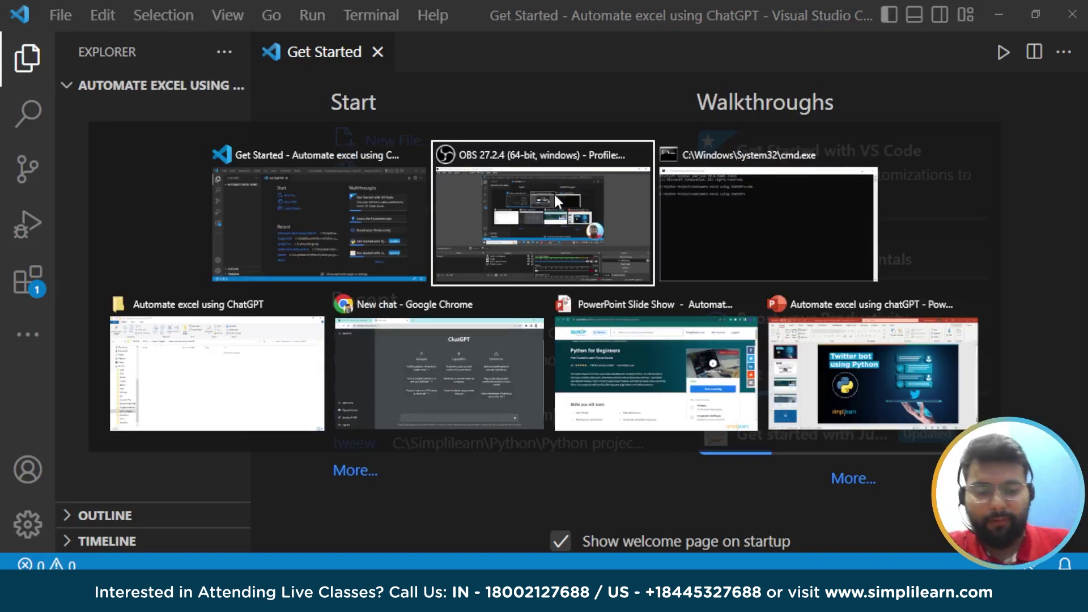
{"action": "key", "text": "Tab"}
{"action": "key", "text": "Down"}
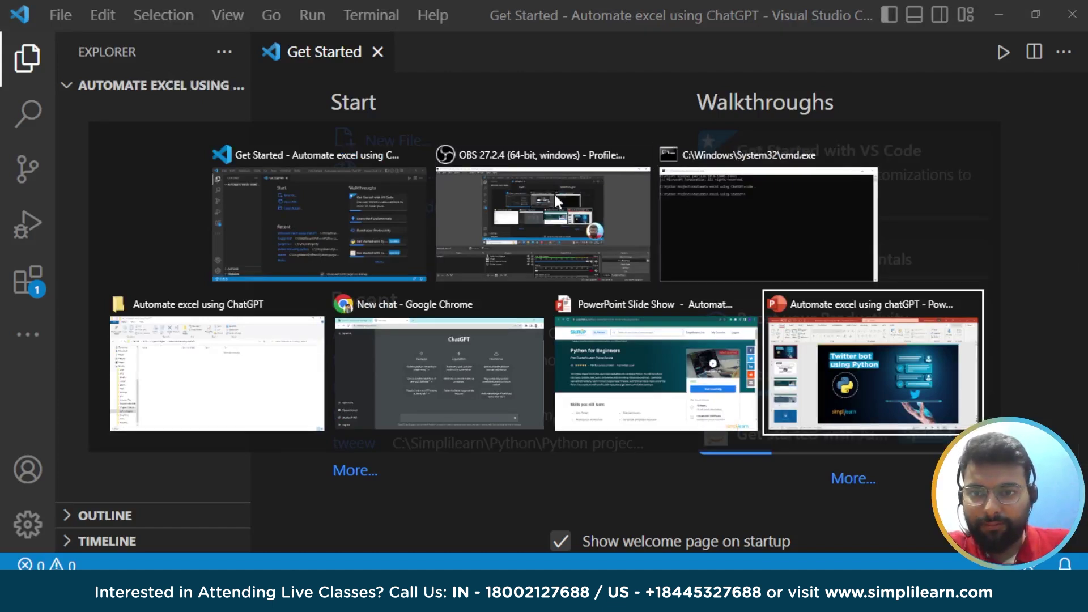
{"action": "key", "text": "Left"}
{"action": "key", "text": "Left"}
{"action": "key", "text": "Left"}
{"action": "key", "text": "Left"}
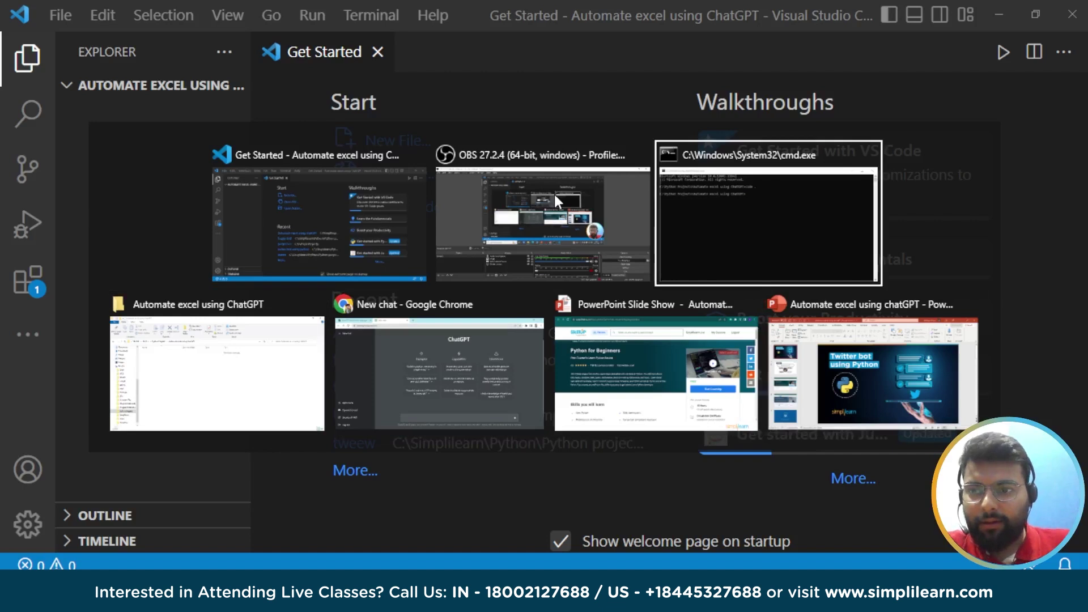
{"action": "key", "text": "Down"}
{"action": "key", "text": "Tab"}
{"action": "key", "text": "Down"}
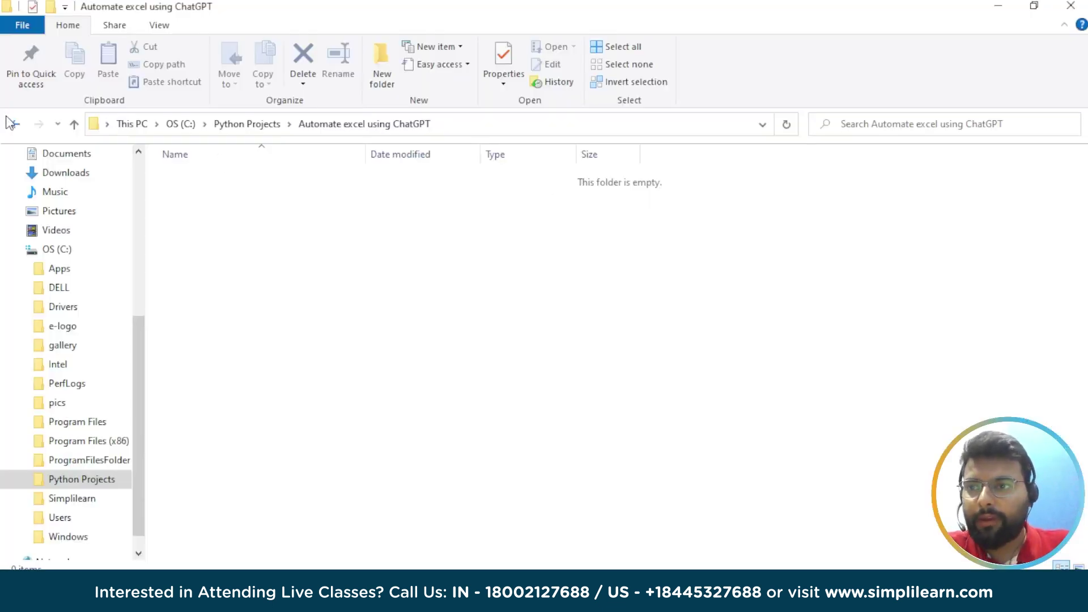
Check the contents of the number and sales folders in Python Projects
{"action": "left_click", "coordinate": [11, 124]}
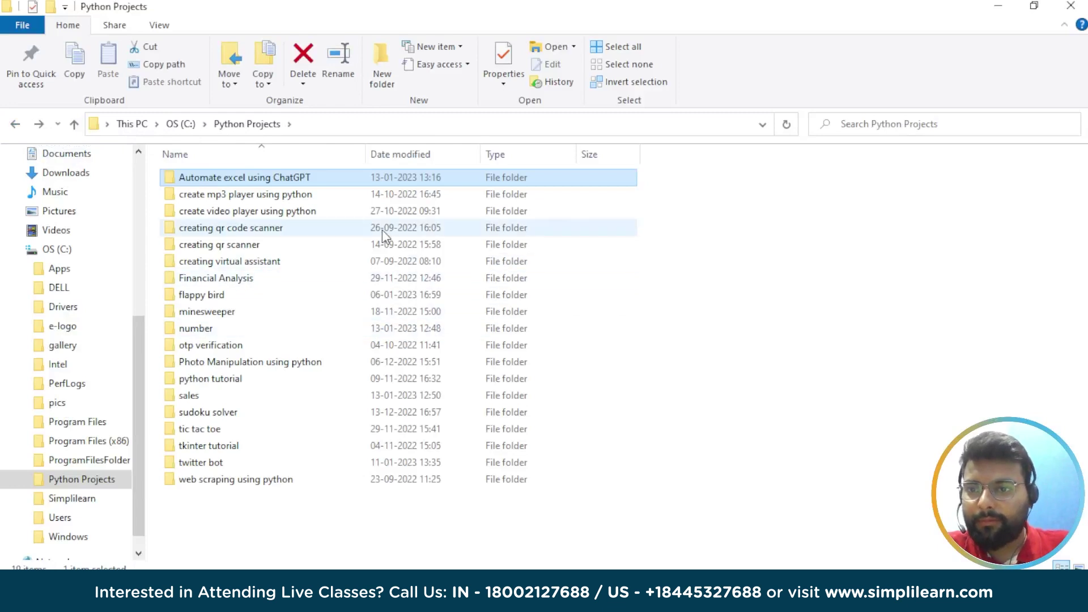
{"action": "left_click", "coordinate": [343, 340]}
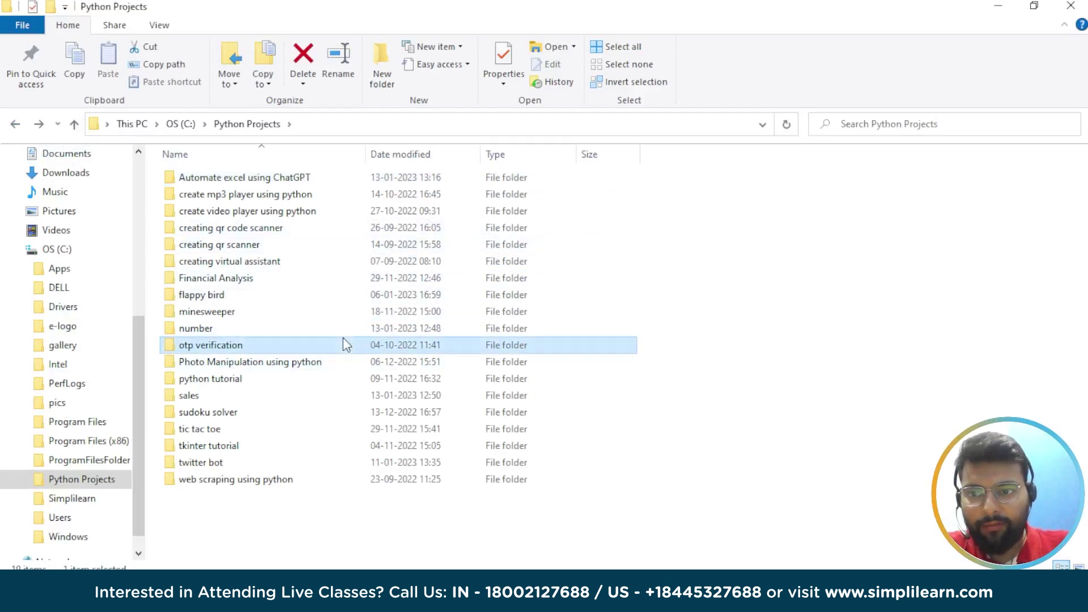
{"action": "double_click", "coordinate": [359, 330]}
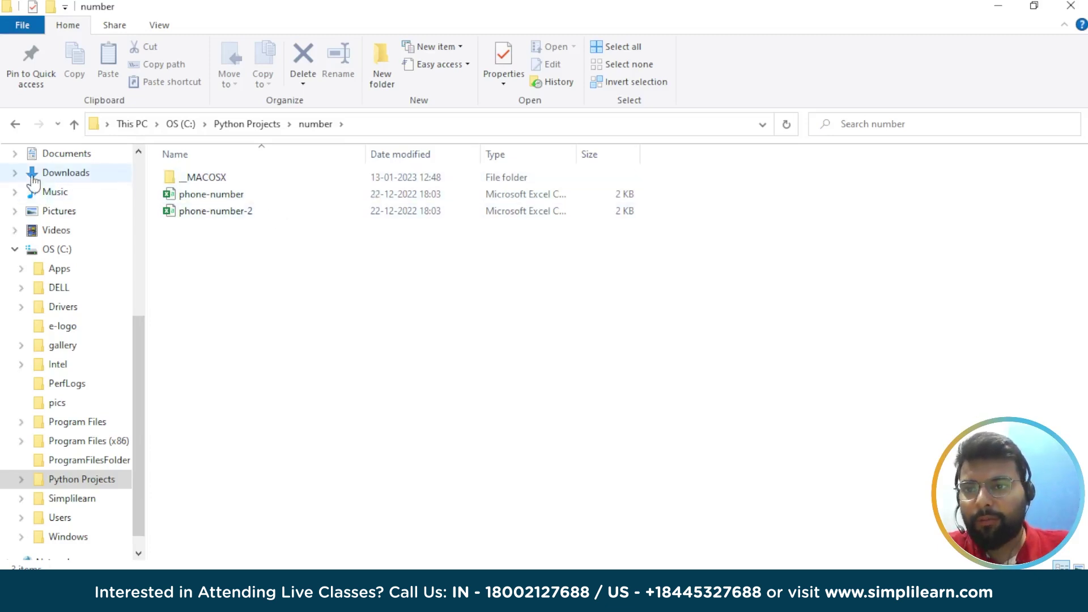
{"action": "left_click", "coordinate": [17, 125]}
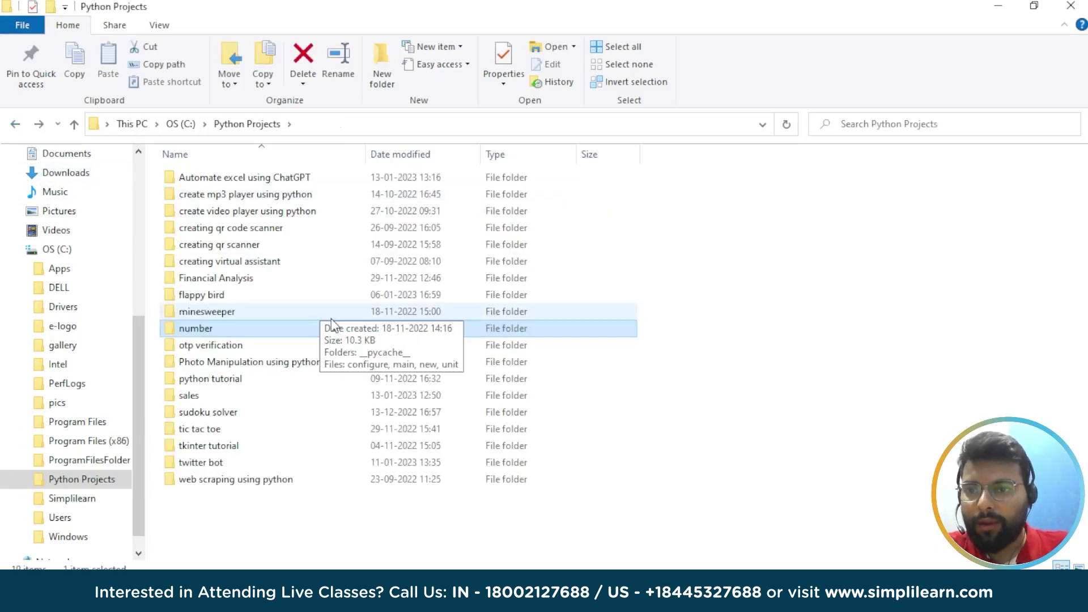
{"action": "double_click", "coordinate": [333, 400]}
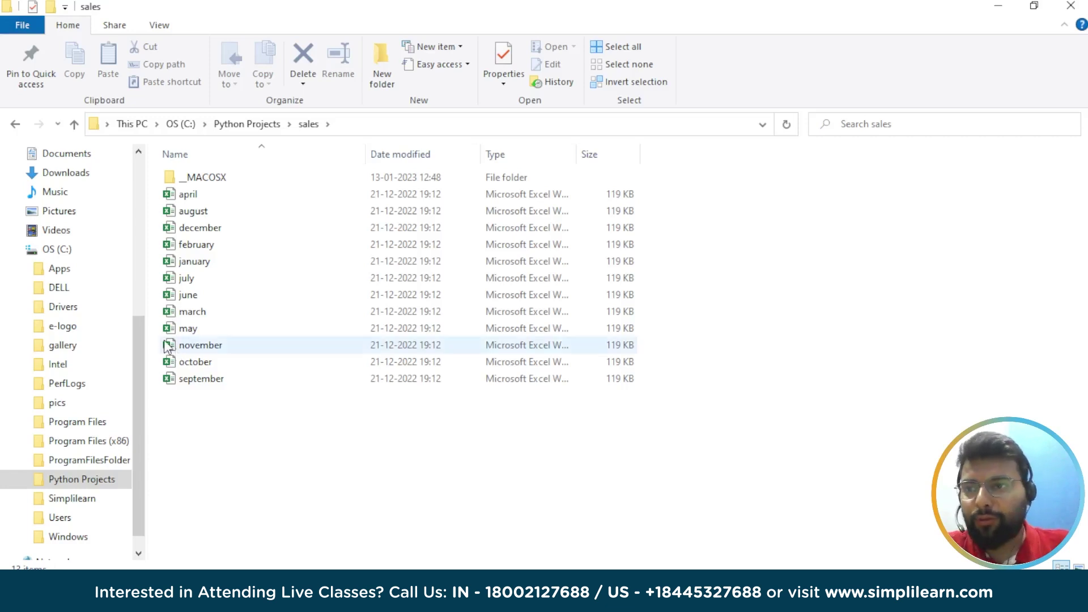
{"action": "left_click", "coordinate": [17, 124]}
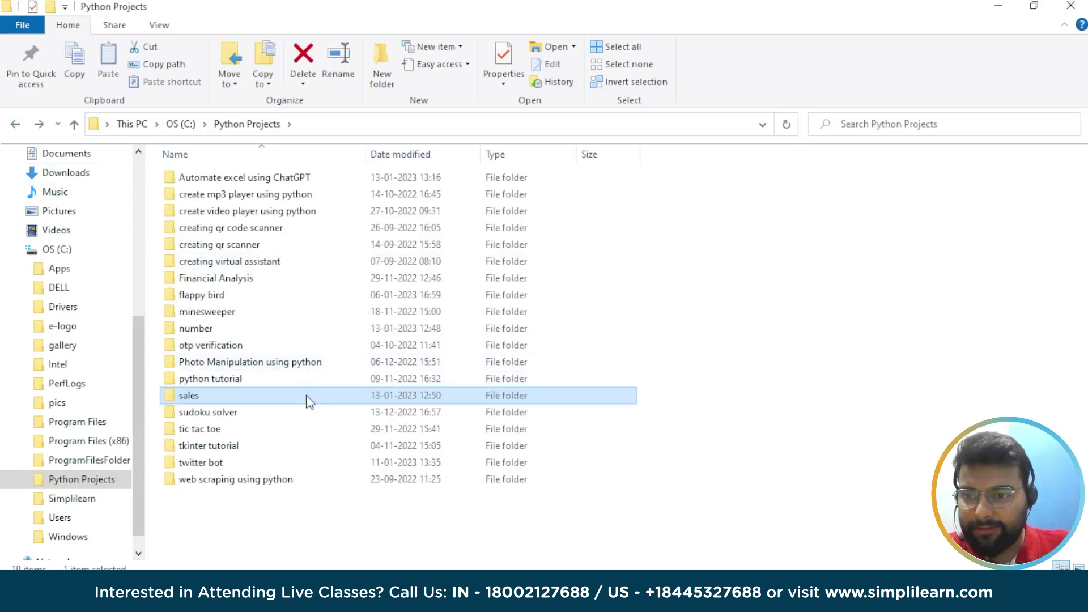
Move the number and sales folders into Automate excel using ChatGPT
{"action": "left_click", "coordinate": [345, 331], "text": "ctrl"}
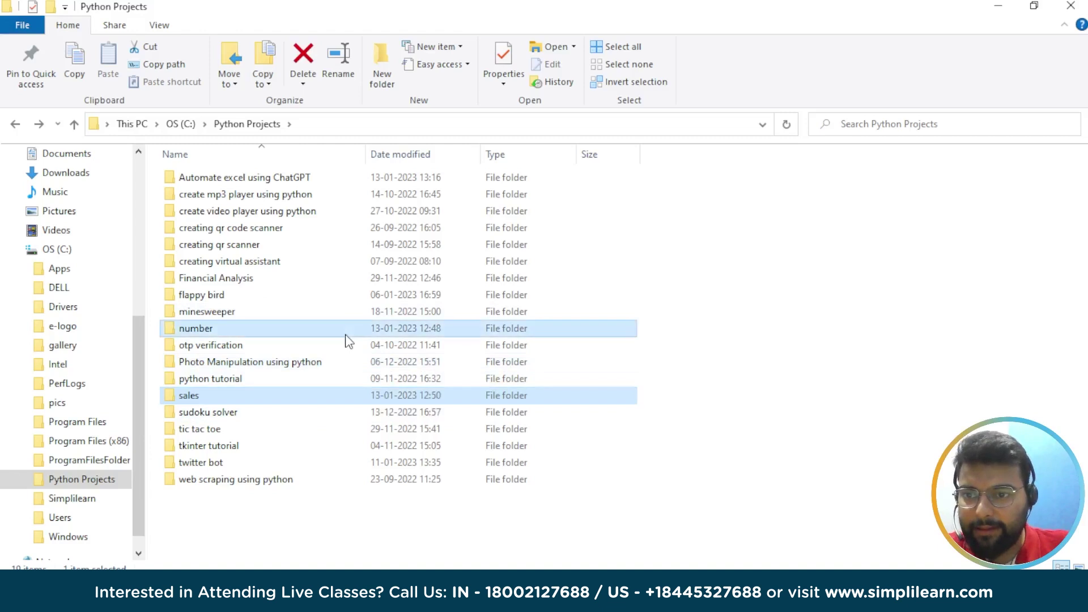
{"action": "key", "text": "ctrl+x"}
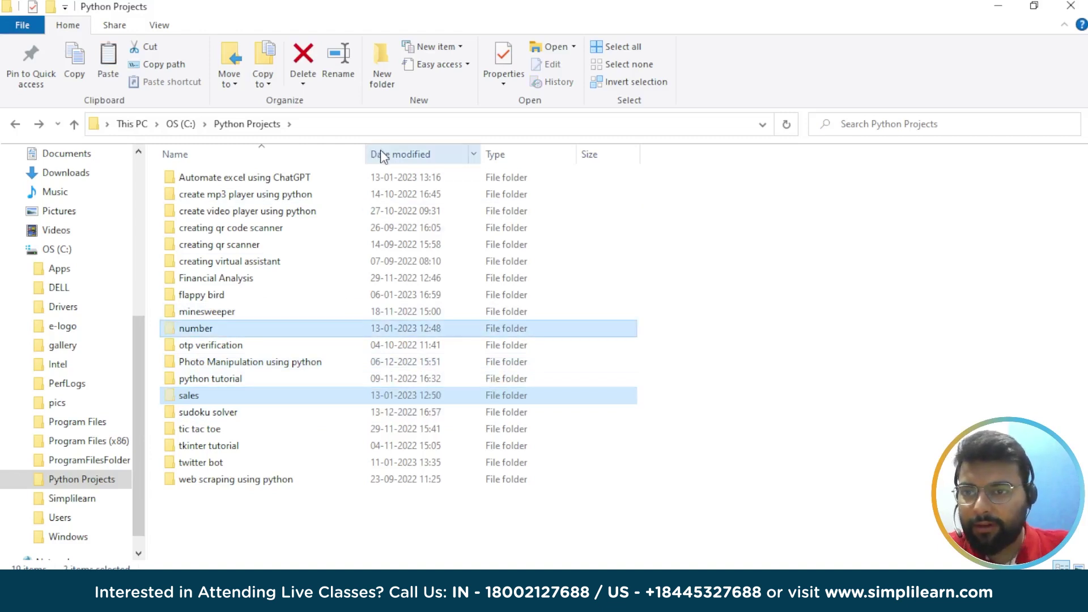
{"action": "left_click", "coordinate": [379, 177]}
{"action": "double_click", "coordinate": [378, 176]}
{"action": "key", "text": "ctrl+v"}
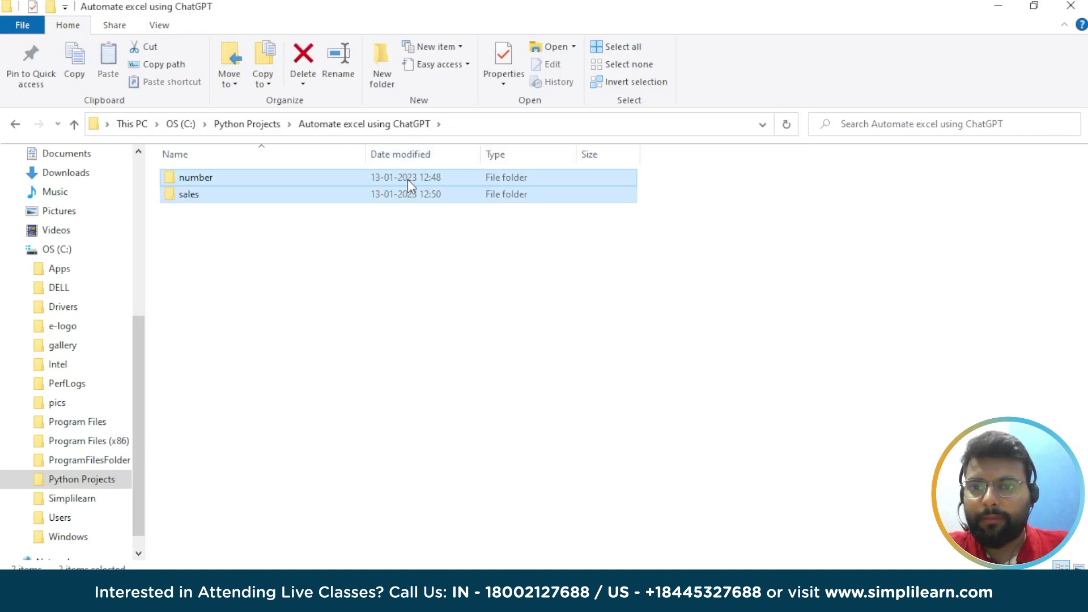
Open the moved number and sales folders to confirm the monthly data files
{"action": "left_click", "coordinate": [407, 179]}
{"action": "double_click", "coordinate": [407, 179]}
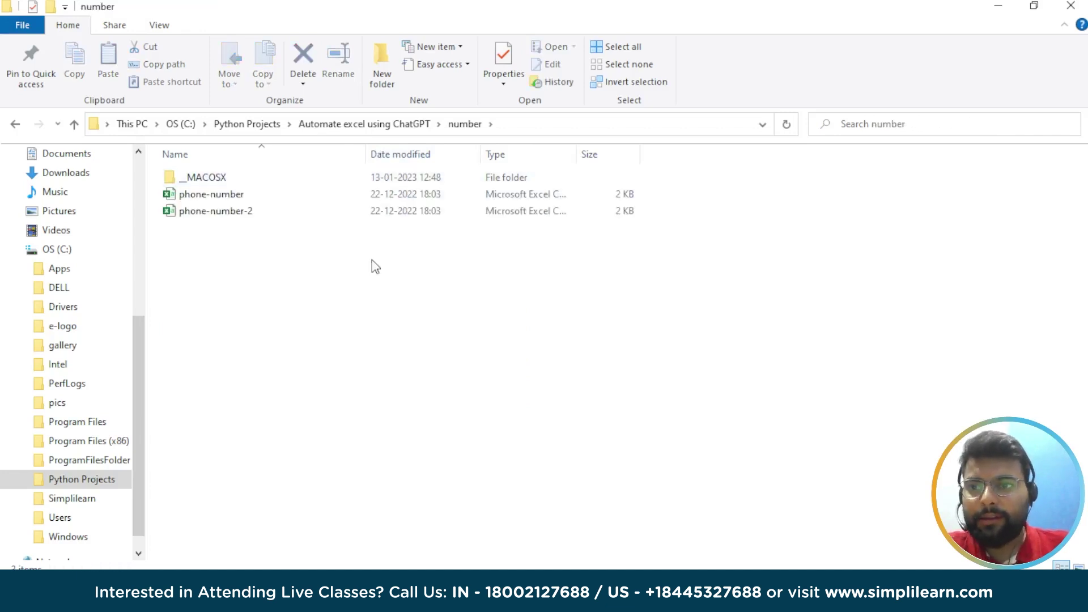
{"action": "left_click", "coordinate": [15, 126]}
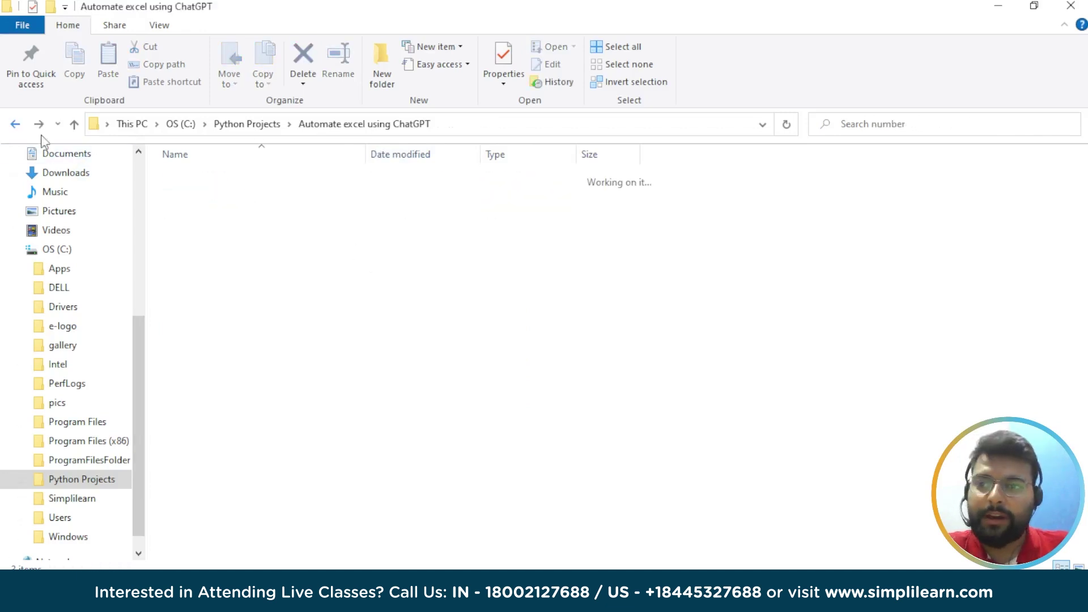
{"action": "left_click", "coordinate": [253, 212]}
{"action": "double_click", "coordinate": [269, 198]}
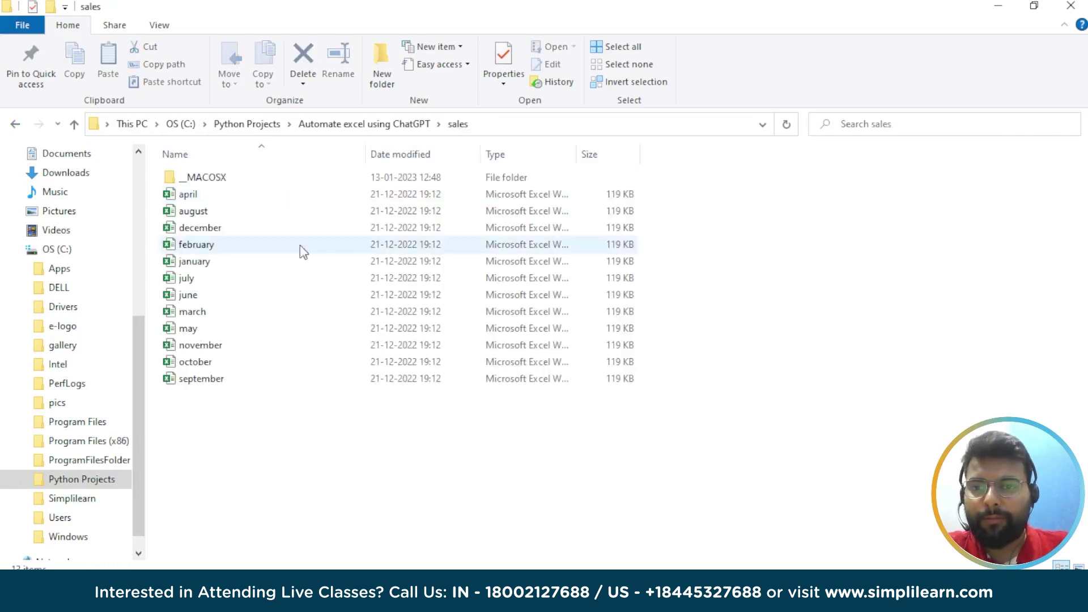
{"action": "key", "text": "alt+Tab"}
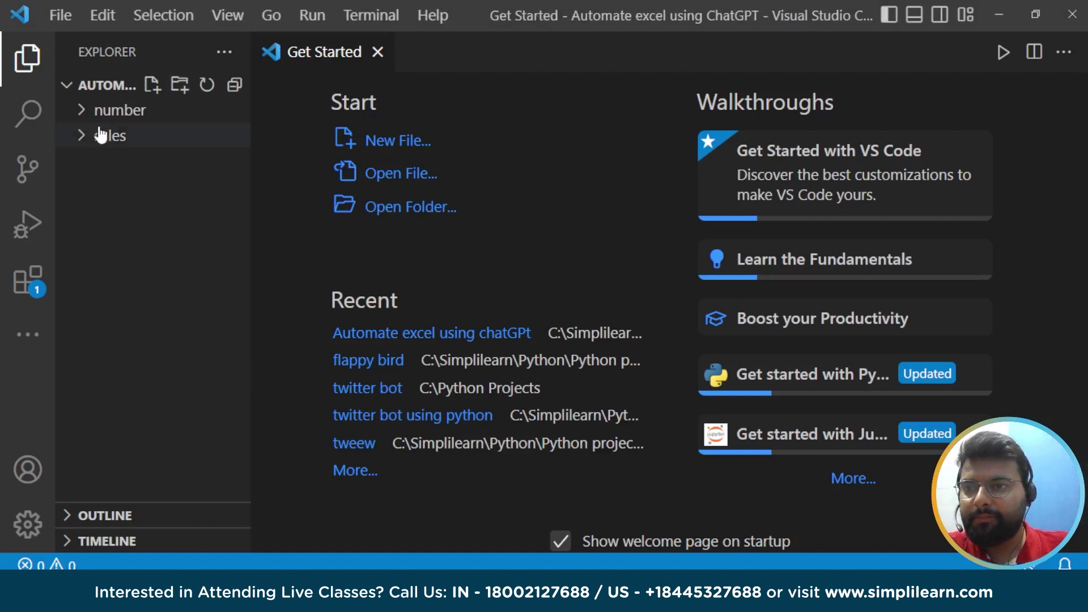
Expand the sales folder in the Explorer sidebar and start a new file inside it
{"action": "left_click", "coordinate": [91, 140]}
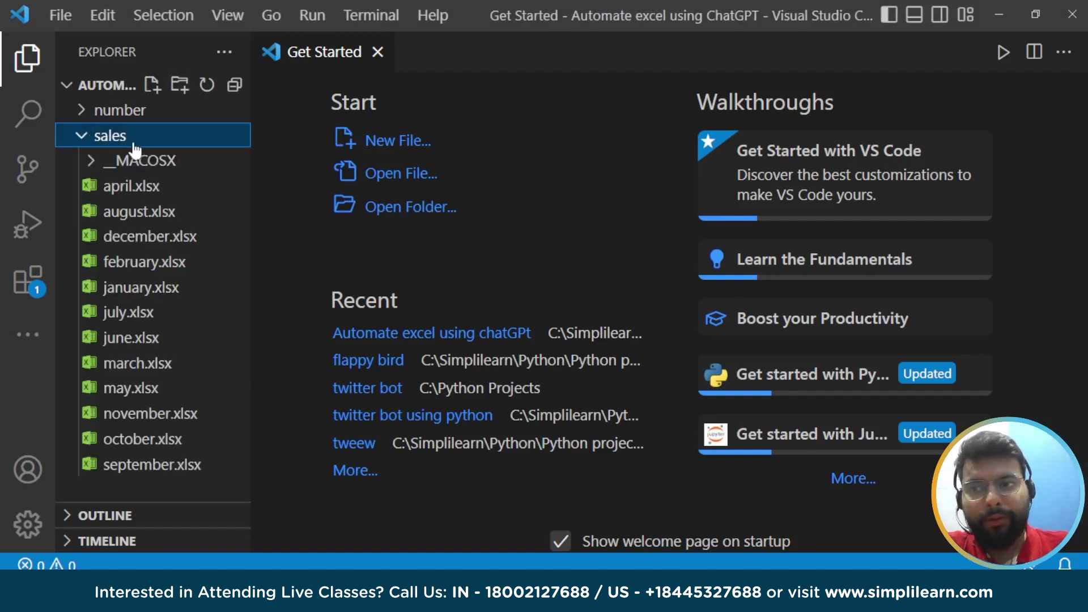
{"action": "left_click", "coordinate": [80, 139]}
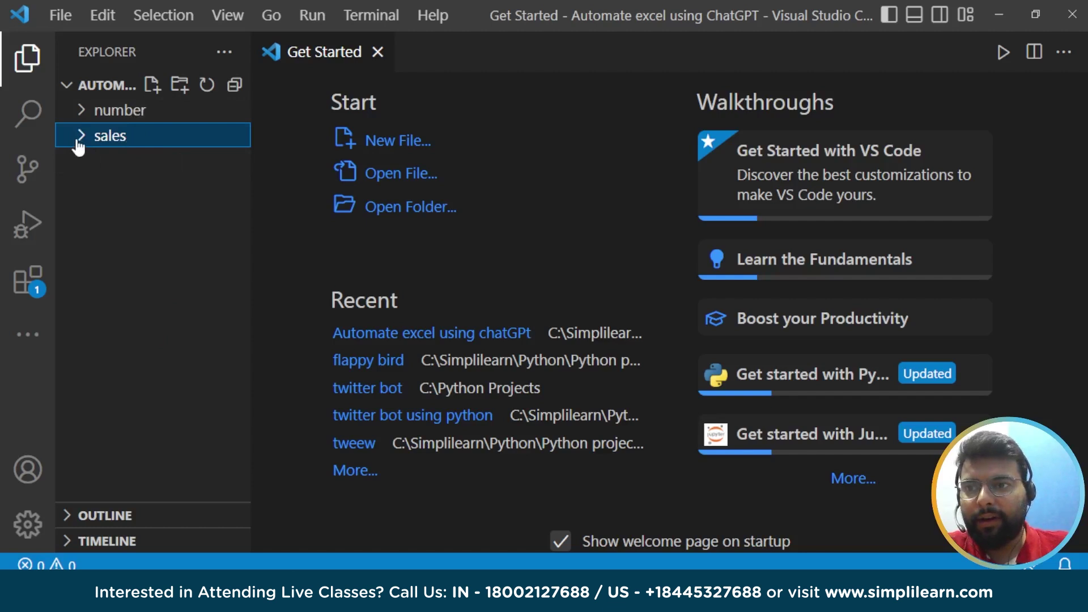
{"action": "left_click", "coordinate": [79, 138]}
{"action": "left_click", "coordinate": [153, 86]}
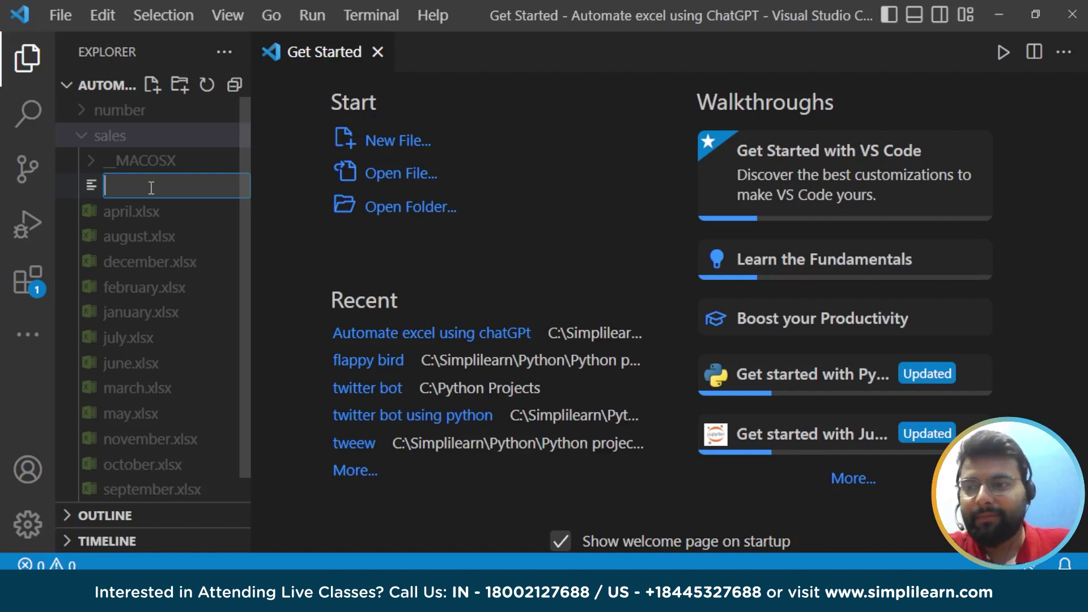
Name the new file concatenate_data.py so it opens as an empty Python file
{"action": "type", "text": "con"}
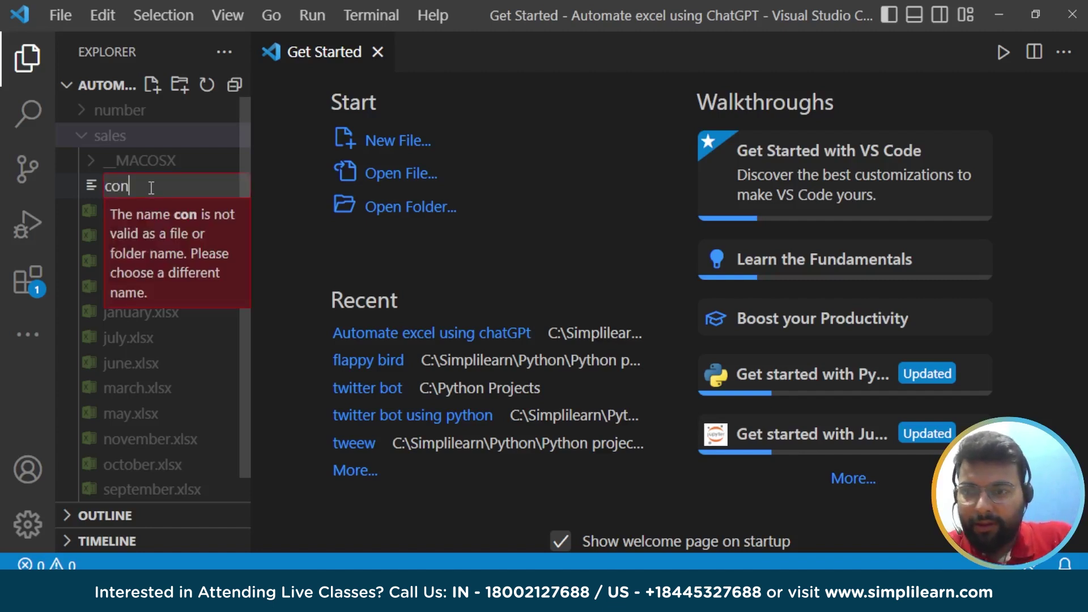
{"action": "type", "text": "catent"}
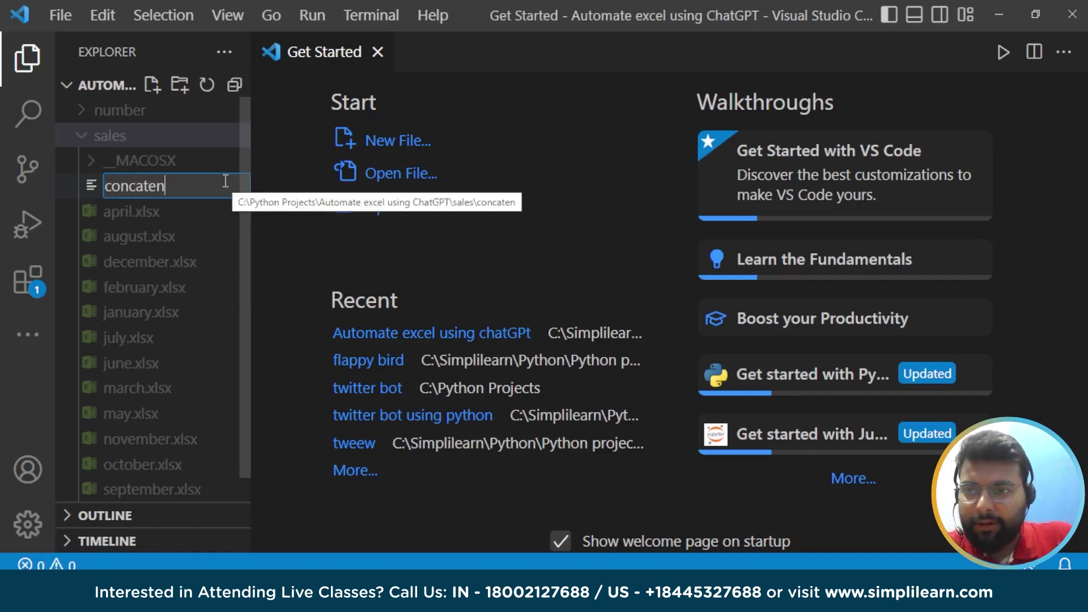
{"action": "type", "text": "ate"}
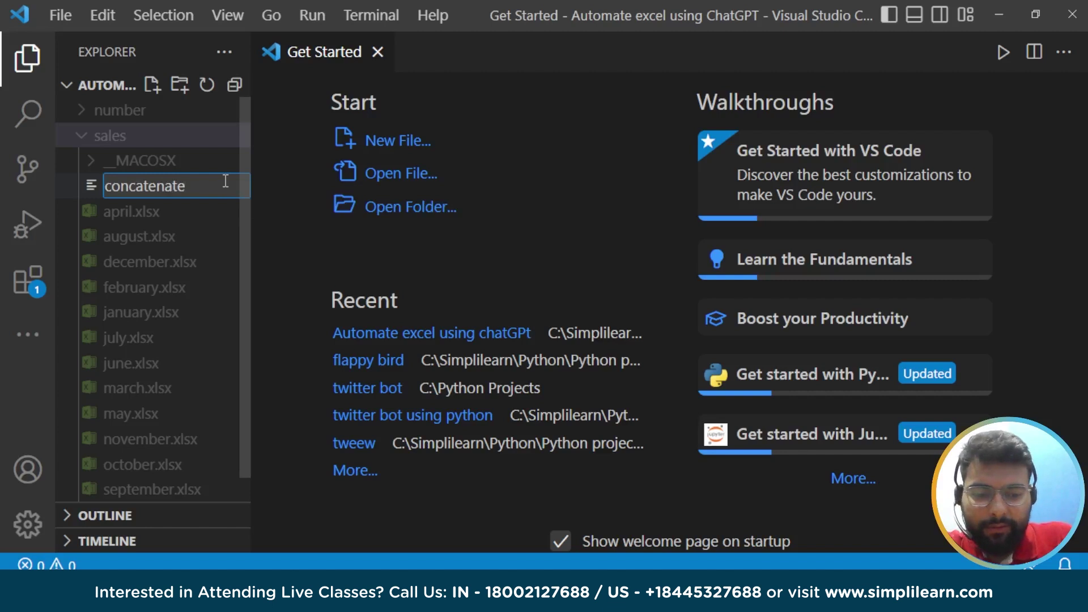
{"action": "type", "text": "data.py"}
{"action": "key", "text": "Return"}
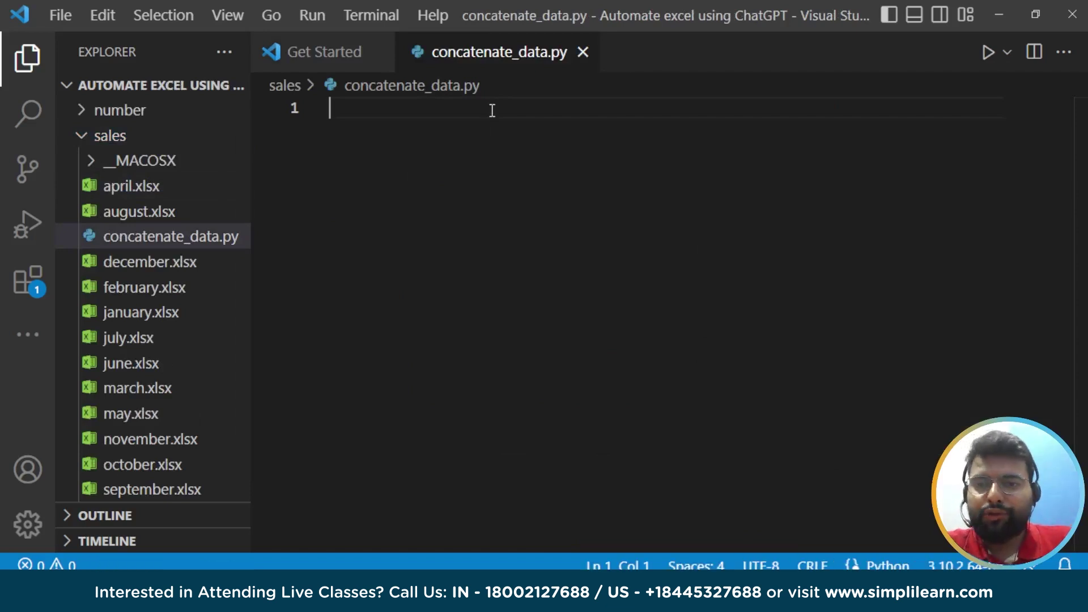
{"action": "key", "text": "alt+Tab"}
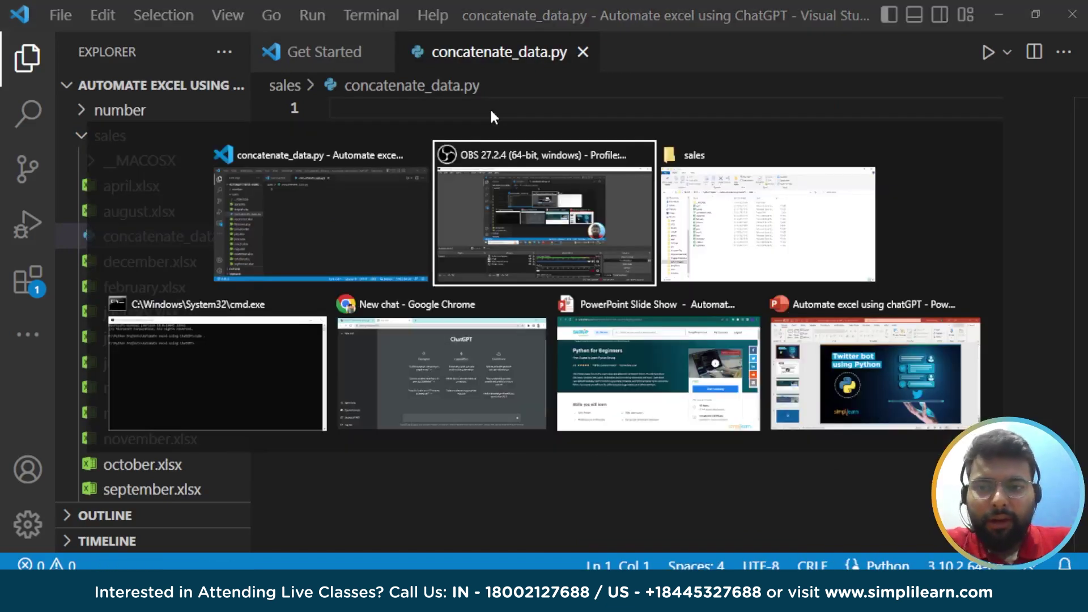
Switch to the ChatGPT browser window and begin the prompt 'have 12 excel files named "january"'
{"action": "key", "text": "alt+Tab"}
{"action": "key", "text": "Down"}
{"action": "key", "text": "Left"}
{"action": "key", "text": "Left"}
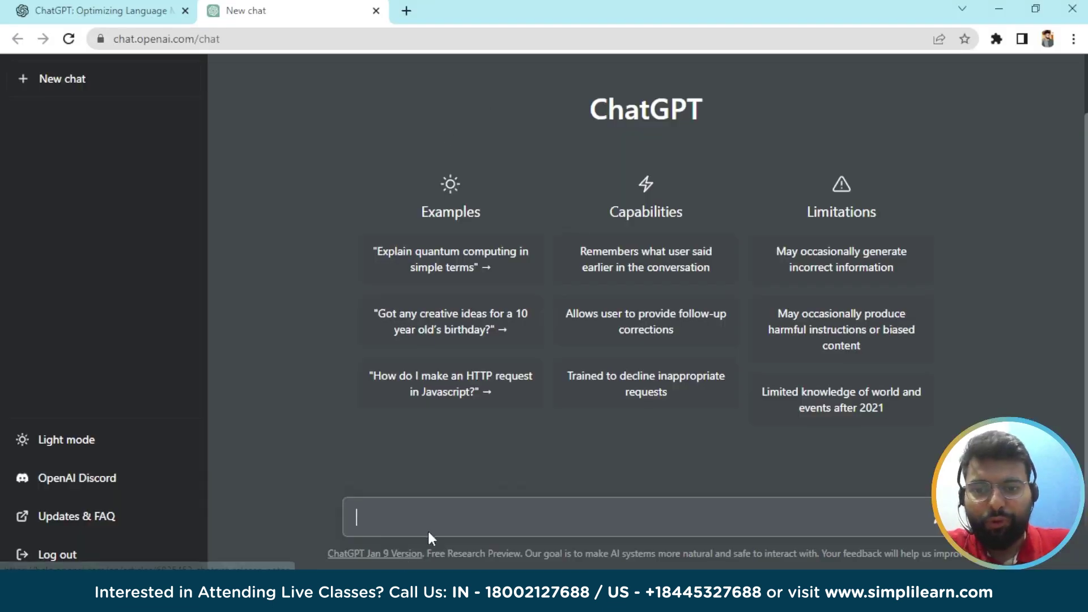
{"action": "left_click", "coordinate": [441, 517]}
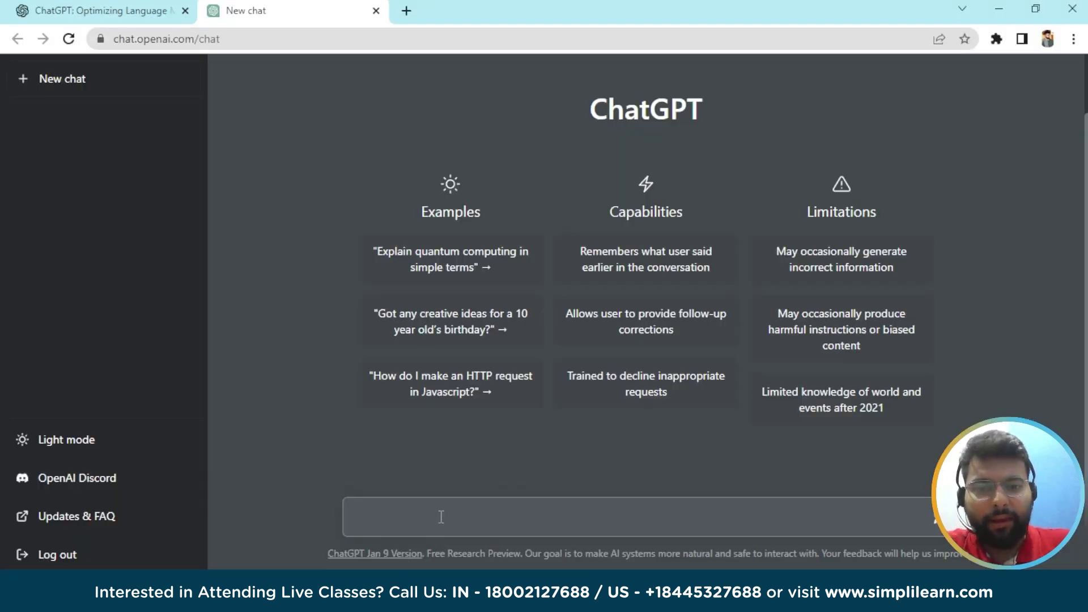
{"action": "type", "text": "ihave "}
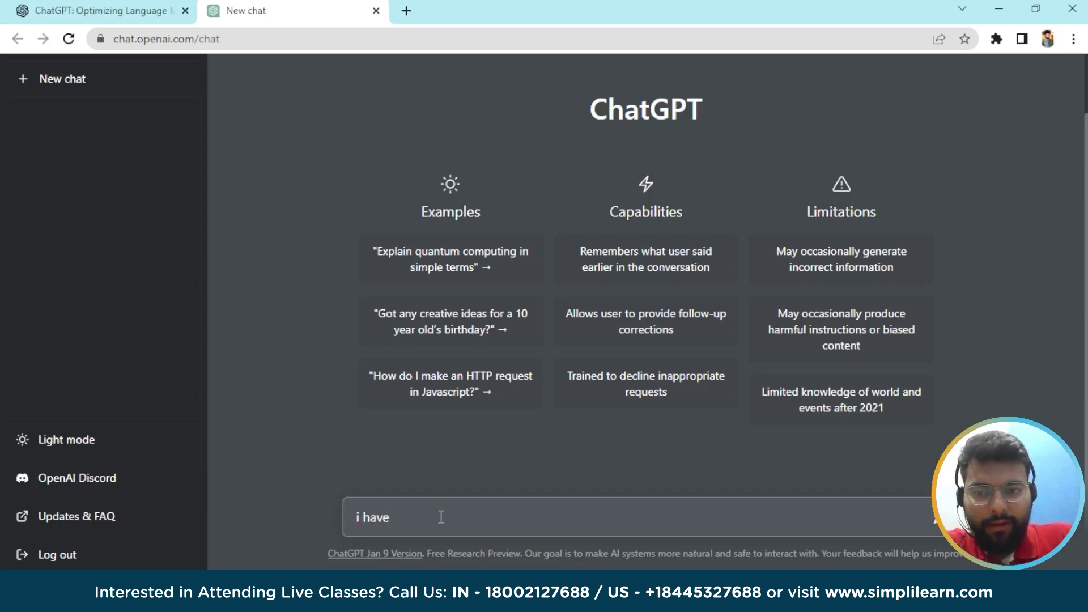
{"action": "type", "text": "12 "}
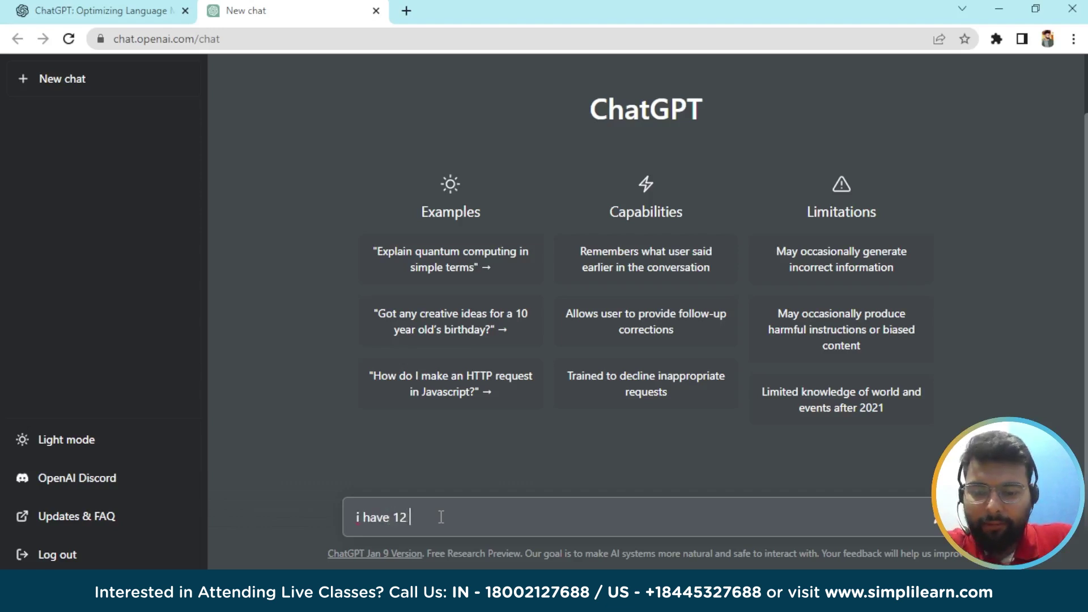
{"action": "type", "text": "excel file"}
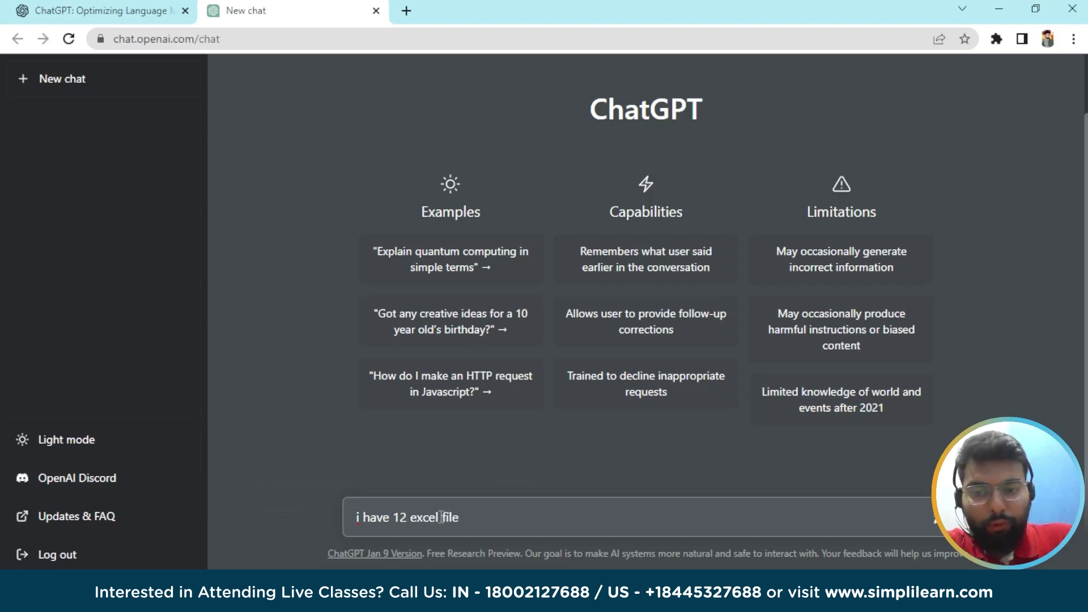
{"action": "type", "text": "s"}
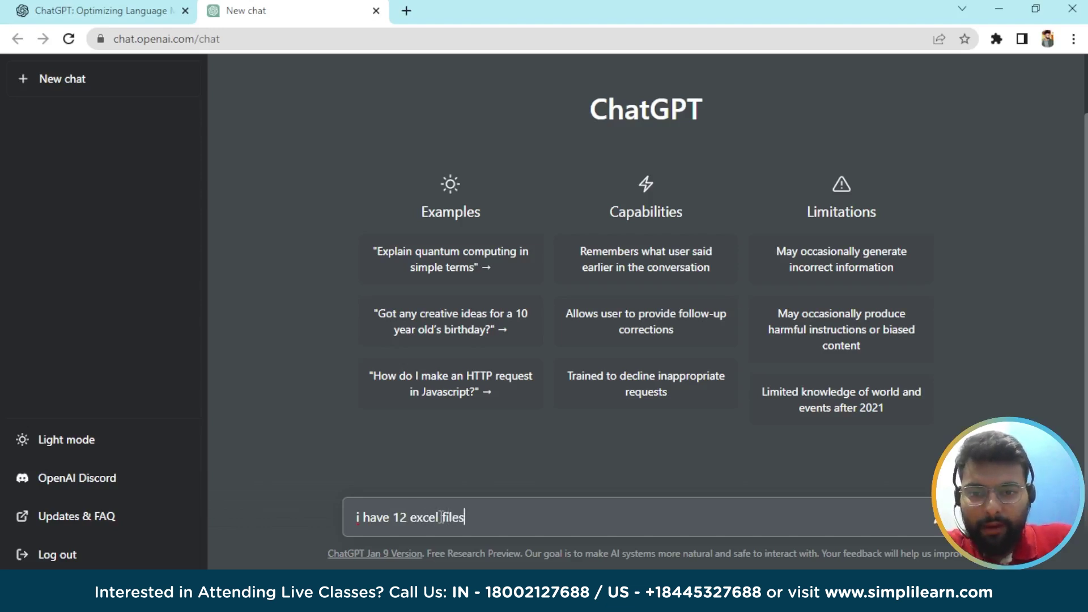
{"action": "type", "text": " named"}
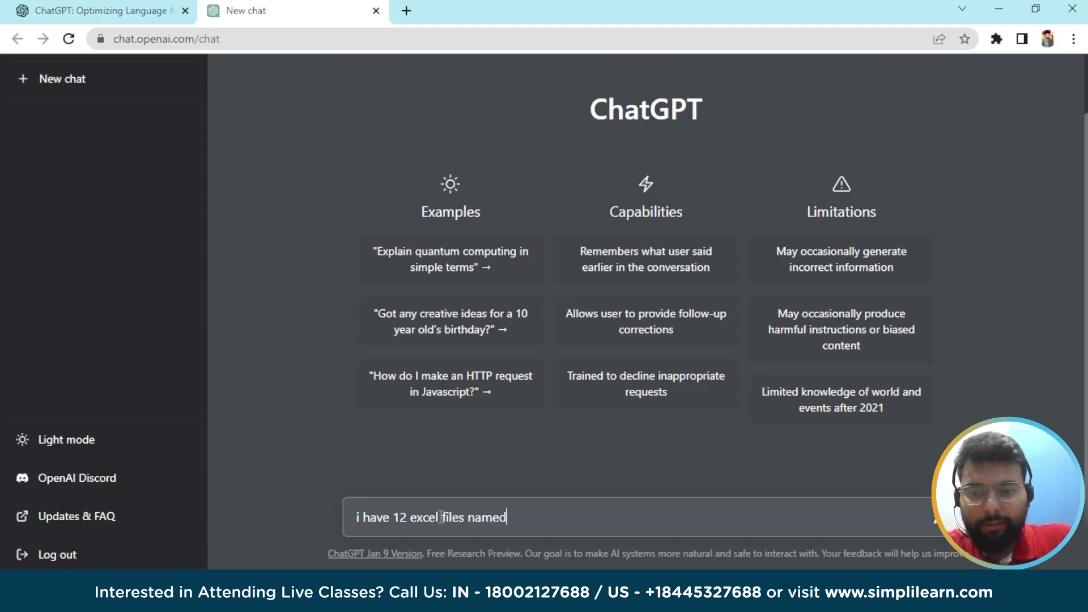
{"action": "type", "text": " \"janu"}
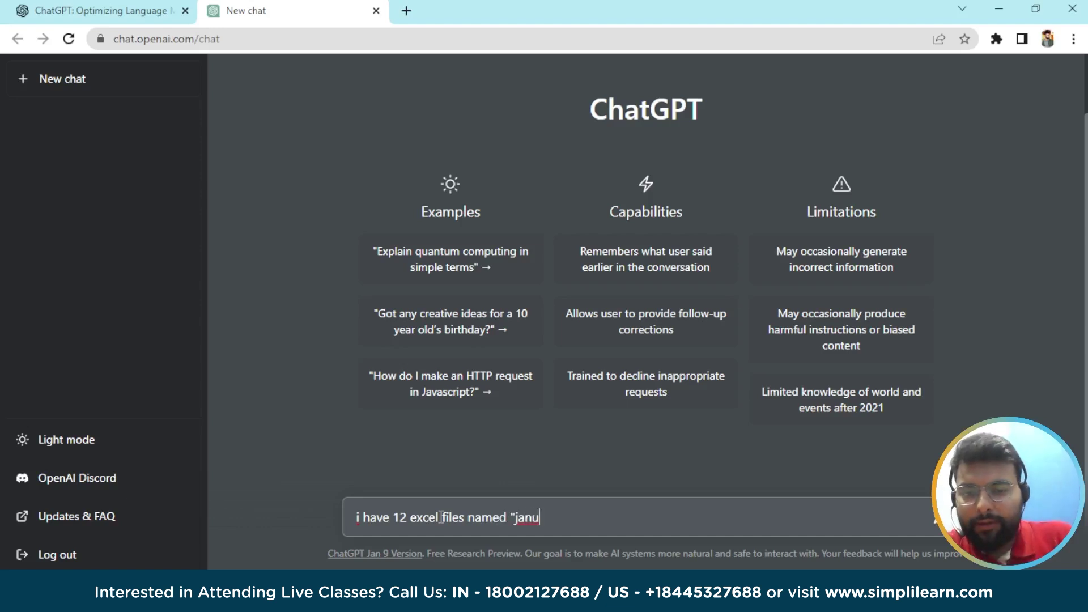
{"action": "type", "text": "ary"}
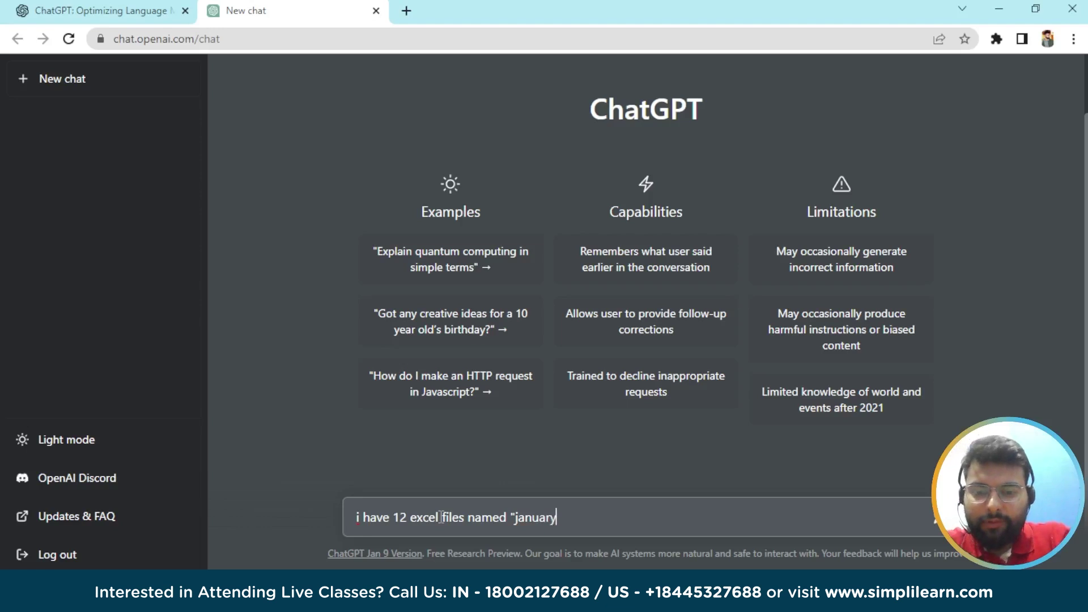
{"action": "type", "text": "\""}
Finish the prompt through "december", asking Python to concatenate the 12 Excel files into one, and submit it
{"action": "key", "text": "alt+Tab"}
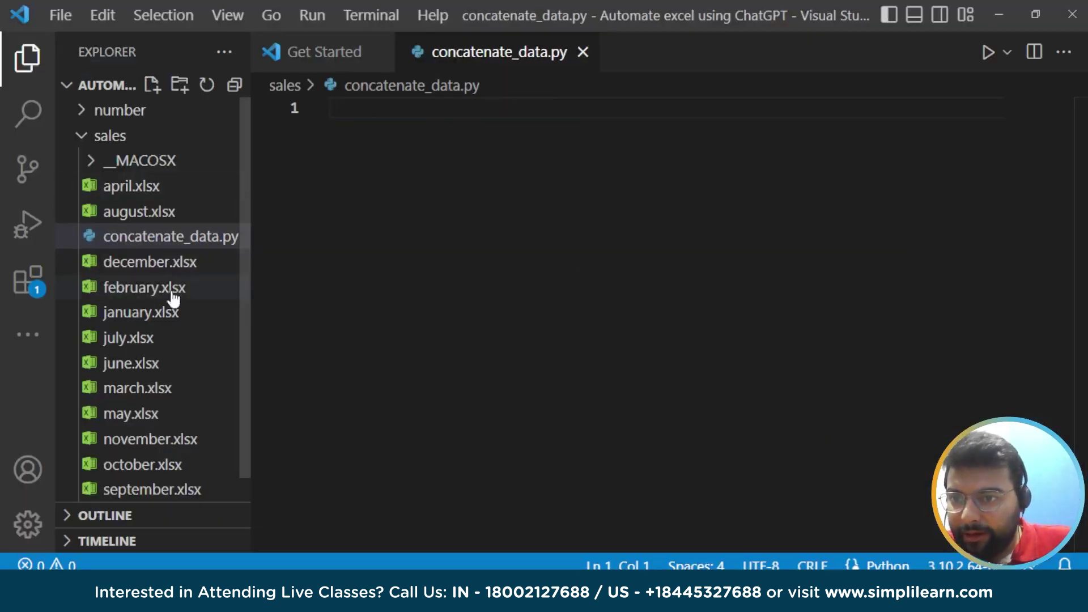
{"action": "key", "text": "alt+Tab"}
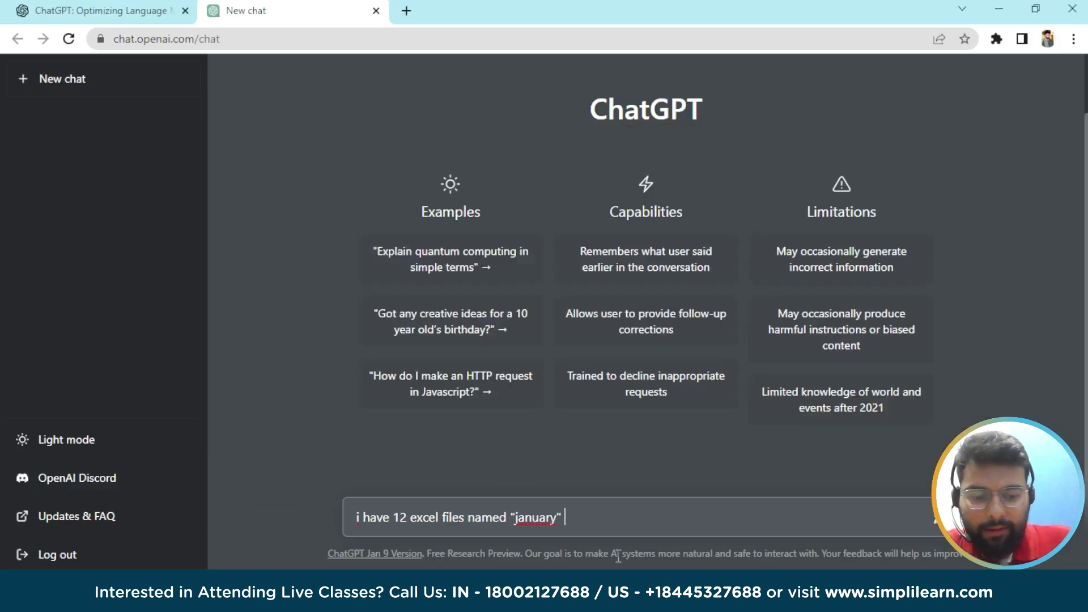
{"action": "type", "text": "\"february"}
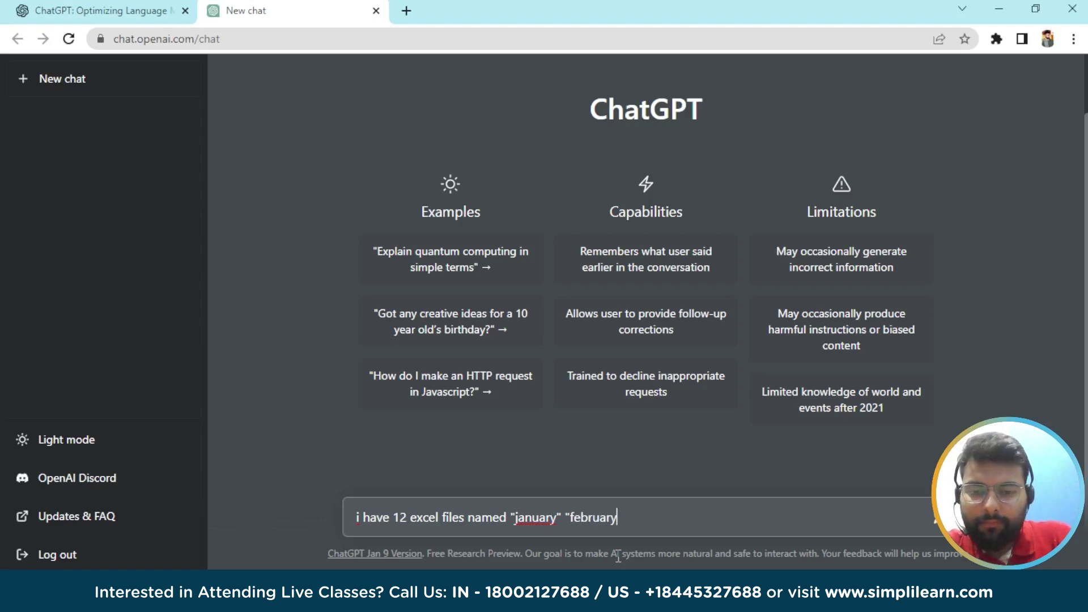
{"action": "type", "text": "\"... \""}
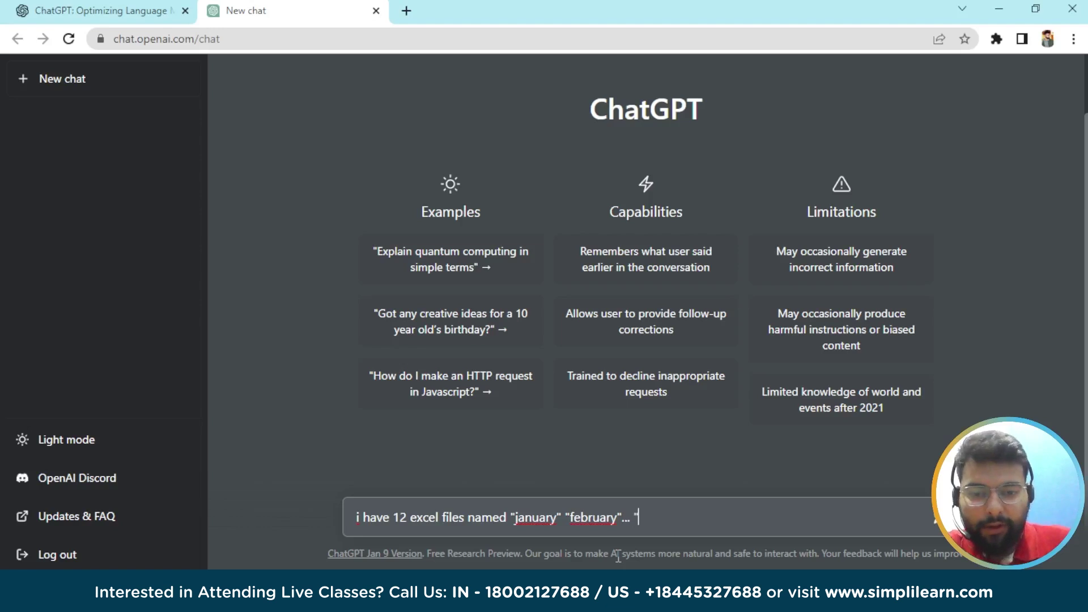
{"action": "type", "text": "december"}
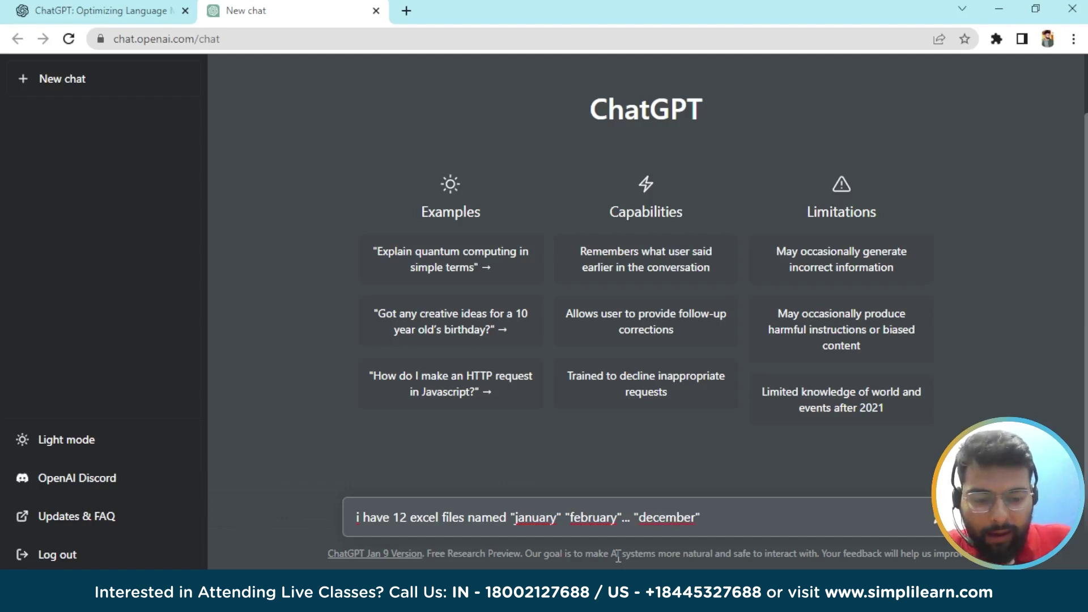
{"action": "type", "text": "se "}
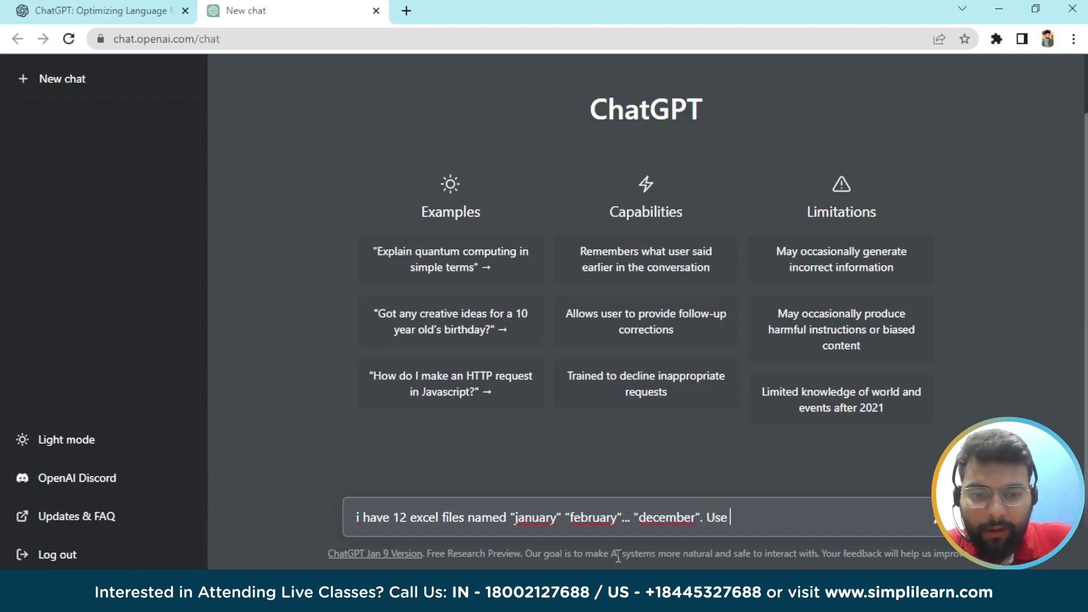
{"action": "type", "text": "Python to"}
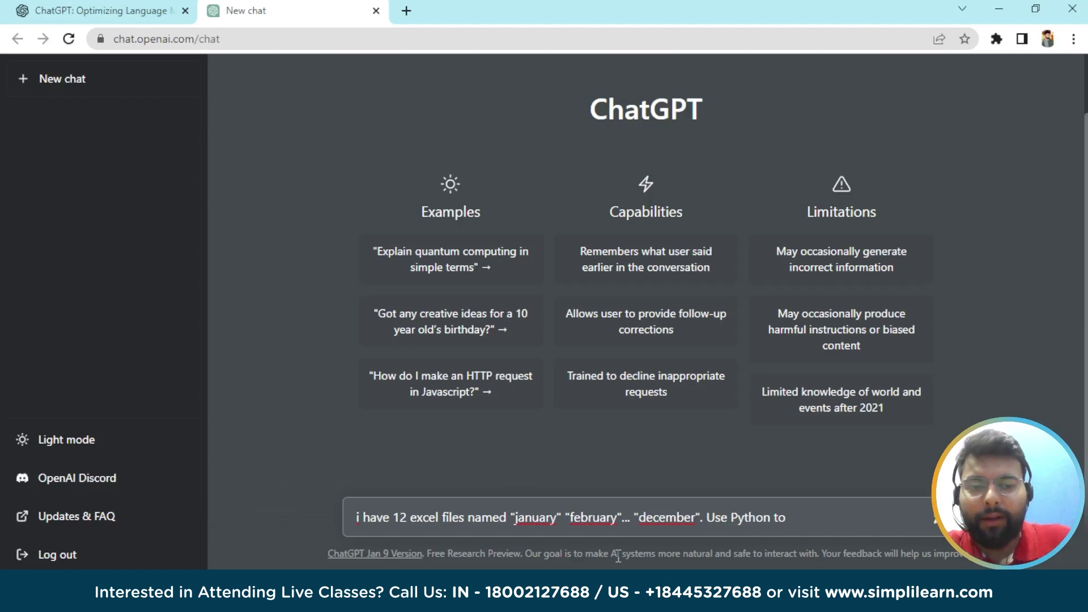
{"action": "type", "text": "concatenat"}
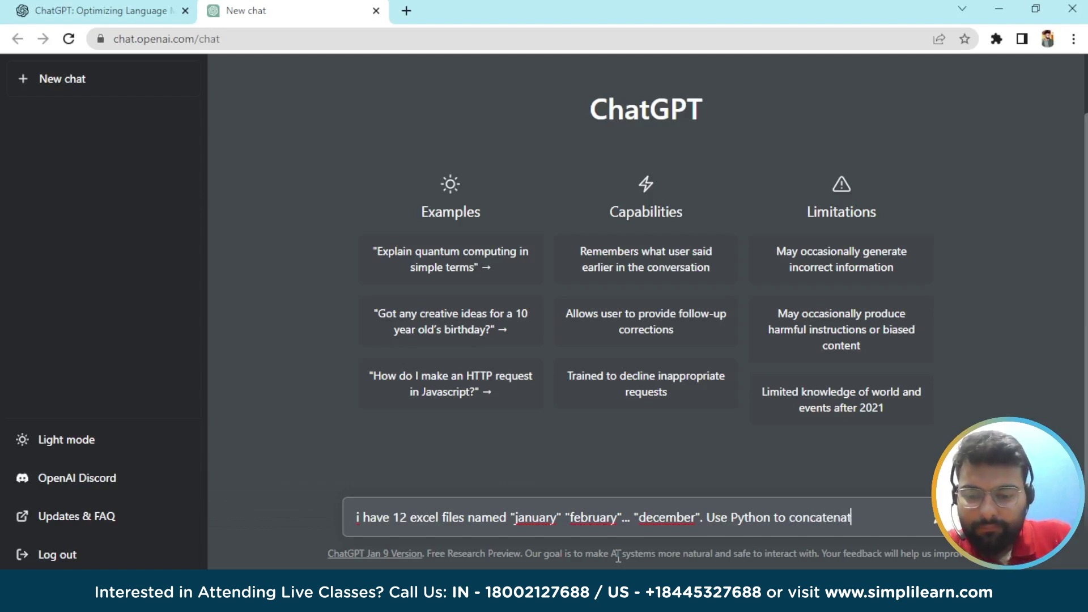
{"action": "type", "text": "e the data insi"}
{"action": "type", "text": "de "}
{"action": "type", "text": "the "}
{"action": "type", "text": "12 "}
{"action": "type", "text": "ex"}
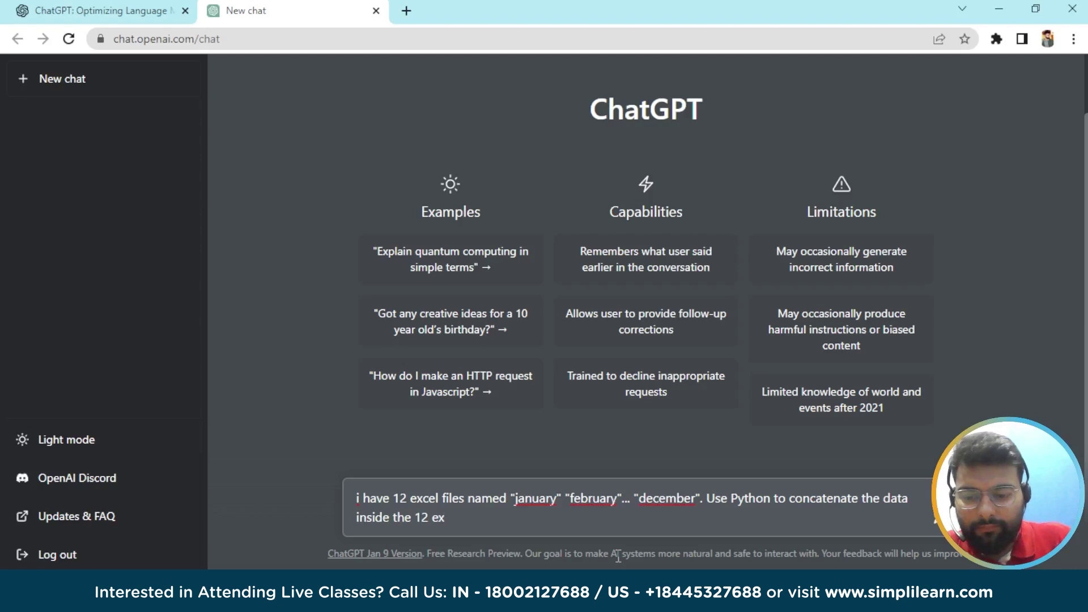
{"action": "type", "text": "iles into one"}
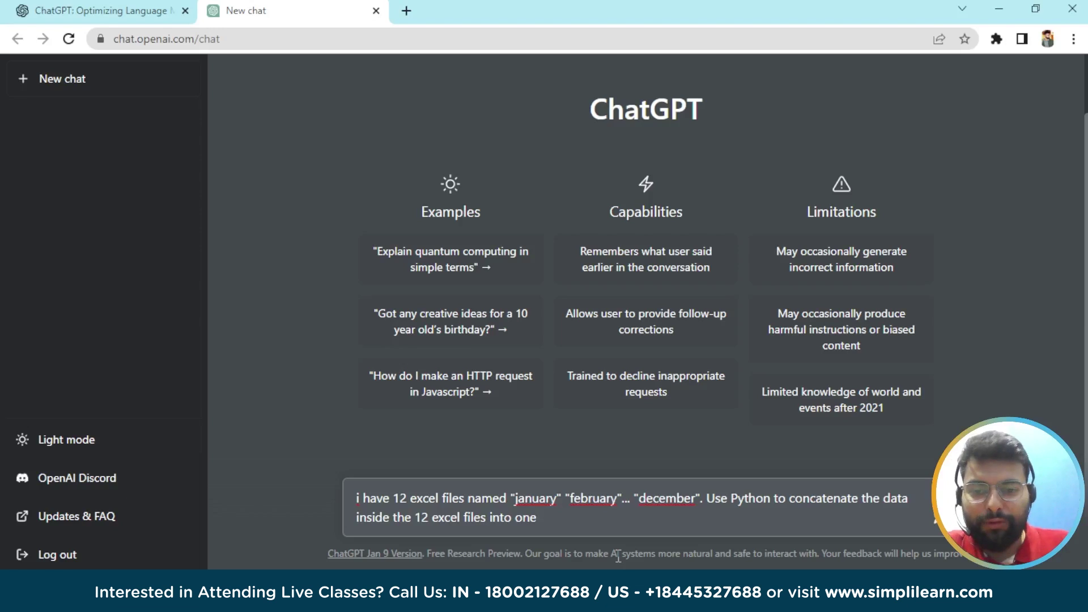
{"action": "key", "text": "Return"}
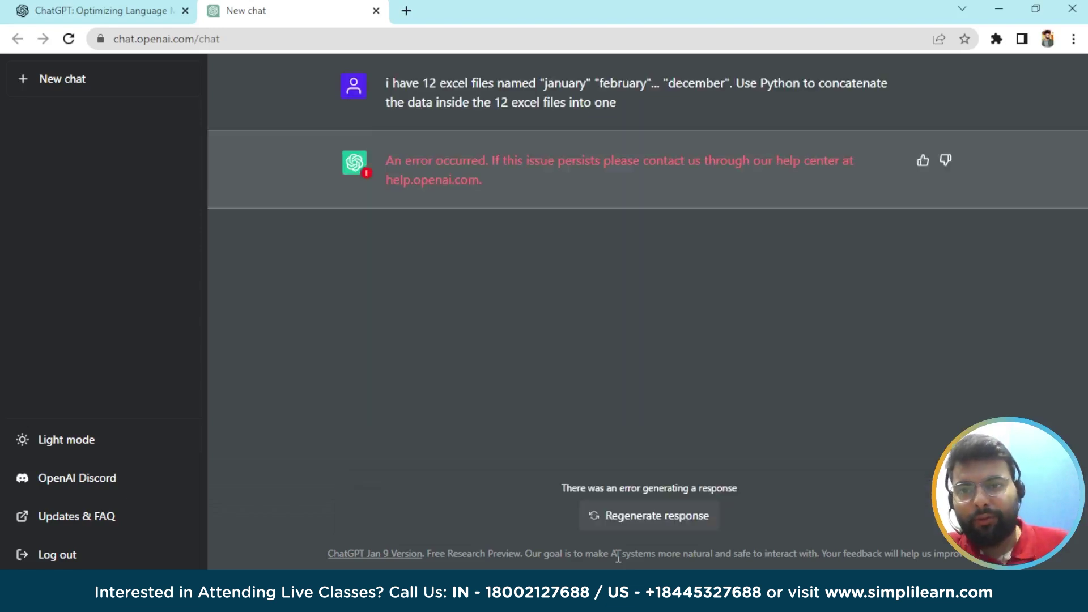
{"action": "mouse_move", "coordinate": [595, 102]}
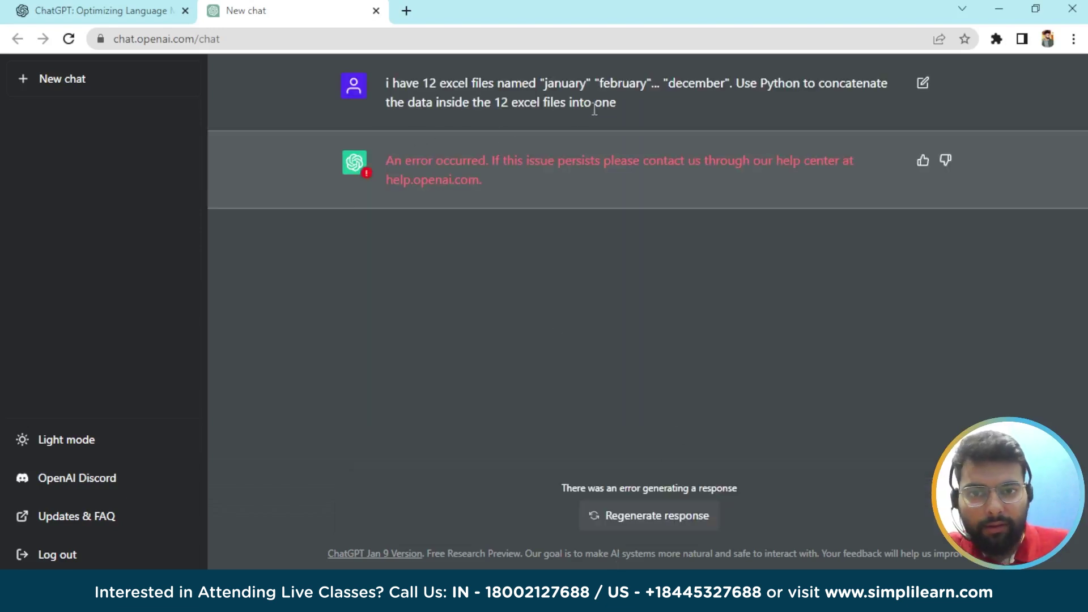
Reload the ChatGPT address in a new browser tab
{"action": "left_click", "coordinate": [316, 39]}
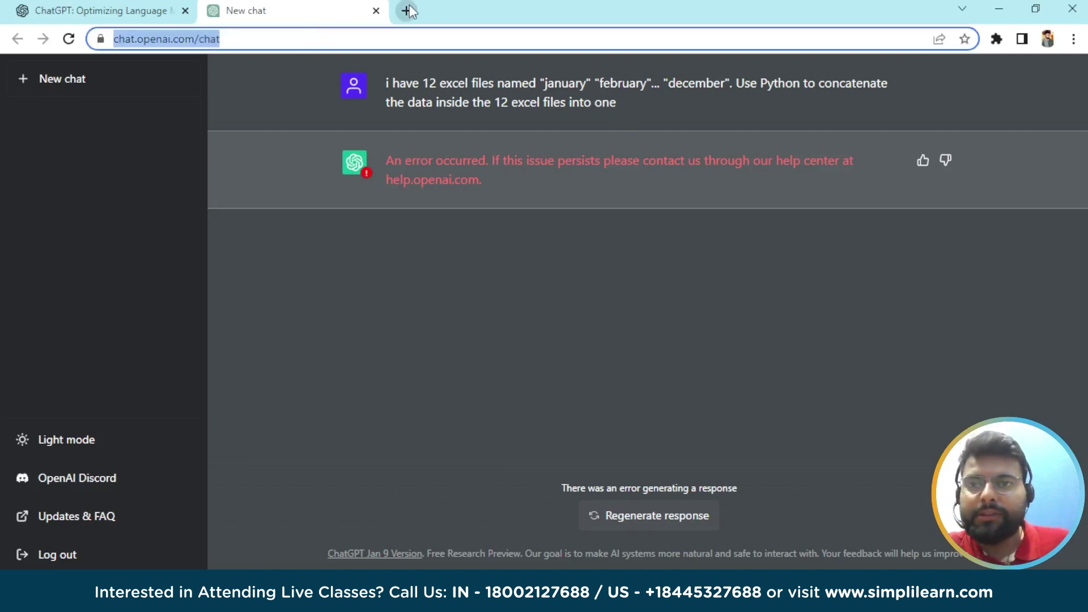
{"action": "left_click", "coordinate": [406, 11]}
{"action": "left_click", "coordinate": [404, 40]}
{"action": "type", "text": "https://chat.openai.com/chat"}
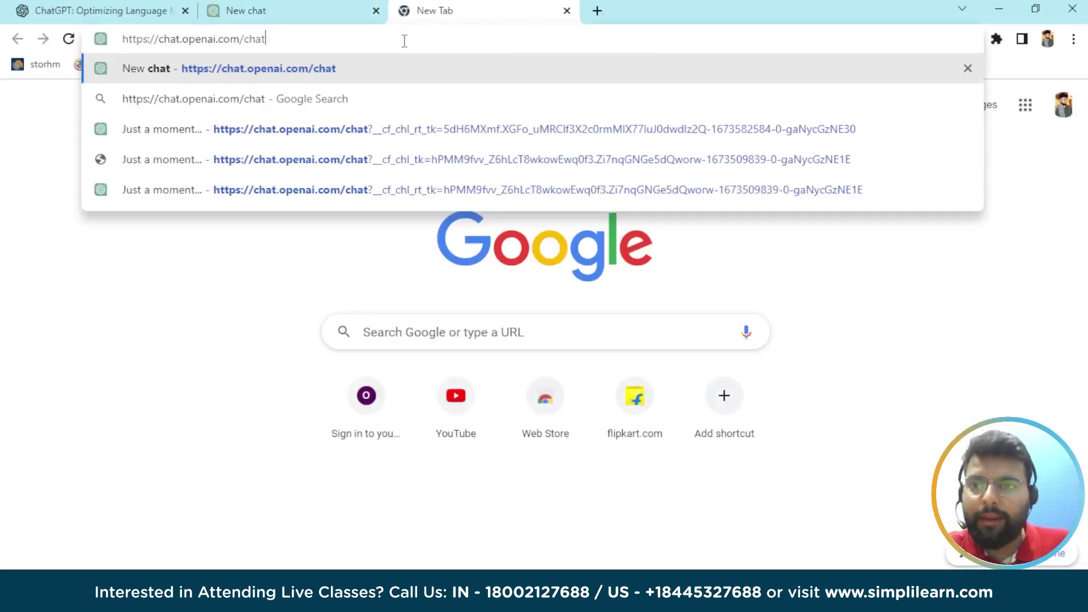
{"action": "key", "text": "Return"}
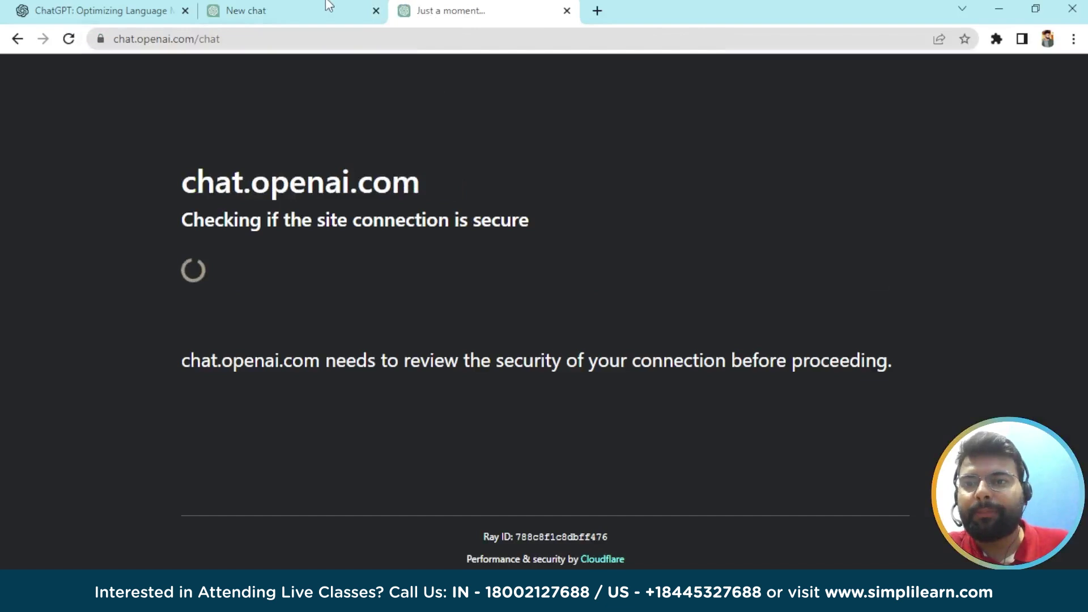
Select the failed prompt's text in the original chat, then confirm 'Verify you are human' on the security check
{"action": "left_click", "coordinate": [327, 7]}
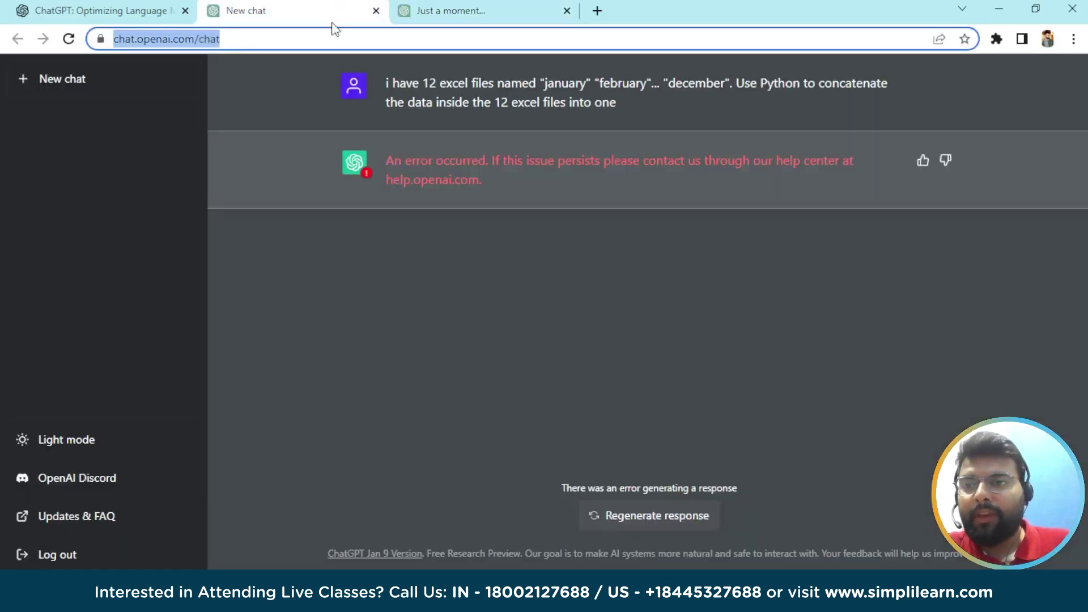
{"action": "left_click", "coordinate": [603, 113]}
{"action": "mouse_move", "coordinate": [626, 102]}
{"action": "left_mouse_down"}
{"action": "mouse_move", "coordinate": [389, 103]}
{"action": "mouse_move", "coordinate": [382, 88]}
{"action": "left_mouse_up"}
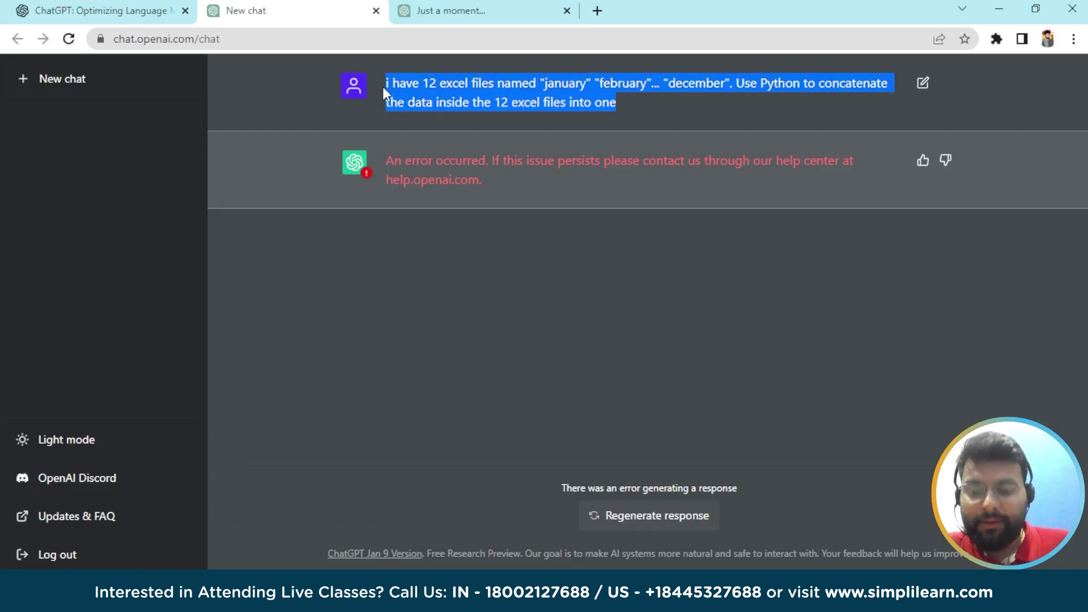
{"action": "left_click", "coordinate": [492, 9]}
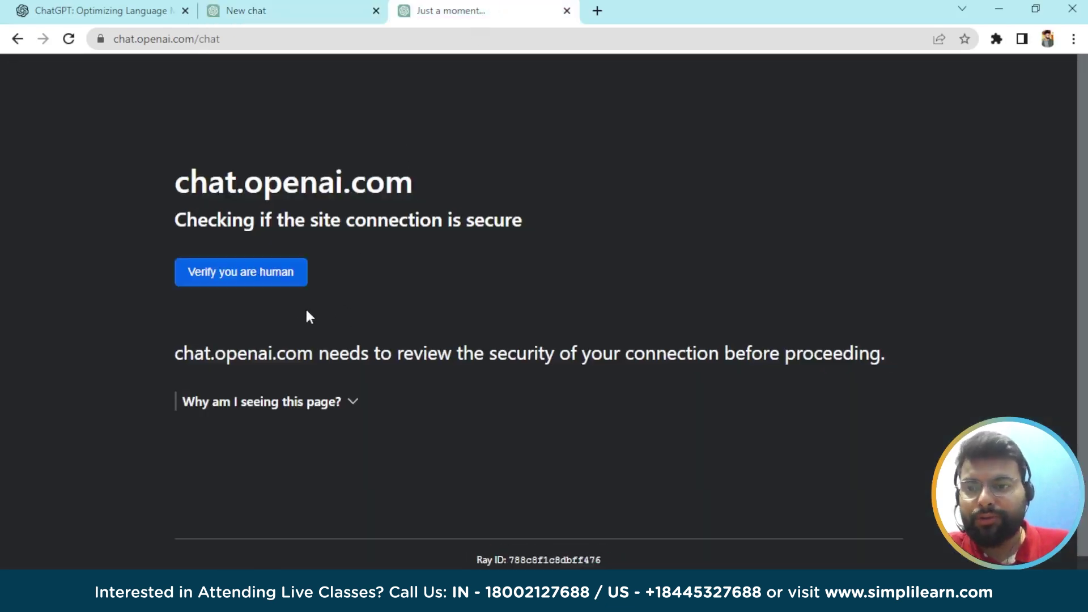
{"action": "left_click", "coordinate": [295, 271]}
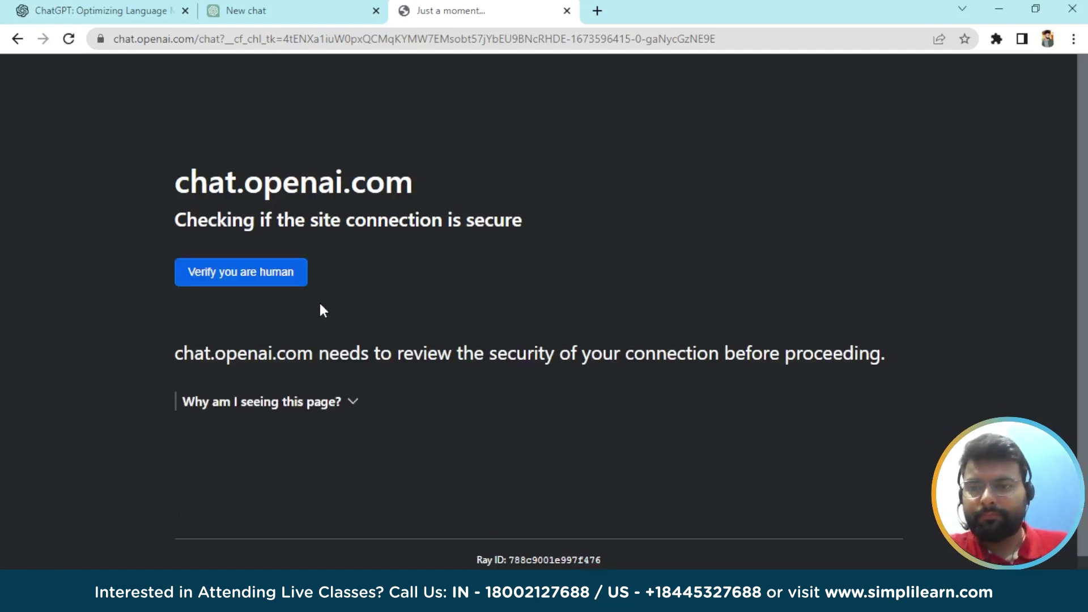
Pass the security check and resend the prompt about concatenating the 12 monthly Excel files
{"action": "left_click", "coordinate": [279, 274]}
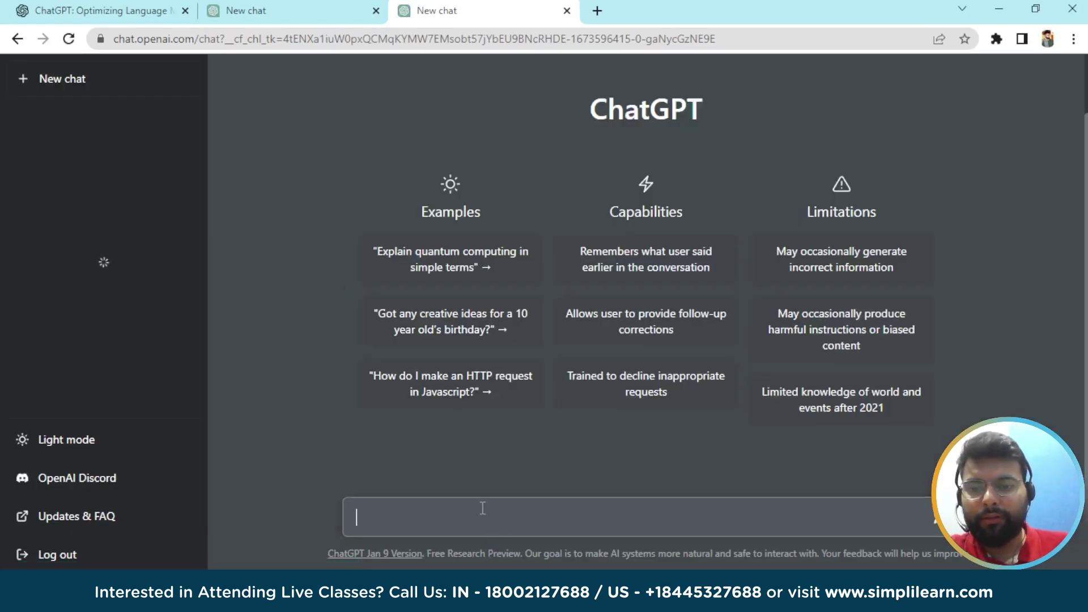
{"action": "type", "text": "i have 12 excel files named \"january\" \"february\"... \"december\". Use Python to concatenate the data inside the 12 excel files into one"}
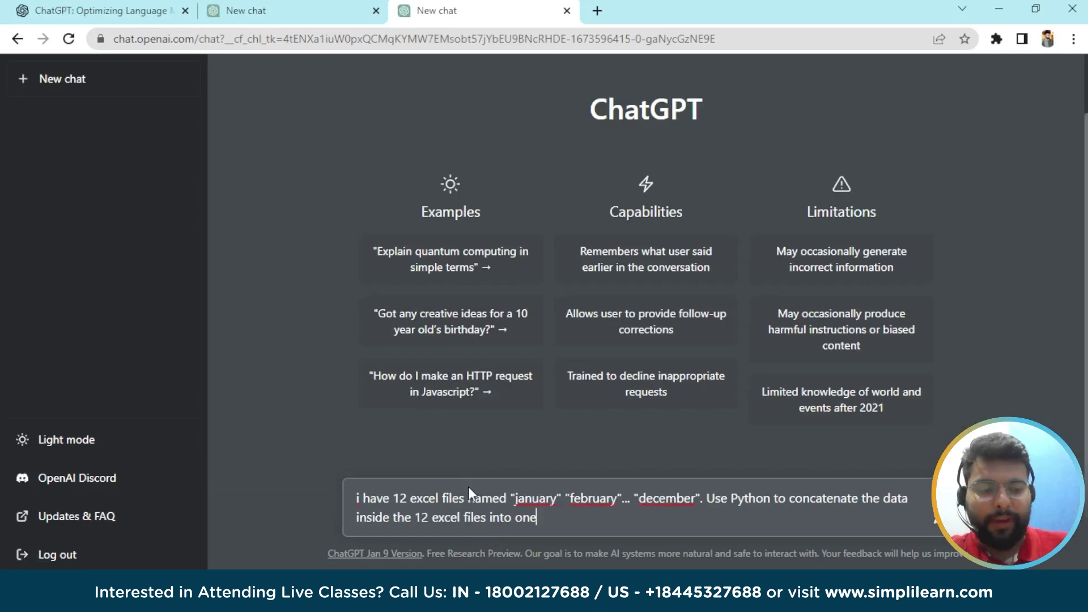
{"action": "key", "text": "Return"}
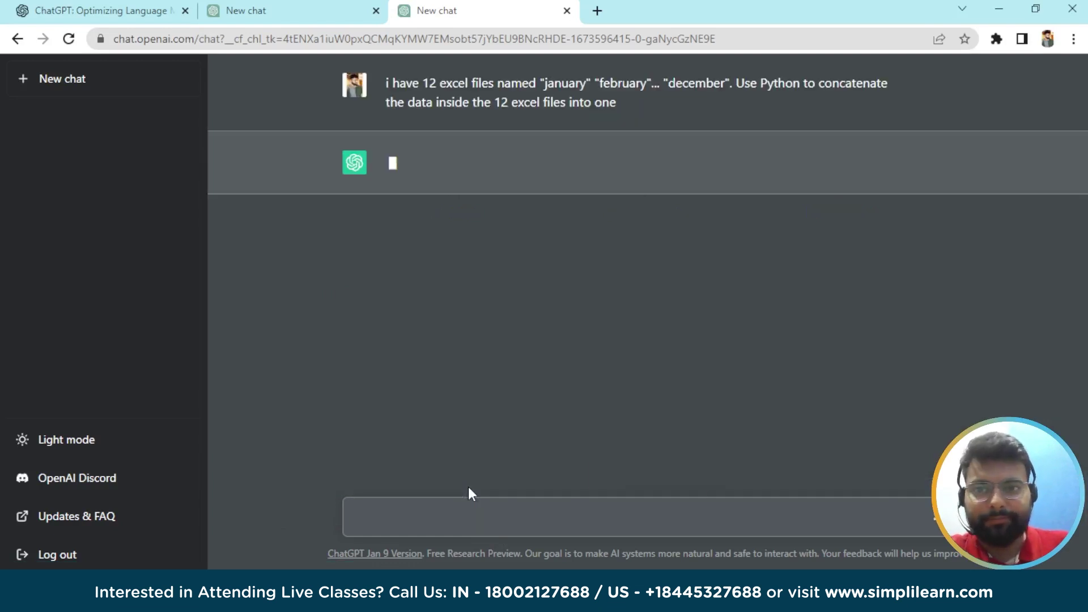
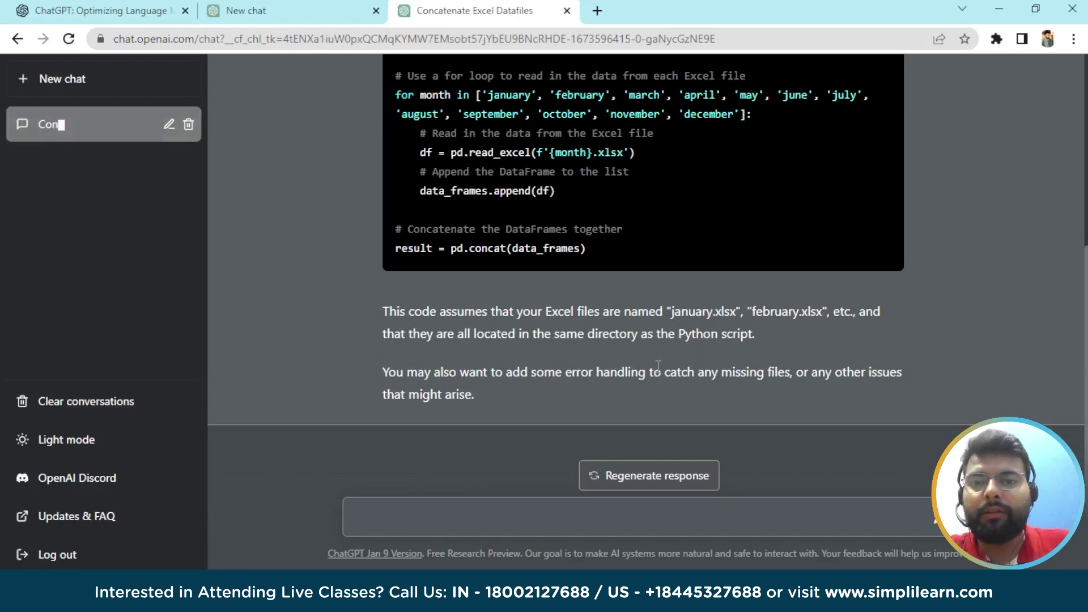
Copy ChatGPT's pandas code that concatenates the twelve monthly Excel files
{"action": "scroll", "coordinate": [658, 364], "scroll_direction": "up", "scroll_amount": 2}
{"action": "scroll", "coordinate": [657, 369], "scroll_direction": "up", "scroll_amount": 2}
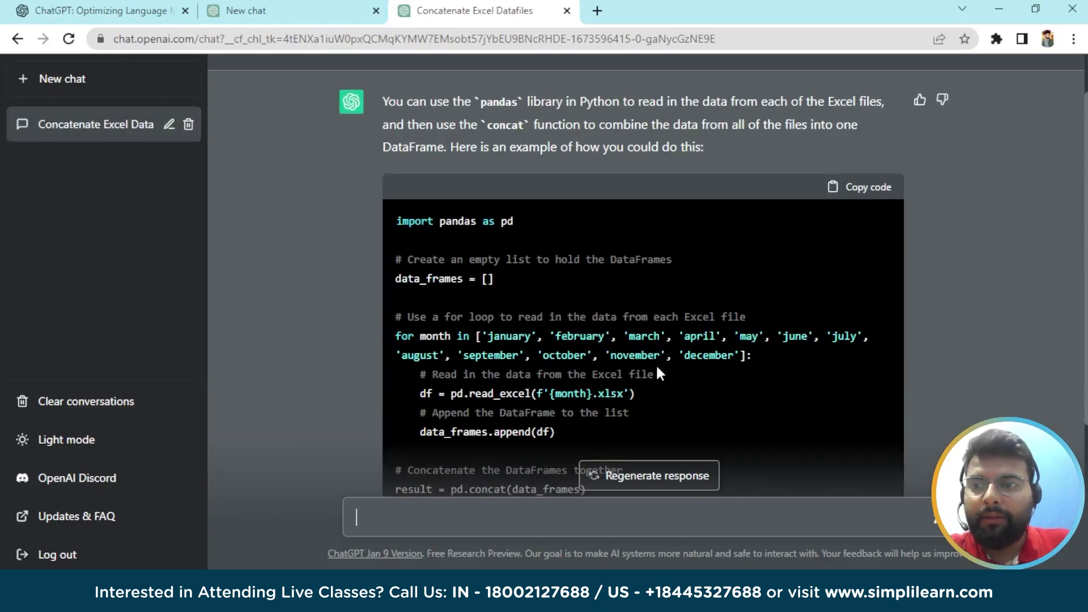
{"action": "scroll", "coordinate": [657, 371], "scroll_direction": "down", "scroll_amount": 4}
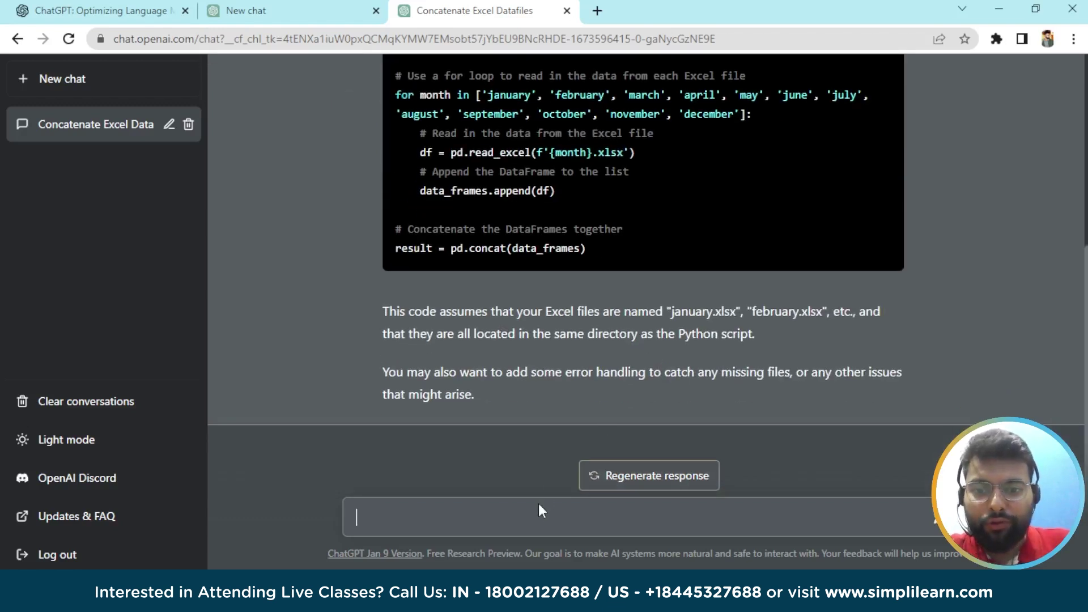
{"action": "scroll", "coordinate": [647, 242], "scroll_direction": "up", "scroll_amount": 2}
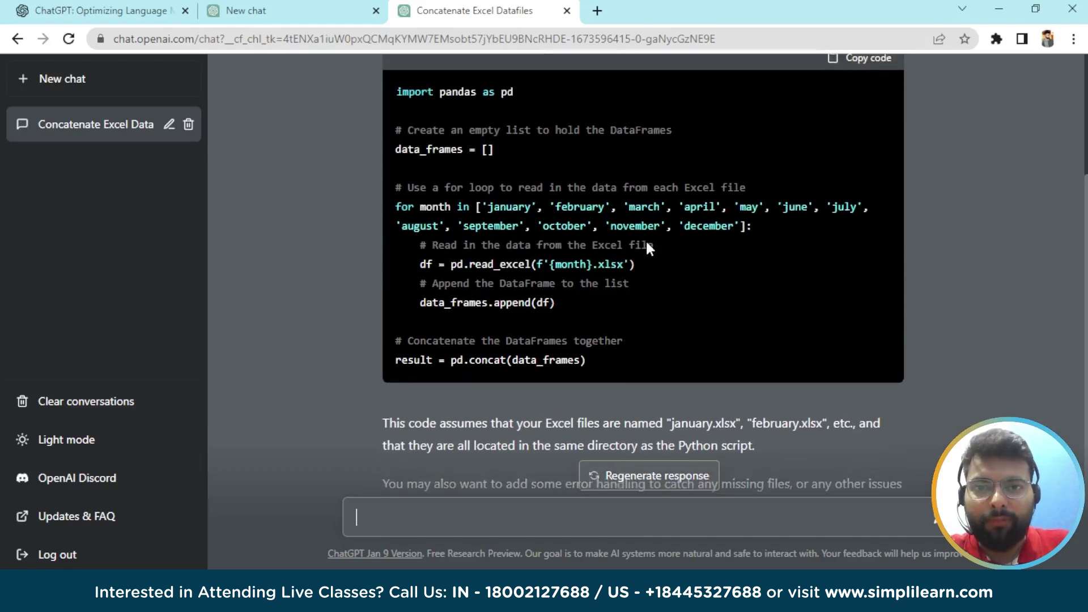
{"action": "scroll", "coordinate": [664, 332], "scroll_direction": "up", "scroll_amount": 1}
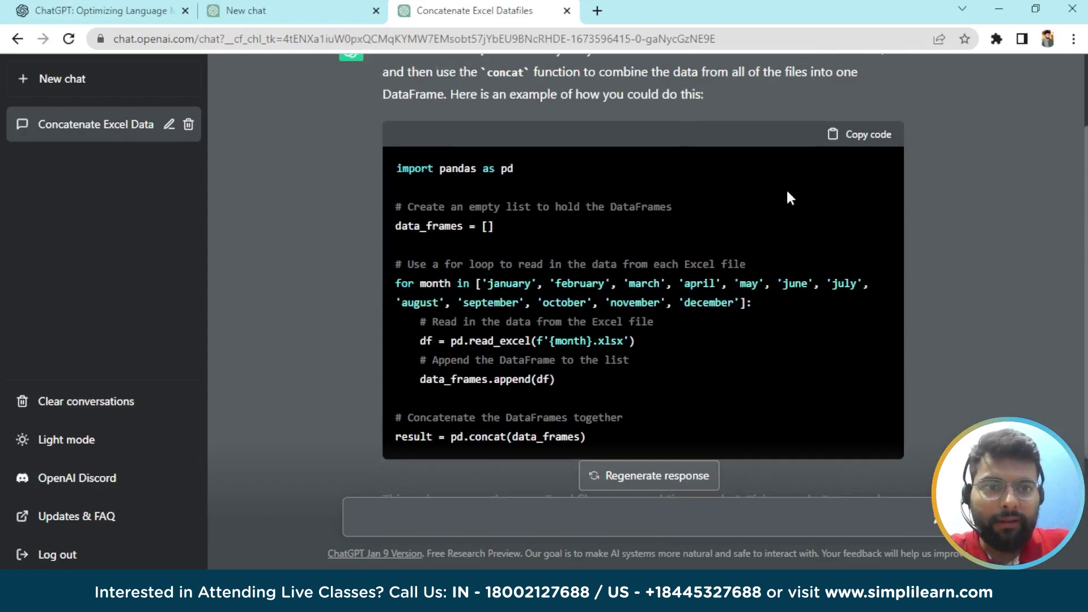
{"action": "left_click", "coordinate": [853, 138]}
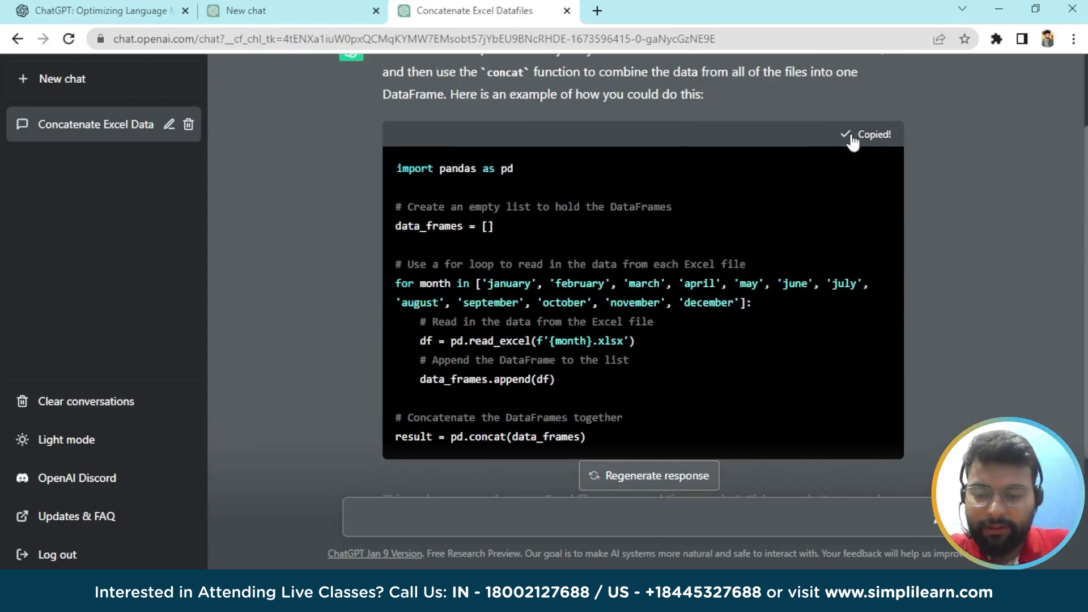
{"action": "scroll", "coordinate": [721, 216], "scroll_direction": "down", "scroll_amount": 1}
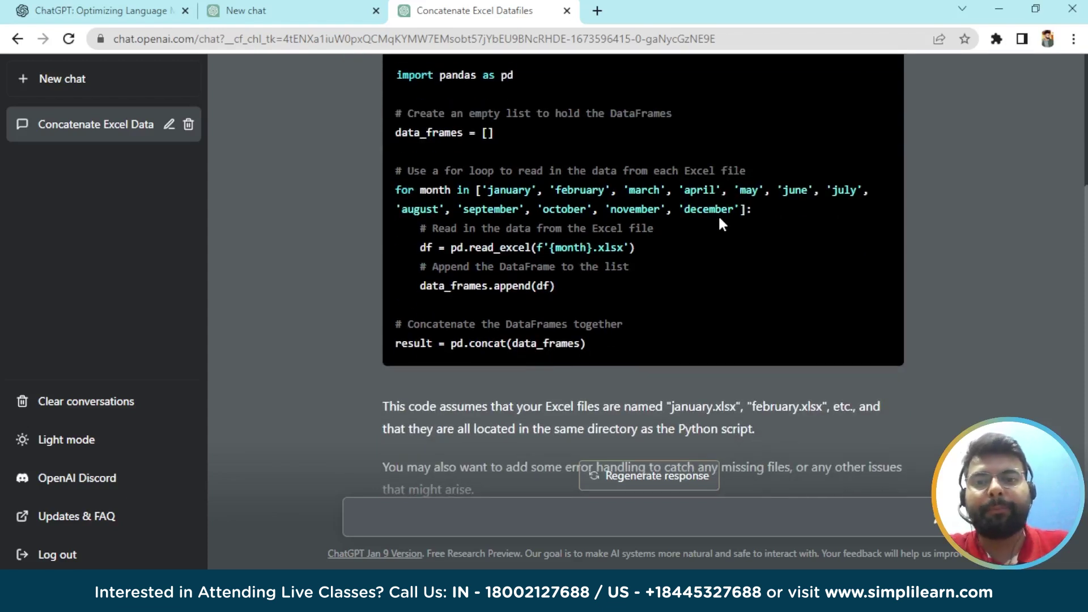
{"action": "scroll", "coordinate": [719, 218], "scroll_direction": "up", "scroll_amount": 1}
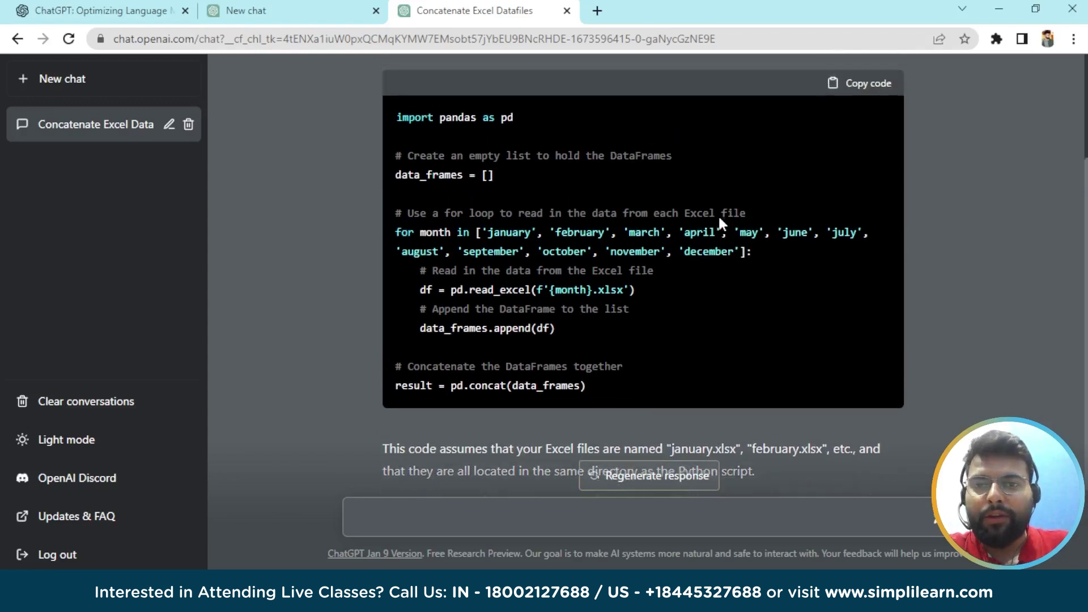
{"action": "key", "text": "alt+Tab"}
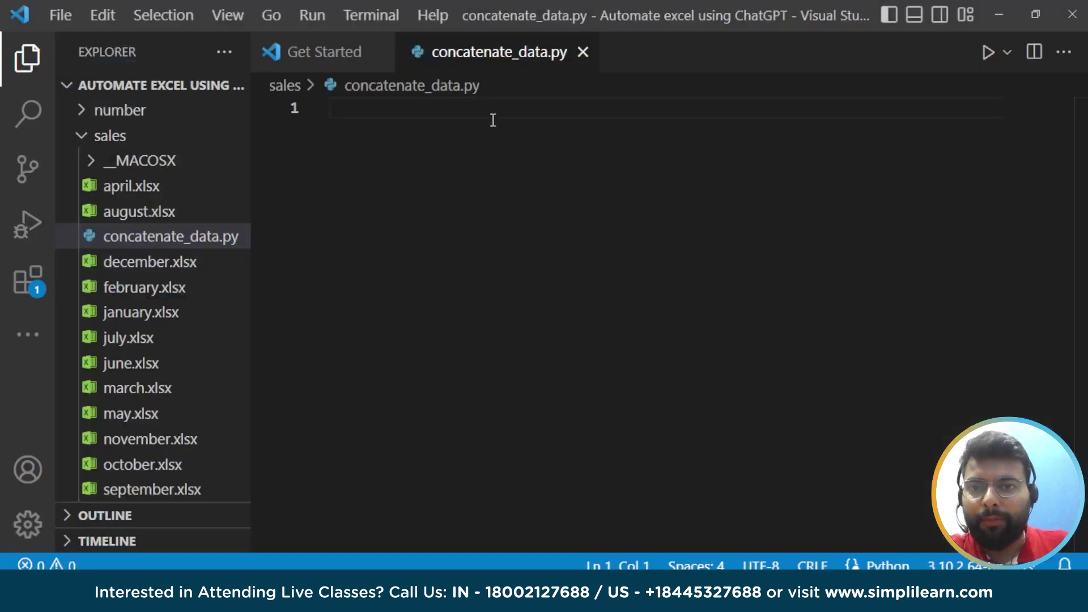
Paste the code into concatenate_data.py and run it, hitting FileNotFoundError for 'january.xlsx'
{"action": "key", "text": "ctrl+v"}
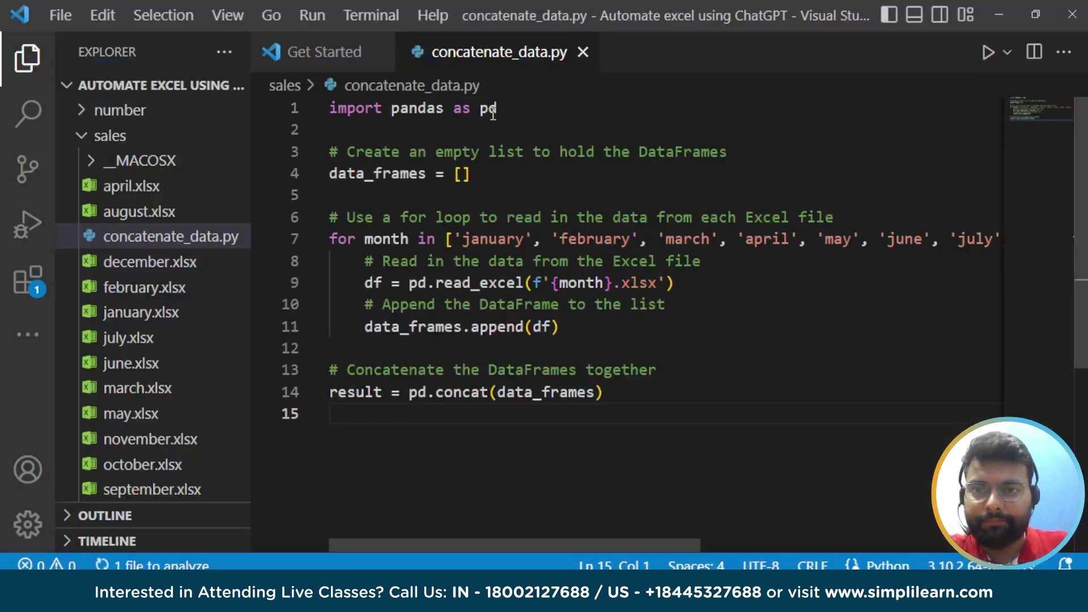
{"action": "left_click", "coordinate": [989, 53]}
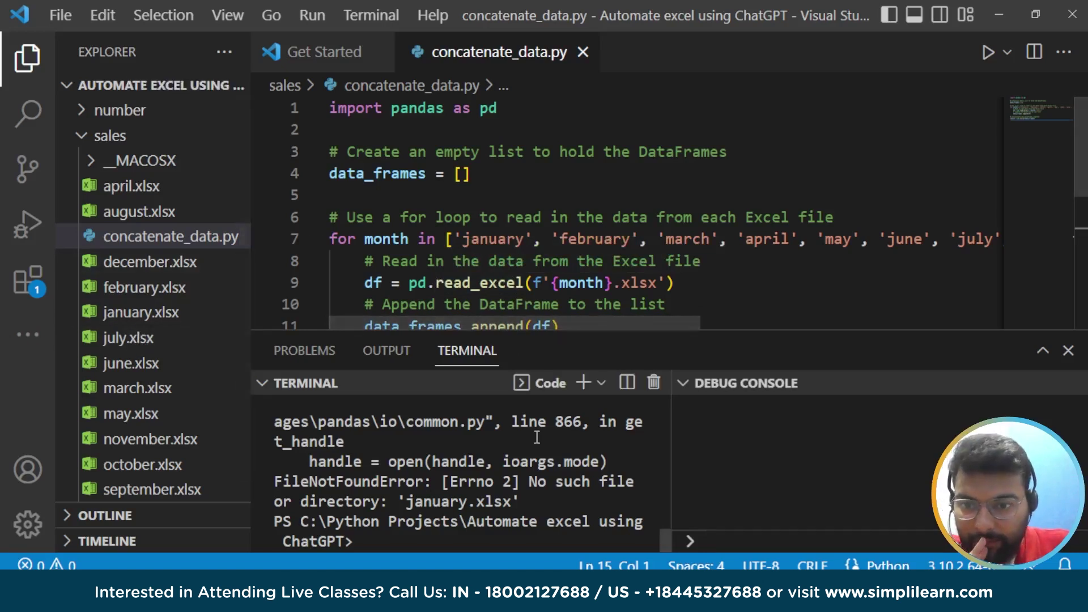
Rerun concatenate_data.py from the top of the code
{"action": "scroll", "coordinate": [537, 437], "scroll_direction": "up", "scroll_amount": 3}
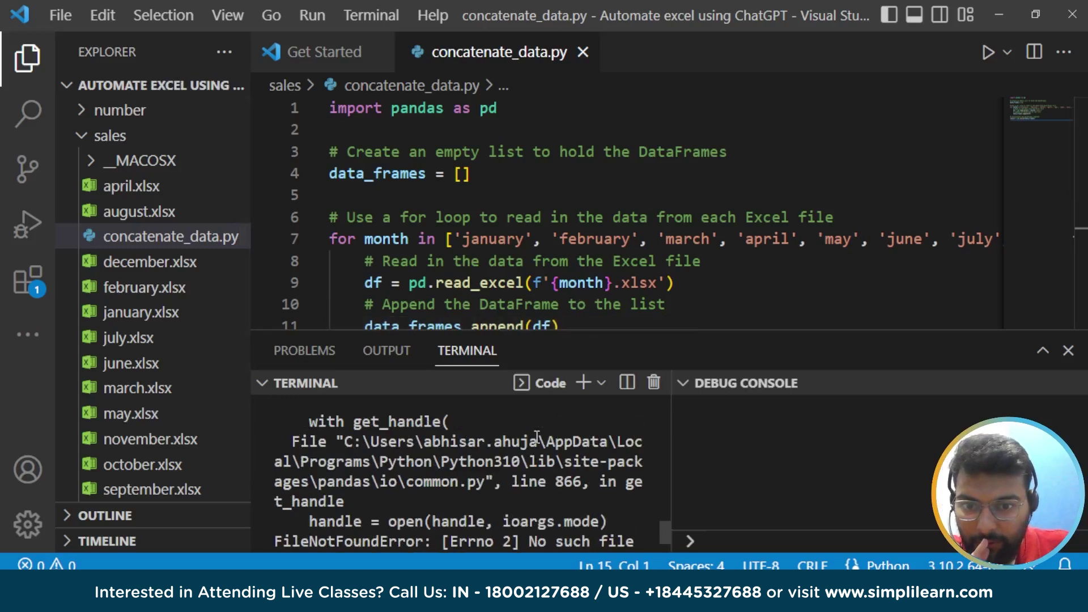
{"action": "scroll", "coordinate": [538, 437], "scroll_direction": "up", "scroll_amount": 3}
{"action": "scroll", "coordinate": [537, 437], "scroll_direction": "up", "scroll_amount": 1}
{"action": "scroll", "coordinate": [537, 436], "scroll_direction": "up", "scroll_amount": 4}
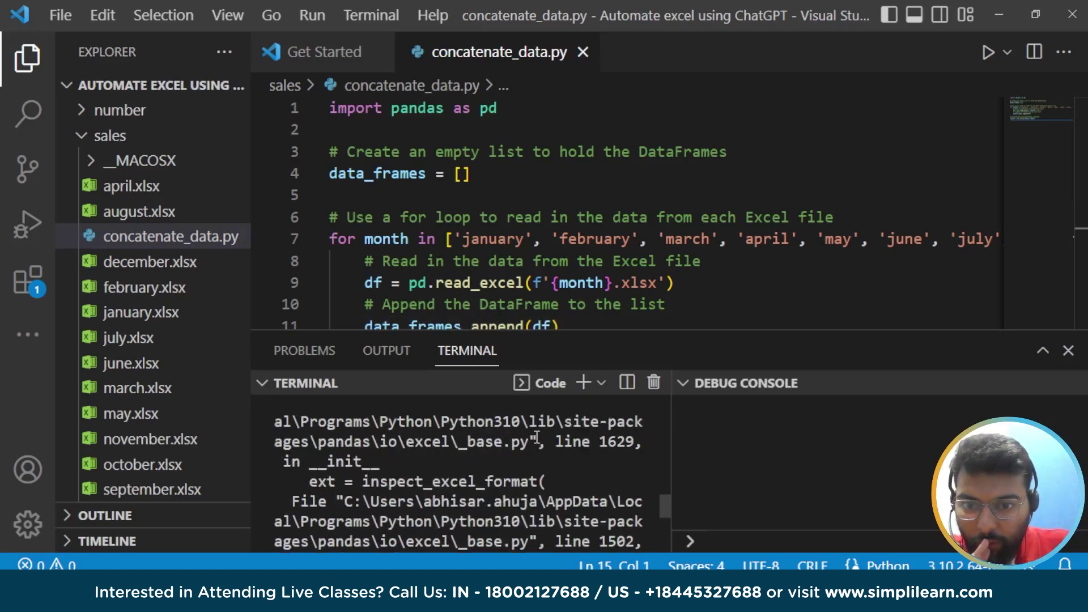
{"action": "scroll", "coordinate": [538, 436], "scroll_direction": "up", "scroll_amount": 3}
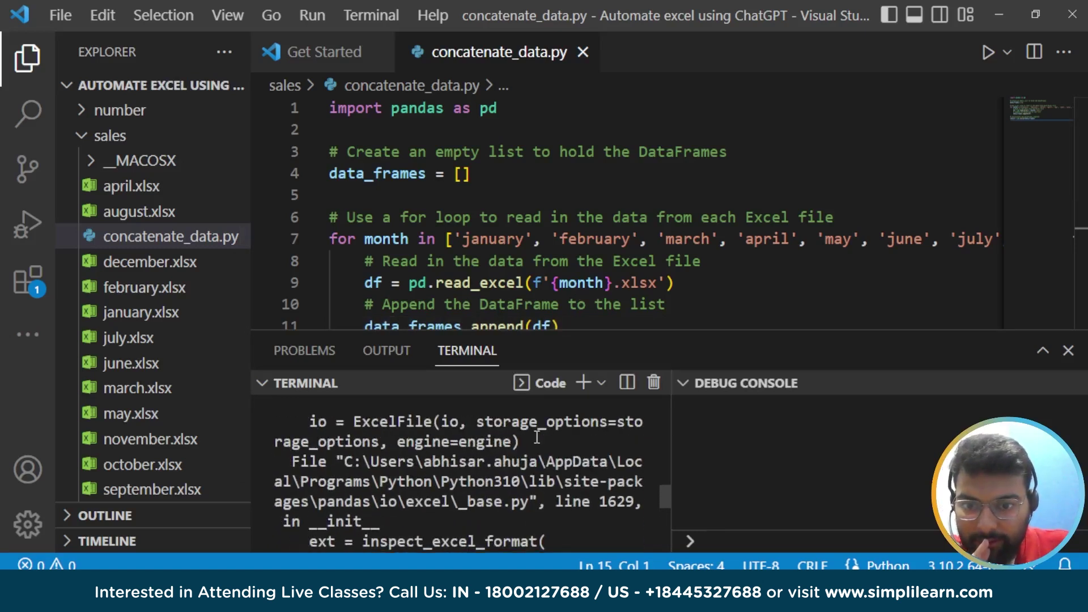
{"action": "scroll", "coordinate": [537, 437], "scroll_direction": "up", "scroll_amount": 1}
{"action": "scroll", "coordinate": [537, 437], "scroll_direction": "up", "scroll_amount": 1}
{"action": "scroll", "coordinate": [537, 436], "scroll_direction": "up", "scroll_amount": 2}
{"action": "scroll", "coordinate": [537, 437], "scroll_direction": "up", "scroll_amount": 1}
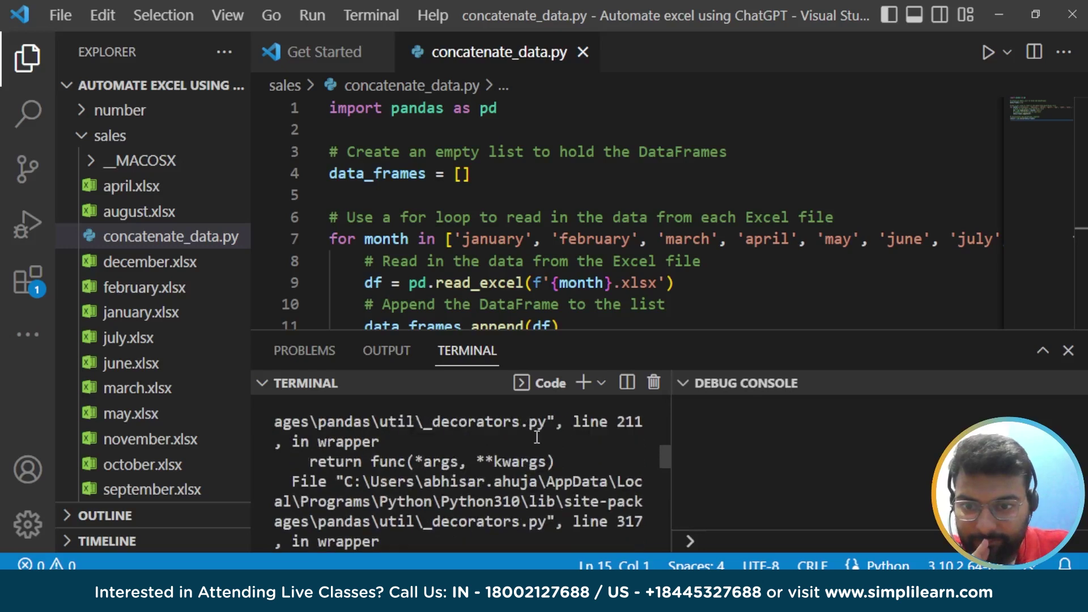
{"action": "scroll", "coordinate": [537, 436], "scroll_direction": "up", "scroll_amount": 3}
{"action": "scroll", "coordinate": [537, 436], "scroll_direction": "up", "scroll_amount": 3}
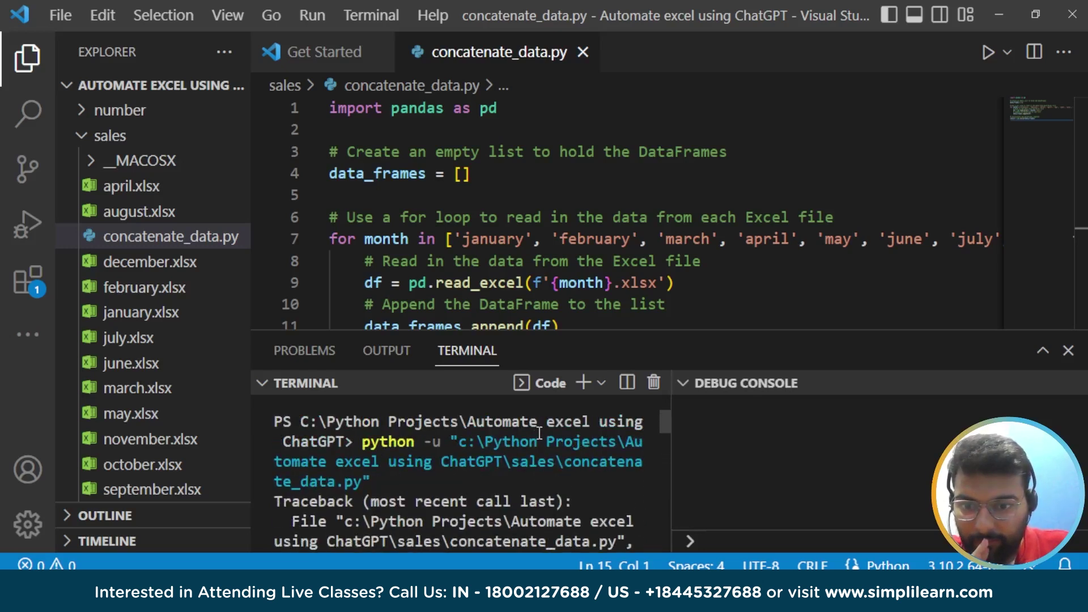
{"action": "left_click", "coordinate": [664, 157]}
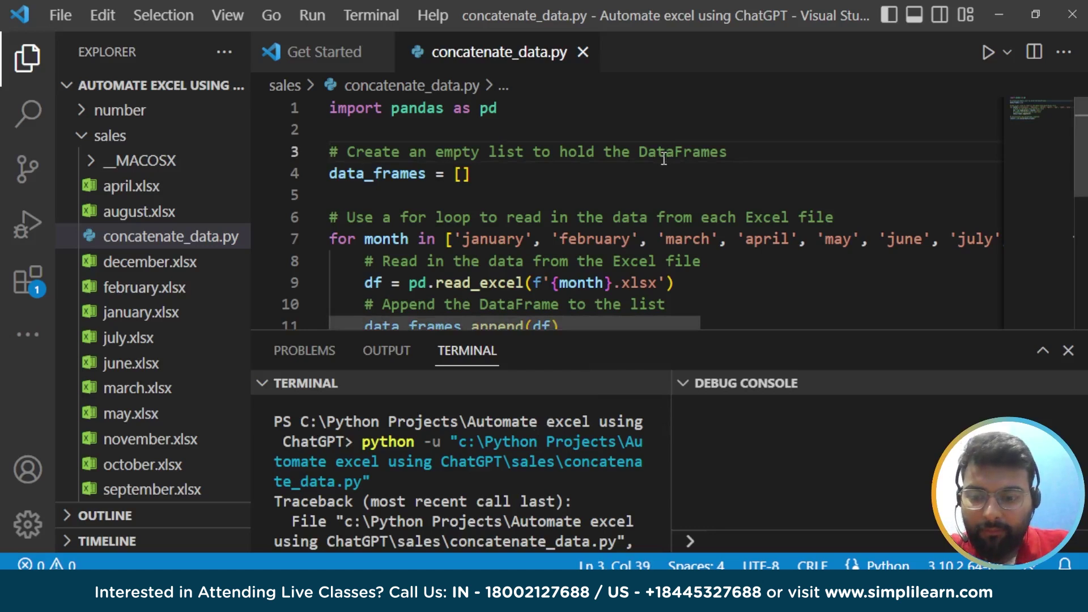
{"action": "left_click", "coordinate": [988, 53]}
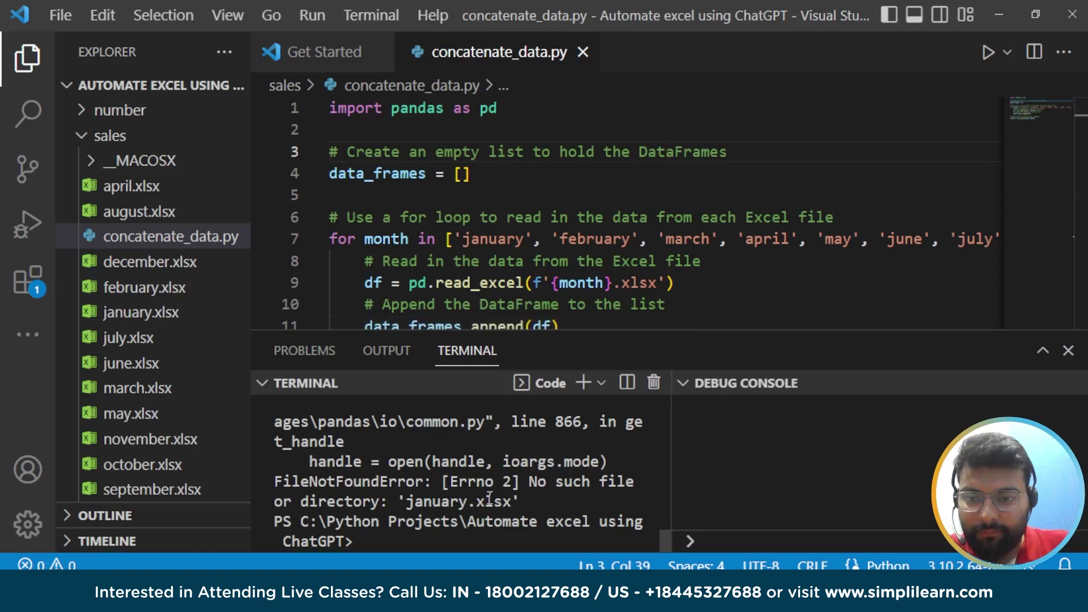
Select the printed error traceback in the terminal to take to ChatGPT
{"action": "scroll", "coordinate": [619, 151], "scroll_direction": "down", "scroll_amount": 2}
{"action": "scroll", "coordinate": [470, 454], "scroll_direction": "up", "scroll_amount": 5}
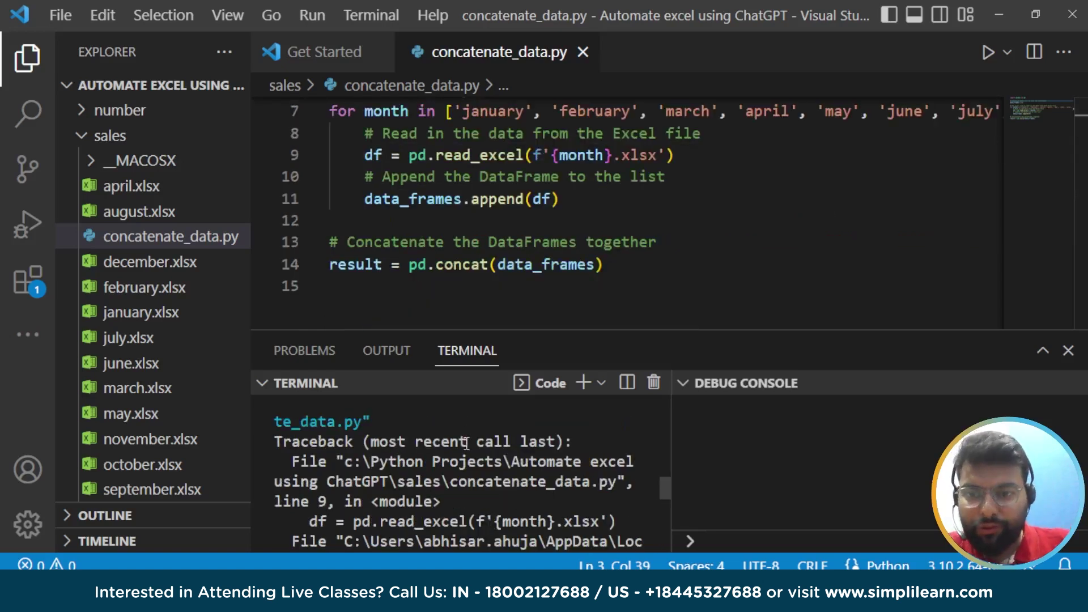
{"action": "mouse_move", "coordinate": [277, 440]}
{"action": "left_mouse_down"}
{"action": "mouse_move", "coordinate": [579, 548]}
{"action": "mouse_move", "coordinate": [568, 483]}
{"action": "left_mouse_up"}
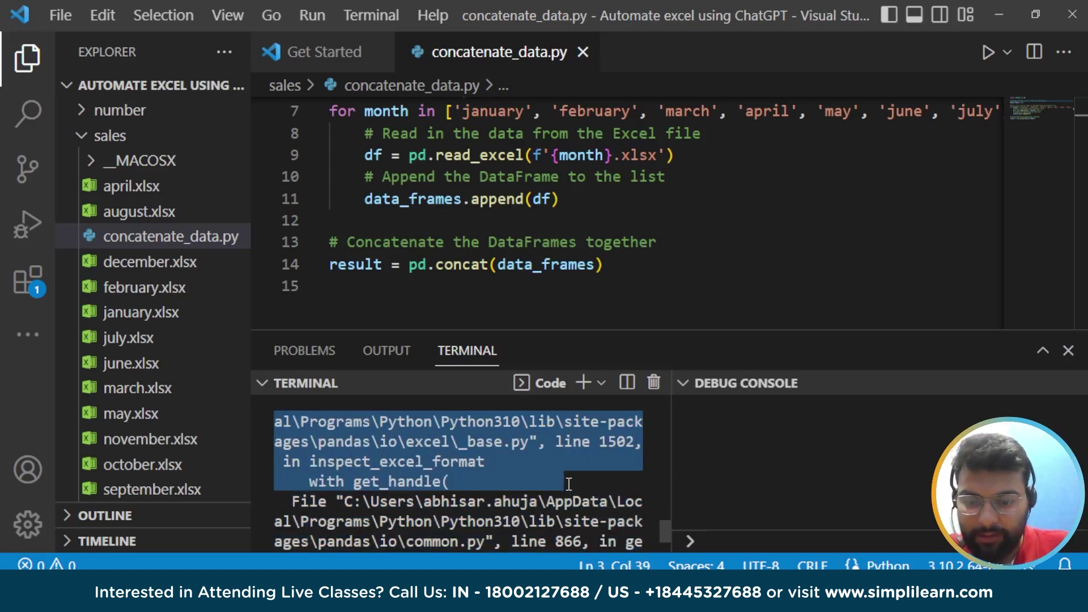
{"action": "key", "text": "alt+Tab"}
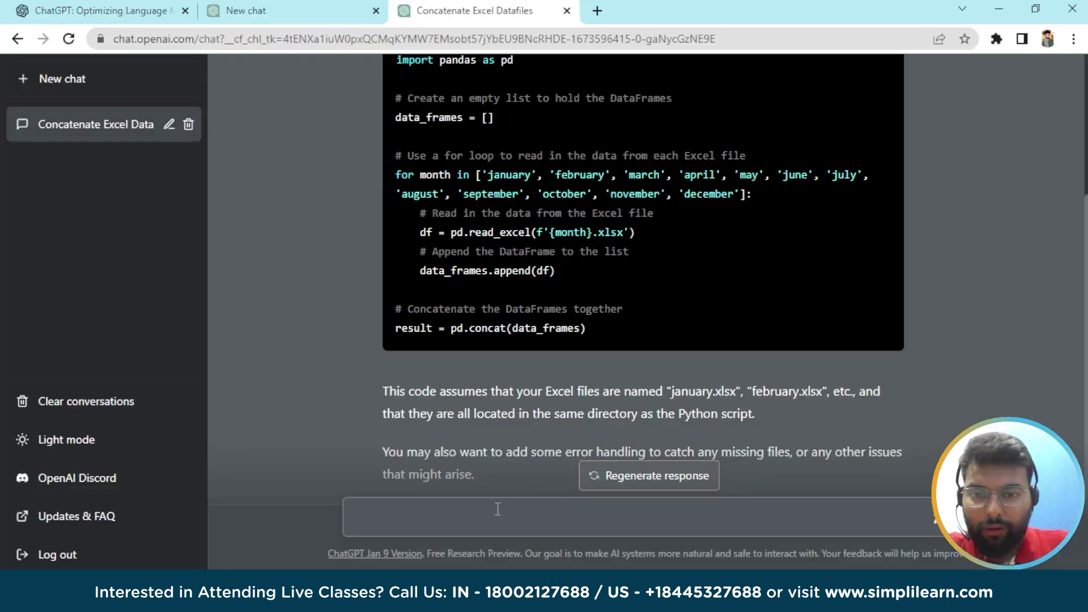
Send the FileNotFoundError traceback to ChatGPT and read its missing-files explanation
{"action": "key", "text": "ctrl+v"}
{"action": "key", "text": "Return"}
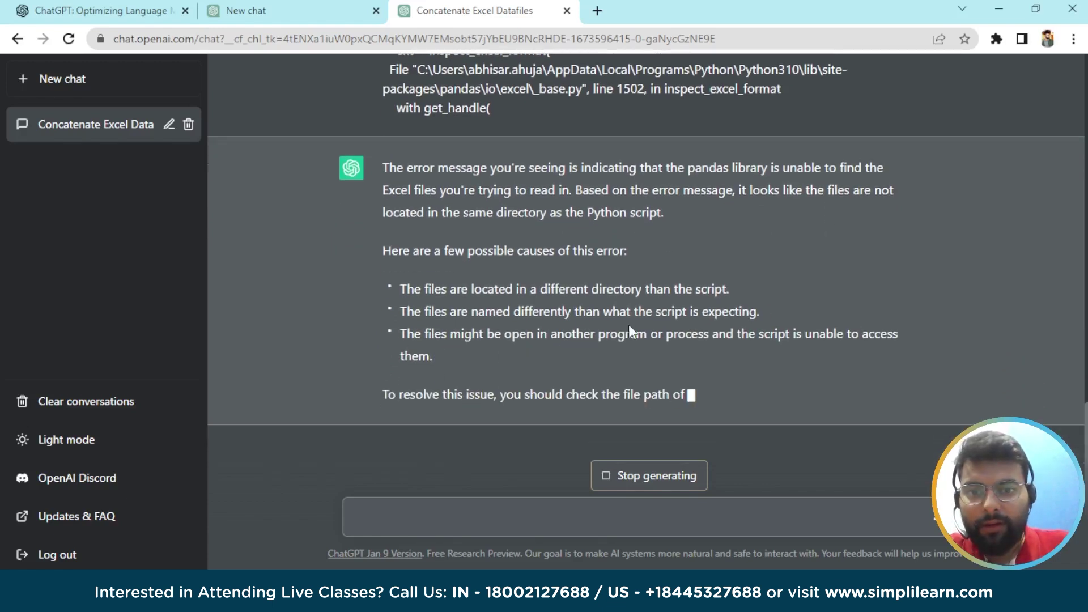
{"action": "key", "text": "alt+Tab"}
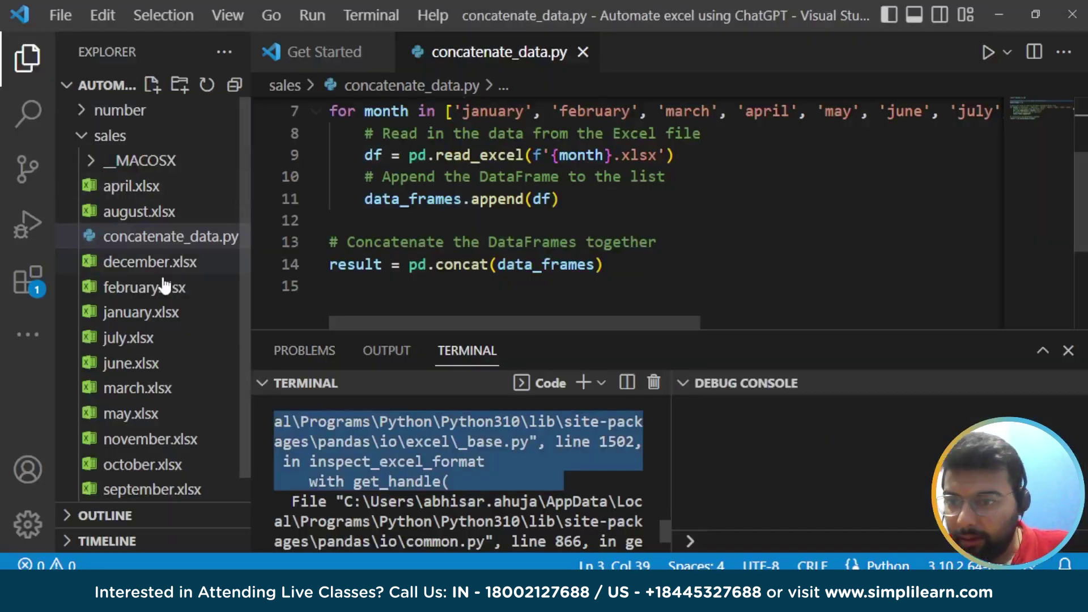
Check the monthly files in the sidebar, then bring up the sales folder in File Explorer
{"action": "scroll", "coordinate": [247, 245], "scroll_direction": "down", "scroll_amount": 1}
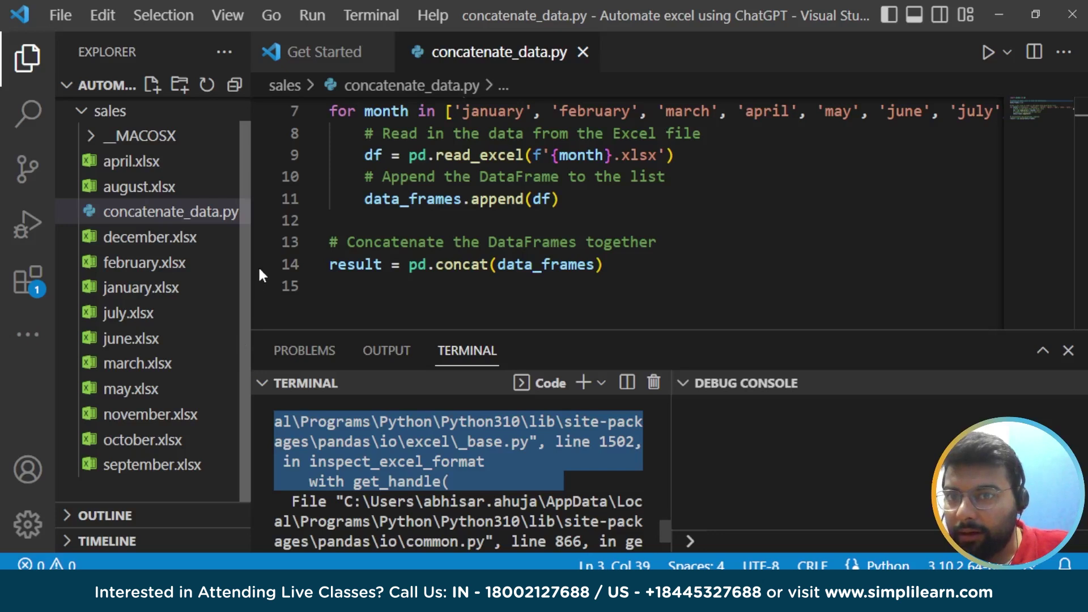
{"action": "scroll", "coordinate": [248, 153], "scroll_direction": "up", "scroll_amount": 1}
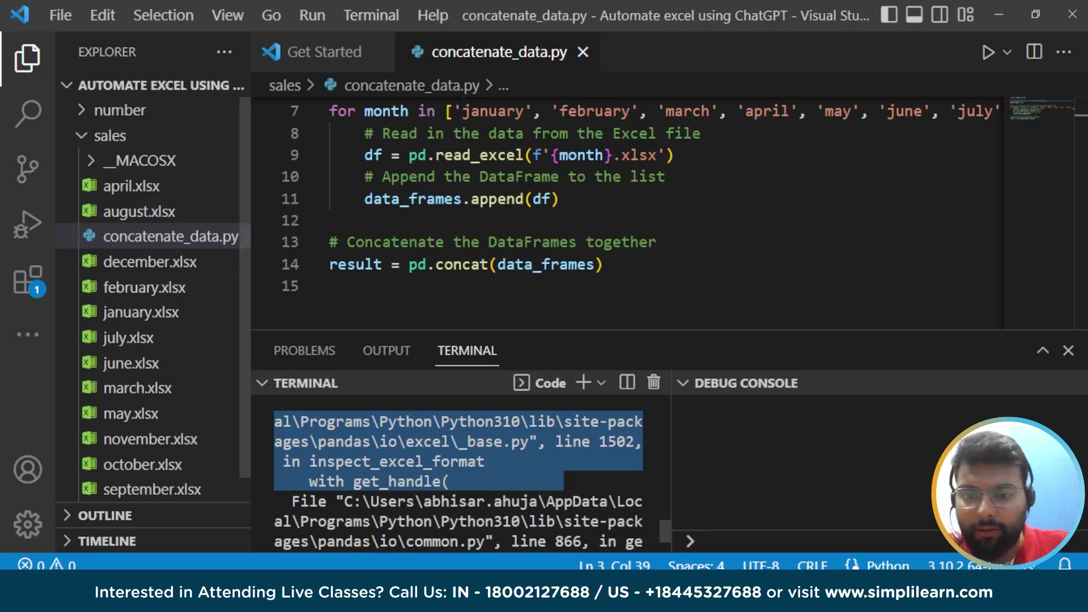
{"action": "left_click", "coordinate": [405, 545]}
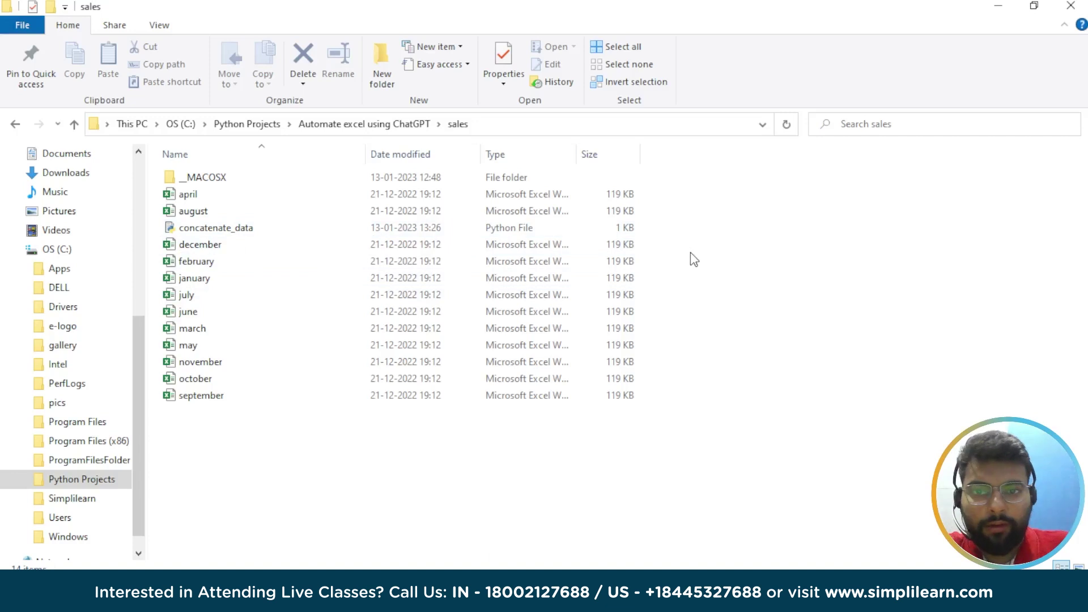
Rework the loop to read each f"{month}.xlsx" only when os.path.isfile confirms it exists
{"action": "key", "text": "alt+Tab"}
{"action": "scroll", "coordinate": [576, 203], "scroll_direction": "up", "scroll_amount": 2}
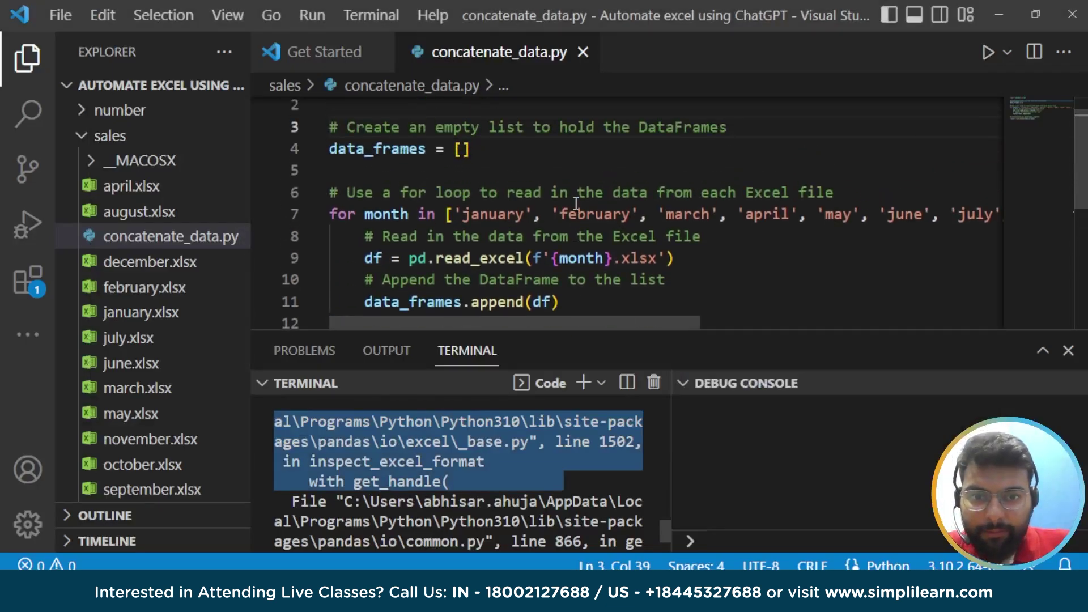
{"action": "scroll", "coordinate": [576, 202], "scroll_direction": "up", "scroll_amount": 1}
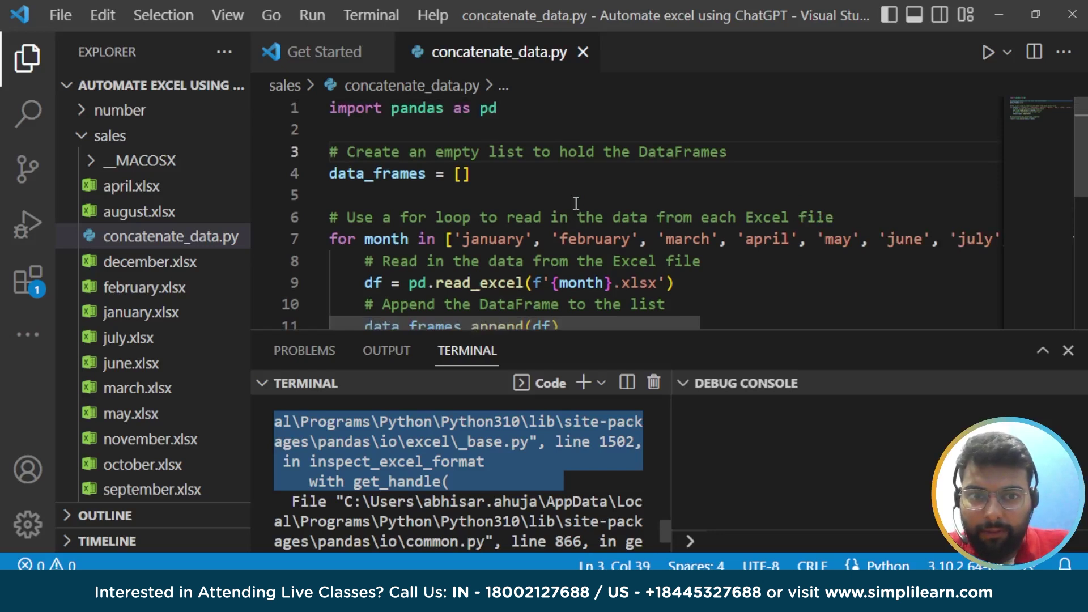
{"action": "scroll", "coordinate": [576, 203], "scroll_direction": "down", "scroll_amount": 2}
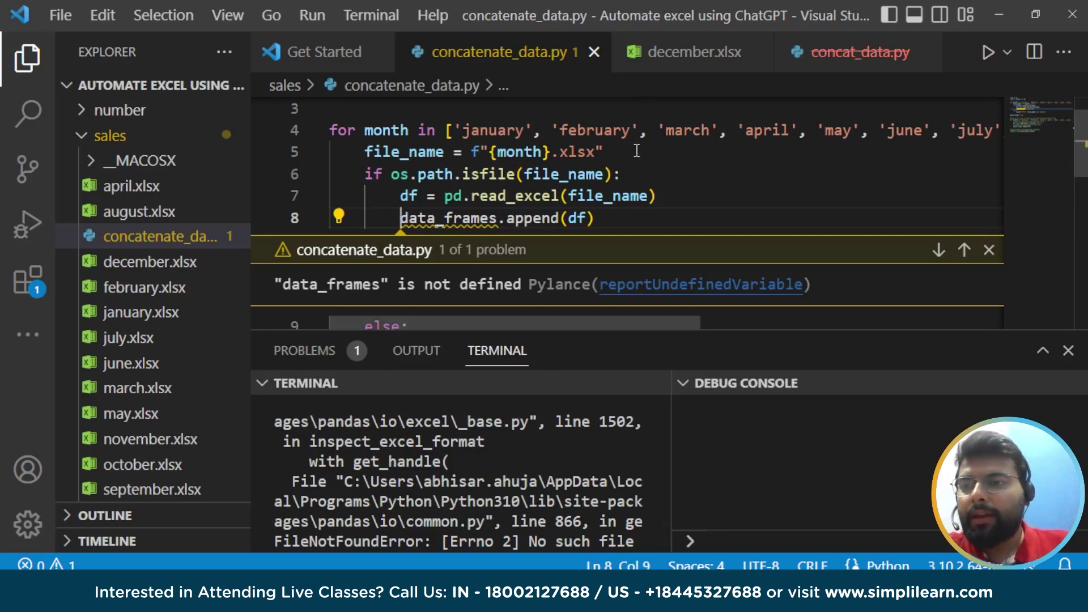
{"action": "key", "text": "alt+Tab"}
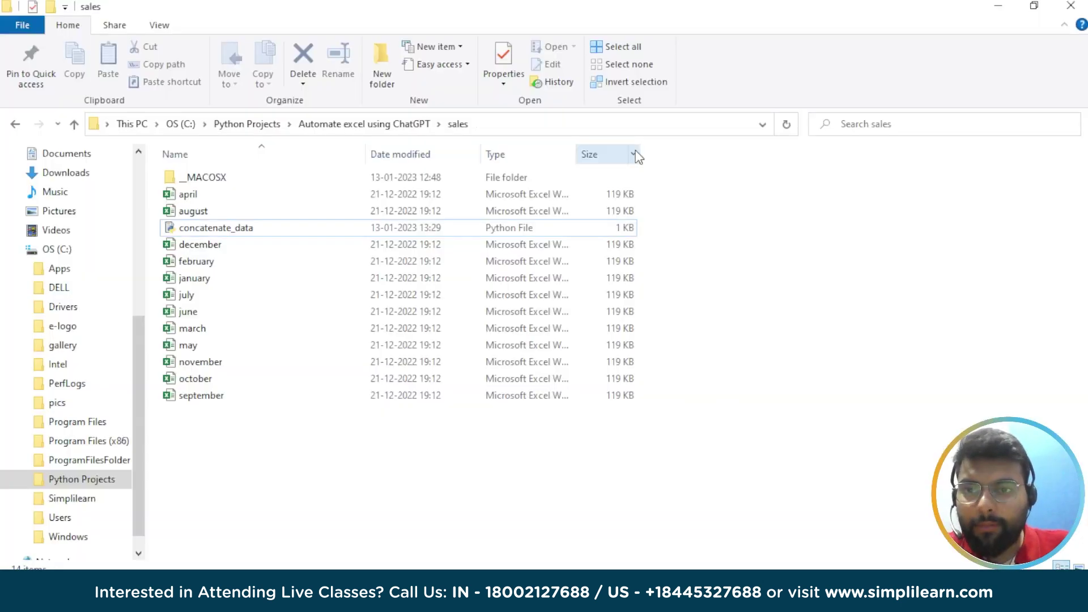
Move between the Automate excel using ChatGPT folder and its sales subfolder
{"action": "left_click", "coordinate": [405, 124]}
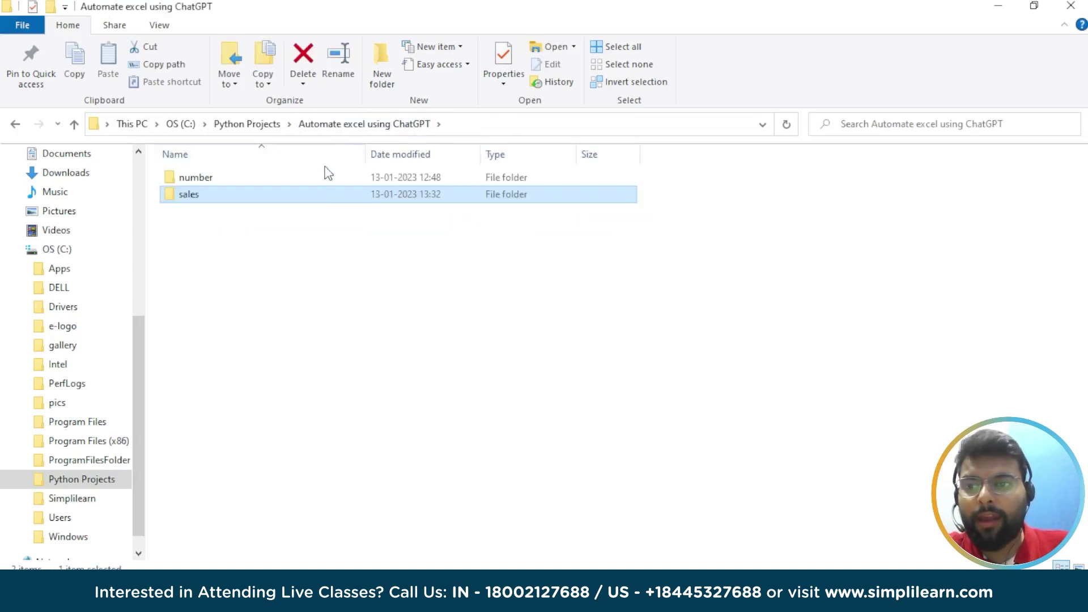
{"action": "double_click", "coordinate": [329, 196]}
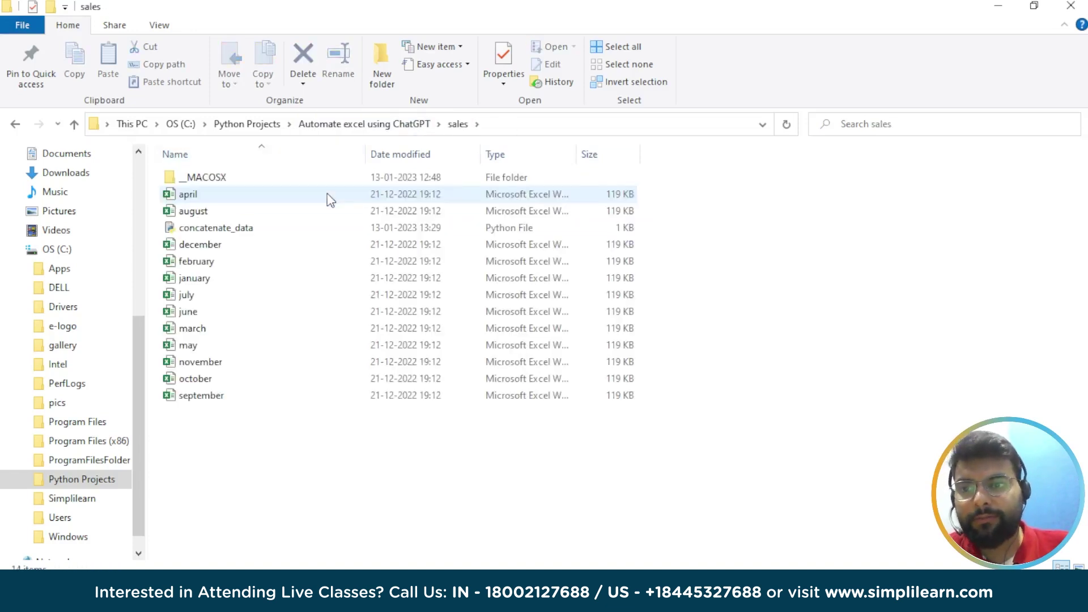
{"action": "key", "text": "alt"}
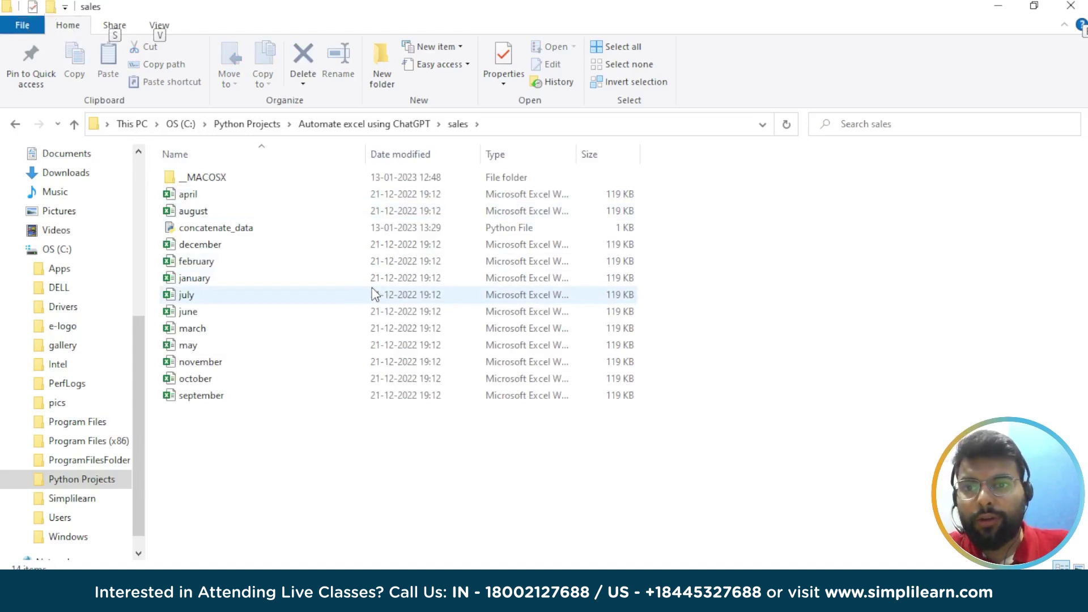
{"action": "key", "text": "alt"}
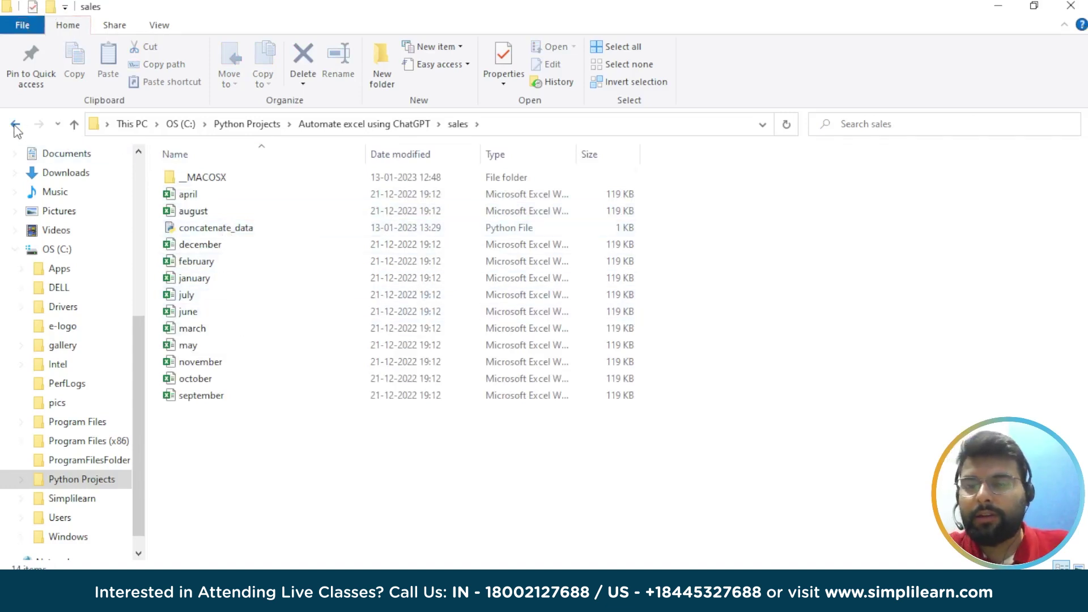
{"action": "left_click", "coordinate": [15, 126]}
{"action": "key", "text": "alt+Tab"}
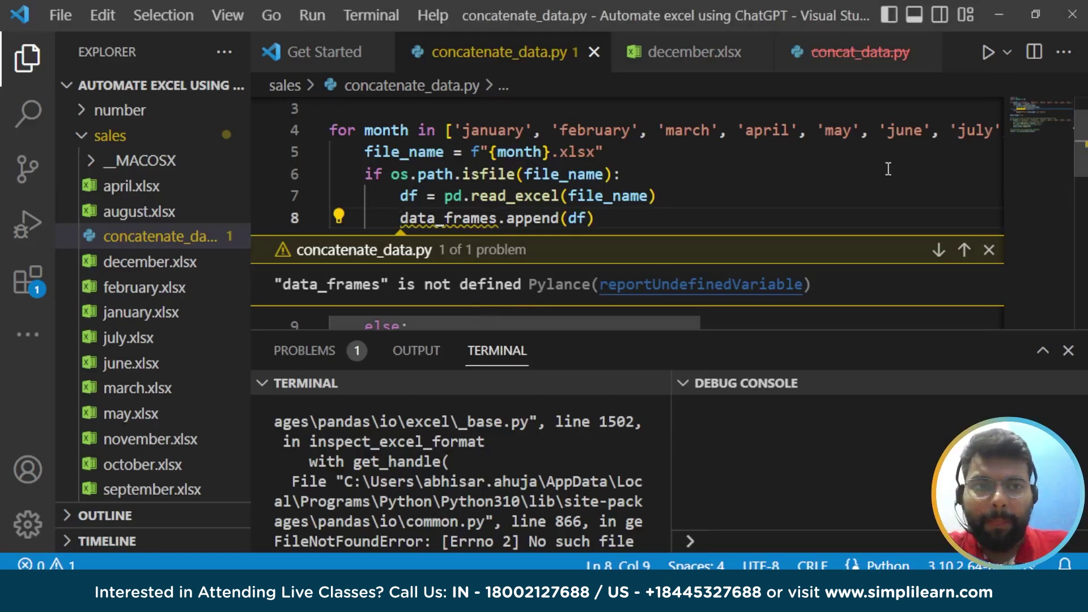
{"action": "key", "text": "alt+Tab"}
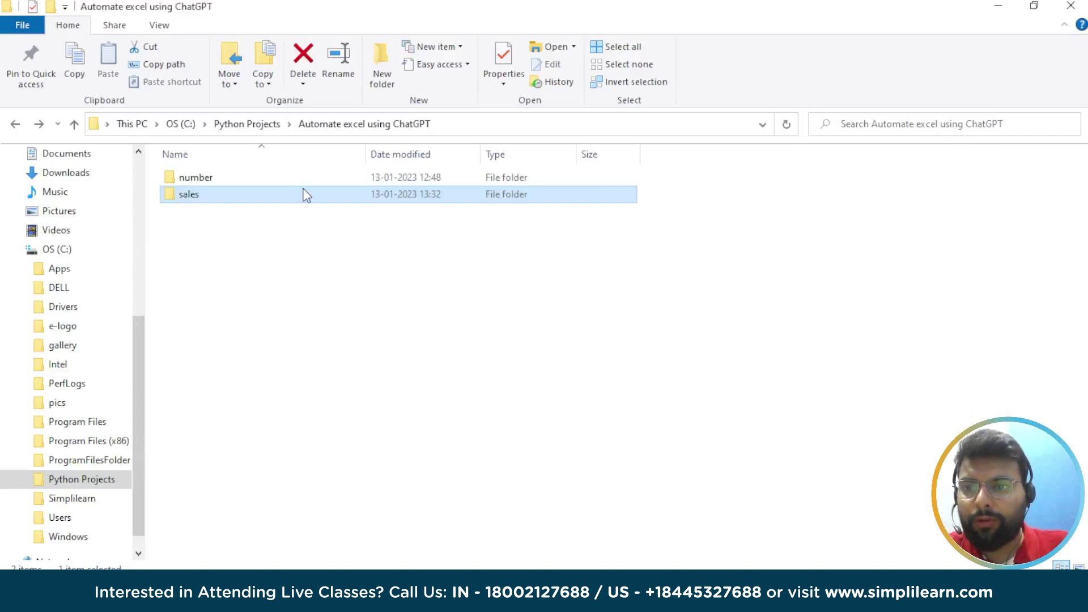
Copy the twelve monthly workbooks, excluding concatenate_data and __MACOSX, into the parent folder
{"action": "double_click", "coordinate": [302, 197]}
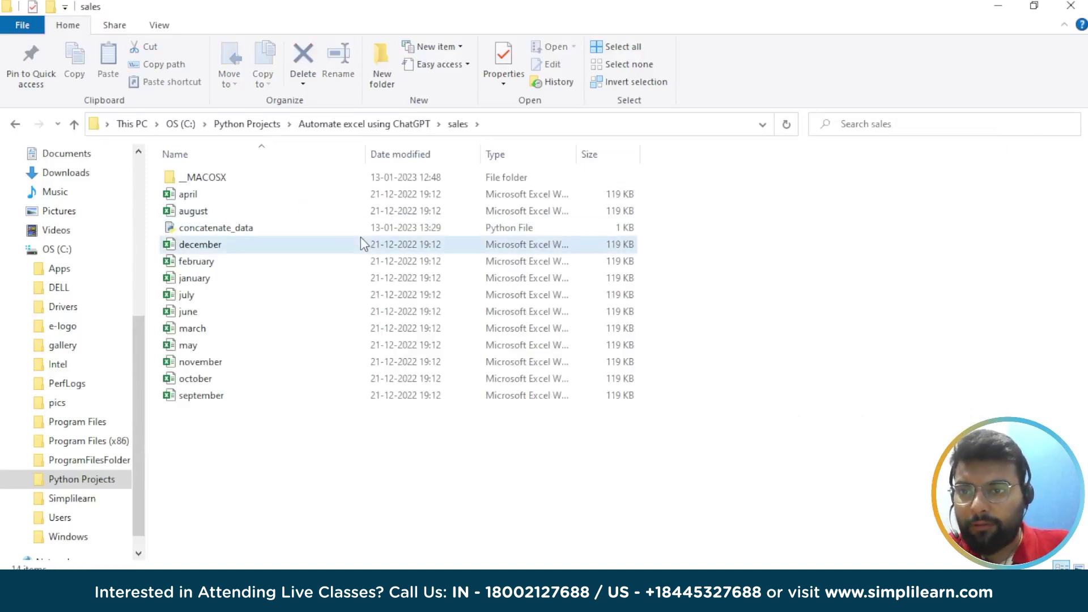
{"action": "key", "text": "ctrl+a"}
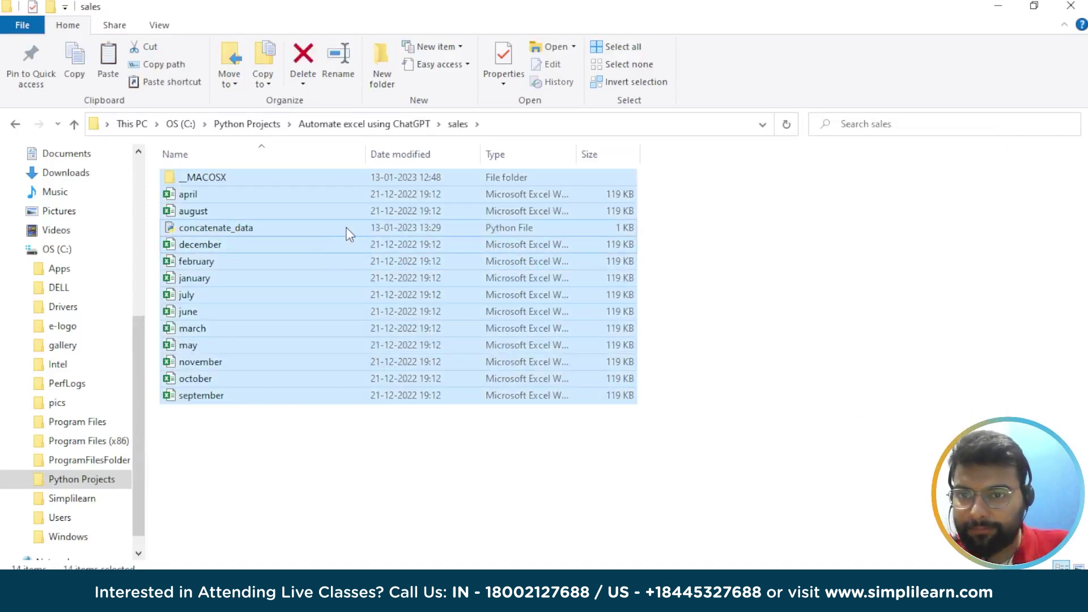
{"action": "left_click", "coordinate": [347, 228], "text": "ctrl"}
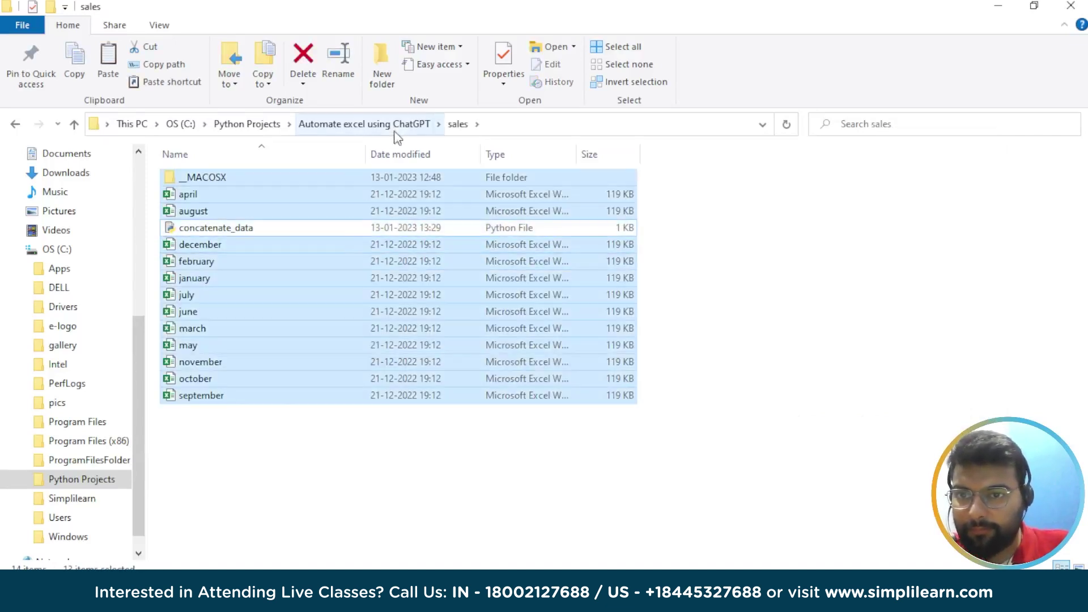
{"action": "left_click", "coordinate": [395, 177], "text": "ctrl"}
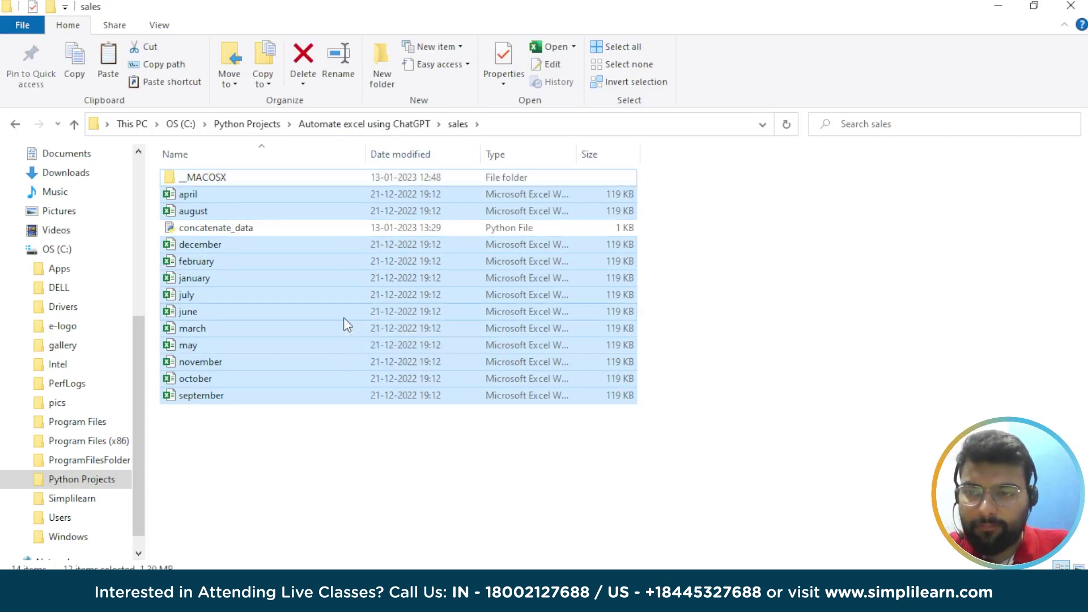
{"action": "left_click", "coordinate": [15, 124]}
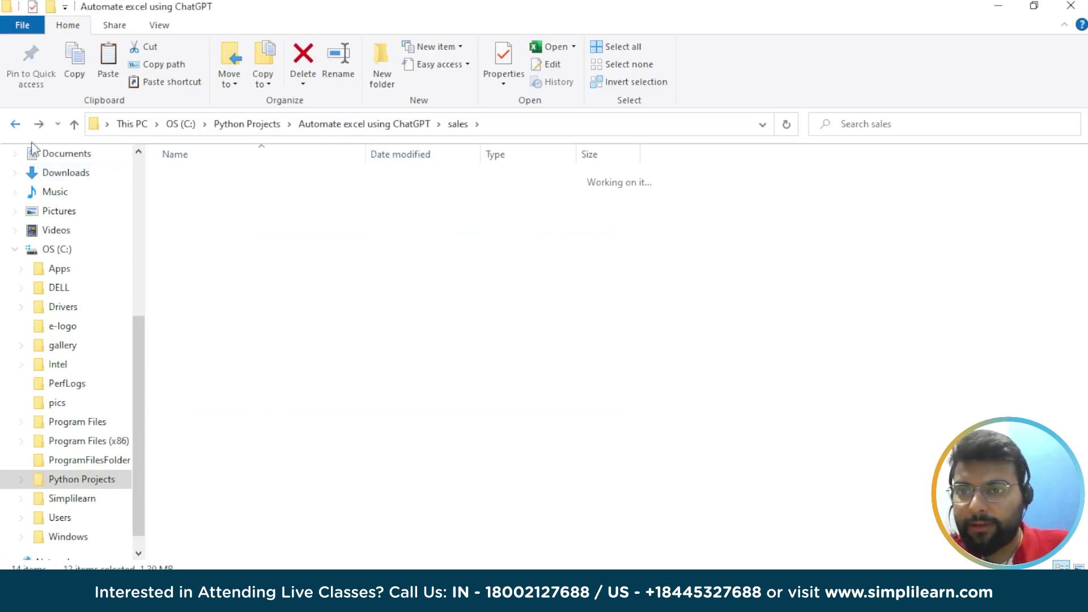
{"action": "left_click", "coordinate": [208, 295]}
{"action": "key", "text": "ctrl+v"}
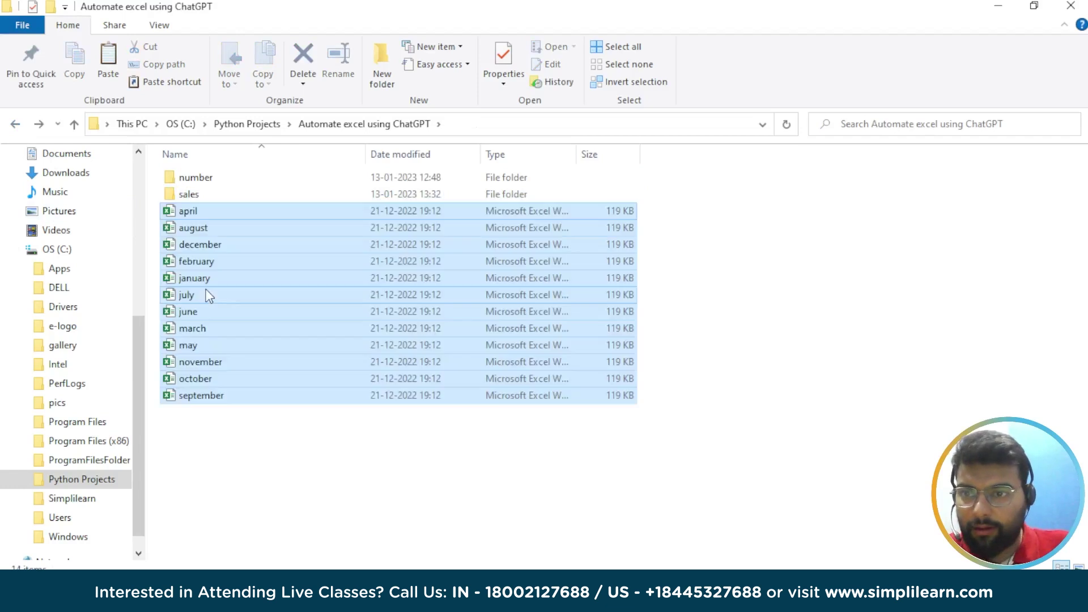
{"action": "key", "text": "alt+Tab"}
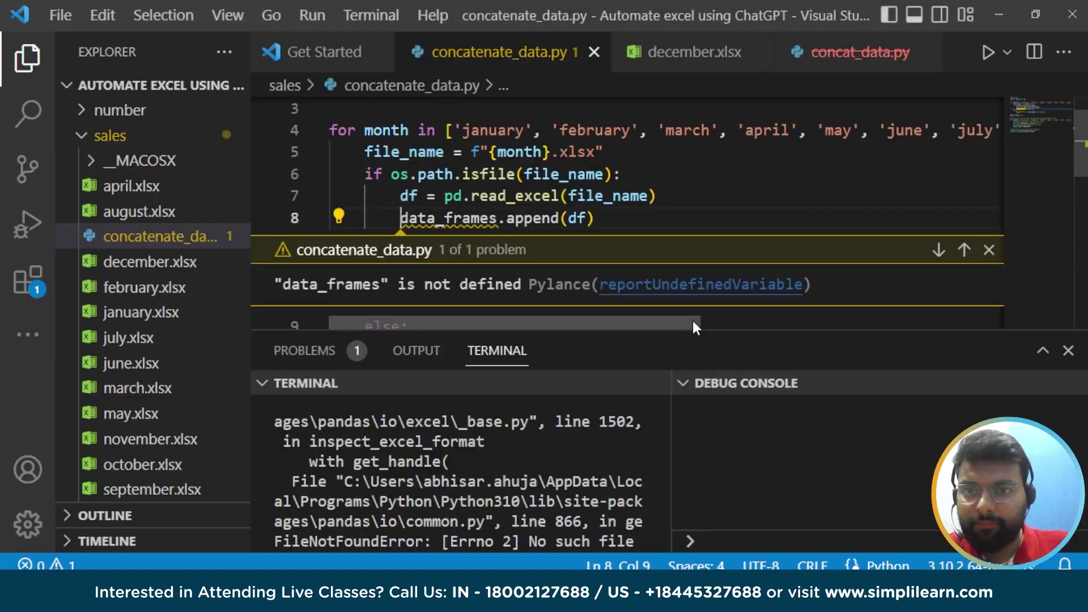
Replace the script's contents with ChatGPT's original 14-line pandas concatenation code
{"action": "key", "text": "ctrl+a"}
{"action": "key", "text": "Delete"}
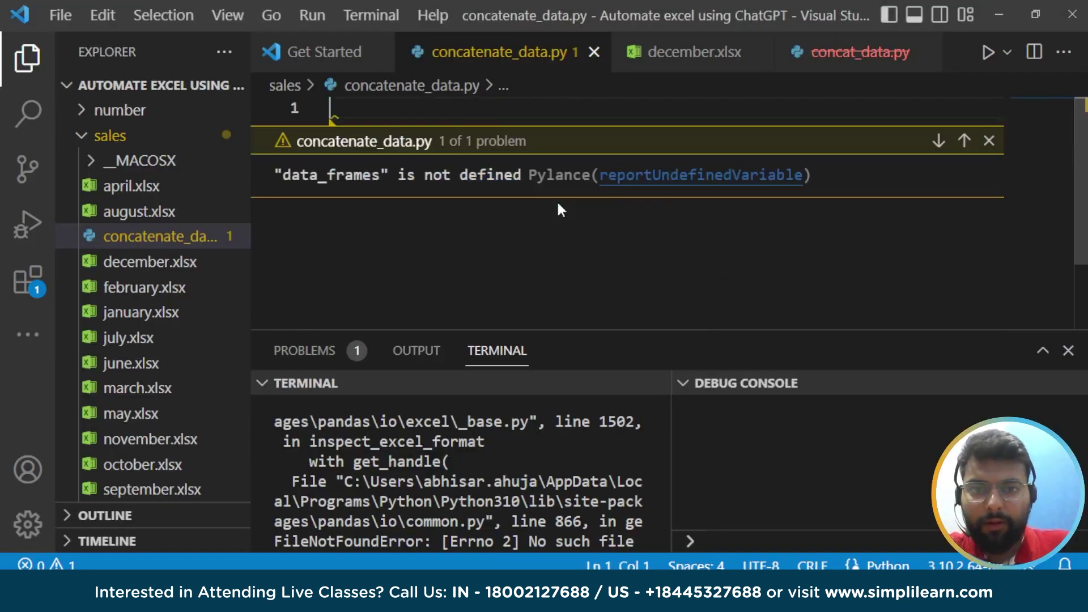
{"action": "key", "text": "alt+Tab"}
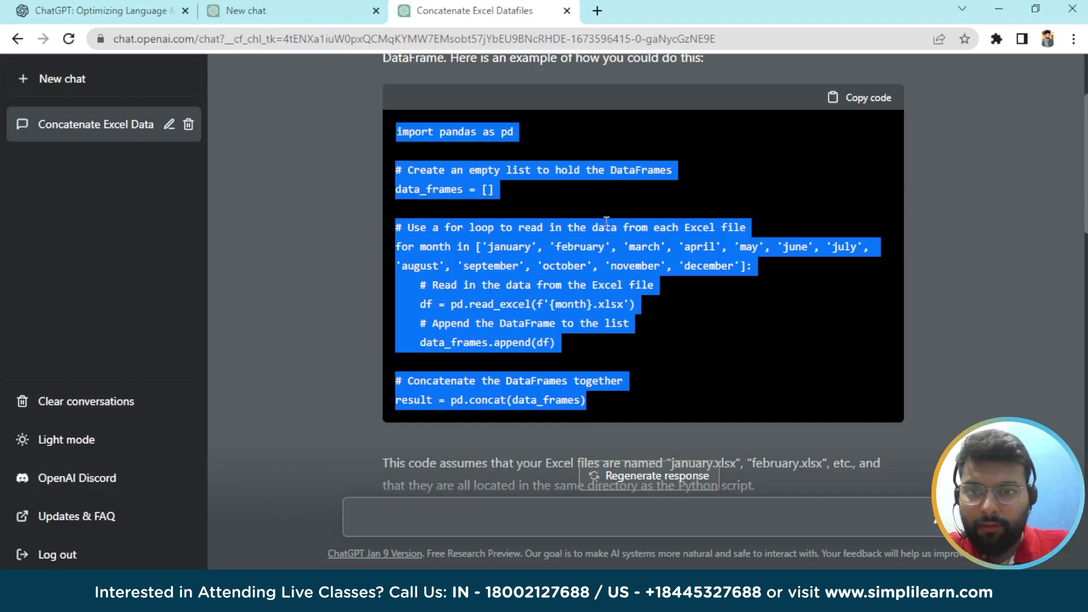
{"action": "key", "text": "alt+Tab"}
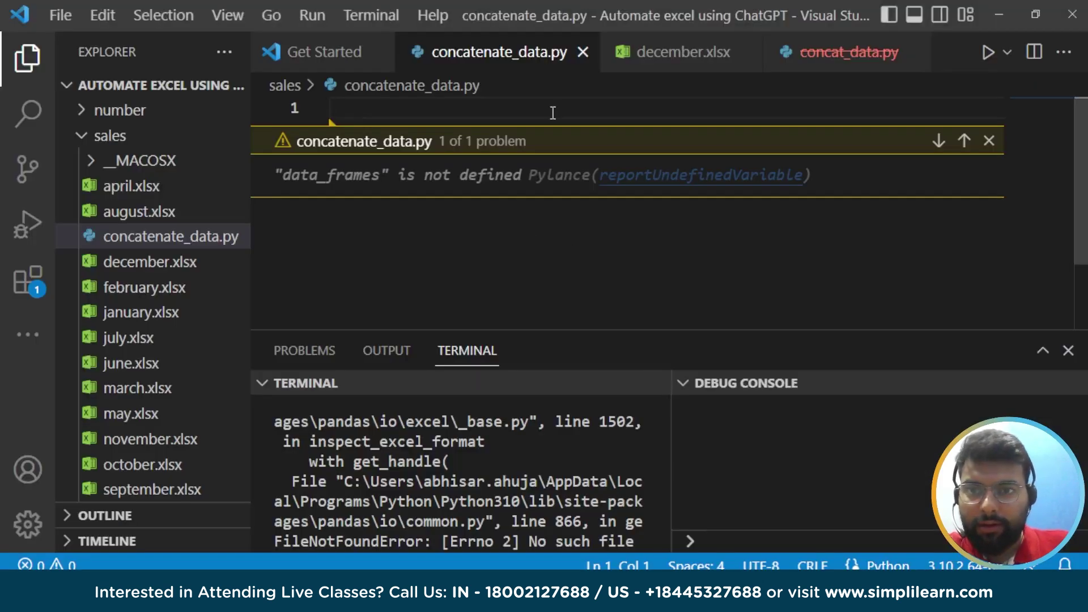
{"action": "key", "text": "ctrl+v"}
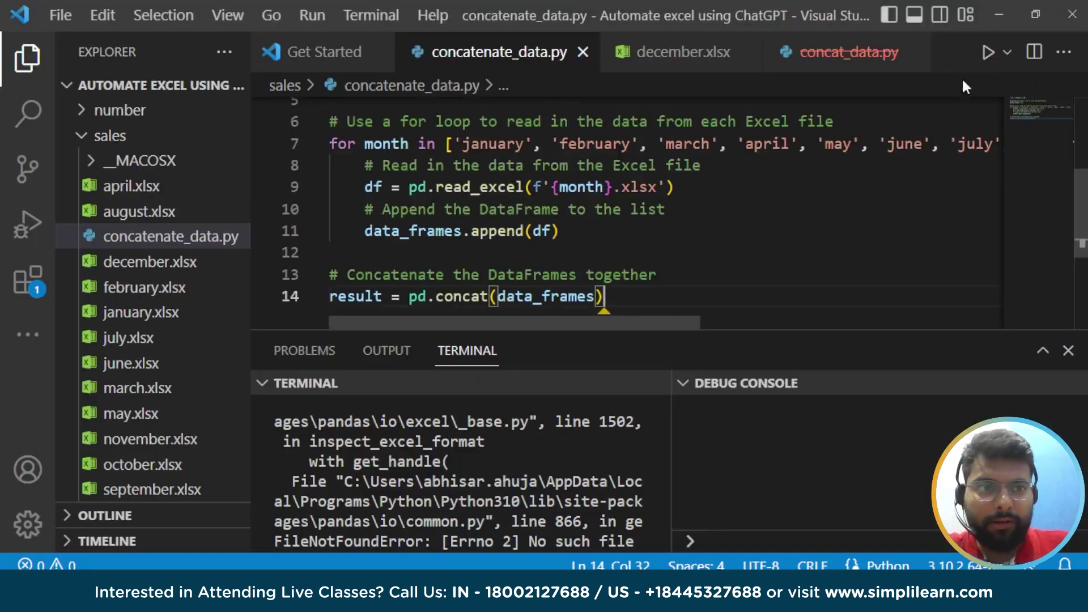
Run concatenate_data.py again and clear the terminal output
{"action": "left_click", "coordinate": [987, 52]}
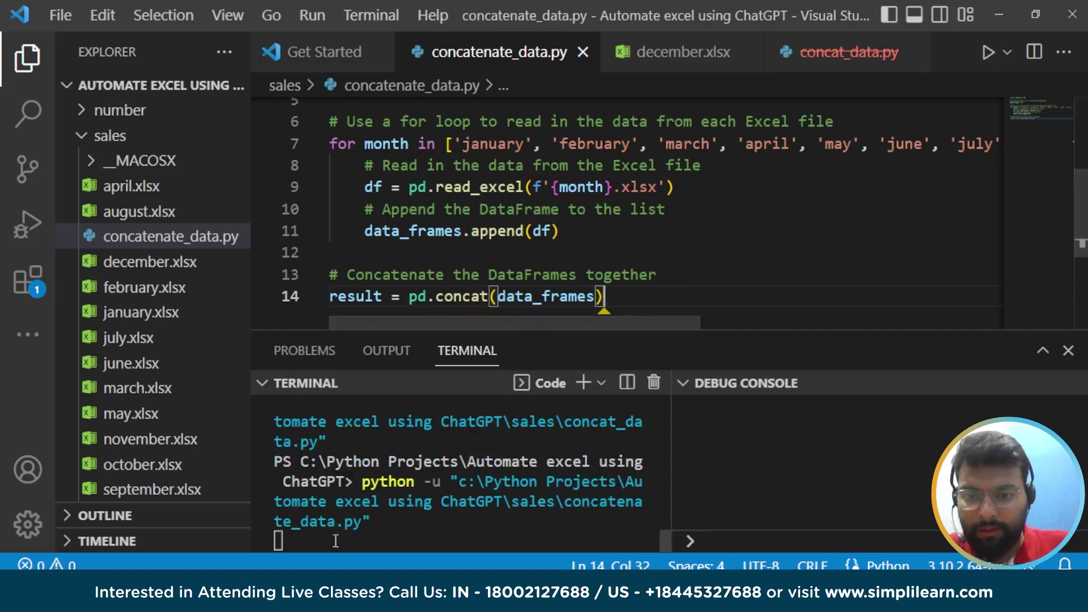
{"action": "left_click", "coordinate": [820, 181]}
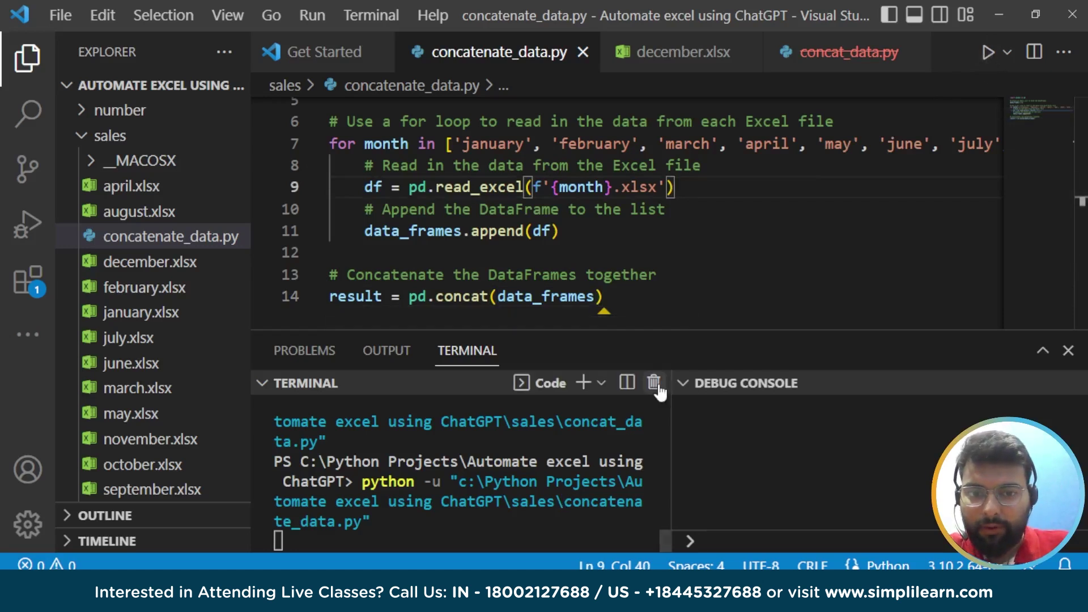
{"action": "left_click", "coordinate": [655, 383]}
{"action": "left_click", "coordinate": [780, 219]}
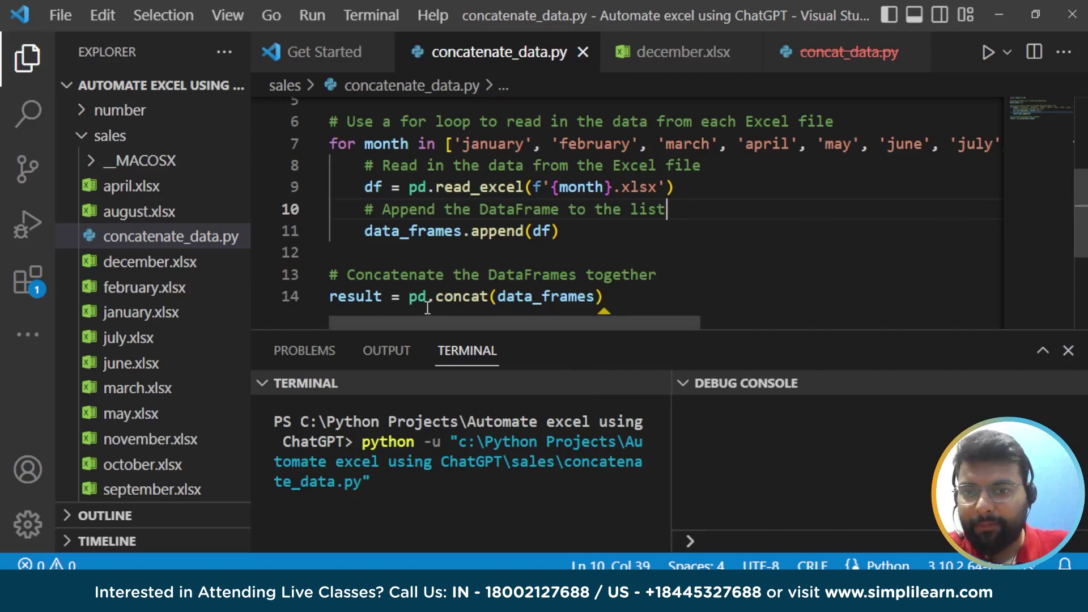
{"action": "scroll", "coordinate": [538, 241], "scroll_direction": "down", "scroll_amount": 1}
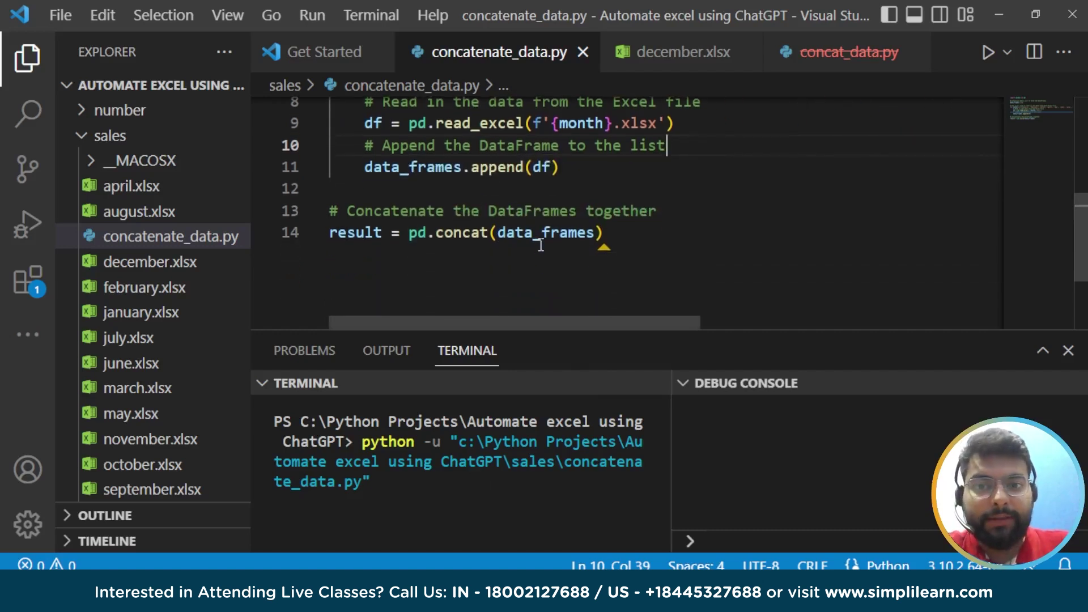
{"action": "key", "text": "alt+Tab"}
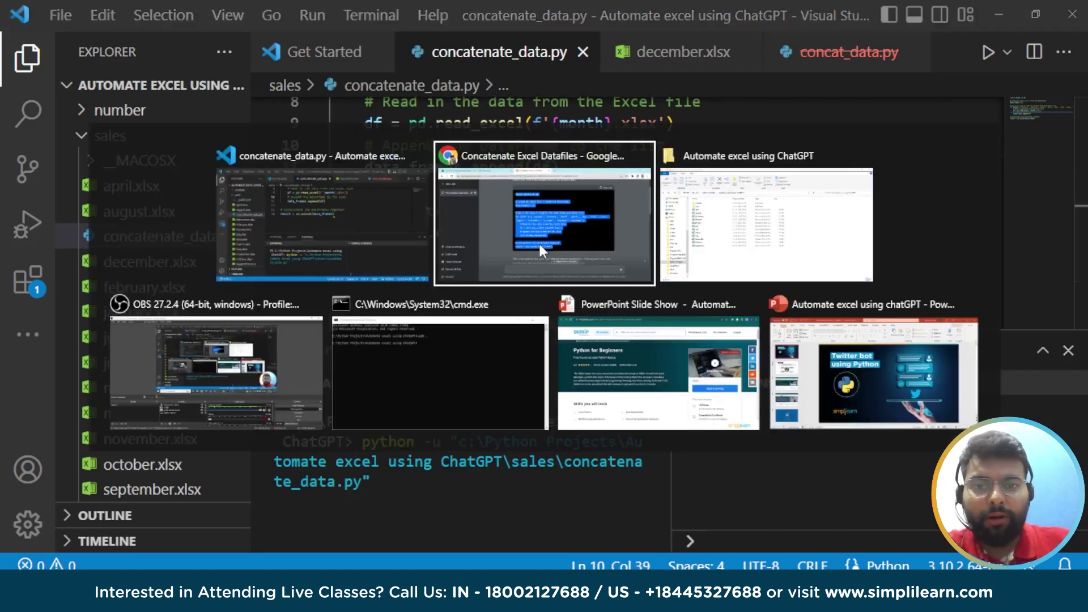
Send ChatGPT the message 'you forgot to create the concatenated file'
{"action": "scroll", "coordinate": [541, 244], "scroll_direction": "down", "scroll_amount": 10}
{"action": "scroll", "coordinate": [542, 247], "scroll_direction": "down", "scroll_amount": 10}
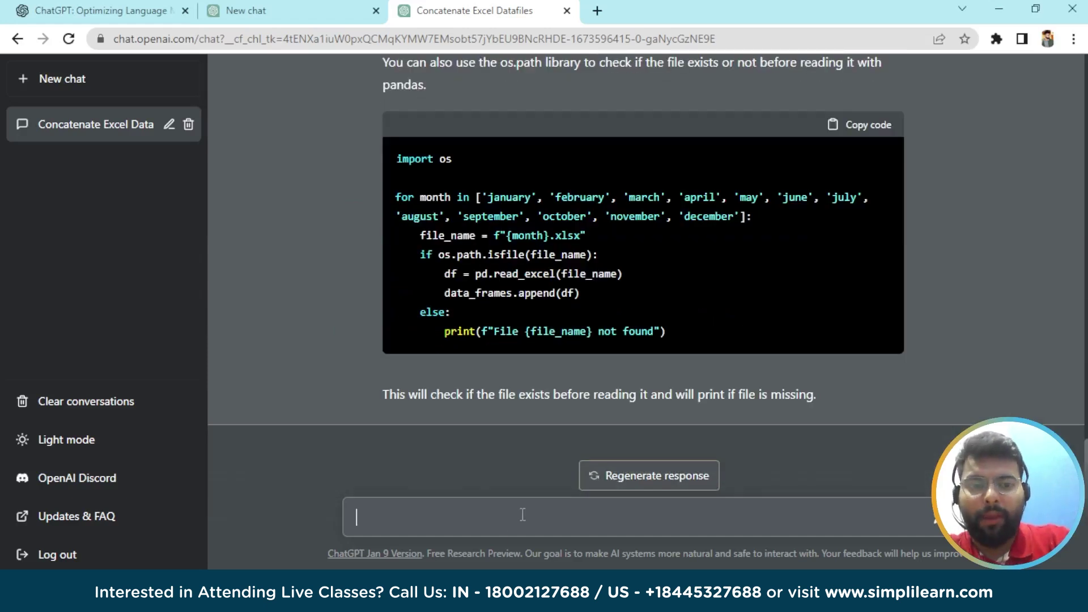
{"action": "type", "text": "youfor"}
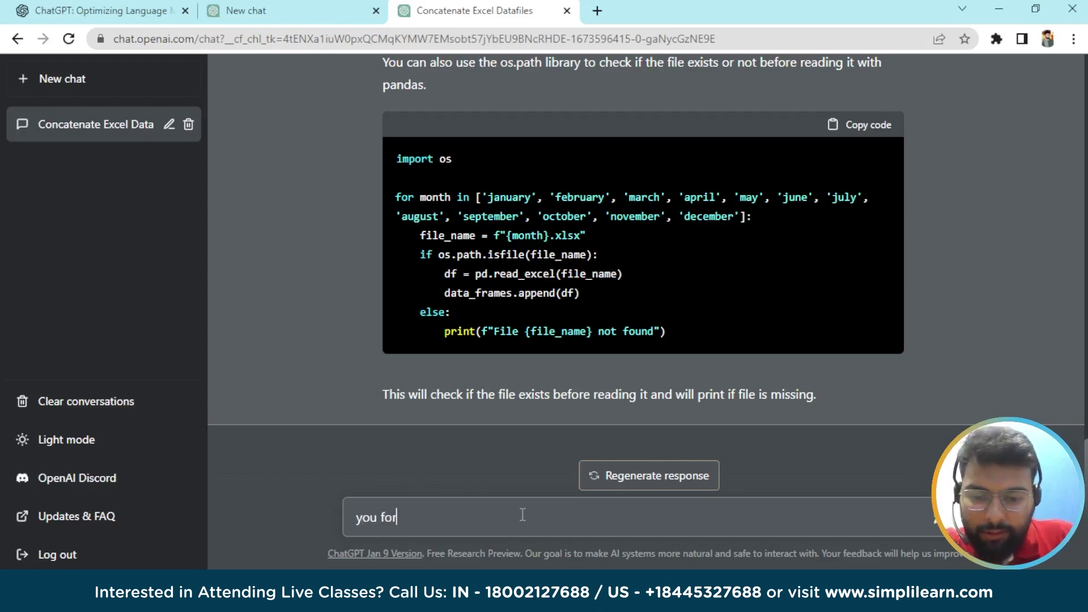
{"action": "type", "text": "got"}
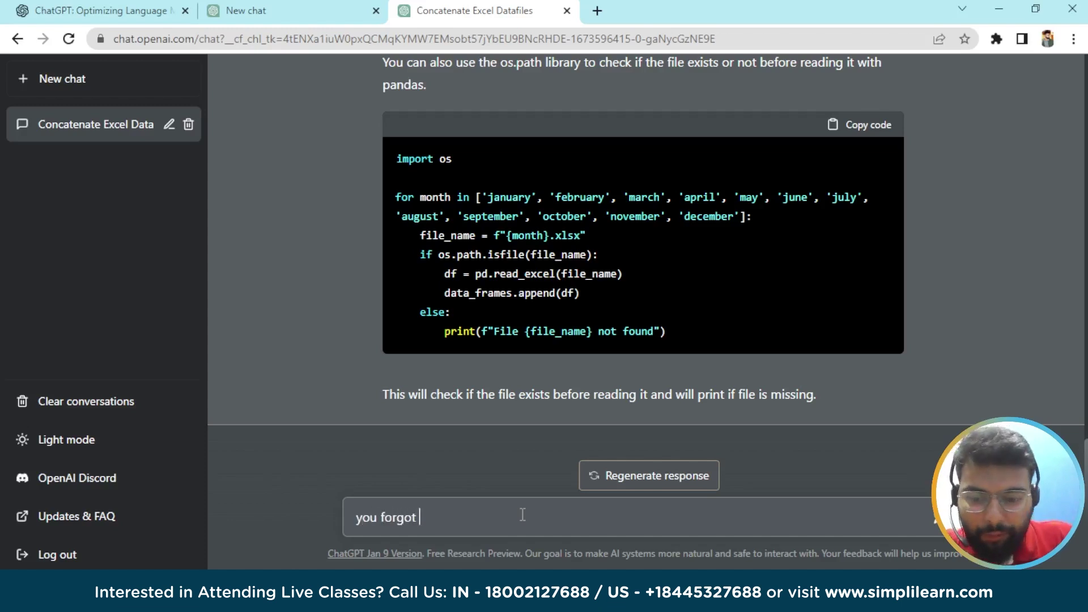
{"action": "type", "text": "crear"}
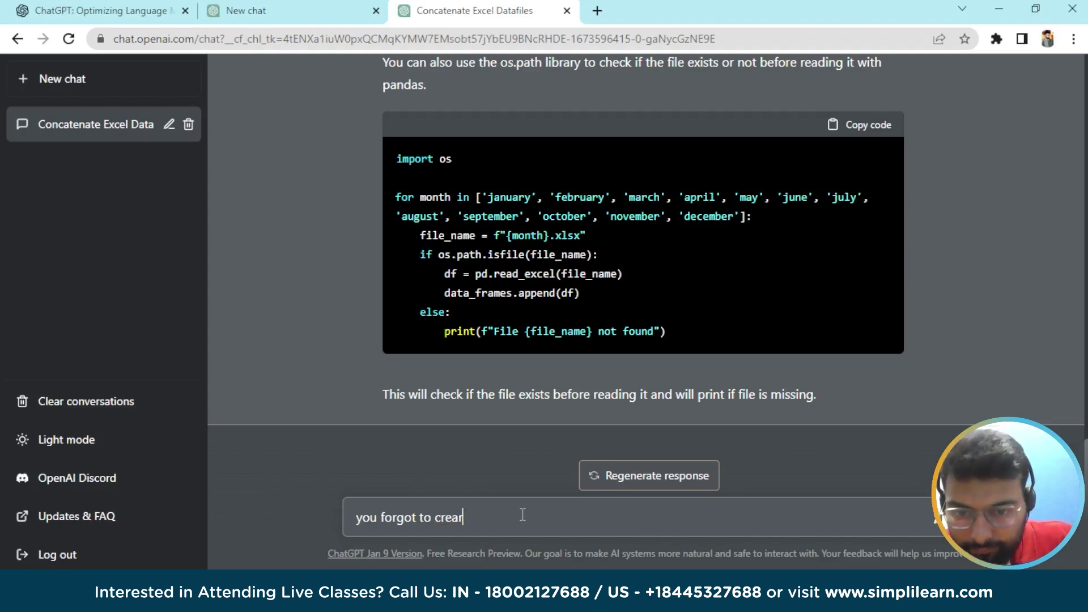
{"action": "type", "text": "tete t"}
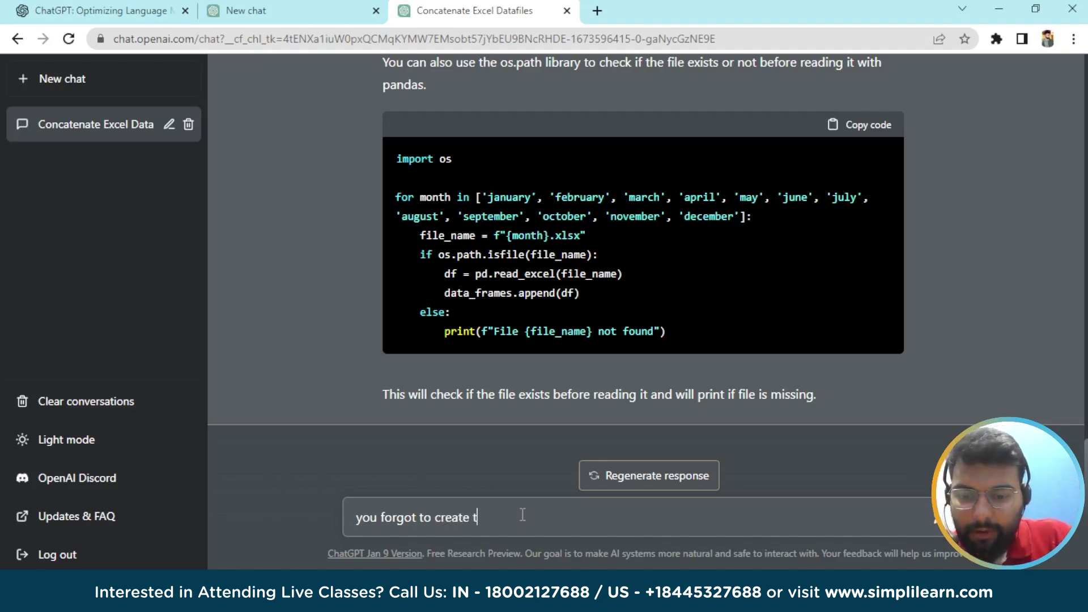
{"action": "type", "text": "catenated file"}
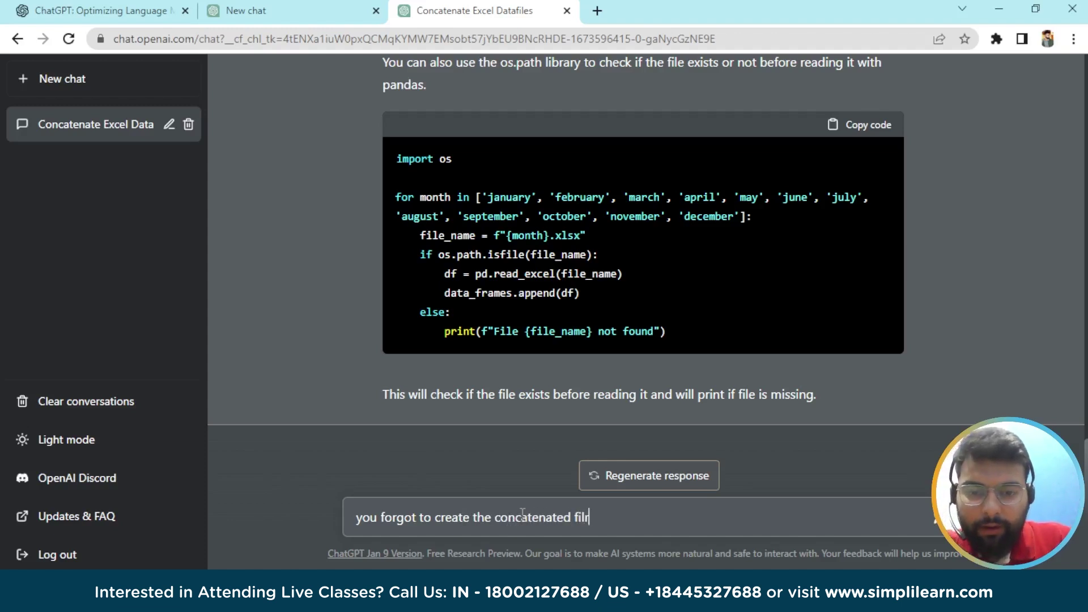
{"action": "key", "text": "Return"}
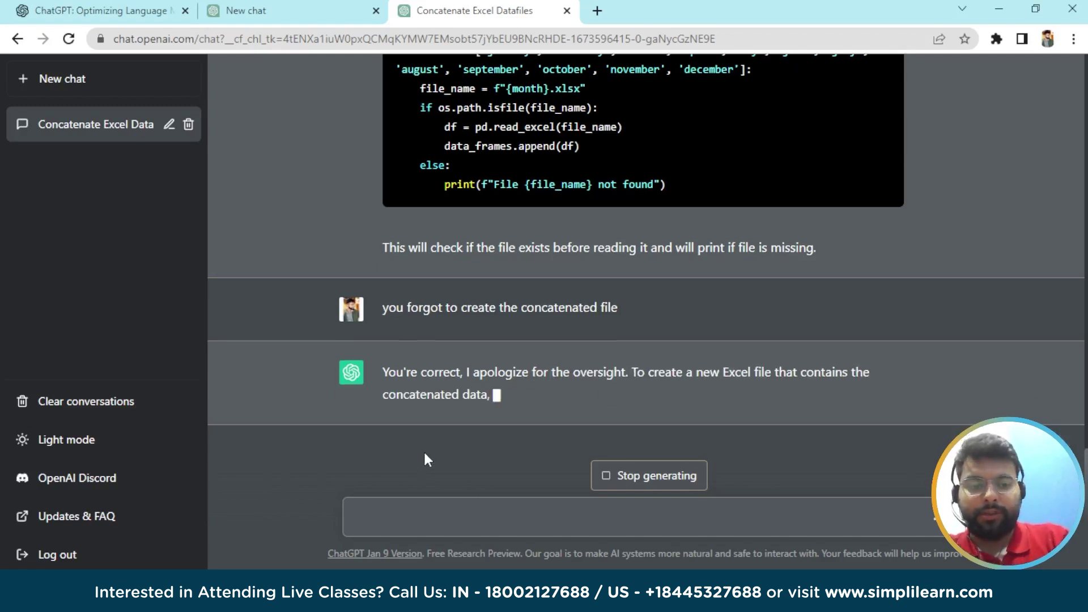
Read ChatGPT's reply adding result.to_excel("concatenated_data.xlsx") plus the to_csv alternative
{"action": "scroll", "coordinate": [430, 314], "scroll_direction": "up", "scroll_amount": 10}
{"action": "scroll", "coordinate": [429, 314], "scroll_direction": "up", "scroll_amount": 10}
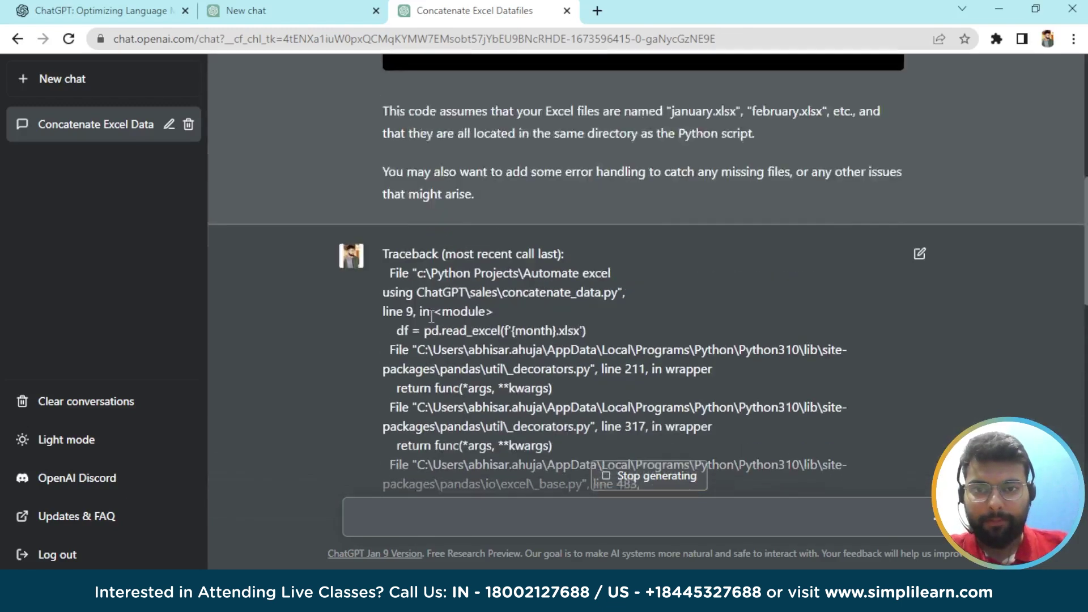
{"action": "scroll", "coordinate": [430, 314], "scroll_direction": "up", "scroll_amount": 10}
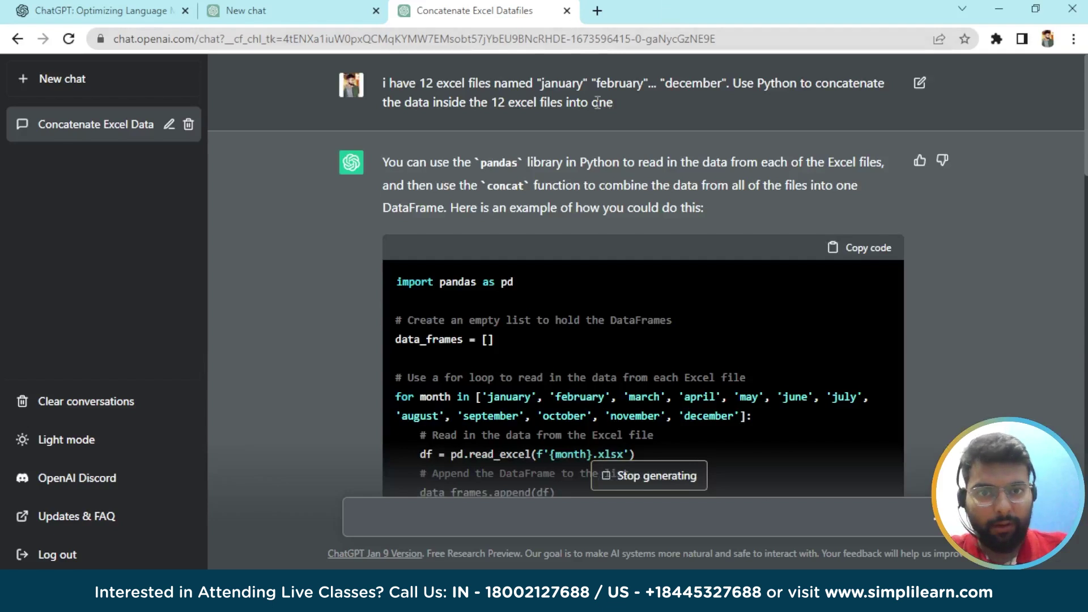
{"action": "scroll", "coordinate": [544, 318], "scroll_direction": "down", "scroll_amount": 10}
{"action": "scroll", "coordinate": [545, 328], "scroll_direction": "down", "scroll_amount": 10}
{"action": "scroll", "coordinate": [545, 329], "scroll_direction": "down", "scroll_amount": 5}
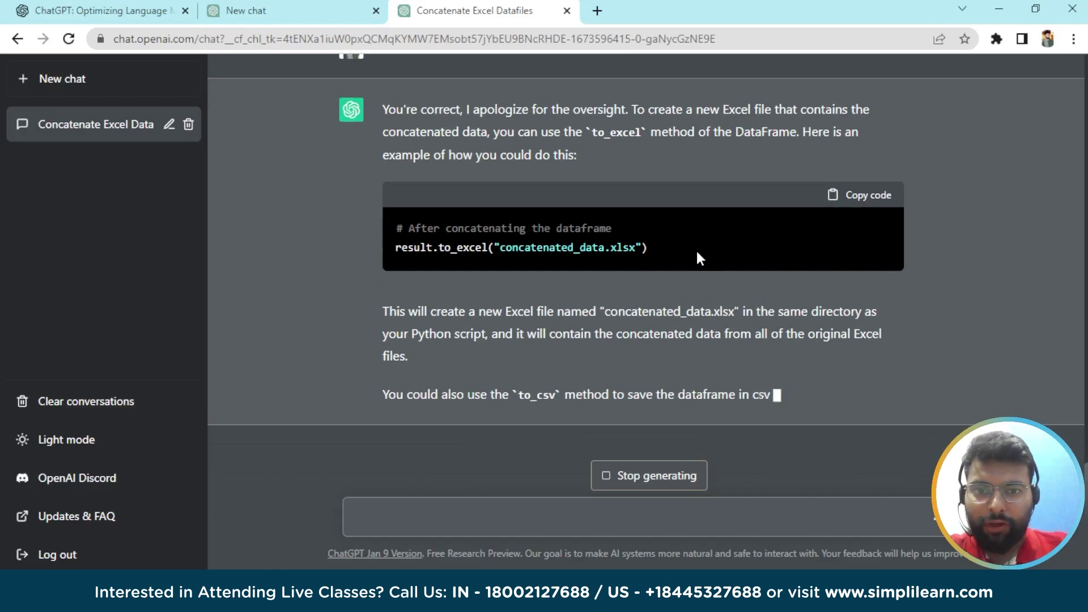
{"action": "mouse_move", "coordinate": [694, 247]}
{"action": "left_mouse_down"}
{"action": "mouse_move", "coordinate": [480, 146]}
{"action": "mouse_move", "coordinate": [388, 136]}
{"action": "left_mouse_up"}
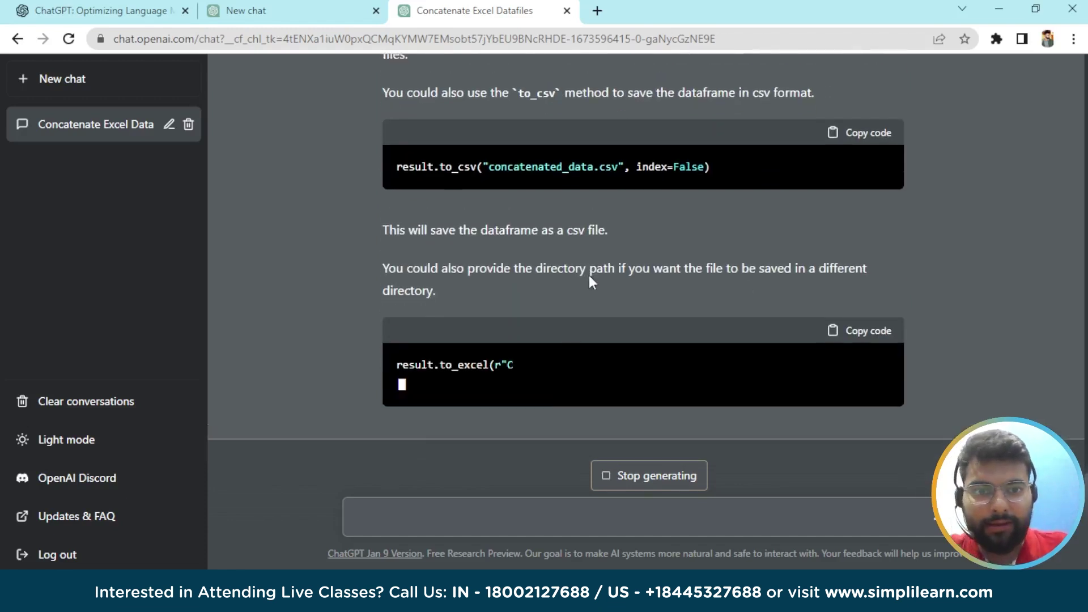
{"action": "scroll", "coordinate": [589, 274], "scroll_direction": "up", "scroll_amount": 5}
{"action": "scroll", "coordinate": [590, 274], "scroll_direction": "up", "scroll_amount": 2}
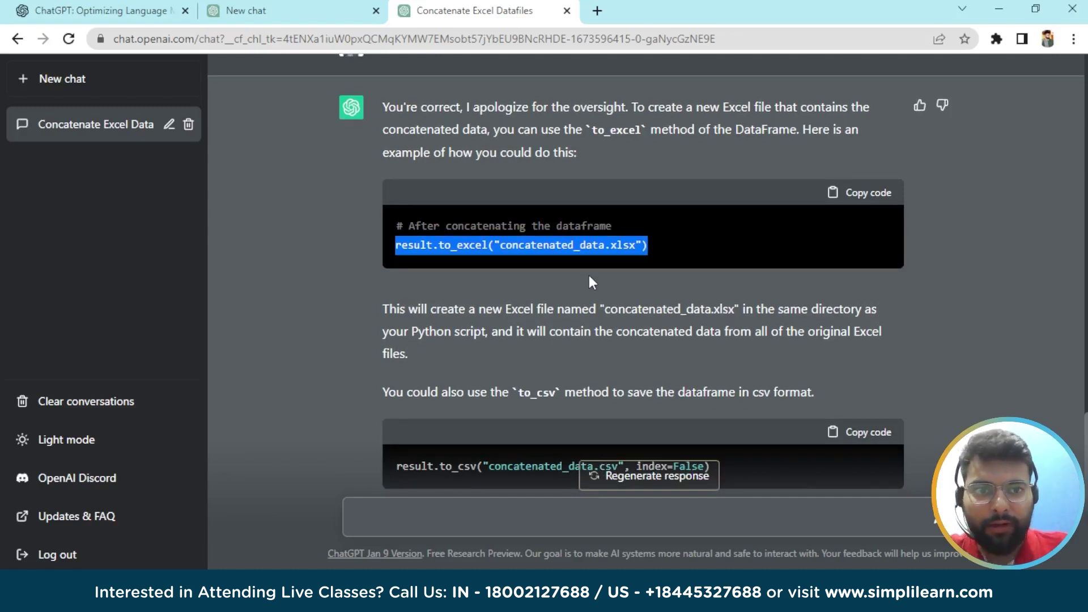
{"action": "scroll", "coordinate": [589, 274], "scroll_direction": "down", "scroll_amount": 3}
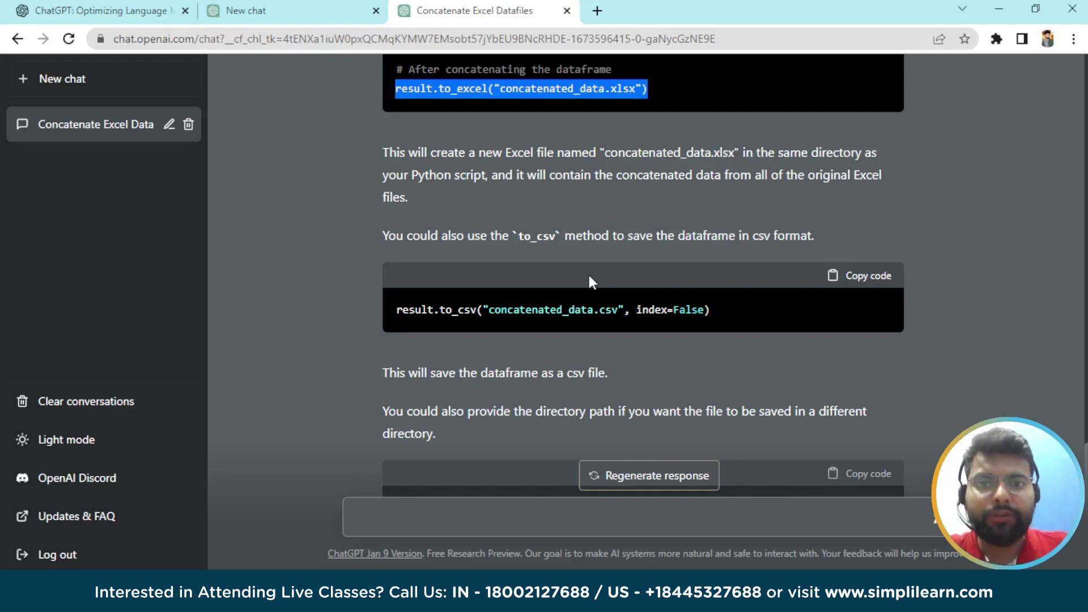
{"action": "scroll", "coordinate": [590, 275], "scroll_direction": "down", "scroll_amount": 1}
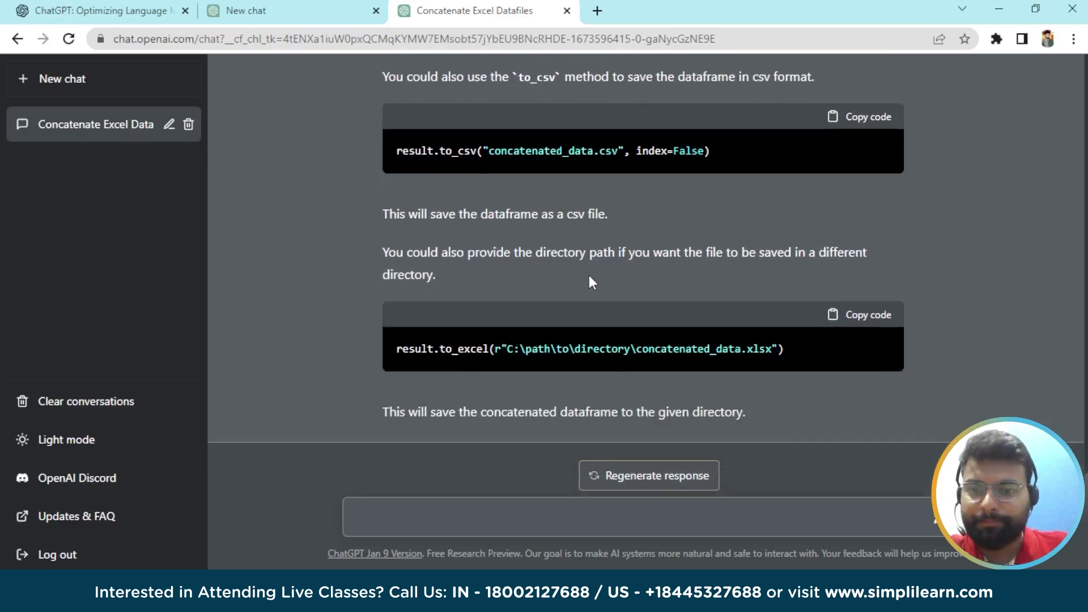
{"action": "scroll", "coordinate": [589, 274], "scroll_direction": "up", "scroll_amount": 5}
{"action": "scroll", "coordinate": [589, 274], "scroll_direction": "down", "scroll_amount": 2}
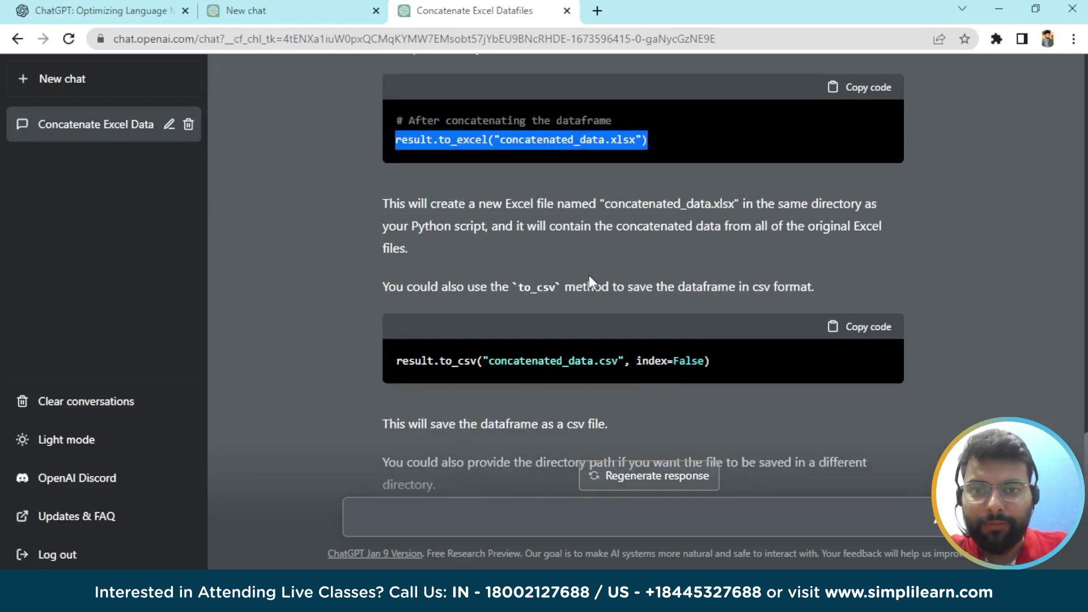
{"action": "scroll", "coordinate": [589, 275], "scroll_direction": "down", "scroll_amount": 1}
{"action": "scroll", "coordinate": [589, 277], "scroll_direction": "down", "scroll_amount": 2}
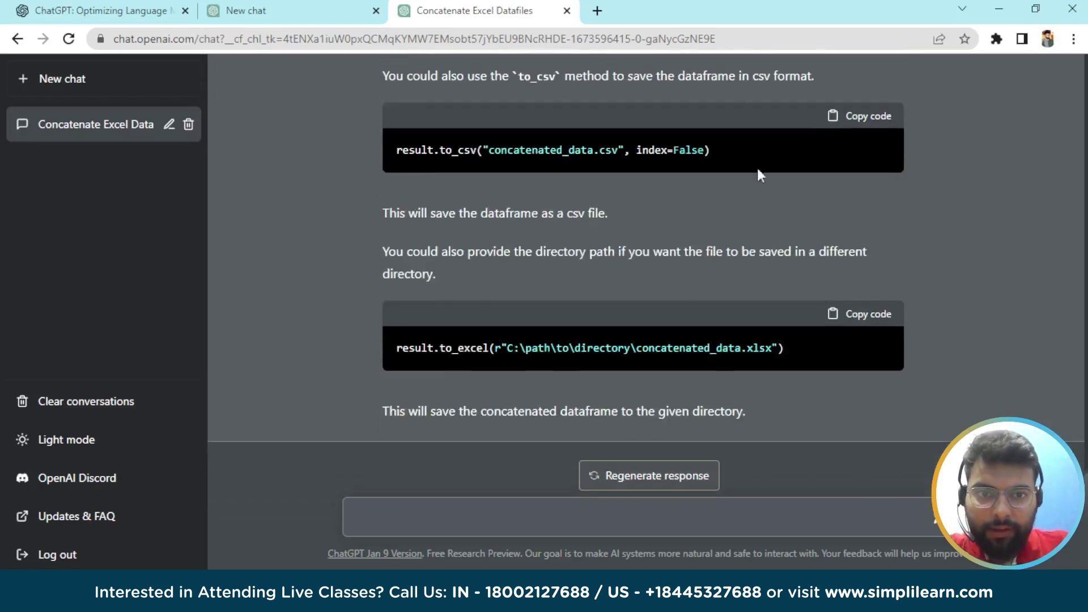
Copy the to_excel code line that saves to a custom directory path
{"action": "left_click_drag", "start_coordinate": [795, 348], "coordinate": [371, 380]}
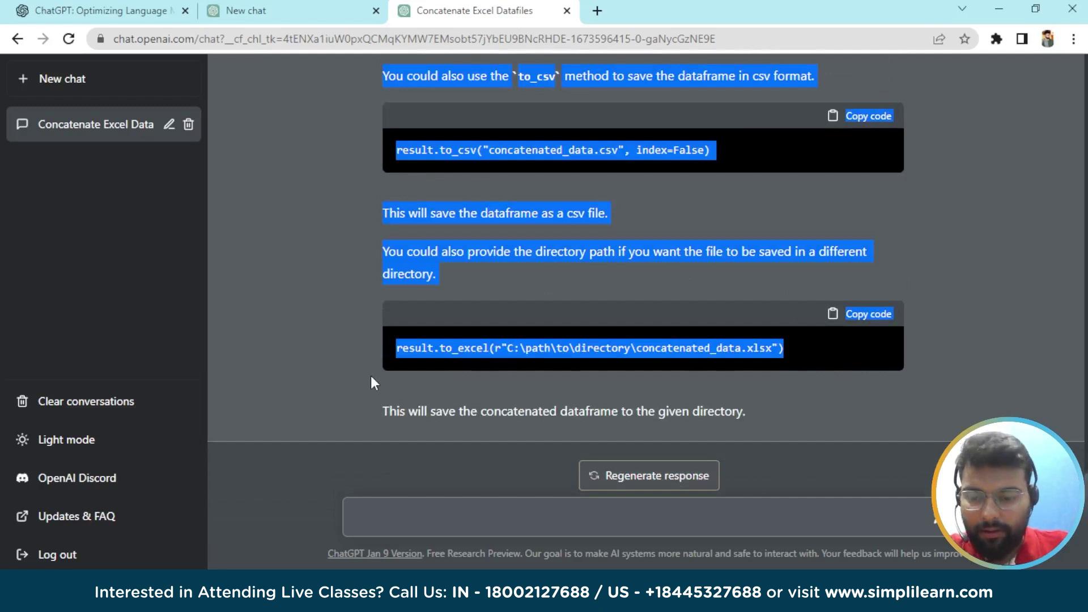
{"action": "left_click", "coordinate": [494, 418]}
{"action": "left_click", "coordinate": [854, 318]}
Paste result.to_excel(r"C:\path\to\directory\concatenated_data.xlsx") on a new line after the concat line
{"action": "key", "text": "alt+Tab"}
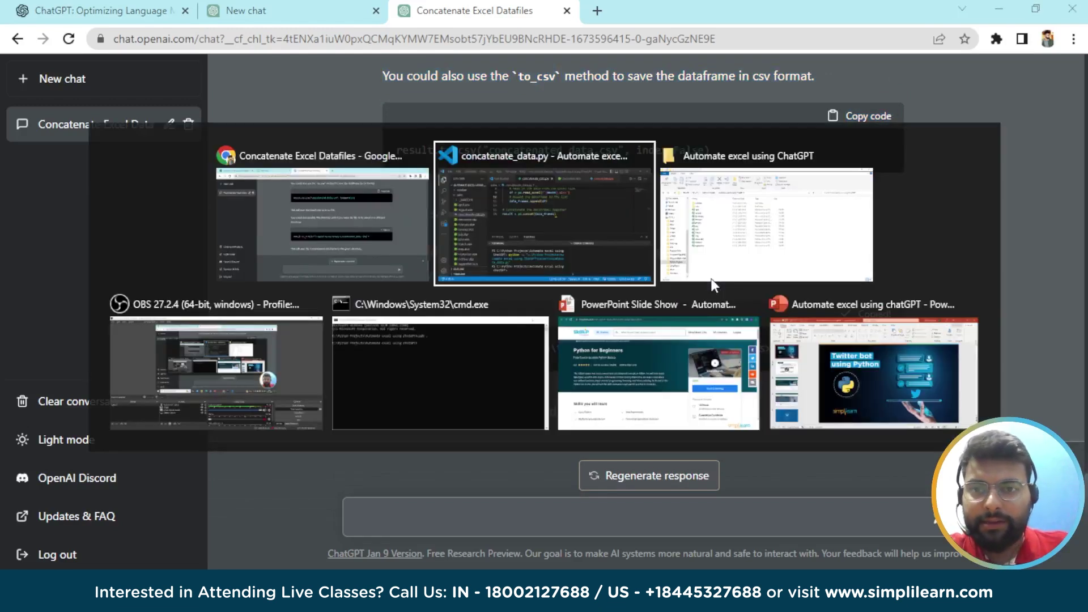
{"action": "left_click", "coordinate": [635, 232]}
{"action": "key", "text": "Return"}
{"action": "key", "text": "Return"}
{"action": "type", "text": "result.to_excel(r\"C:\\path\\to\\directory\\concatenated_data.xlsx\")"}
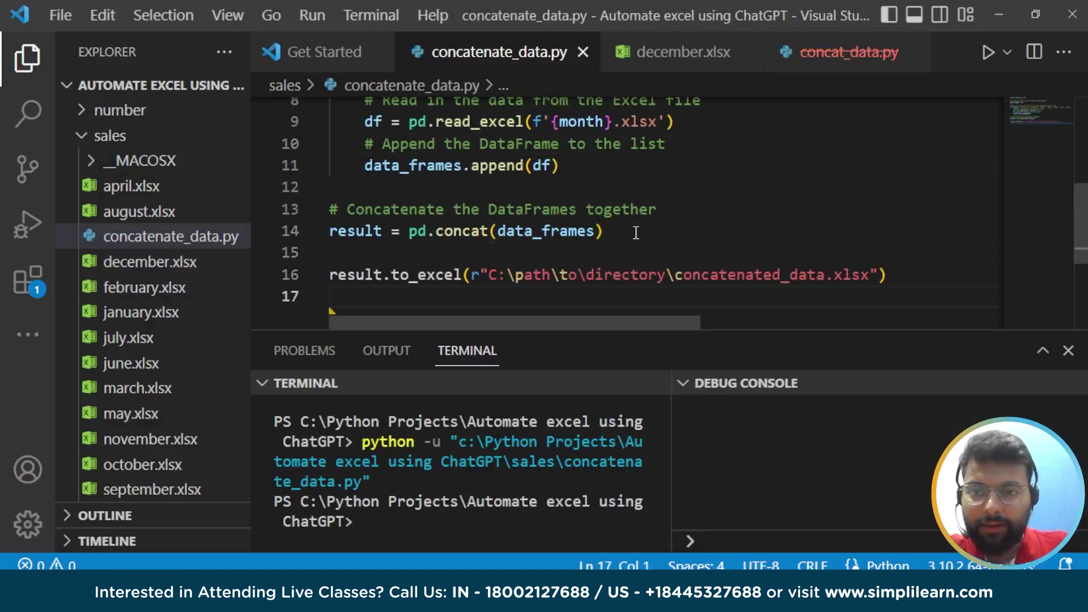
{"action": "left_click_drag", "start_coordinate": [618, 236], "coordinate": [327, 250]}
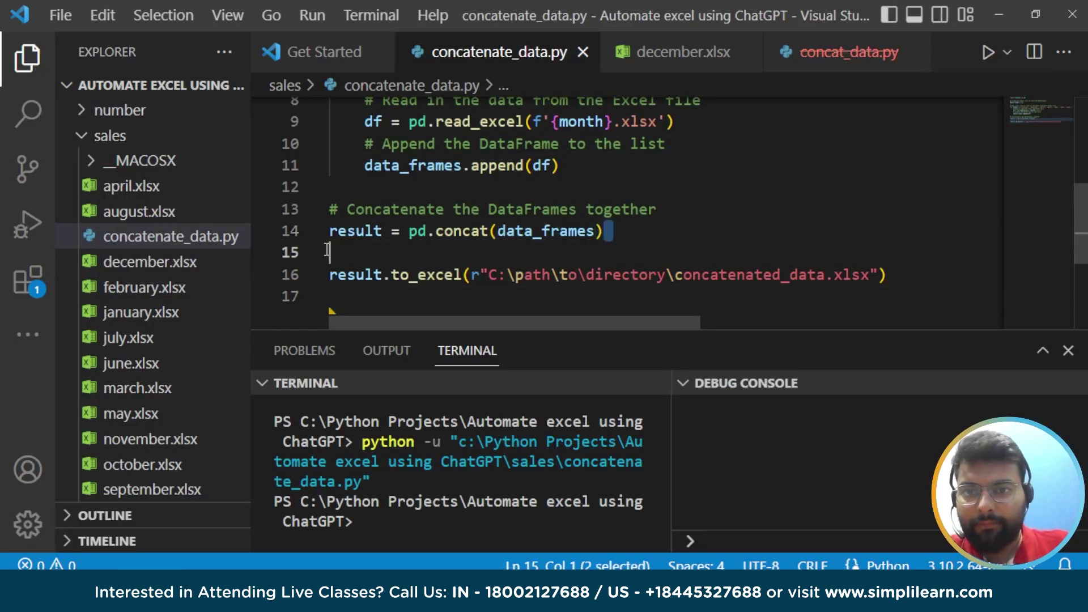
{"action": "left_click", "coordinate": [415, 250]}
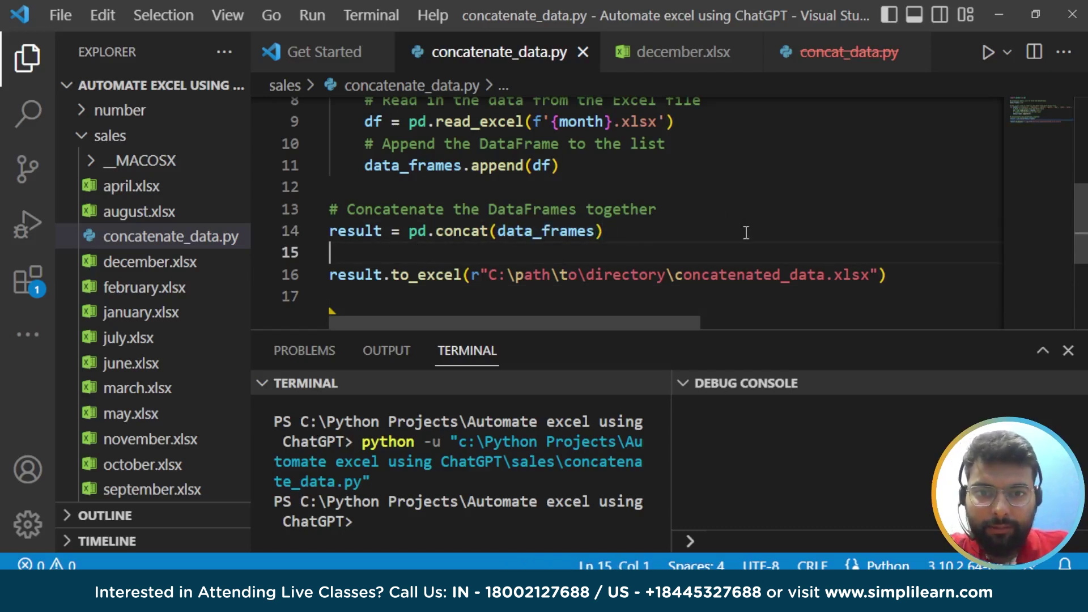
{"action": "key", "text": "alt+Tab"}
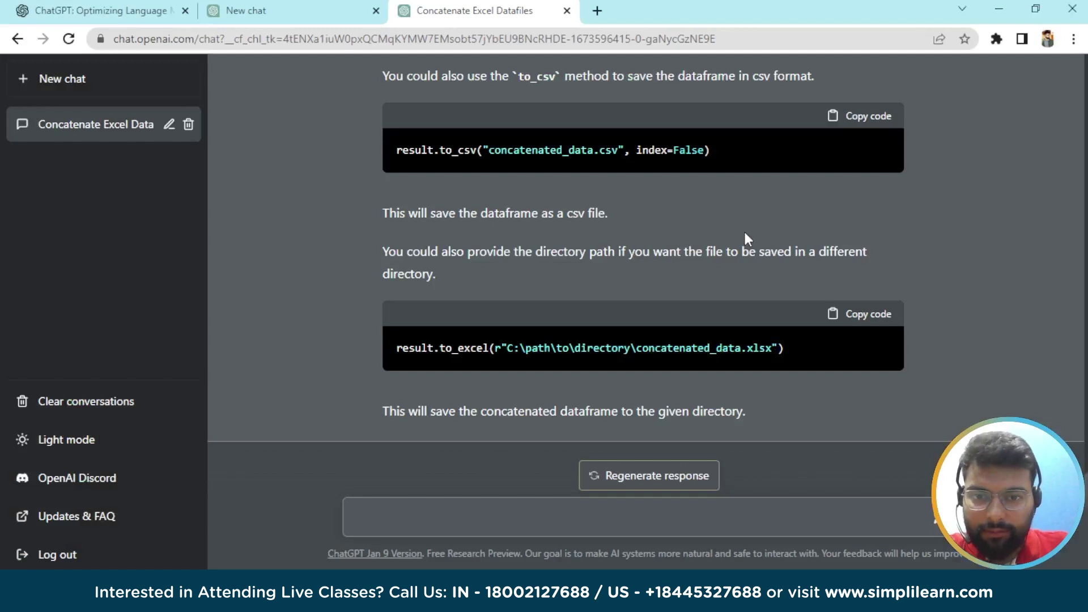
{"action": "key", "text": "Caps_Lock"}
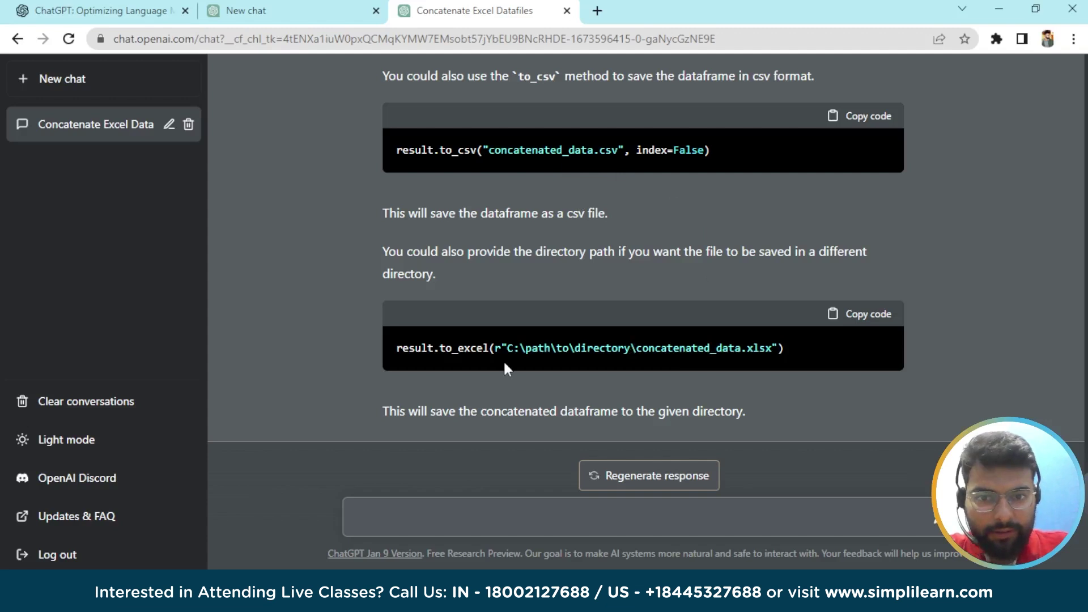
{"action": "key", "text": "alt+Tab"}
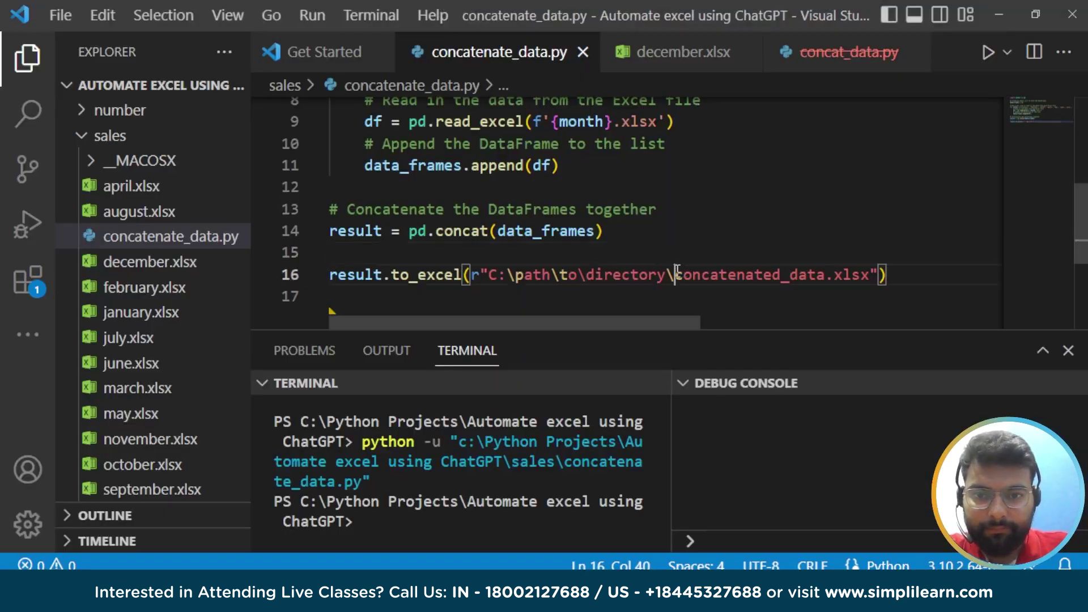
Delete the placeholder C:\path\to\directory\ from the to_excel path on line 16
{"action": "left_click_drag", "start_coordinate": [674, 274], "coordinate": [490, 275]}
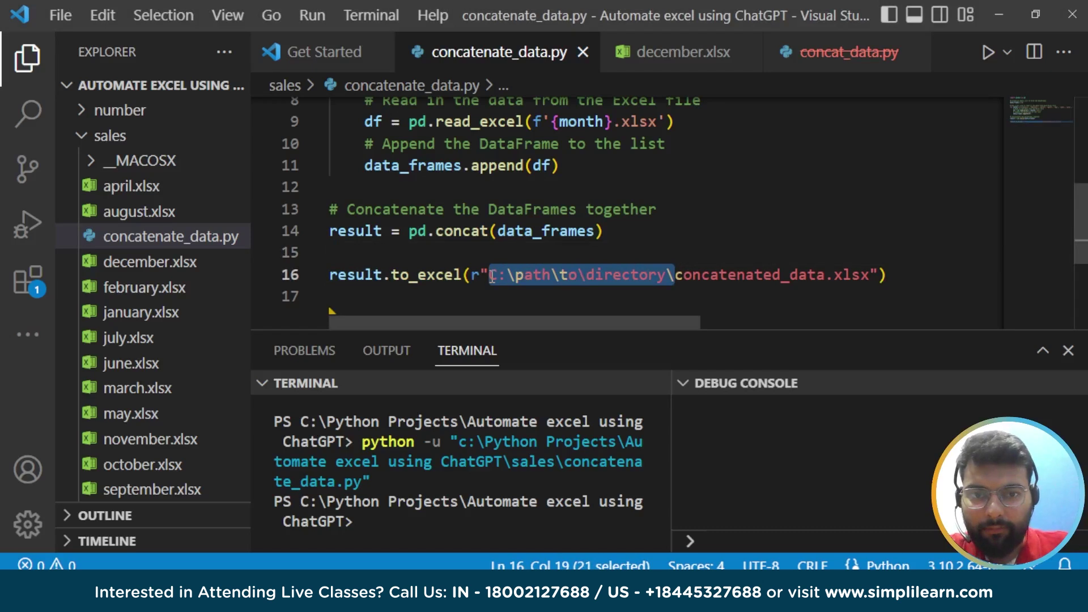
{"action": "key", "text": "BackSpace"}
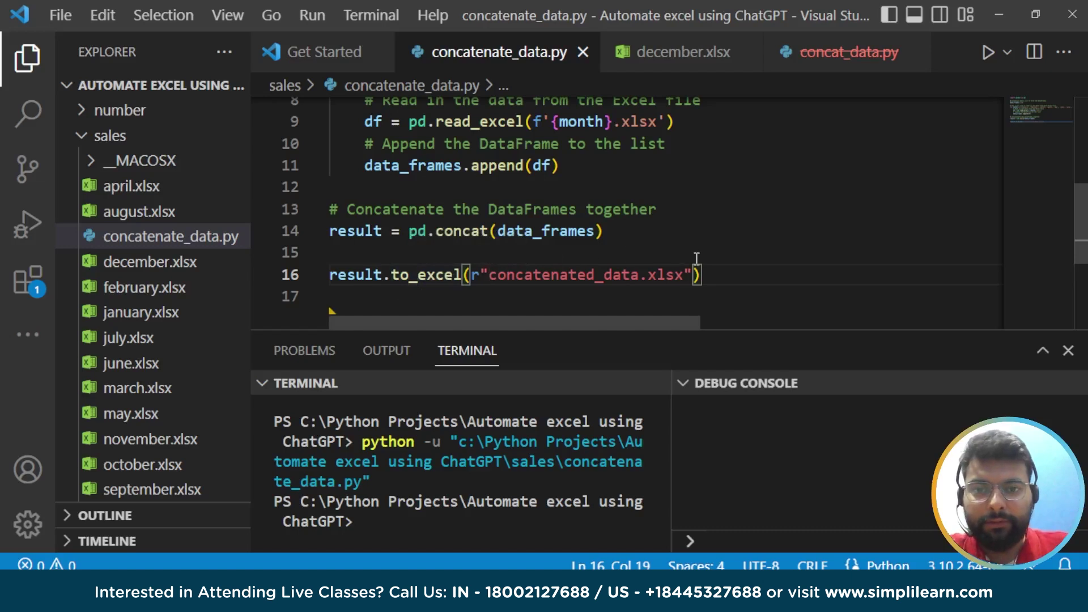
{"action": "key", "text": "alt+Tab"}
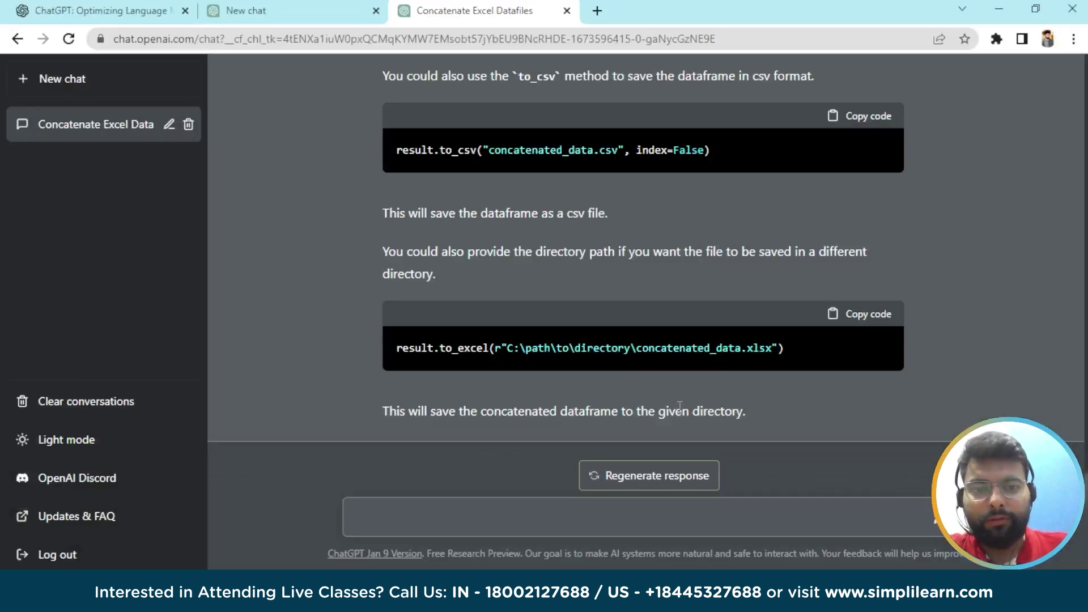
{"action": "key", "text": "alt+Tab"}
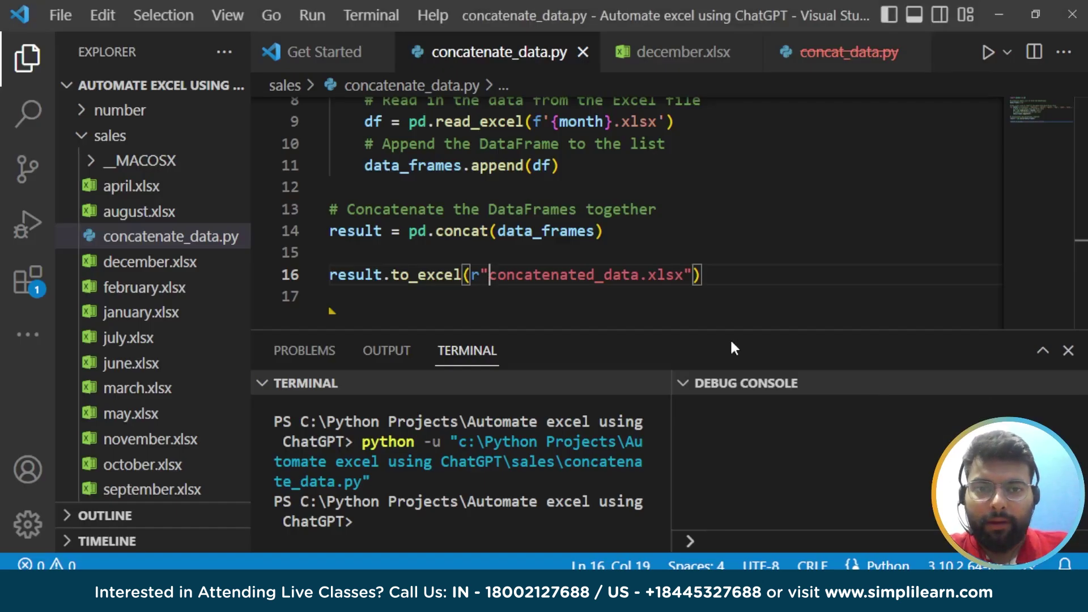
Run concatenate_data.py and scroll through the terminal output
{"action": "left_click", "coordinate": [787, 249]}
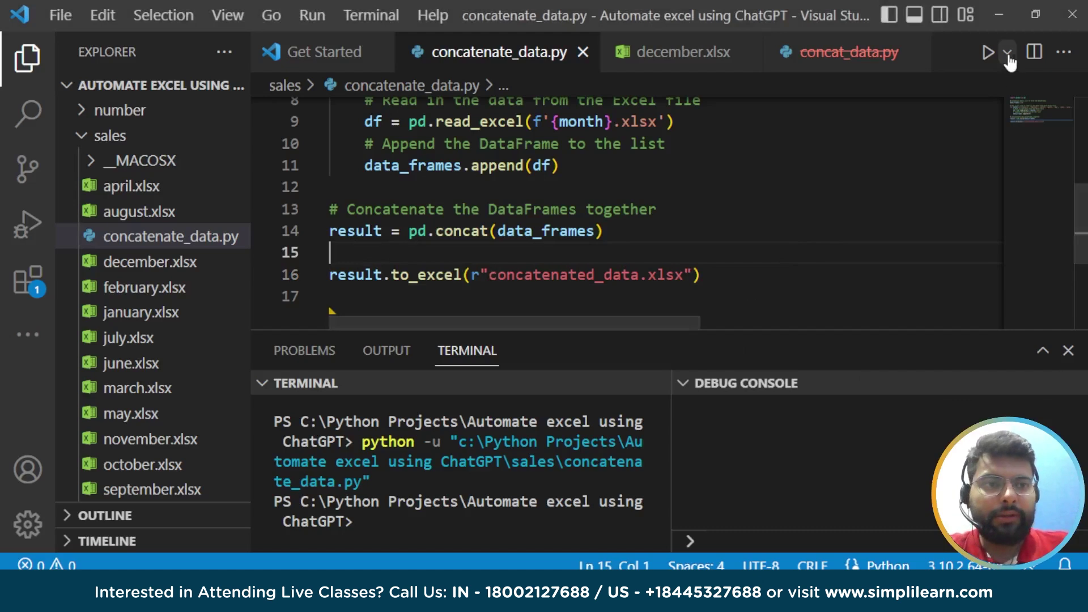
{"action": "left_click", "coordinate": [988, 52]}
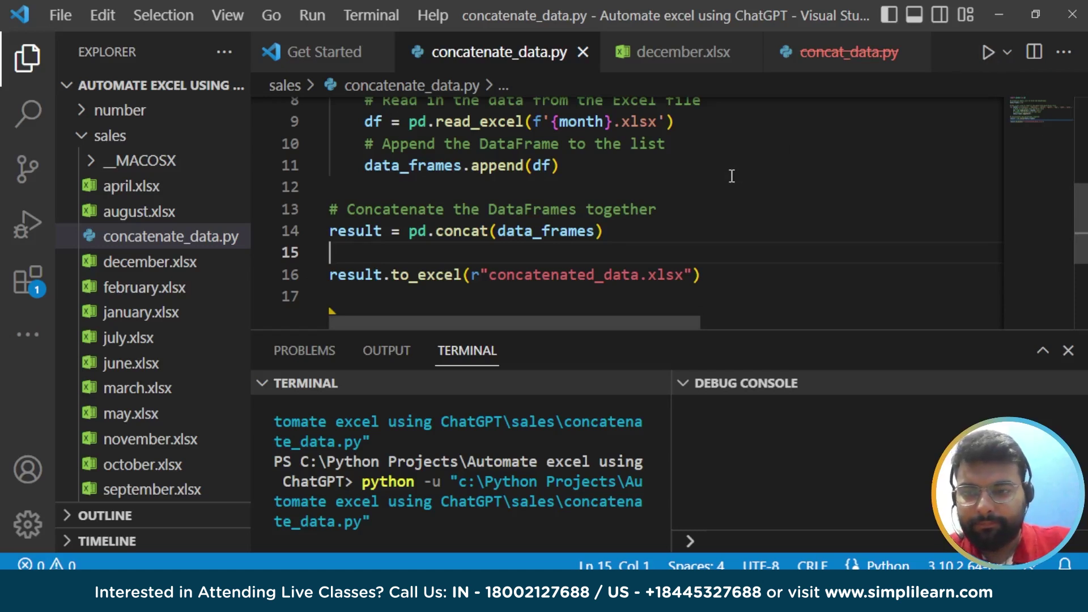
{"action": "mouse_move", "coordinate": [400, 427]}
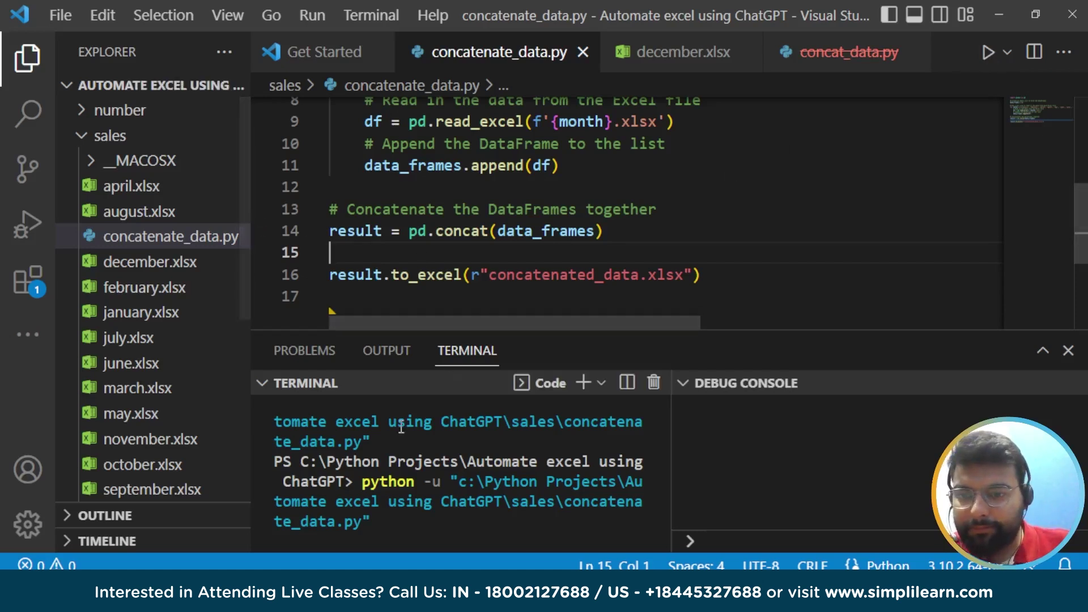
{"action": "scroll", "coordinate": [182, 395], "scroll_direction": "down", "scroll_amount": 3}
{"action": "scroll", "coordinate": [182, 396], "scroll_direction": "down", "scroll_amount": 1}
Collapse the sales folder, open the new concatenated_data.xlsx, then switch to the project folder in File Explorer
{"action": "scroll", "coordinate": [182, 399], "scroll_direction": "down", "scroll_amount": 1}
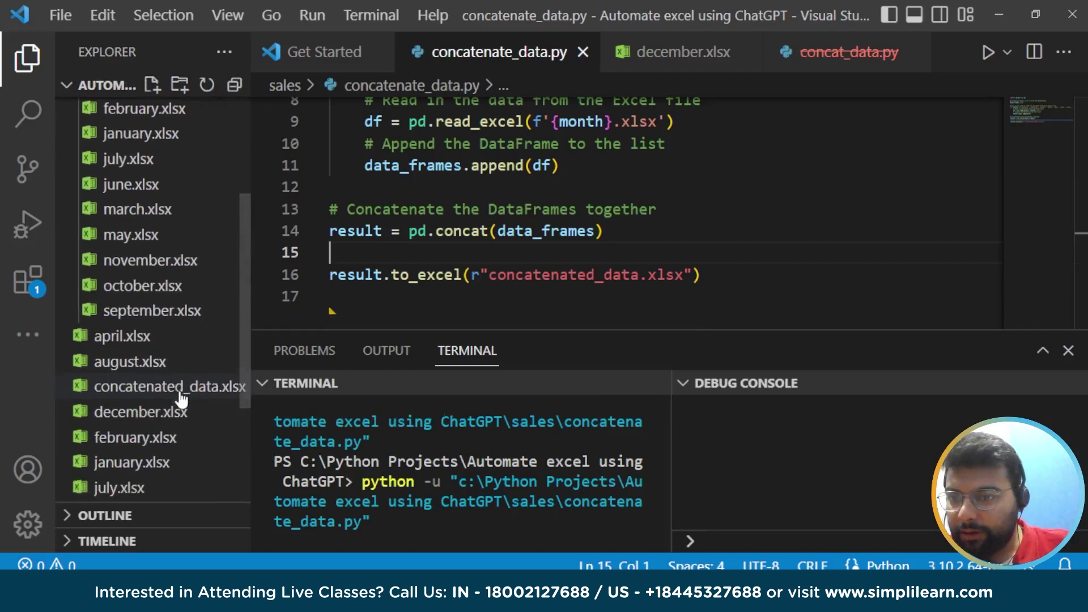
{"action": "scroll", "coordinate": [182, 398], "scroll_direction": "down", "scroll_amount": 1}
{"action": "scroll", "coordinate": [182, 398], "scroll_direction": "down", "scroll_amount": 1}
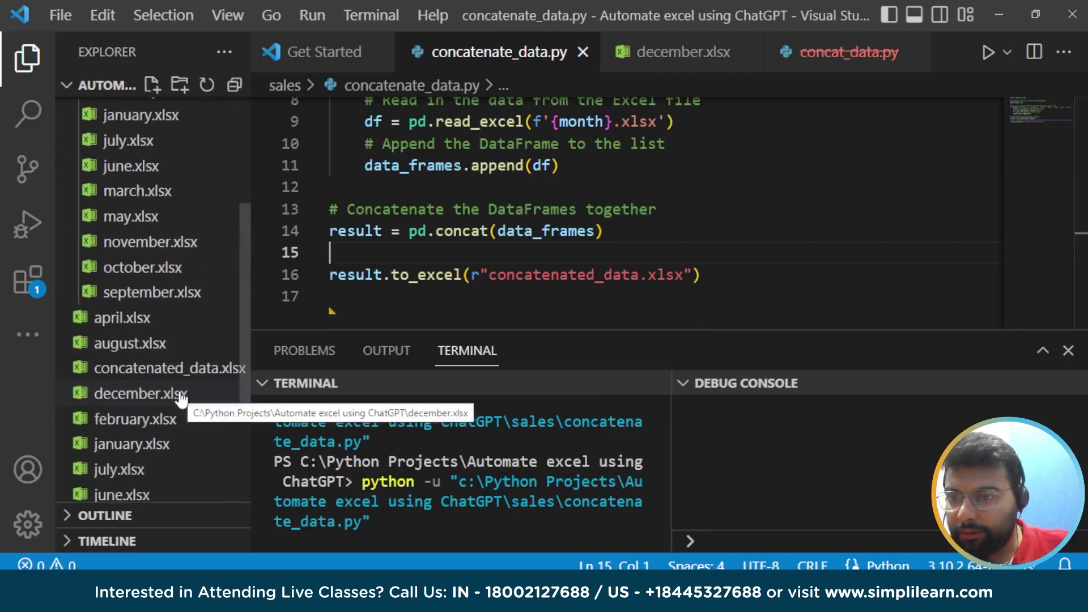
{"action": "scroll", "coordinate": [182, 399], "scroll_direction": "up", "scroll_amount": 1}
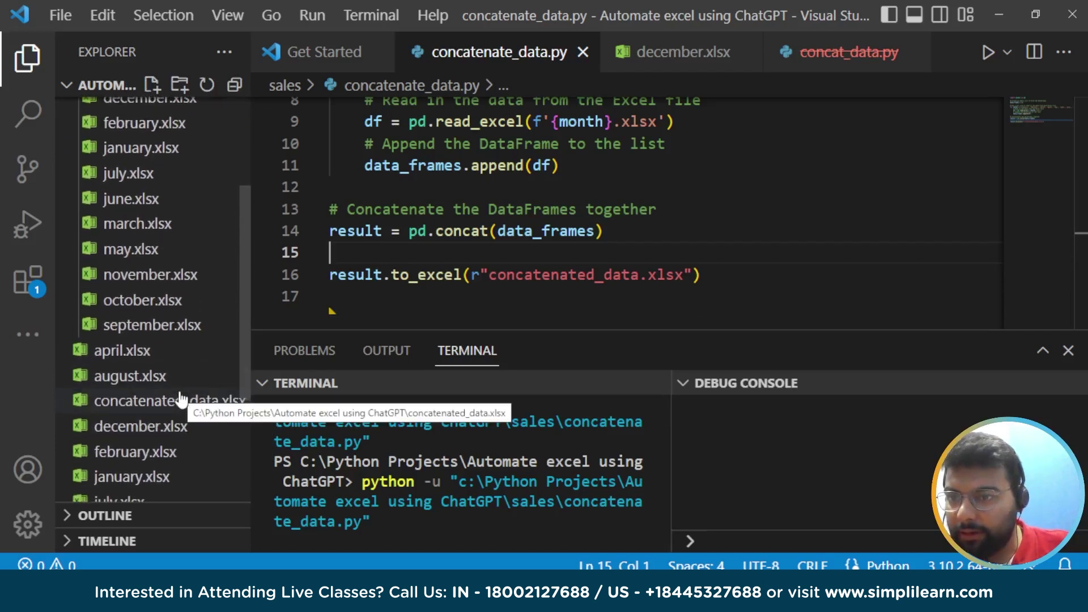
{"action": "scroll", "coordinate": [182, 396], "scroll_direction": "up", "scroll_amount": 3}
{"action": "scroll", "coordinate": [182, 400], "scroll_direction": "up", "scroll_amount": 1}
{"action": "scroll", "coordinate": [182, 400], "scroll_direction": "up", "scroll_amount": 1}
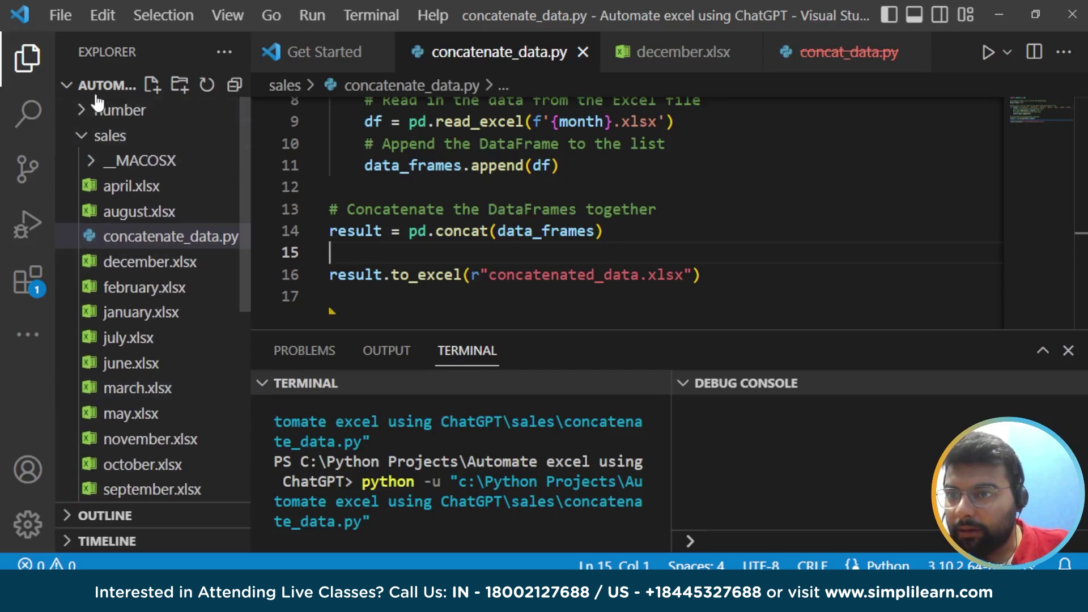
{"action": "left_click", "coordinate": [83, 136]}
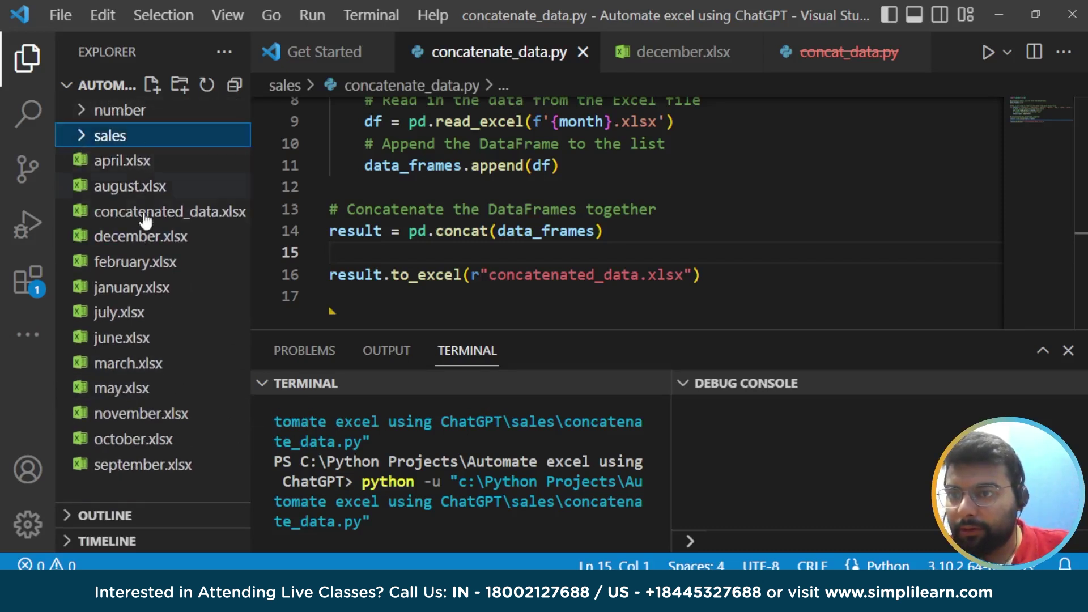
{"action": "left_click", "coordinate": [189, 213]}
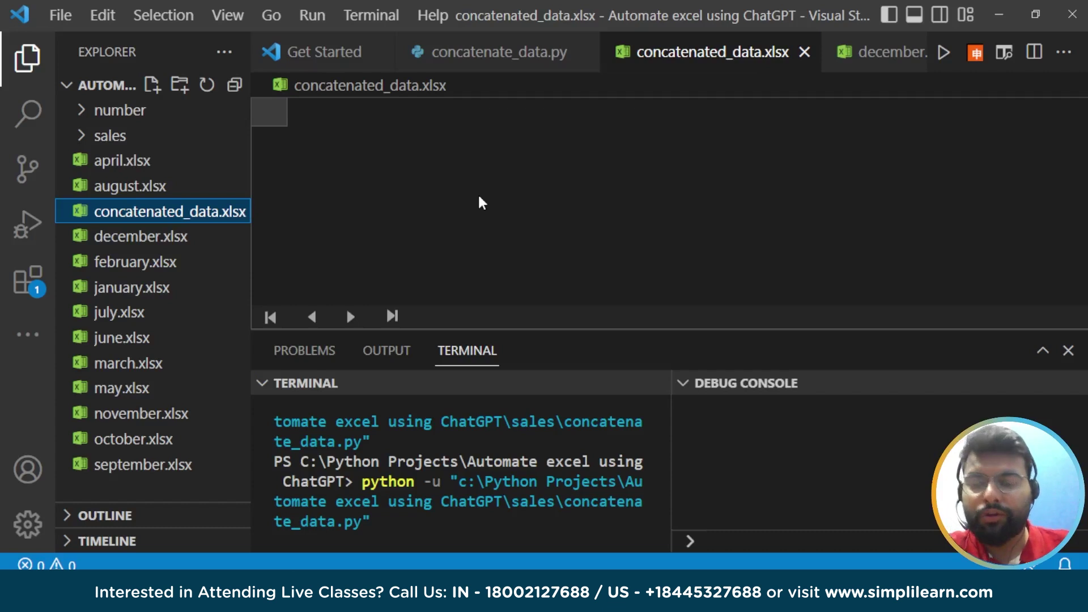
{"action": "key", "text": "alt"}
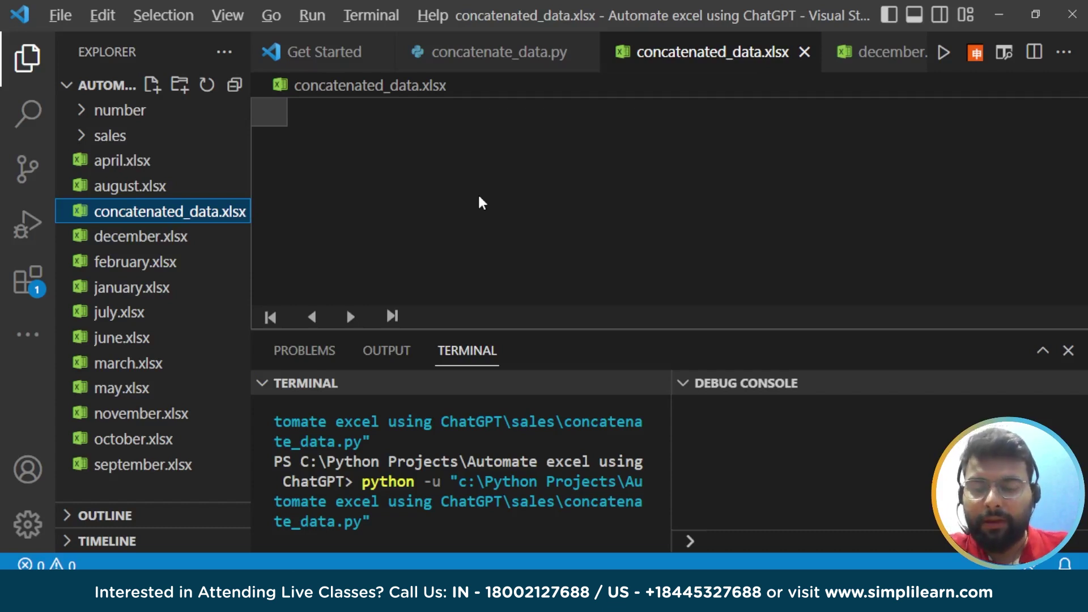
{"action": "key", "text": "alt+Tab"}
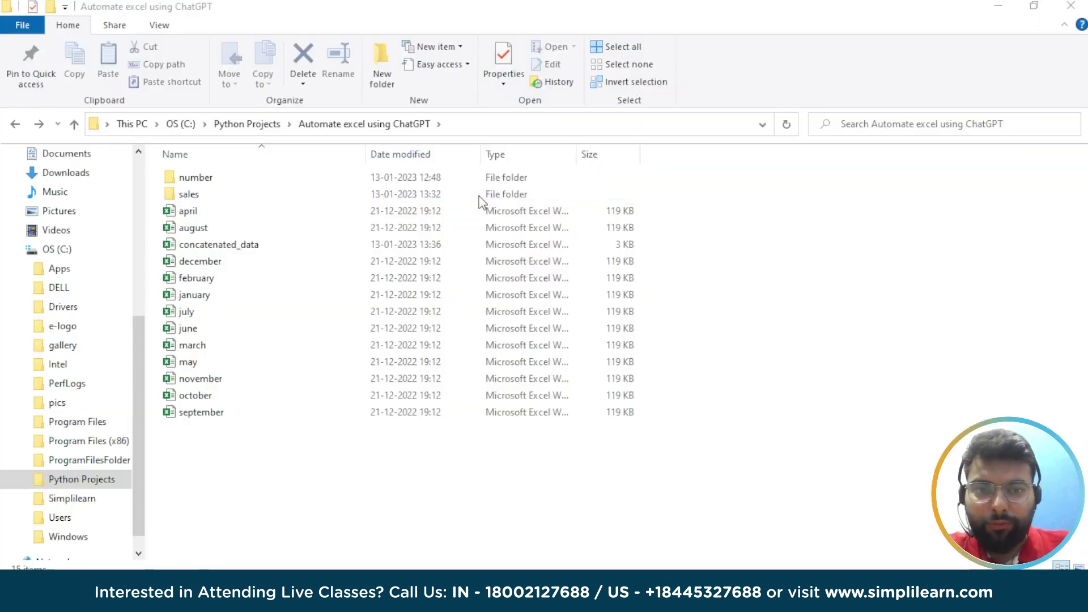
Open concatenated_data in Excel from File Explorer, then return to the folder
{"action": "double_click", "coordinate": [293, 251]}
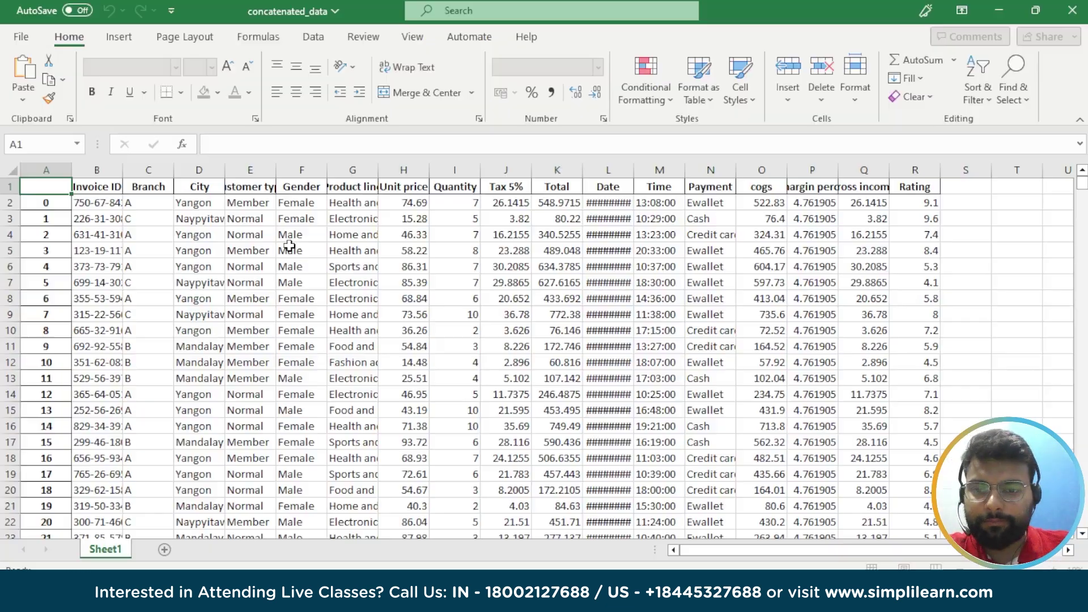
{"action": "key", "text": "alt+Tab"}
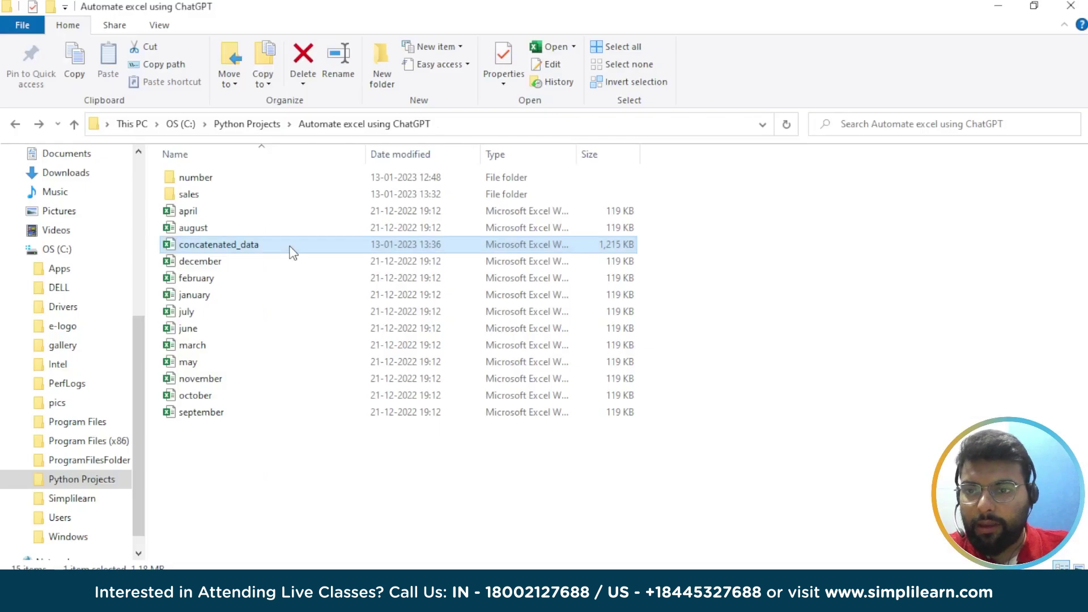
Open the january workbook, check that its data ends at row 1001, and close it
{"action": "double_click", "coordinate": [281, 301]}
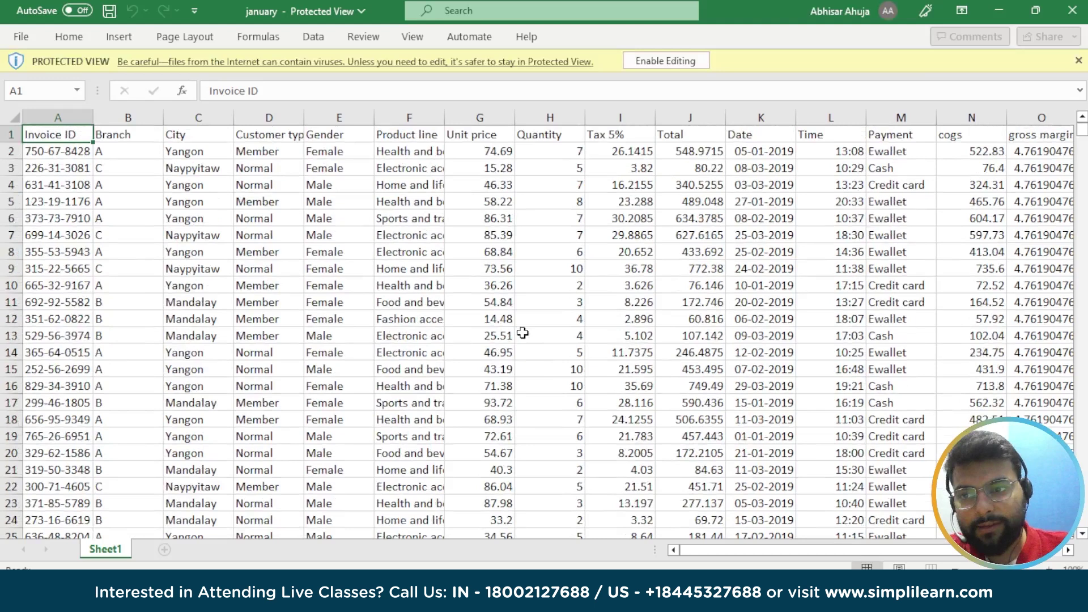
{"action": "scroll", "coordinate": [522, 333], "scroll_direction": "down", "scroll_amount": 20}
{"action": "scroll", "coordinate": [523, 332], "scroll_direction": "down", "scroll_amount": 15}
{"action": "scroll", "coordinate": [522, 332], "scroll_direction": "down", "scroll_amount": 20}
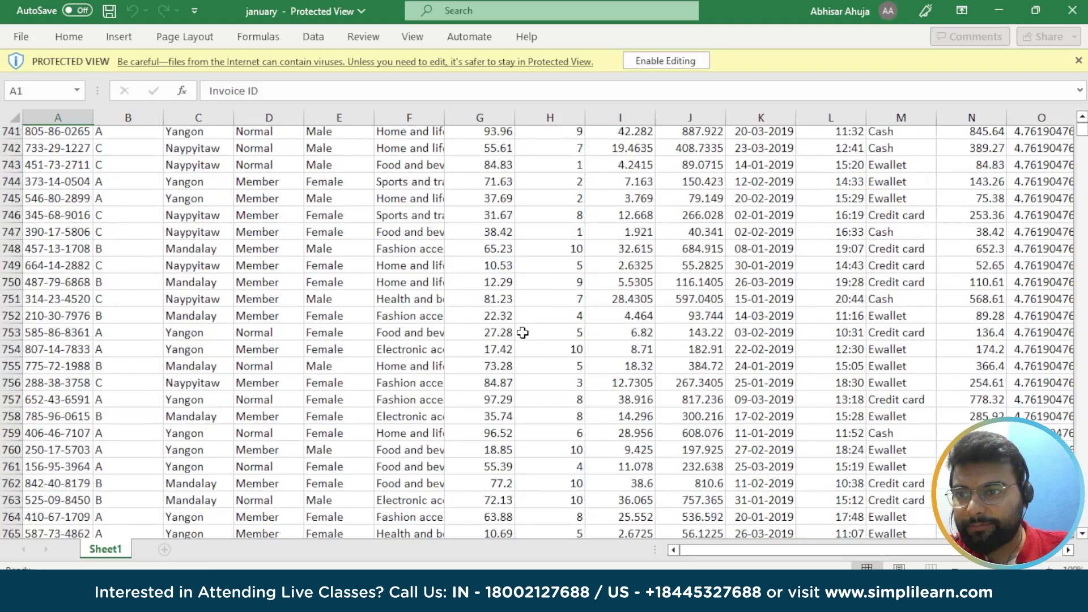
{"action": "scroll", "coordinate": [522, 333], "scroll_direction": "down", "scroll_amount": 20}
{"action": "scroll", "coordinate": [523, 332], "scroll_direction": "down", "scroll_amount": 20}
{"action": "scroll", "coordinate": [523, 332], "scroll_direction": "down", "scroll_amount": 8}
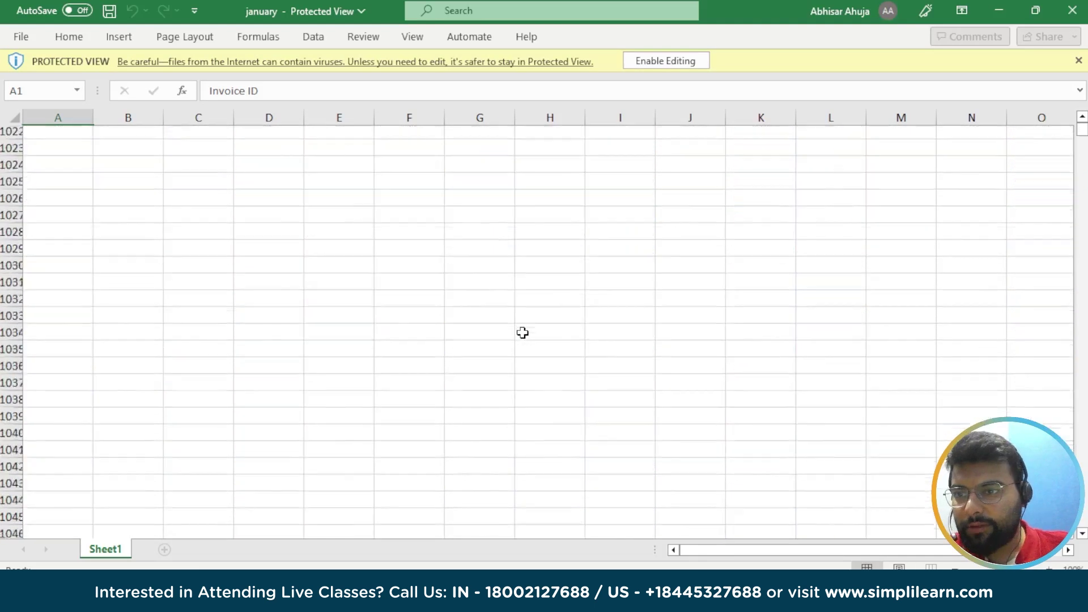
{"action": "scroll", "coordinate": [523, 333], "scroll_direction": "up", "scroll_amount": 14}
{"action": "scroll", "coordinate": [522, 332], "scroll_direction": "down", "scroll_amount": 3}
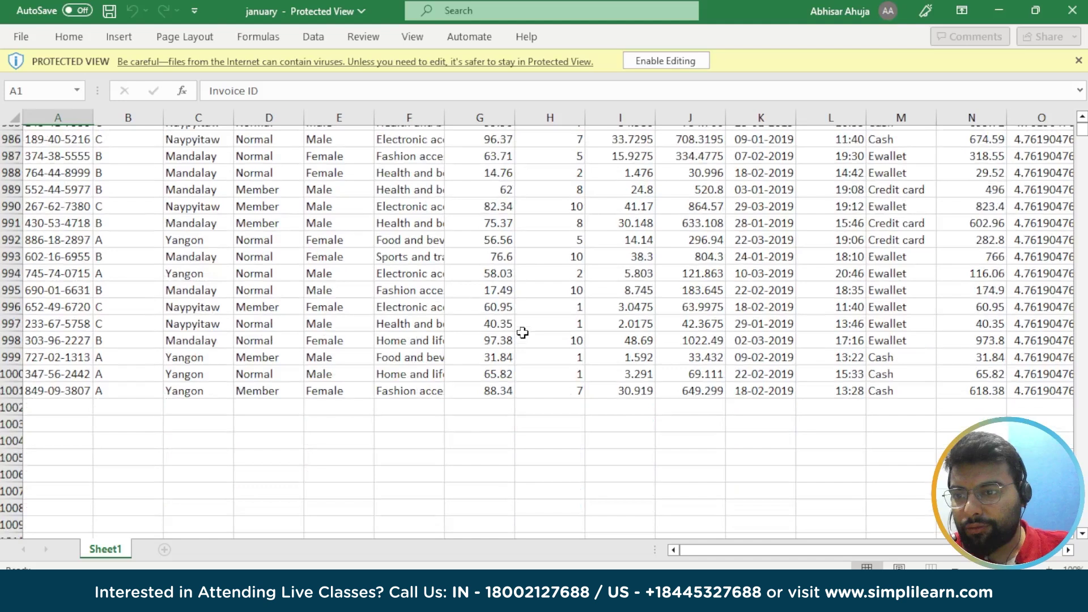
{"action": "left_click", "coordinate": [1073, 11]}
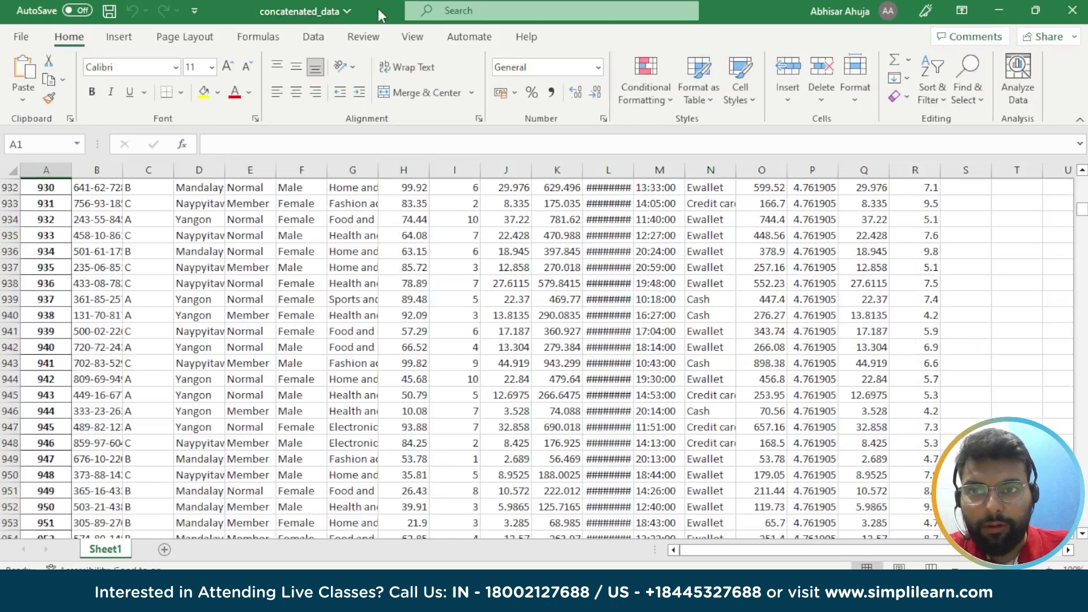
{"action": "scroll", "coordinate": [393, 240], "scroll_direction": "down", "scroll_amount": 20}
{"action": "scroll", "coordinate": [392, 241], "scroll_direction": "down", "scroll_amount": 20}
{"action": "scroll", "coordinate": [393, 241], "scroll_direction": "down", "scroll_amount": 20}
{"action": "scroll", "coordinate": [392, 240], "scroll_direction": "down", "scroll_amount": 20}
{"action": "scroll", "coordinate": [393, 241], "scroll_direction": "down", "scroll_amount": 20}
{"action": "scroll", "coordinate": [392, 240], "scroll_direction": "down", "scroll_amount": 20}
{"action": "scroll", "coordinate": [392, 240], "scroll_direction": "down", "scroll_amount": 20}
{"action": "scroll", "coordinate": [392, 240], "scroll_direction": "down", "scroll_amount": 20}
{"action": "scroll", "coordinate": [393, 240], "scroll_direction": "down", "scroll_amount": 20}
{"action": "scroll", "coordinate": [393, 240], "scroll_direction": "down", "scroll_amount": 7}
{"action": "scroll", "coordinate": [226, 283], "scroll_direction": "down", "scroll_amount": 3}
{"action": "scroll", "coordinate": [51, 360], "scroll_direction": "down", "scroll_amount": 1}
{"action": "scroll", "coordinate": [112, 420], "scroll_direction": "down", "scroll_amount": 20}
{"action": "scroll", "coordinate": [113, 420], "scroll_direction": "down", "scroll_amount": 20}
{"action": "scroll", "coordinate": [113, 420], "scroll_direction": "down", "scroll_amount": 20}
{"action": "scroll", "coordinate": [112, 420], "scroll_direction": "down", "scroll_amount": 20}
{"action": "scroll", "coordinate": [113, 419], "scroll_direction": "down", "scroll_amount": 20}
{"action": "scroll", "coordinate": [112, 420], "scroll_direction": "down", "scroll_amount": 20}
{"action": "scroll", "coordinate": [113, 420], "scroll_direction": "down", "scroll_amount": 6}
{"action": "scroll", "coordinate": [113, 420], "scroll_direction": "down", "scroll_amount": 2}
{"action": "scroll", "coordinate": [113, 419], "scroll_direction": "down", "scroll_amount": 1}
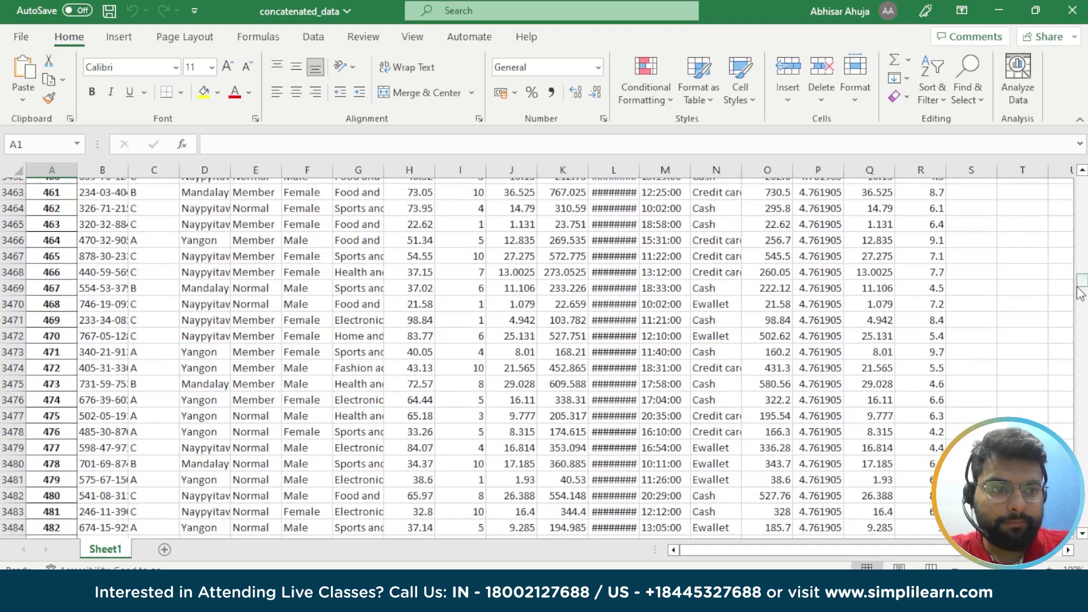
{"action": "left_click_drag", "start_coordinate": [1083, 285], "coordinate": [1082, 510]}
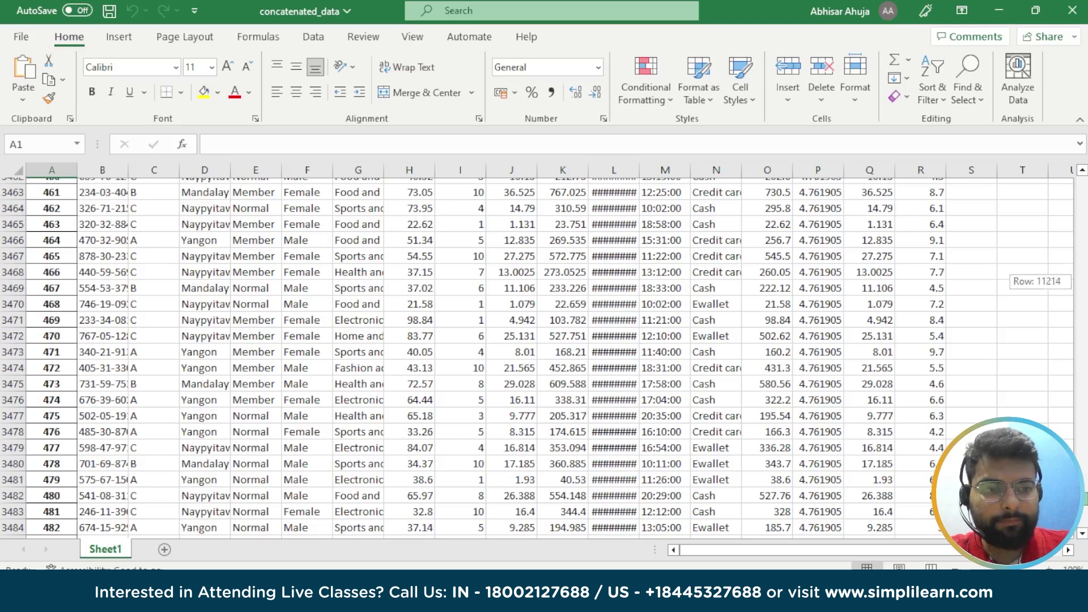
{"action": "scroll", "coordinate": [147, 340], "scroll_direction": "down", "scroll_amount": 8}
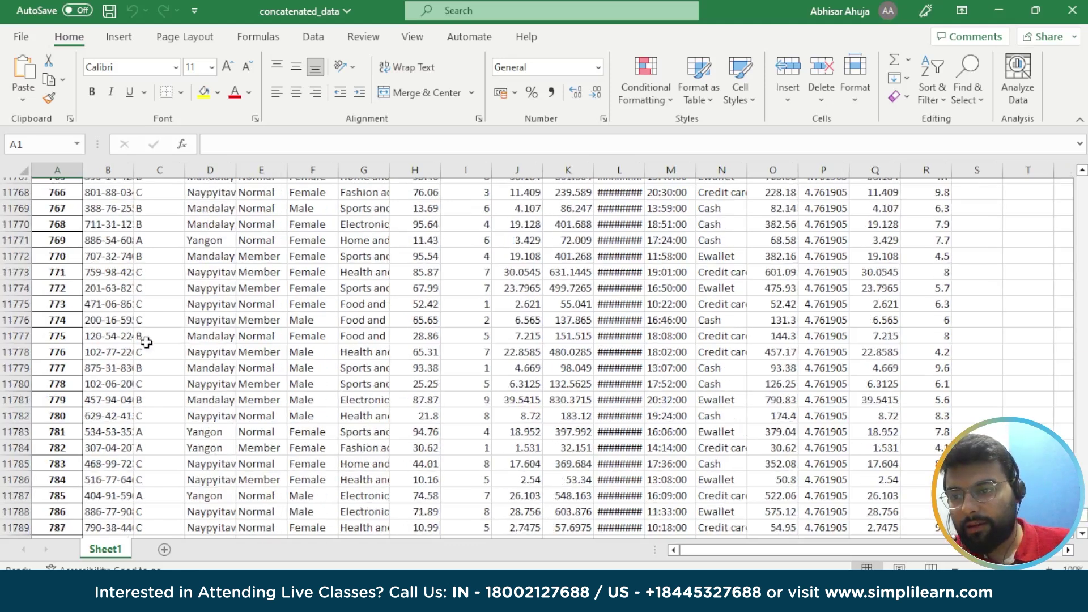
{"action": "scroll", "coordinate": [147, 340], "scroll_direction": "down", "scroll_amount": 11}
{"action": "scroll", "coordinate": [148, 340], "scroll_direction": "down", "scroll_amount": 12}
{"action": "scroll", "coordinate": [173, 328], "scroll_direction": "down", "scroll_amount": 13}
{"action": "scroll", "coordinate": [172, 329], "scroll_direction": "down", "scroll_amount": 4}
{"action": "scroll", "coordinate": [175, 324], "scroll_direction": "down", "scroll_amount": 6}
{"action": "scroll", "coordinate": [181, 320], "scroll_direction": "down", "scroll_amount": 7}
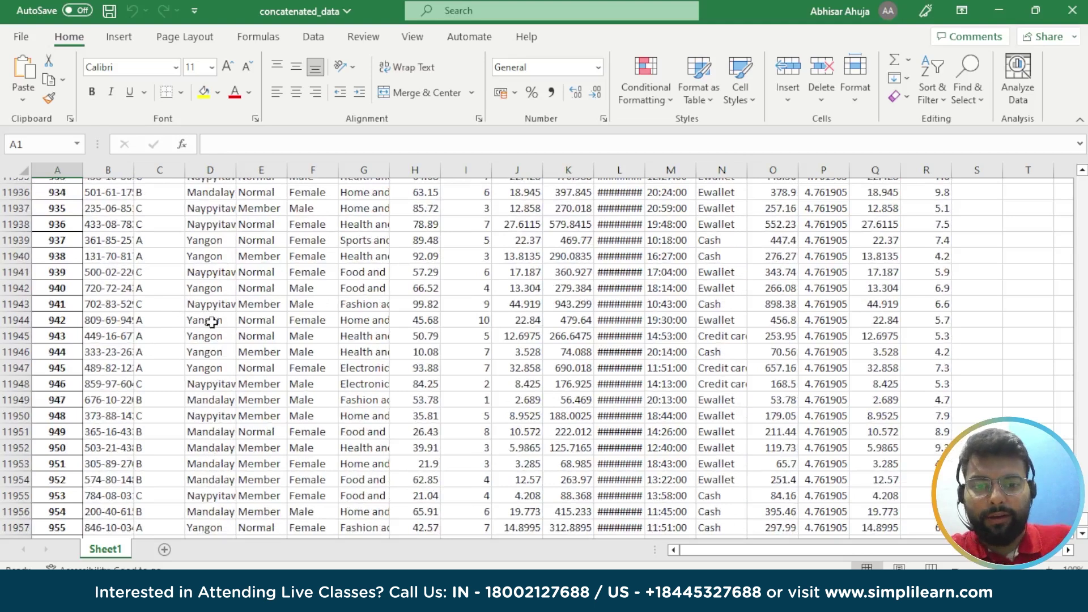
{"action": "key", "text": "alt+Tab"}
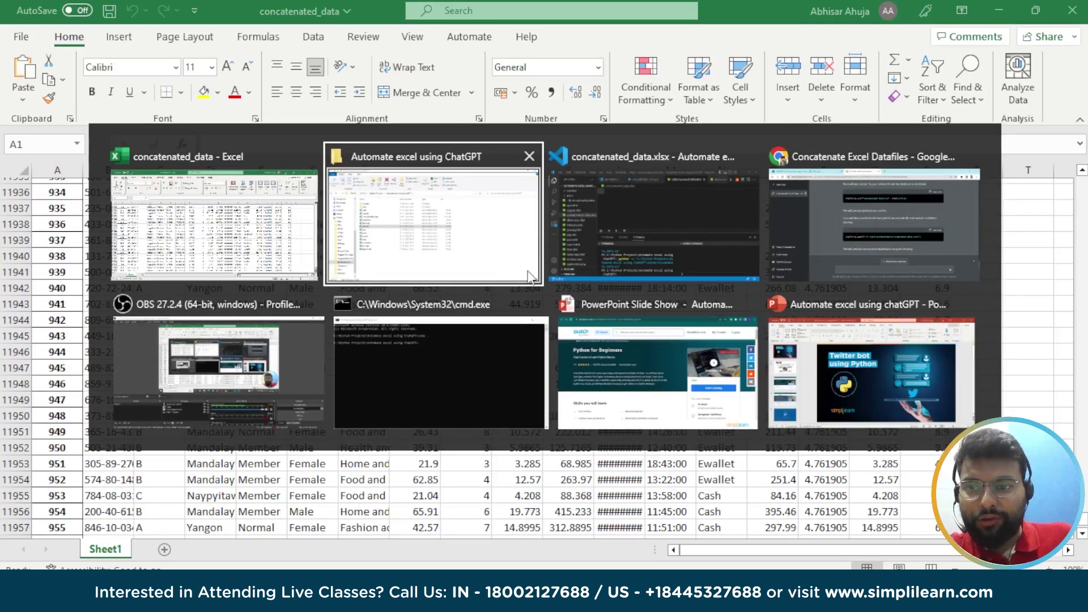
Scroll through the Concatenate Excel Data conversation to review the to_excel and to_csv save options
{"action": "left_click", "coordinate": [786, 222]}
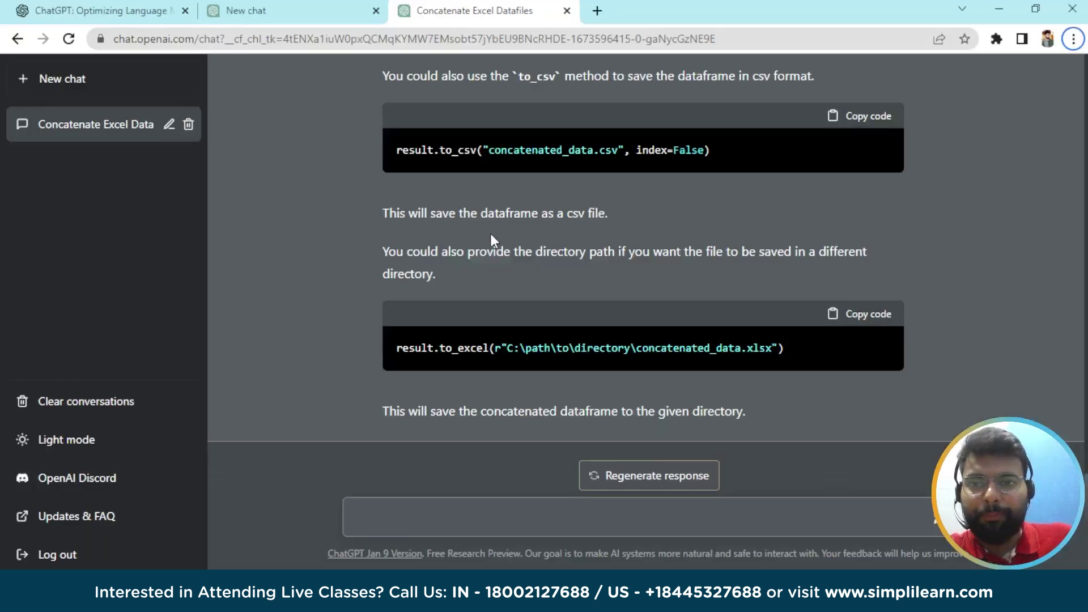
{"action": "scroll", "coordinate": [387, 237], "scroll_direction": "up", "scroll_amount": 3}
{"action": "scroll", "coordinate": [382, 236], "scroll_direction": "up", "scroll_amount": 3}
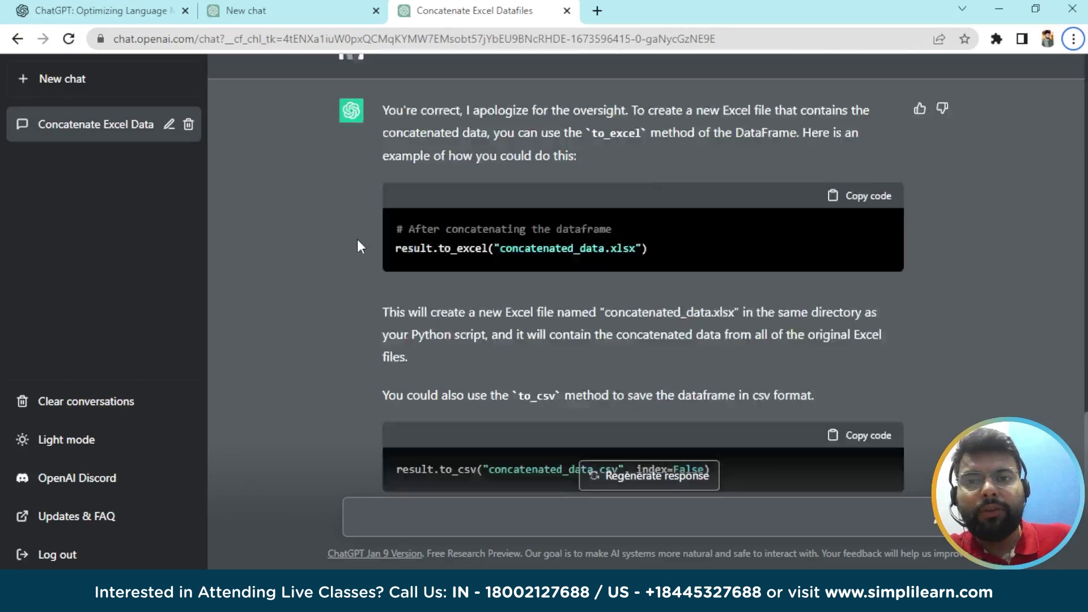
{"action": "scroll", "coordinate": [357, 240], "scroll_direction": "up", "scroll_amount": 2}
{"action": "scroll", "coordinate": [352, 239], "scroll_direction": "up", "scroll_amount": 5}
{"action": "scroll", "coordinate": [352, 234], "scroll_direction": "up", "scroll_amount": 3}
{"action": "scroll", "coordinate": [352, 235], "scroll_direction": "up", "scroll_amount": 5}
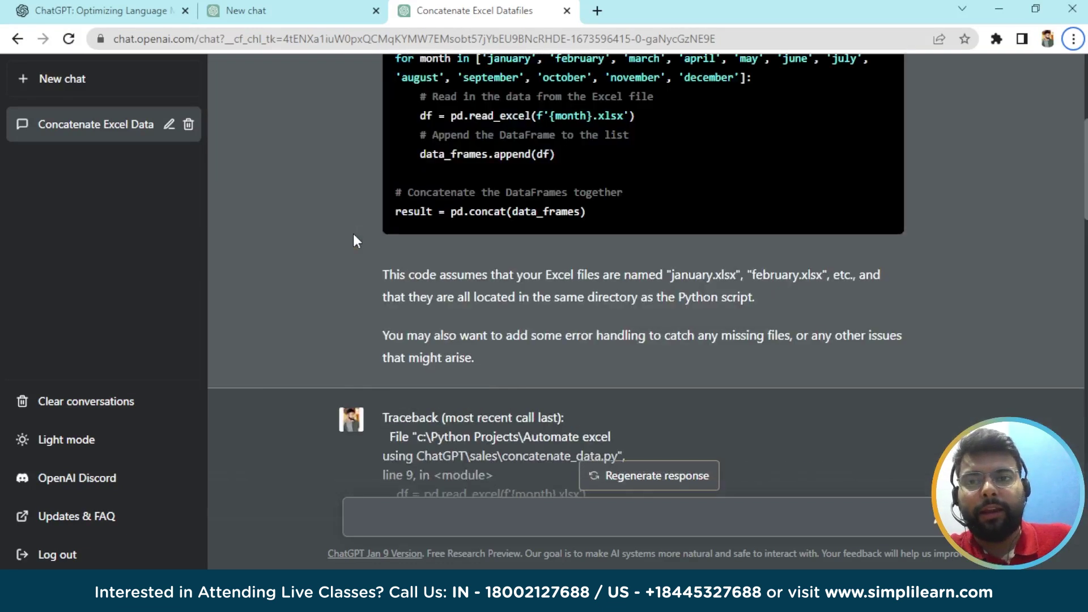
{"action": "scroll", "coordinate": [352, 235], "scroll_direction": "up", "scroll_amount": 5}
{"action": "scroll", "coordinate": [352, 240], "scroll_direction": "down", "scroll_amount": 10}
{"action": "scroll", "coordinate": [331, 288], "scroll_direction": "down", "scroll_amount": 5}
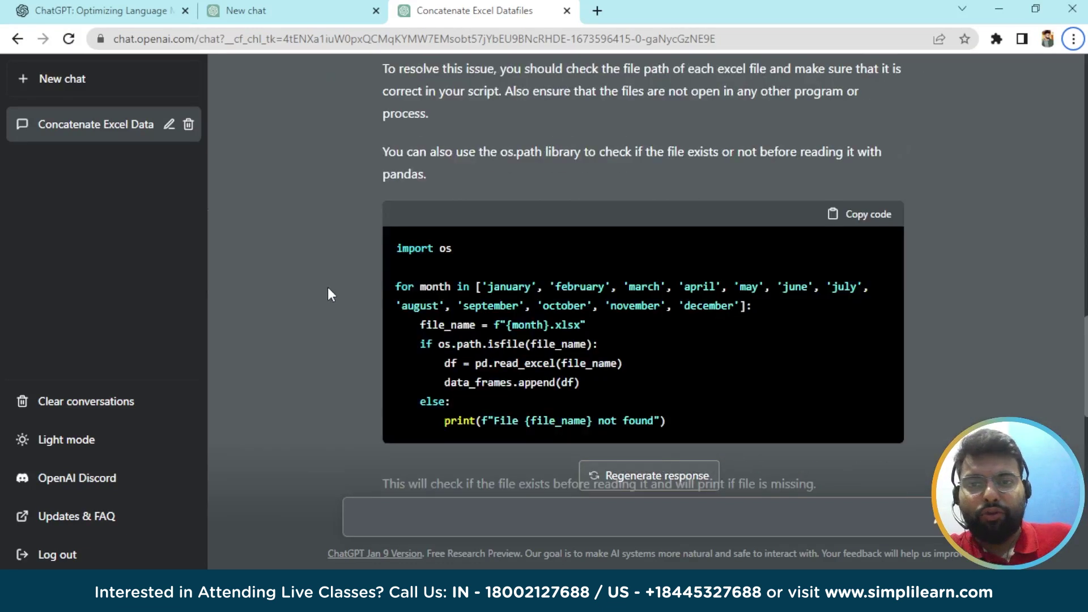
{"action": "scroll", "coordinate": [331, 294], "scroll_direction": "down", "scroll_amount": 5}
{"action": "scroll", "coordinate": [335, 297], "scroll_direction": "down", "scroll_amount": 2}
{"action": "scroll", "coordinate": [337, 300], "scroll_direction": "down", "scroll_amount": 5}
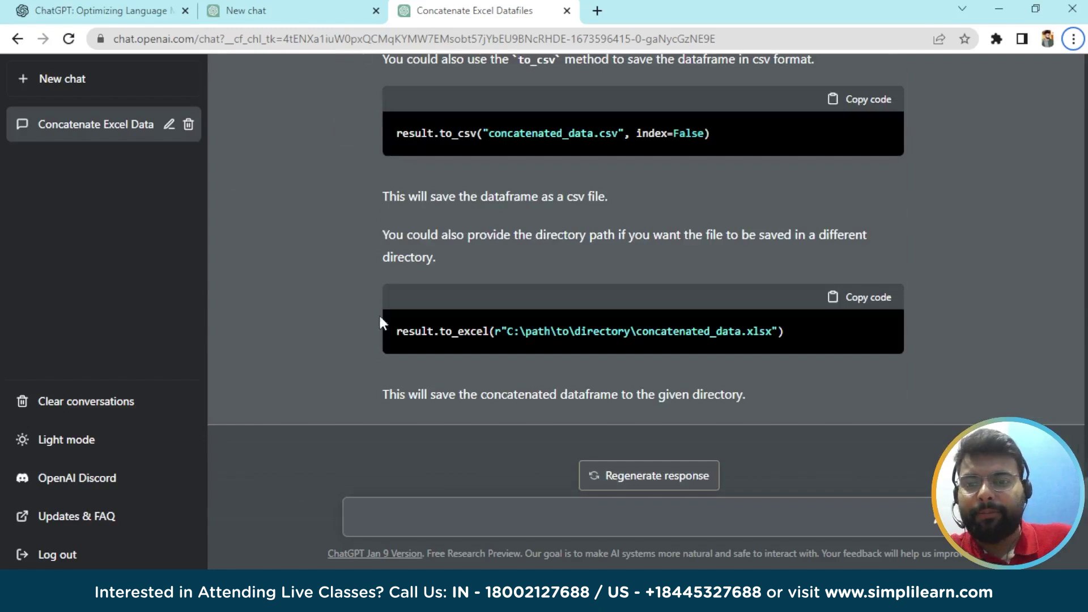
{"action": "scroll", "coordinate": [344, 283], "scroll_direction": "up", "scroll_amount": 10}
{"action": "scroll", "coordinate": [343, 283], "scroll_direction": "up", "scroll_amount": 5}
{"action": "scroll", "coordinate": [351, 296], "scroll_direction": "down", "scroll_amount": 4}
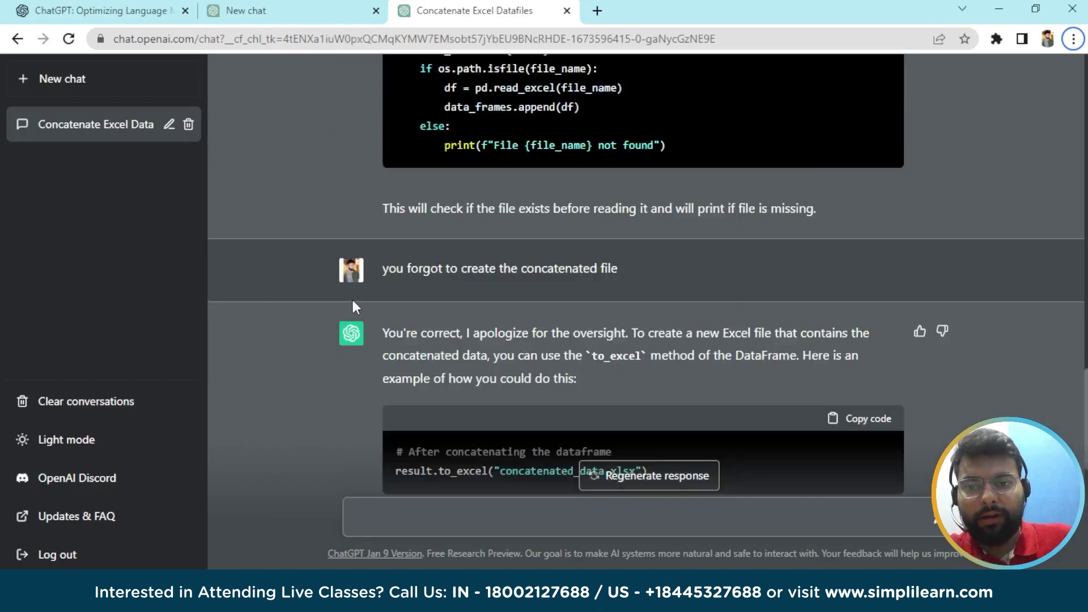
{"action": "scroll", "coordinate": [353, 293], "scroll_direction": "up", "scroll_amount": 6}
{"action": "scroll", "coordinate": [351, 295], "scroll_direction": "down", "scroll_amount": 5}
{"action": "scroll", "coordinate": [338, 299], "scroll_direction": "down", "scroll_amount": 5}
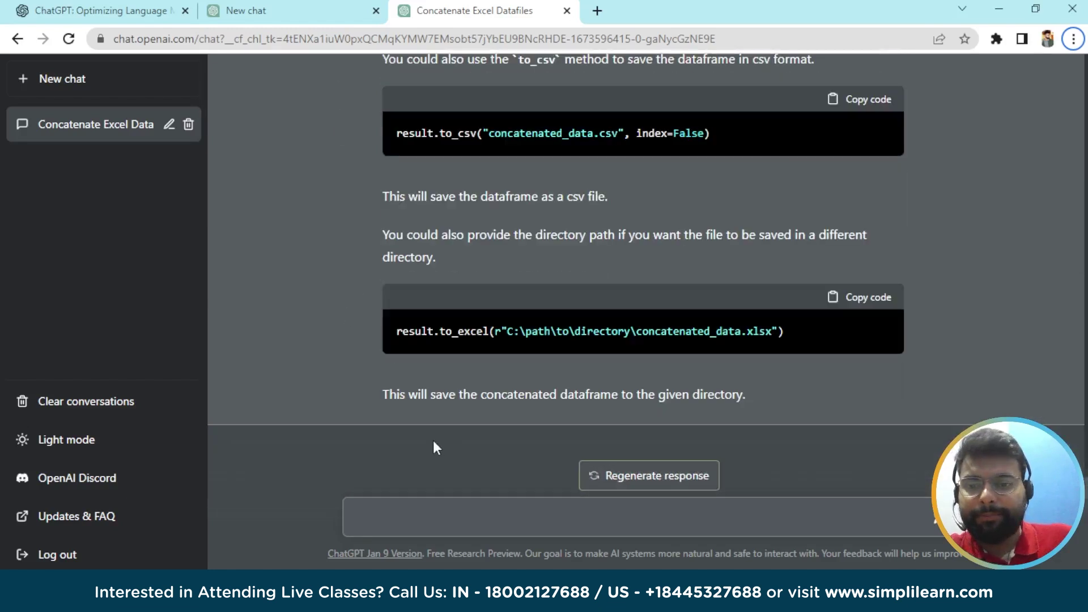
{"action": "key", "text": "alt+Tab"}
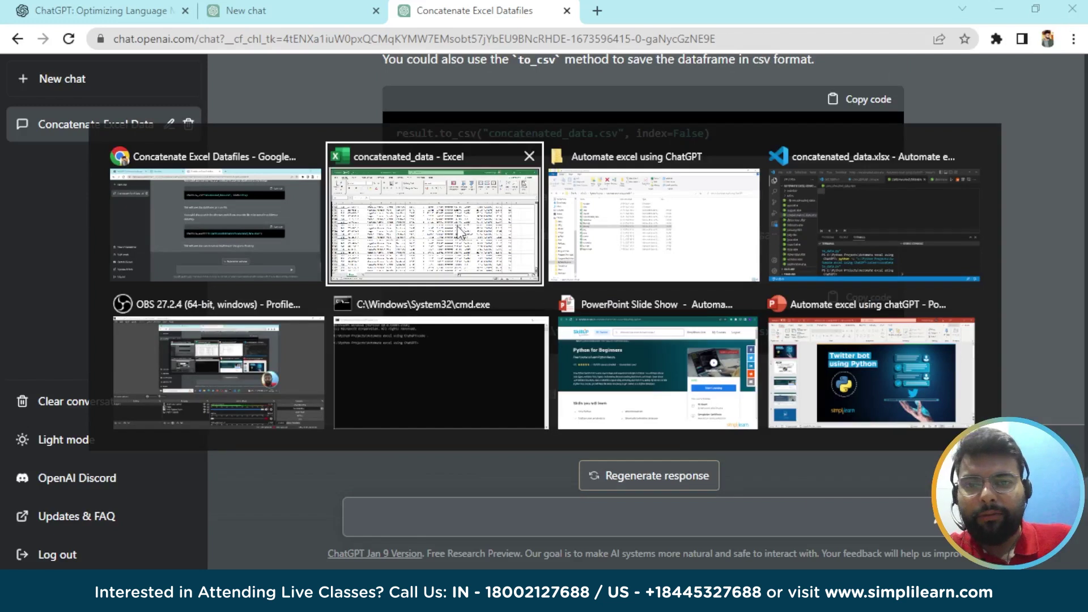
Reopen concatenated_data in Excel from the Automate excel using ChatGPT folder
{"action": "left_click", "coordinate": [623, 244]}
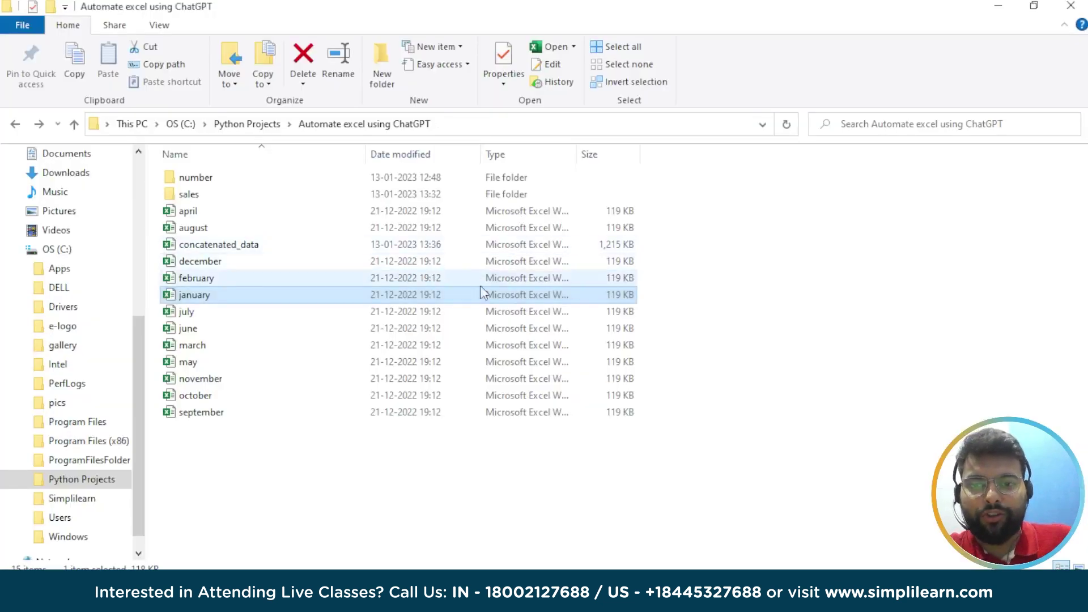
{"action": "key", "text": "alt+Tab"}
{"action": "key", "text": "alt+Tab"}
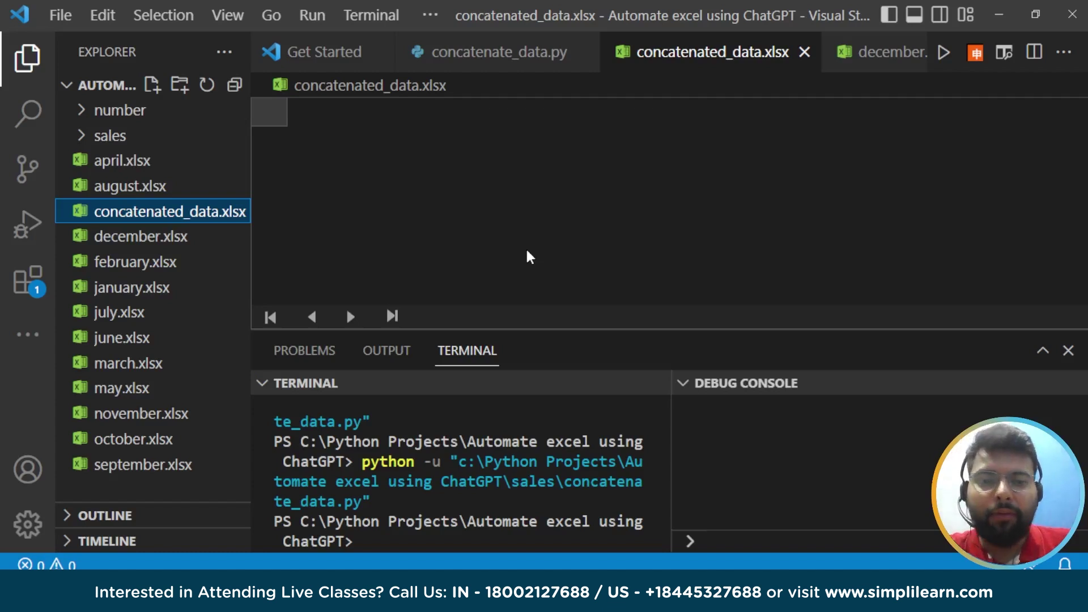
{"action": "key", "text": "alt+Tab"}
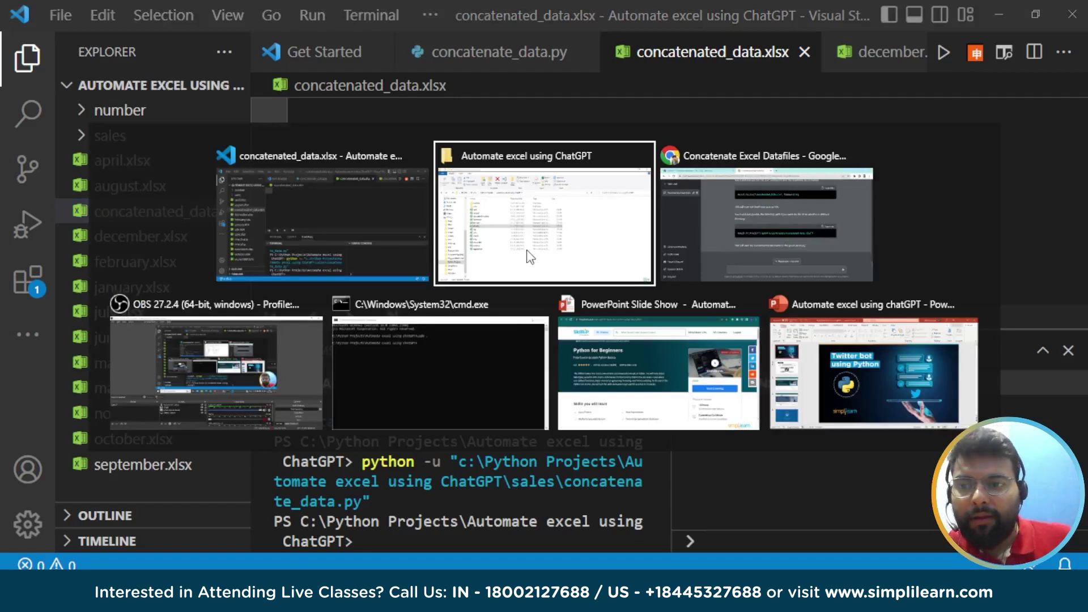
{"action": "left_click", "coordinate": [530, 258]}
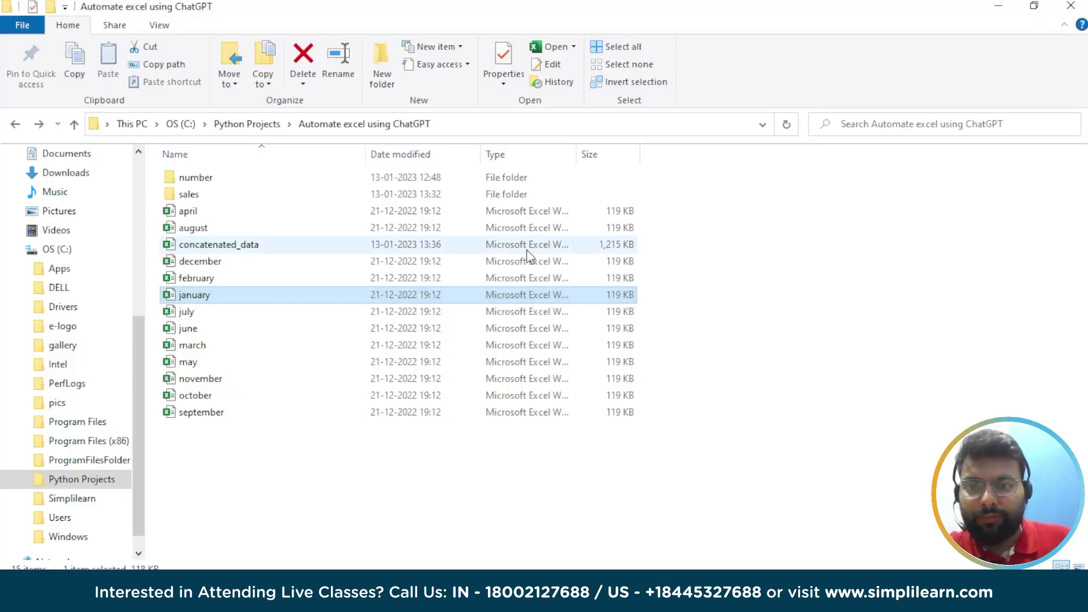
{"action": "double_click", "coordinate": [272, 243]}
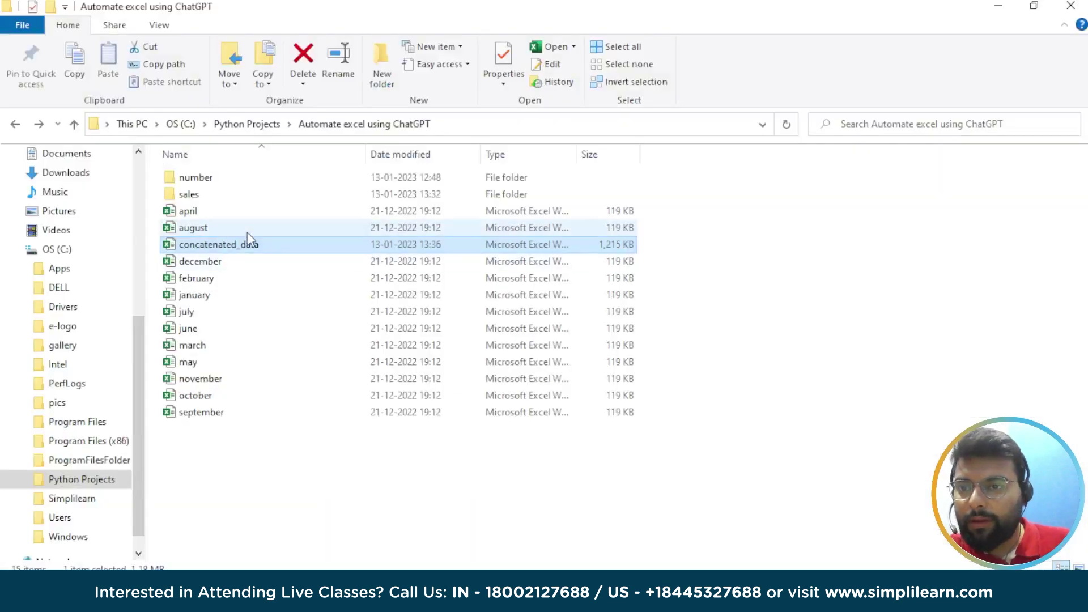
Open the august workbook and scroll through its sales rows
{"action": "left_click", "coordinate": [248, 228]}
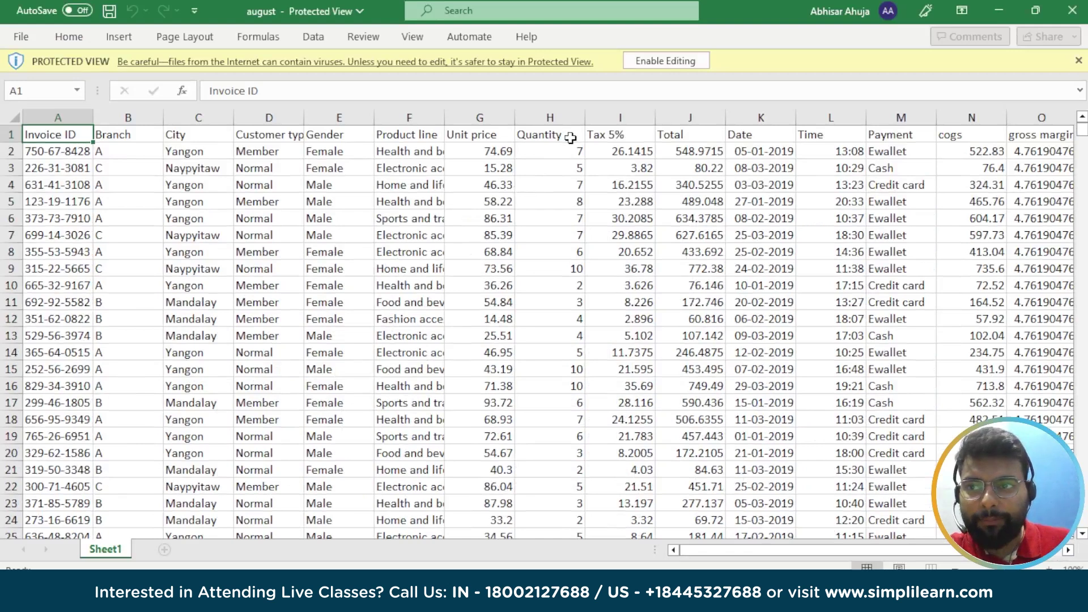
{"action": "scroll", "coordinate": [567, 233], "scroll_direction": "down", "scroll_amount": 4}
{"action": "scroll", "coordinate": [561, 236], "scroll_direction": "down", "scroll_amount": 7}
{"action": "scroll", "coordinate": [561, 235], "scroll_direction": "down", "scroll_amount": 7}
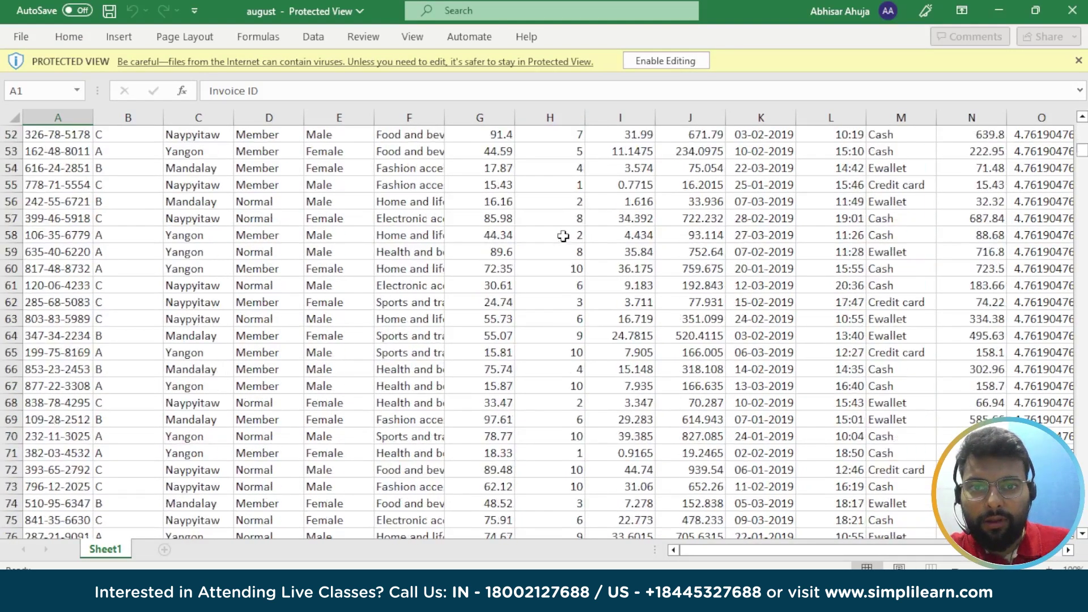
{"action": "scroll", "coordinate": [559, 236], "scroll_direction": "down", "scroll_amount": 10}
{"action": "scroll", "coordinate": [555, 240], "scroll_direction": "down", "scroll_amount": 12}
{"action": "scroll", "coordinate": [547, 250], "scroll_direction": "down", "scroll_amount": 11}
{"action": "scroll", "coordinate": [546, 252], "scroll_direction": "down", "scroll_amount": 8}
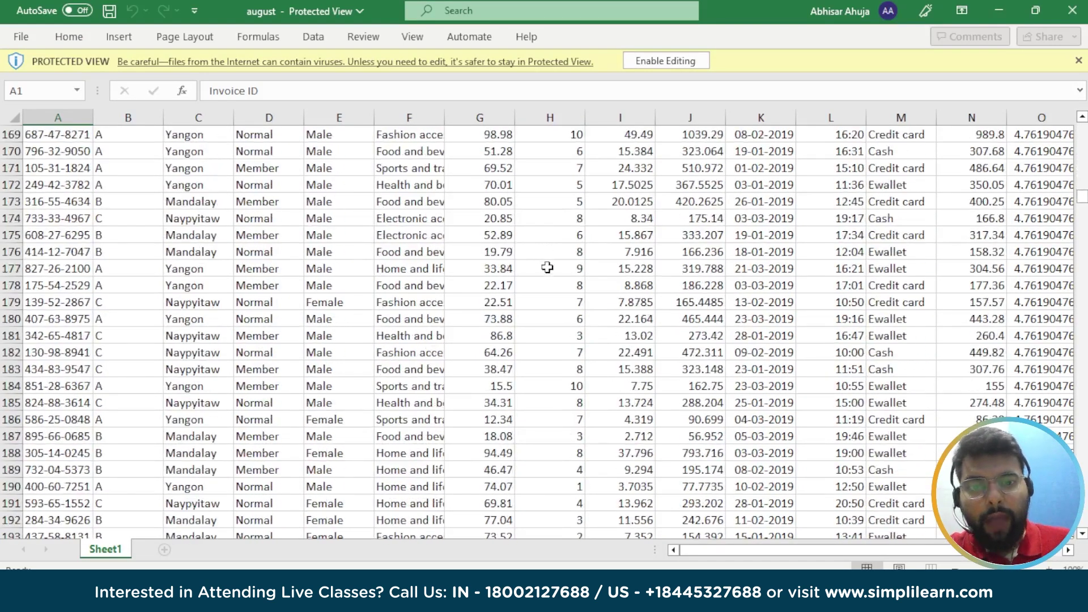
{"action": "scroll", "coordinate": [547, 261], "scroll_direction": "down", "scroll_amount": 4}
{"action": "scroll", "coordinate": [547, 267], "scroll_direction": "down", "scroll_amount": 7}
{"action": "scroll", "coordinate": [544, 275], "scroll_direction": "down", "scroll_amount": 8}
{"action": "scroll", "coordinate": [542, 278], "scroll_direction": "down", "scroll_amount": 10}
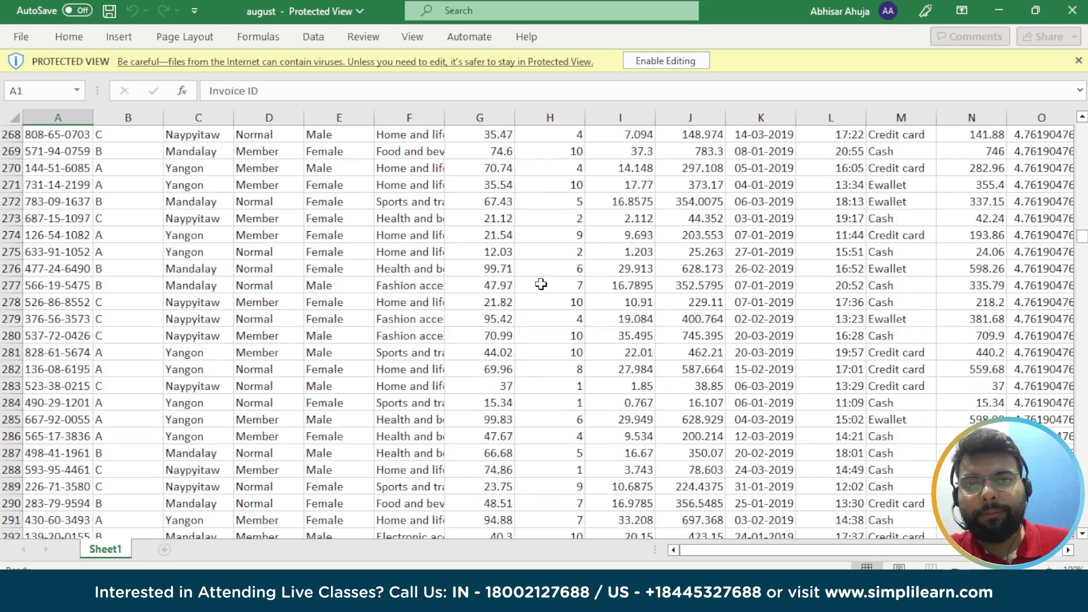
{"action": "scroll", "coordinate": [539, 286], "scroll_direction": "down", "scroll_amount": 9}
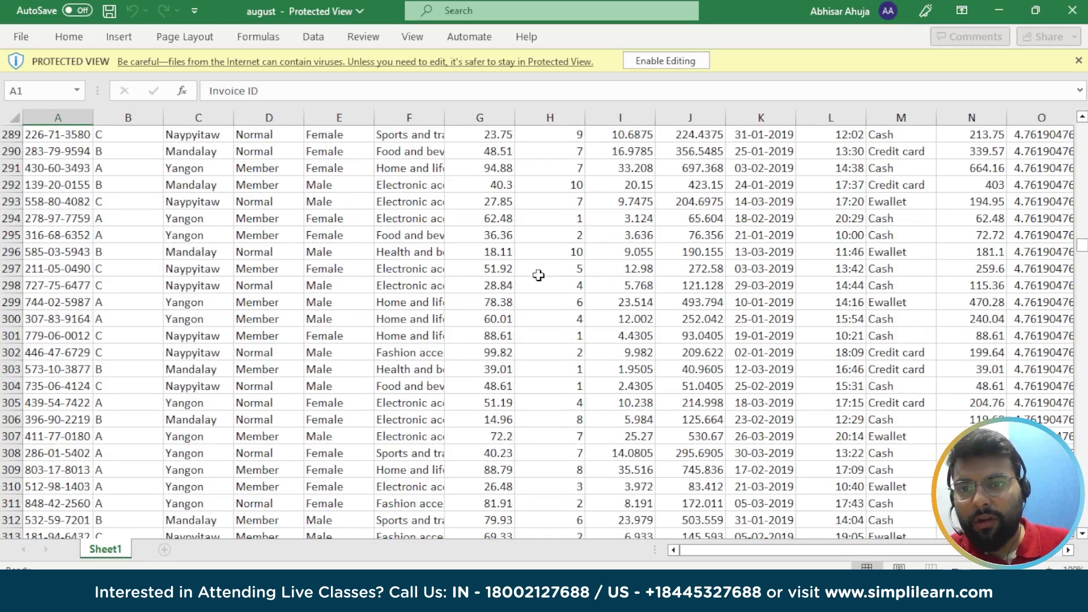
{"action": "scroll", "coordinate": [537, 258], "scroll_direction": "up", "scroll_amount": 4}
{"action": "scroll", "coordinate": [539, 250], "scroll_direction": "up", "scroll_amount": 6}
{"action": "scroll", "coordinate": [547, 232], "scroll_direction": "up", "scroll_amount": 5}
{"action": "scroll", "coordinate": [561, 215], "scroll_direction": "up", "scroll_amount": 7}
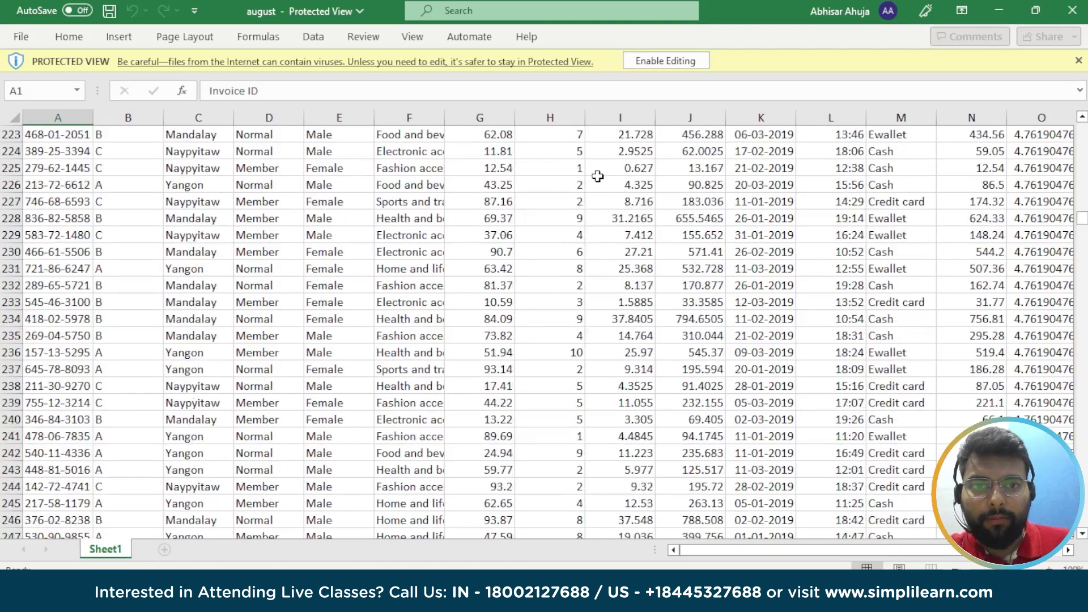
{"action": "scroll", "coordinate": [575, 187], "scroll_direction": "up", "scroll_amount": 20}
{"action": "scroll", "coordinate": [577, 183], "scroll_direction": "up", "scroll_amount": 11}
{"action": "scroll", "coordinate": [572, 187], "scroll_direction": "up", "scroll_amount": 20}
{"action": "scroll", "coordinate": [571, 189], "scroll_direction": "up", "scroll_amount": 16}
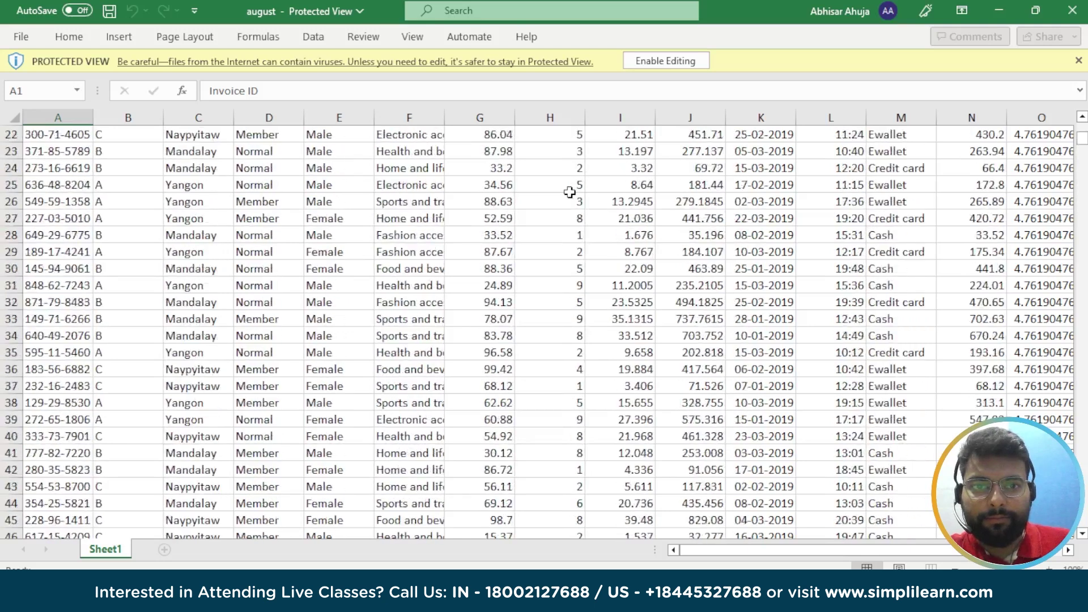
{"action": "scroll", "coordinate": [569, 191], "scroll_direction": "up", "scroll_amount": 7}
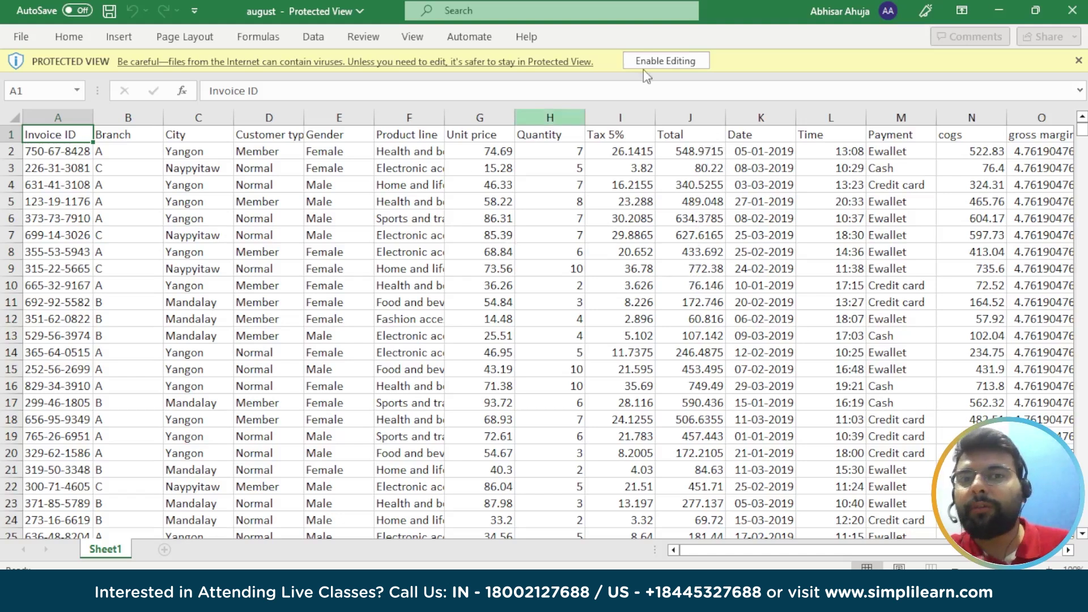
Enable editing in august and scroll to its last data row, 1001
{"action": "left_click", "coordinate": [665, 60]}
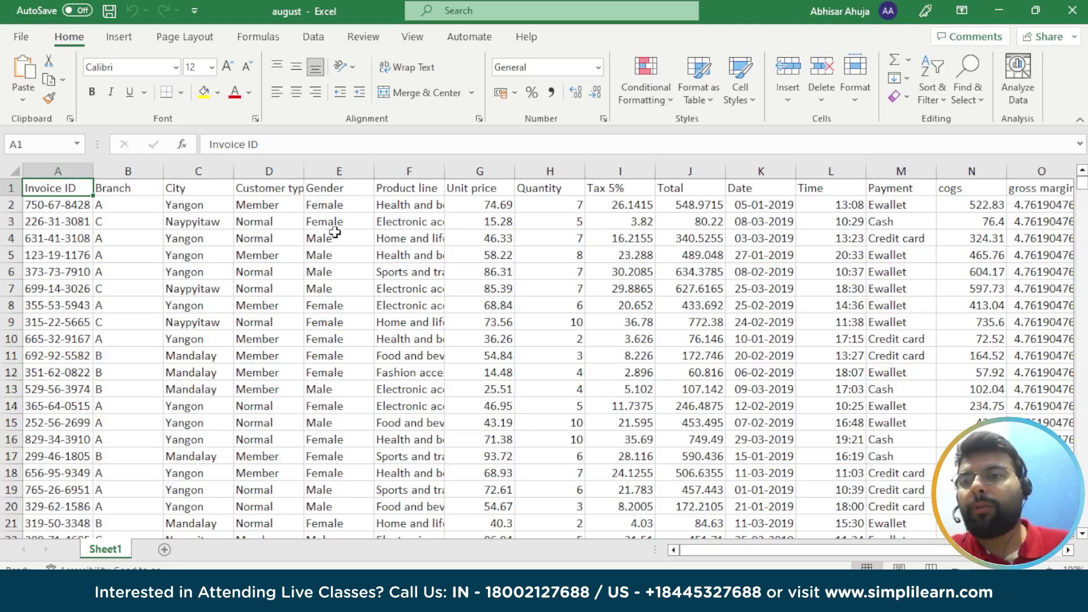
{"action": "scroll", "coordinate": [385, 237], "scroll_direction": "down", "scroll_amount": 6}
{"action": "scroll", "coordinate": [385, 237], "scroll_direction": "down", "scroll_amount": 8}
{"action": "scroll", "coordinate": [510, 355], "scroll_direction": "down", "scroll_amount": 17}
{"action": "scroll", "coordinate": [532, 318], "scroll_direction": "down", "scroll_amount": 6}
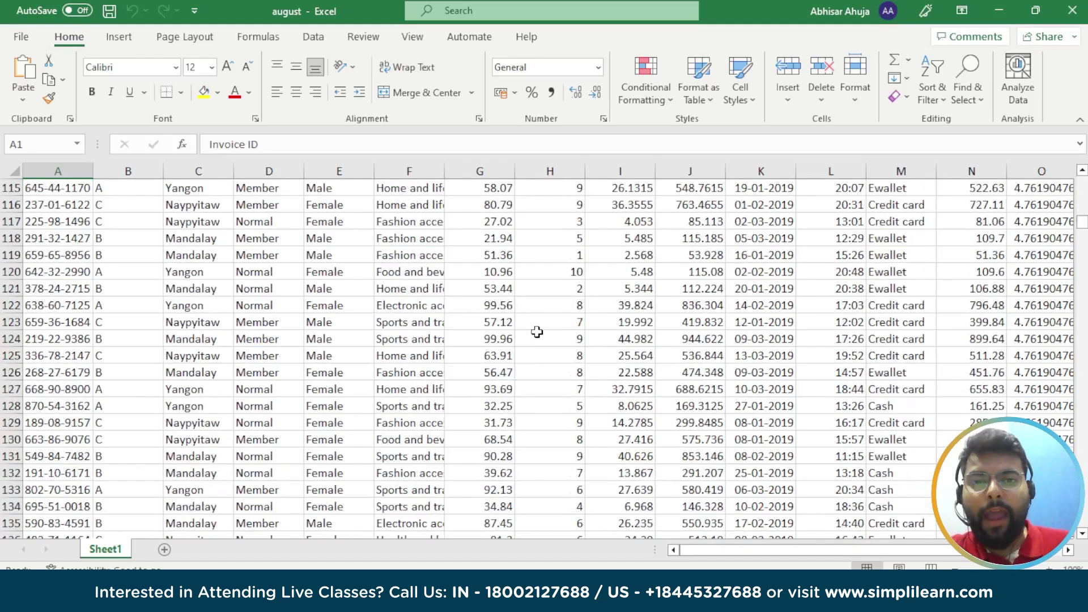
{"action": "scroll", "coordinate": [534, 330], "scroll_direction": "down", "scroll_amount": 17}
{"action": "scroll", "coordinate": [525, 381], "scroll_direction": "down", "scroll_amount": 11}
{"action": "scroll", "coordinate": [505, 381], "scroll_direction": "down", "scroll_amount": 12}
{"action": "scroll", "coordinate": [493, 408], "scroll_direction": "down", "scroll_amount": 13}
{"action": "scroll", "coordinate": [487, 419], "scroll_direction": "down", "scroll_amount": 17}
{"action": "scroll", "coordinate": [496, 416], "scroll_direction": "down", "scroll_amount": 6}
{"action": "scroll", "coordinate": [576, 430], "scroll_direction": "down", "scroll_amount": 3}
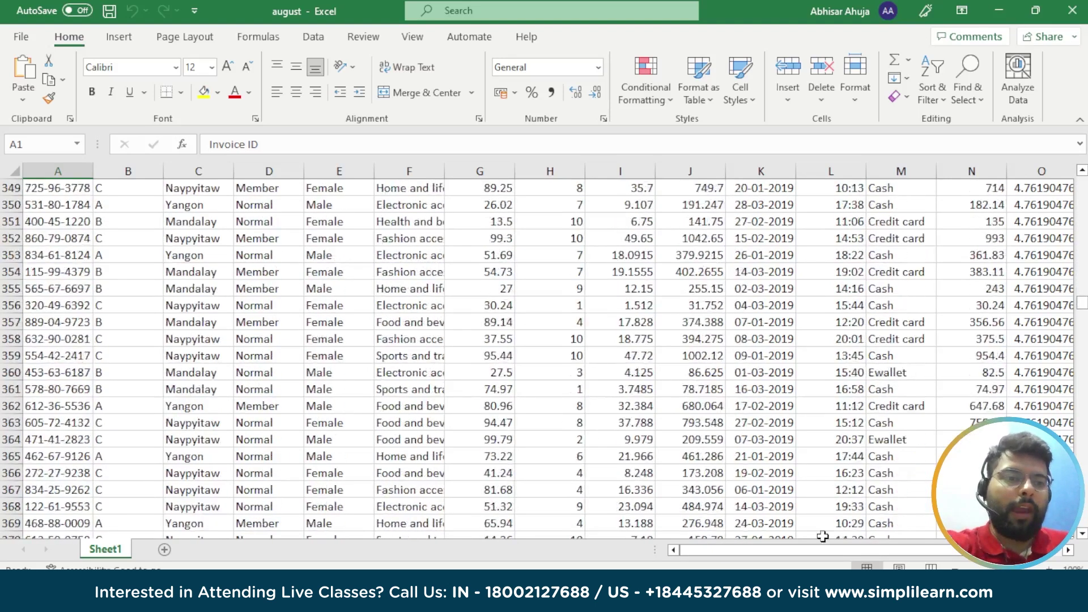
{"action": "scroll", "coordinate": [577, 430], "scroll_direction": "down", "scroll_amount": 1}
{"action": "left_click_drag", "start_coordinate": [1082, 306], "coordinate": [1084, 522]}
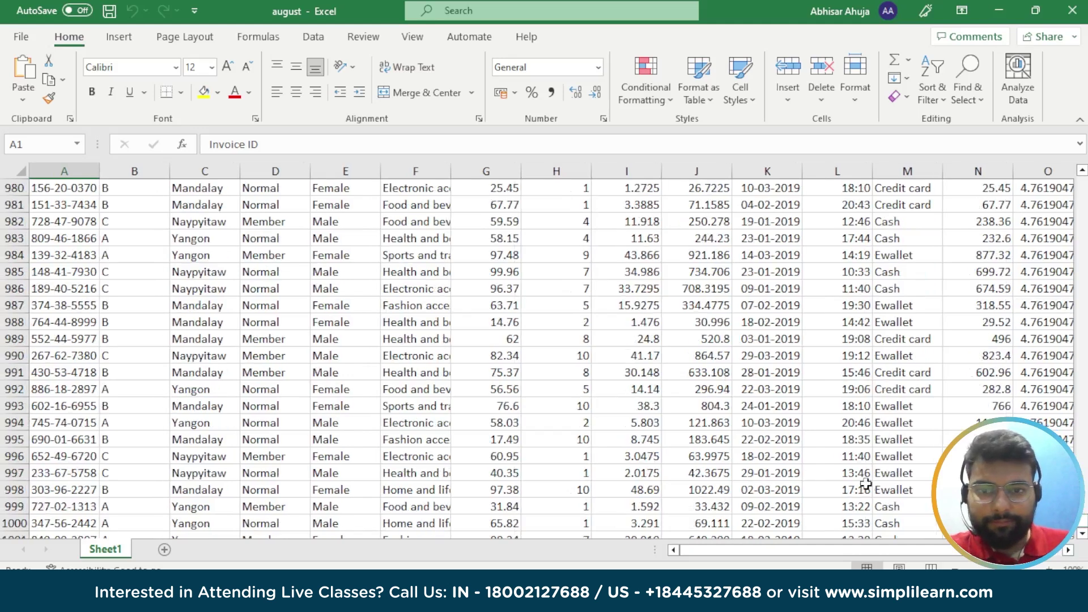
{"action": "scroll", "coordinate": [662, 425], "scroll_direction": "down", "scroll_amount": 8}
{"action": "scroll", "coordinate": [657, 425], "scroll_direction": "up", "scroll_amount": 3}
{"action": "scroll", "coordinate": [474, 362], "scroll_direction": "up", "scroll_amount": 1}
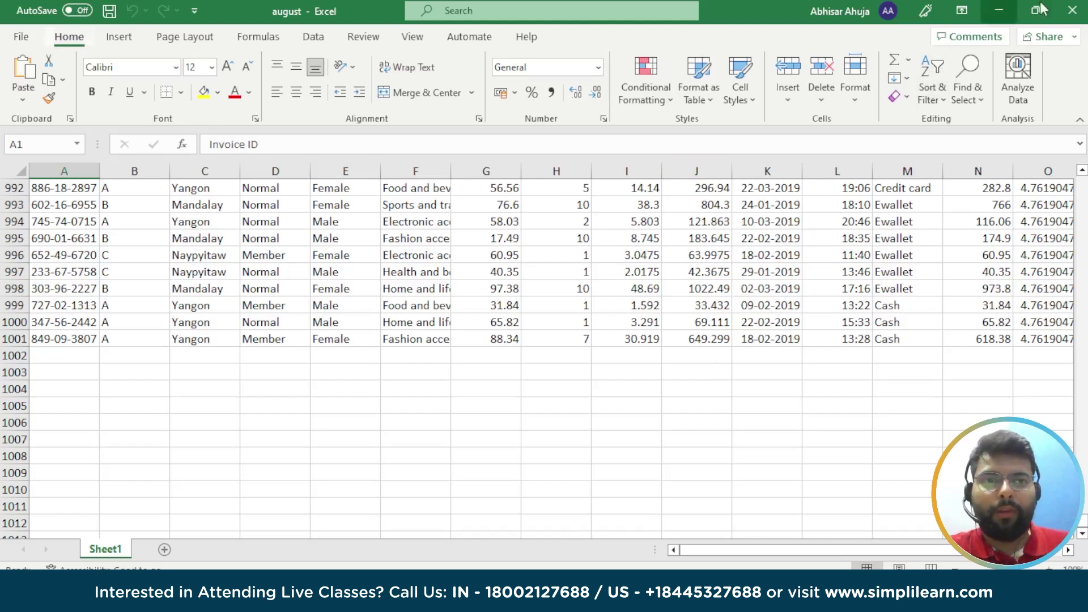
Close the august and concatenated_data workbooks and switch to the ChatGPT window
{"action": "left_click", "coordinate": [998, 10]}
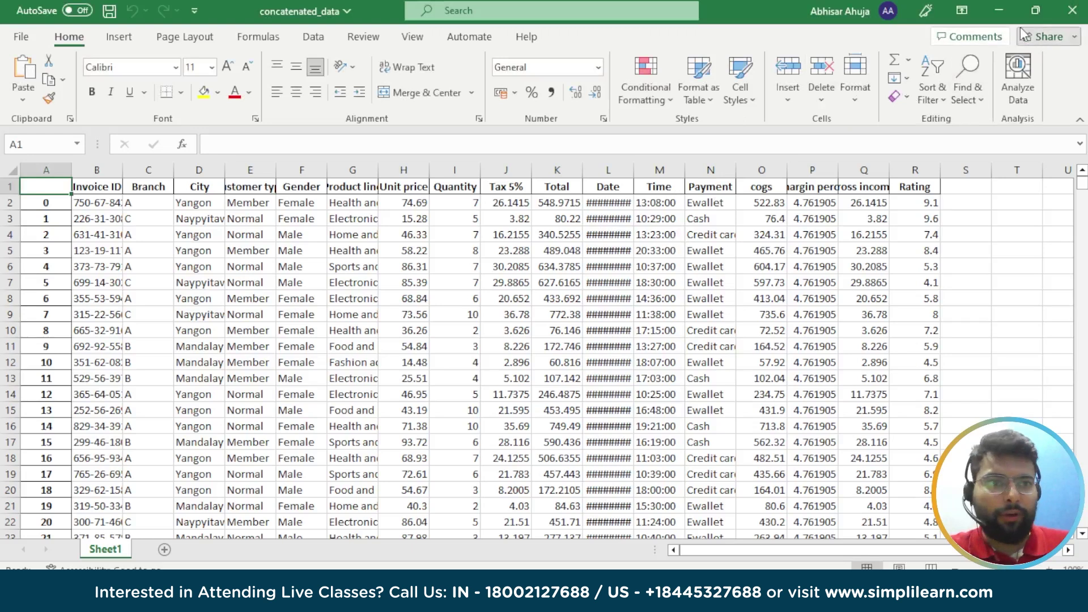
{"action": "left_click", "coordinate": [1072, 10]}
{"action": "key", "text": "alt+Tab"}
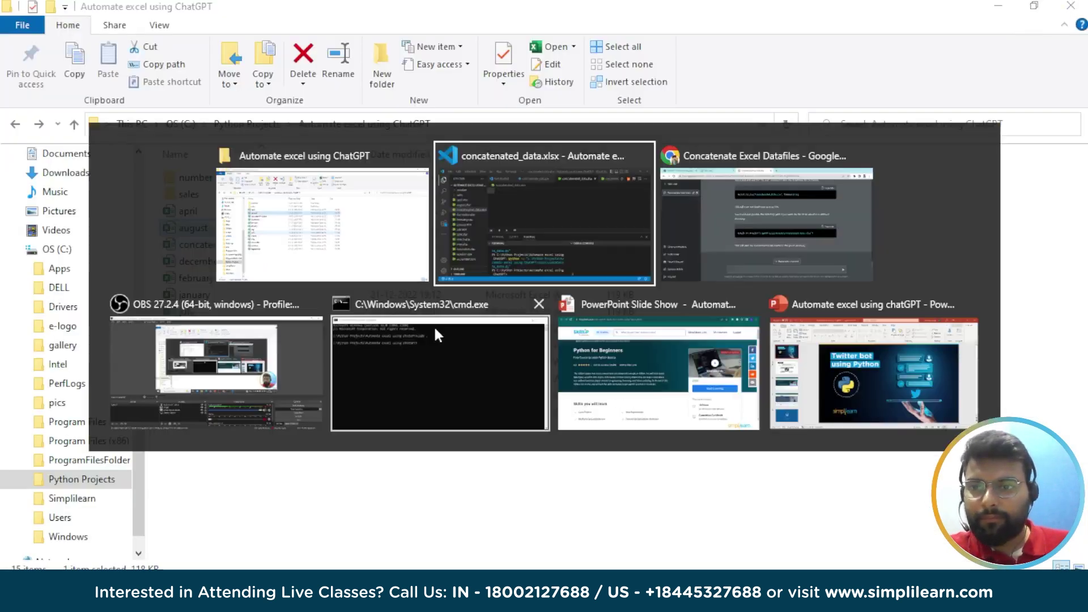
{"action": "left_click", "coordinate": [724, 252]}
Ask ChatGPT for Python putting SUM of J2:J1001 in J1002 and AVERAGE of H2:H1001 in H1002 for 12 monthly files
{"action": "left_click", "coordinate": [510, 515]}
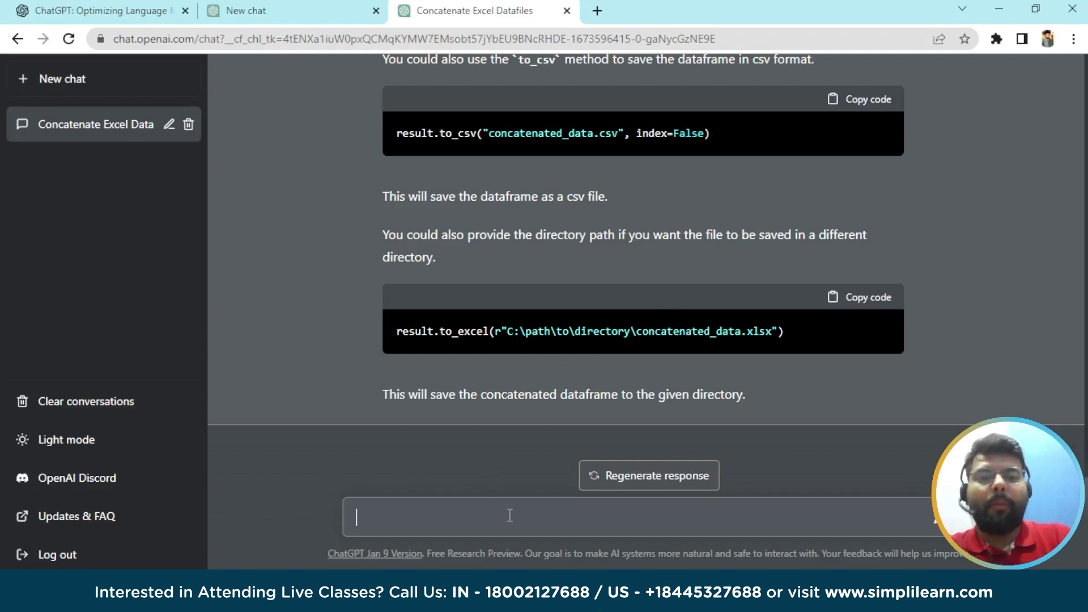
{"action": "type", "text": "I have 12 excel files named \"j"}
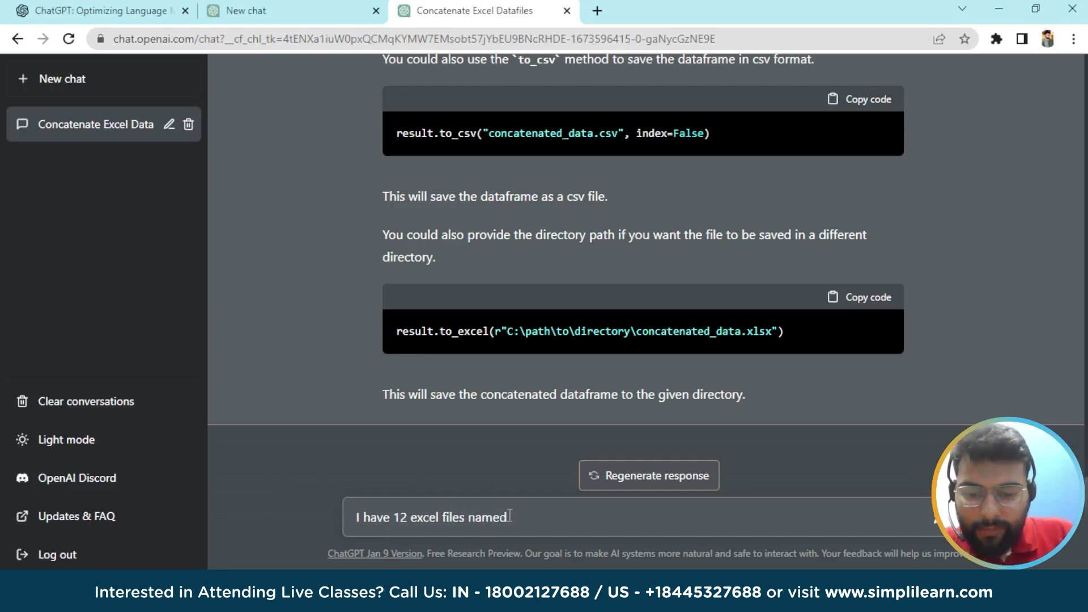
{"action": "type", "text": "anuary\" \"fe"}
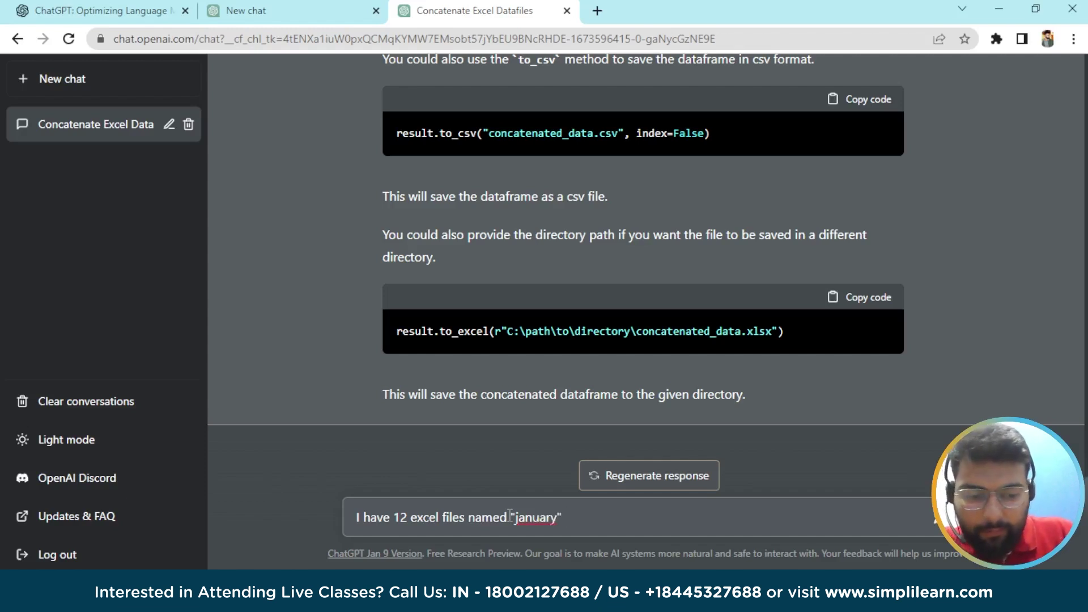
{"action": "type", "text": "bruary\" ... \""}
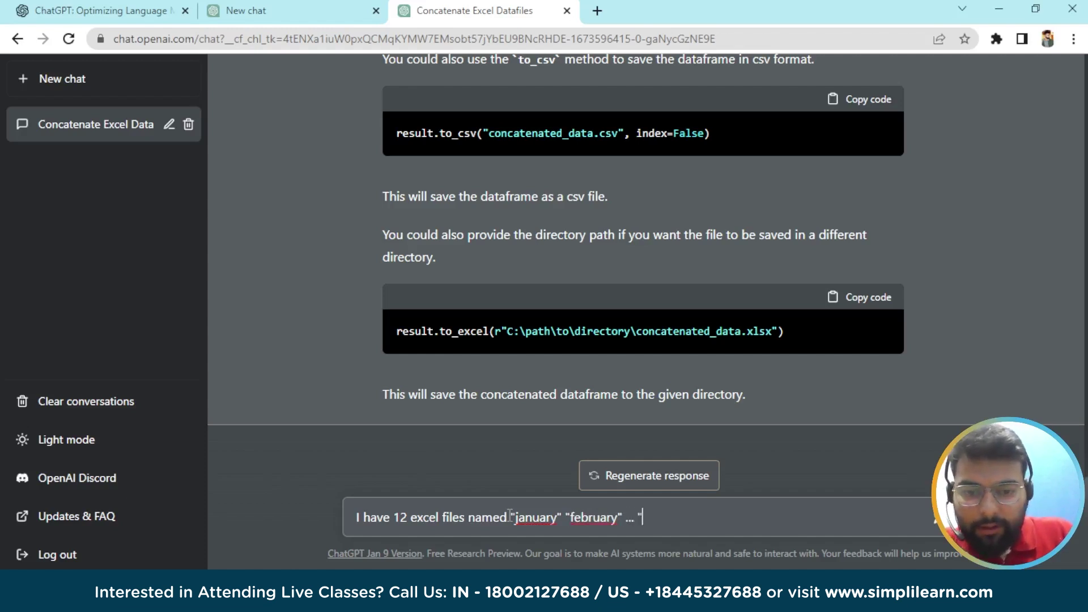
{"action": "type", "text": "december\""}
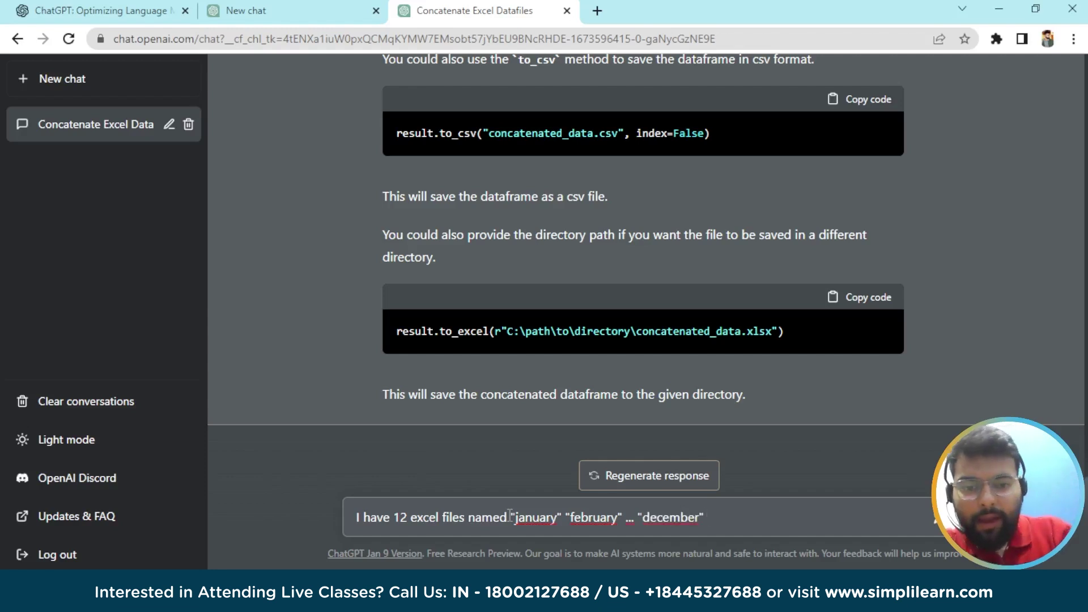
{"action": "type", "text": ". Use Python"}
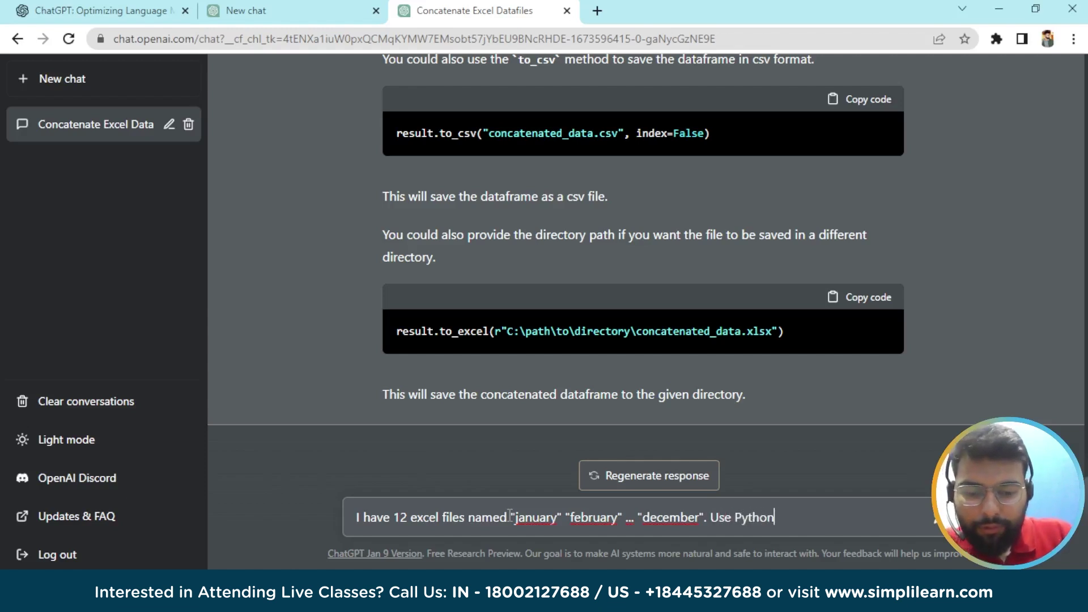
{"action": "type", "text": " to apply "}
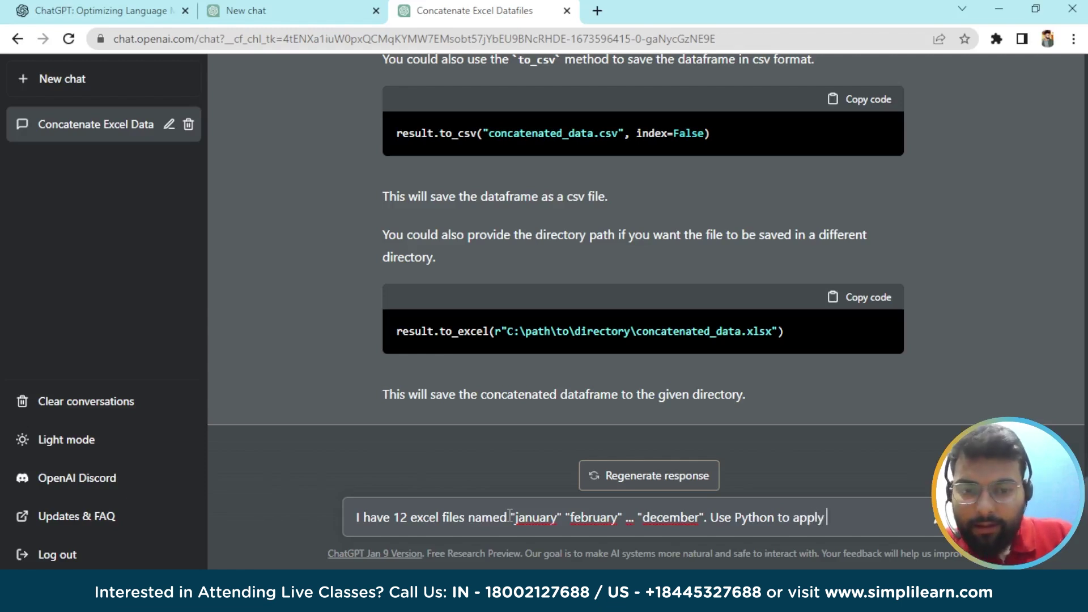
{"action": "type", "text": "the SUM formula"}
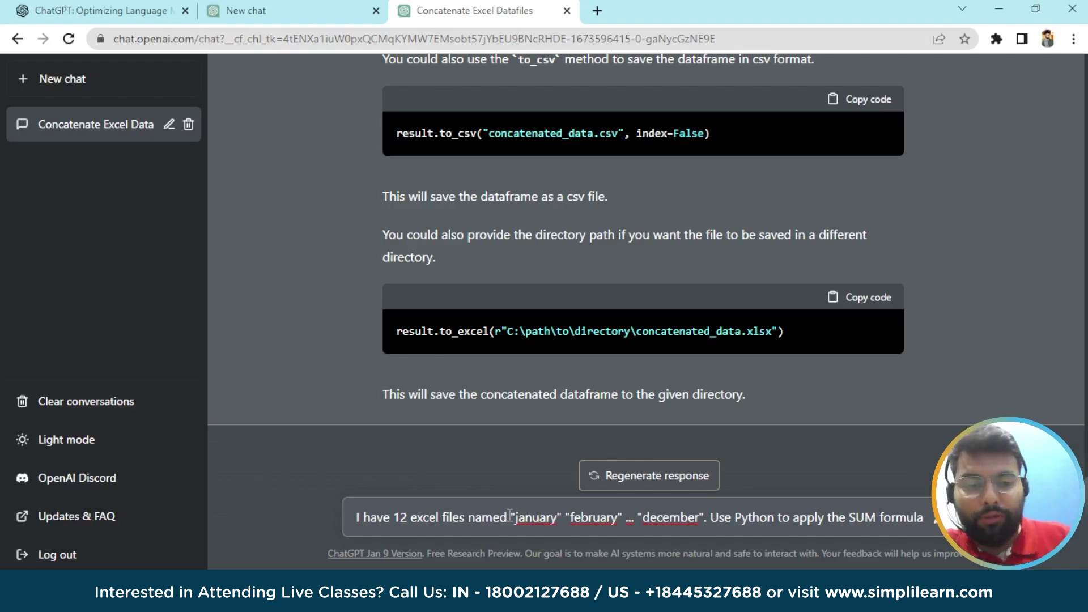
{"action": "key", "text": "alt+Tab"}
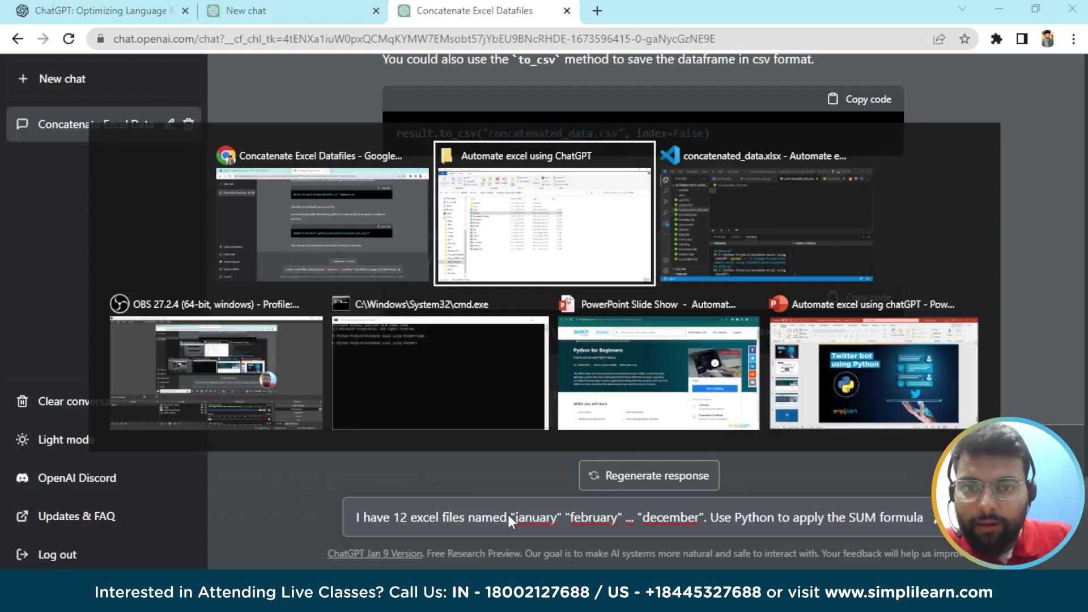
{"action": "key", "text": "alt+shift+Tab"}
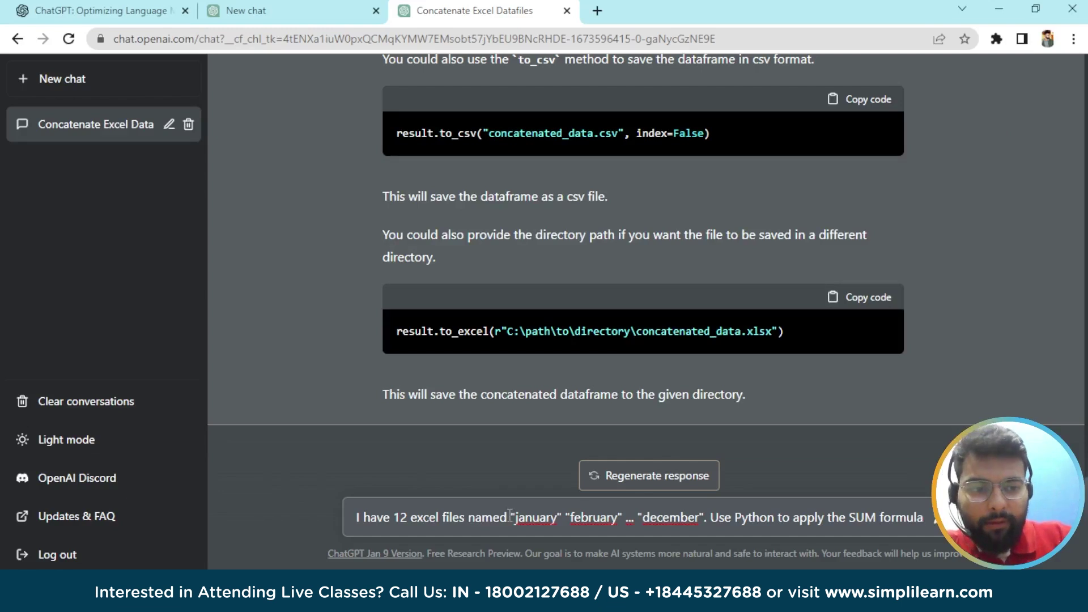
{"action": "type", "text": "from"}
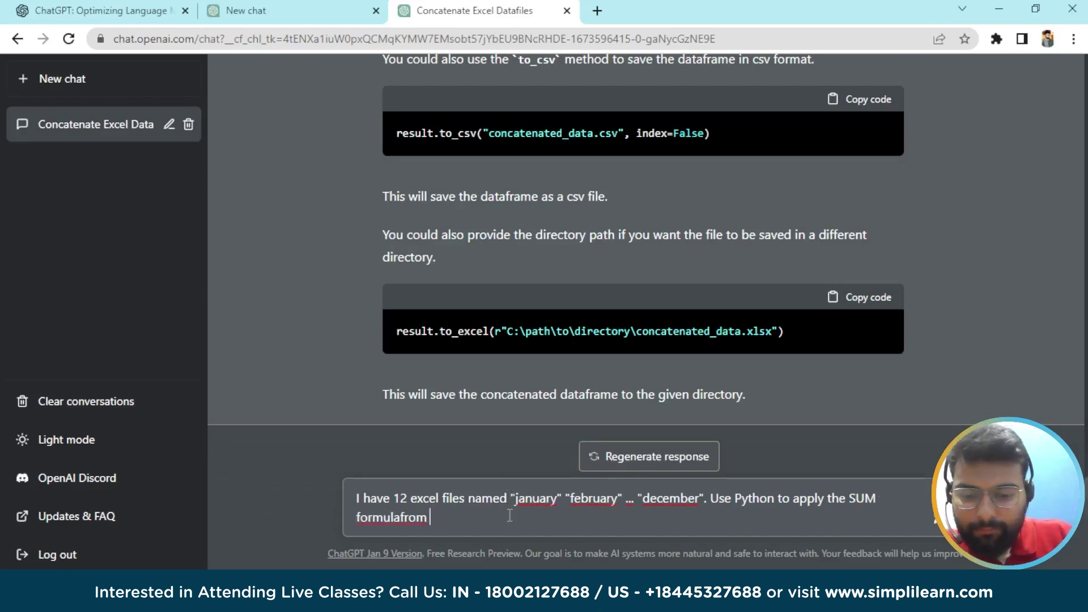
{"action": "type", "text": " J2 to"}
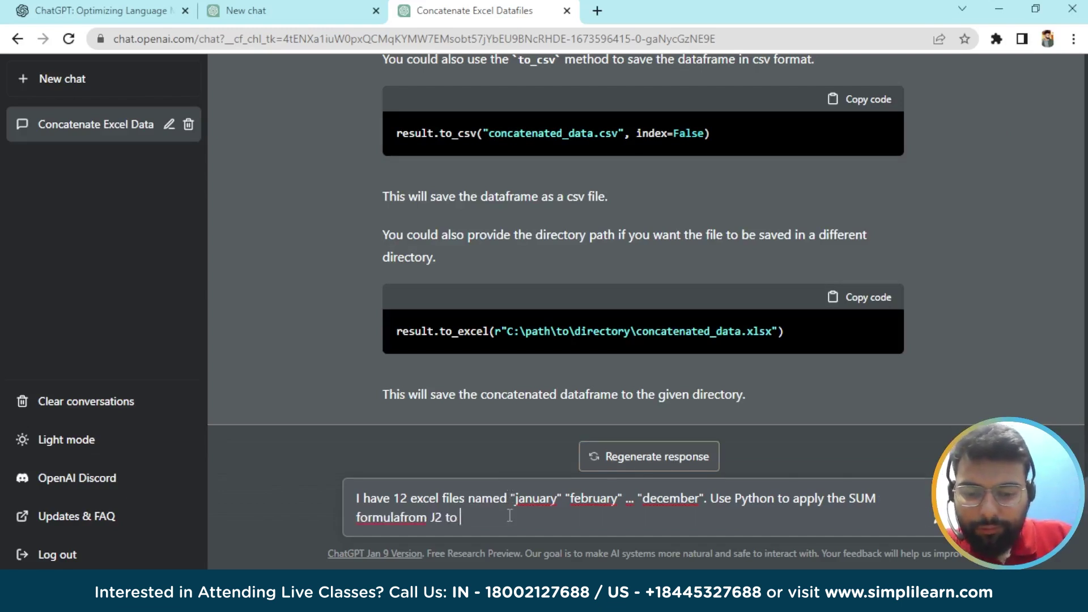
{"action": "type", "text": " J1001"}
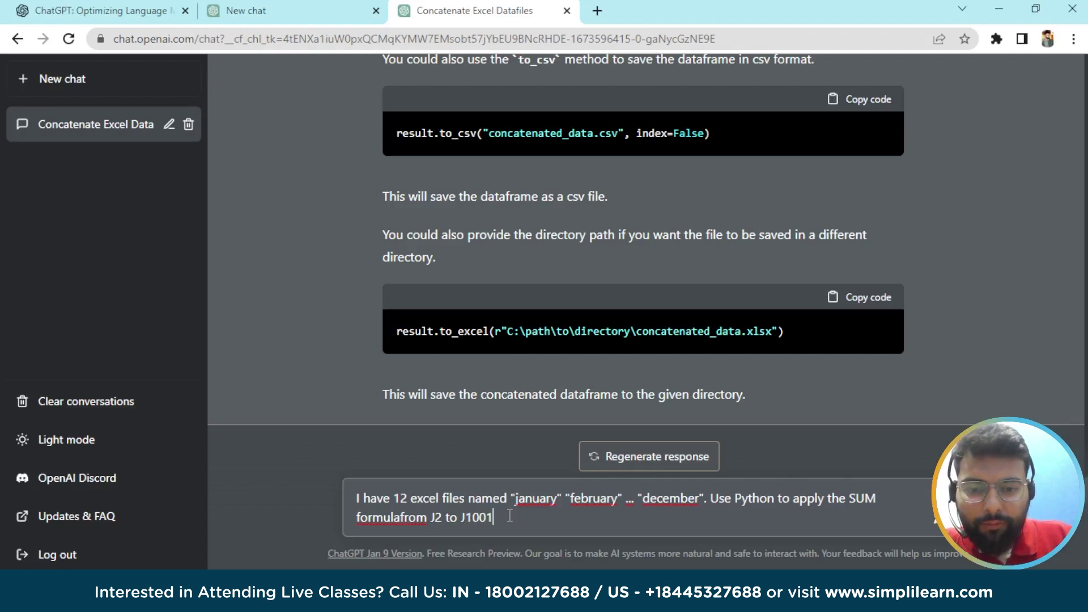
{"action": "type", "text": " and the Ave"}
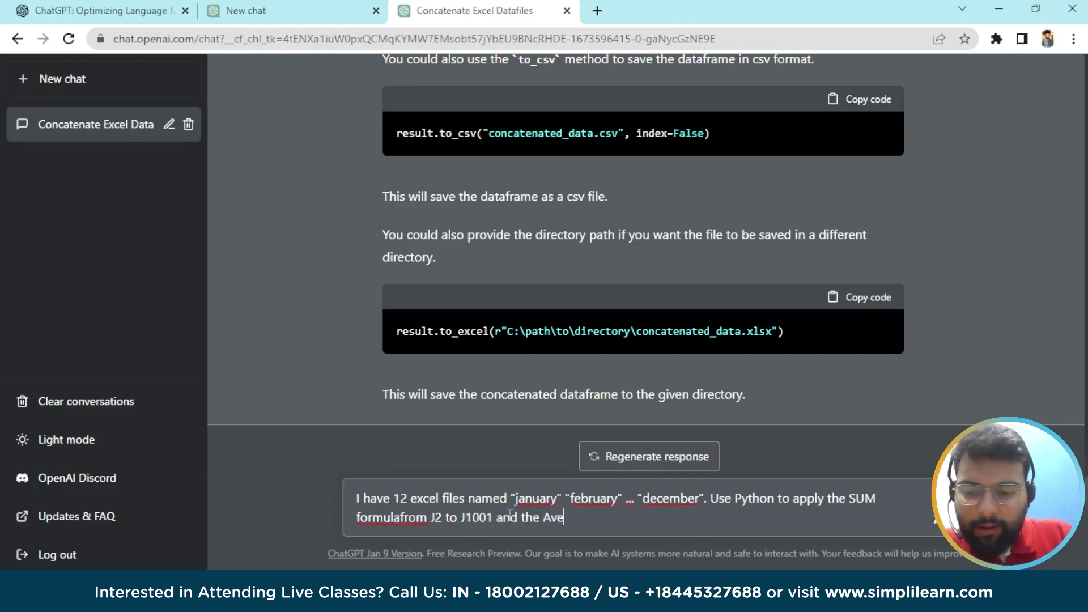
{"action": "key", "text": "BackSpace"}
{"action": "key", "text": "BackSpace"}
{"action": "type", "text": "VERAGE "}
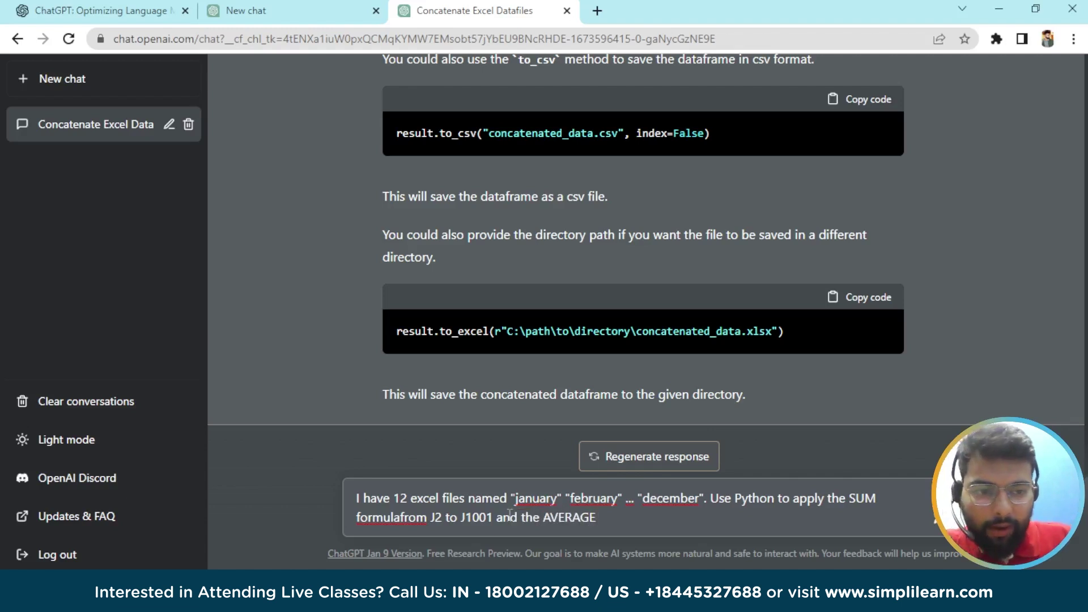
{"action": "type", "text": "formul"}
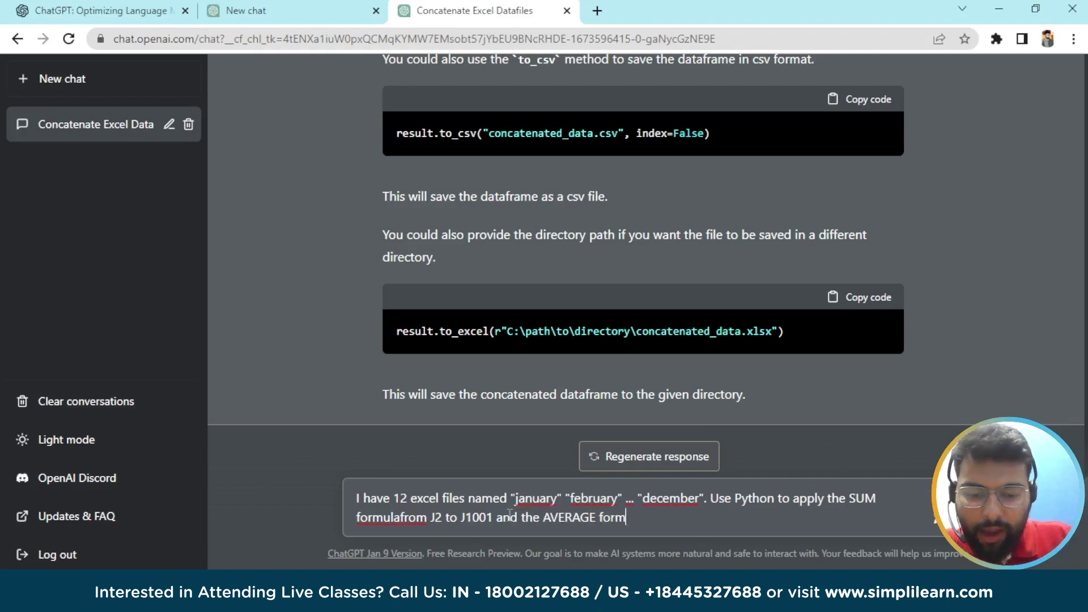
{"action": "type", "text": "a "}
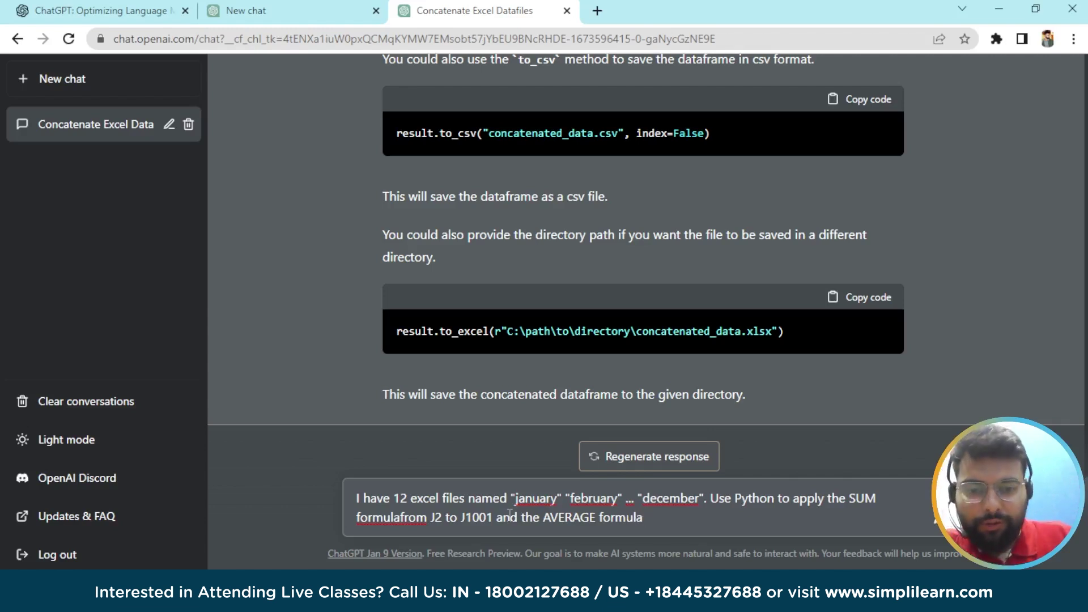
{"action": "type", "text": "from H@"}
{"action": "key", "text": "BackSpace"}
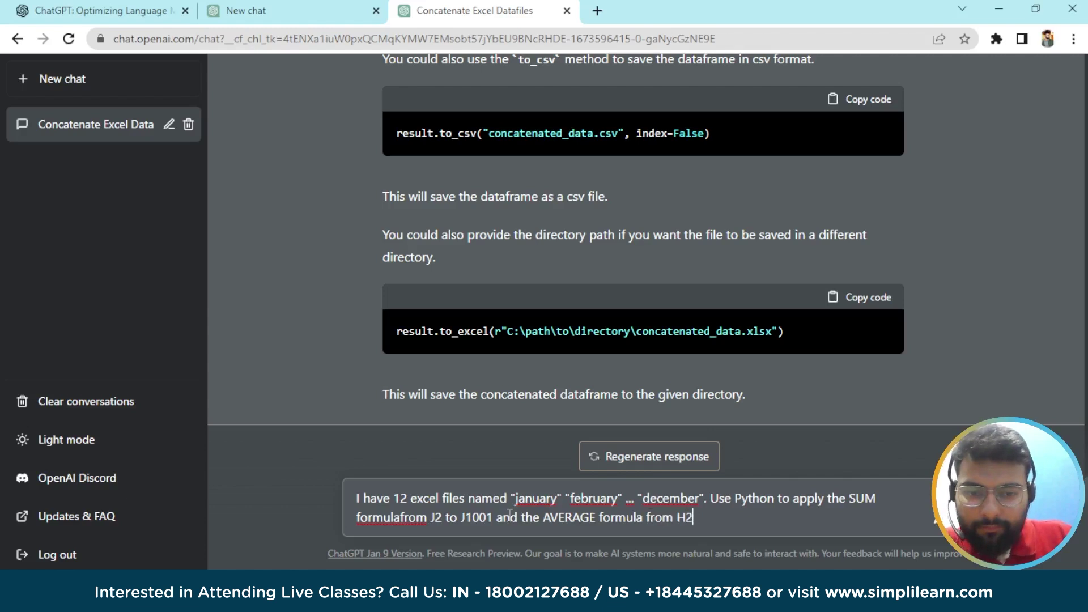
{"action": "type", "text": "H1001 "}
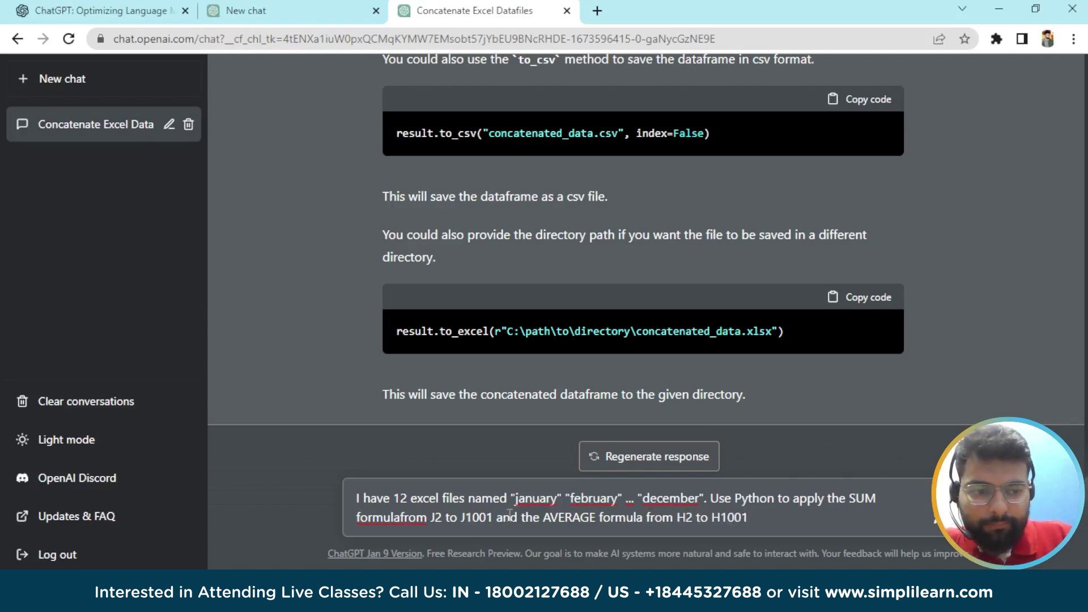
{"action": "type", "text": "in all"}
{"action": "type", "text": " th"}
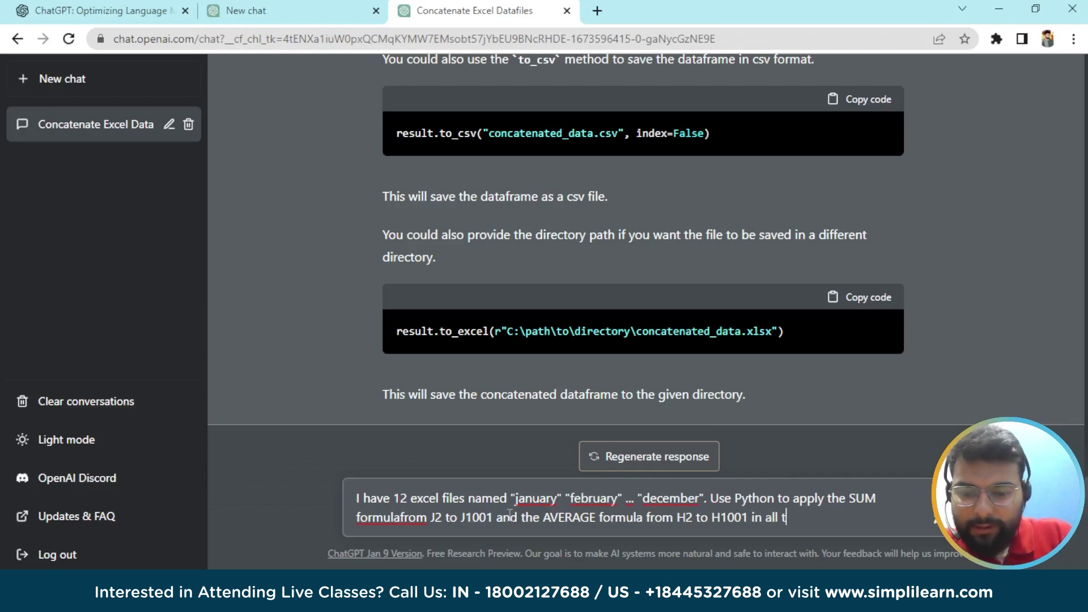
{"action": "type", "text": "e excel files. "}
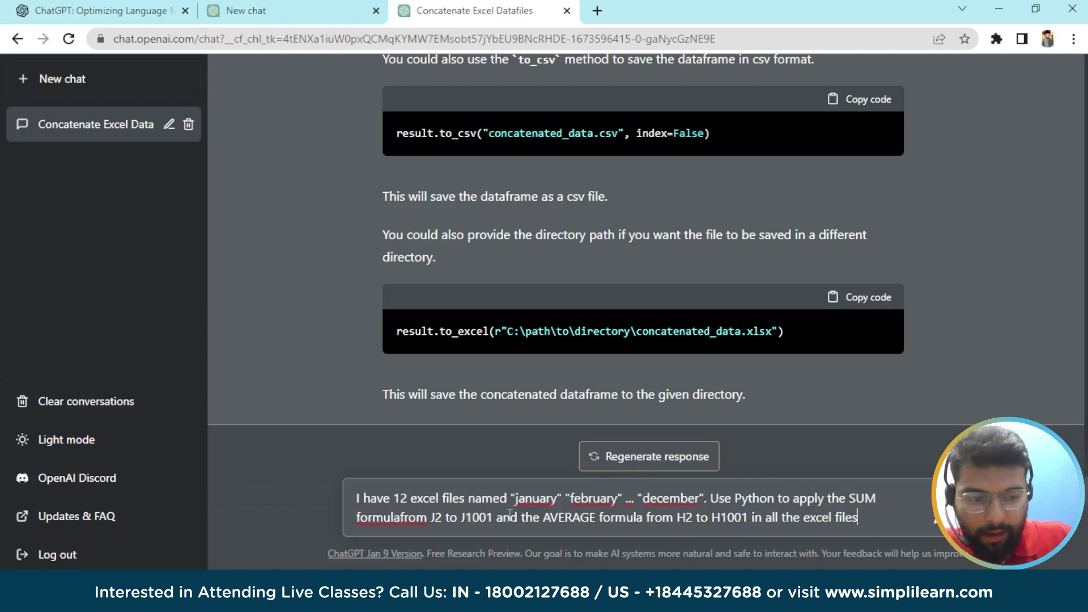
{"action": "type", "text": "Write the results J"}
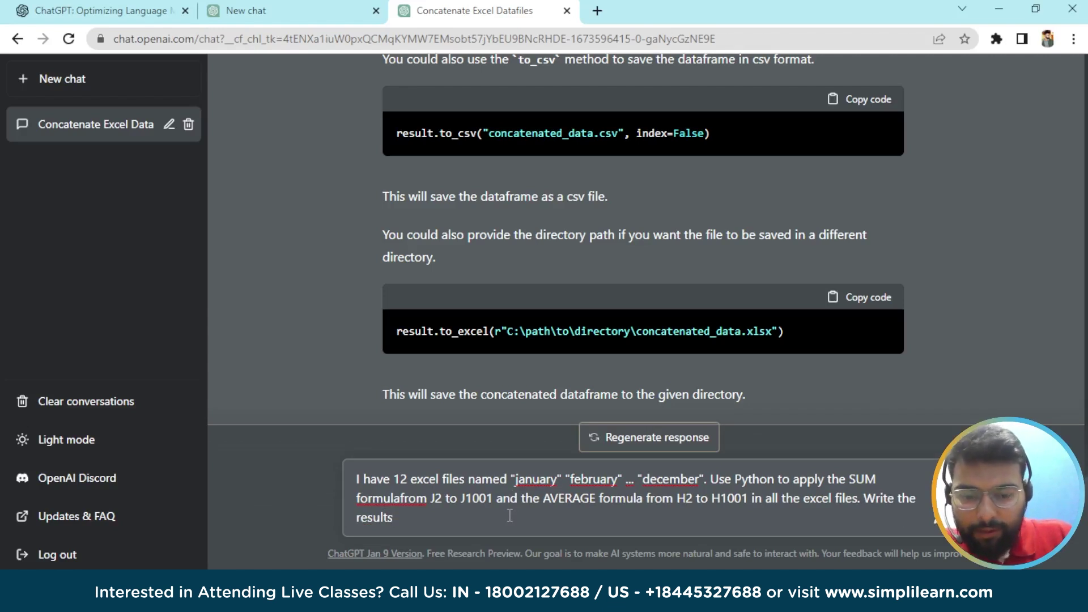
{"action": "type", "text": "100"}
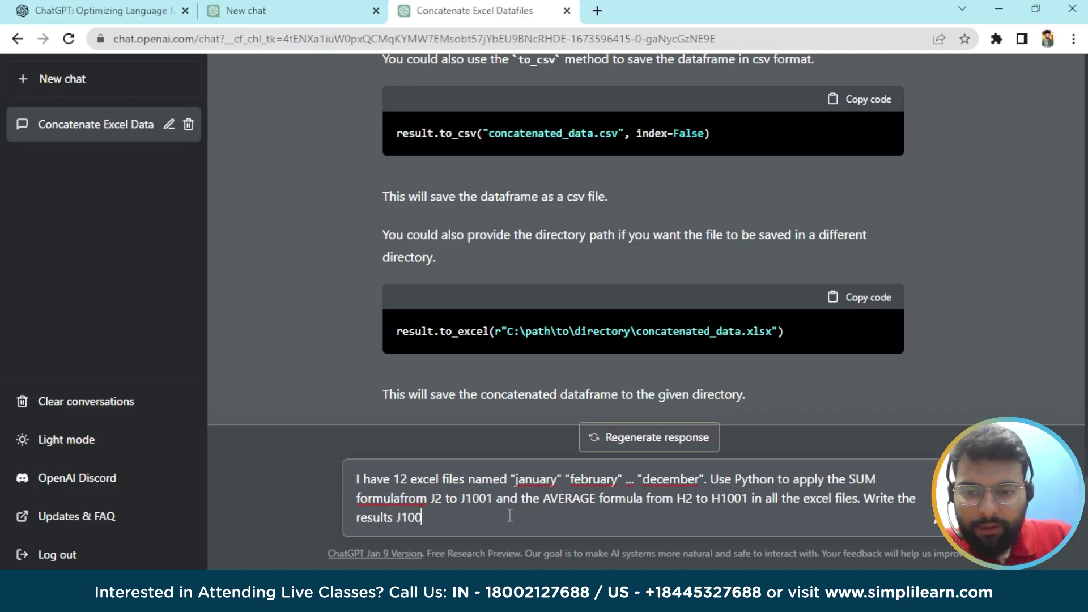
{"action": "type", "text": "2 "}
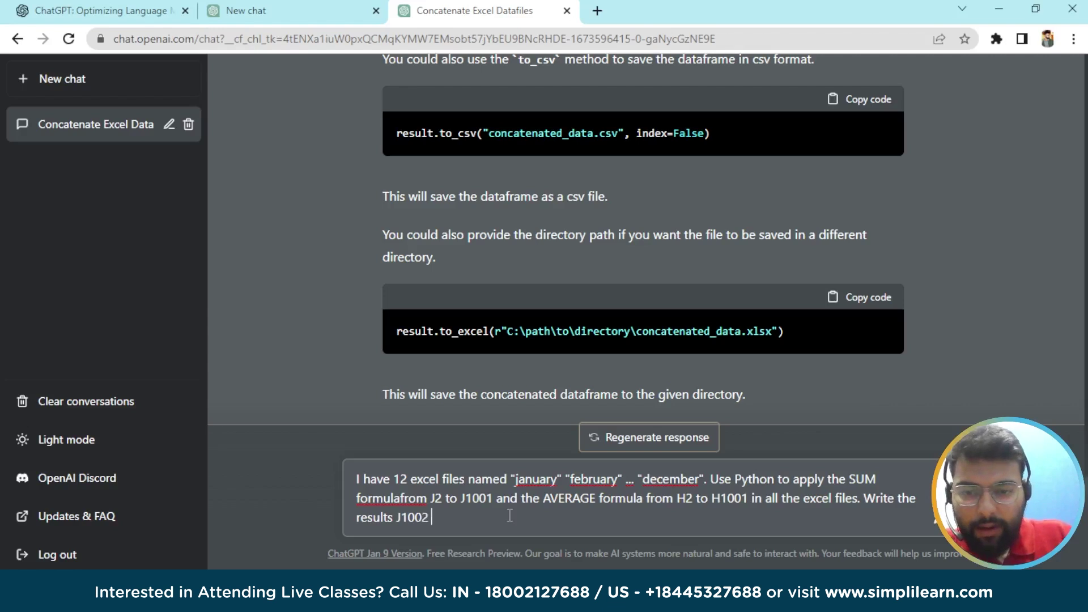
{"action": "type", "text": "and H1002 respectively."}
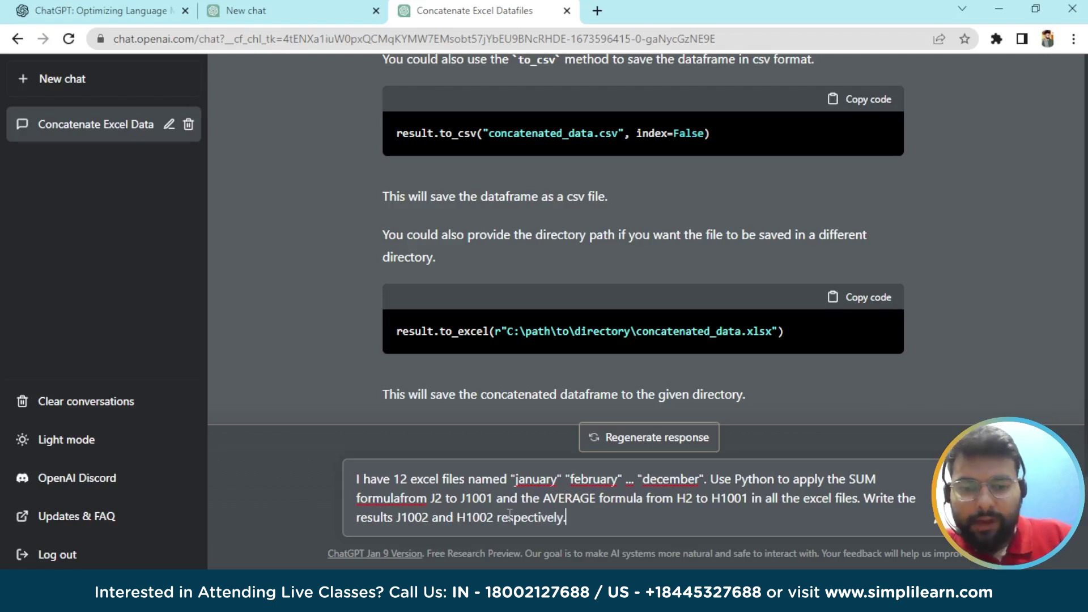
{"action": "left_click", "coordinate": [398, 498]}
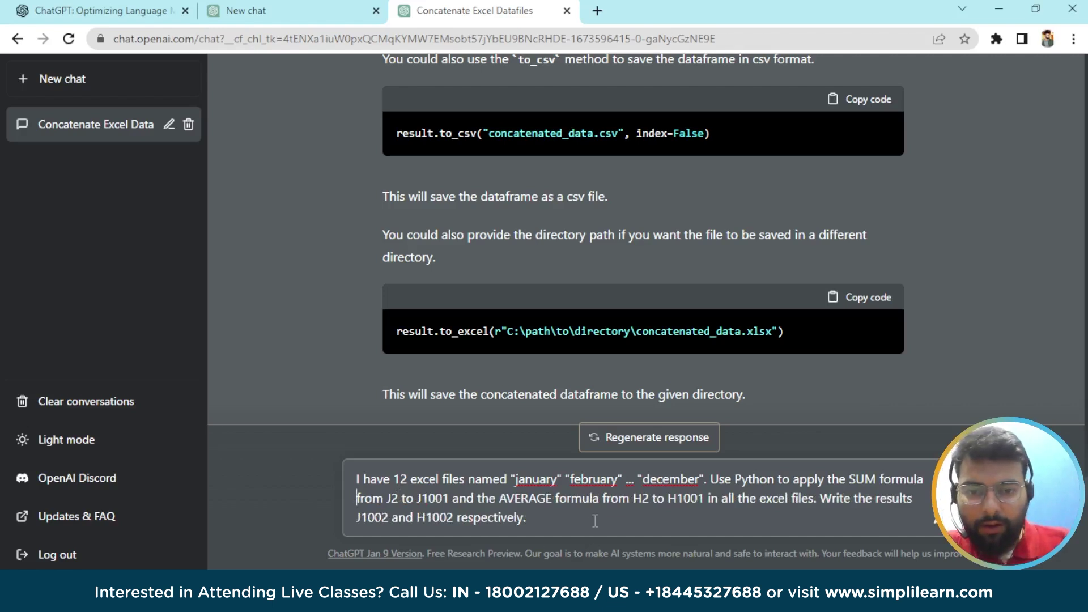
{"action": "key", "text": "Return"}
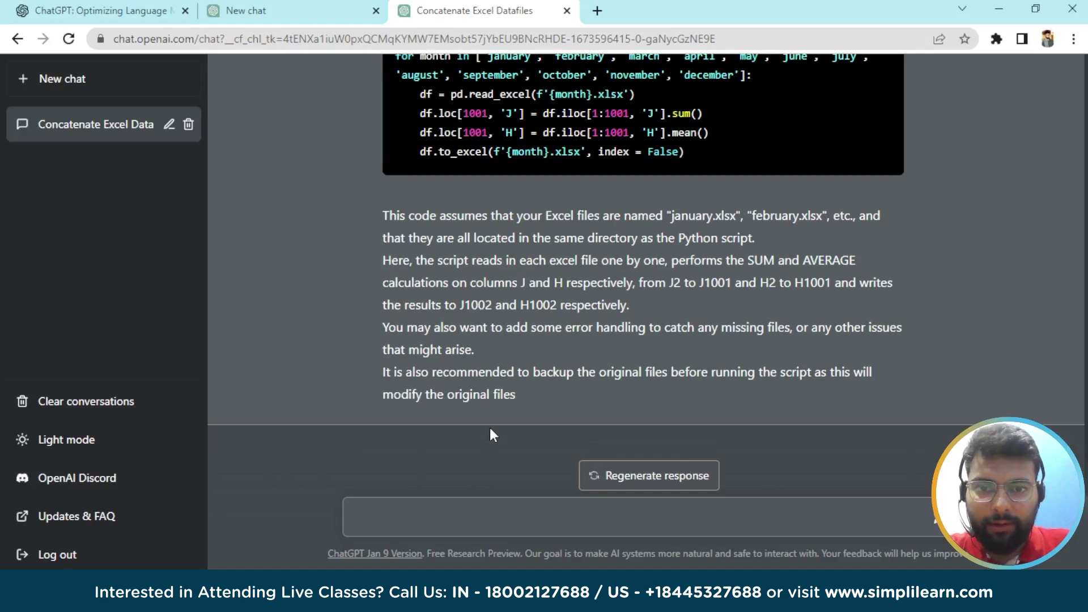
Copy the reply's pandas SUM/AVERAGE code block and switch to Visual Studio Code
{"action": "scroll", "coordinate": [676, 266], "scroll_direction": "up", "scroll_amount": 2}
{"action": "scroll", "coordinate": [676, 266], "scroll_direction": "up", "scroll_amount": 1}
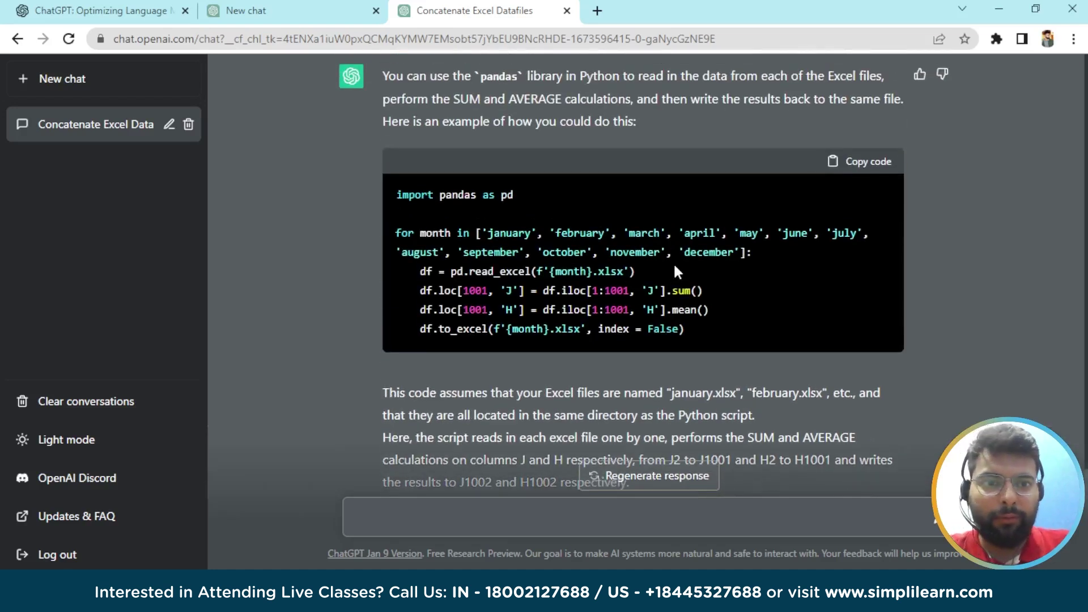
{"action": "left_click", "coordinate": [867, 165]}
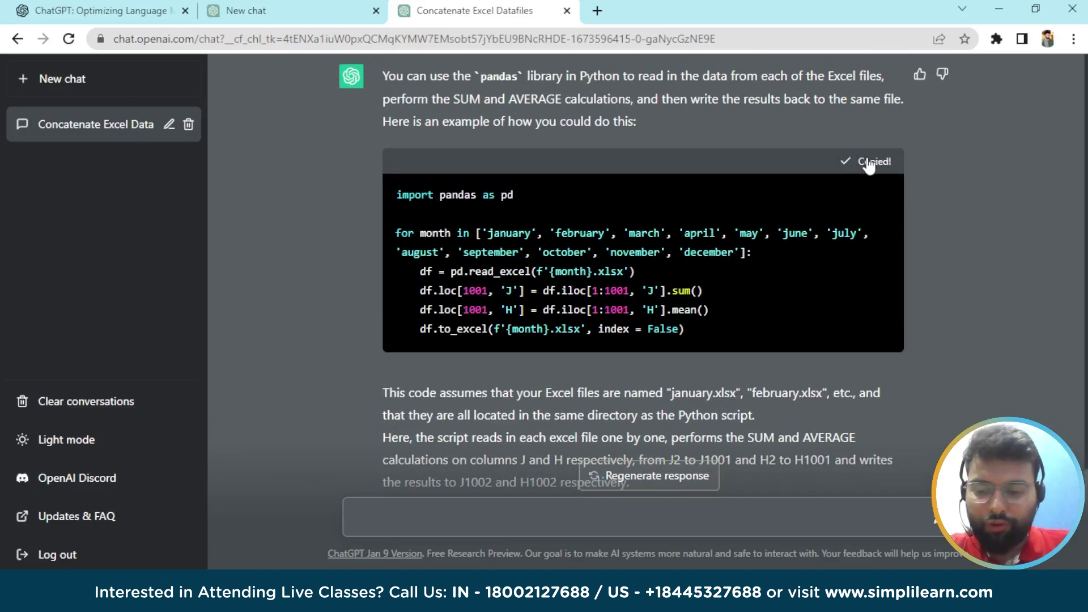
{"action": "key", "text": "alt+Tab"}
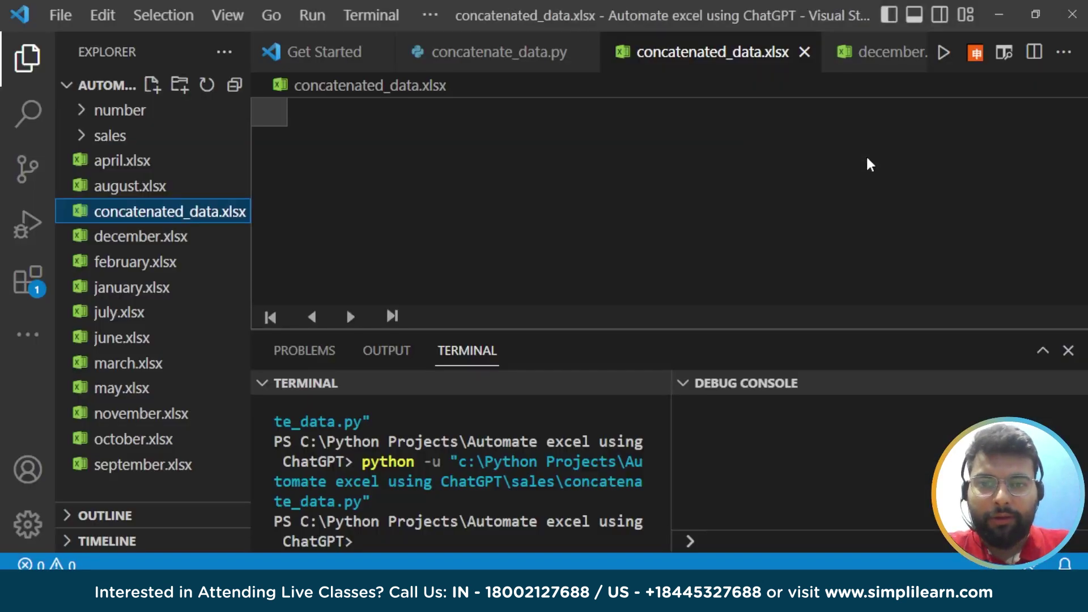
Create a new file sum.py in the project folder and paste the copied pandas code into it
{"action": "left_click", "coordinate": [152, 86]}
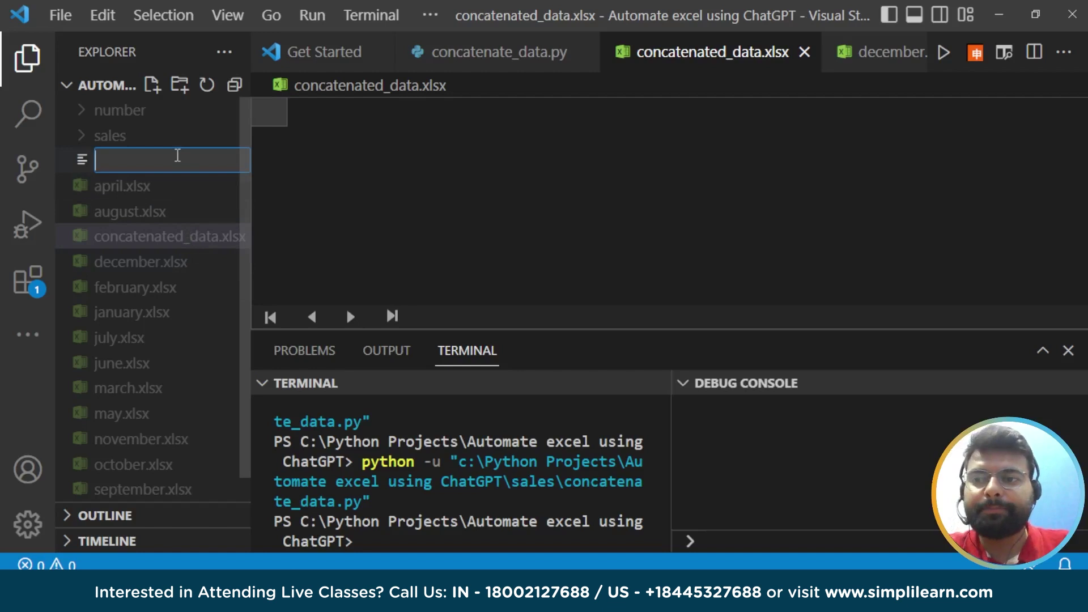
{"action": "type", "text": "sum.py"}
{"action": "key", "text": "Return"}
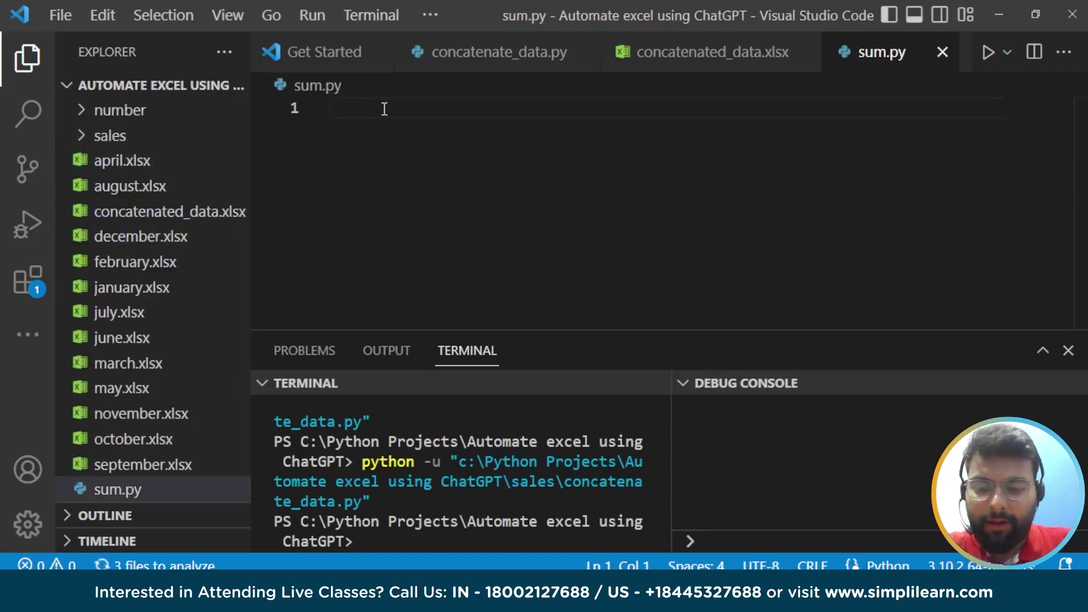
{"action": "key", "text": "ctrl+v"}
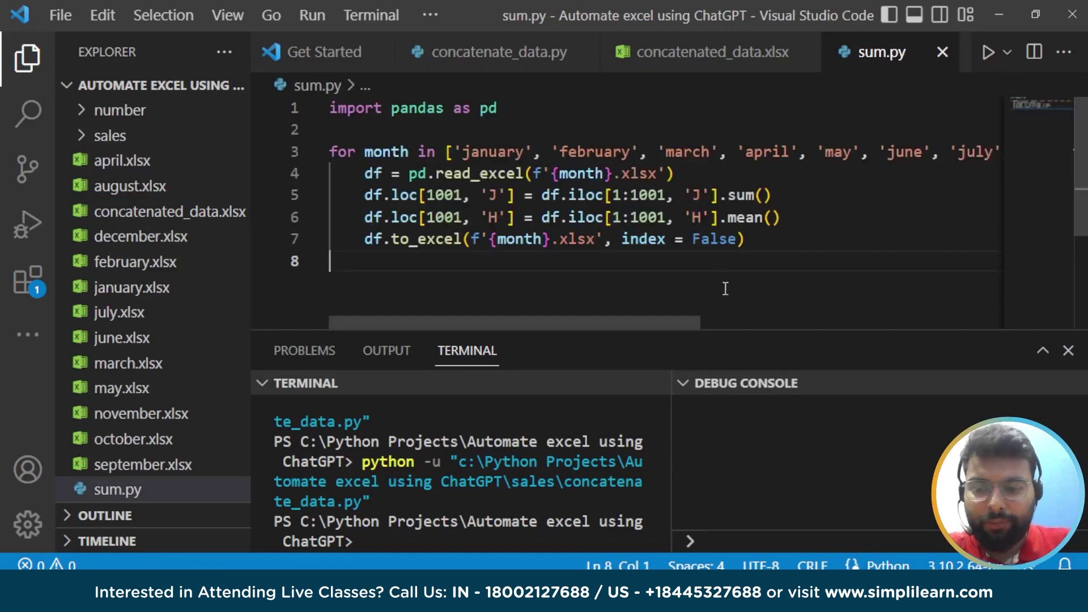
Run sum.py and read the traceback showing a ValueError at line 5's iloc
{"action": "left_click", "coordinate": [988, 53]}
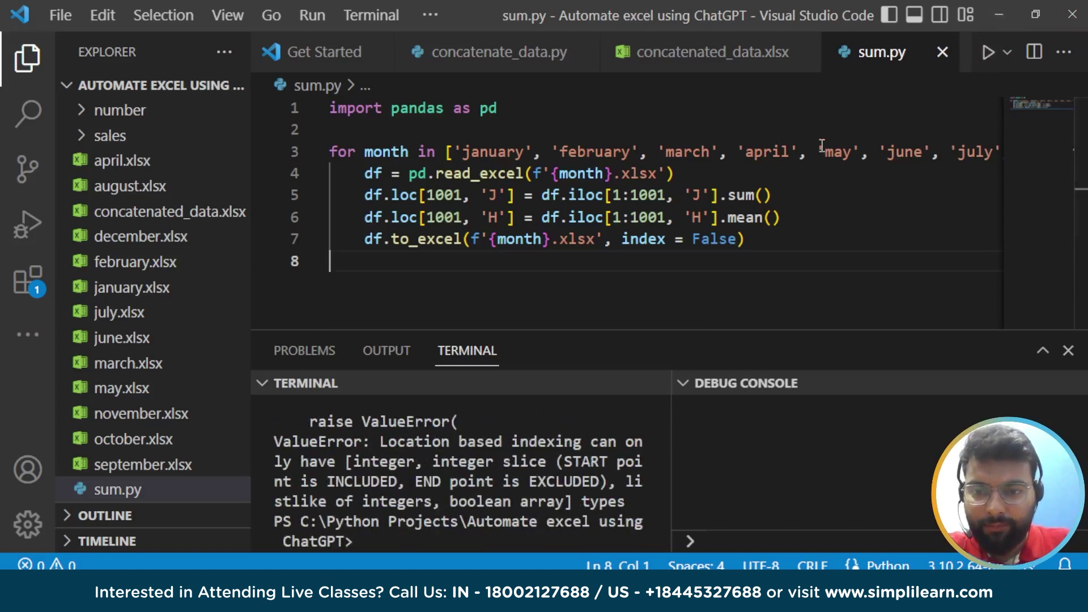
{"action": "scroll", "coordinate": [572, 447], "scroll_direction": "up", "scroll_amount": 2}
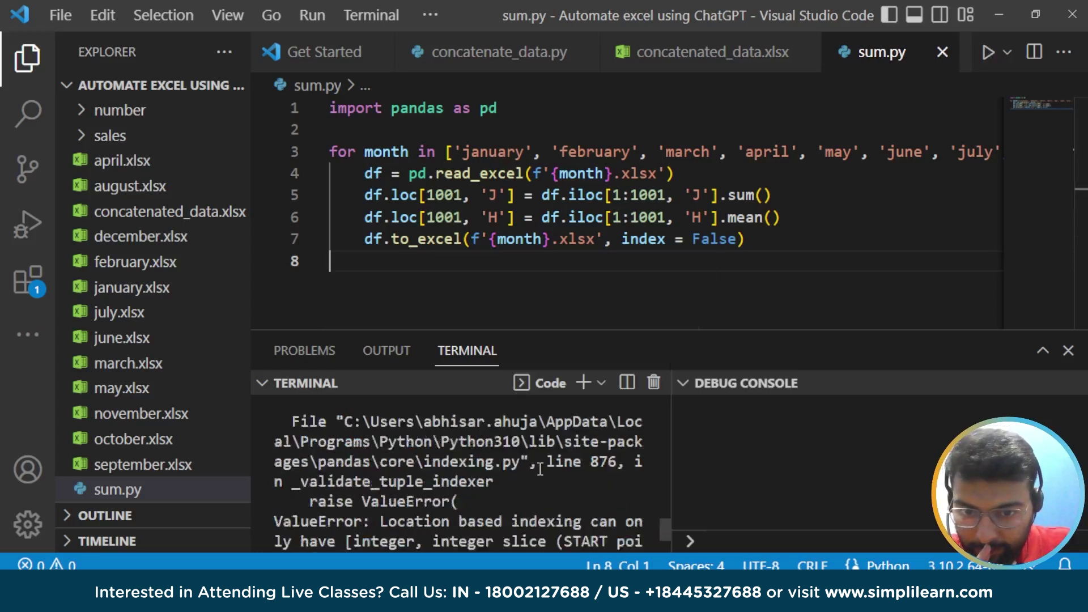
{"action": "scroll", "coordinate": [540, 469], "scroll_direction": "up", "scroll_amount": 1}
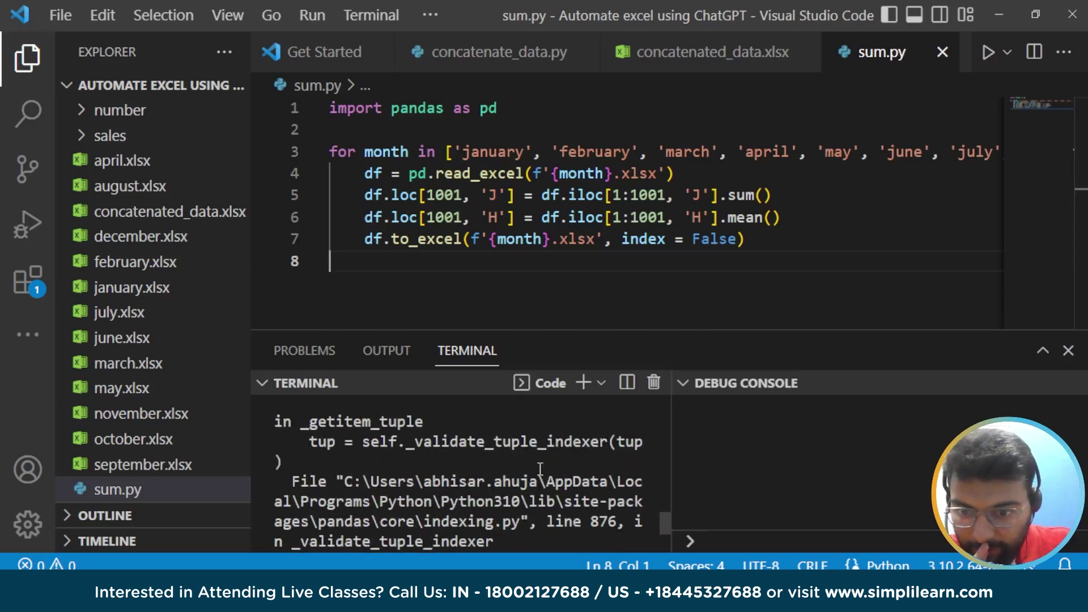
{"action": "scroll", "coordinate": [540, 469], "scroll_direction": "up", "scroll_amount": 1}
{"action": "scroll", "coordinate": [540, 469], "scroll_direction": "up", "scroll_amount": 1}
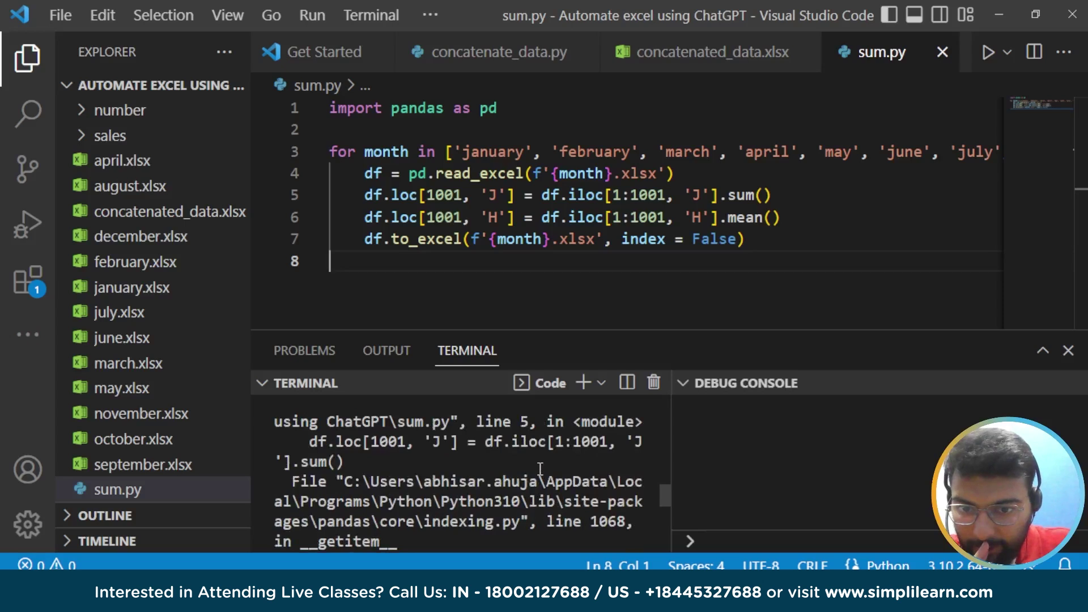
{"action": "scroll", "coordinate": [540, 468], "scroll_direction": "up", "scroll_amount": 1}
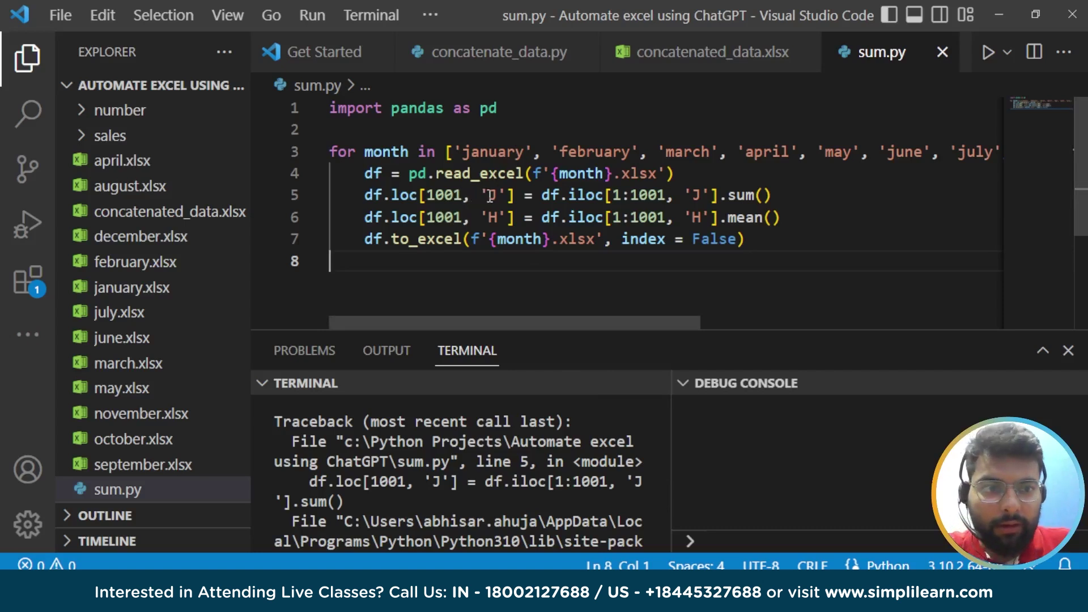
{"action": "mouse_move", "coordinate": [459, 476]}
{"action": "scroll", "coordinate": [513, 471], "scroll_direction": "up", "scroll_amount": 2}
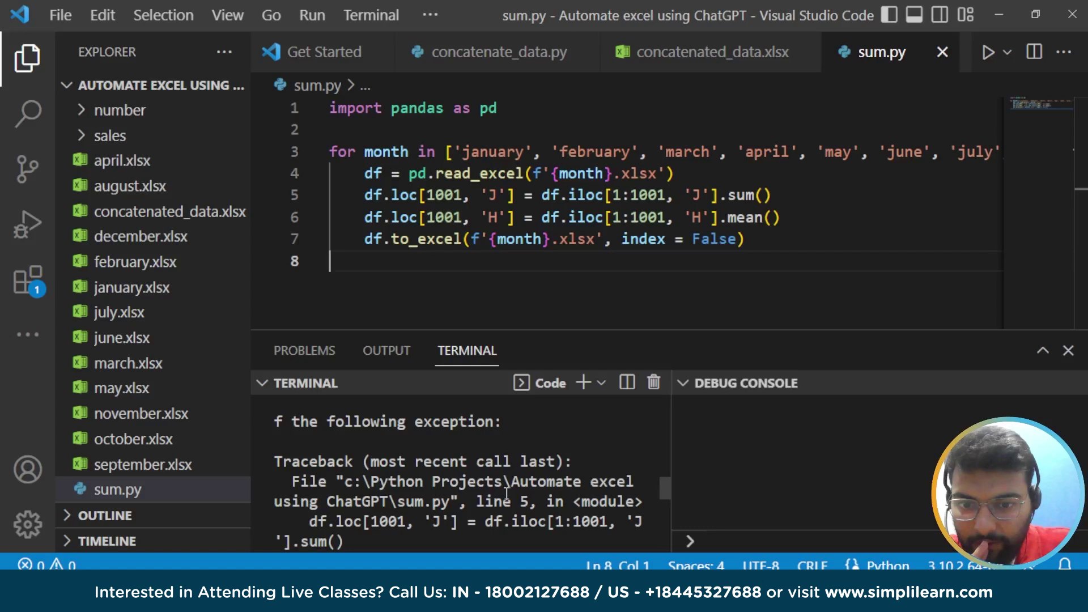
{"action": "scroll", "coordinate": [506, 492], "scroll_direction": "up", "scroll_amount": 1}
{"action": "scroll", "coordinate": [506, 492], "scroll_direction": "up", "scroll_amount": 1}
{"action": "scroll", "coordinate": [506, 493], "scroll_direction": "up", "scroll_amount": 1}
{"action": "scroll", "coordinate": [506, 493], "scroll_direction": "up", "scroll_amount": 1}
{"action": "scroll", "coordinate": [506, 493], "scroll_direction": "up", "scroll_amount": 1}
{"action": "scroll", "coordinate": [506, 493], "scroll_direction": "up", "scroll_amount": 2}
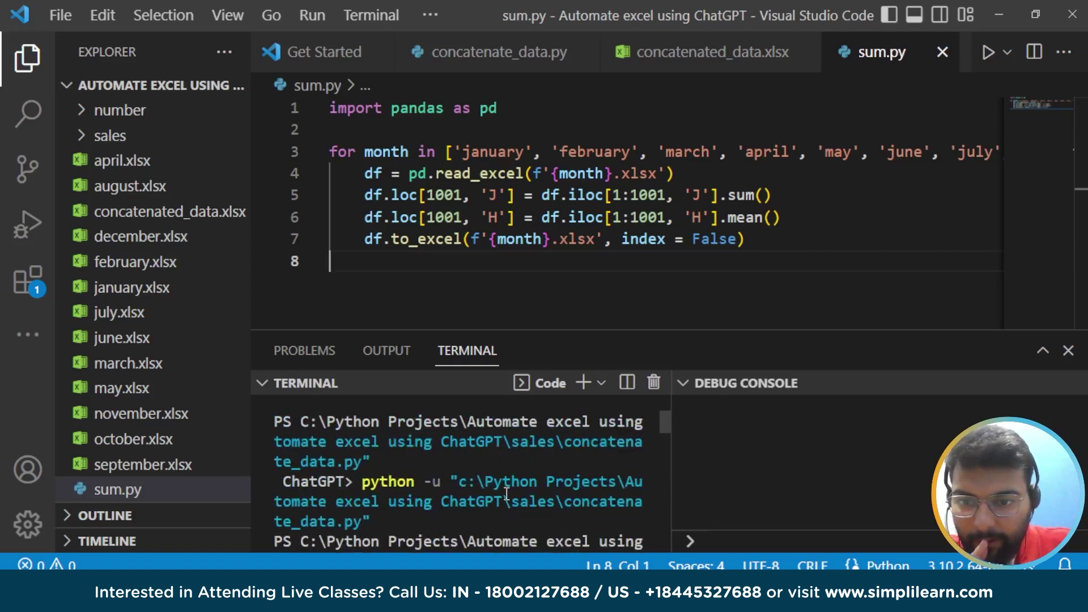
{"action": "scroll", "coordinate": [506, 493], "scroll_direction": "down", "scroll_amount": 1}
{"action": "scroll", "coordinate": [506, 494], "scroll_direction": "up", "scroll_amount": 1}
{"action": "scroll", "coordinate": [506, 494], "scroll_direction": "down", "scroll_amount": 2}
{"action": "scroll", "coordinate": [506, 494], "scroll_direction": "down", "scroll_amount": 1}
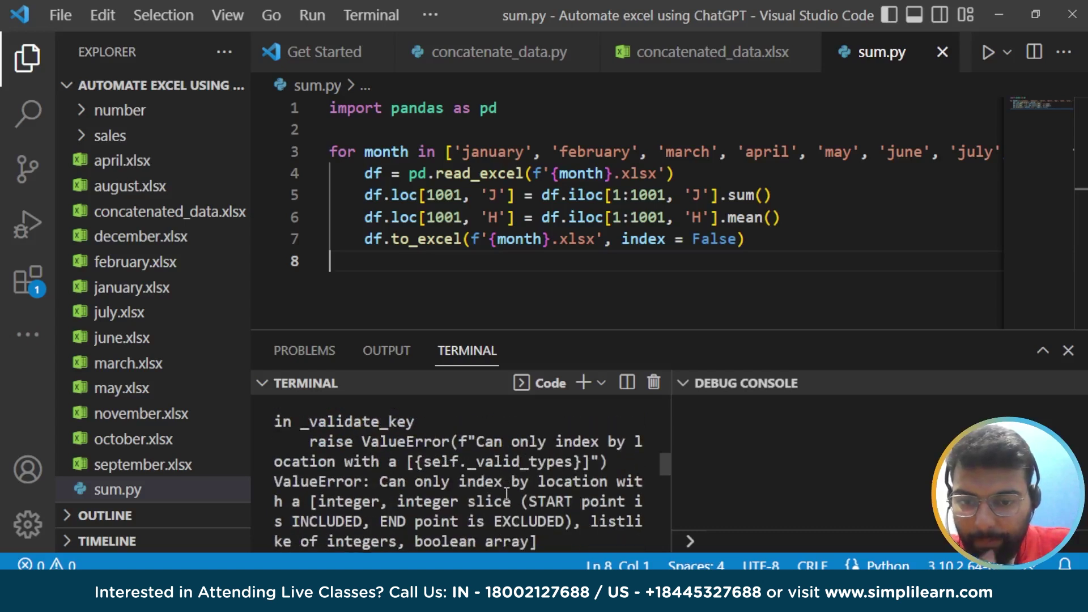
{"action": "key", "text": "alt+Tab"}
Edit the earlier prompt to insert 'in the cells' after 'results' and resubmit it
{"action": "scroll", "coordinate": [611, 332], "scroll_direction": "up", "scroll_amount": 1}
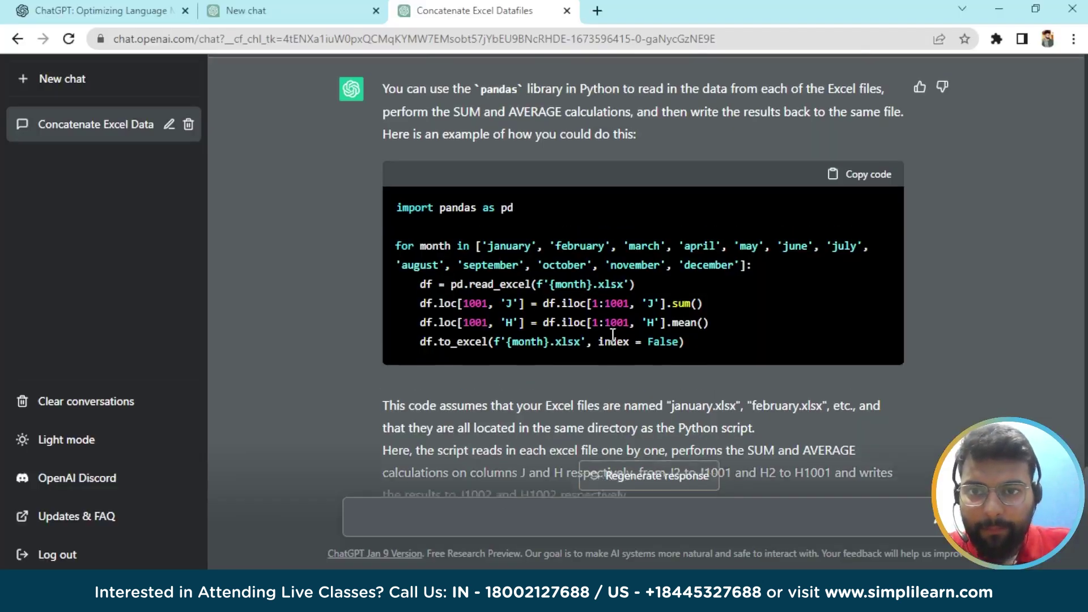
{"action": "scroll", "coordinate": [610, 332], "scroll_direction": "up", "scroll_amount": 2}
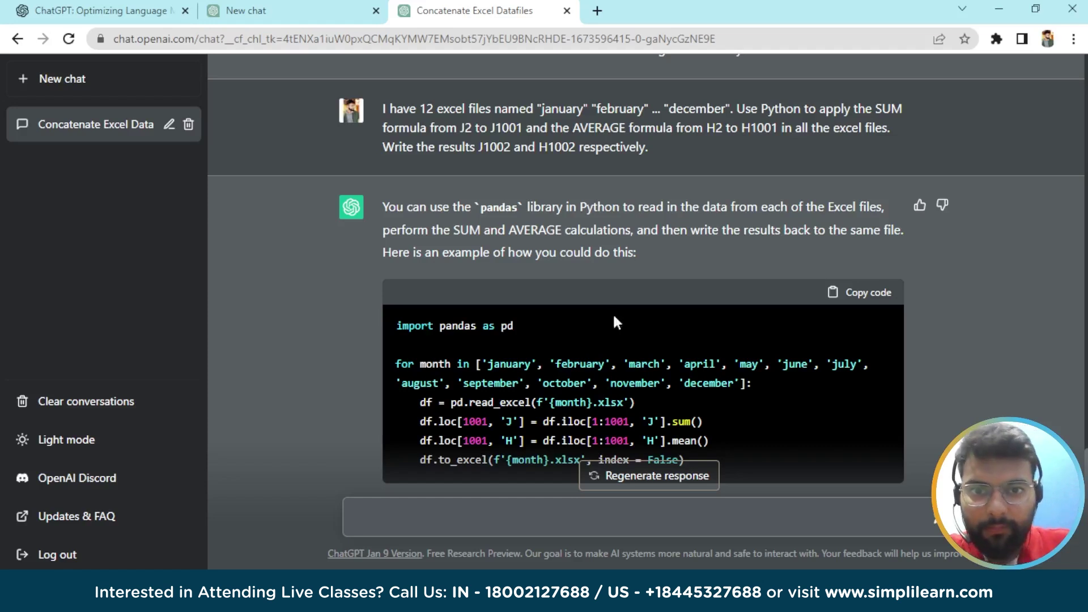
{"action": "left_click_drag", "start_coordinate": [670, 153], "coordinate": [383, 126]}
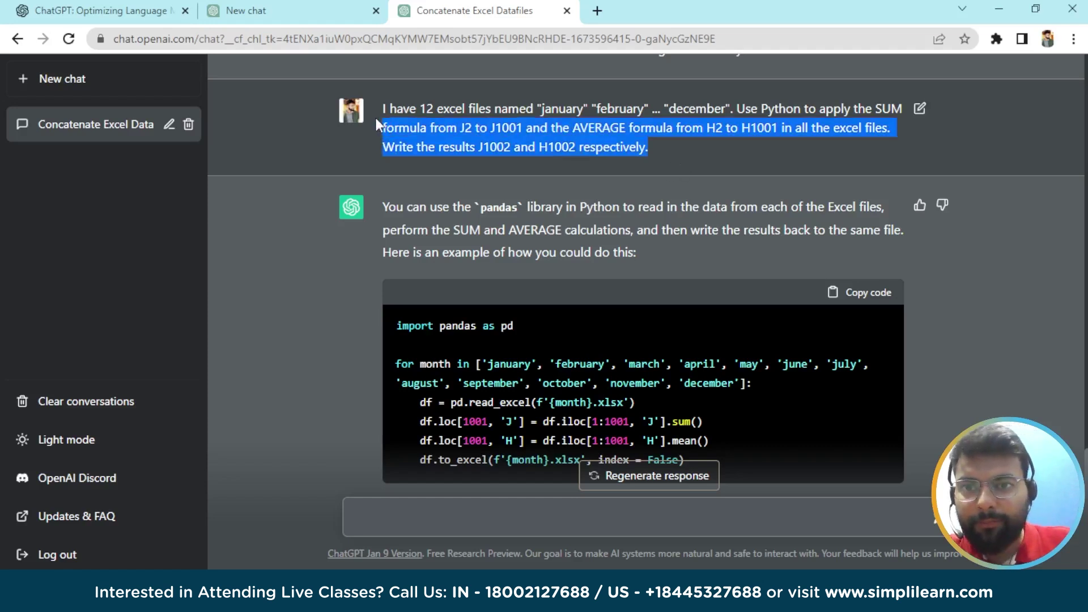
{"action": "left_click", "coordinate": [726, 148]}
{"action": "left_click", "coordinate": [920, 108]}
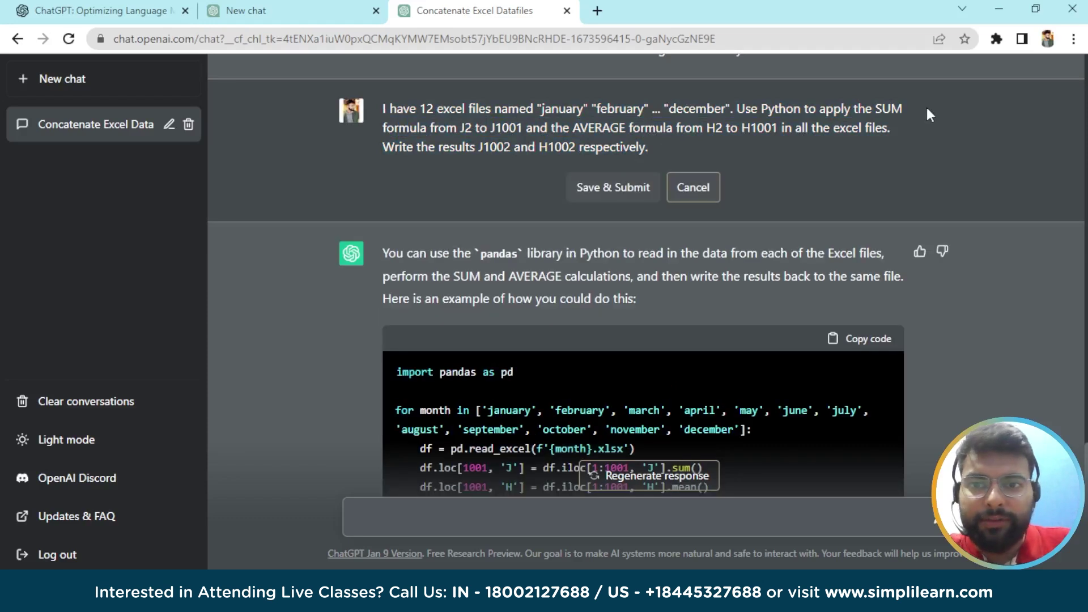
{"action": "left_click", "coordinate": [476, 148]}
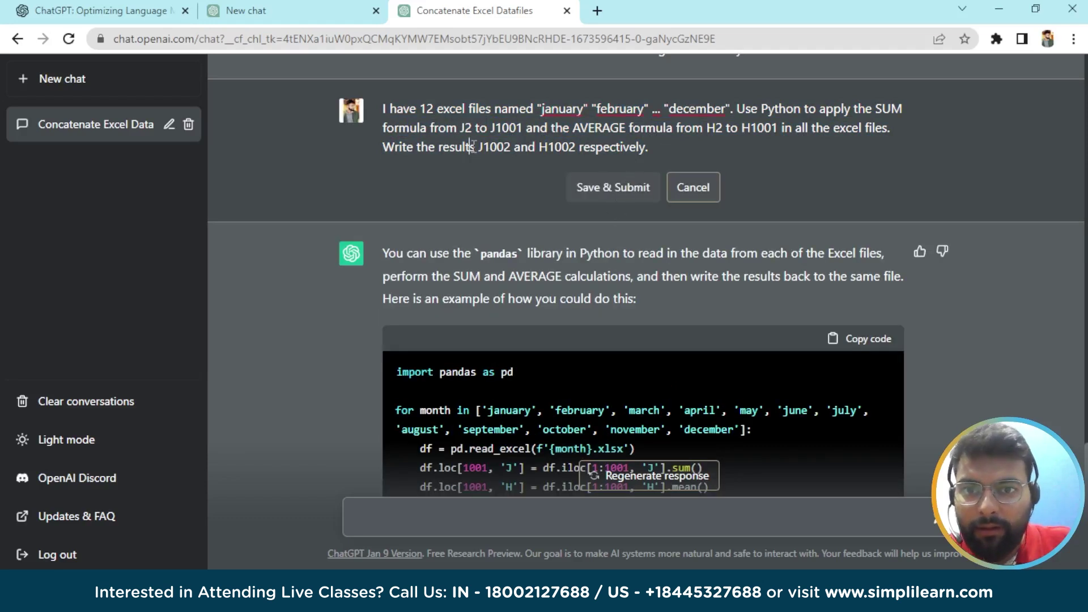
{"action": "type", "text": "in the cells"}
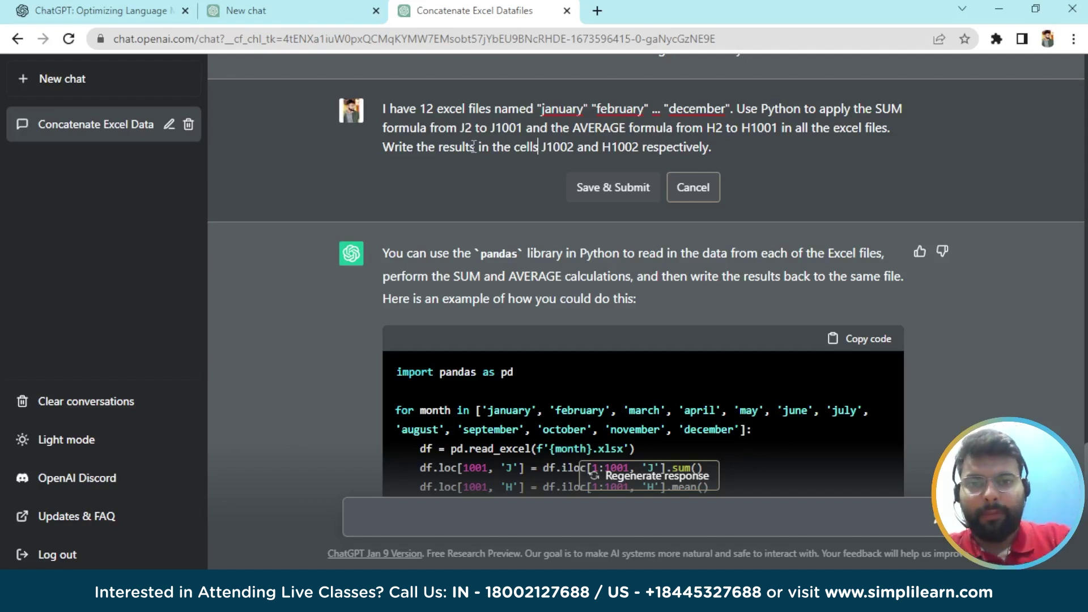
{"action": "left_click", "coordinate": [587, 193]}
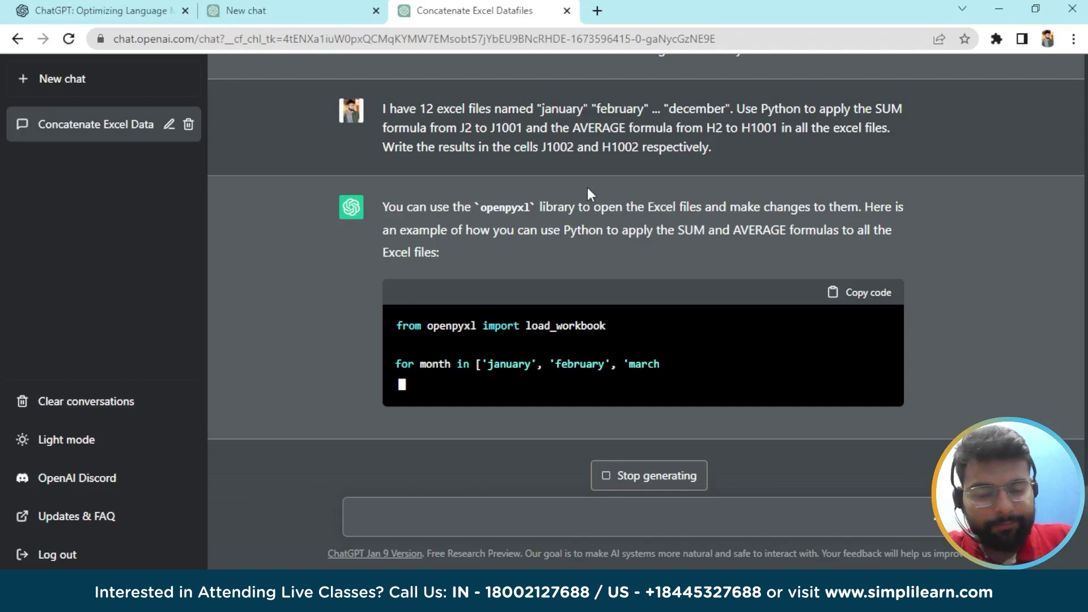
Copy the finished openpyxl script writing =SUM(J2:J1001) into J1002 and =AVERAGE(H2:H1001) into H1002
{"action": "scroll", "coordinate": [601, 198], "scroll_direction": "up", "scroll_amount": 3}
{"action": "scroll", "coordinate": [602, 201], "scroll_direction": "up", "scroll_amount": 3}
{"action": "scroll", "coordinate": [603, 205], "scroll_direction": "down", "scroll_amount": 4}
{"action": "scroll", "coordinate": [603, 204], "scroll_direction": "down", "scroll_amount": 1}
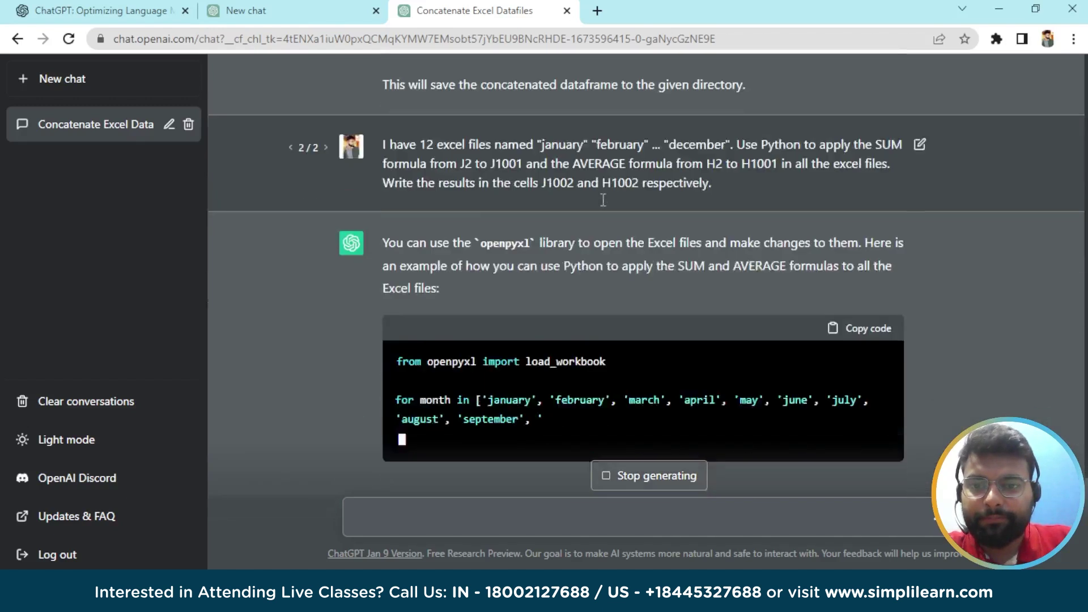
{"action": "scroll", "coordinate": [603, 203], "scroll_direction": "down", "scroll_amount": 1}
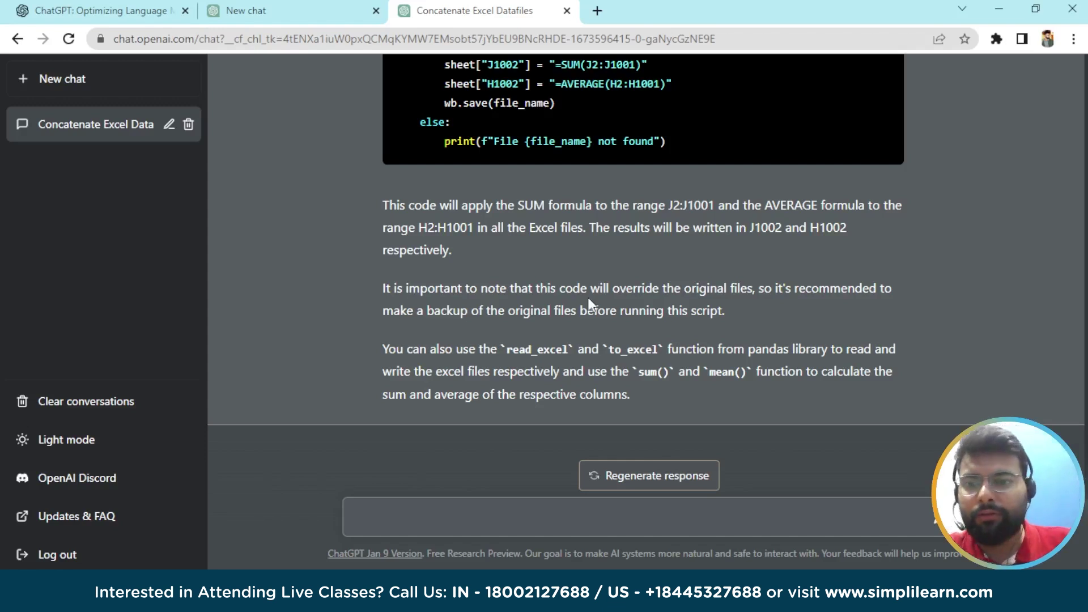
{"action": "scroll", "coordinate": [588, 298], "scroll_direction": "up", "scroll_amount": 1}
{"action": "scroll", "coordinate": [587, 295], "scroll_direction": "up", "scroll_amount": 2}
{"action": "scroll", "coordinate": [680, 244], "scroll_direction": "up", "scroll_amount": 1}
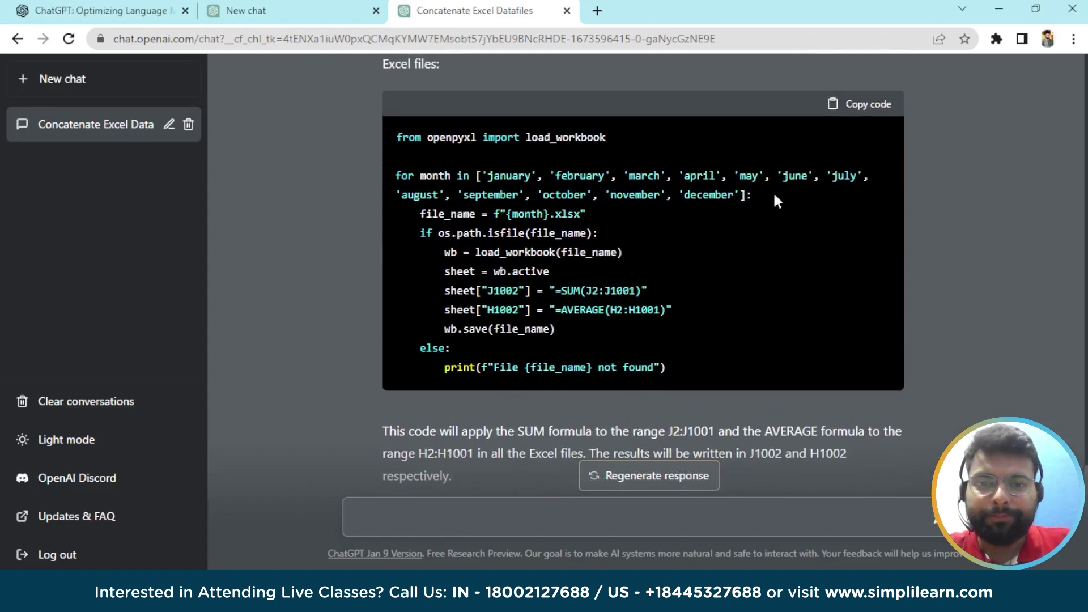
{"action": "left_click", "coordinate": [860, 106]}
Replace the old pandas code in sum.py with the pasted openpyxl script
{"action": "key", "text": "alt+Tab"}
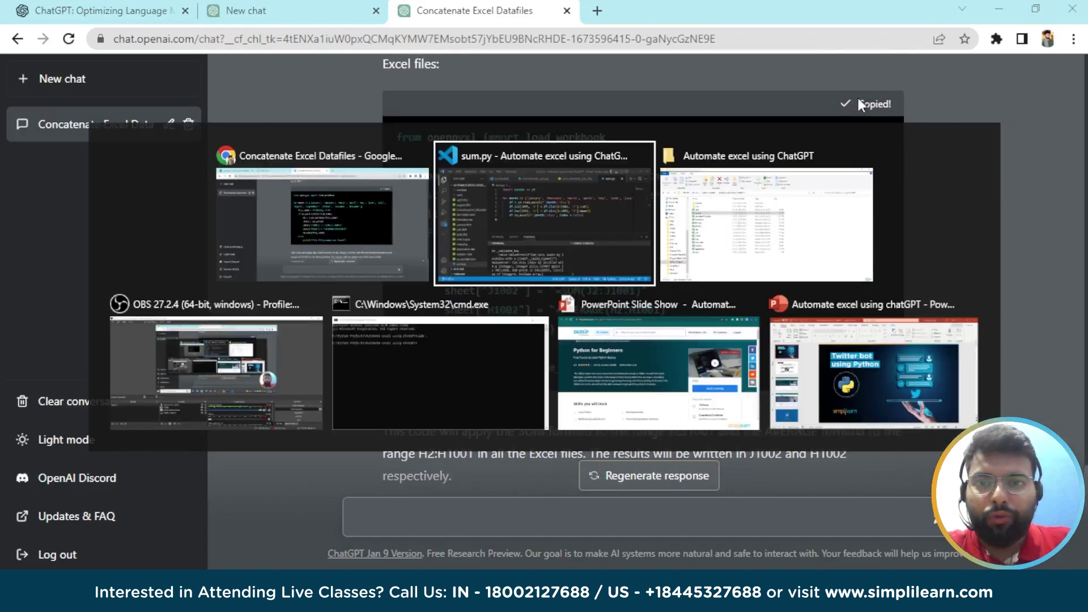
{"action": "key", "text": "ctrl+a"}
{"action": "key", "text": "BackSpace"}
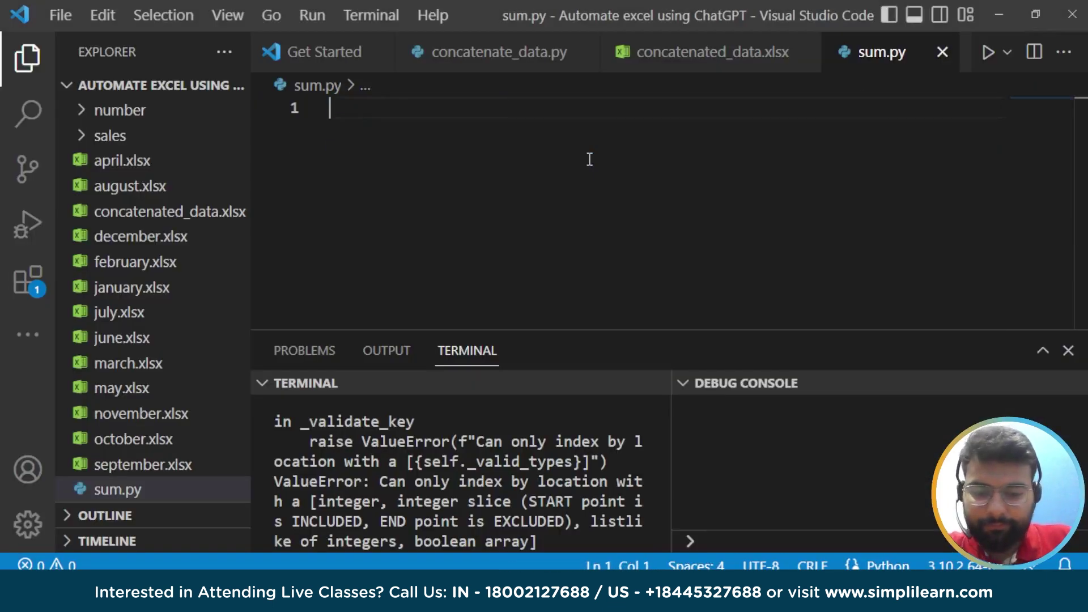
{"action": "key", "text": "ctrl+v"}
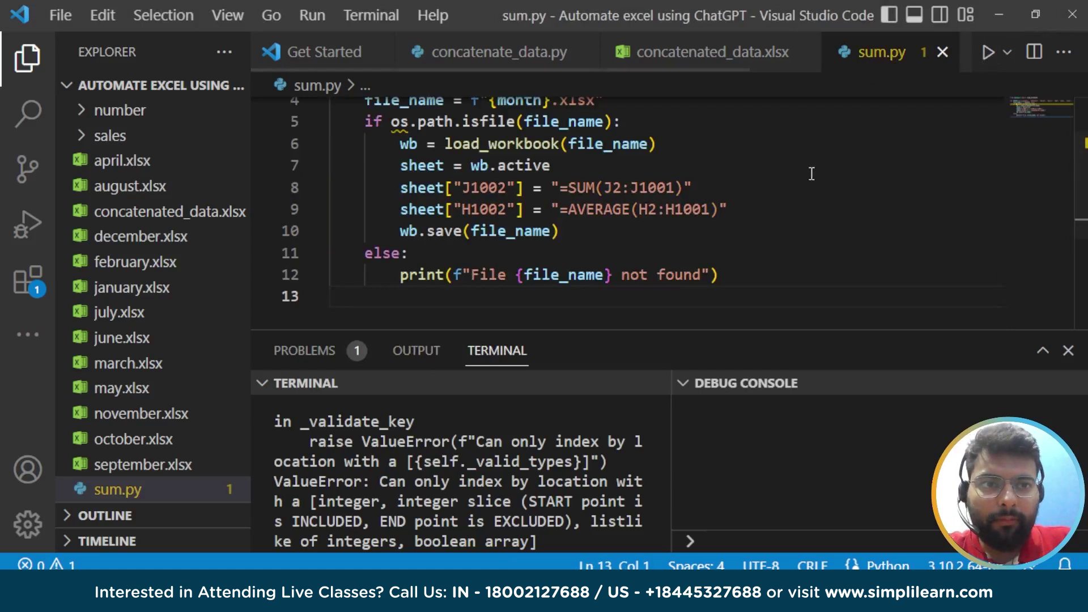
Add an 'import os' line below the existing import and run sum.py
{"action": "scroll", "coordinate": [810, 174], "scroll_direction": "up", "scroll_amount": 2}
{"action": "left_click", "coordinate": [759, 113]}
{"action": "key", "text": "alt+Tab"}
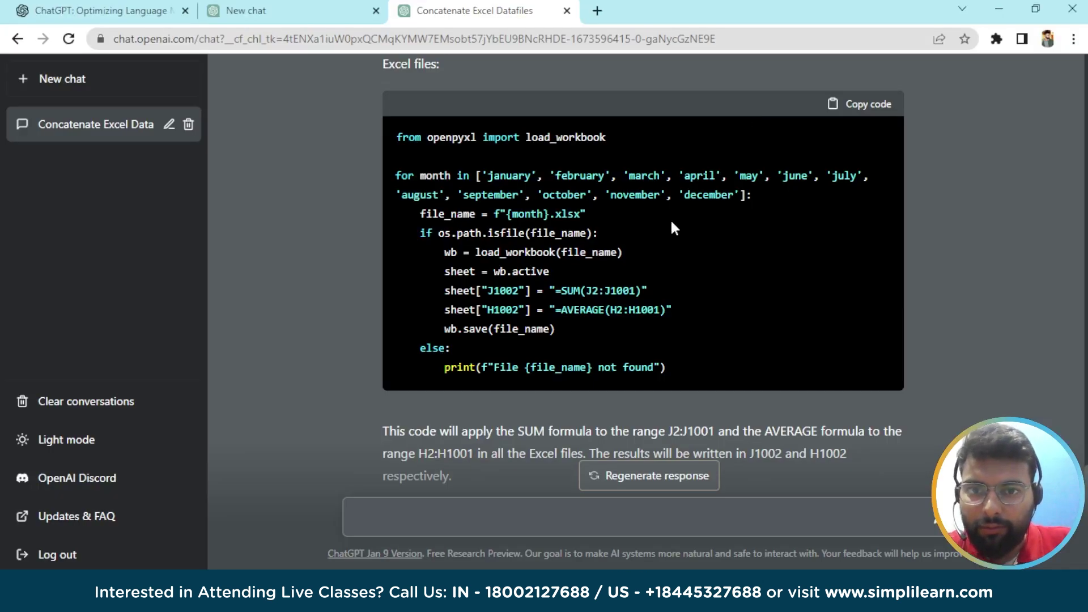
{"action": "key", "text": "alt+Tab"}
{"action": "key", "text": "Return"}
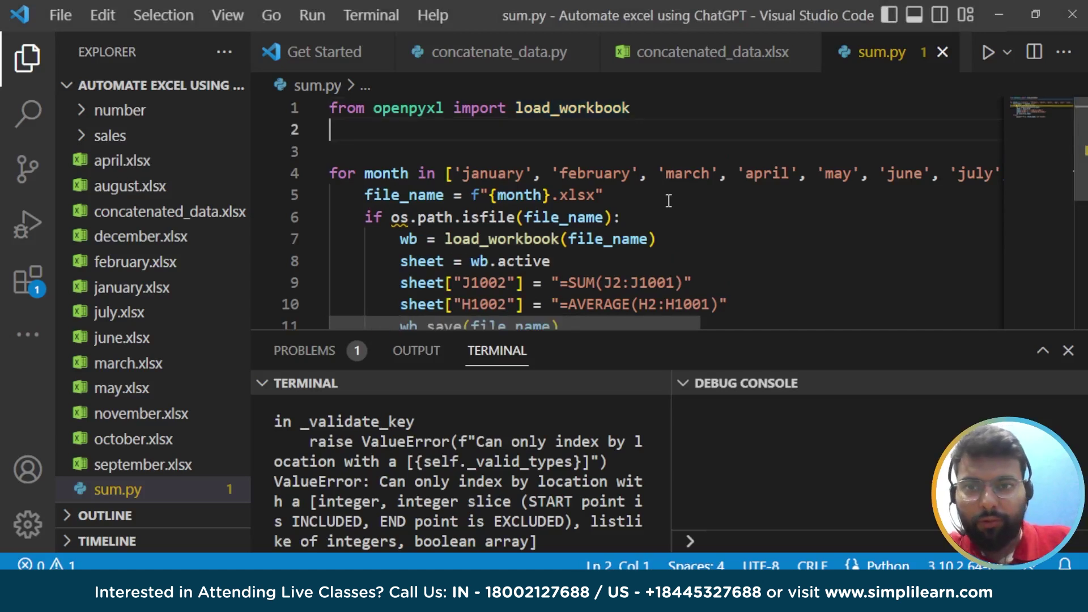
{"action": "type", "text": "impor"}
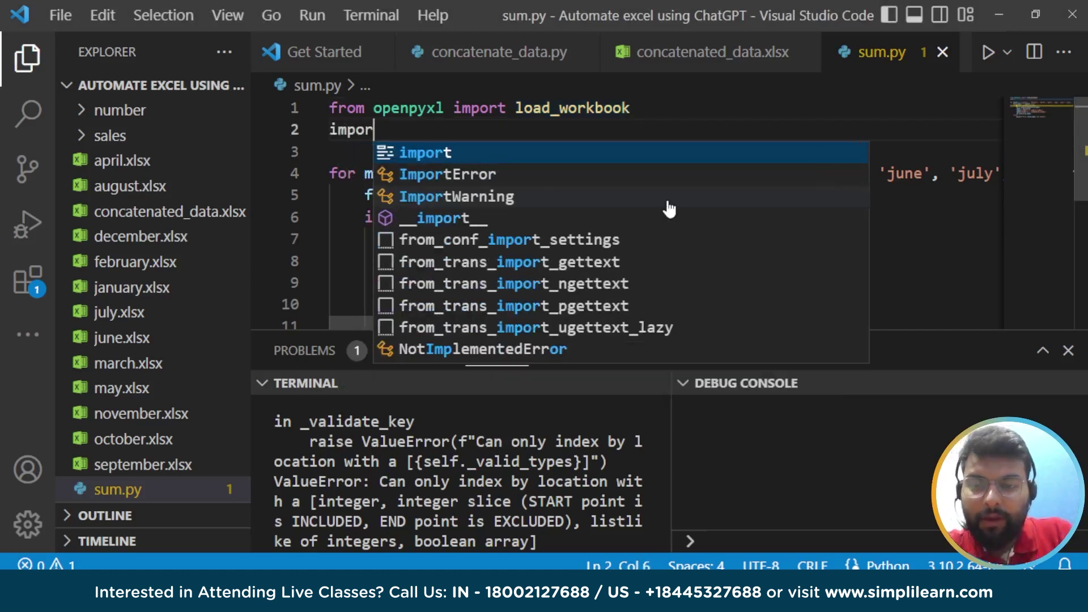
{"action": "type", "text": "t "}
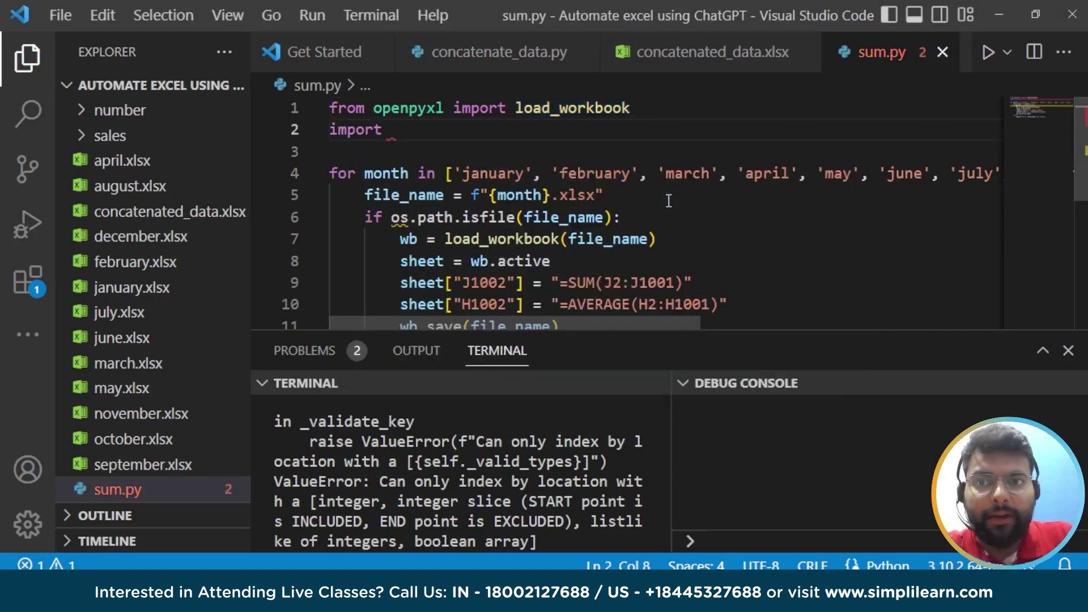
{"action": "type", "text": "os"}
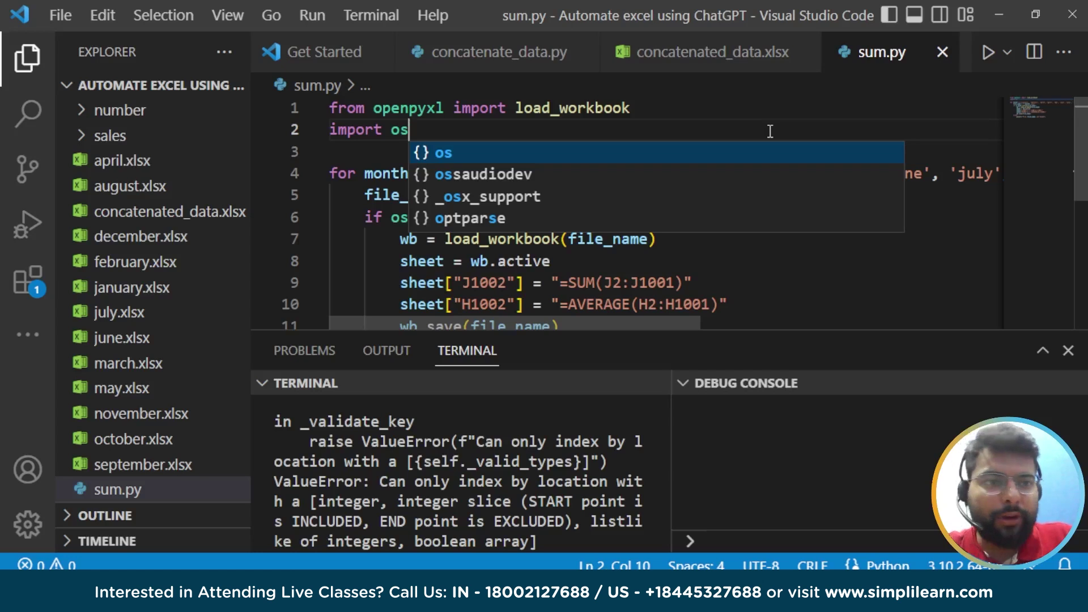
{"action": "left_click", "coordinate": [692, 114]}
{"action": "left_click", "coordinate": [699, 130]}
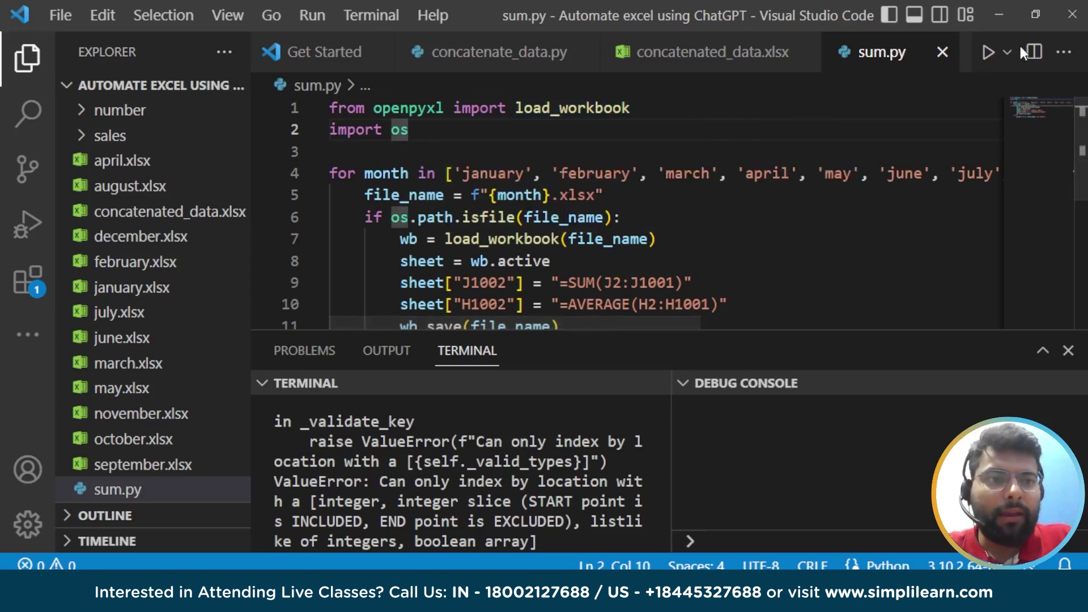
{"action": "left_click", "coordinate": [987, 62]}
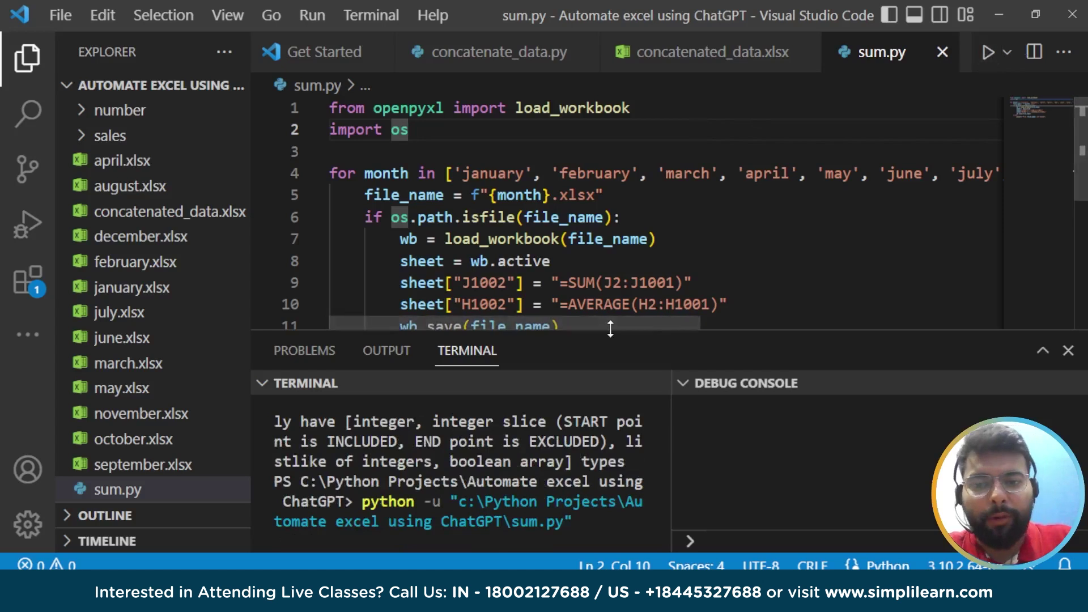
Open april.xlsx and scroll to row 1002, showing average 6 in H and sum 322,966.75 in J
{"action": "left_click_drag", "start_coordinate": [615, 330], "coordinate": [619, 278]}
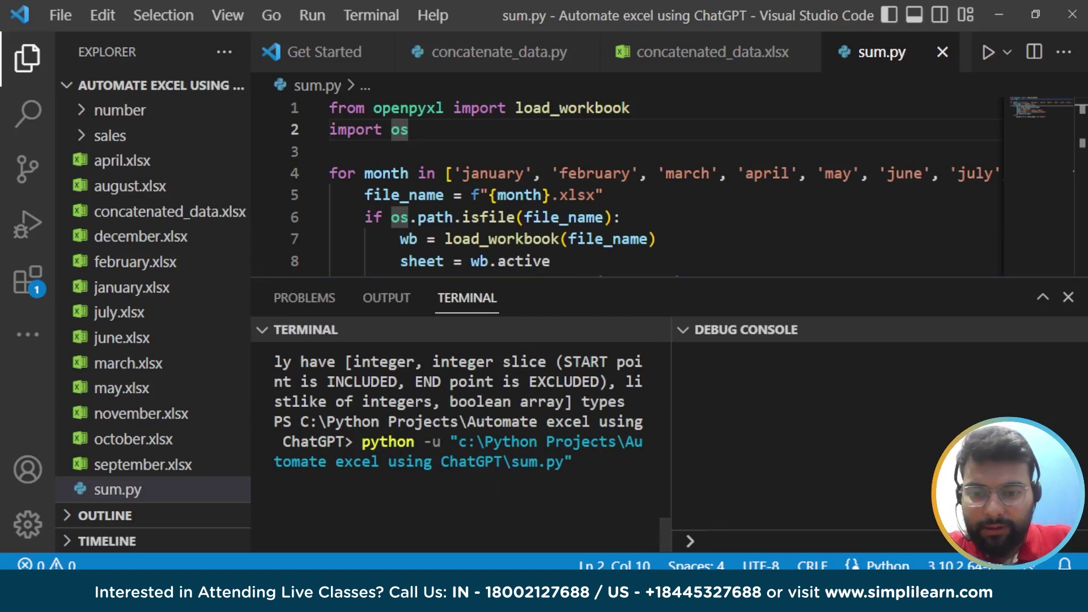
{"action": "mouse_move", "coordinate": [127, 312]}
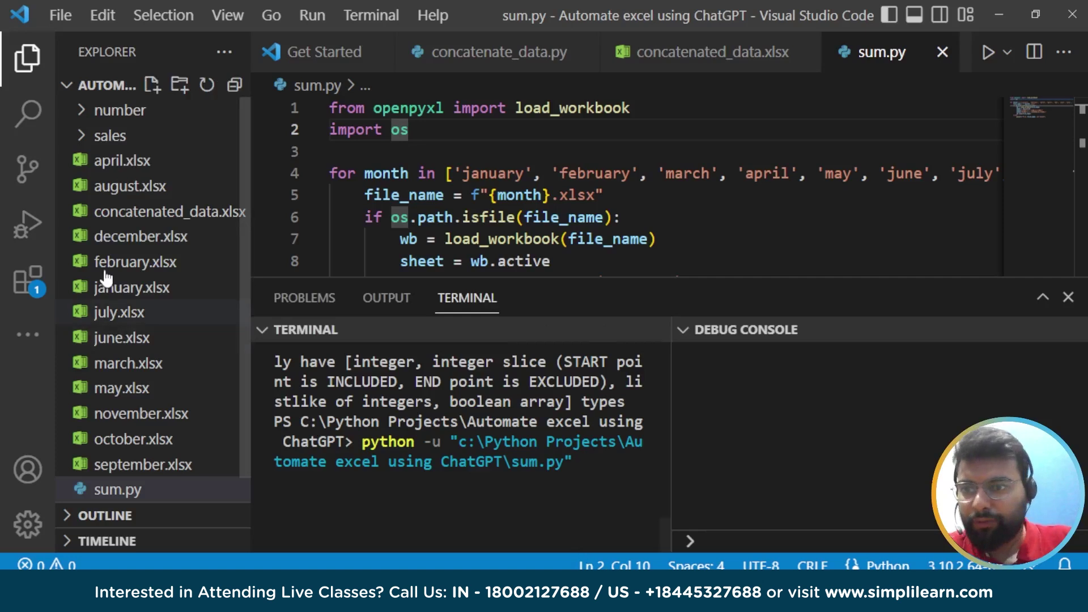
{"action": "left_click", "coordinate": [145, 164]}
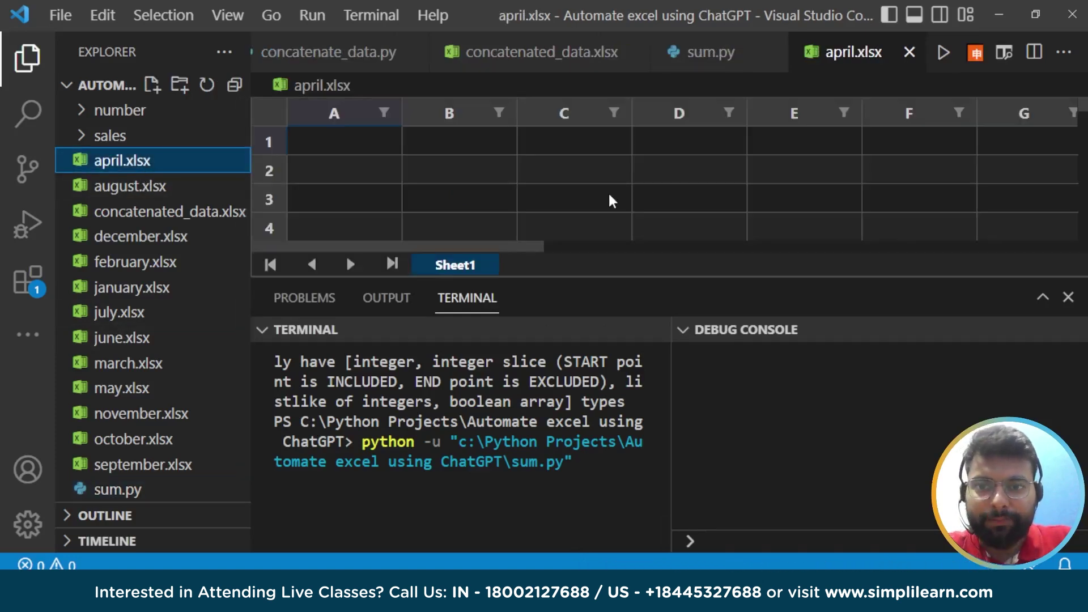
{"action": "scroll", "coordinate": [609, 195], "scroll_direction": "down", "scroll_amount": 2}
{"action": "scroll", "coordinate": [609, 195], "scroll_direction": "down", "scroll_amount": 5}
{"action": "scroll", "coordinate": [608, 192], "scroll_direction": "down", "scroll_amount": 3}
{"action": "scroll", "coordinate": [609, 194], "scroll_direction": "down", "scroll_amount": 20}
{"action": "scroll", "coordinate": [607, 191], "scroll_direction": "down", "scroll_amount": 20}
{"action": "scroll", "coordinate": [608, 194], "scroll_direction": "down", "scroll_amount": 20}
{"action": "scroll", "coordinate": [608, 193], "scroll_direction": "down", "scroll_amount": 20}
{"action": "scroll", "coordinate": [608, 194], "scroll_direction": "down", "scroll_amount": 20}
{"action": "scroll", "coordinate": [607, 191], "scroll_direction": "down", "scroll_amount": 20}
{"action": "scroll", "coordinate": [608, 194], "scroll_direction": "down", "scroll_amount": 20}
{"action": "scroll", "coordinate": [609, 194], "scroll_direction": "down", "scroll_amount": 20}
{"action": "scroll", "coordinate": [608, 194], "scroll_direction": "down", "scroll_amount": 20}
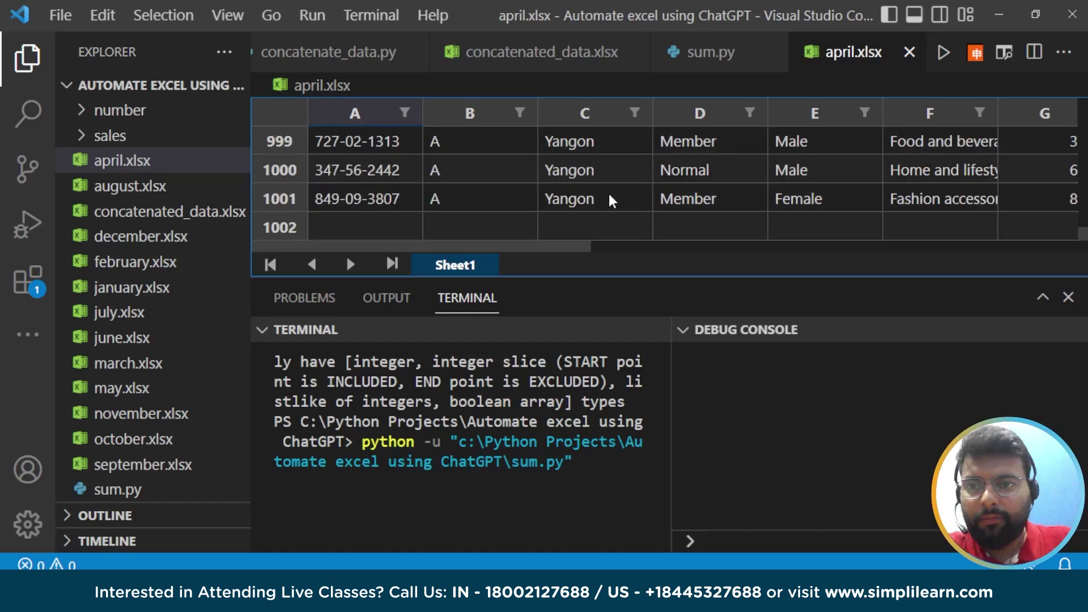
{"action": "scroll", "coordinate": [745, 178], "scroll_direction": "right", "scroll_amount": 5}
{"action": "scroll", "coordinate": [745, 179], "scroll_direction": "right", "scroll_amount": 4}
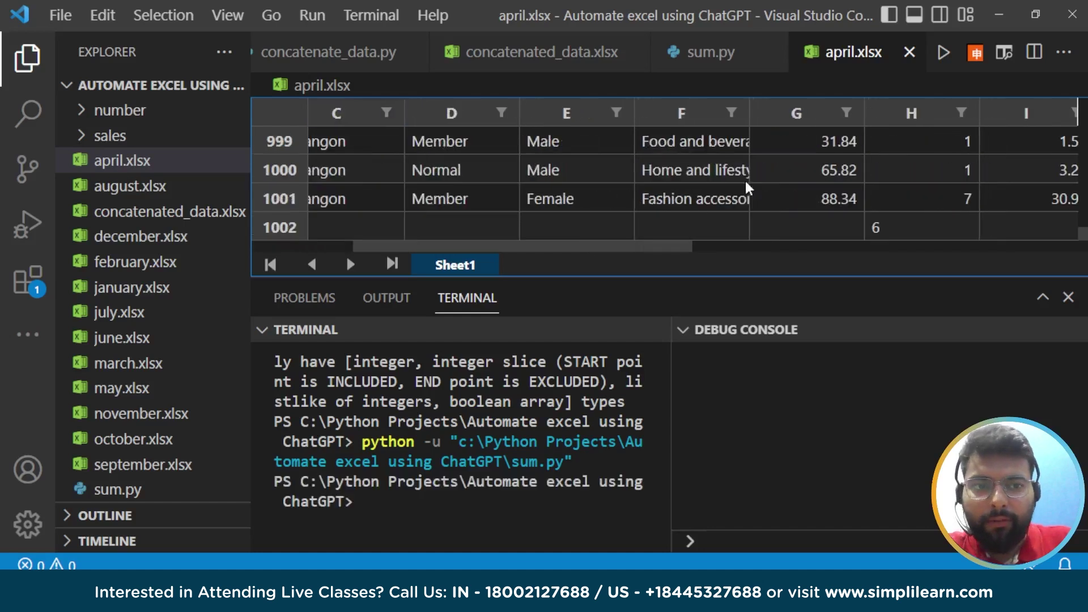
{"action": "scroll", "coordinate": [745, 181], "scroll_direction": "right", "scroll_amount": 4}
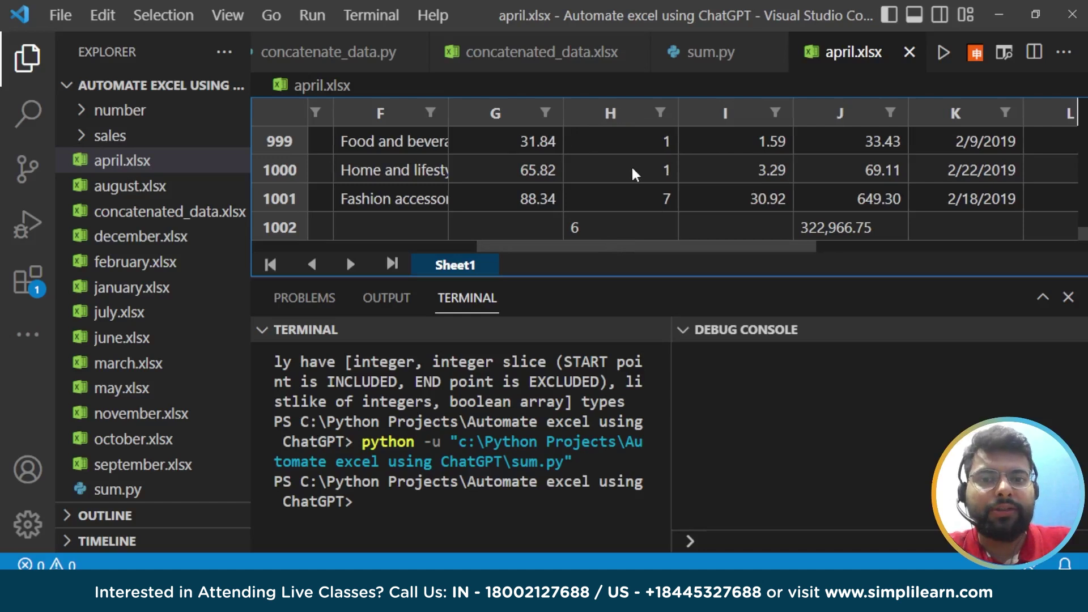
{"action": "scroll", "coordinate": [764, 175], "scroll_direction": "right", "scroll_amount": 2}
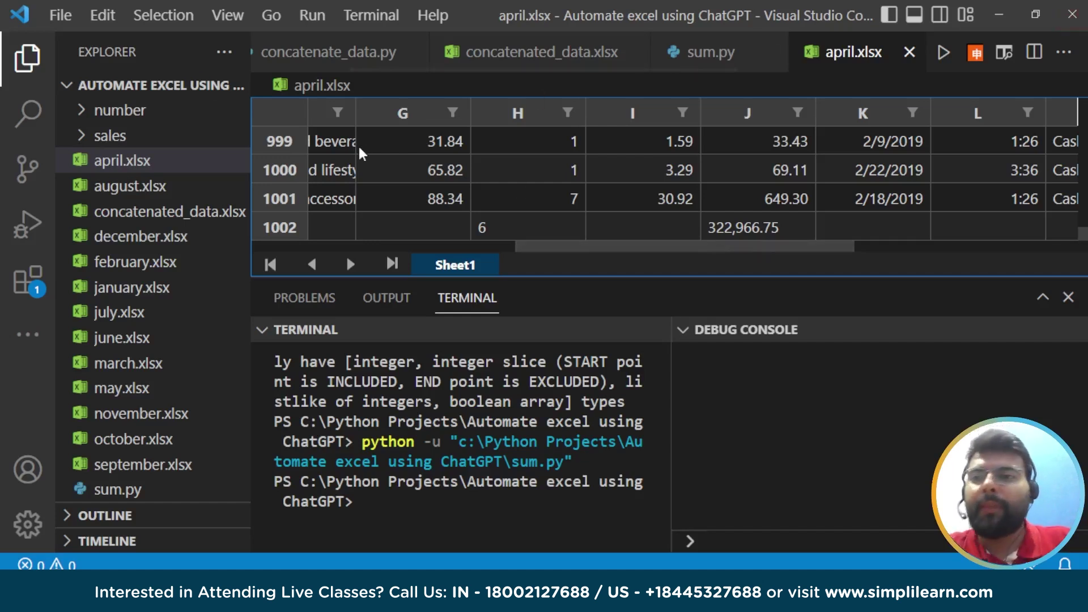
Hide the Explorer sidebar to widen the spreadsheet view
{"action": "left_click", "coordinate": [32, 64]}
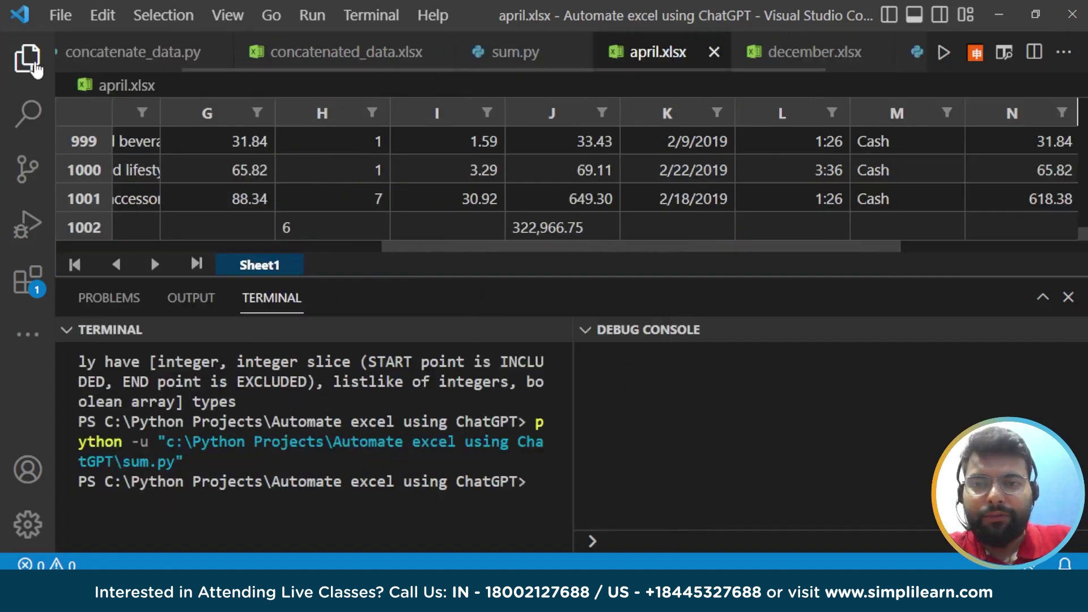
{"action": "left_click", "coordinate": [32, 64]}
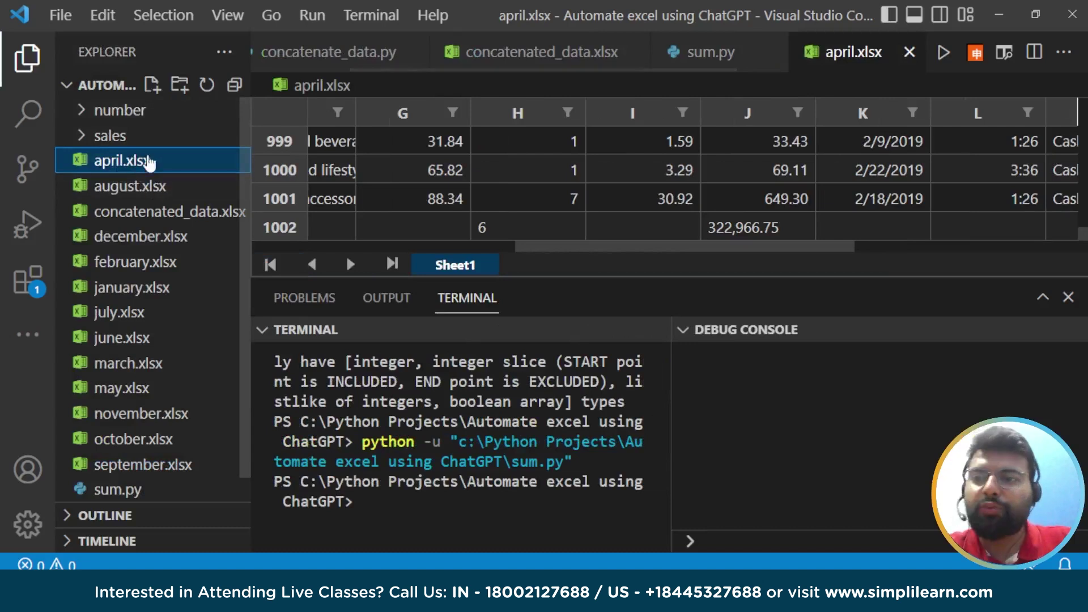
{"action": "left_click", "coordinate": [25, 60]}
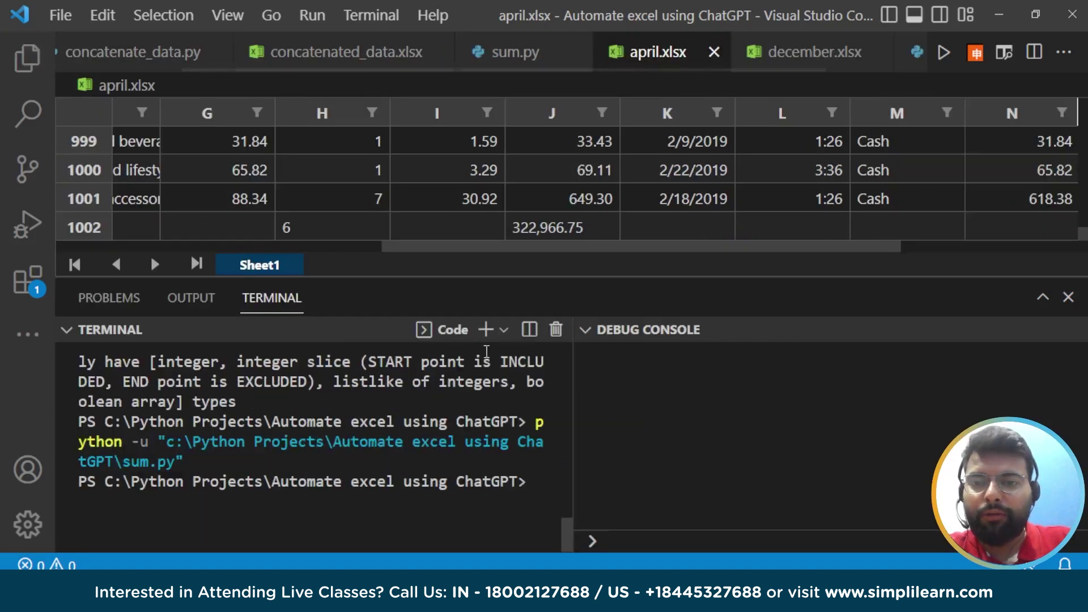
{"action": "key", "text": "alt"}
{"action": "key", "text": "alt+Tab"}
Review the ChatGPT answer, then open the number folder in File Explorer
{"action": "key", "text": "alt+Tab"}
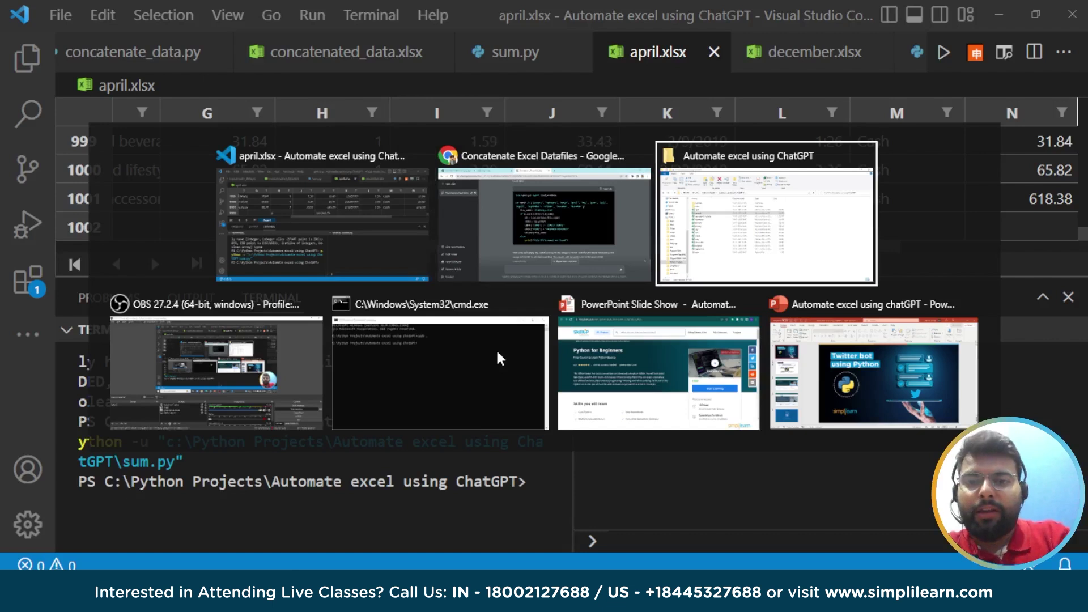
{"action": "key", "text": "alt+Tab"}
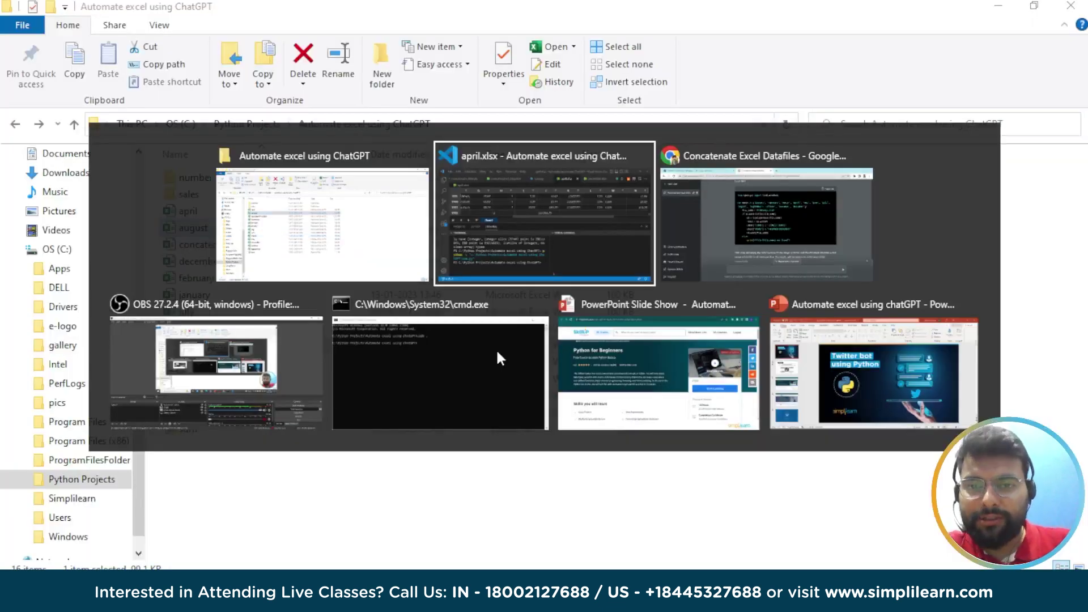
{"action": "key", "text": "alt+Tab"}
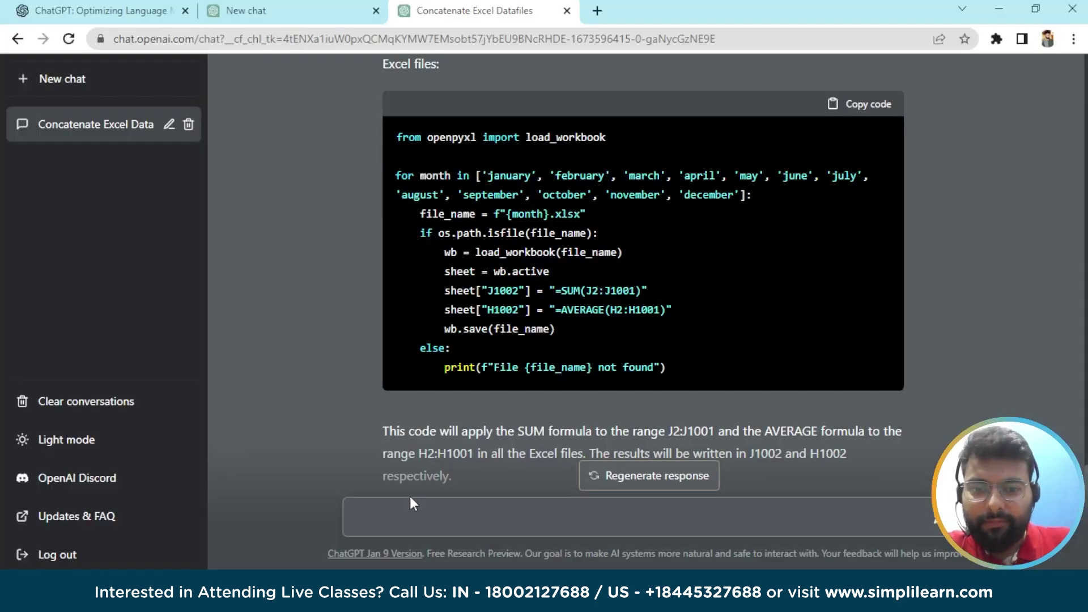
{"action": "scroll", "coordinate": [550, 304], "scroll_direction": "down", "scroll_amount": 3}
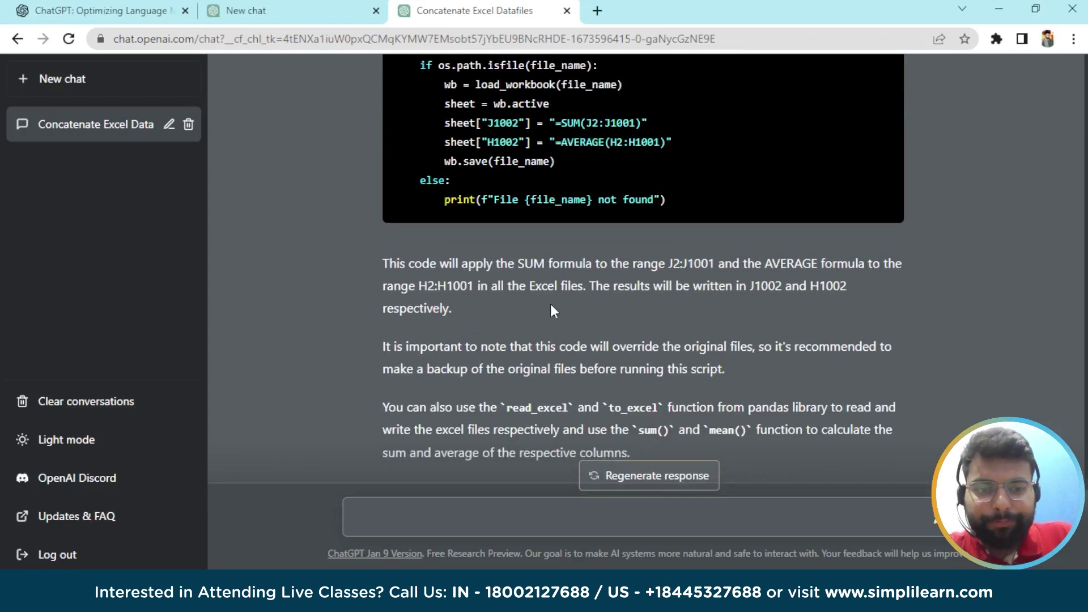
{"action": "key", "text": "alt+Tab"}
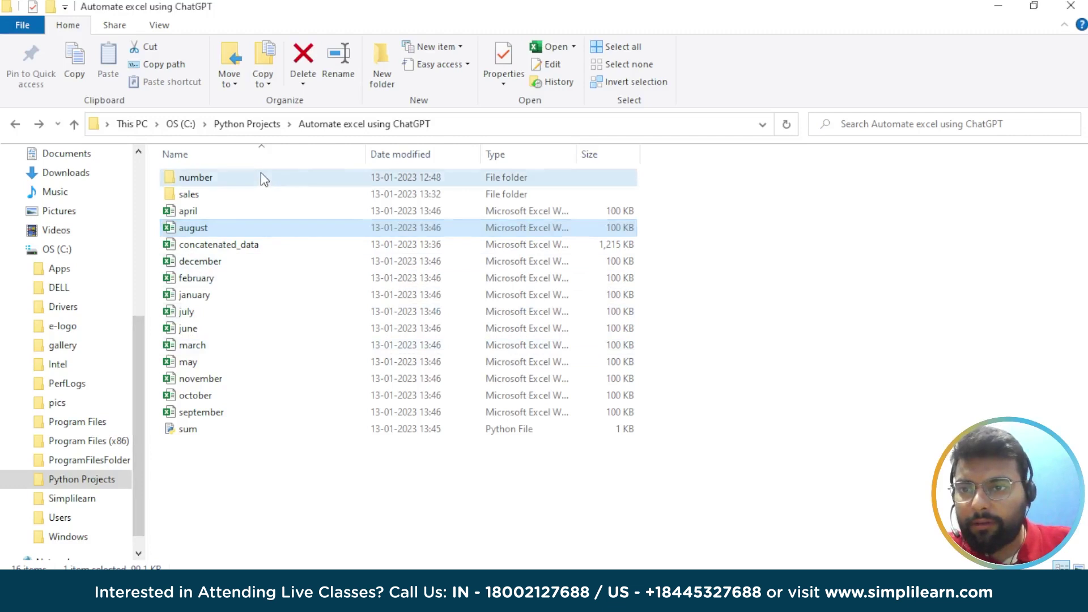
{"action": "double_click", "coordinate": [262, 175]}
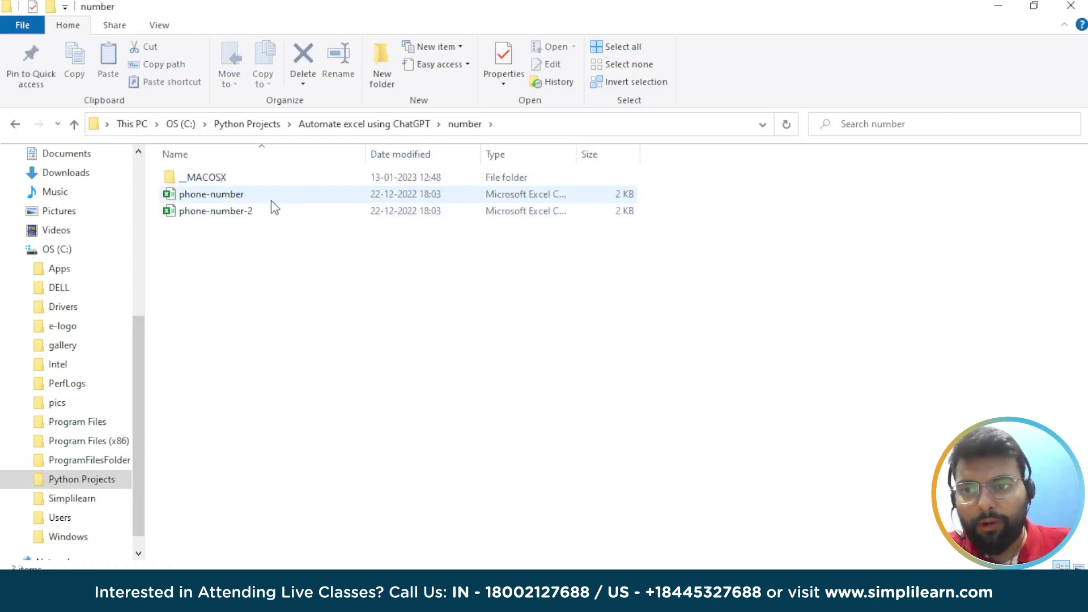
Open phone-number in Excel, widen column A to view the numbers, close without saving, and select both phone files
{"action": "double_click", "coordinate": [306, 199]}
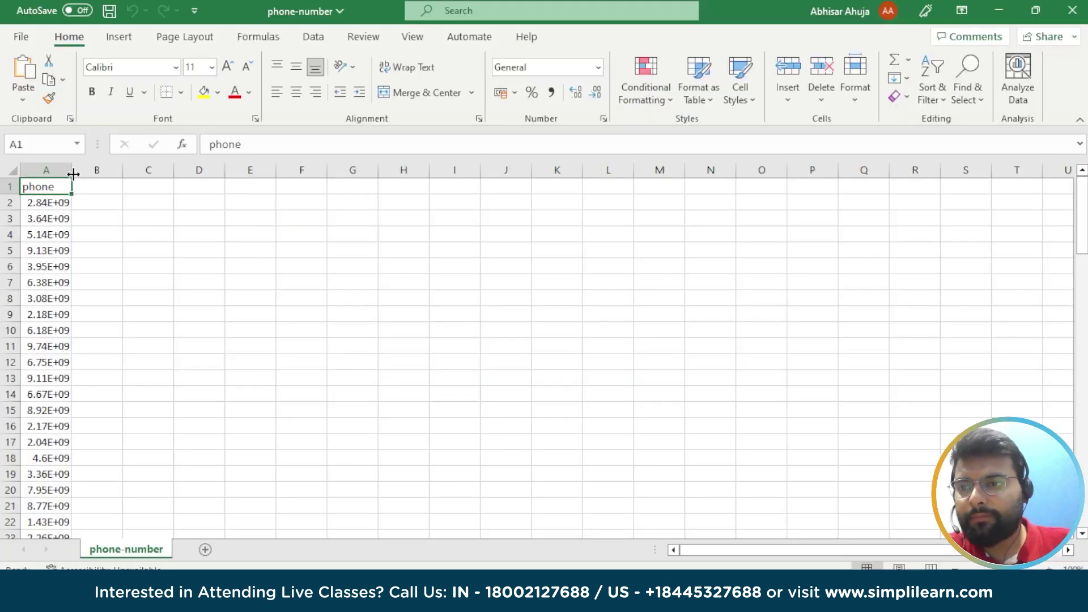
{"action": "left_click_drag", "start_coordinate": [71, 170], "coordinate": [219, 163]}
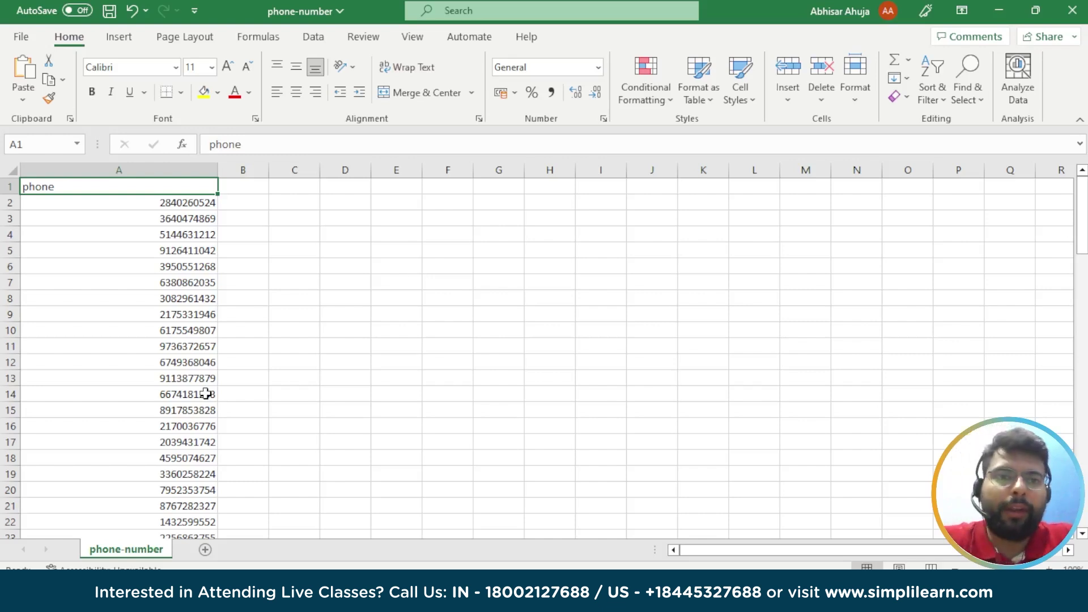
{"action": "left_click", "coordinate": [1071, 20]}
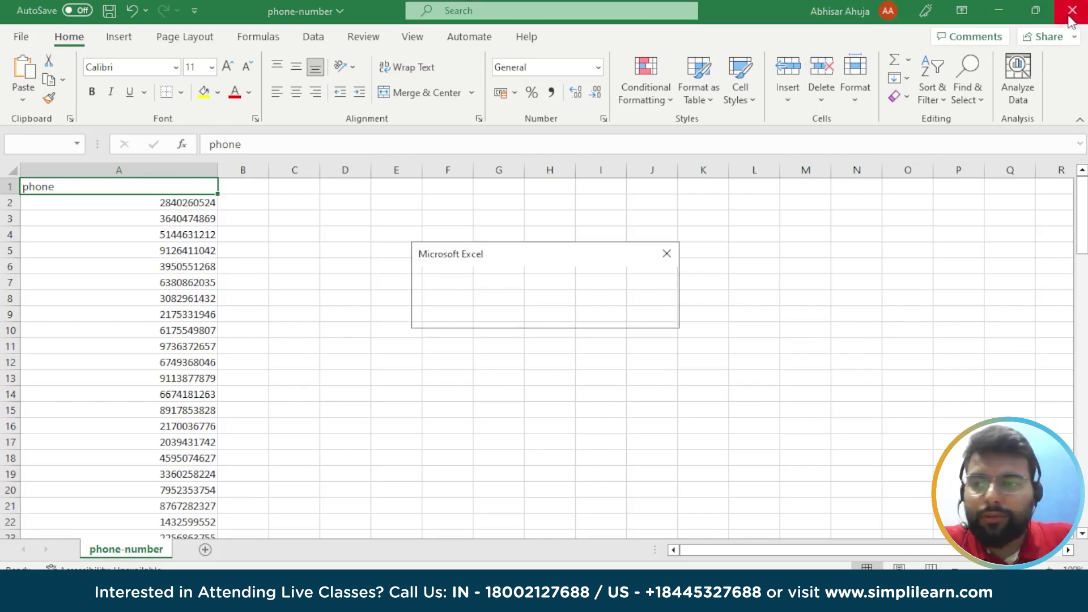
{"action": "left_click", "coordinate": [540, 314]}
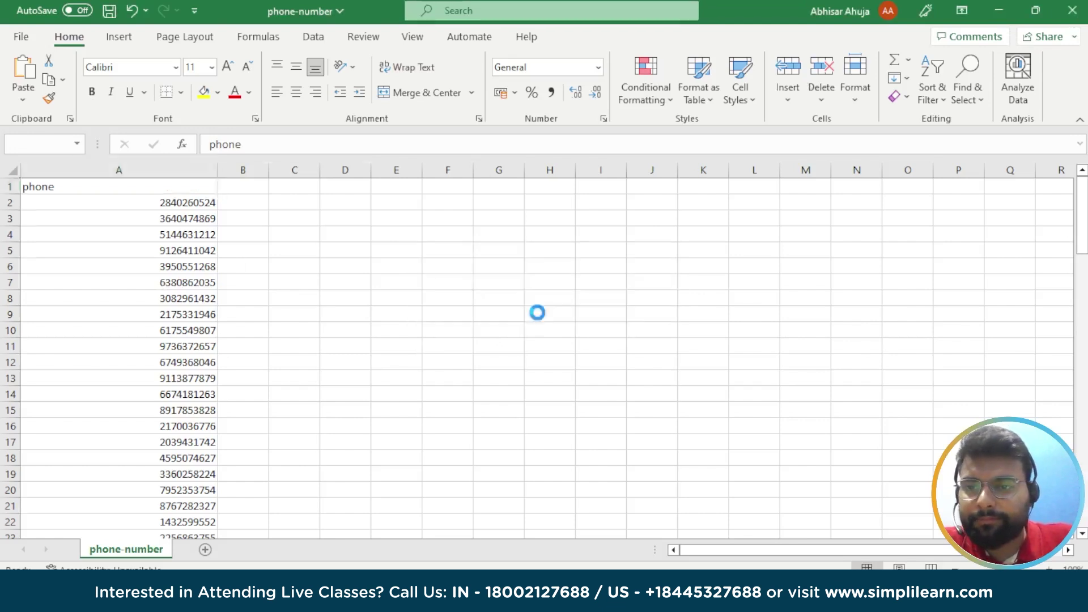
{"action": "left_click", "coordinate": [258, 213], "text": "ctrl"}
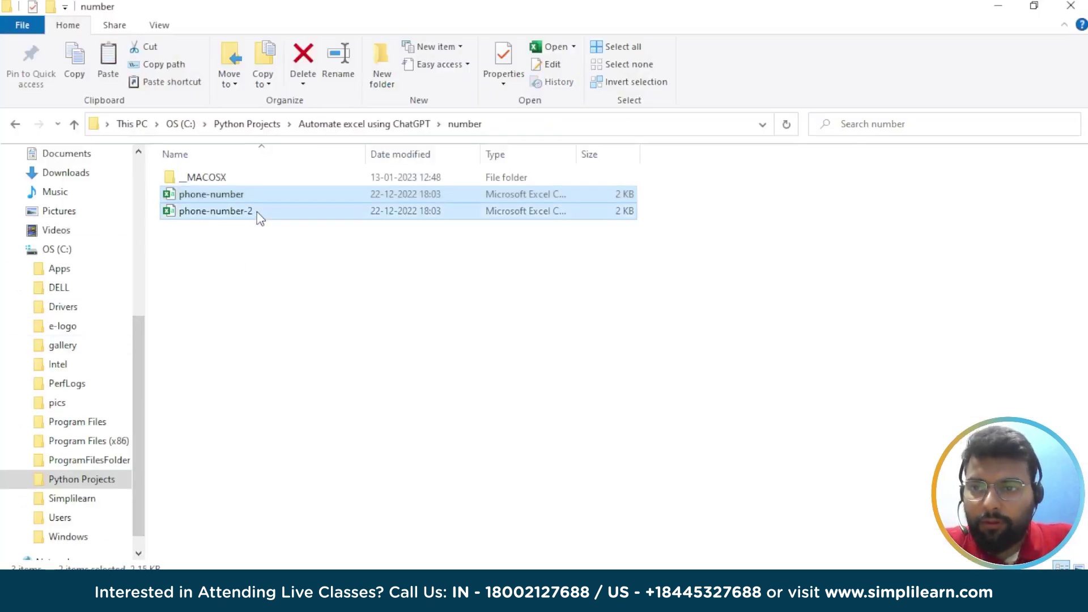
Paste both phone files into the Automate excel using ChatGPT folder and rename phone-number to phone_number
{"action": "left_click", "coordinate": [15, 124]}
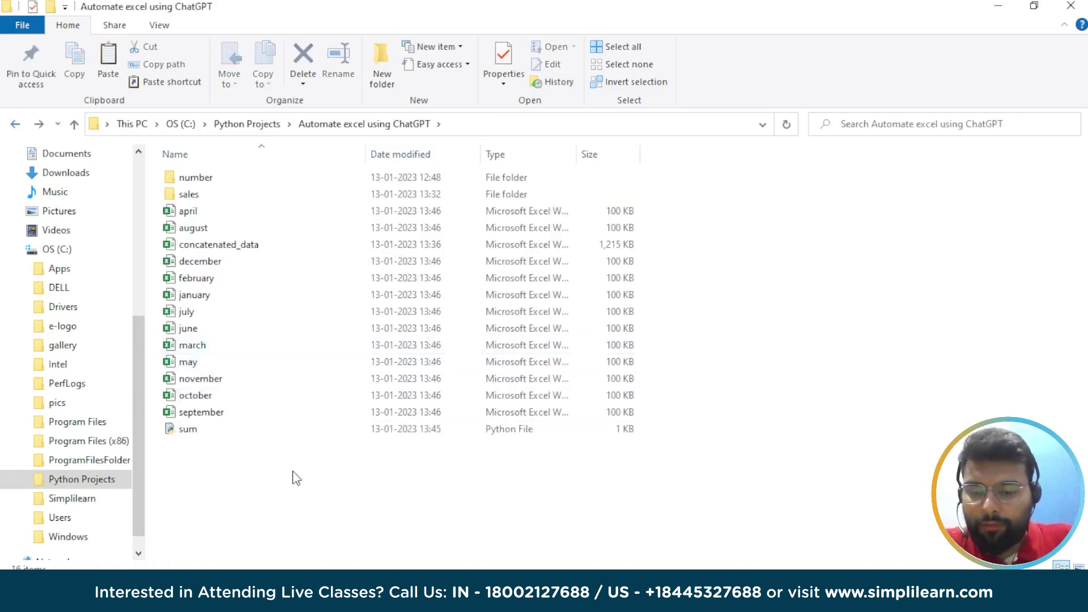
{"action": "key", "text": "ctrl+v"}
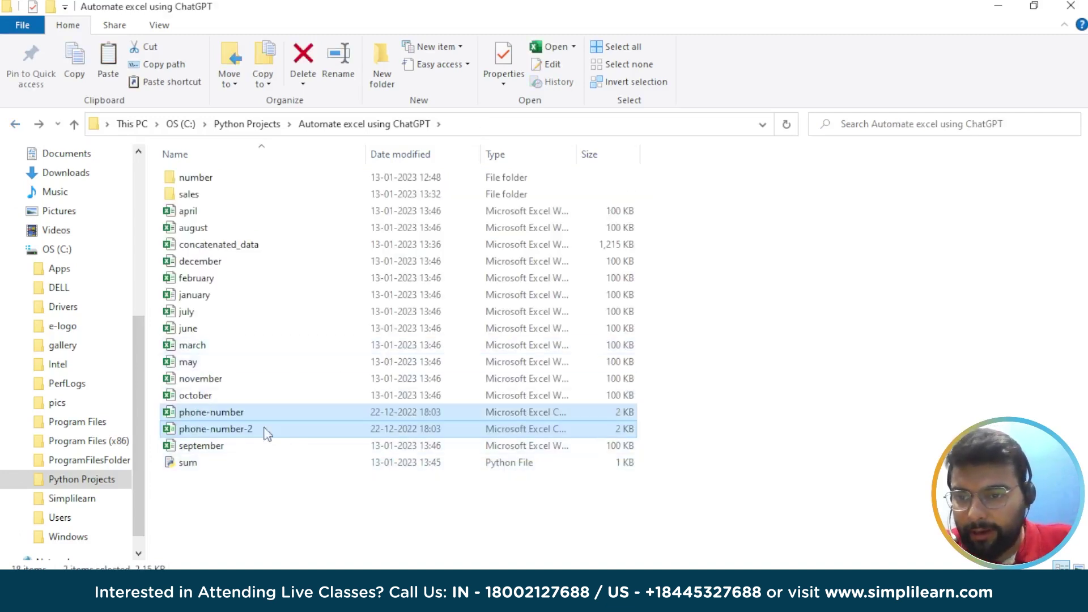
{"action": "left_click", "coordinate": [214, 413]}
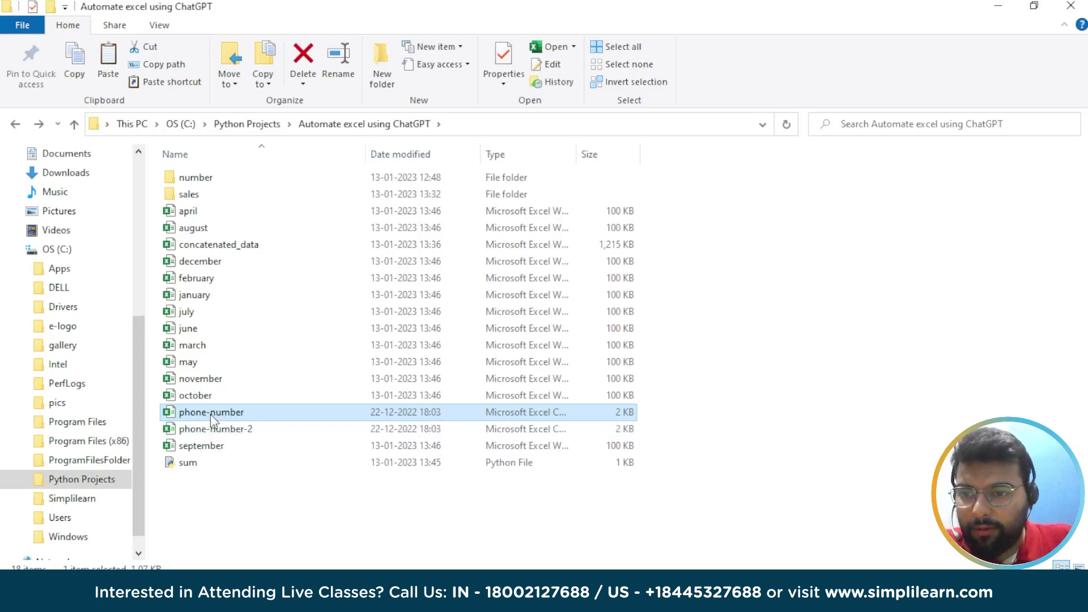
{"action": "left_click", "coordinate": [210, 415]}
{"action": "key", "text": "BackSpace"}
{"action": "type", "text": "_"}
{"action": "key", "text": "Return"}
Rename phone-number-2 to phone_number_2
{"action": "left_click", "coordinate": [220, 429]}
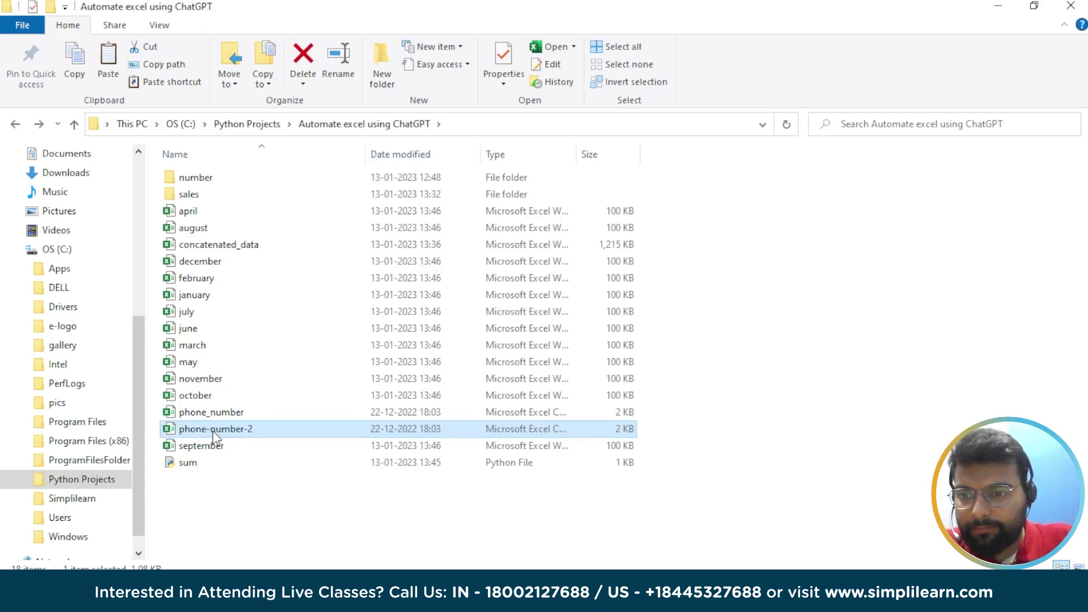
{"action": "left_click", "coordinate": [212, 431]}
{"action": "left_click", "coordinate": [215, 429]}
{"action": "key", "text": "BackSpace"}
{"action": "type", "text": "_"}
{"action": "key", "text": "BackSpace"}
{"action": "type", "text": "r"}
{"action": "key", "text": "Delete"}
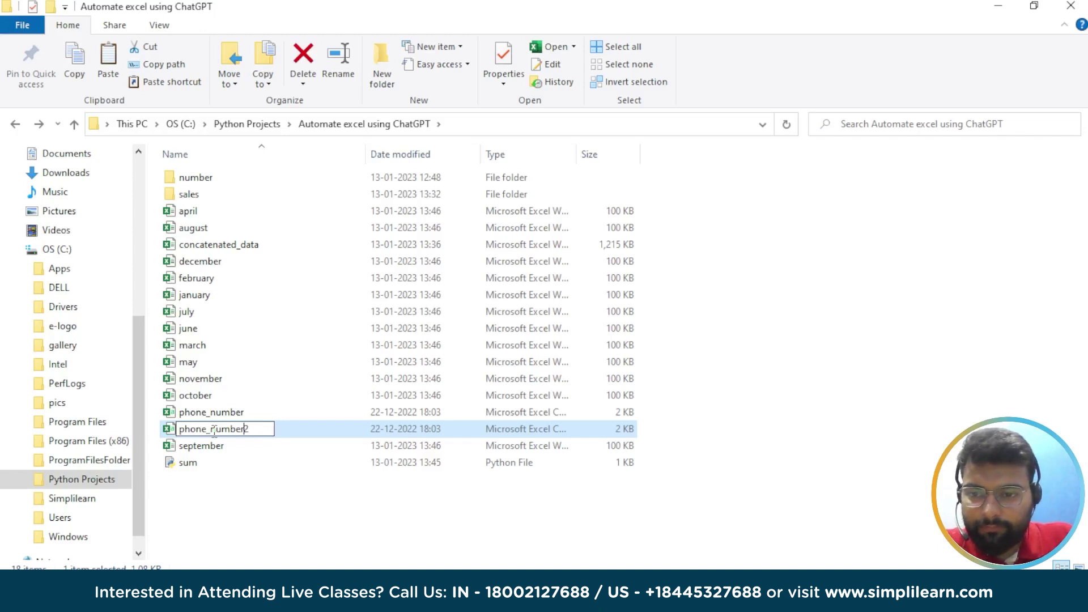
{"action": "type", "text": "_"}
{"action": "left_click", "coordinate": [260, 406]}
Check phone_number's Properties to confirm its file type is CSV
{"action": "key", "text": "alt+Tab"}
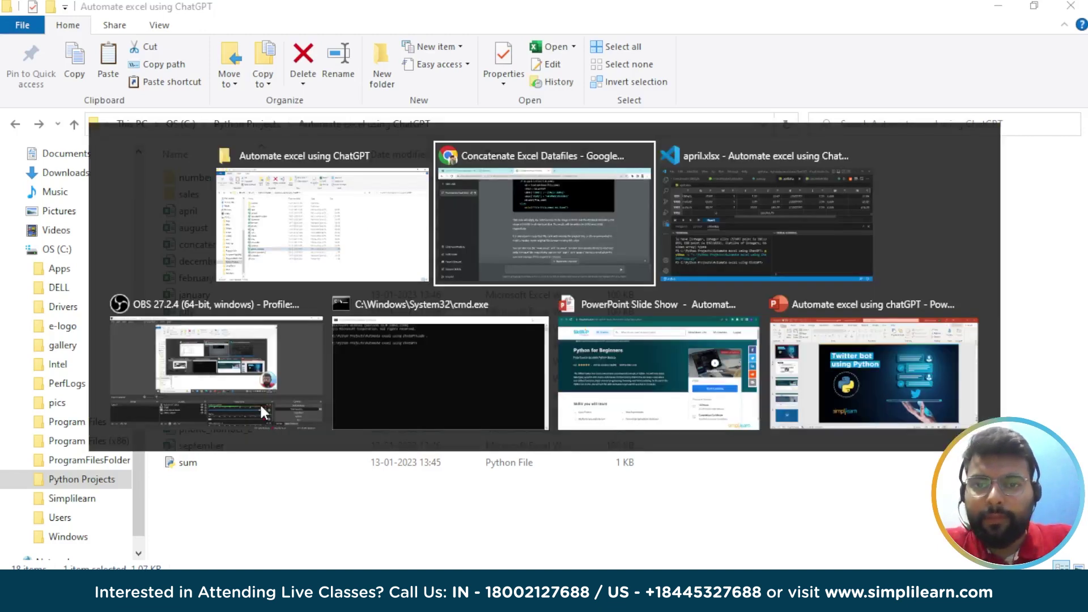
{"action": "scroll", "coordinate": [384, 323], "scroll_direction": "down", "scroll_amount": 1}
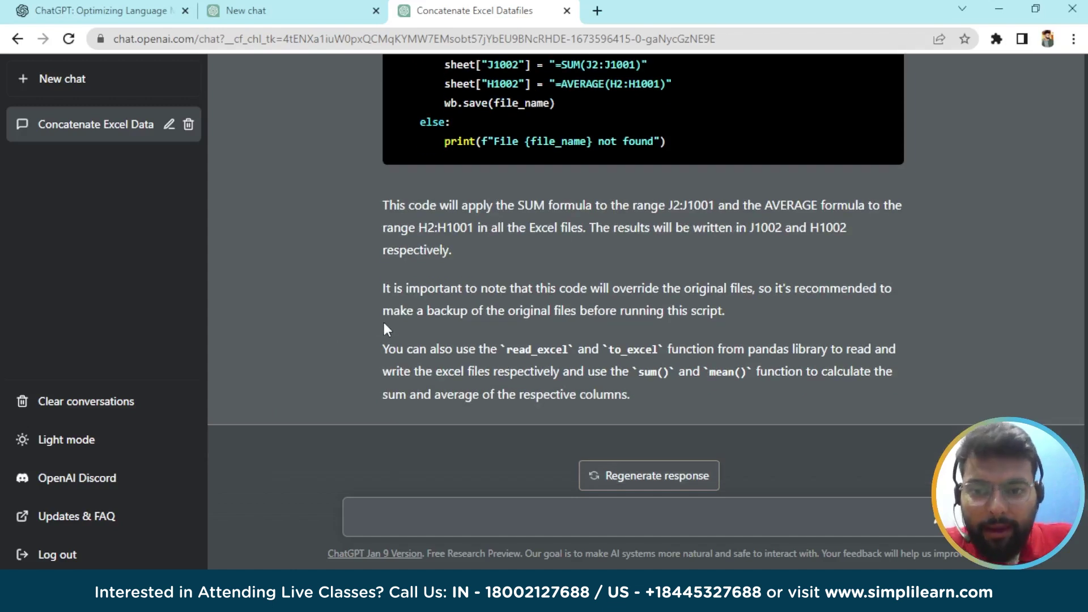
{"action": "key", "text": "alt+Tab"}
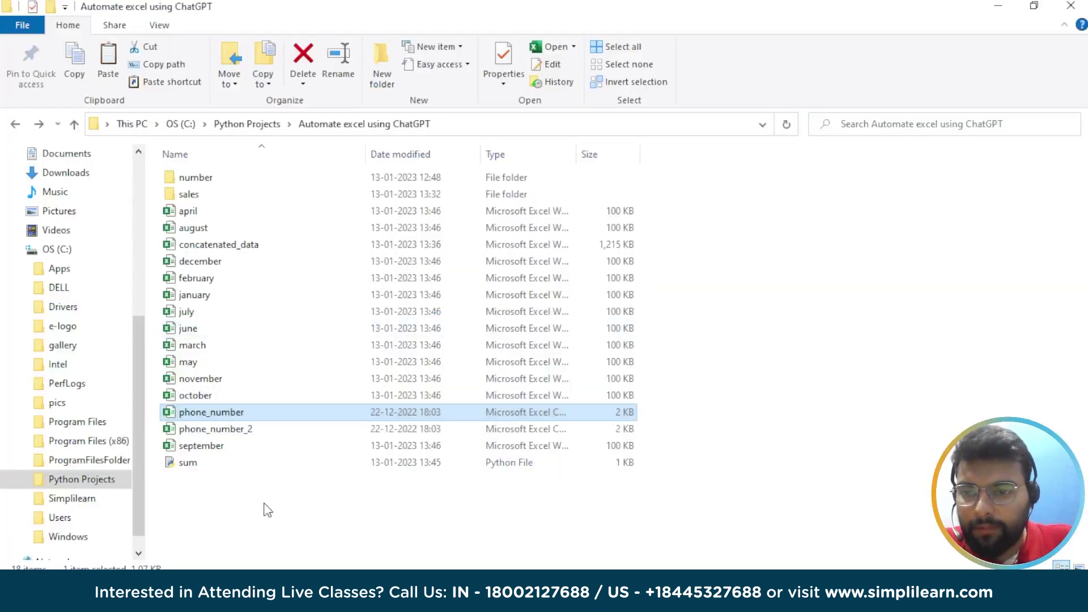
{"action": "right_click", "coordinate": [444, 413]}
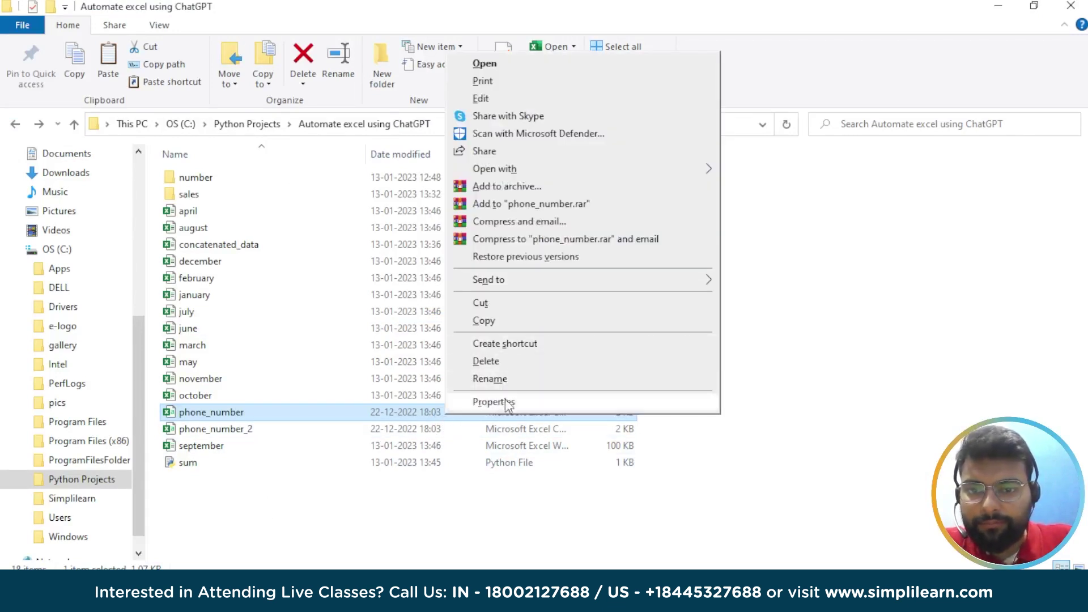
{"action": "left_click", "coordinate": [509, 403]}
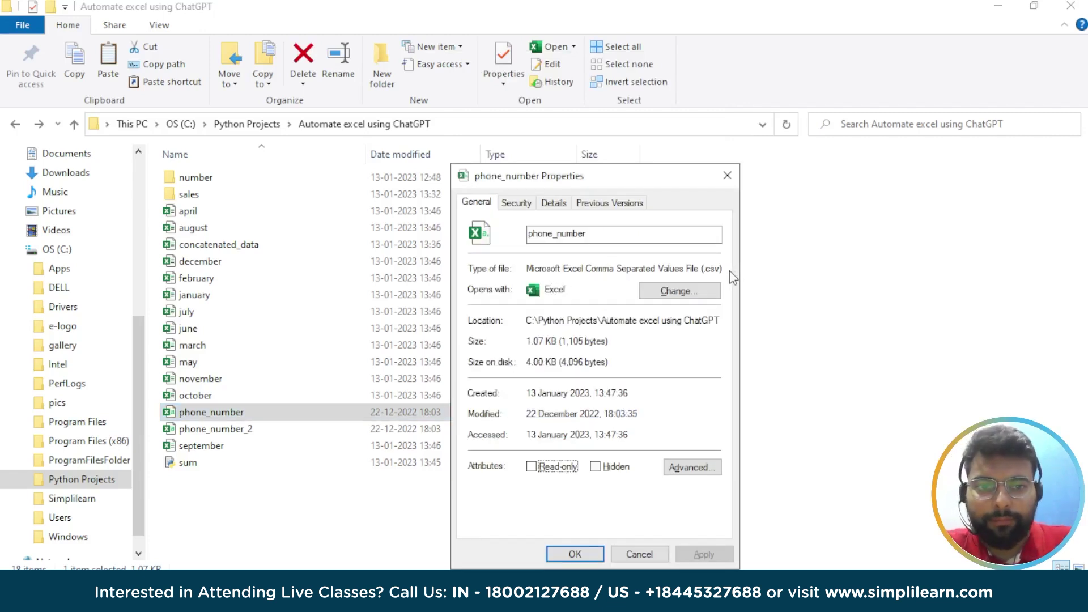
{"action": "left_click", "coordinate": [729, 174]}
{"action": "key", "text": "alt+Tab"}
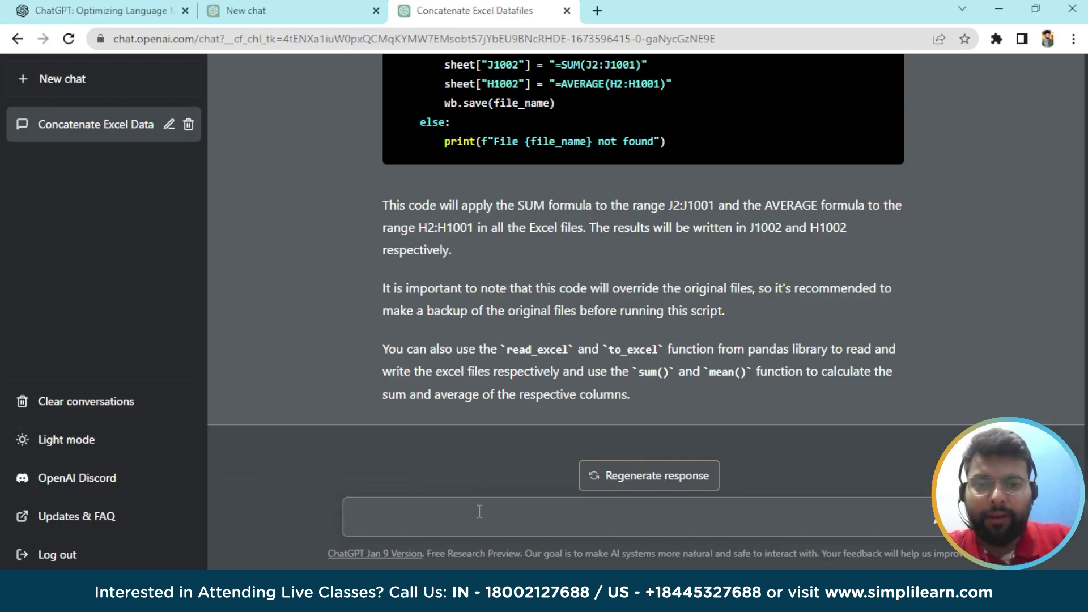
Type 'i have two files with .csv extension named "phone_number" and "phone_numbe' into the message box
{"action": "type", "text": "have two files "}
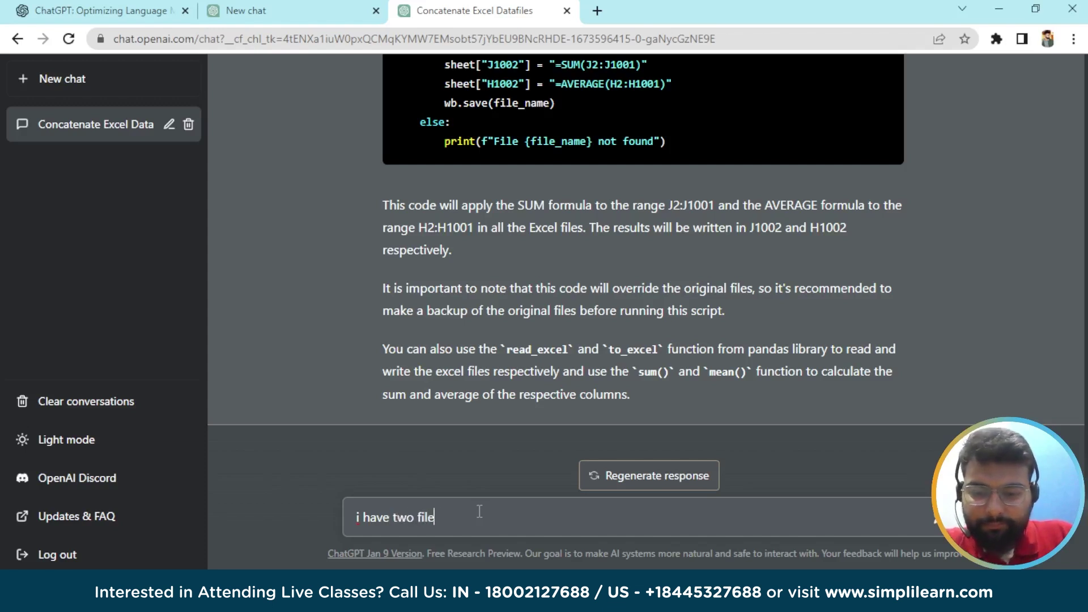
{"action": "type", "text": "w"}
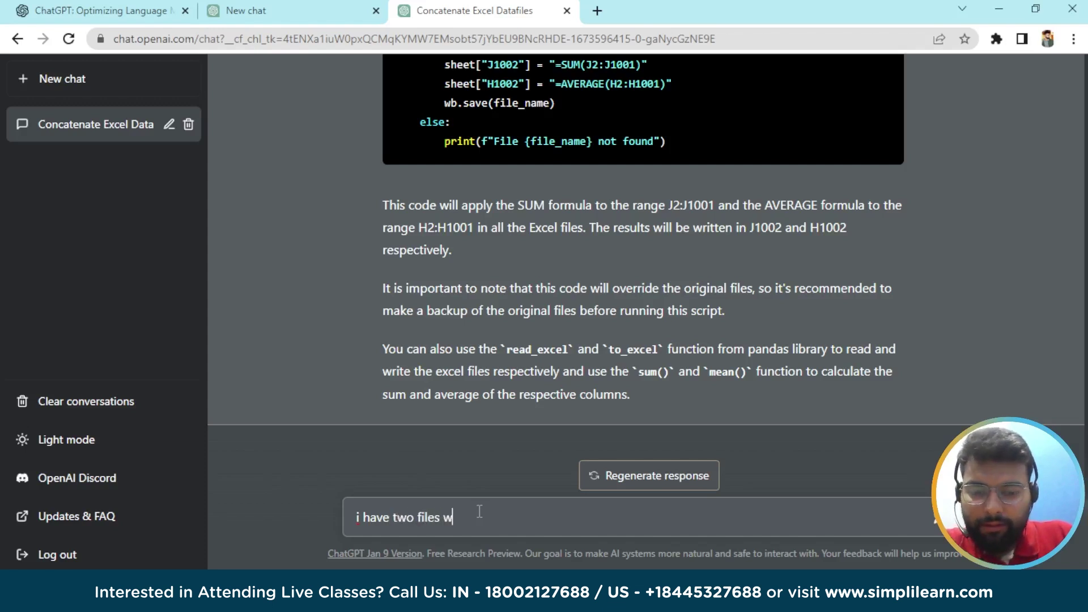
{"action": "type", "text": "ith"}
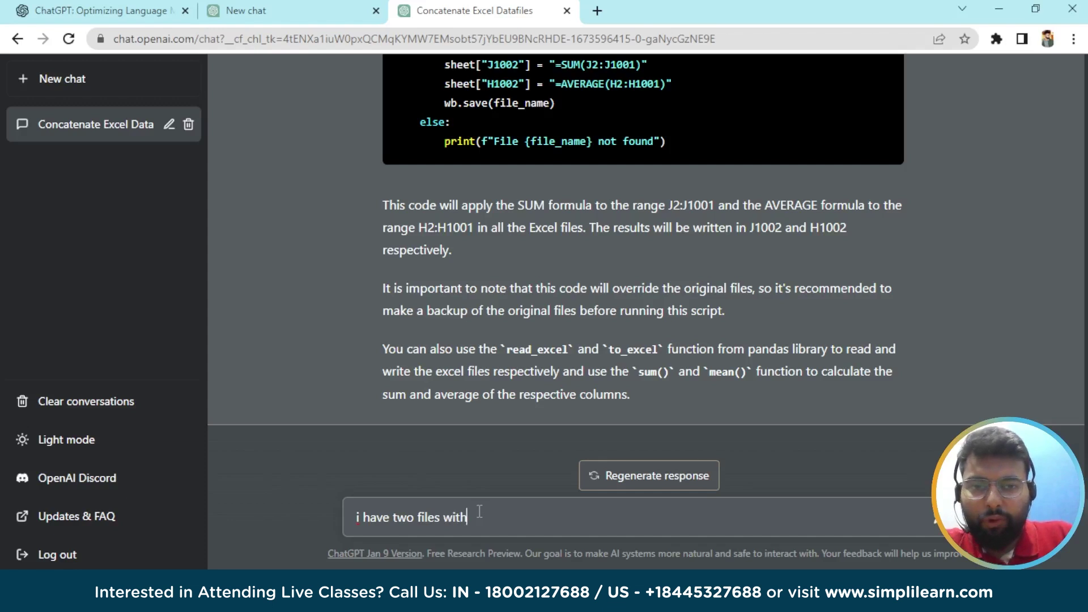
{"action": "type", "text": ".csv"}
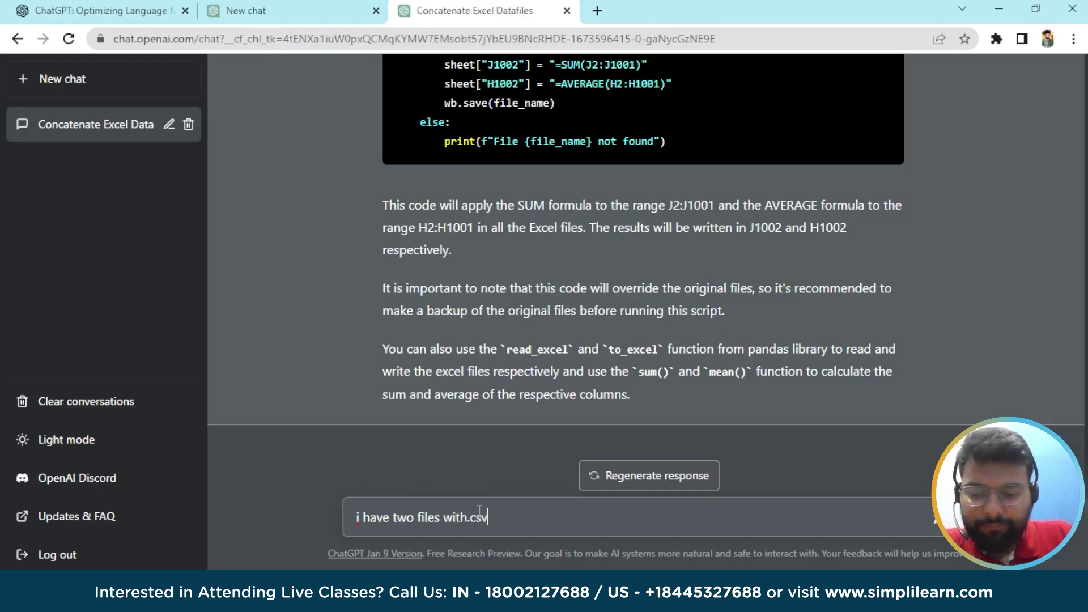
{"action": "key", "text": "Left"}
{"action": "key", "text": "Left"}
{"action": "key", "text": "Left"}
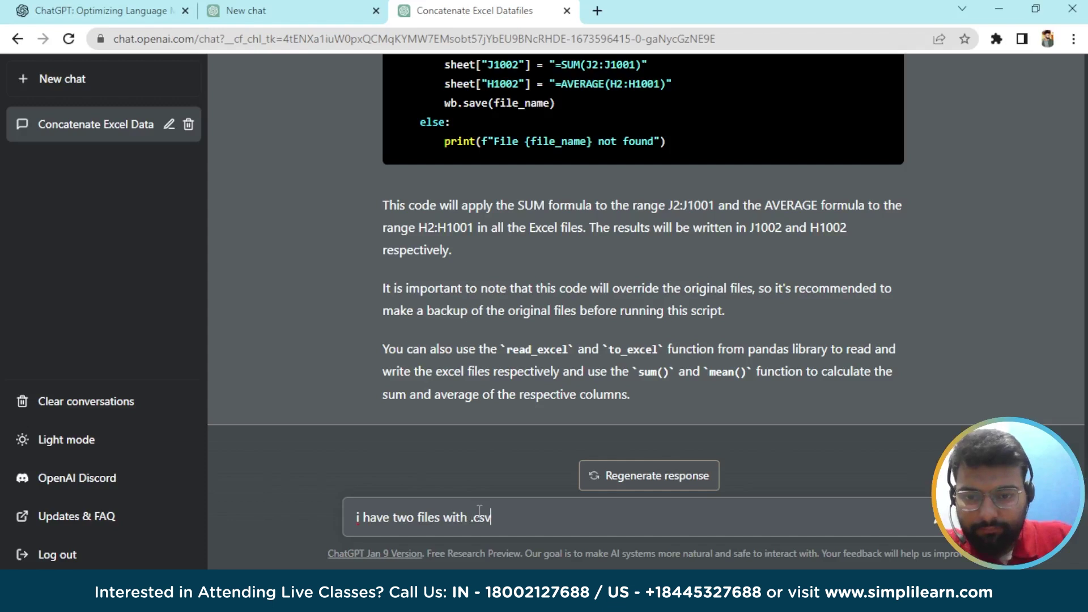
{"action": "type", "text": "extensio"}
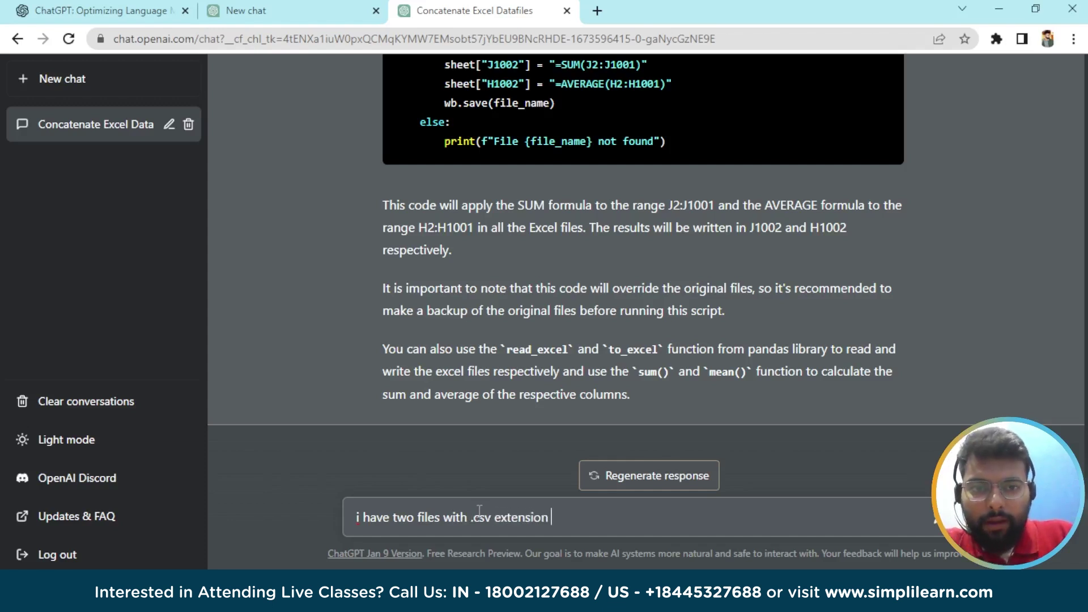
{"action": "type", "text": " named"}
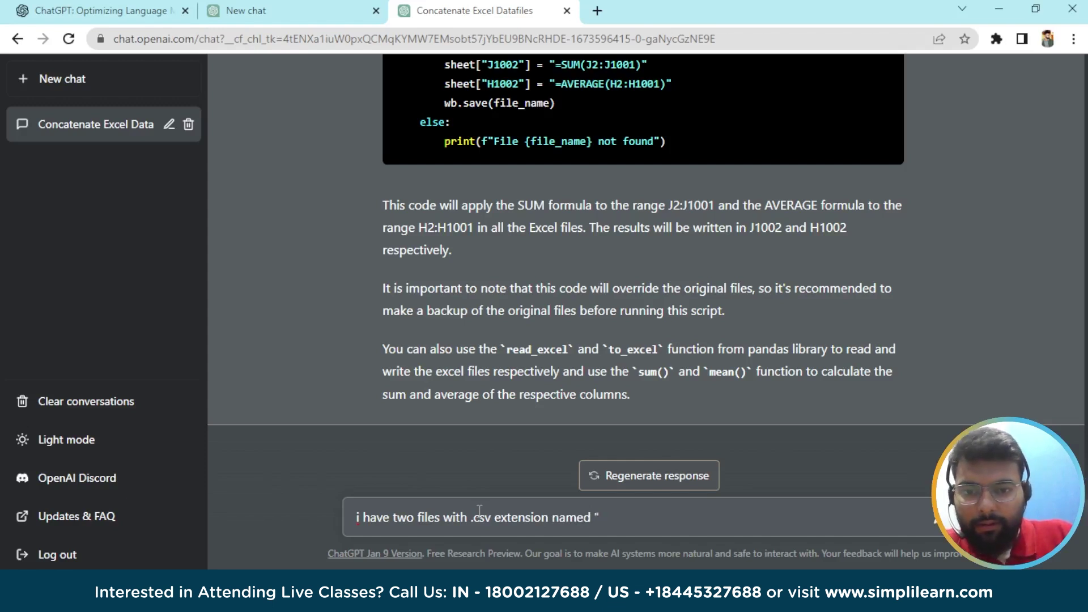
{"action": "type", "text": "phone_"}
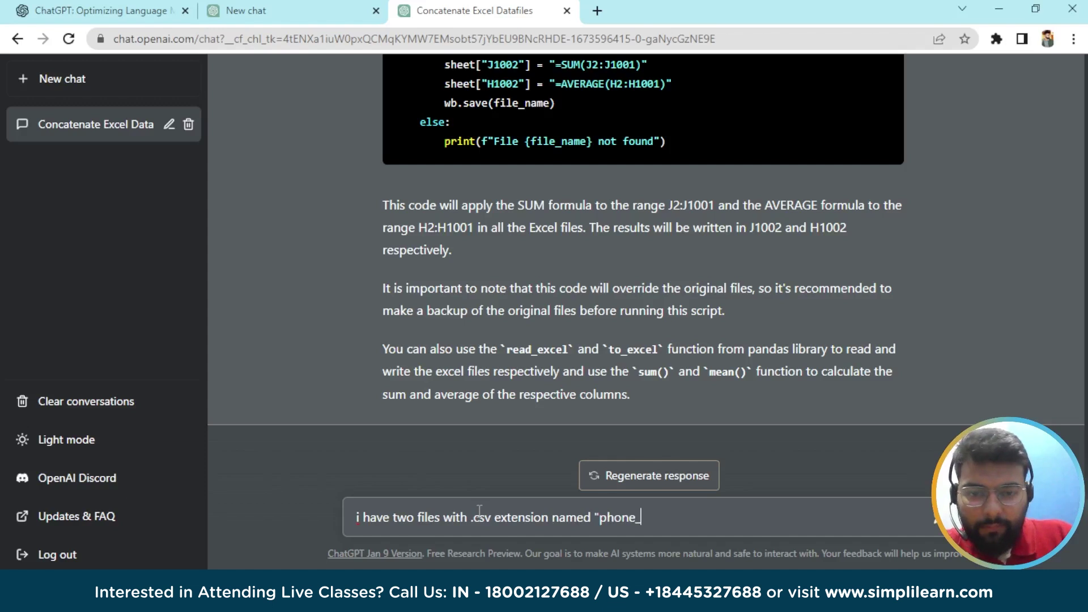
{"action": "type", "text": "numv"}
{"action": "type", "text": "ber"}
{"action": "type", "text": "\""}
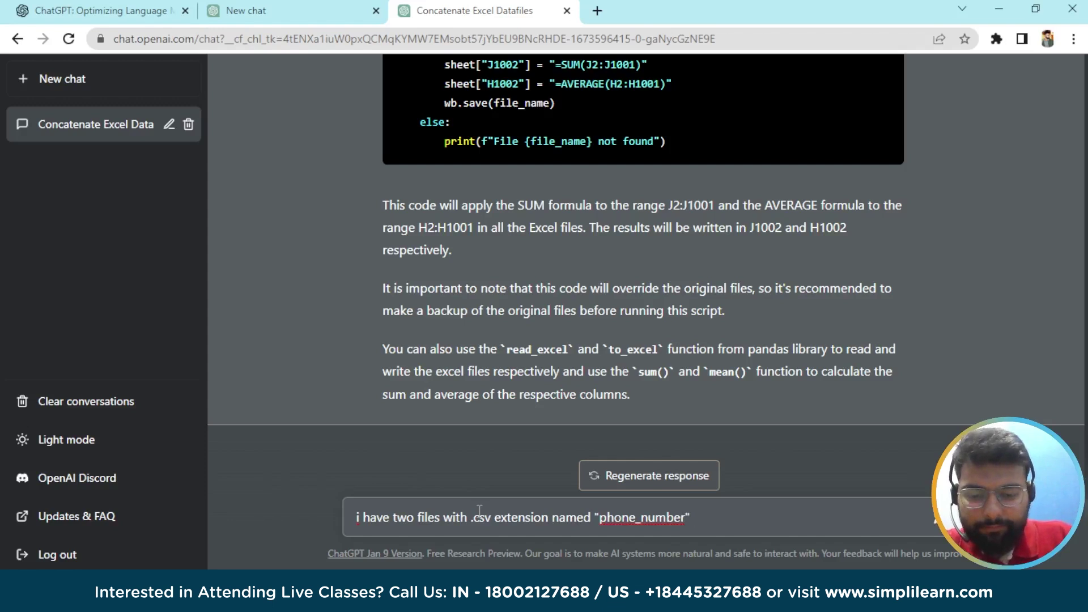
{"action": "type", "text": " and"}
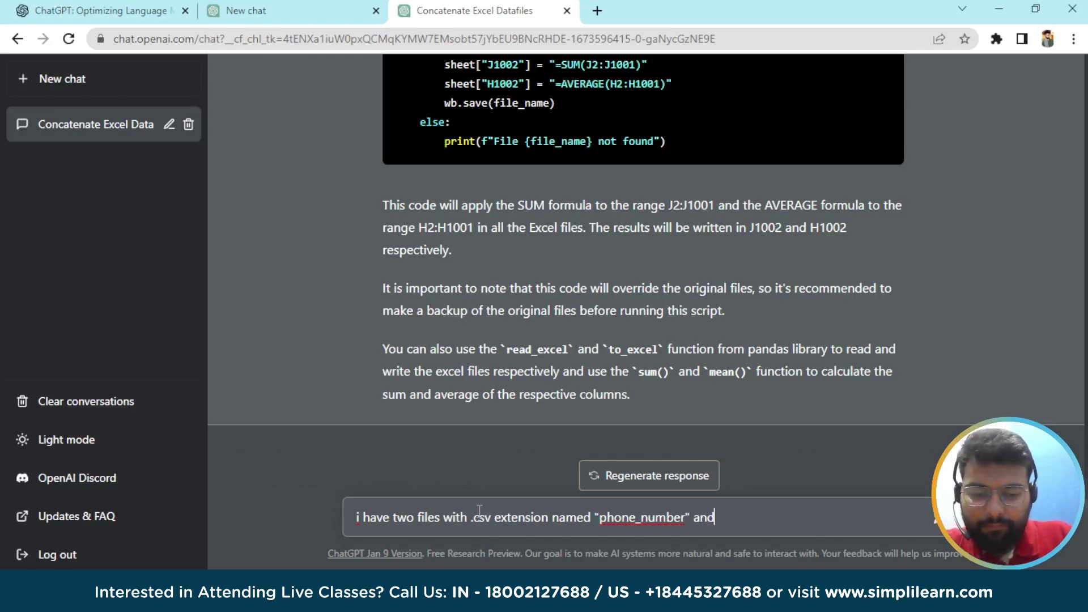
{"action": "key", "text": "BackSpace"}
{"action": "type", "text": "\"p"}
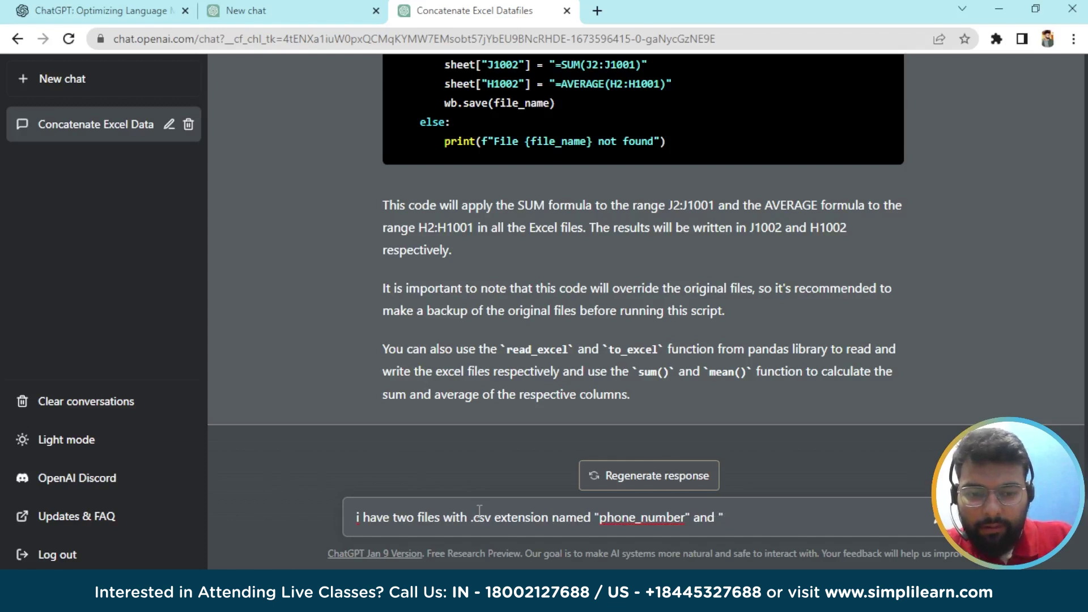
{"action": "type", "text": "hone_number_2"}
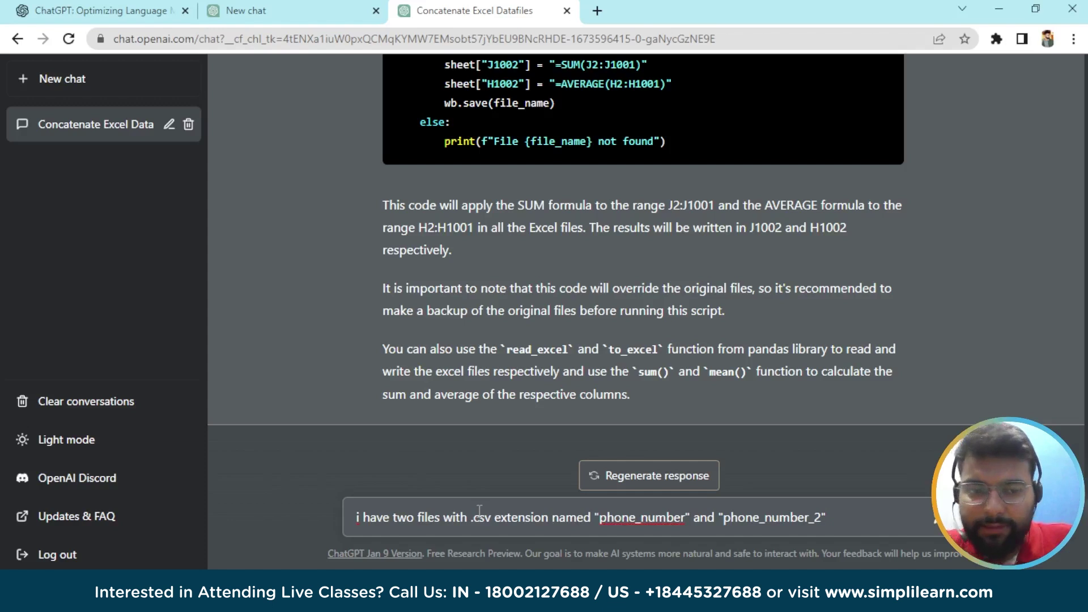
Finish the prompt asking Python to add +91 as a string prefix to column phone, and send it
{"action": "type", "text": ". Use Python to add the country "}
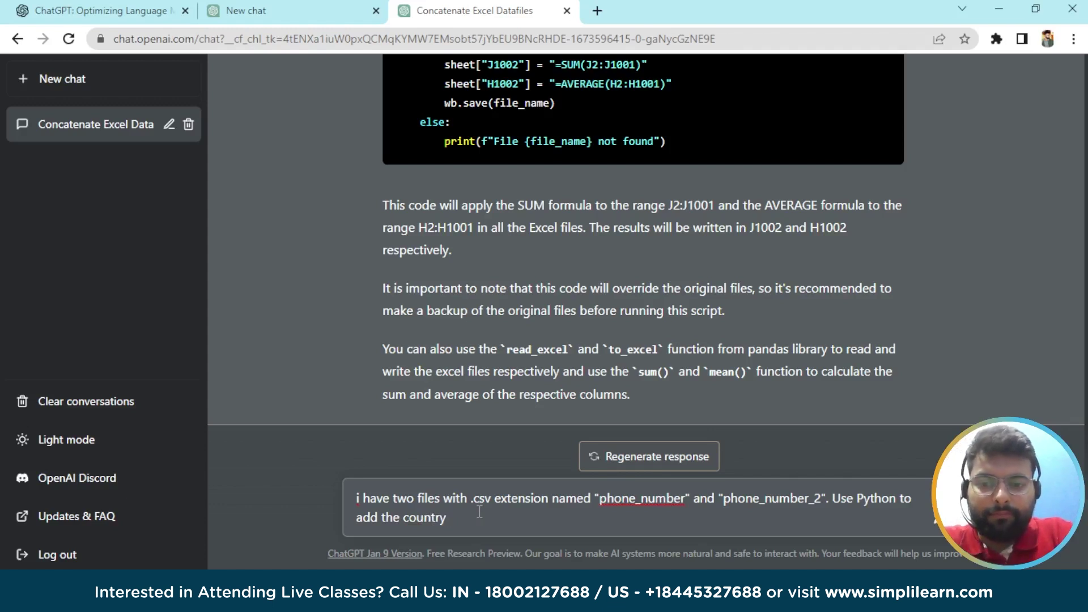
{"action": "type", "text": "code"}
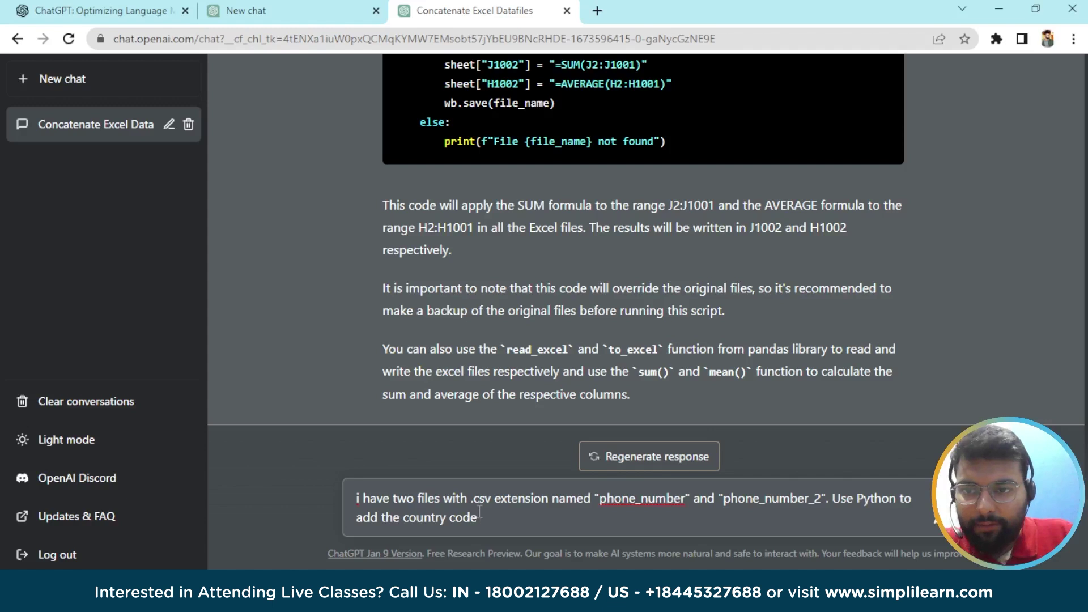
{"action": "type", "text": " +91"}
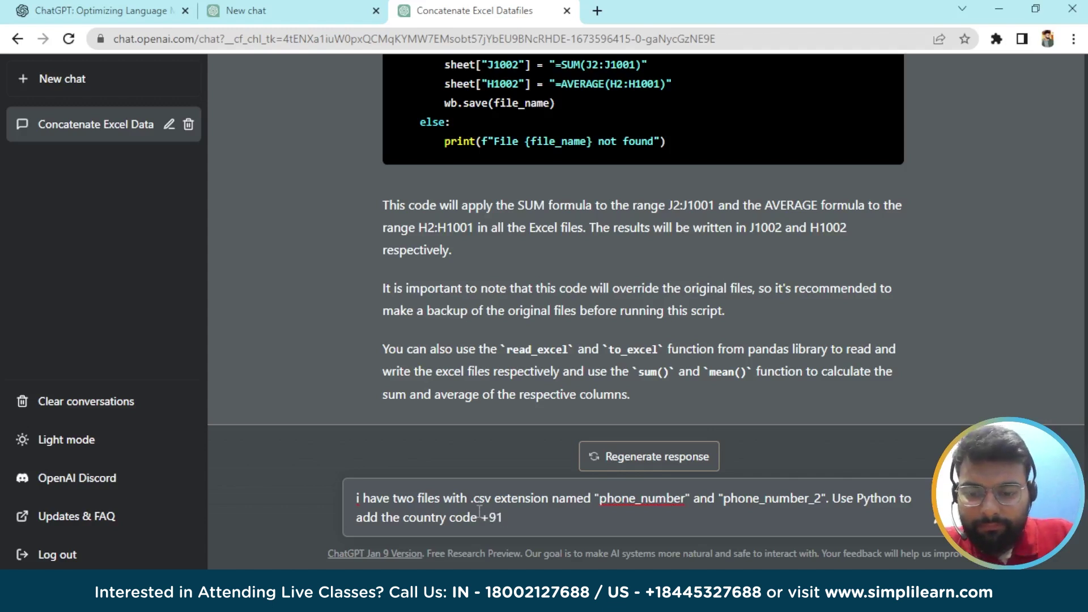
{"action": "type", "text": " as string prefix"}
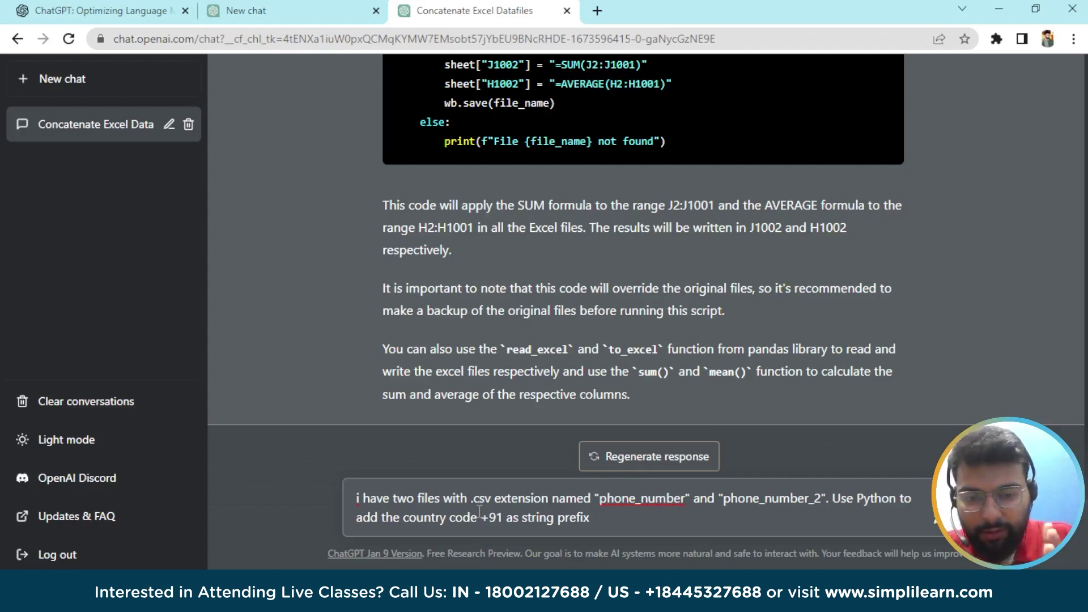
{"action": "type", "text": "in "}
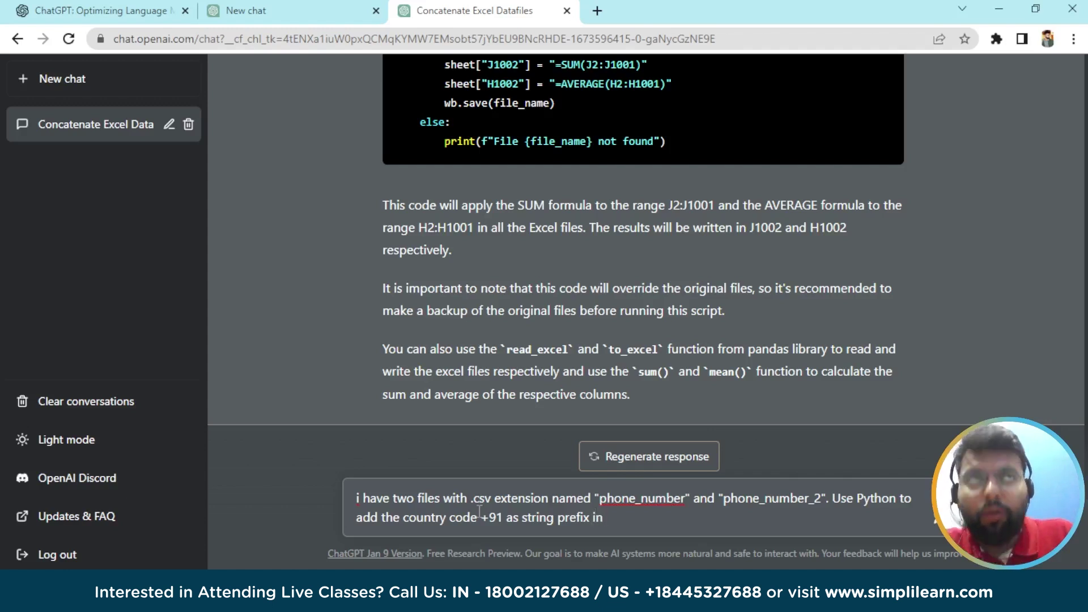
{"action": "type", "text": "both the csv files with column n"}
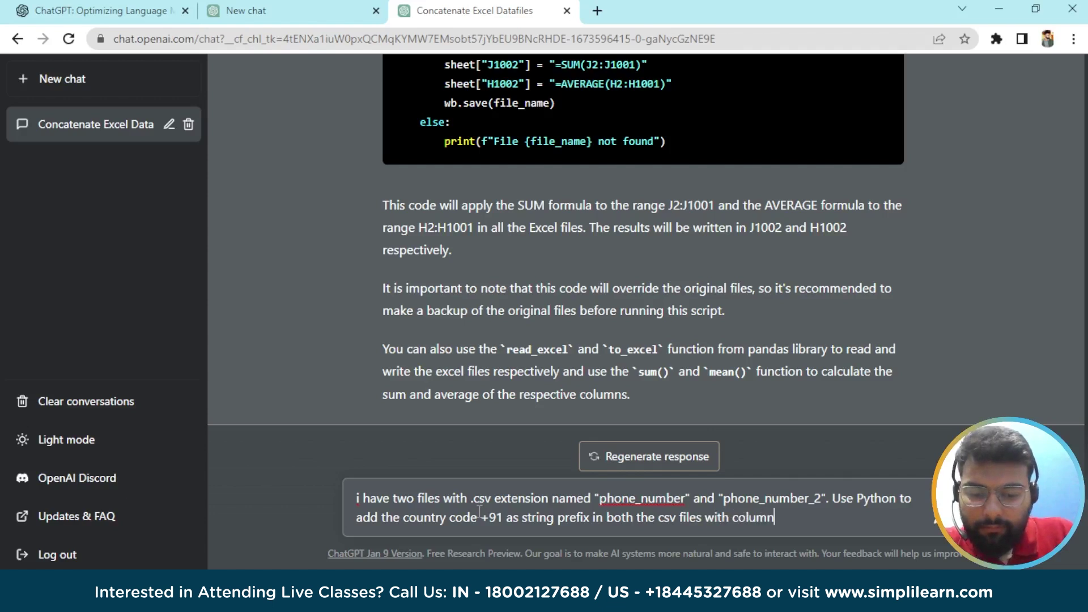
{"action": "type", "text": "ame phone"}
{"action": "key", "text": "Return"}
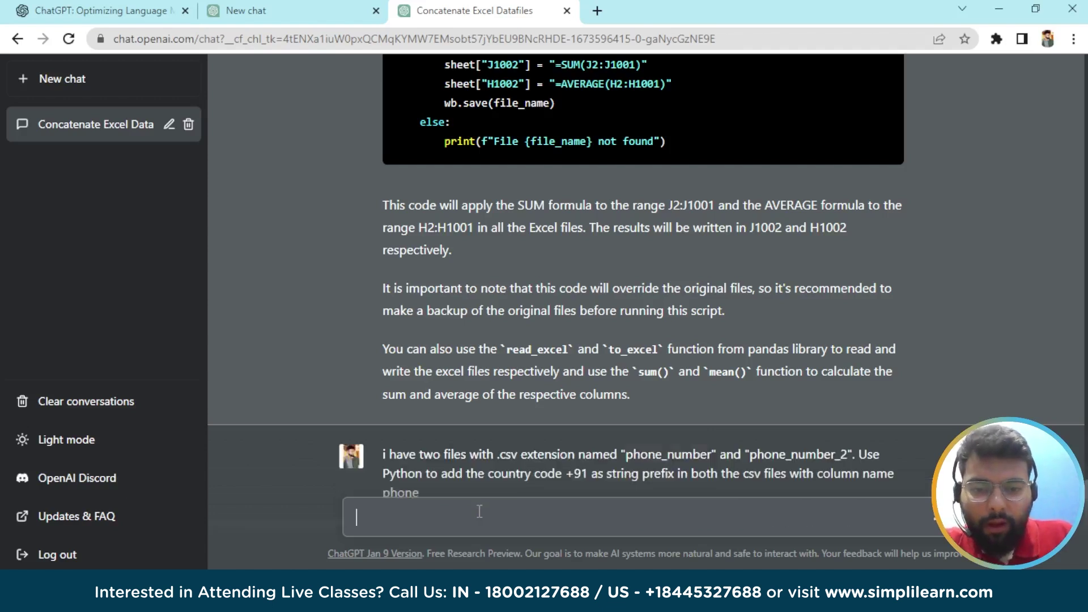
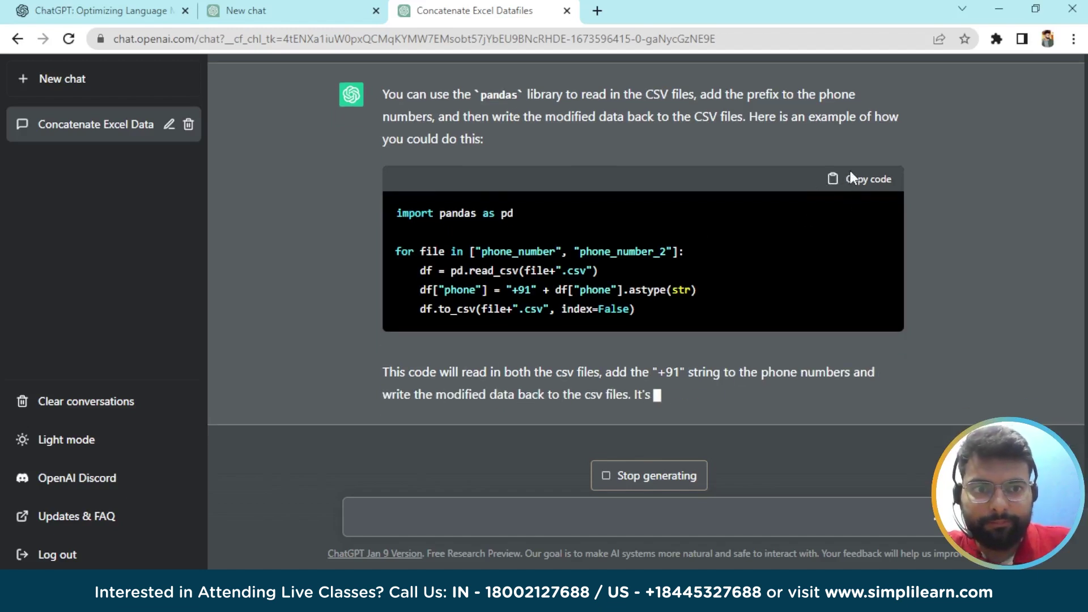
Copy ChatGPT's astype-based code that adds a +91 prefix to phone numbers, then return to VS Code
{"action": "left_click", "coordinate": [854, 185]}
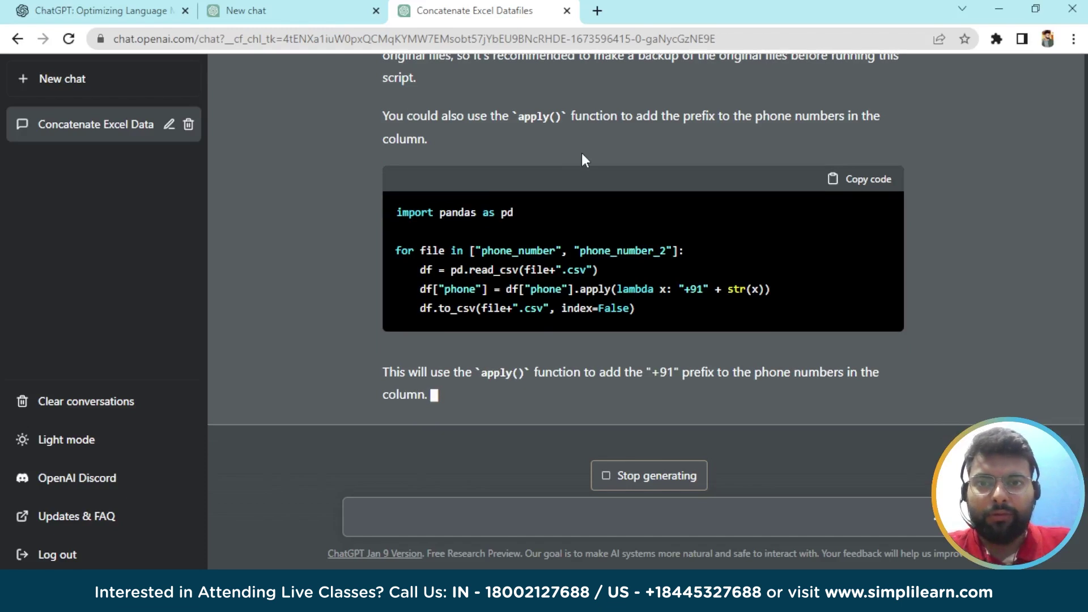
{"action": "scroll", "coordinate": [581, 153], "scroll_direction": "up", "scroll_amount": 4}
{"action": "left_click", "coordinate": [863, 72]}
{"action": "key", "text": "alt+Tab"}
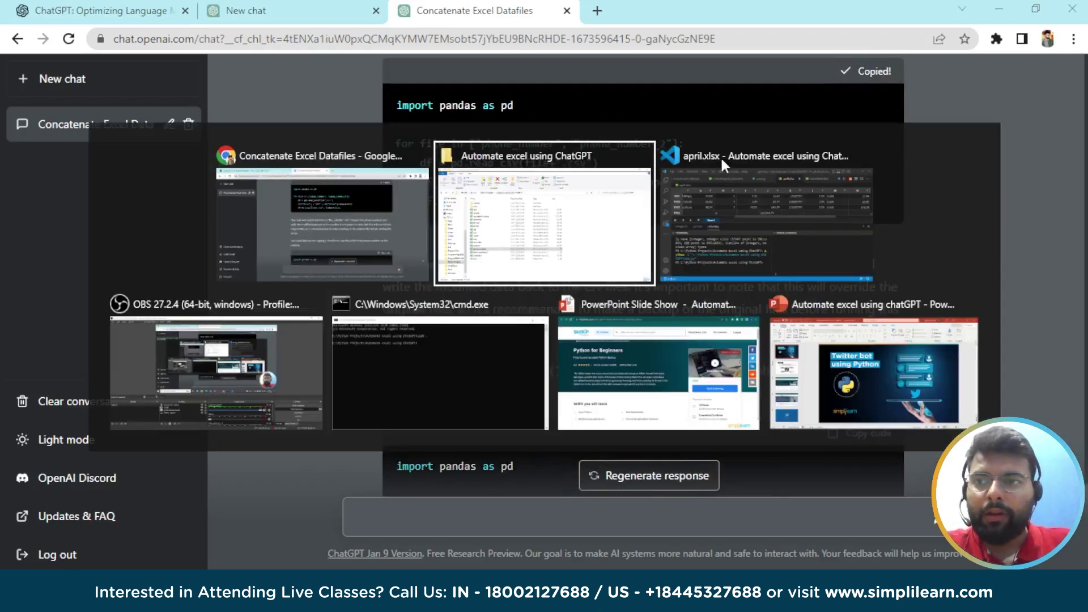
{"action": "key", "text": "alt+Tab"}
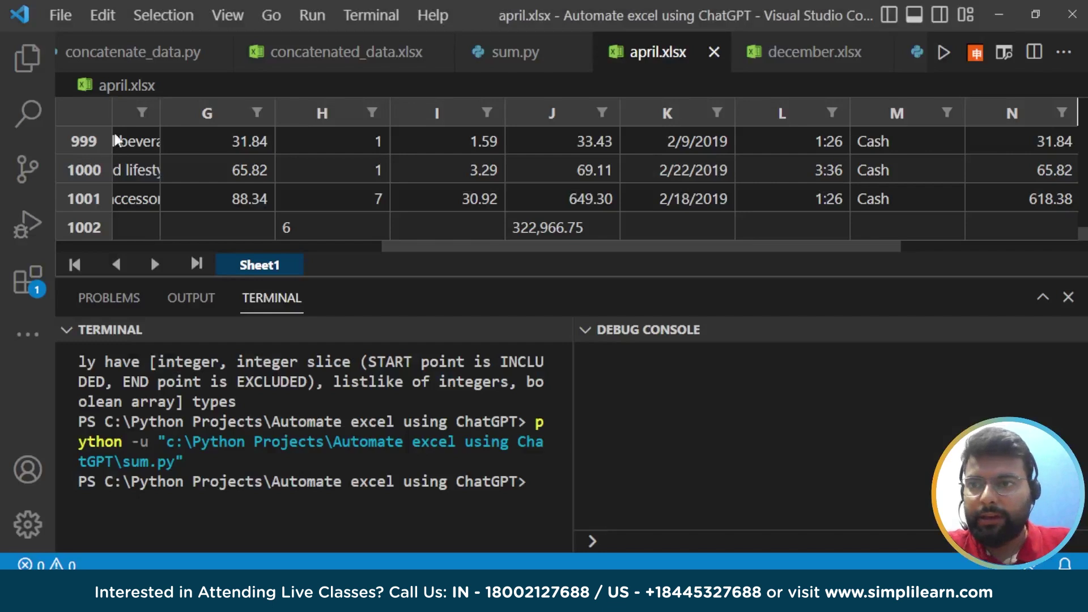
Create a new file named country_code.py in the project
{"action": "left_click", "coordinate": [25, 57]}
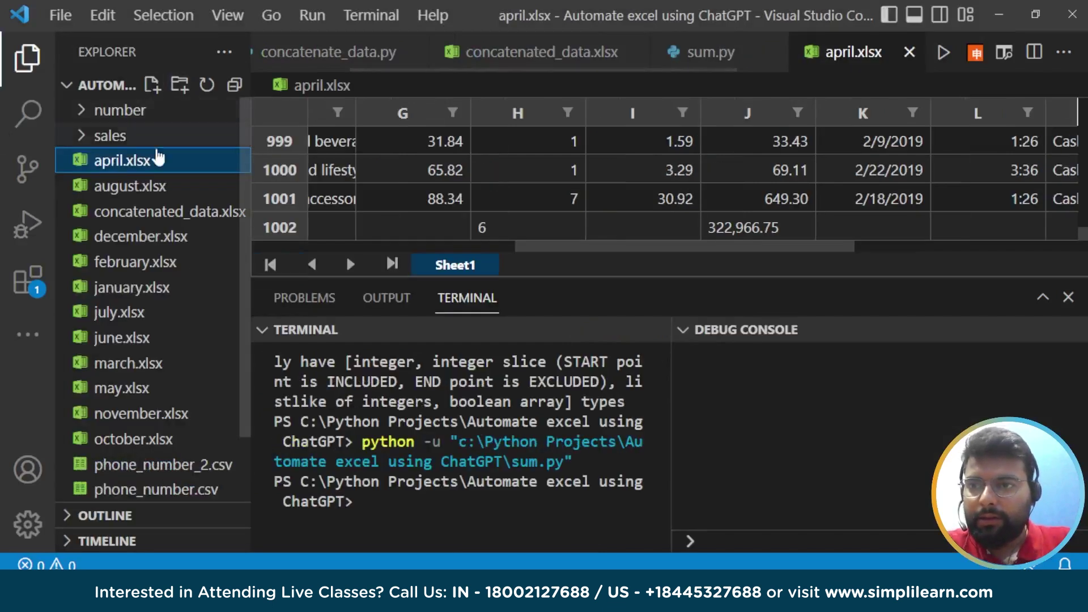
{"action": "scroll", "coordinate": [141, 205], "scroll_direction": "down", "scroll_amount": 3}
{"action": "scroll", "coordinate": [143, 204], "scroll_direction": "up", "scroll_amount": 3}
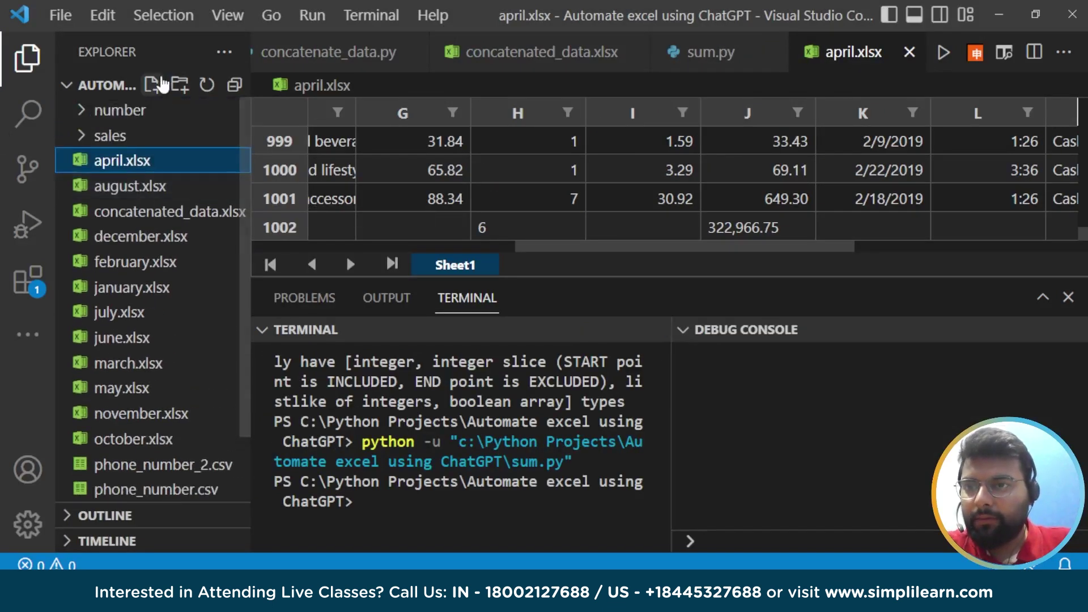
{"action": "left_click", "coordinate": [152, 85]}
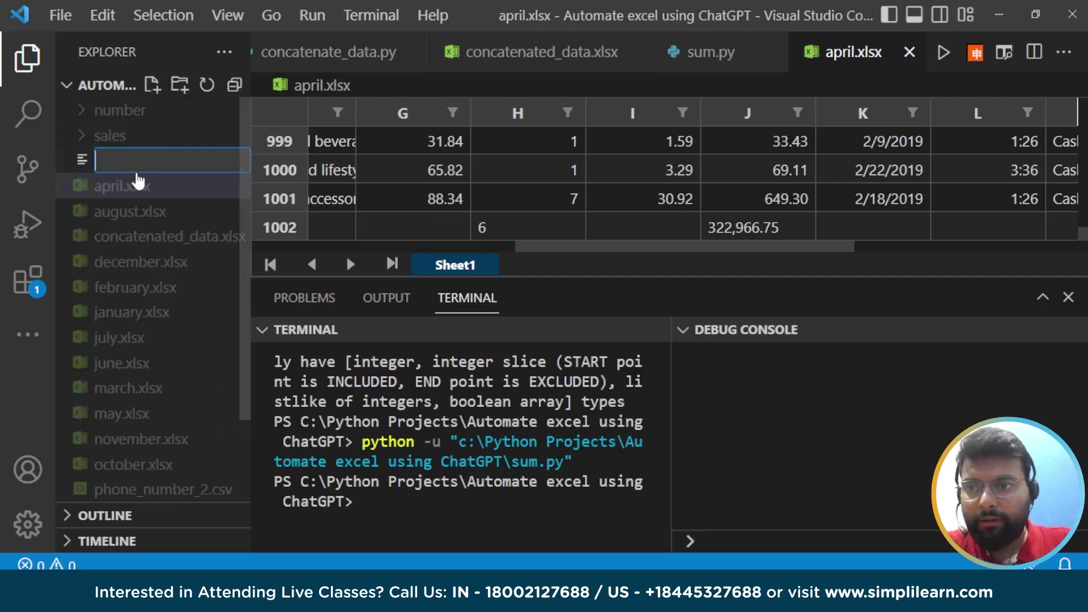
{"action": "type", "text": "country_code.py"}
{"action": "key", "text": "Return"}
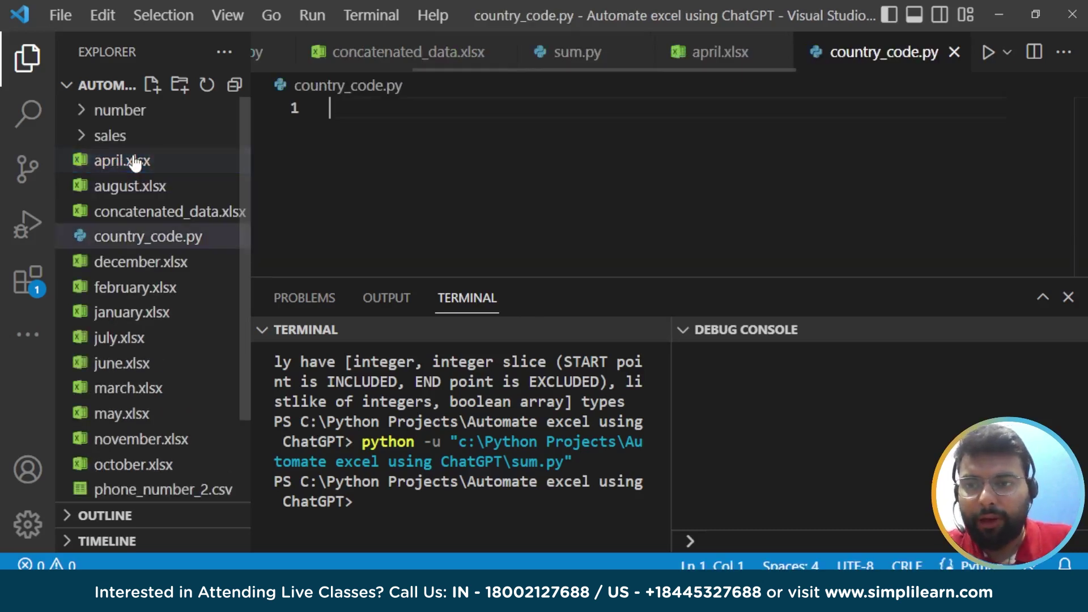
Paste the +91 prefix code into country_code.py, run it, then switch to the project folder
{"action": "key", "text": "ctrl+v"}
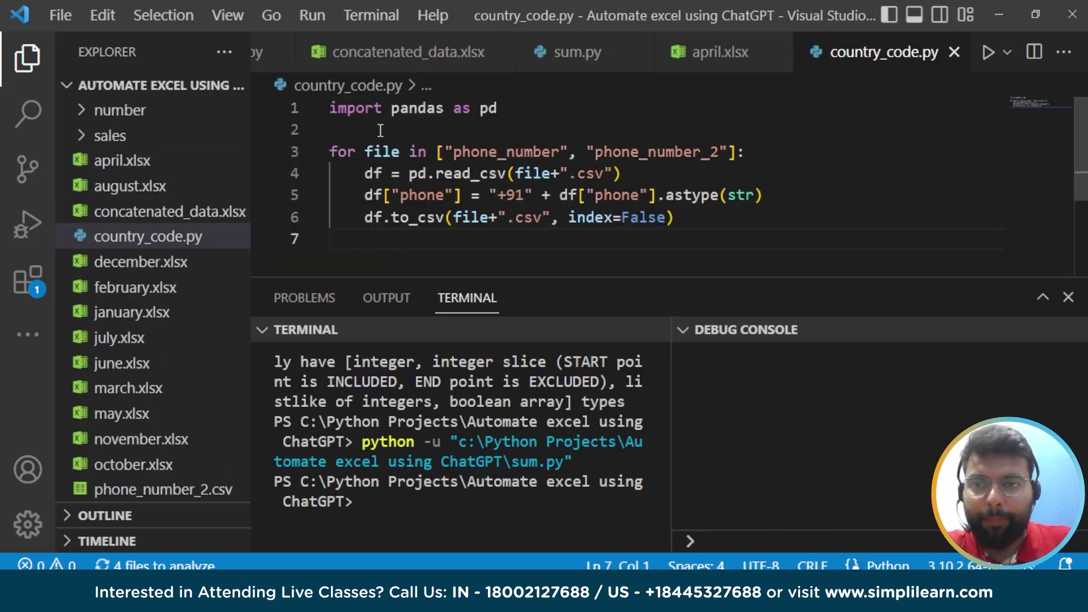
{"action": "left_click", "coordinate": [987, 52]}
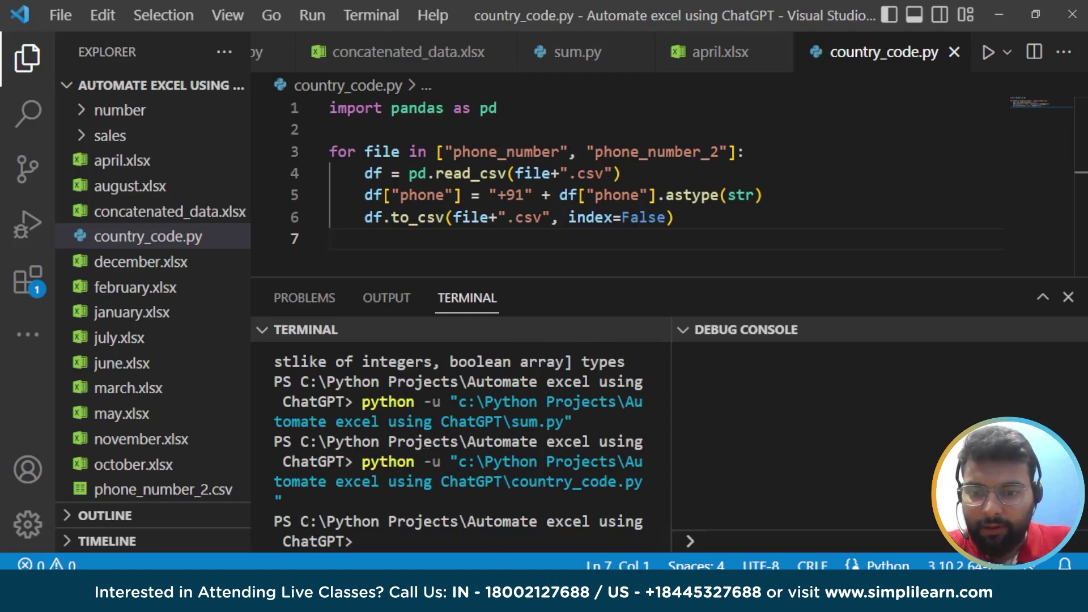
{"action": "left_click", "coordinate": [414, 510]}
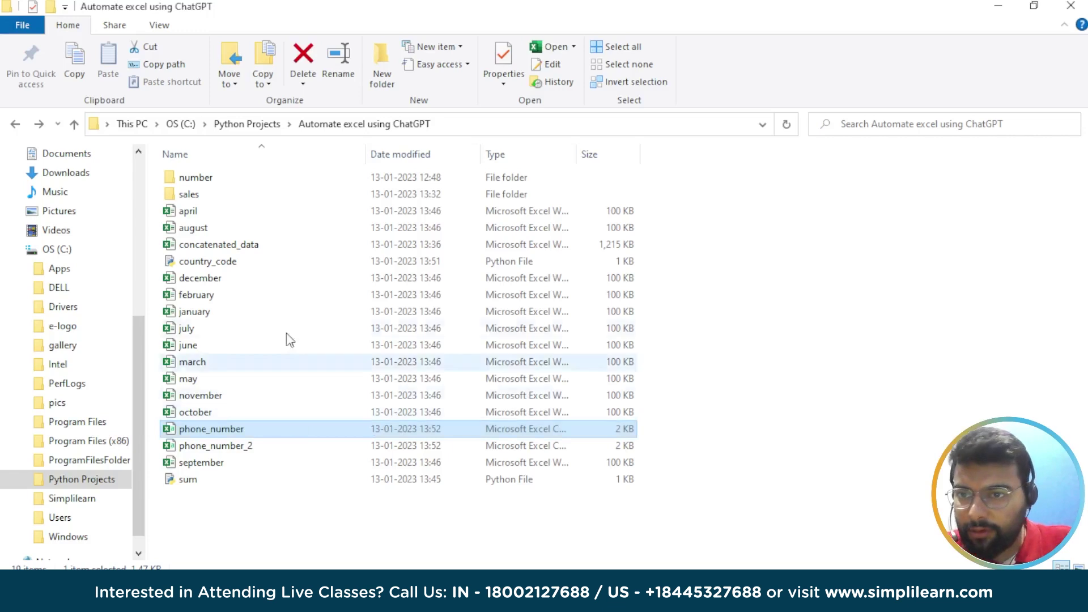
Open phone_number in Excel and check column A's full numbers down to row 101
{"action": "double_click", "coordinate": [281, 432]}
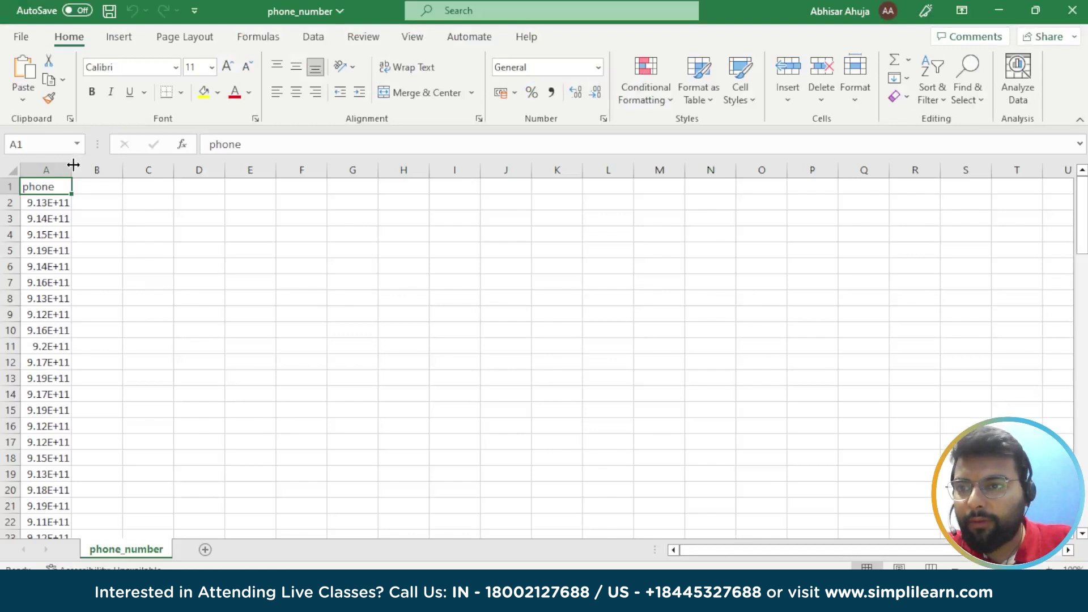
{"action": "left_click_drag", "start_coordinate": [73, 165], "coordinate": [214, 170]}
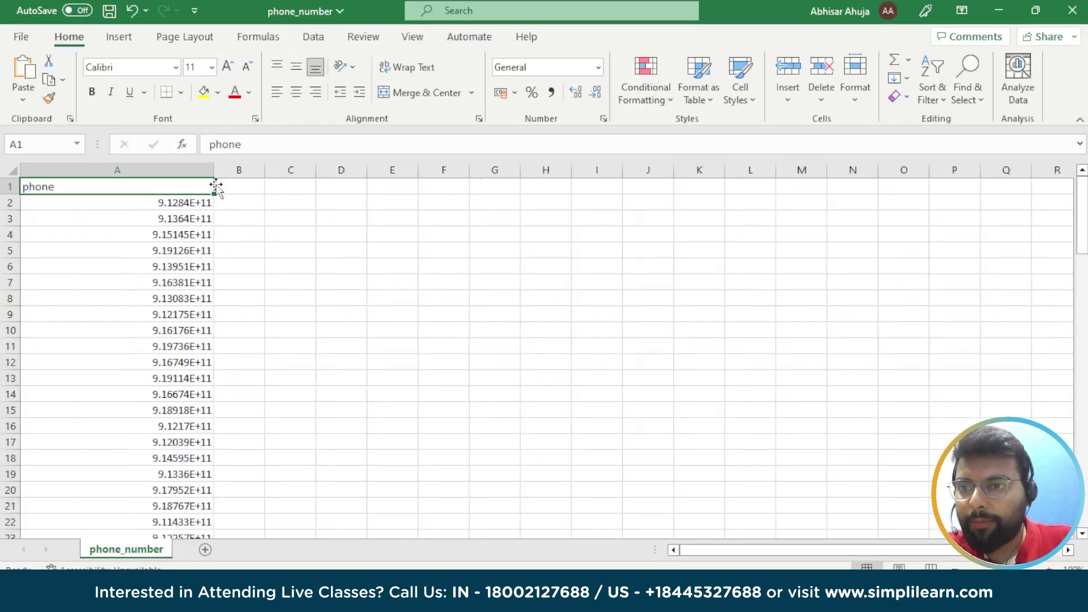
{"action": "double_click", "coordinate": [191, 202]}
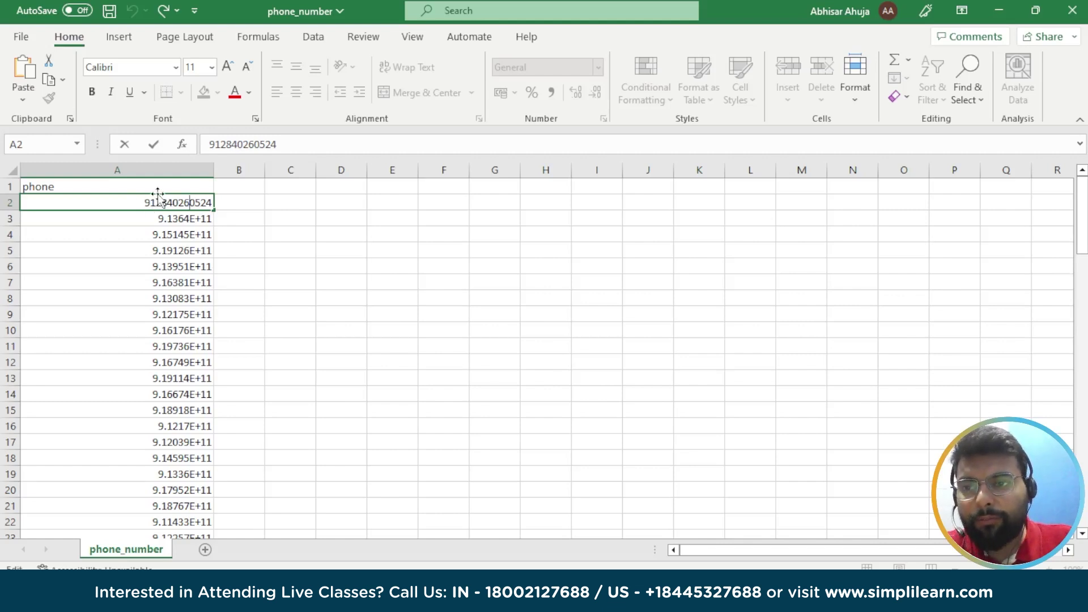
{"action": "left_click", "coordinate": [123, 236]}
{"action": "key", "text": "ctrl+Down"}
{"action": "left_click", "coordinate": [122, 238]}
{"action": "key", "text": "ctrl+Down"}
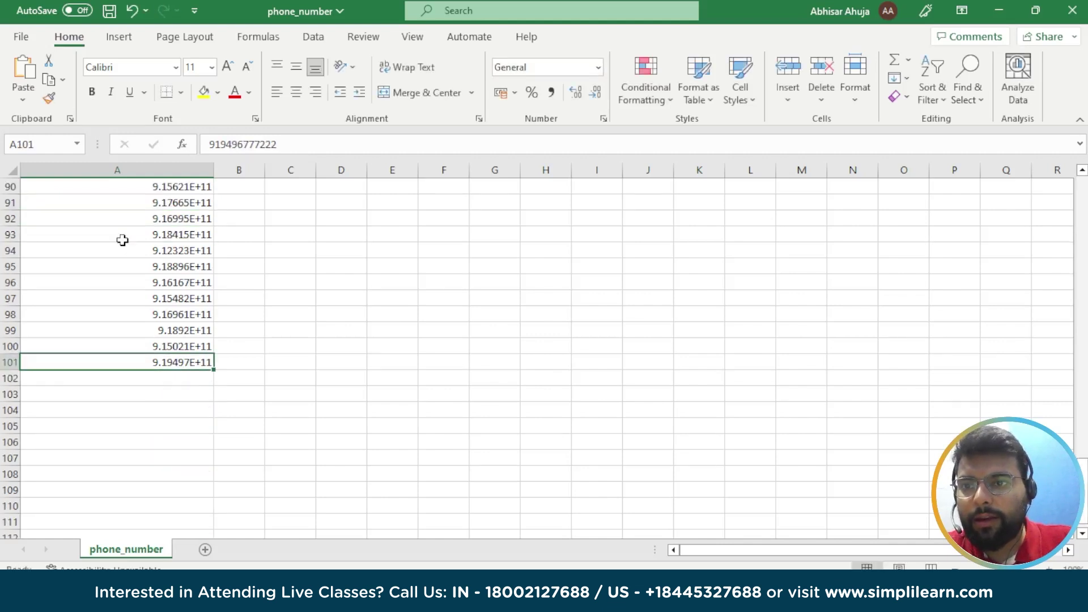
{"action": "key", "text": "alt+Tab"}
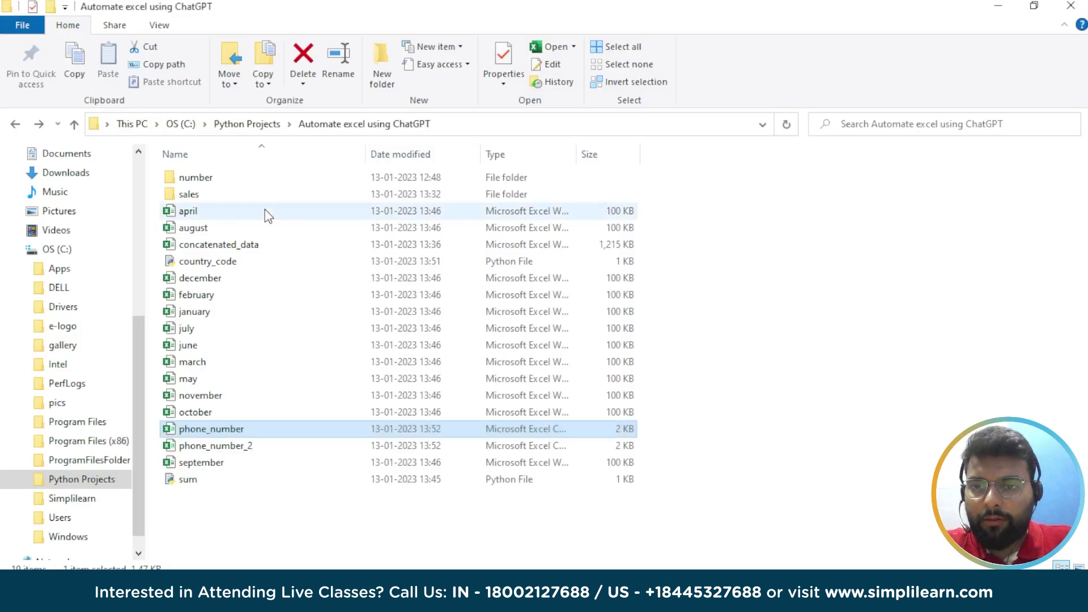
{"action": "key", "text": "alt+Tab"}
{"action": "key", "text": "alt+Tab"}
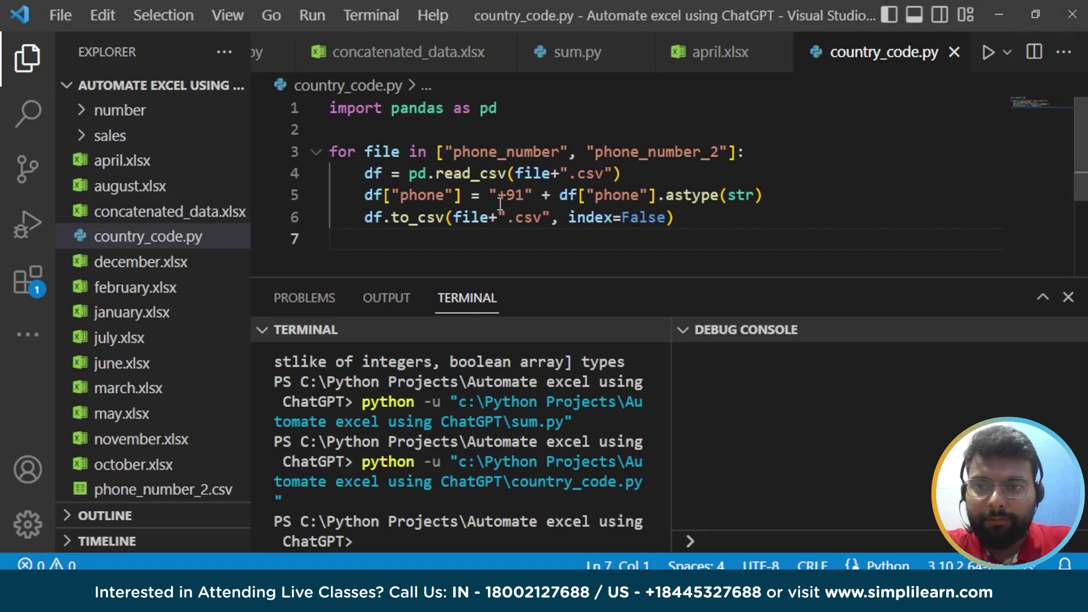
{"action": "key", "text": "alt+Tab"}
{"action": "key", "text": "alt+Tab"}
{"action": "key", "text": "alt+Tab"}
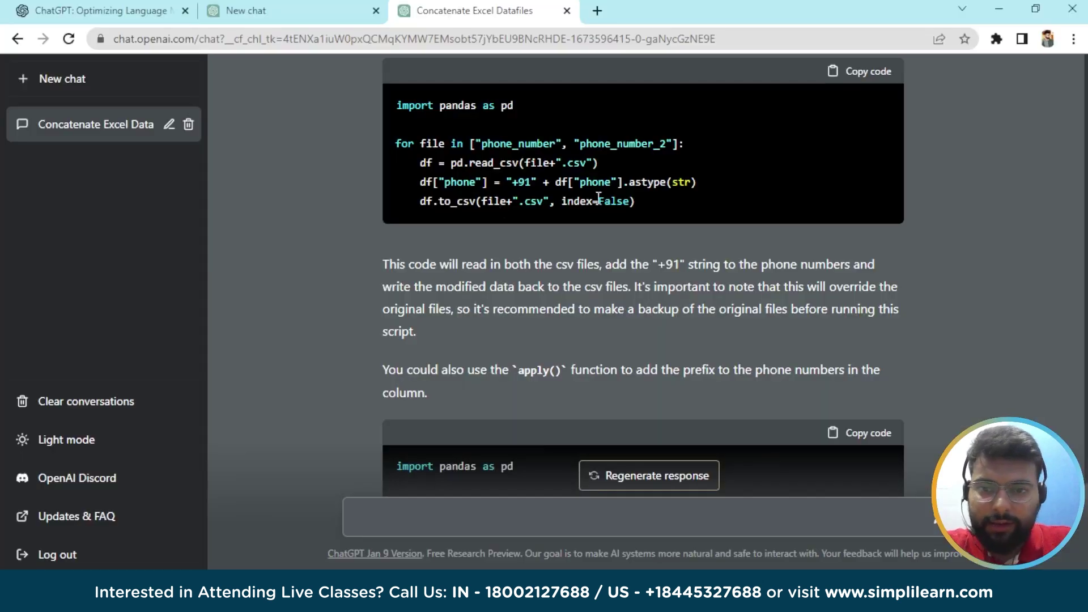
Replace country_code.py's contents with ChatGPT's apply()-based lambda version of the +91 code
{"action": "scroll", "coordinate": [646, 215], "scroll_direction": "down", "scroll_amount": 5}
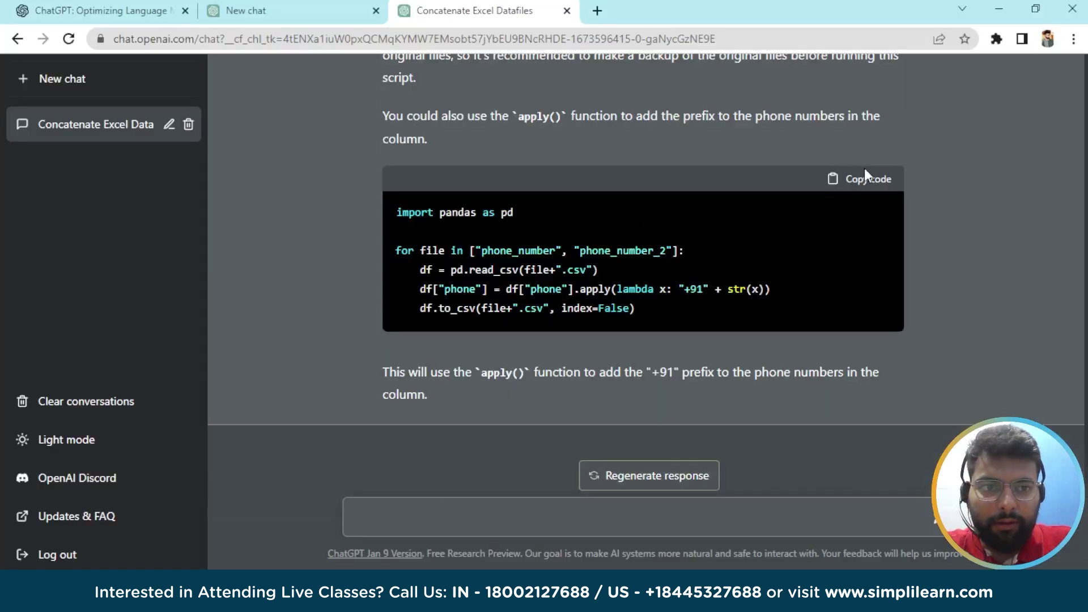
{"action": "left_click", "coordinate": [871, 180]}
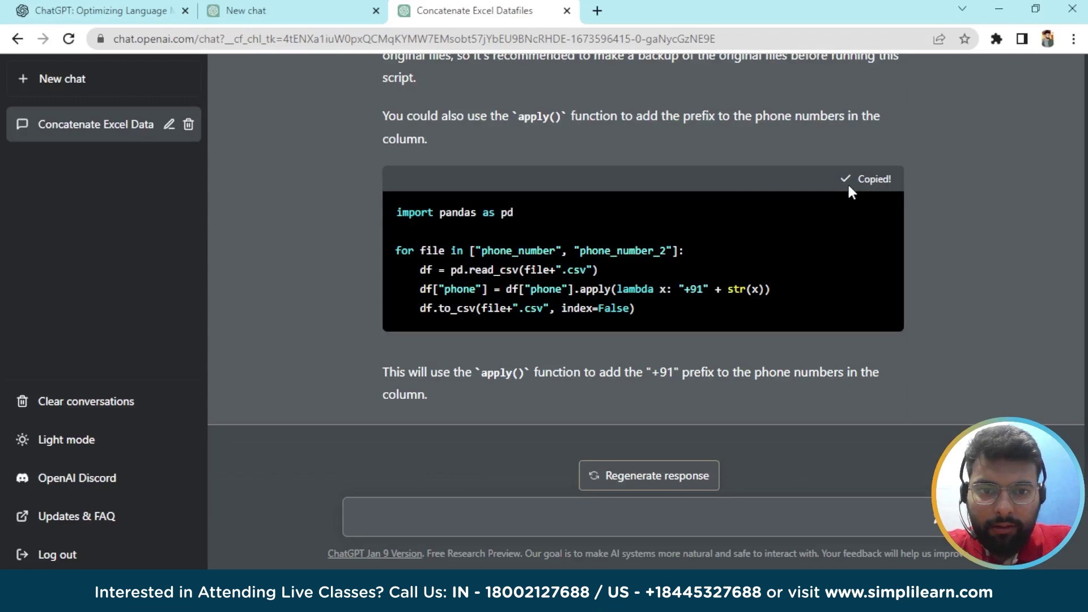
{"action": "left_click", "coordinate": [867, 191]}
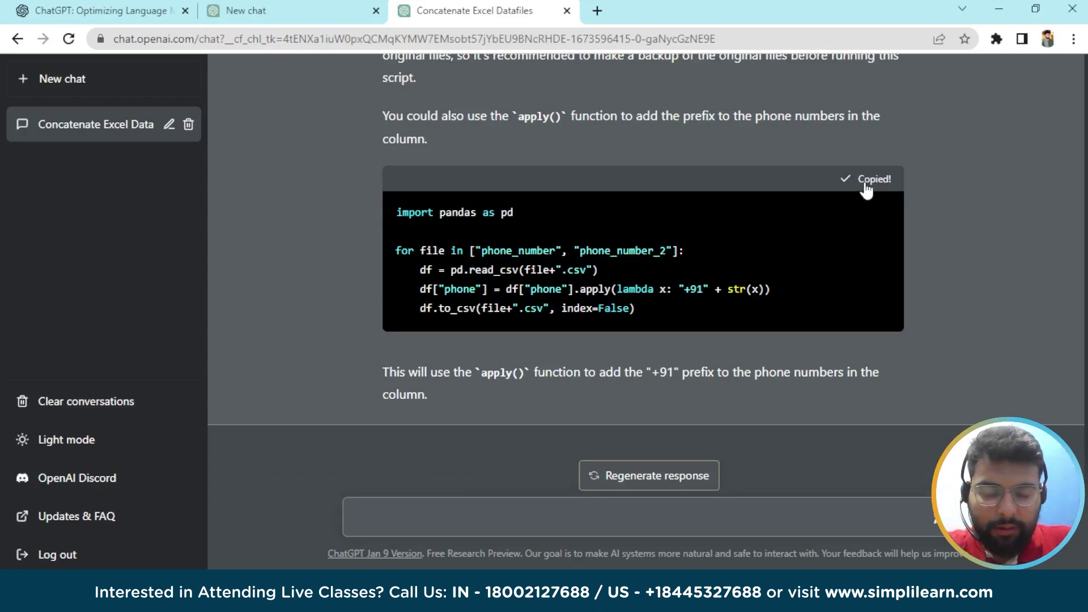
{"action": "left_click", "coordinate": [866, 190]}
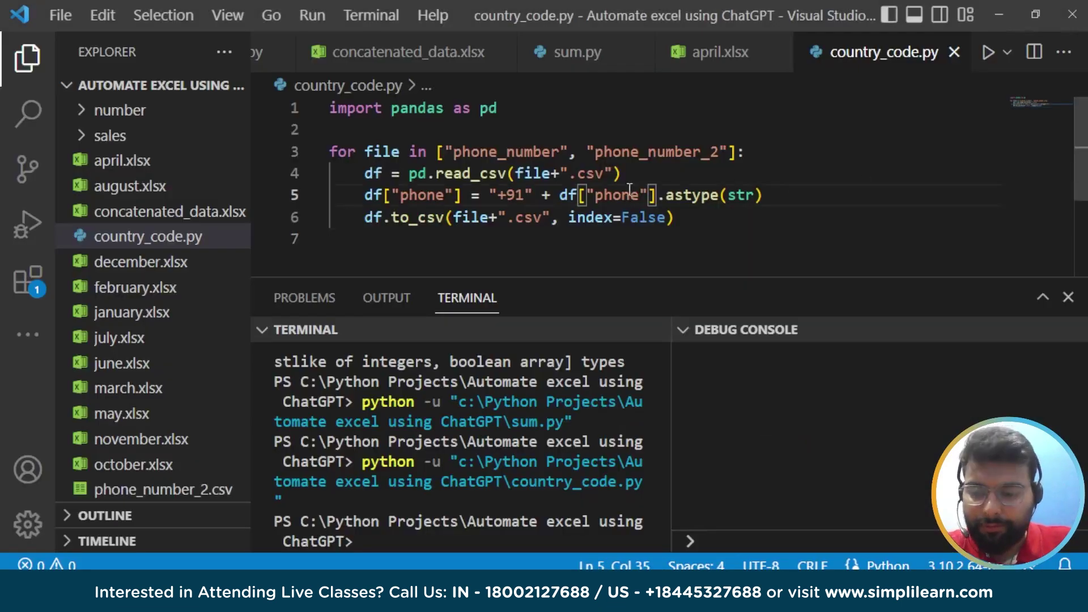
{"action": "key", "text": "ctrl+a"}
{"action": "key", "text": "BackSpace"}
{"action": "key", "text": "ctrl+v"}
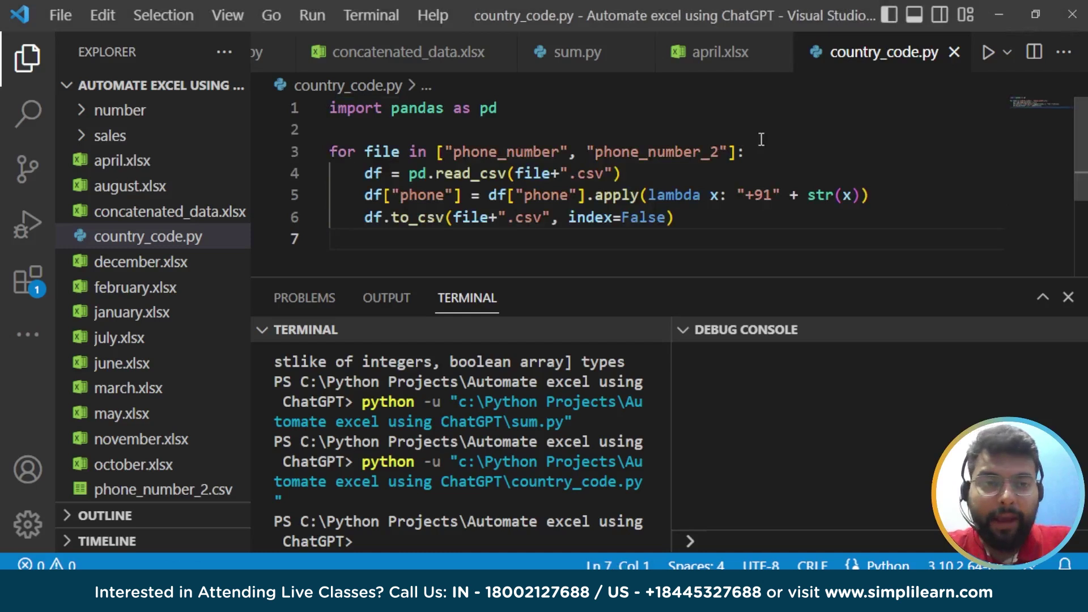
Close the phone_number workbook without saving and rerun country_code.py without the permission error
{"action": "left_click", "coordinate": [989, 54]}
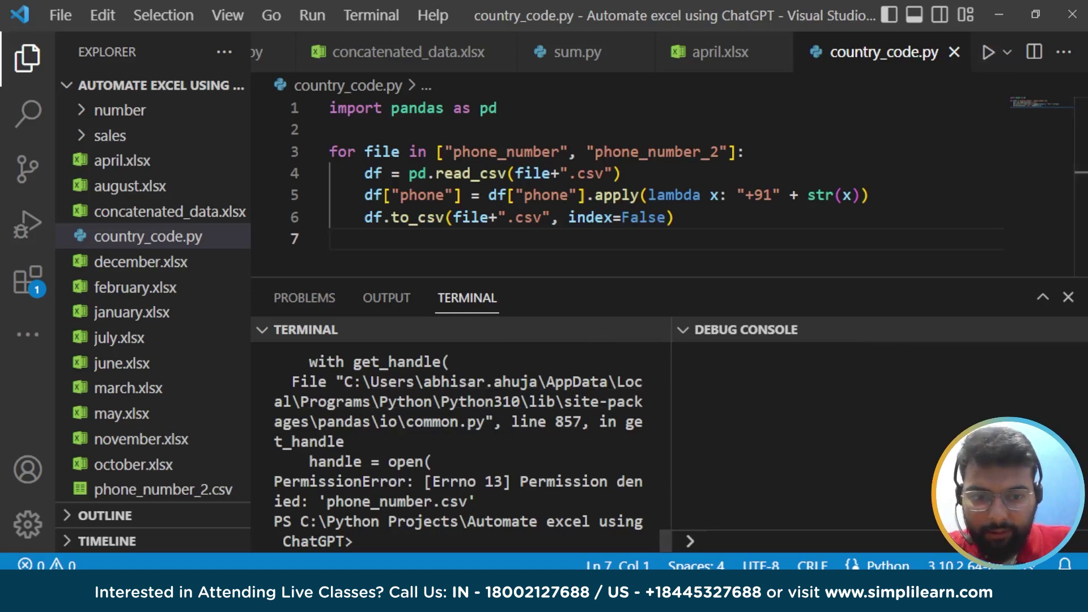
{"action": "mouse_move", "coordinate": [723, 510]}
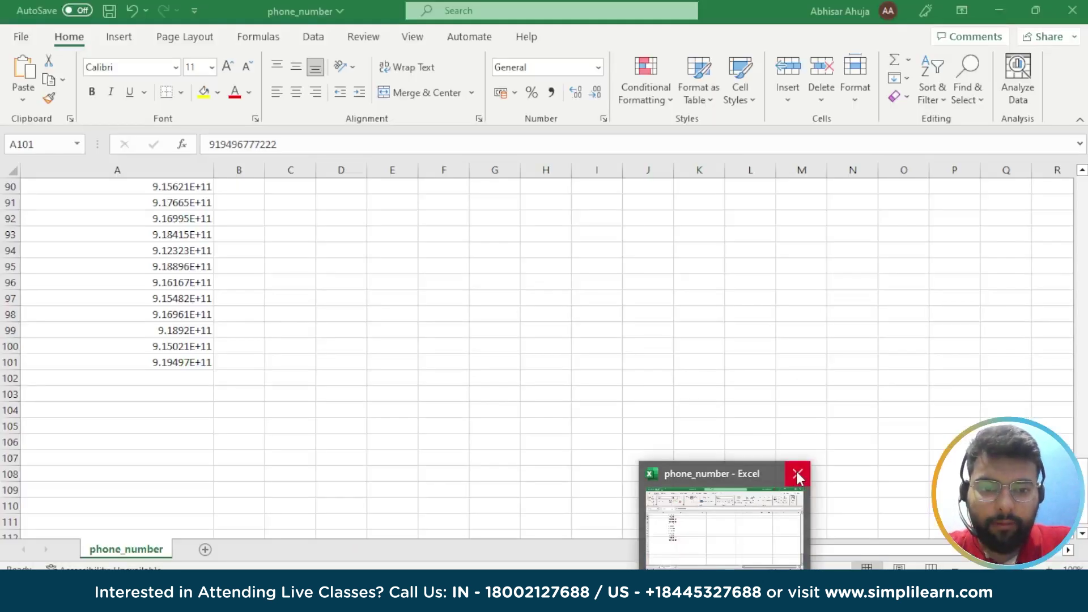
{"action": "left_click", "coordinate": [796, 474]}
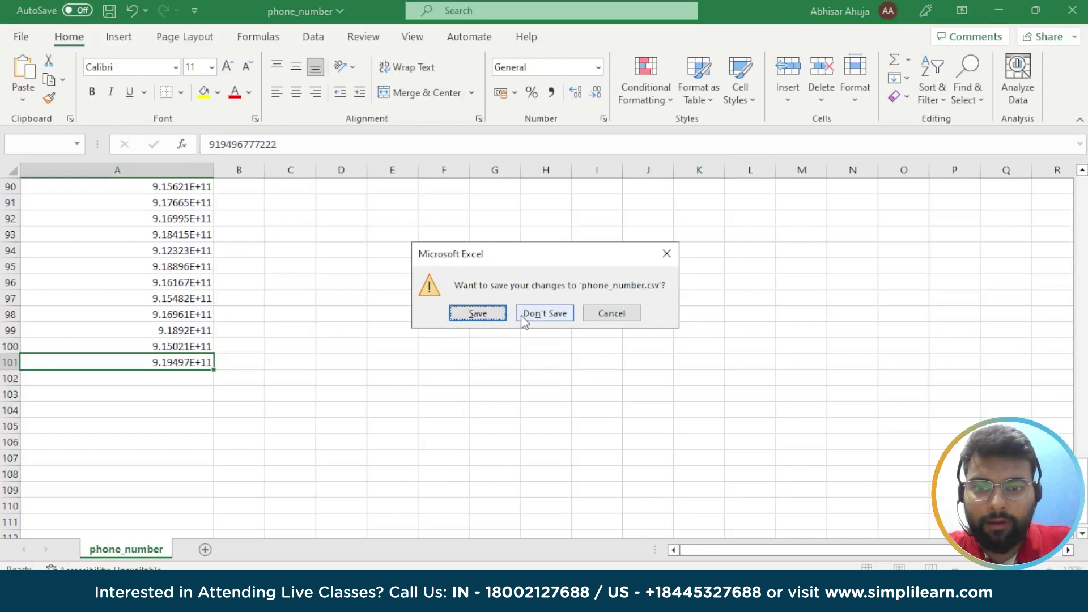
{"action": "left_click", "coordinate": [522, 315]}
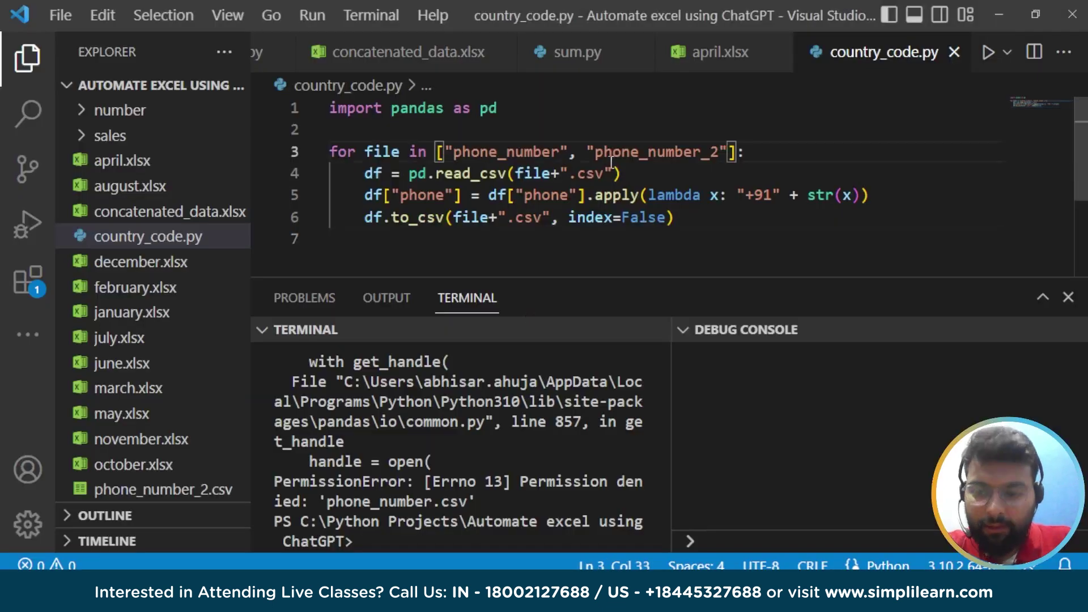
{"action": "left_click", "coordinate": [988, 54]}
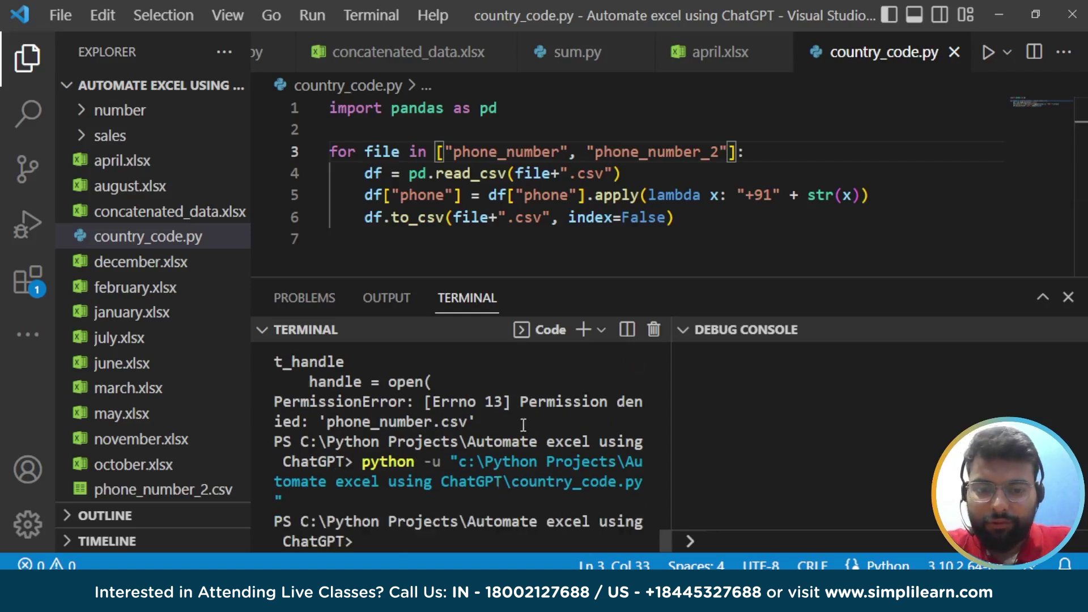
{"action": "key", "text": "alt+Tab"}
{"action": "key", "text": "alt+Tab"}
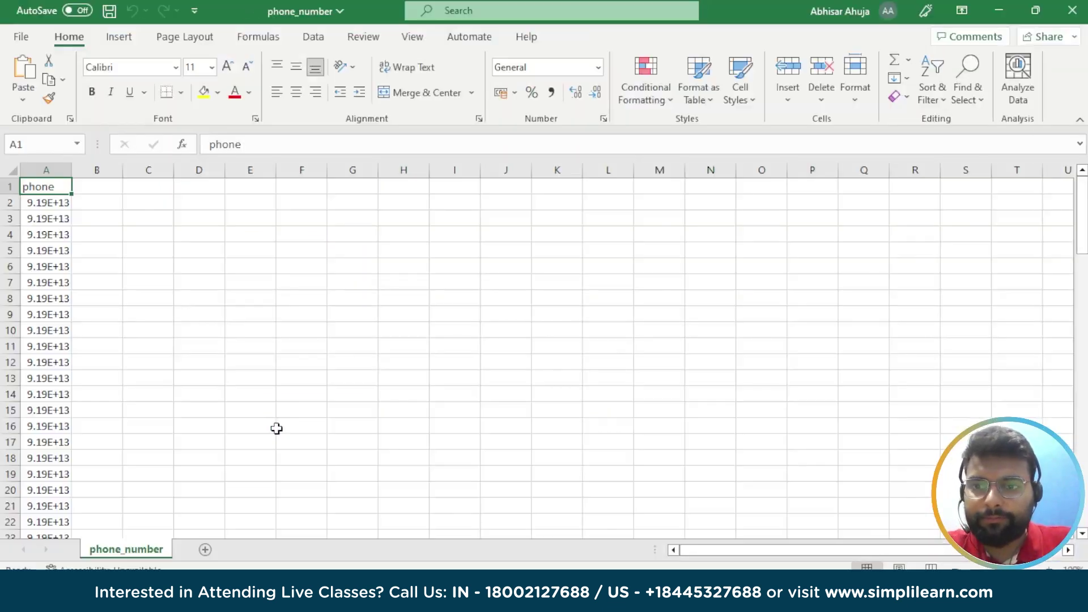
Widen column A and check the full phone numbers in rows 3 through 18
{"action": "left_click", "coordinate": [70, 171]}
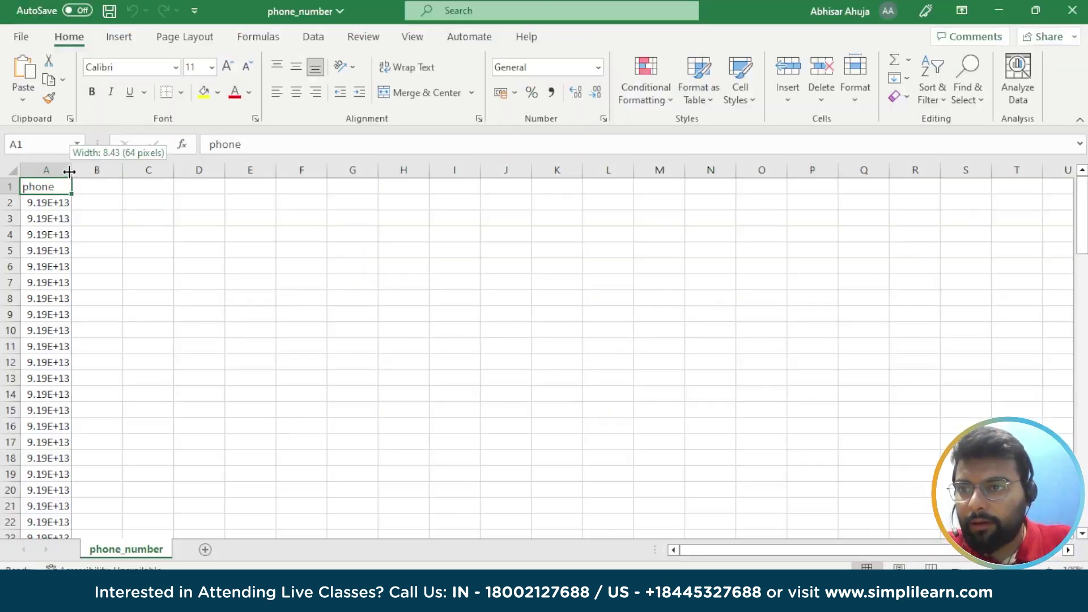
{"action": "left_click_drag", "start_coordinate": [69, 171], "coordinate": [235, 182]}
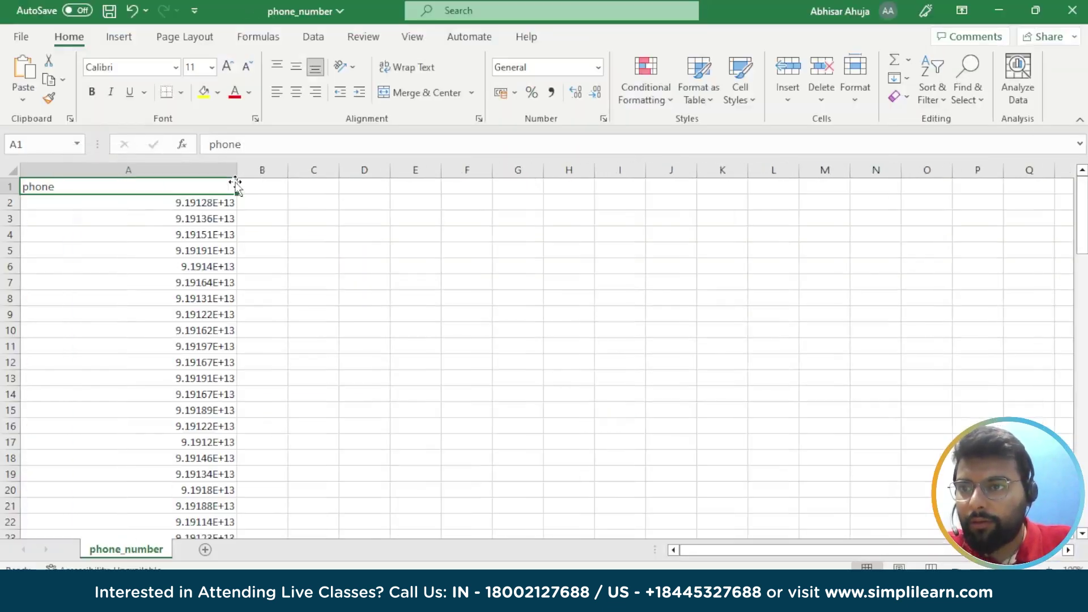
{"action": "left_click", "coordinate": [192, 217]}
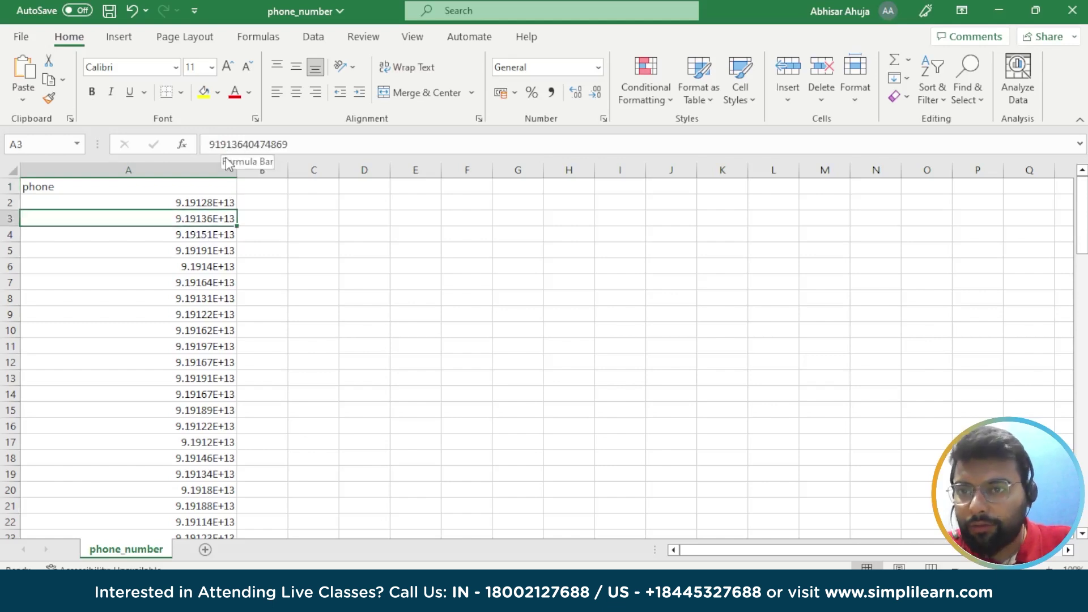
{"action": "left_click", "coordinate": [219, 252]}
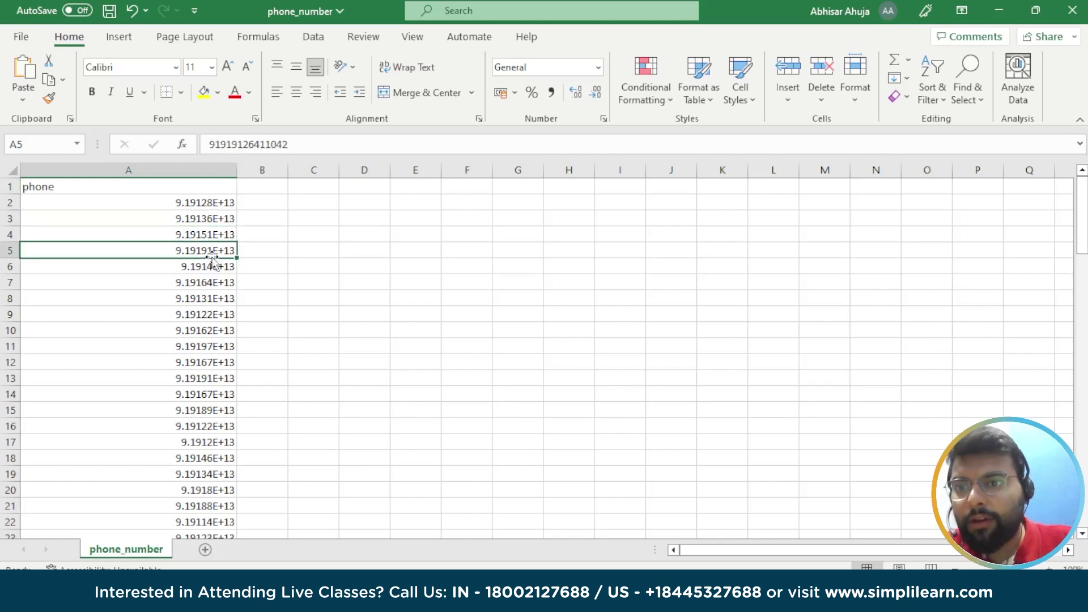
{"action": "left_click", "coordinate": [190, 329]}
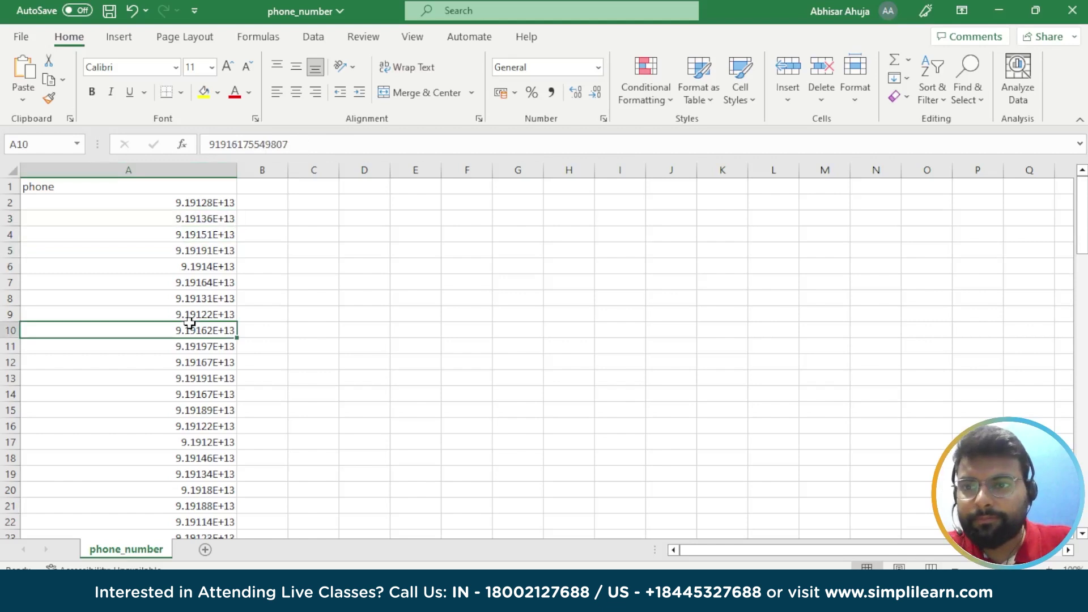
{"action": "left_click", "coordinate": [212, 361]}
{"action": "left_click", "coordinate": [213, 394]}
{"action": "left_click", "coordinate": [212, 426]}
{"action": "left_click", "coordinate": [212, 443]}
{"action": "left_click", "coordinate": [214, 459]}
Check a few more rows' numbers, then close phone_number.csv without saving
{"action": "left_click", "coordinate": [214, 485]}
{"action": "left_click", "coordinate": [212, 408]}
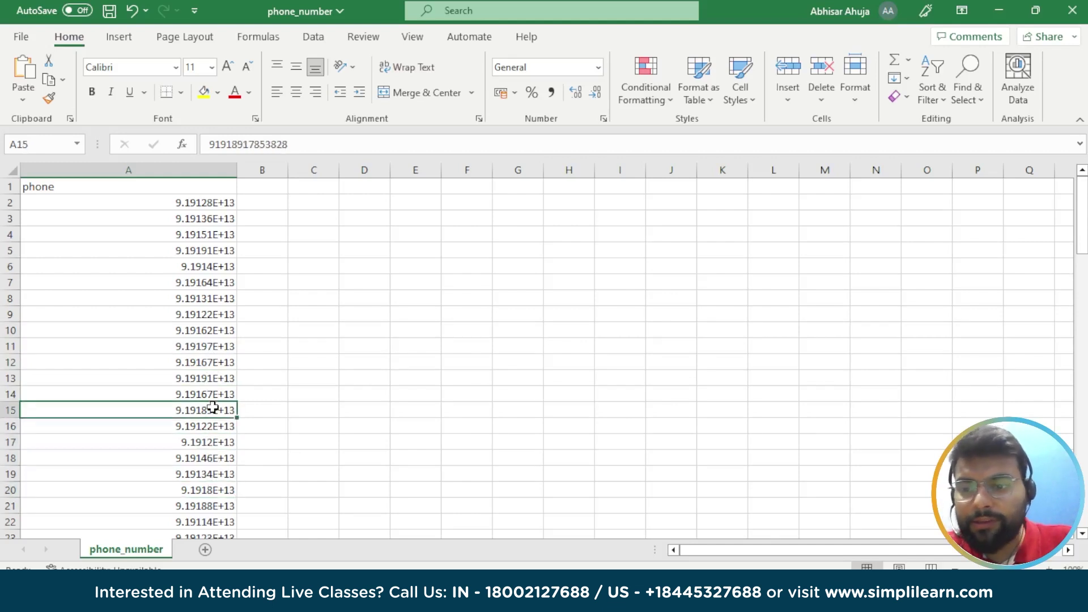
{"action": "left_click", "coordinate": [207, 302]}
{"action": "left_click", "coordinate": [213, 346]}
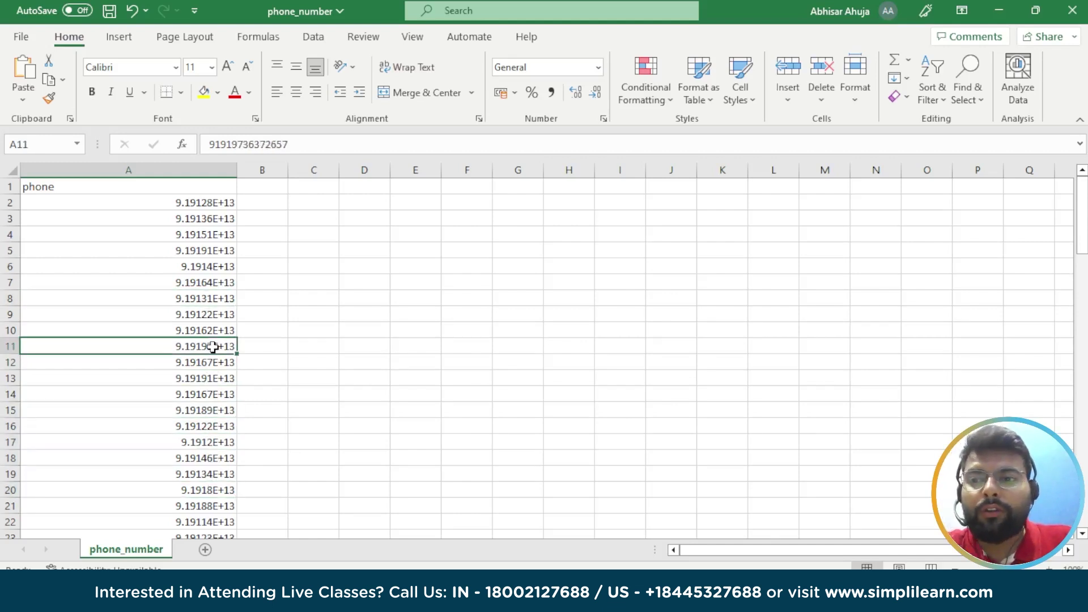
{"action": "left_click", "coordinate": [222, 440]}
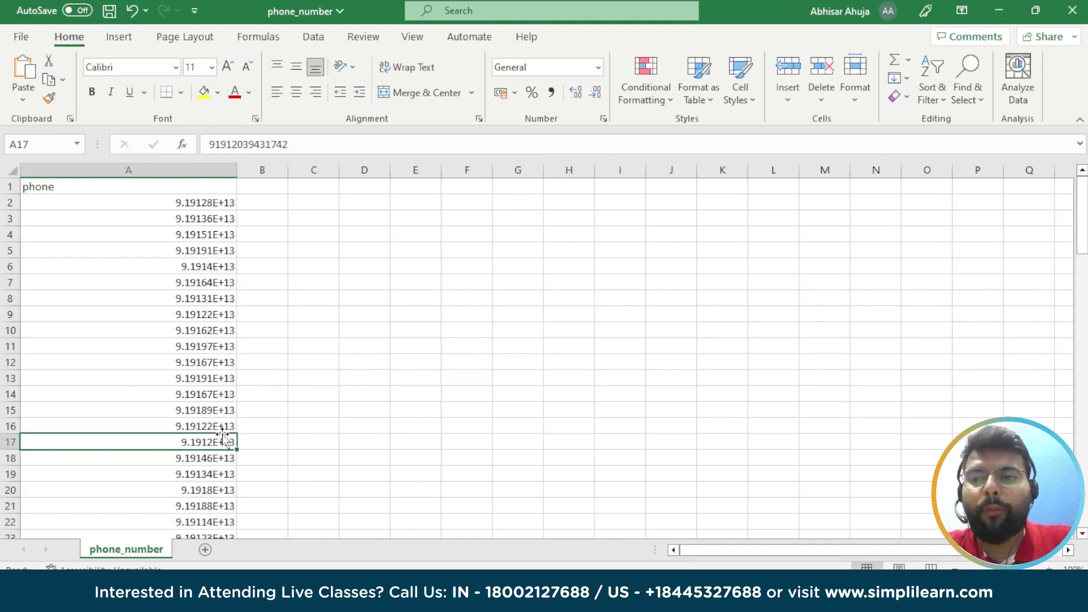
{"action": "left_click", "coordinate": [201, 293]}
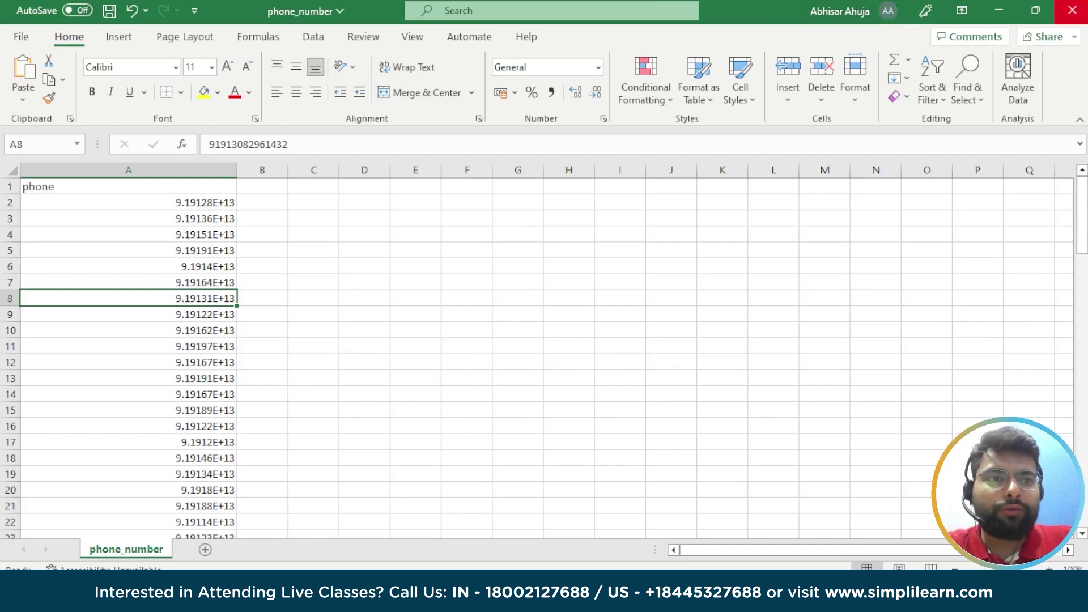
{"action": "left_click", "coordinate": [1066, 12]}
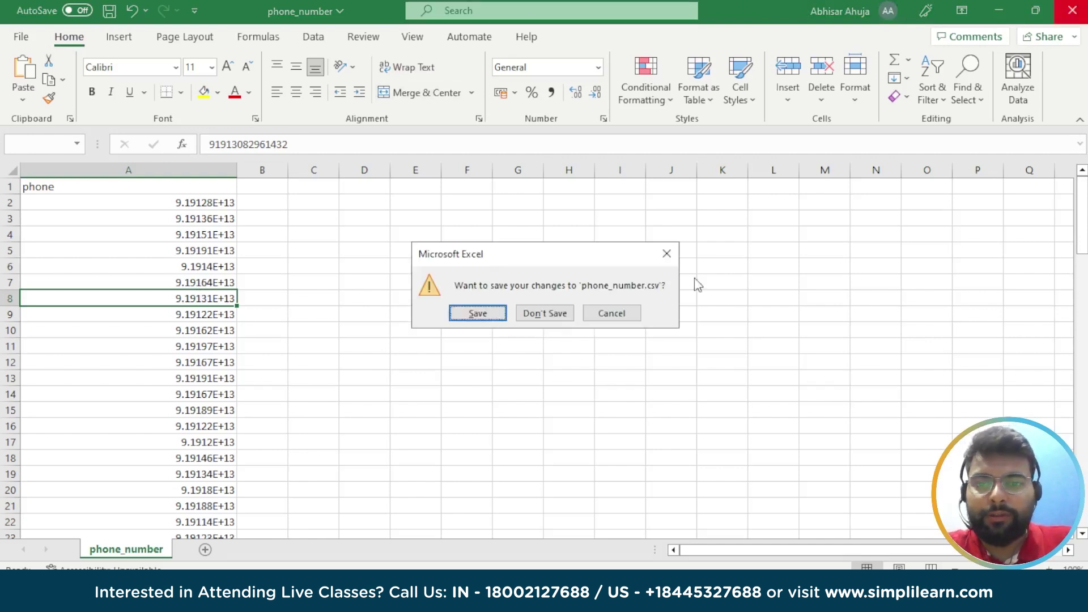
{"action": "left_click", "coordinate": [567, 315]}
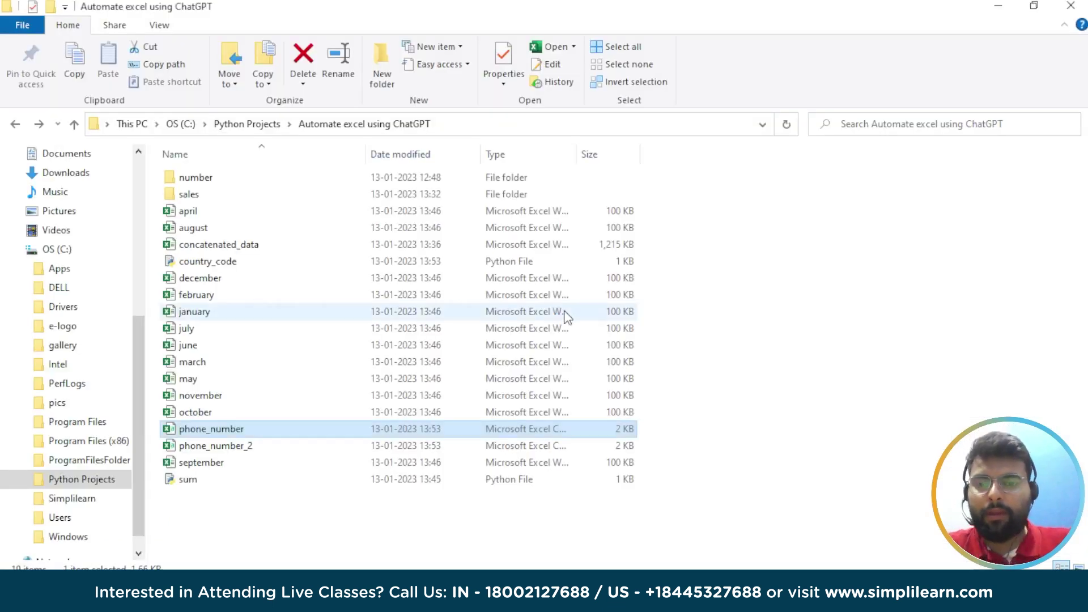
{"action": "key", "text": "alt+Tab"}
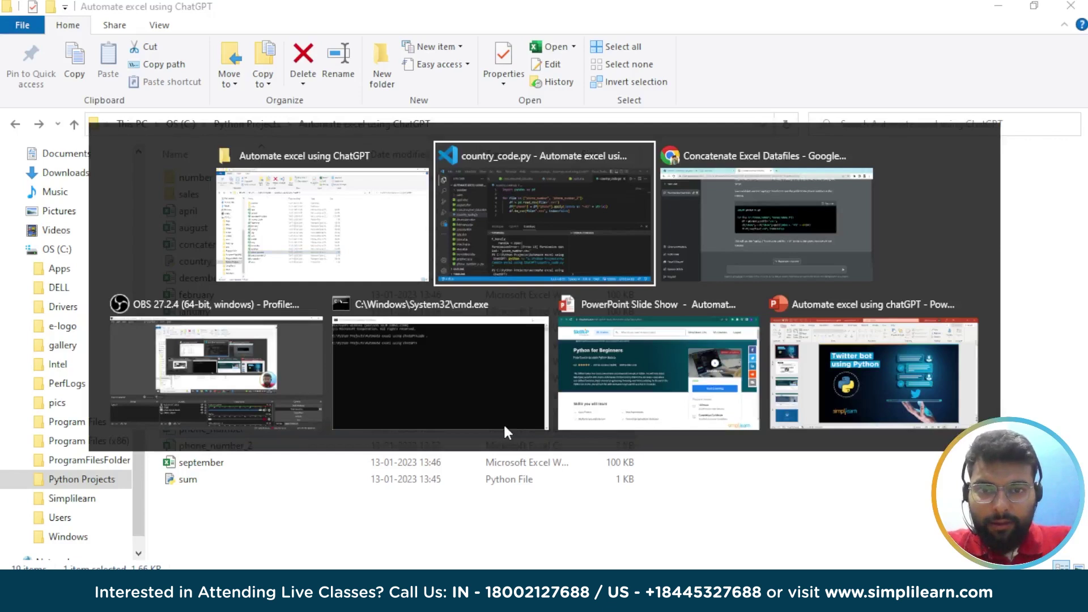
{"action": "key", "text": "Tab"}
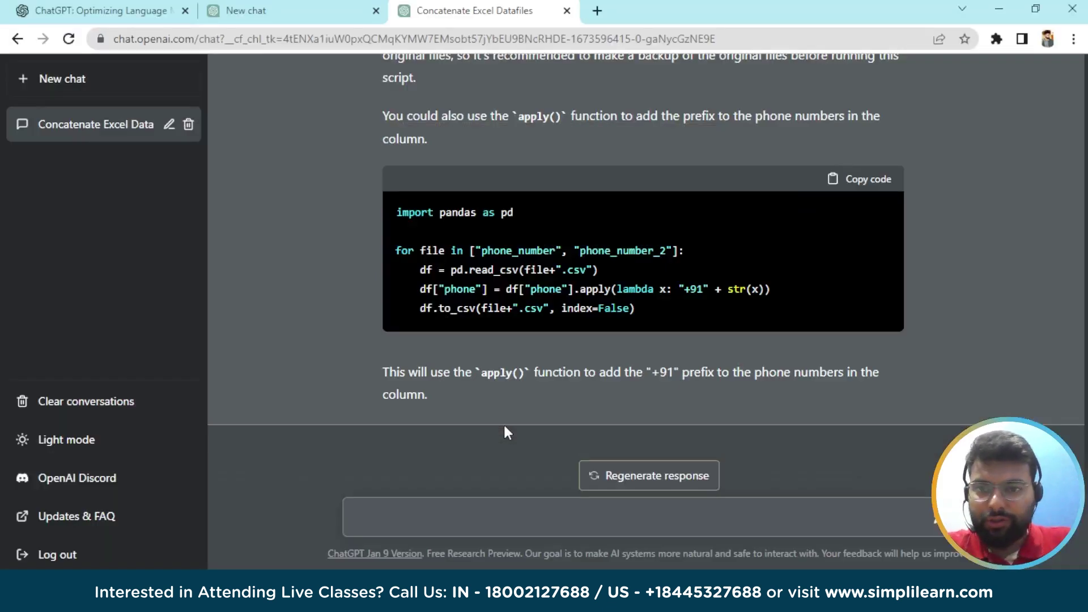
{"action": "key", "text": "alt+Tab"}
{"action": "key", "text": "Tab"}
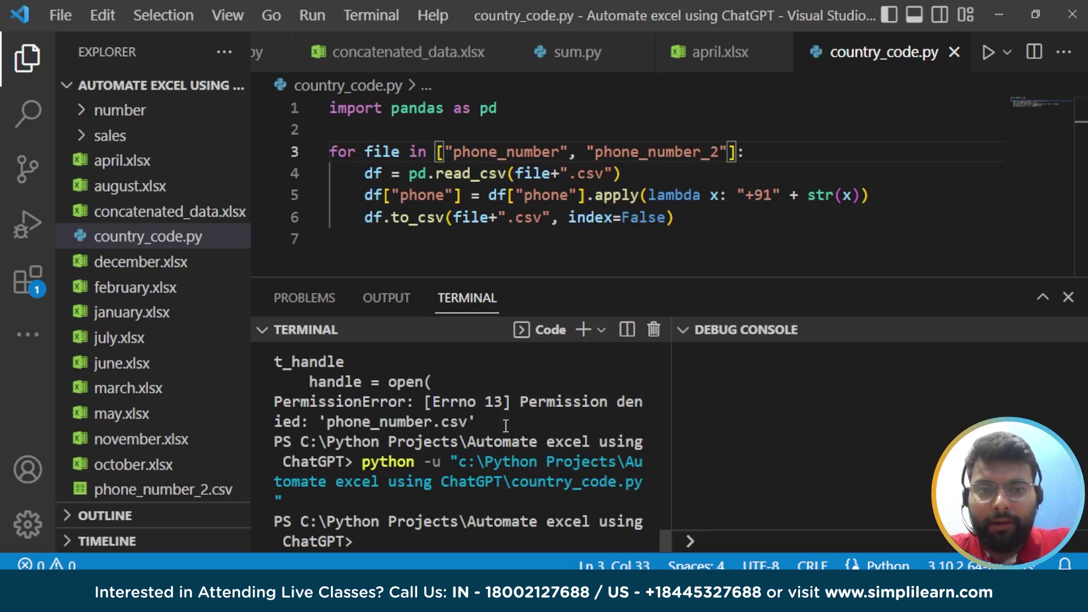
{"action": "key", "text": "alt+Tab"}
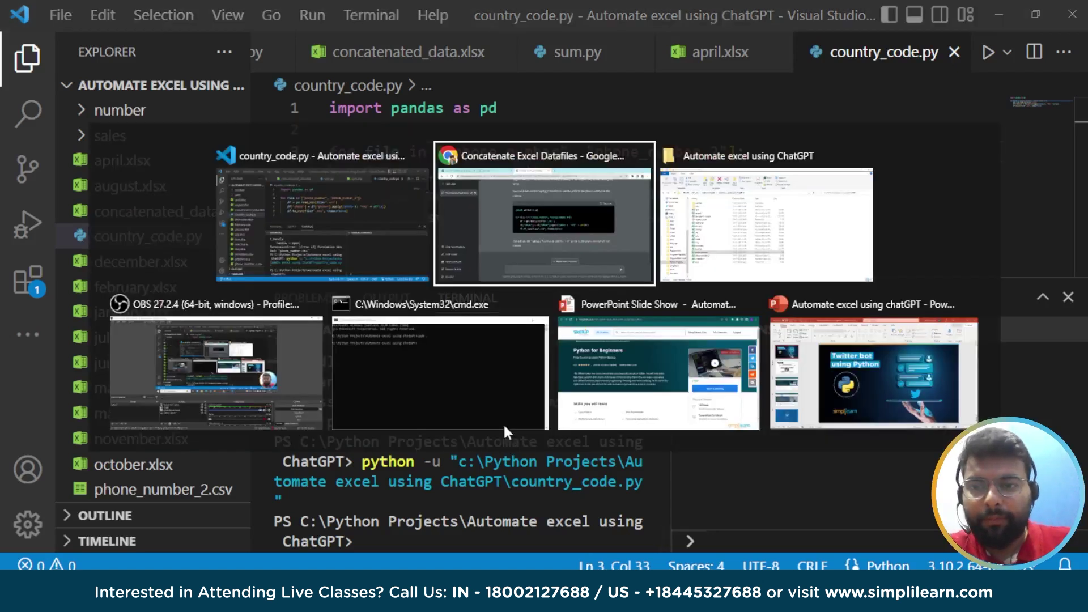
{"action": "key", "text": "alt+Tab"}
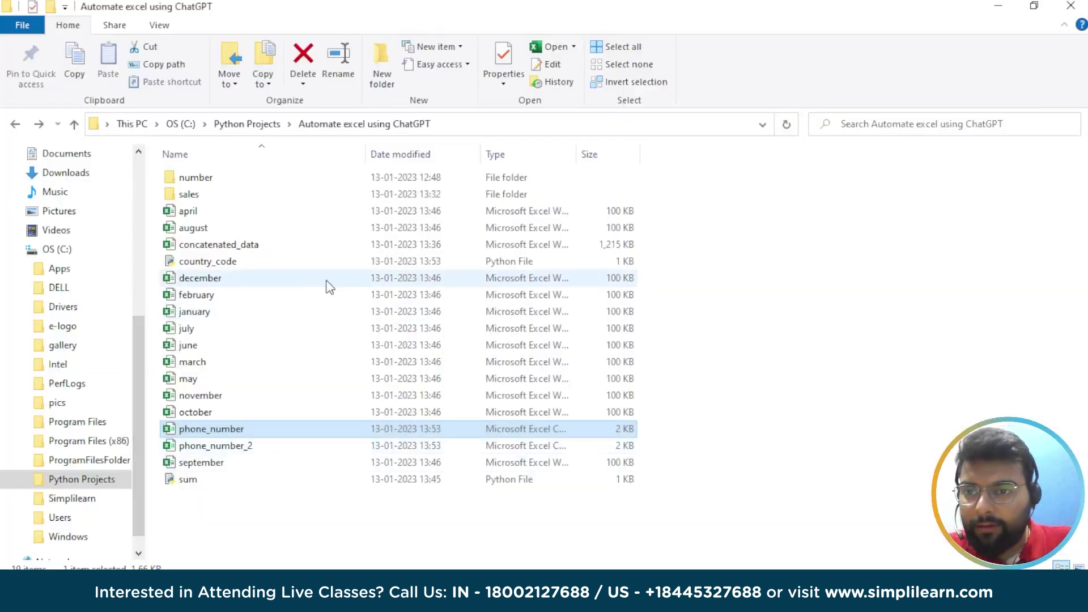
Open concatenated_data and widen the Product line column (G) to read its full entries
{"action": "double_click", "coordinate": [351, 248]}
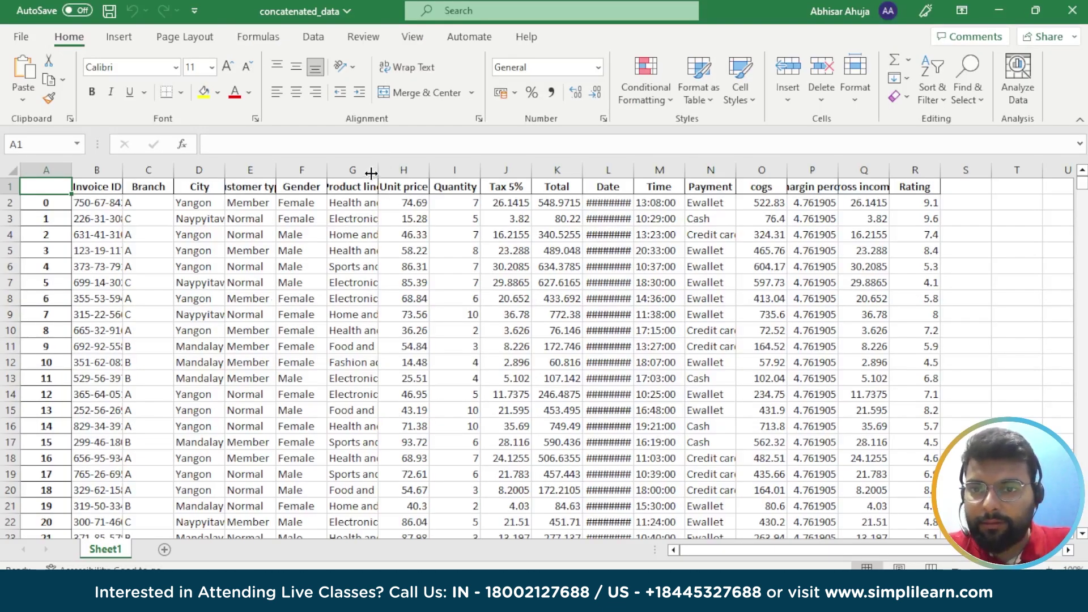
{"action": "left_click_drag", "start_coordinate": [378, 170], "coordinate": [525, 170]}
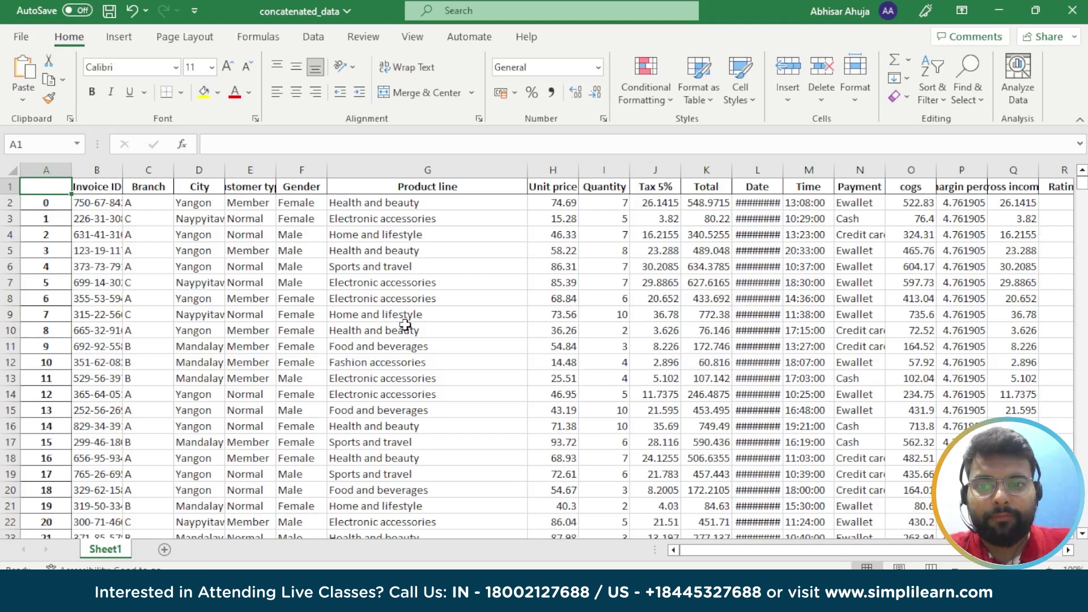
{"action": "key", "text": "alt+Tab"}
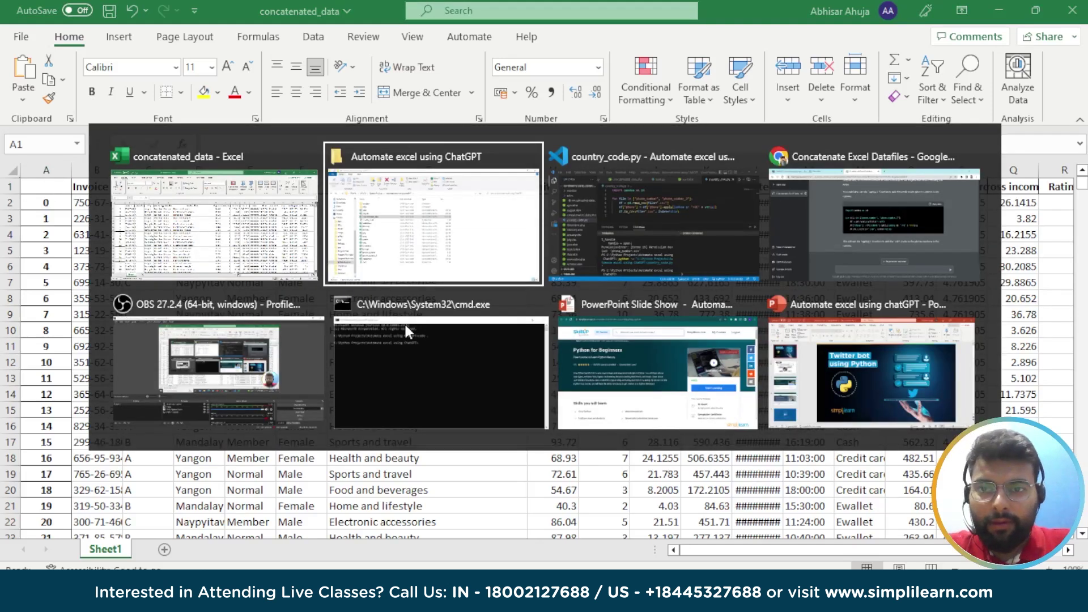
{"action": "key", "text": "alt+Tab"}
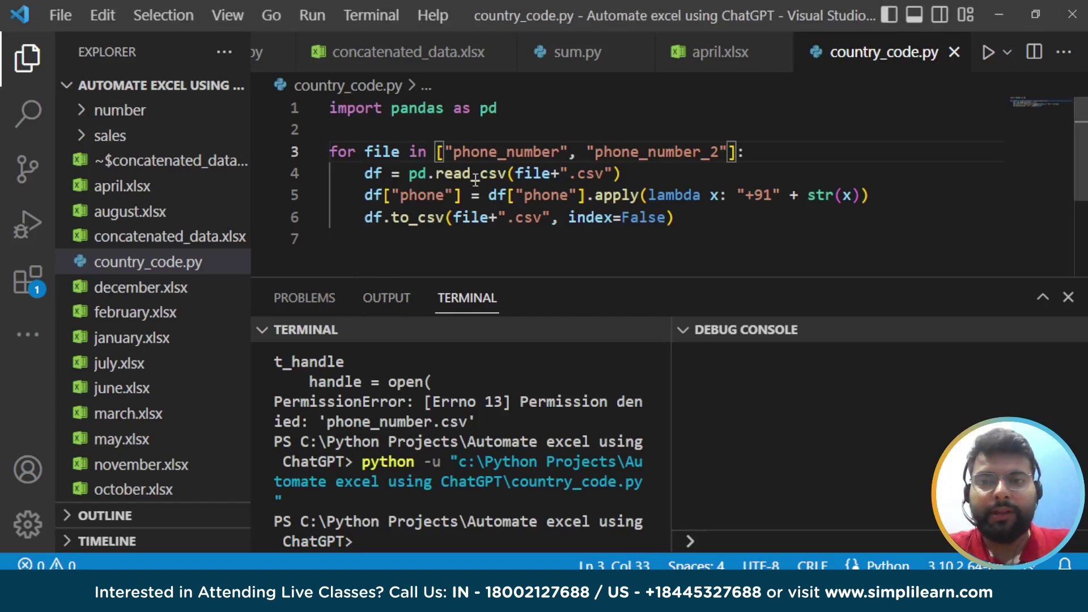
{"action": "key", "text": "alt+Tab"}
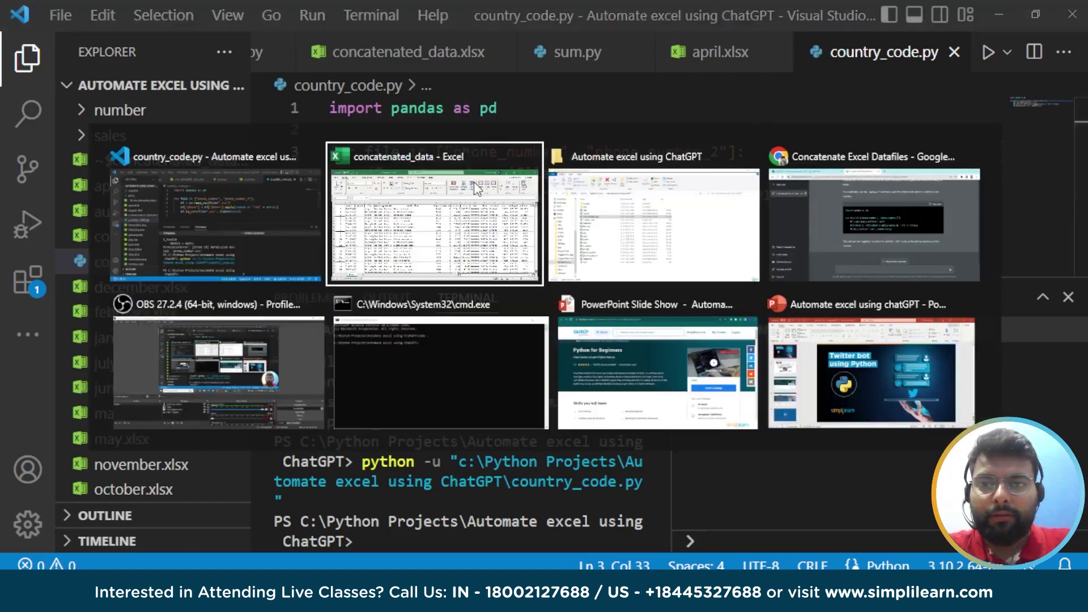
{"action": "key", "text": "alt+Tab"}
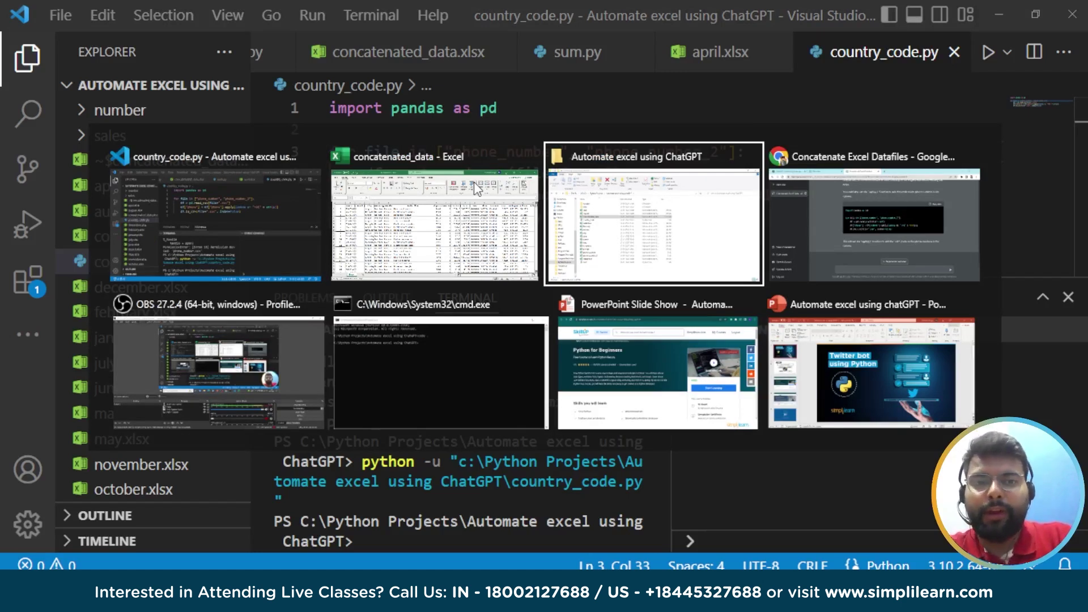
Type the prompt 'Using Python, iterate through all the excel files in the directory and replace'
{"action": "key", "text": "alt+Tab"}
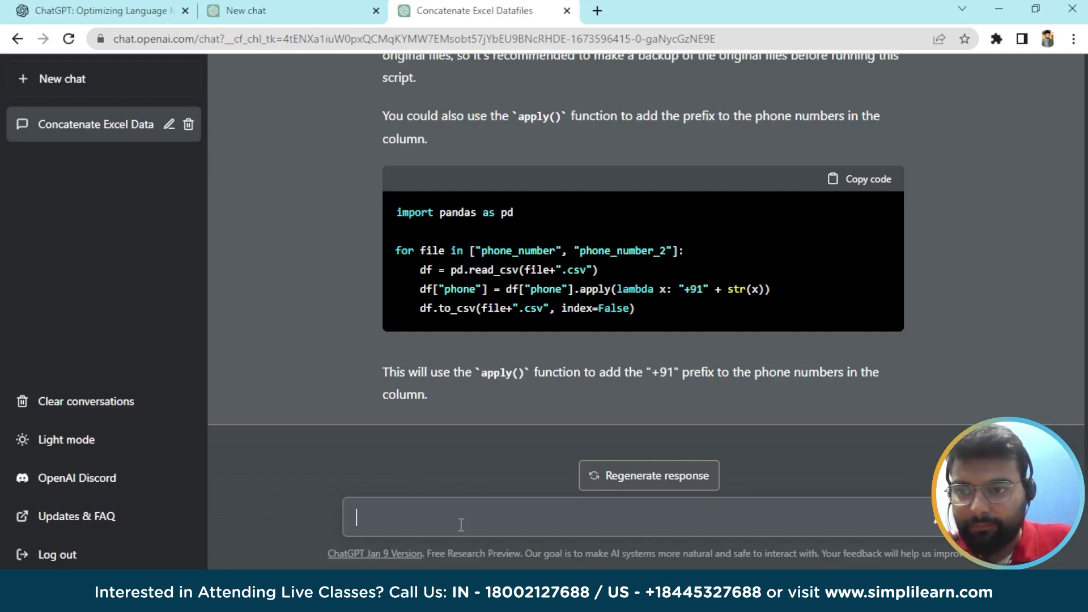
{"action": "type", "text": "Using Python, iterate through "}
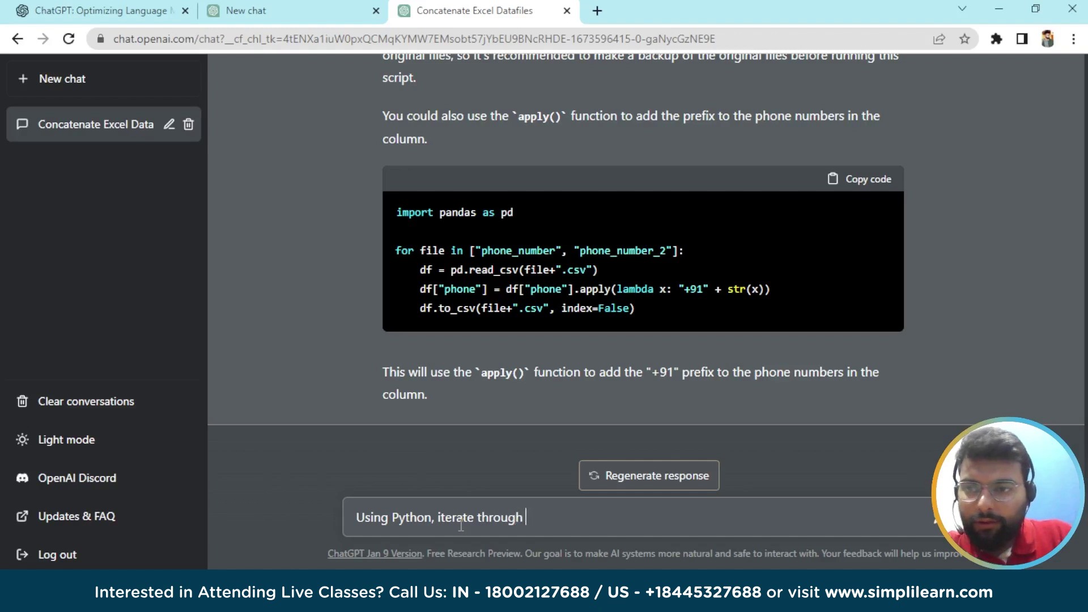
{"action": "type", "text": "all the excel files in the directo"}
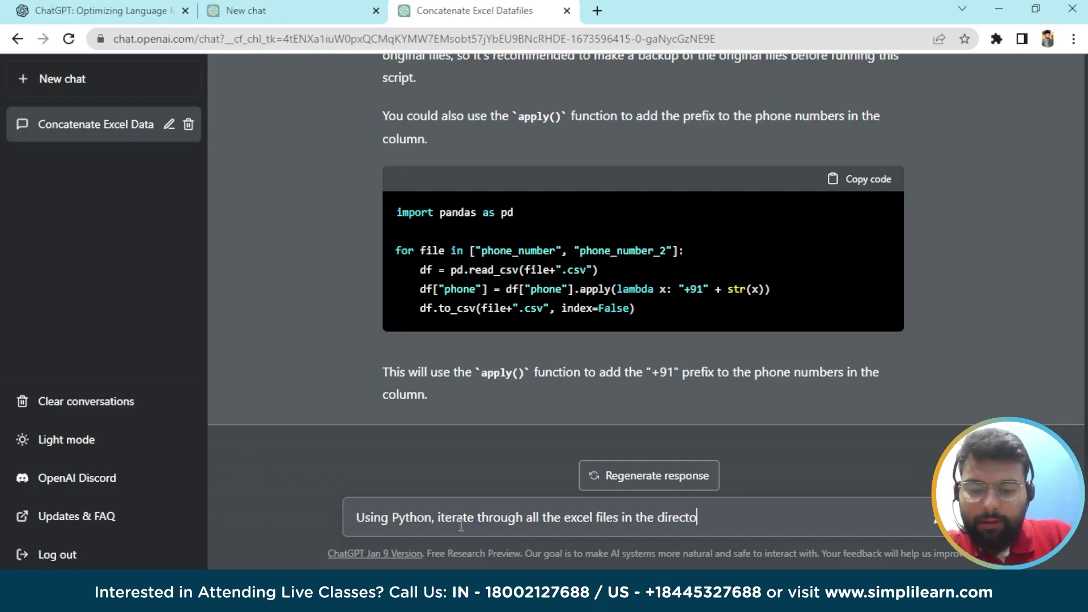
{"action": "type", "text": "ry"}
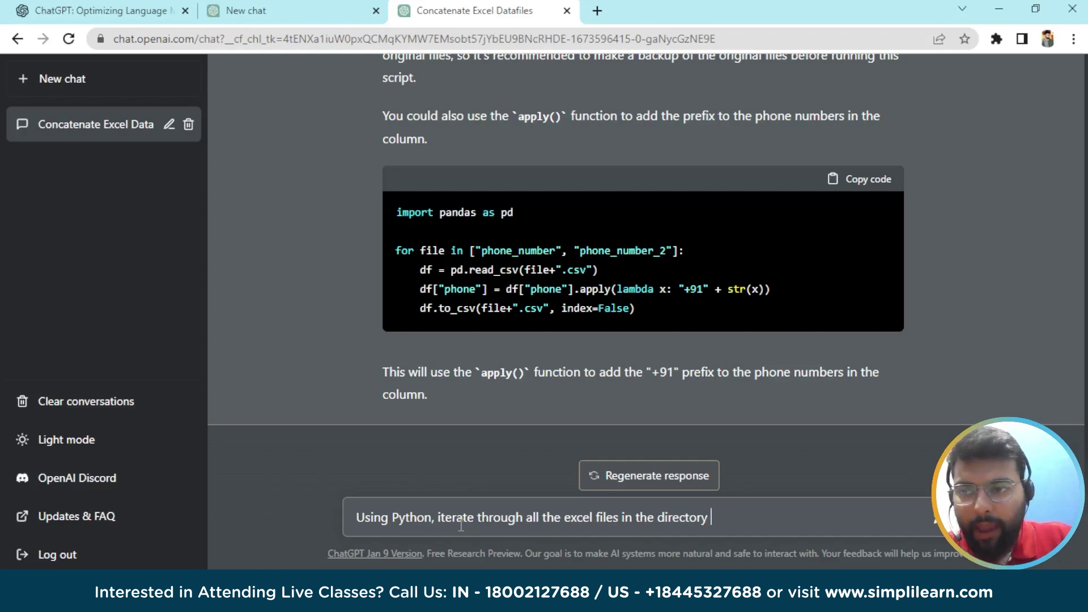
{"action": "type", "text": "an d"}
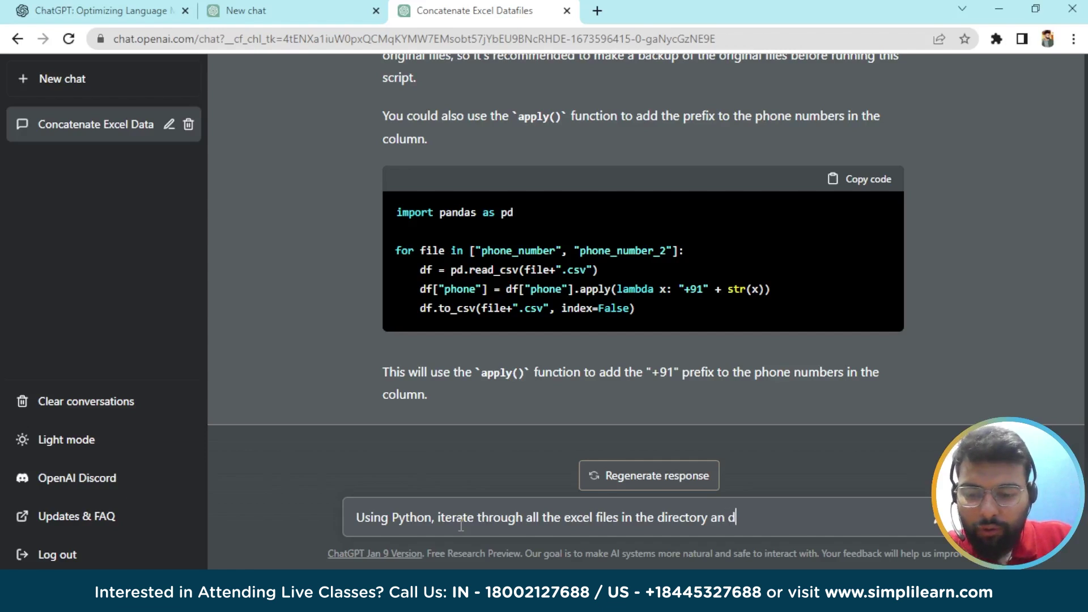
{"action": "type", "text": "replace"}
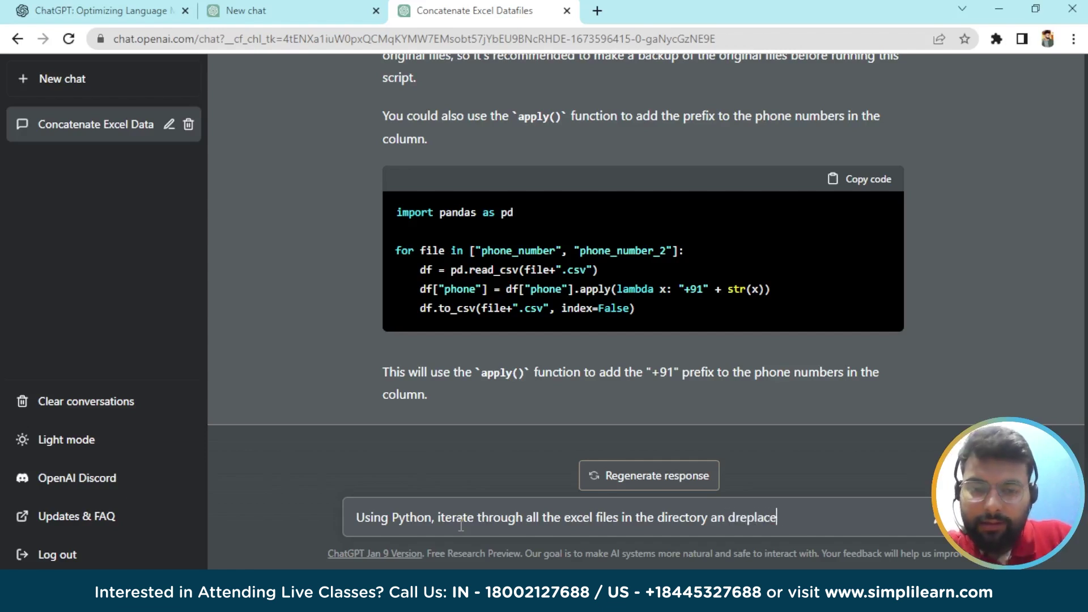
{"action": "key", "text": "alt+Tab"}
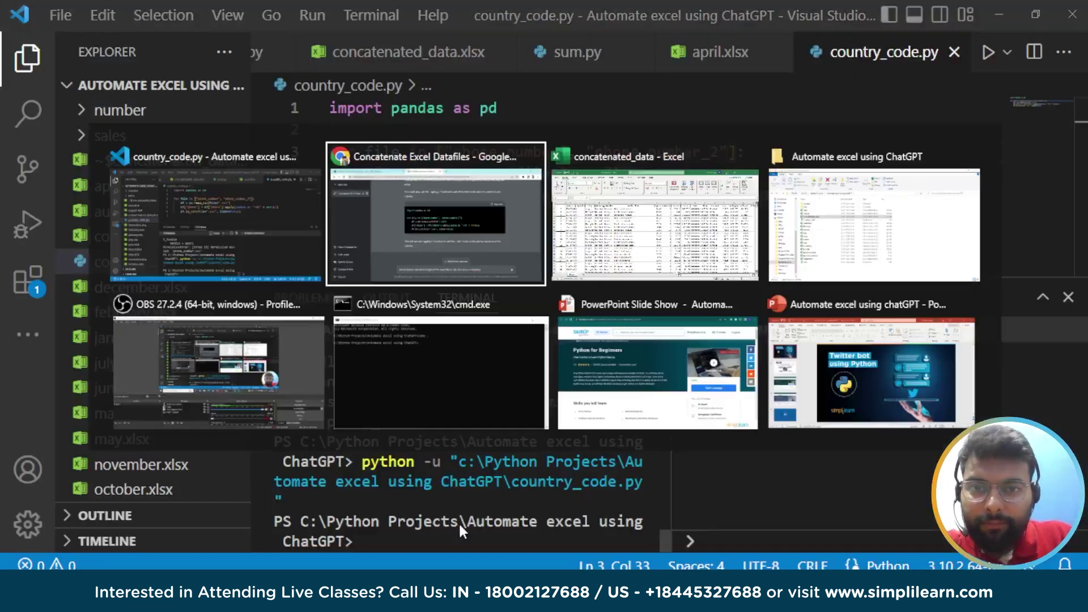
{"action": "key", "text": "alt+Tab"}
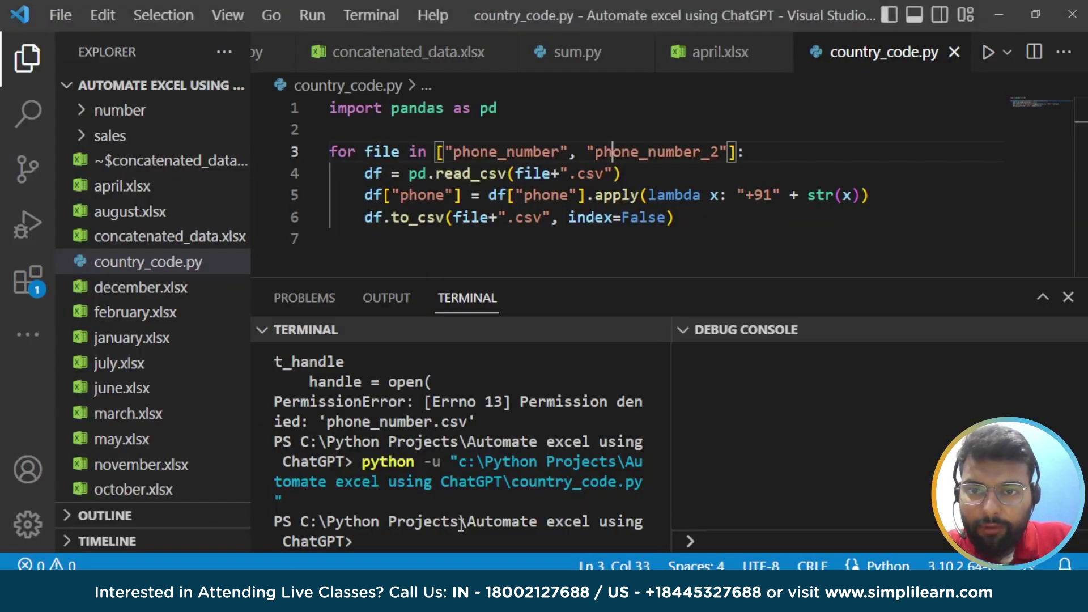
{"action": "key", "text": "alt+Tab"}
{"action": "key", "text": "alt+Tab"}
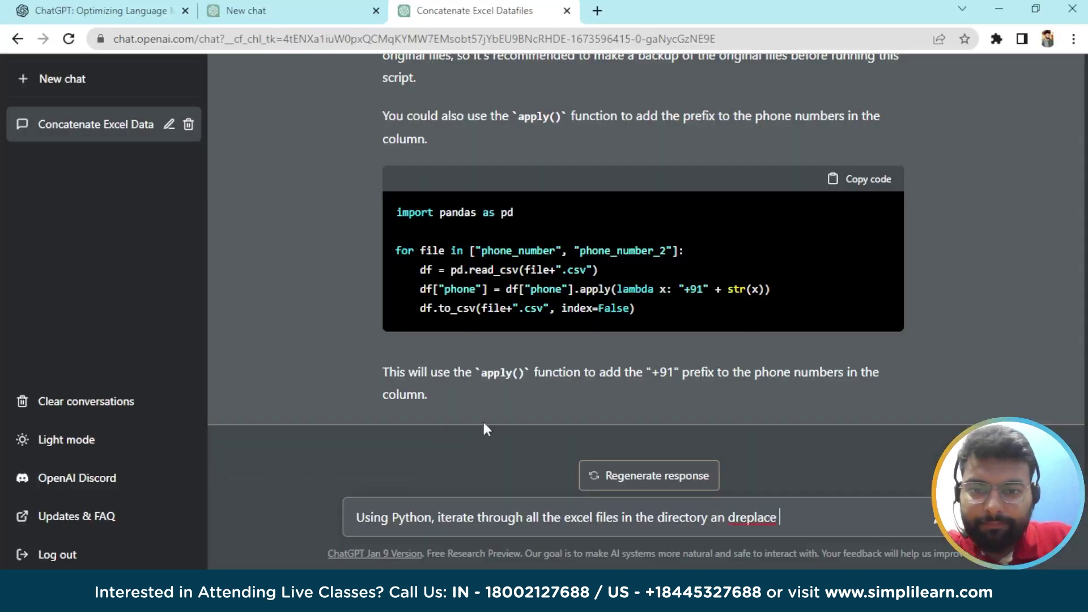
Fix the typos and continue the prompt with 'electronic accessories'
{"action": "left_click", "coordinate": [730, 518]}
{"action": "key", "text": "BackSpace"}
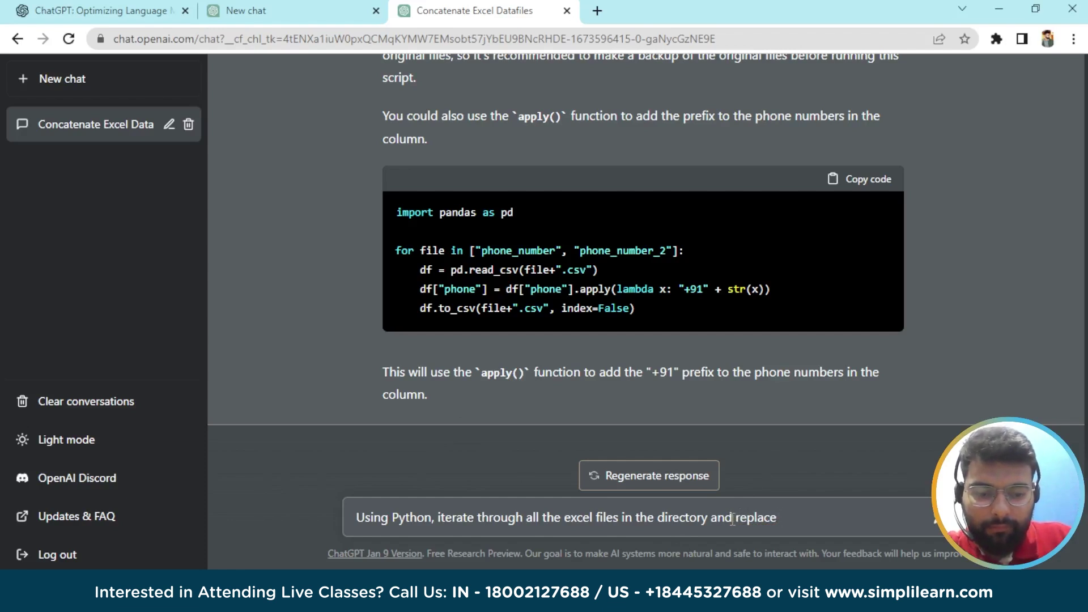
{"action": "type", "text": "electronu"}
{"action": "key", "text": "BackSpace"}
{"action": "type", "text": "c a"}
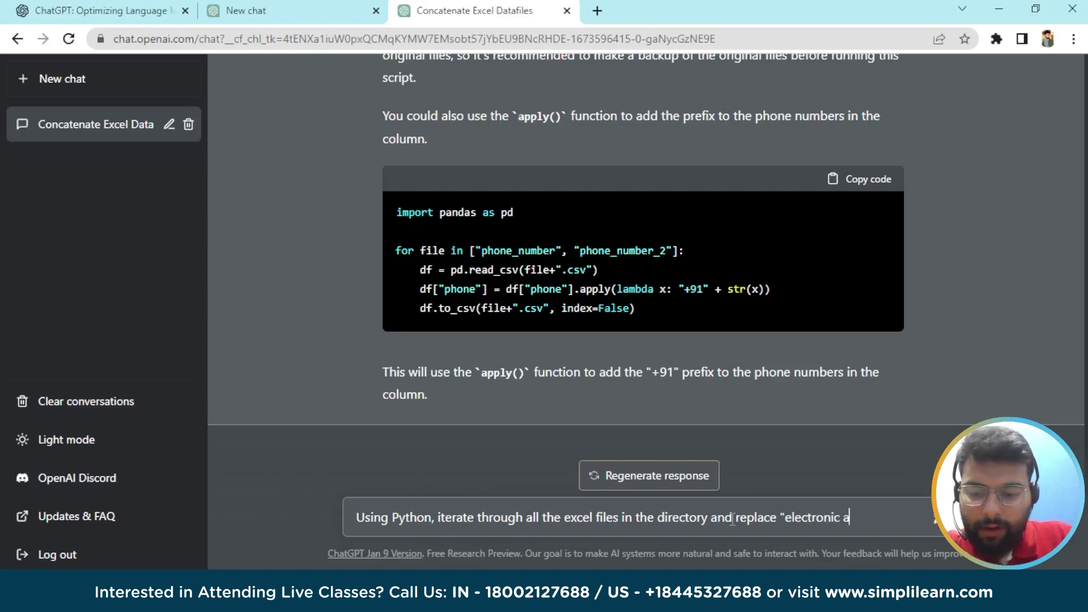
{"action": "type", "text": "ccessories"}
{"action": "key", "text": "alt+Tab"}
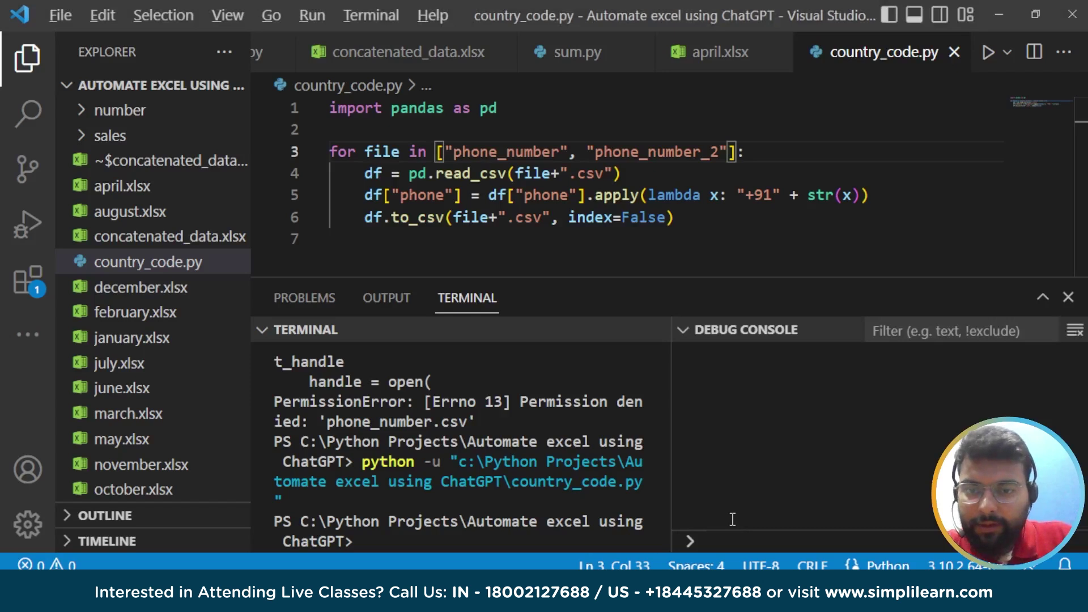
{"action": "key", "text": "alt+Tab"}
{"action": "key", "text": "alt+Tab"}
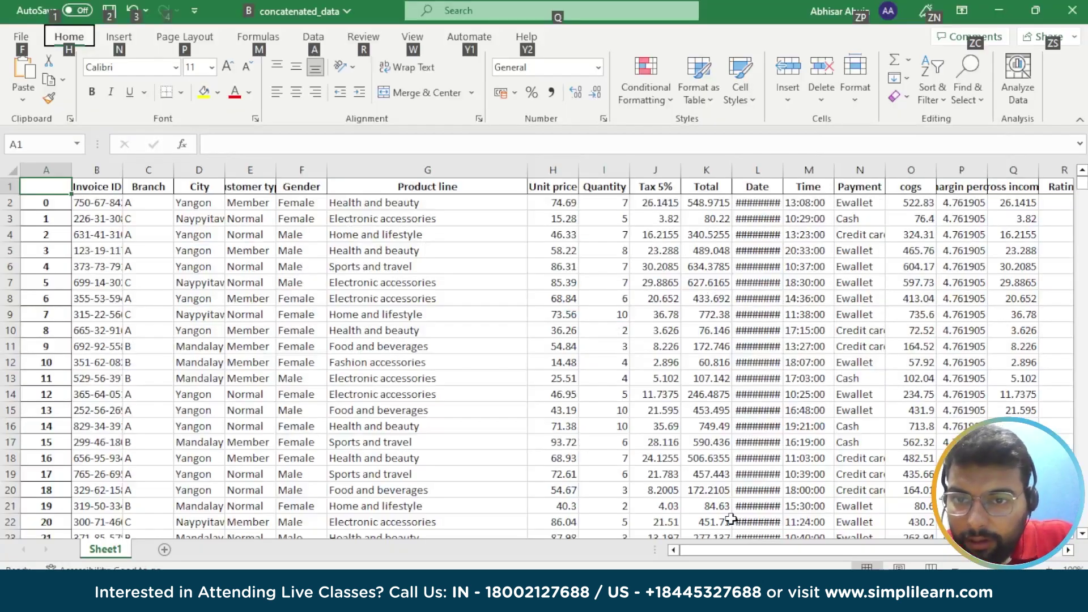
Add 'with "electronic equipment"' via spelling fix, then 'Home and lifestyle' with 'lifestyle'
{"action": "key", "text": "alt+Tab"}
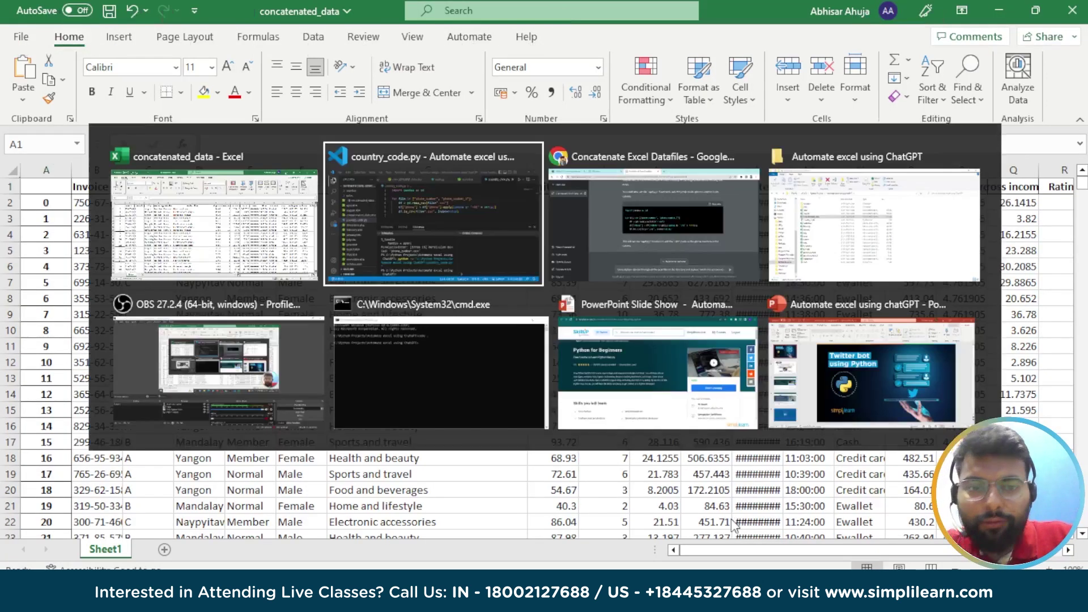
{"action": "key", "text": "alt+Tab"}
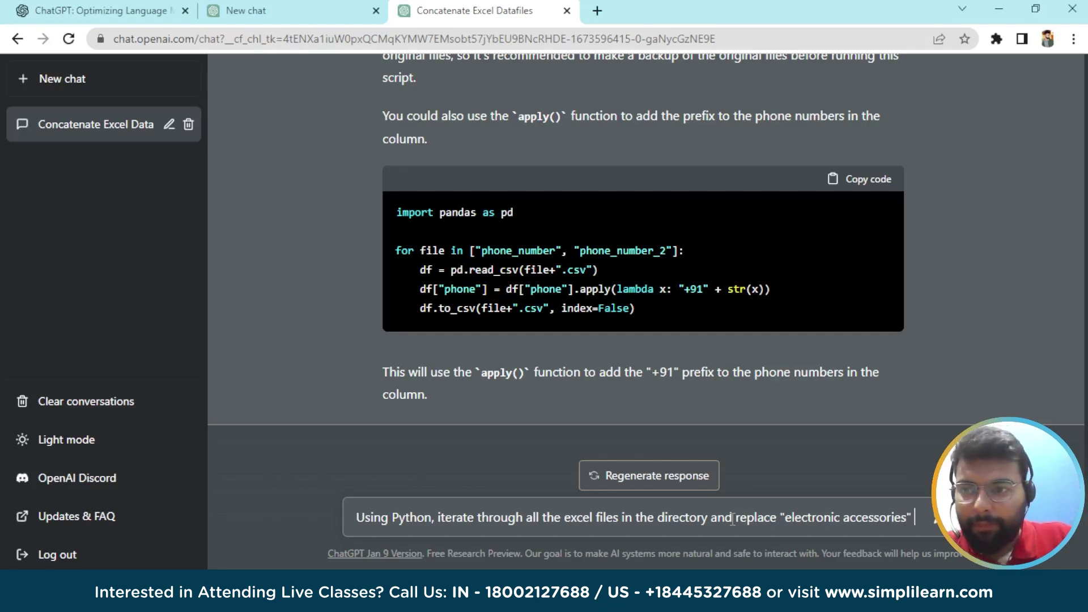
{"action": "type", "text": "with \""}
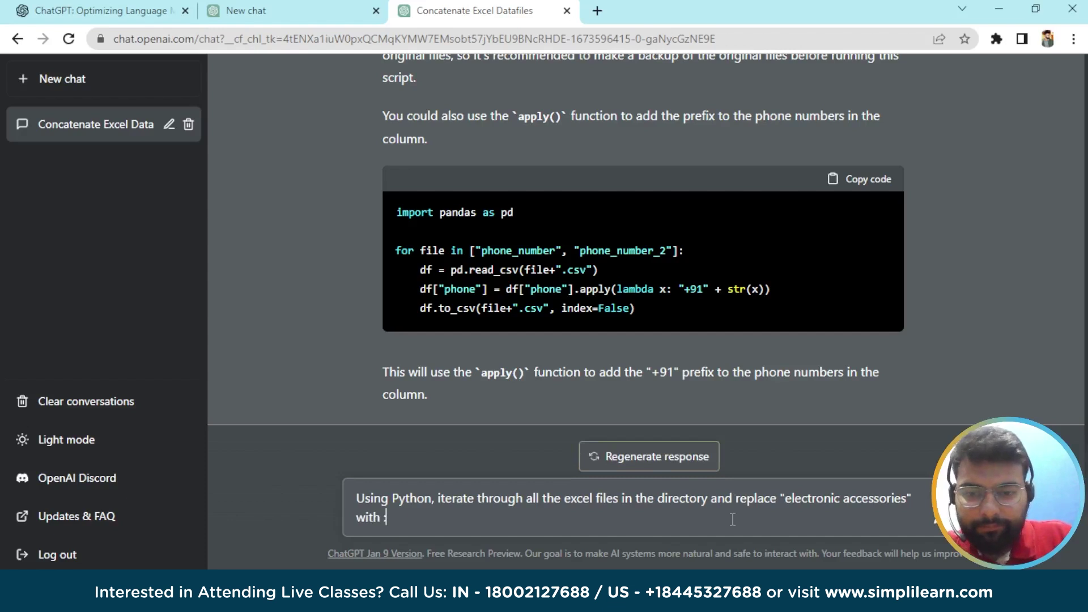
{"action": "type", "text": "electronic equipments\" "}
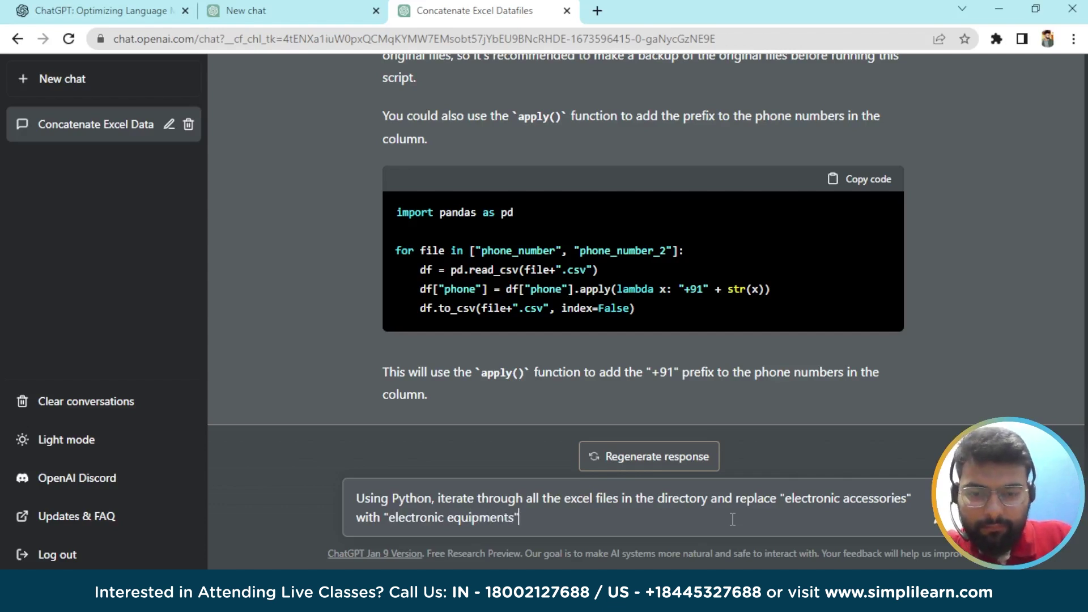
{"action": "type", "text": "and \""}
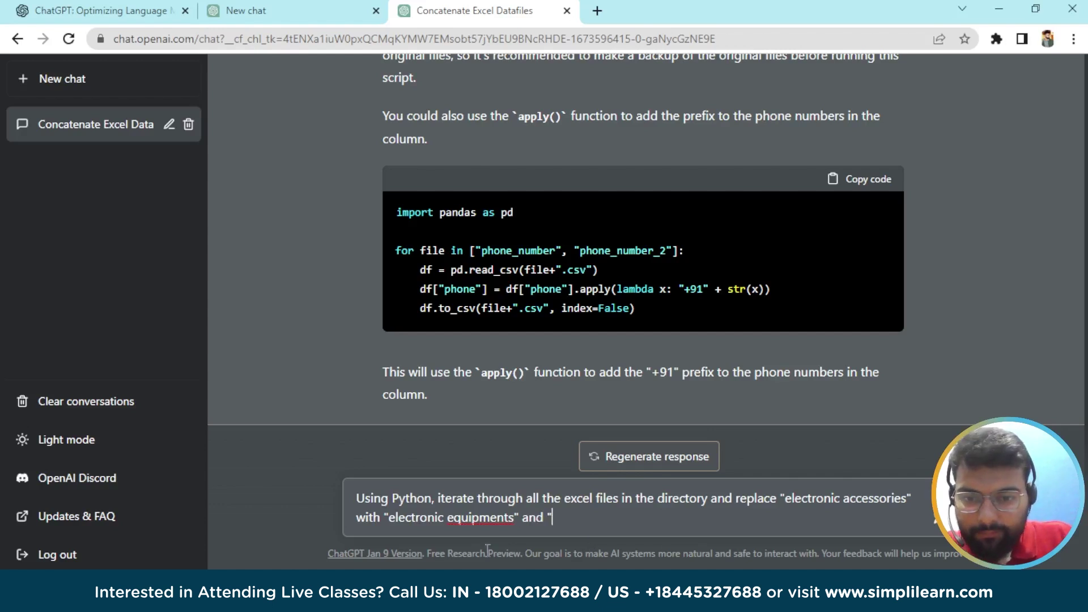
{"action": "right_click", "coordinate": [482, 519]}
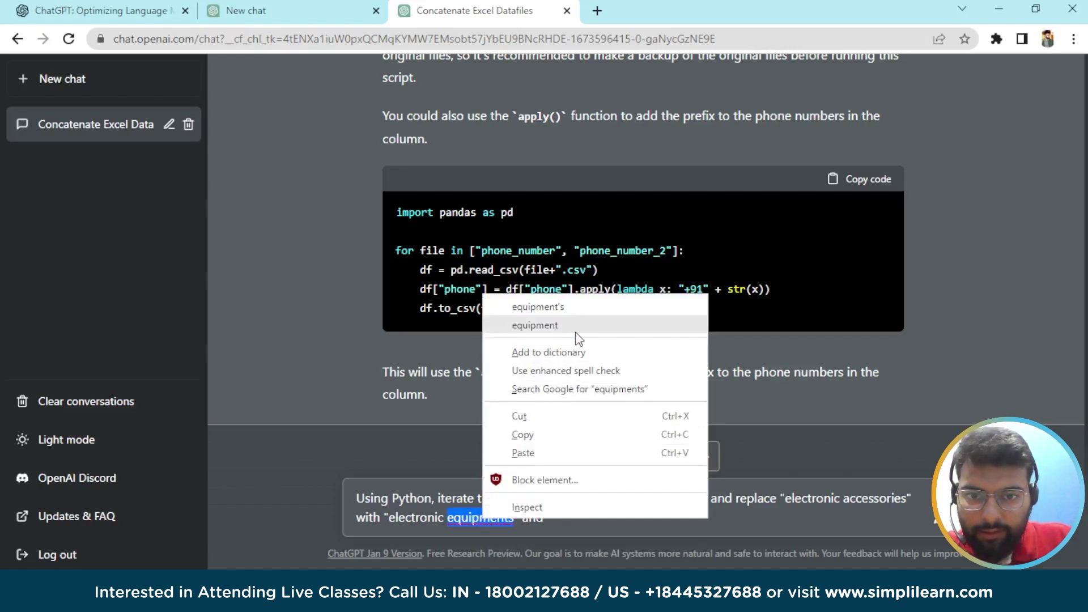
{"action": "left_click", "coordinate": [576, 331]}
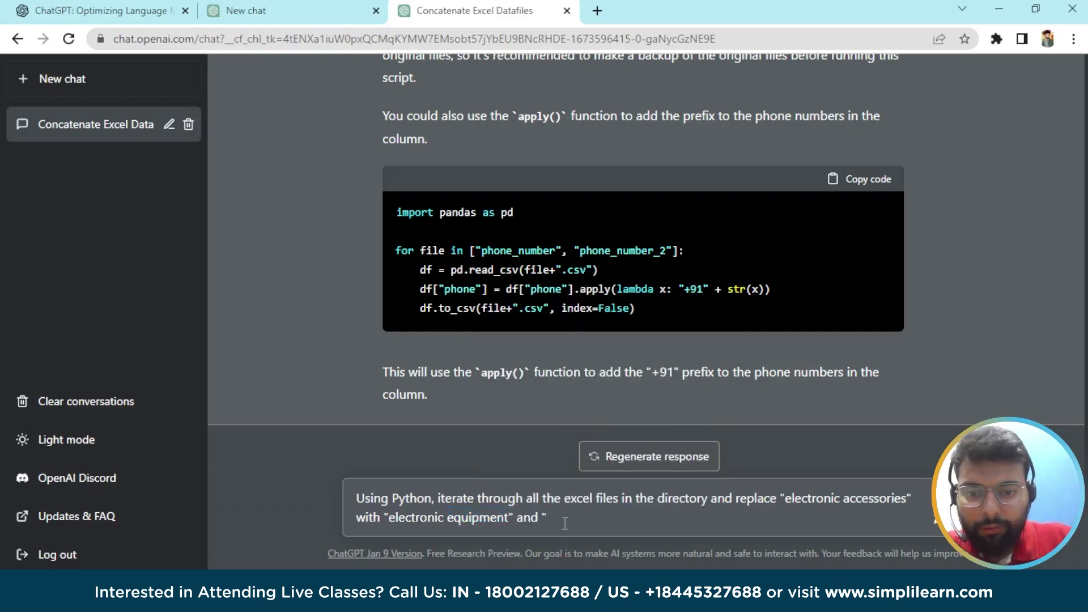
{"action": "type", "text": "\""}
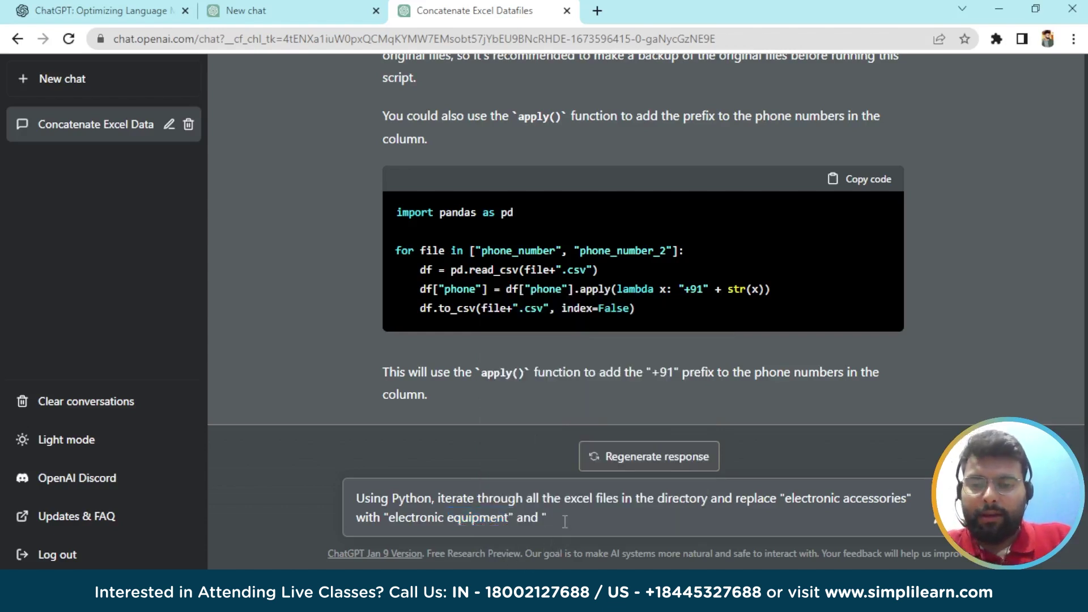
{"action": "key", "text": "alt+Tab"}
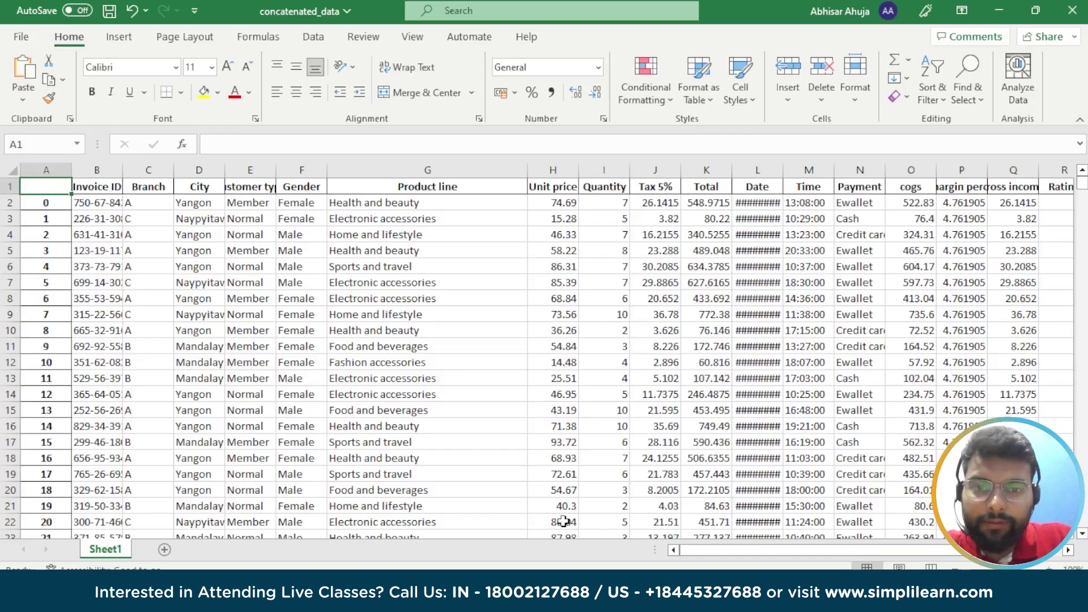
{"action": "key", "text": "alt+Tab"}
{"action": "type", "text": "Home and lifestyle\""}
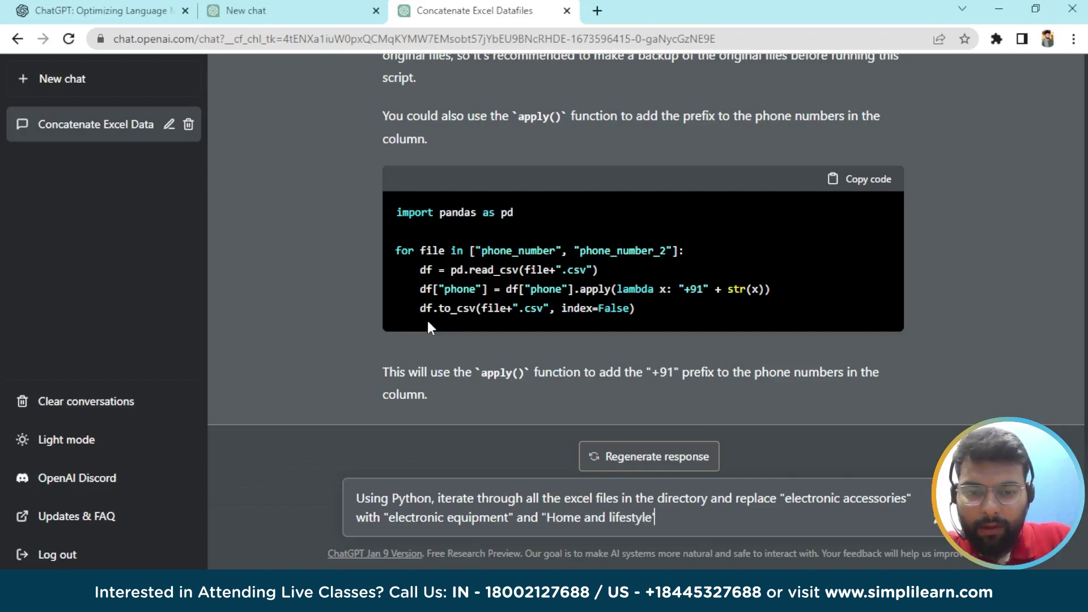
{"action": "type", "text": "\" "}
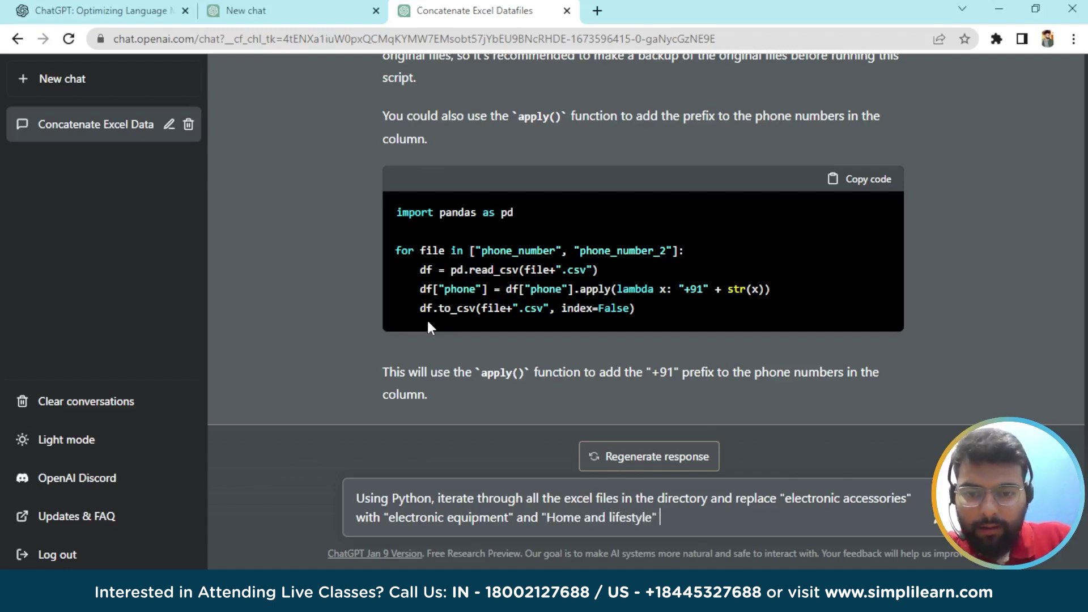
{"action": "type", "text": "with"}
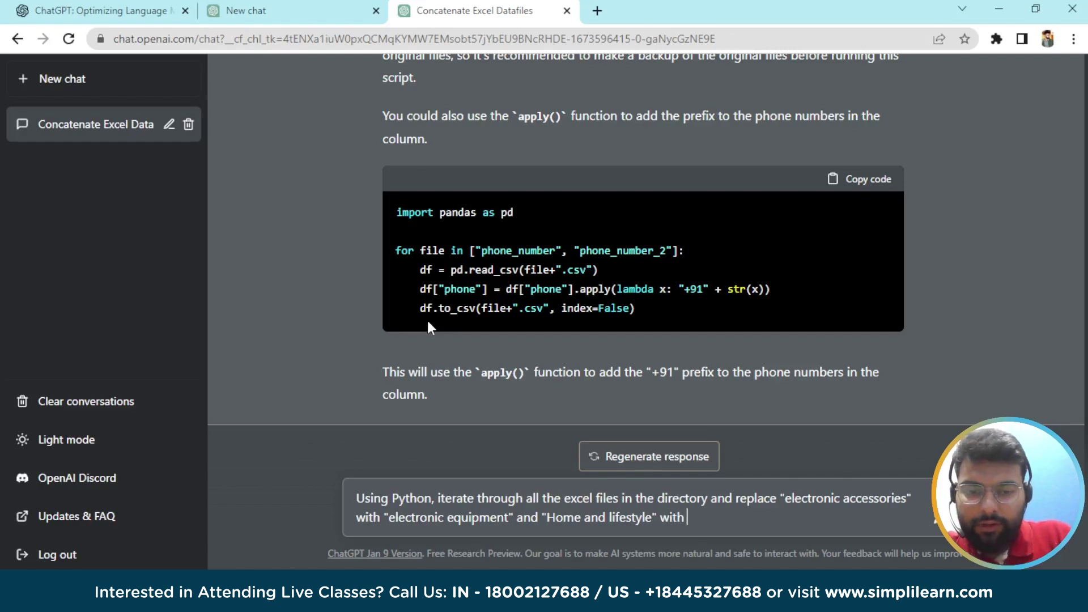
{"action": "type", "text": "l"}
{"action": "type", "text": "ifestyle"}
{"action": "type", "text": "\"lifestyle"}
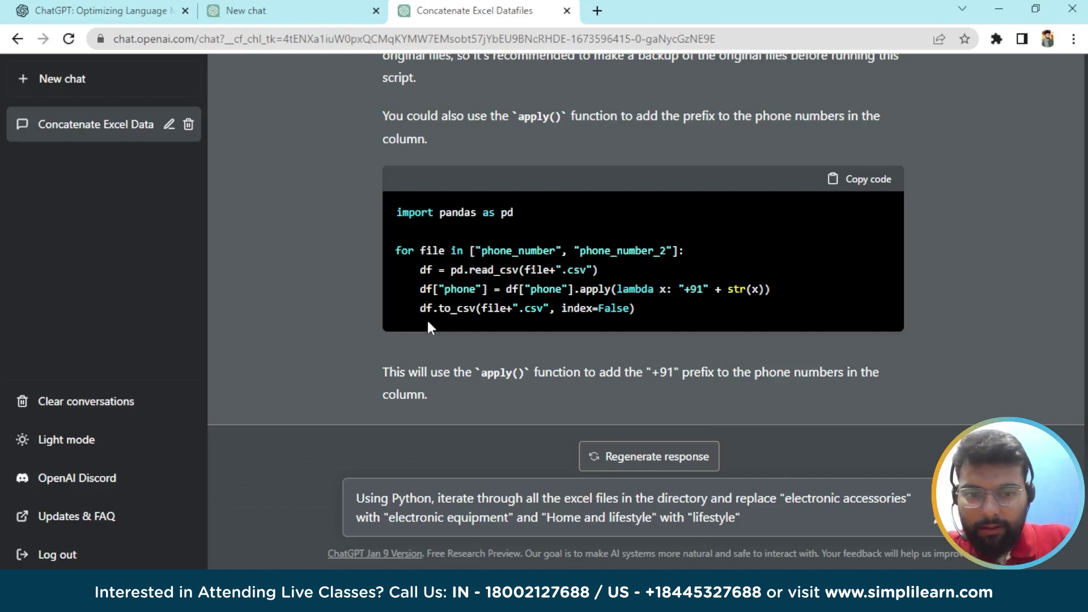
Add 'in each excel file. Save the modified file in the "Output" folder', creating it if missing
{"action": "type", "text": "in each excel file."}
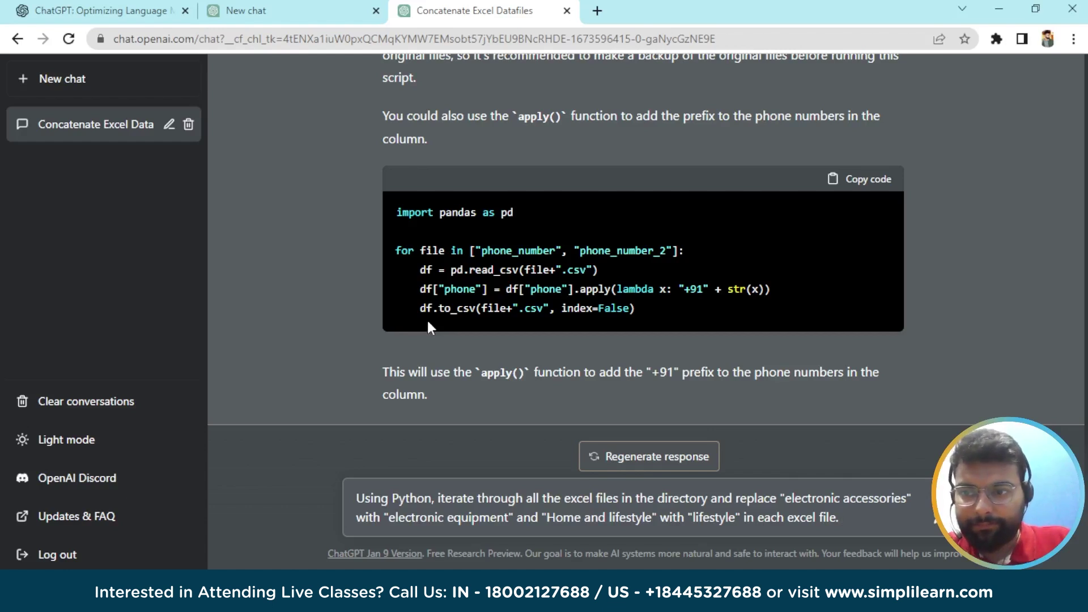
{"action": "type", "text": "Save the modif"}
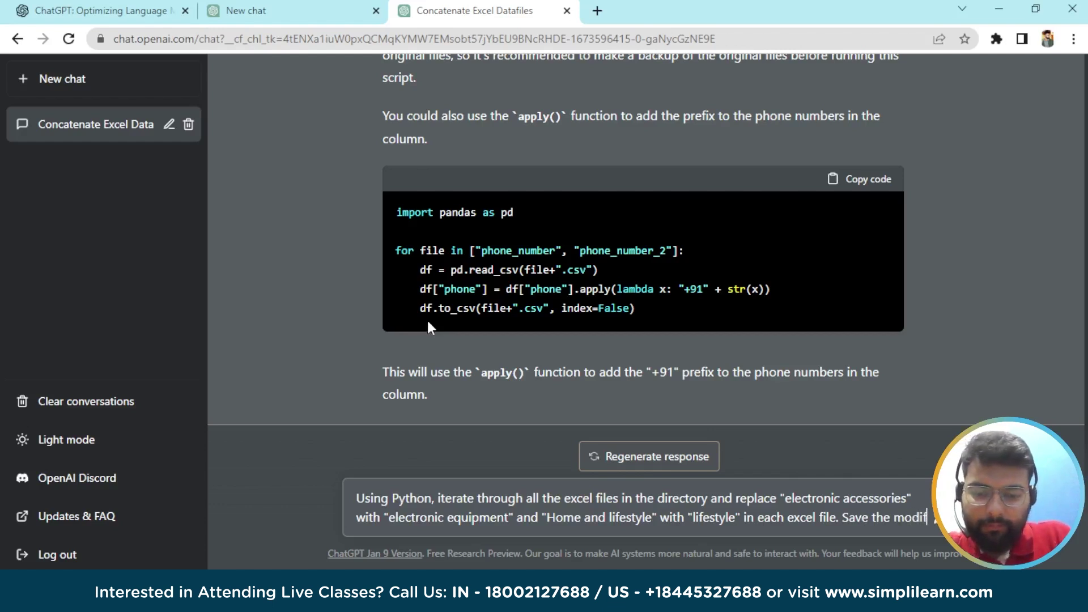
{"action": "type", "text": "ies file"}
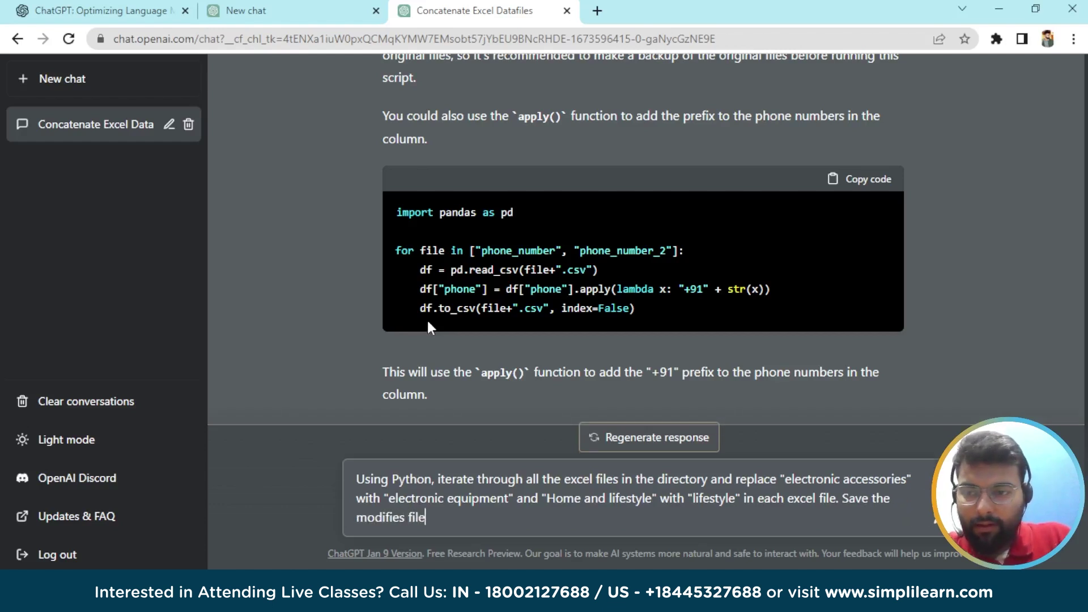
{"action": "type", "text": " in the OutP"}
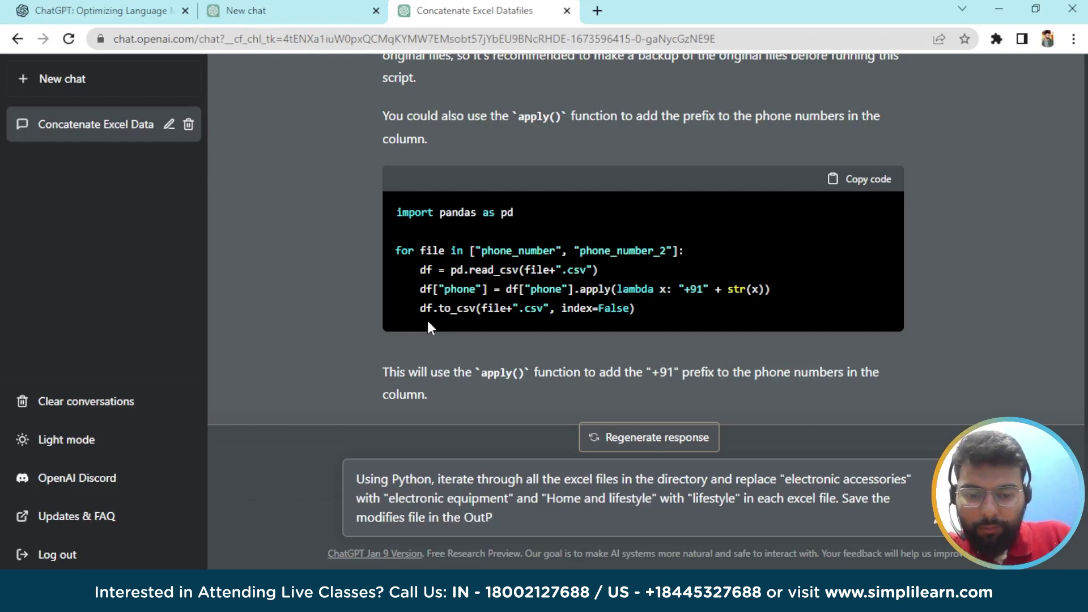
{"action": "type", "text": "ut"}
{"action": "key", "text": "BackSpace"}
{"action": "key", "text": "BackSpace"}
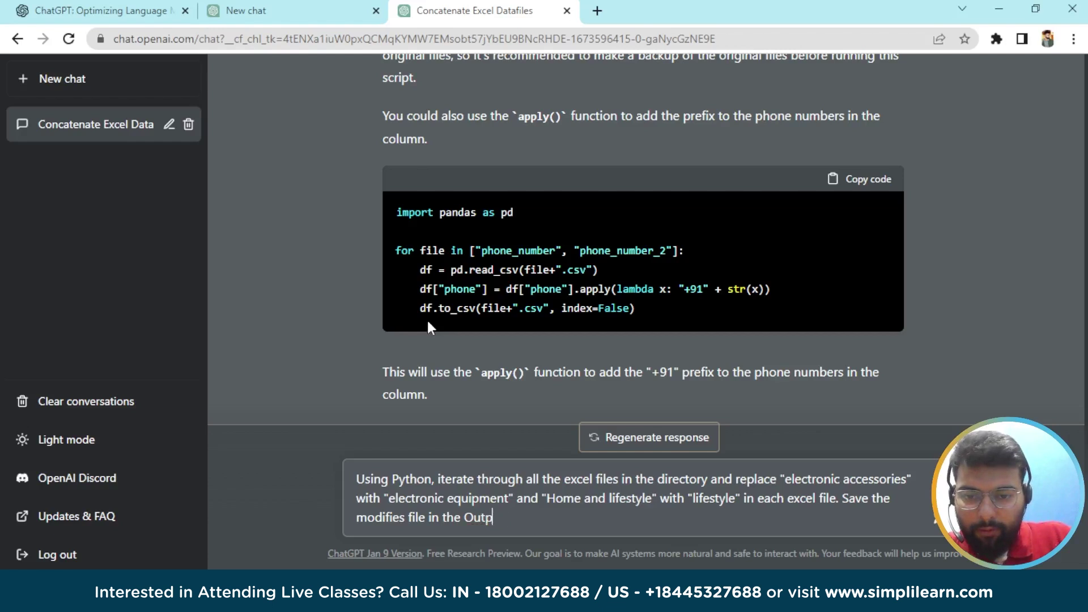
{"action": "type", "text": "ut folder, and"}
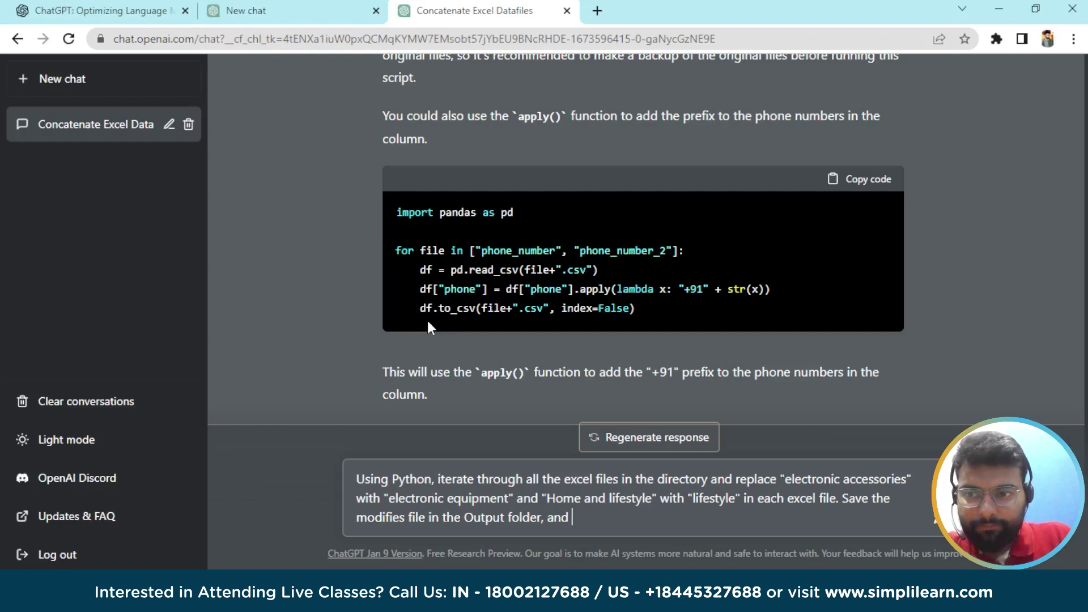
{"action": "type", "text": "f the folder is not"}
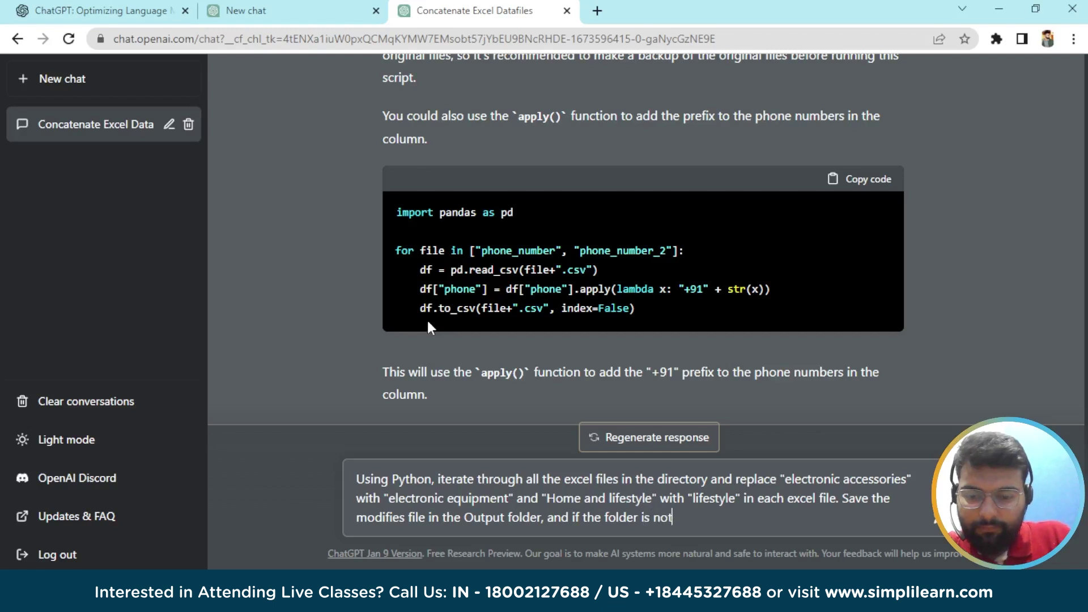
{"action": "type", "text": "reate"}
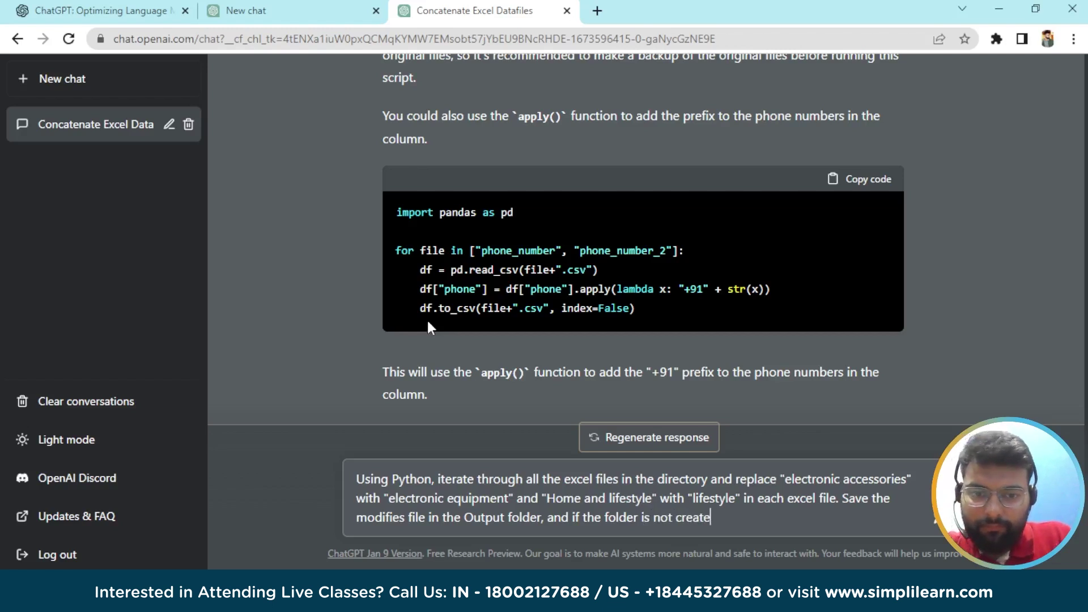
{"action": "type", "text": "the"}
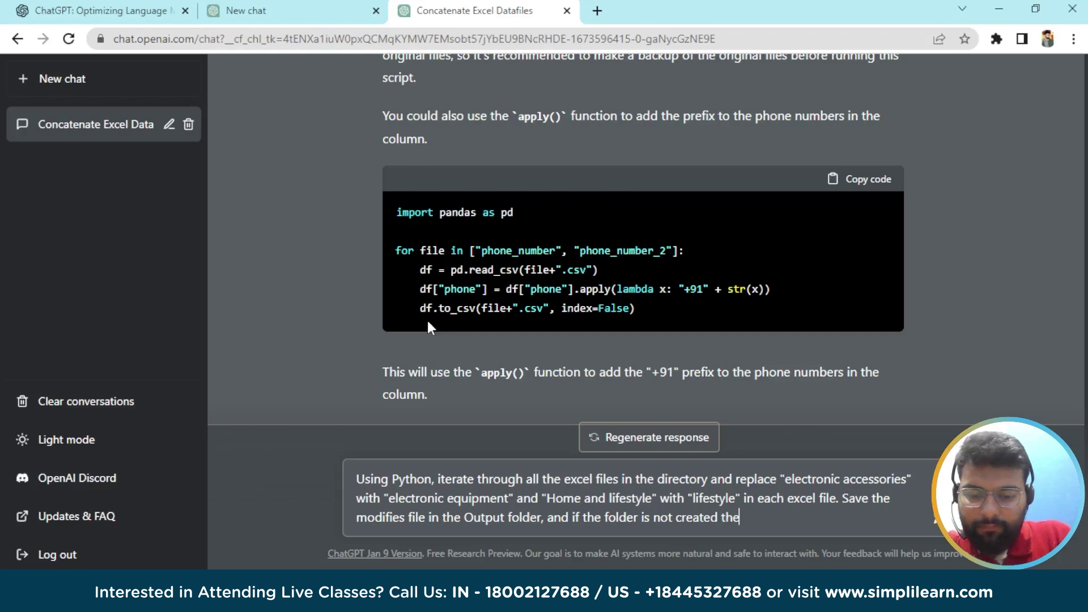
{"action": "type", "text": "create one"}
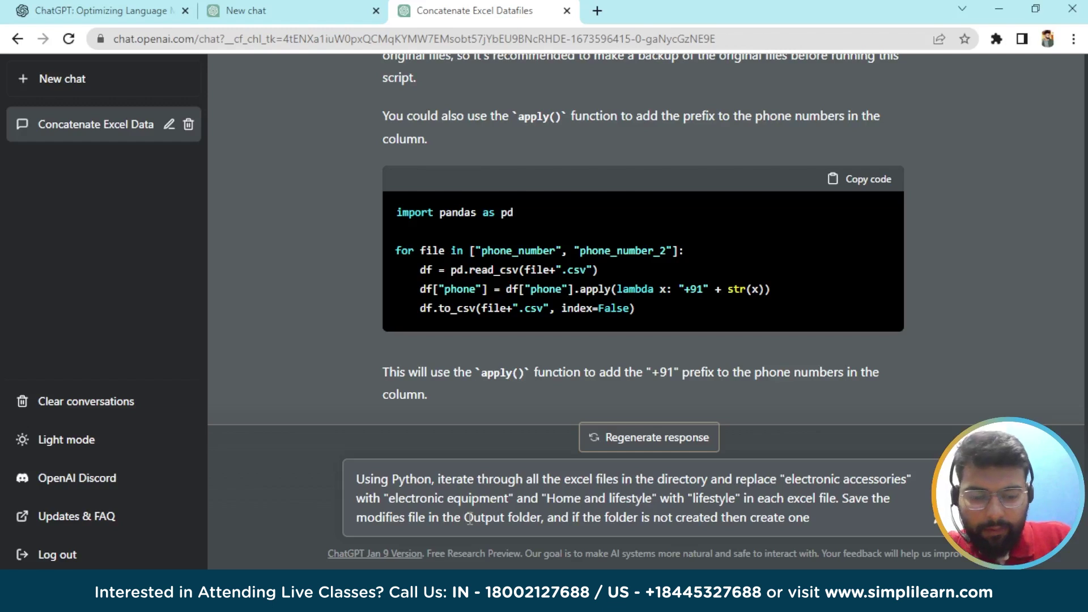
{"action": "type", "text": "\""}
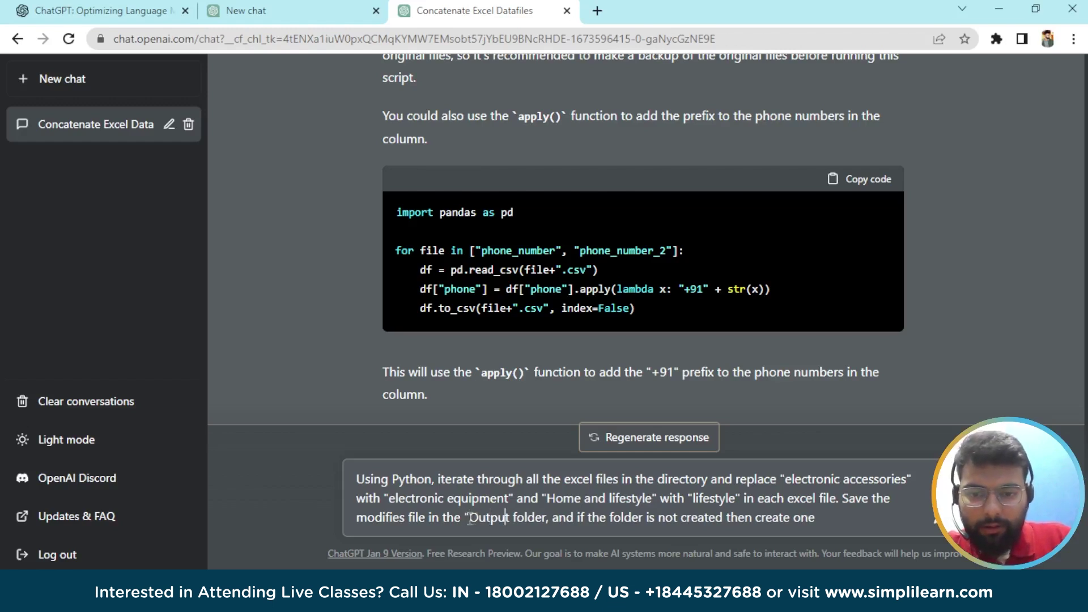
{"action": "key", "text": "Right"}
{"action": "key", "text": "Right"}
{"action": "key", "text": "Right"}
{"action": "type", "text": "\""}
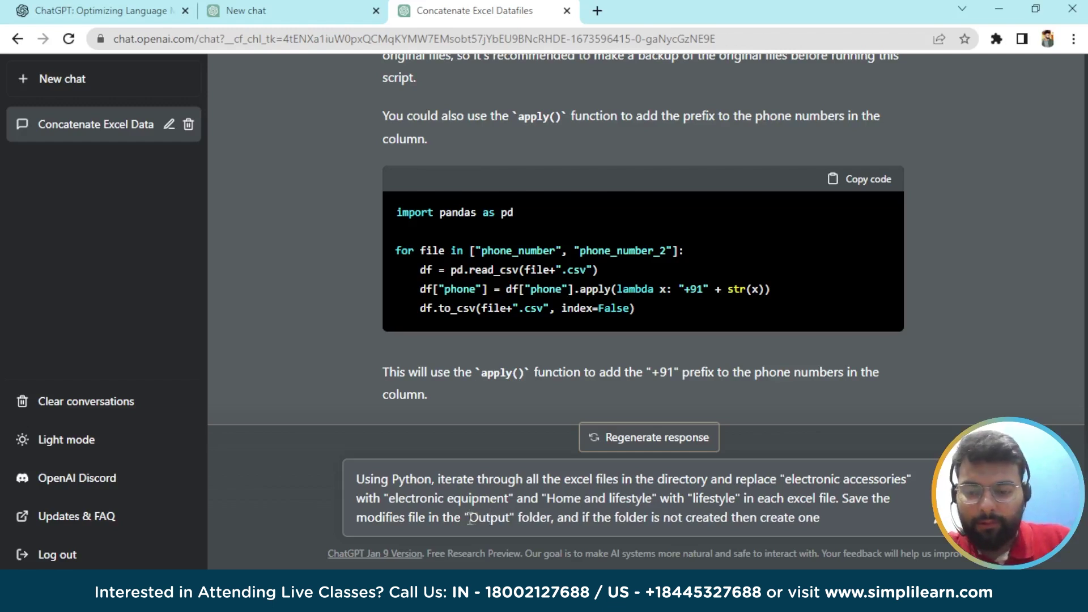
{"action": "key", "text": "ctrl+s"}
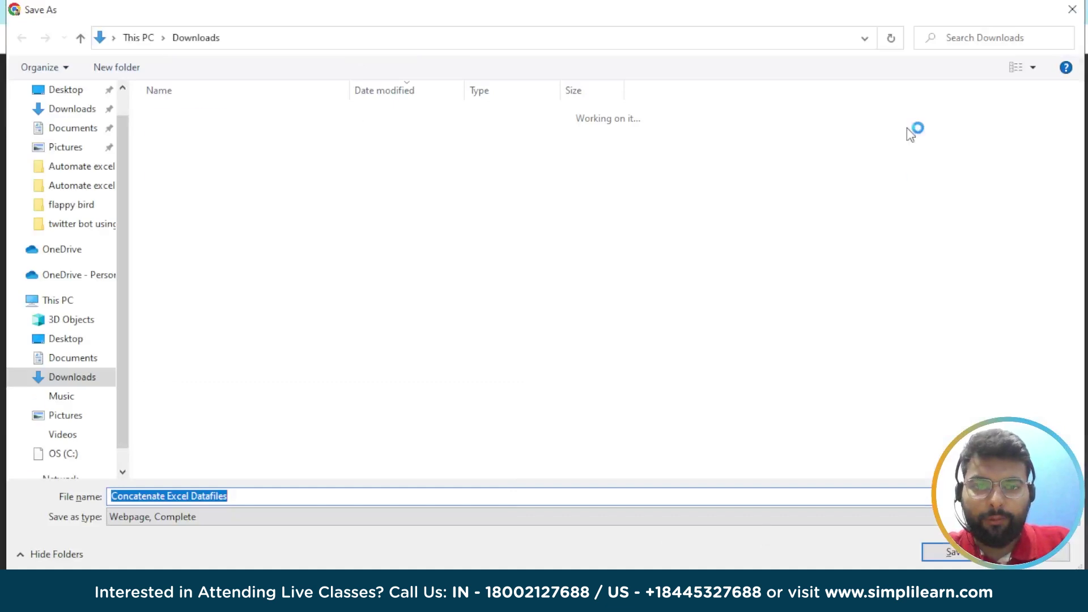
Dismiss the accidental Save As dialog and send the pandas prompt to ChatGPT
{"action": "left_click", "coordinate": [1079, 11]}
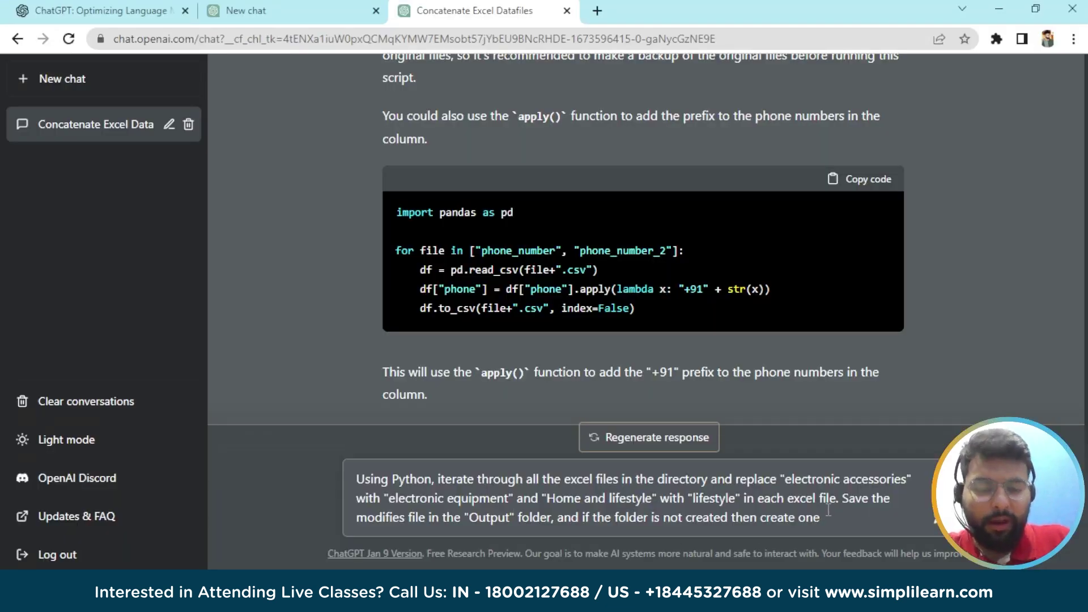
{"action": "key", "text": "Return"}
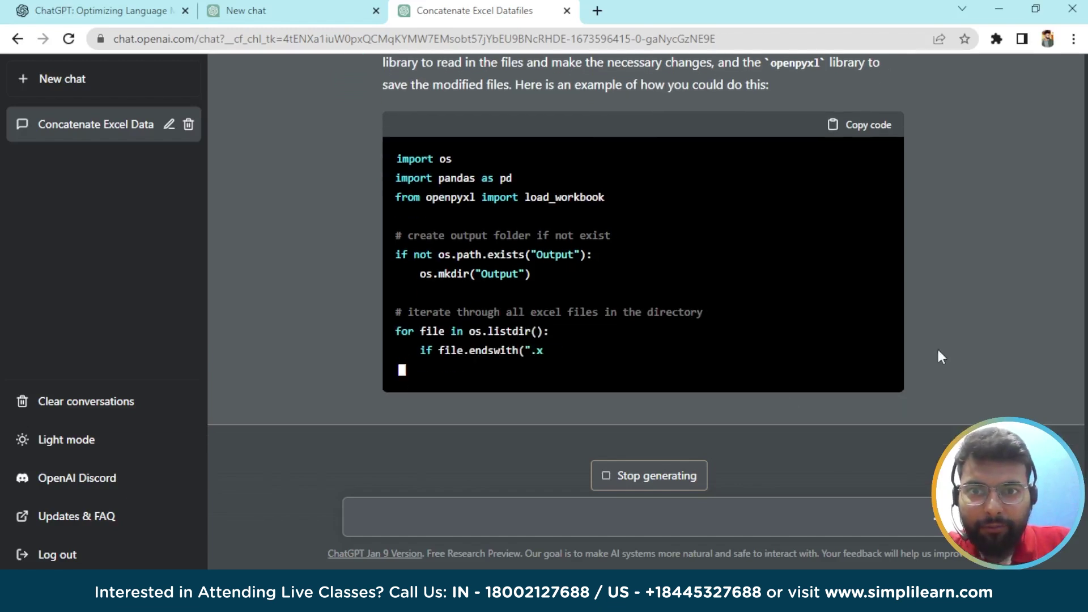
{"action": "scroll", "coordinate": [701, 351], "scroll_direction": "up", "scroll_amount": 2}
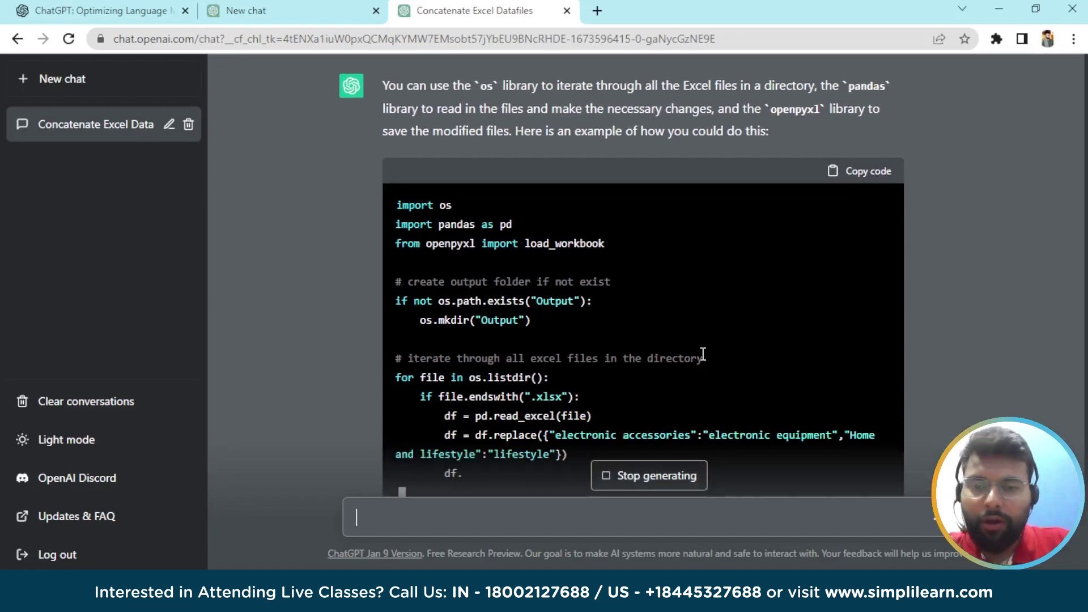
{"action": "scroll", "coordinate": [703, 357], "scroll_direction": "down", "scroll_amount": 1}
{"action": "scroll", "coordinate": [703, 358], "scroll_direction": "down", "scroll_amount": 1}
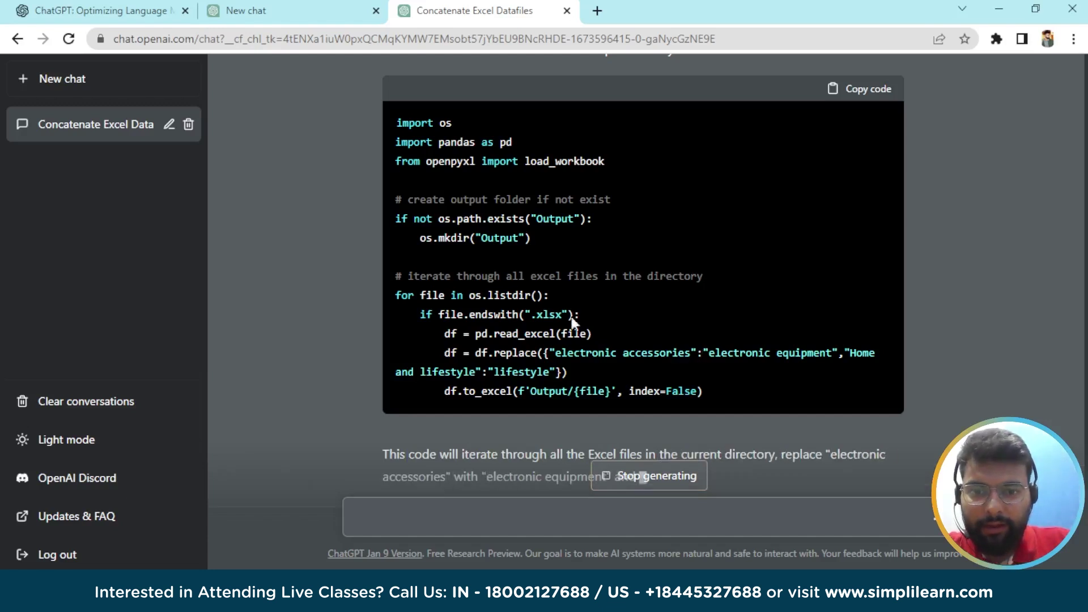
Copy ChatGPT's pandas code that replaces the product-line values and saves to Output
{"action": "left_click", "coordinate": [866, 90]}
{"action": "scroll", "coordinate": [774, 187], "scroll_direction": "down", "scroll_amount": 2}
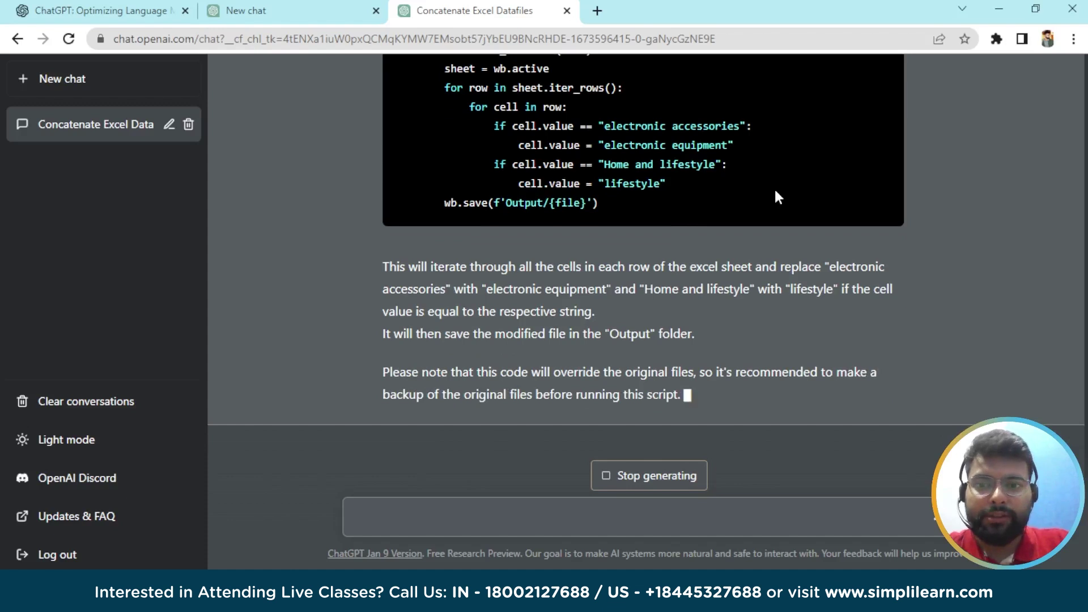
{"action": "scroll", "coordinate": [777, 196], "scroll_direction": "up", "scroll_amount": 5}
{"action": "scroll", "coordinate": [776, 195], "scroll_direction": "up", "scroll_amount": 2}
{"action": "key", "text": "alt+Tab"}
{"action": "key", "text": "alt+Tab"}
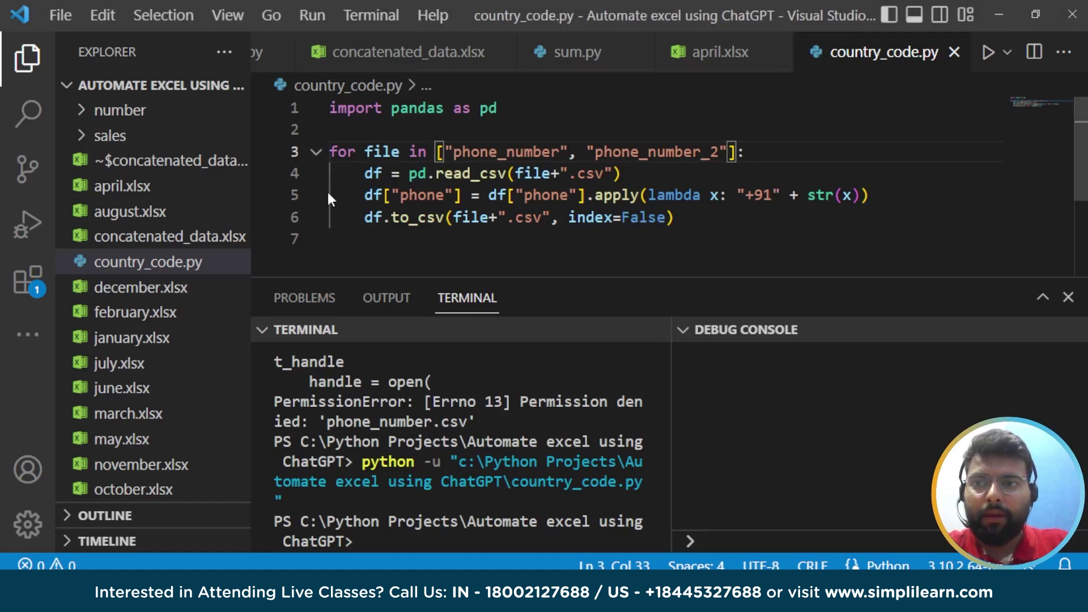
Create iterate.py in the project, paste the copied code into it and run it
{"action": "left_click", "coordinate": [152, 85]}
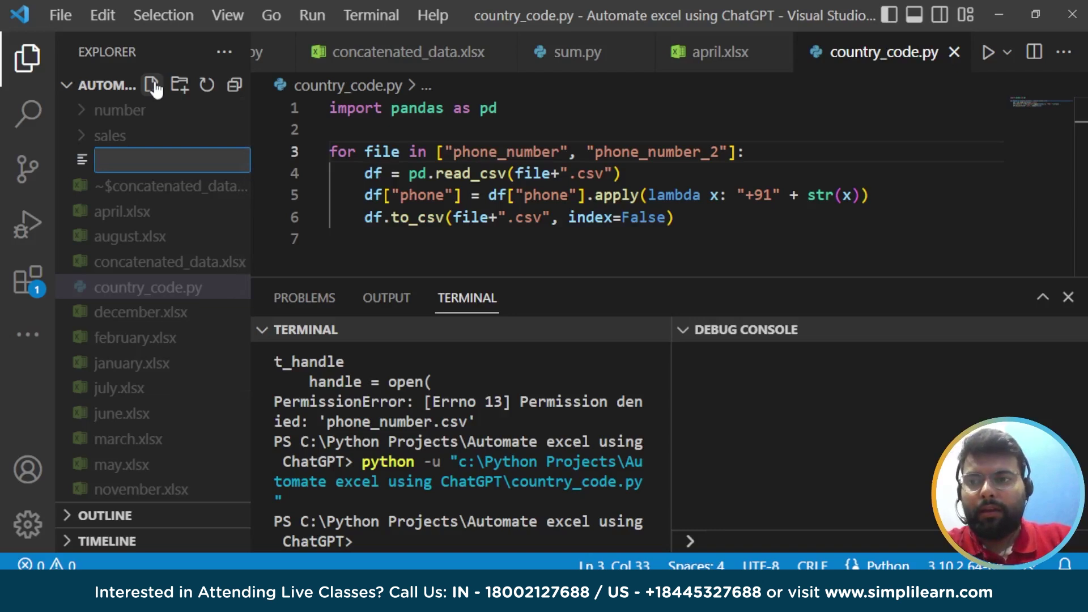
{"action": "type", "text": "iterate.py"}
{"action": "key", "text": "Return"}
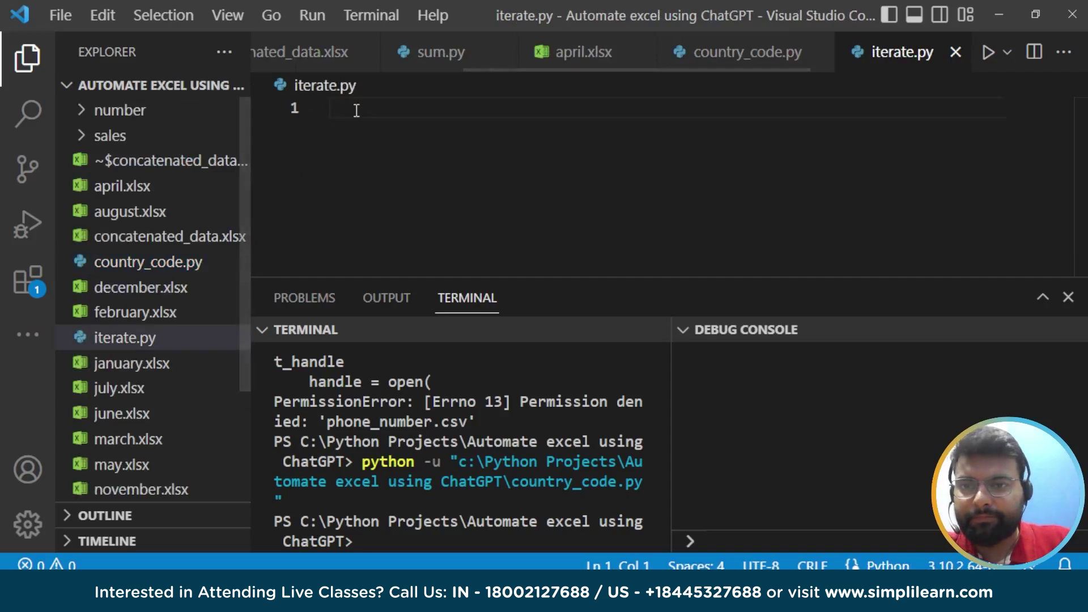
{"action": "key", "text": "ctrl+v"}
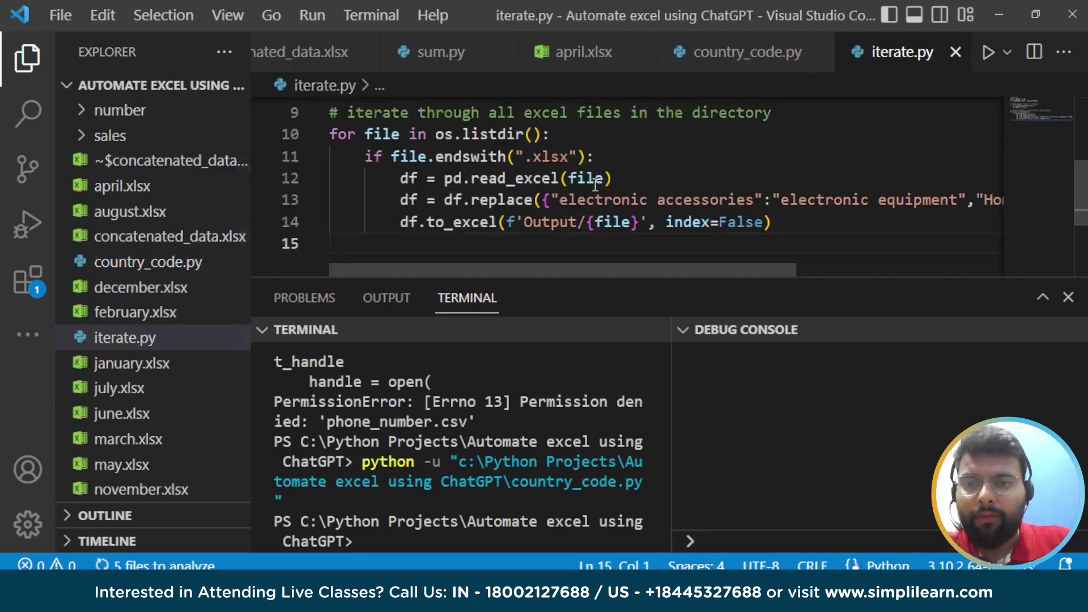
{"action": "left_click", "coordinate": [989, 54]}
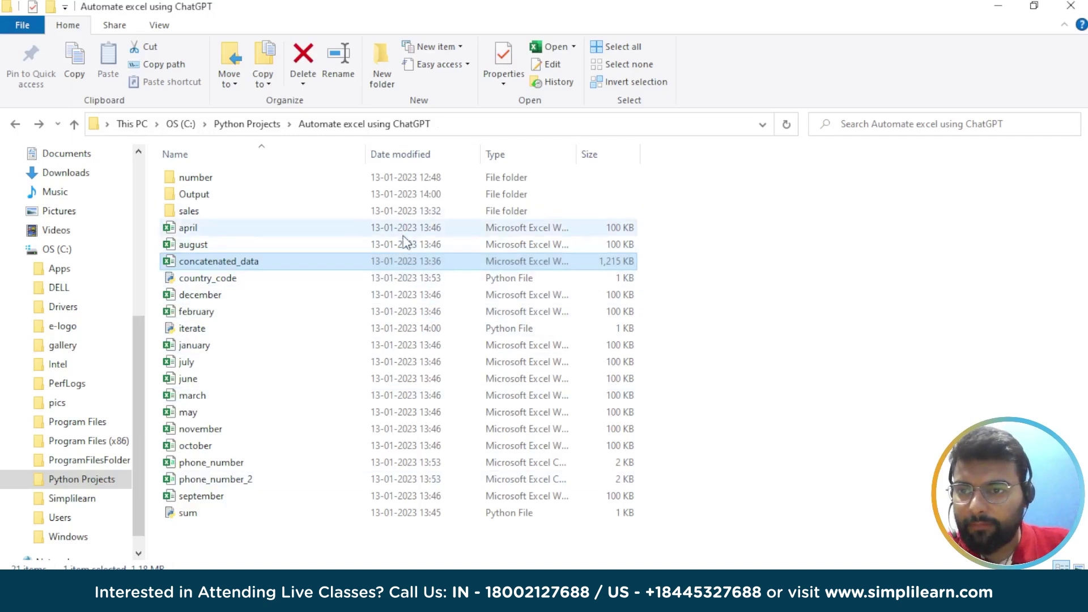
Open august.xlsx and widen its Product line column
{"action": "left_click", "coordinate": [404, 245]}
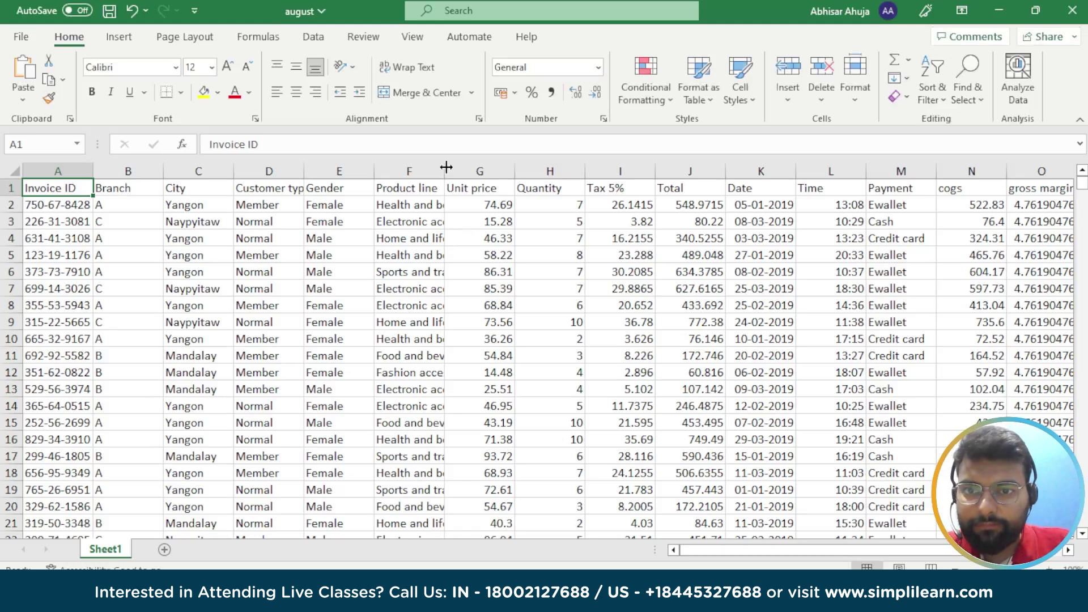
{"action": "left_click_drag", "start_coordinate": [446, 167], "coordinate": [556, 176]}
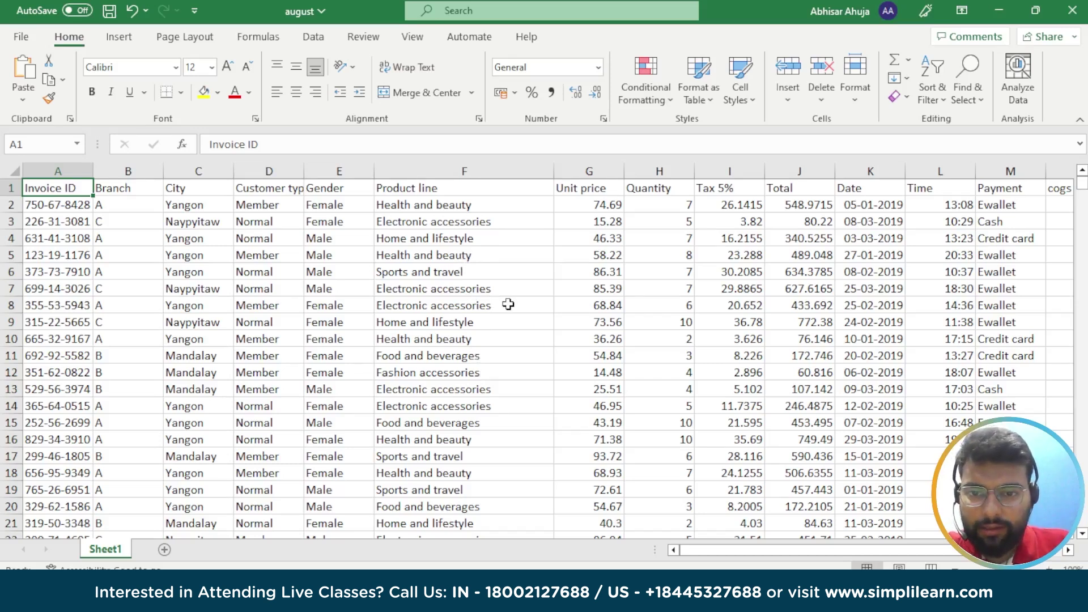
{"action": "key", "text": "alt+Tab"}
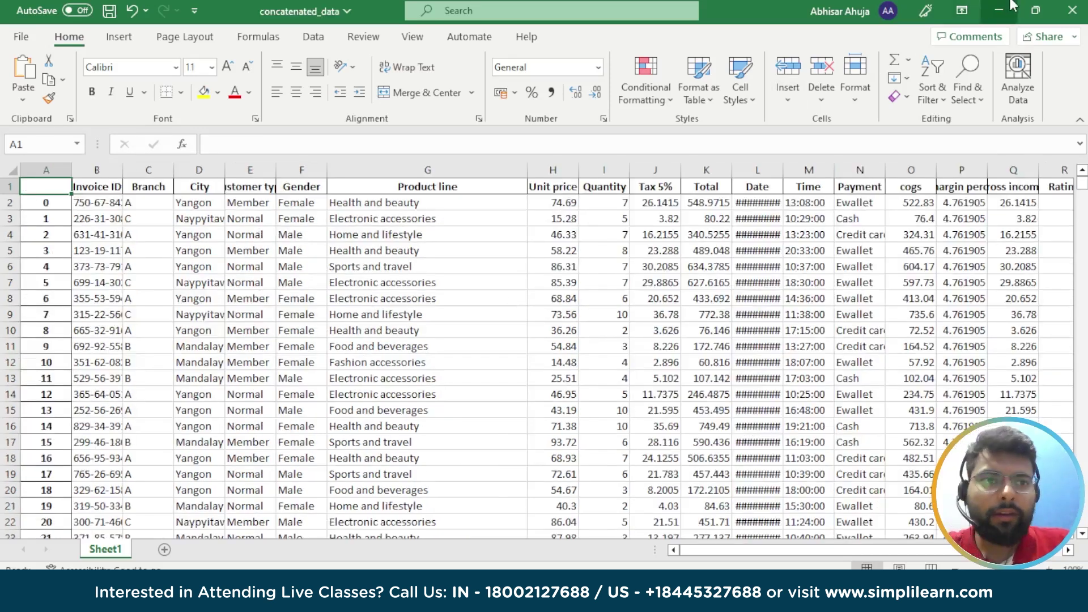
Open january.xlsx and widen Product line to show 'Electronic accessories' and 'Home and lifestyle'
{"action": "left_click", "coordinate": [1009, 7]}
{"action": "left_click", "coordinate": [1008, 12]}
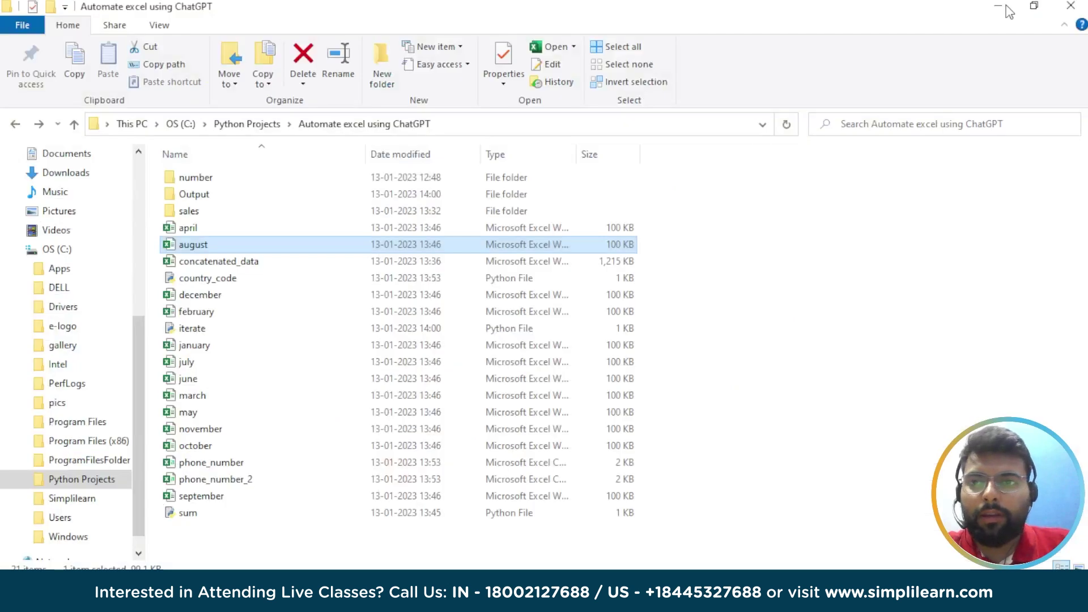
{"action": "left_click", "coordinate": [405, 338]}
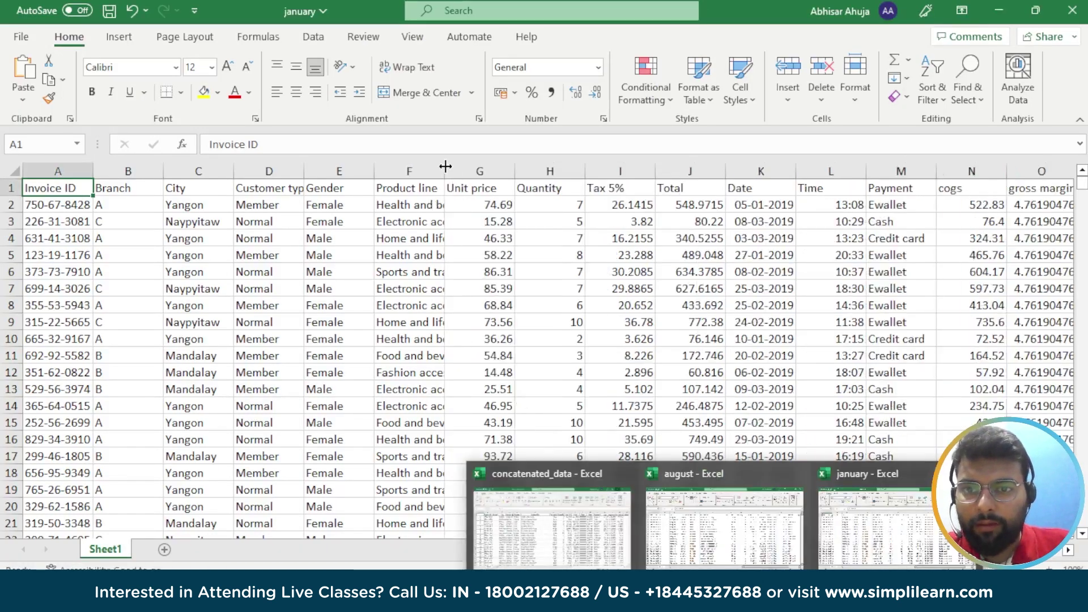
{"action": "left_click_drag", "start_coordinate": [445, 166], "coordinate": [524, 166]}
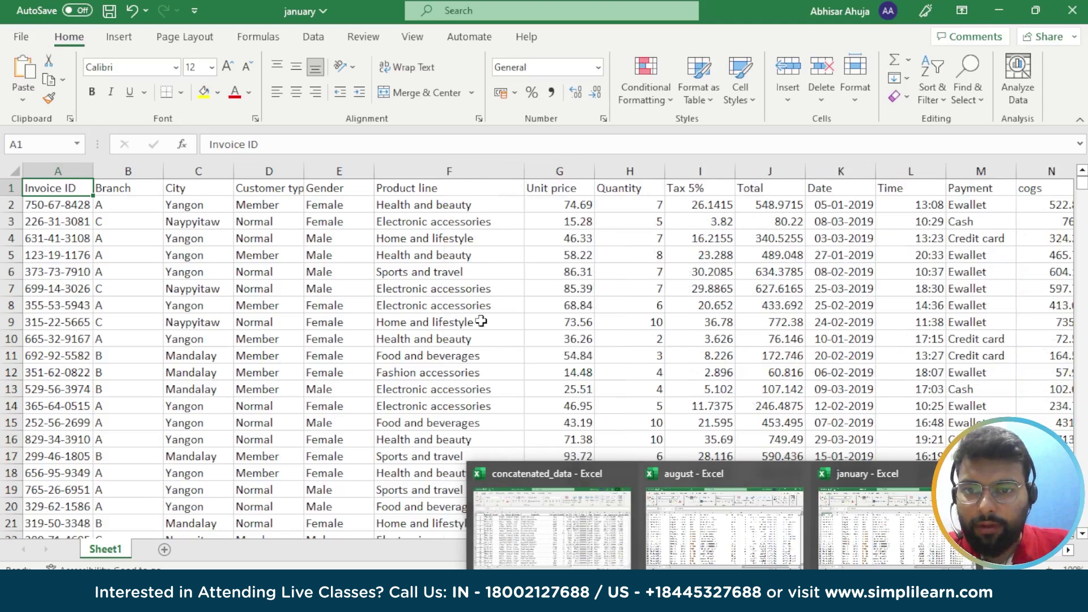
{"action": "key", "text": "alt+Tab"}
{"action": "key", "text": "alt+Tab"}
{"action": "key", "text": "alt+Tab"}
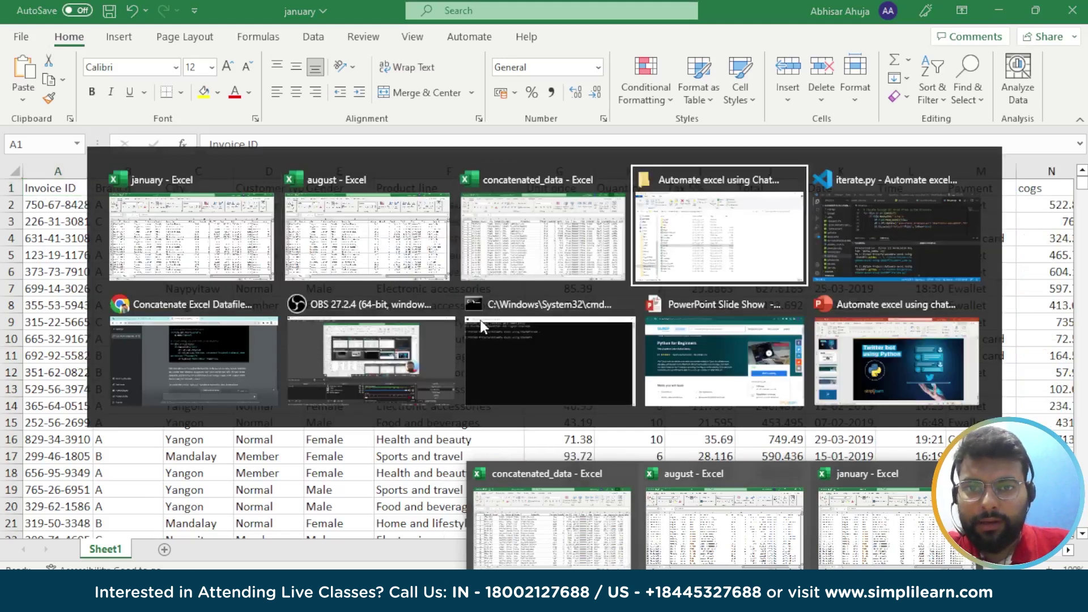
{"action": "key", "text": "alt+Tab"}
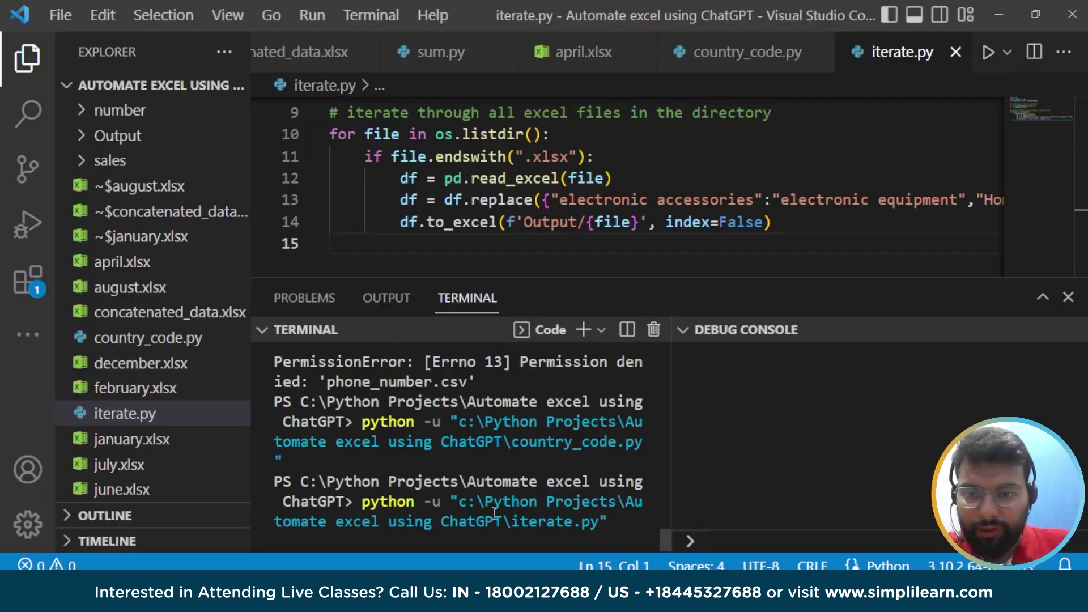
Copy ChatGPT's openpyxl load_workbook code that loops over every cell and saves to Output
{"action": "scroll", "coordinate": [617, 182], "scroll_direction": "up", "scroll_amount": 2}
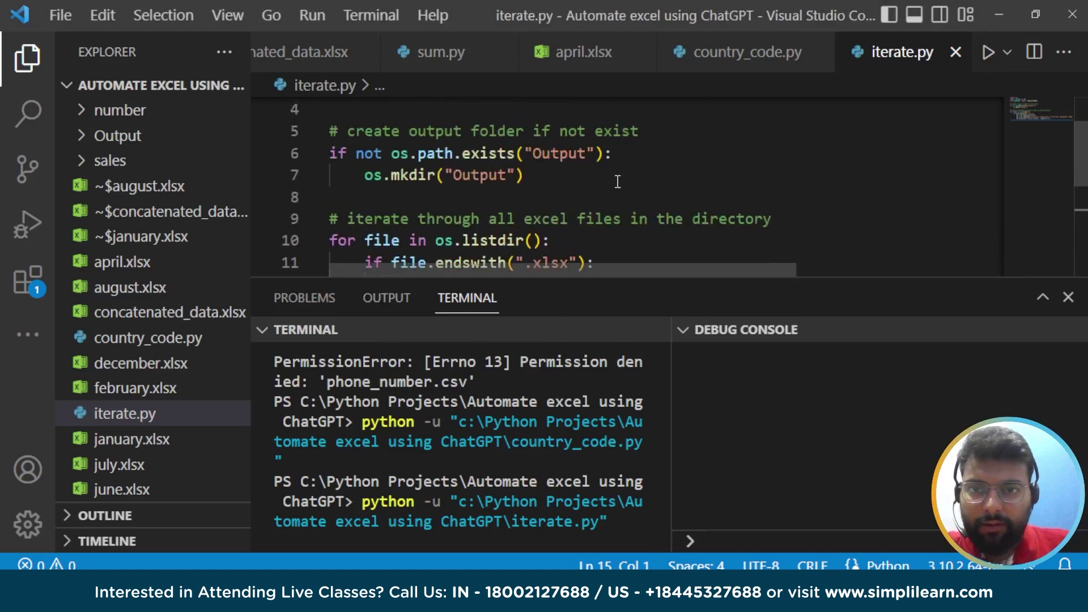
{"action": "scroll", "coordinate": [618, 181], "scroll_direction": "up", "scroll_amount": 1}
{"action": "scroll", "coordinate": [617, 182], "scroll_direction": "down", "scroll_amount": 2}
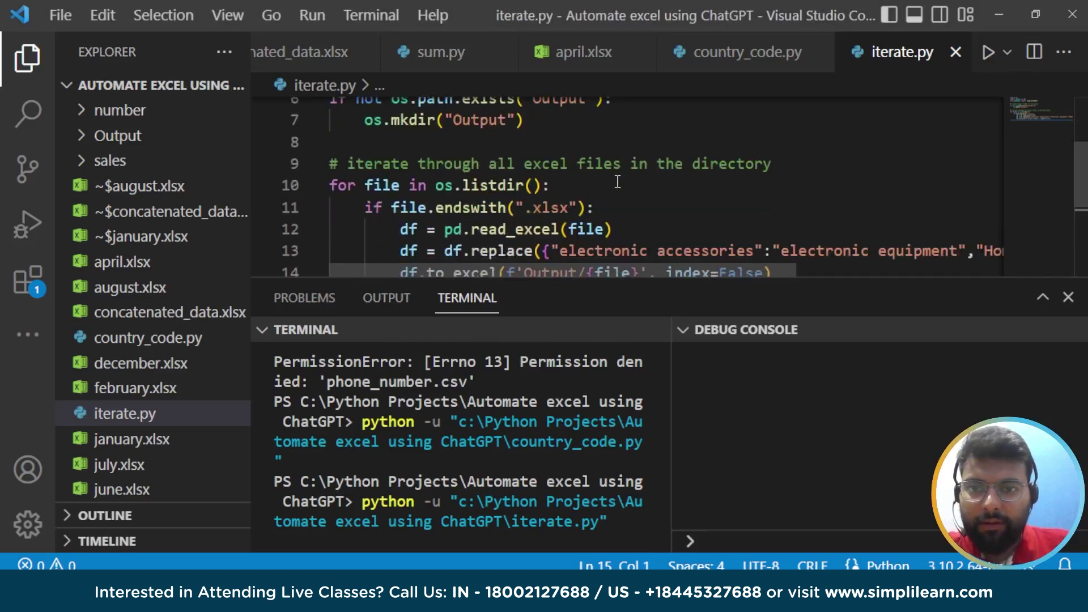
{"action": "key", "text": "alt+Tab"}
{"action": "key", "text": "Down"}
{"action": "key", "text": "Left"}
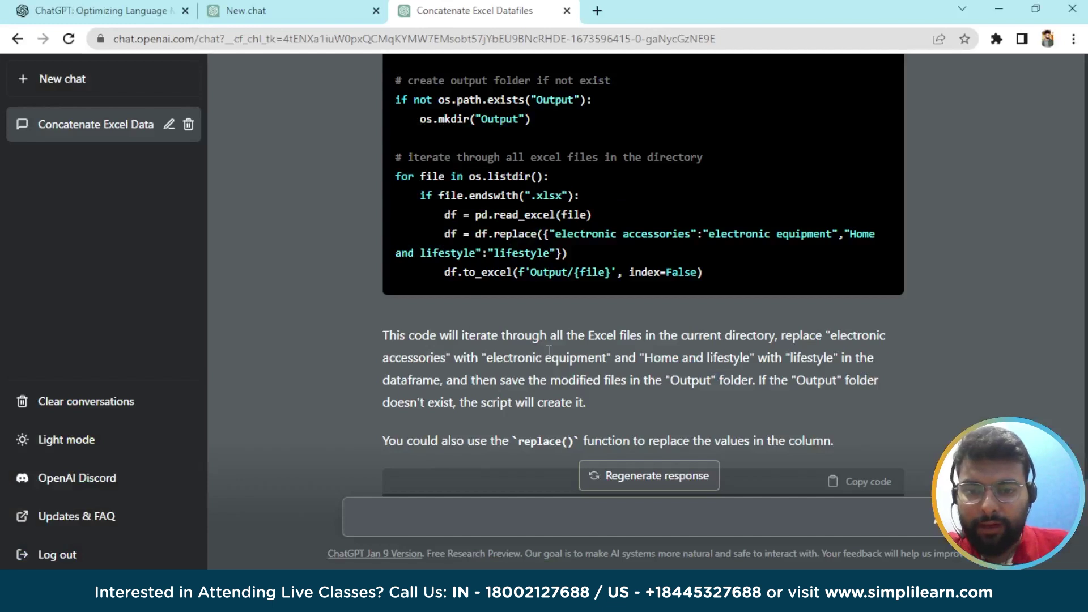
{"action": "scroll", "coordinate": [548, 350], "scroll_direction": "down", "scroll_amount": 5}
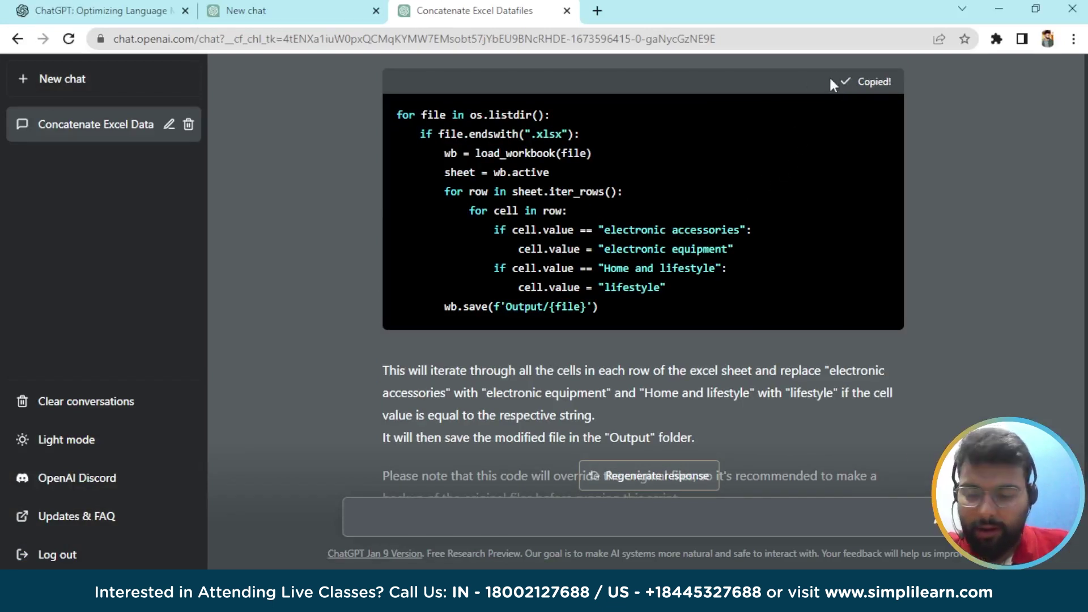
{"action": "key", "text": "alt+Tab"}
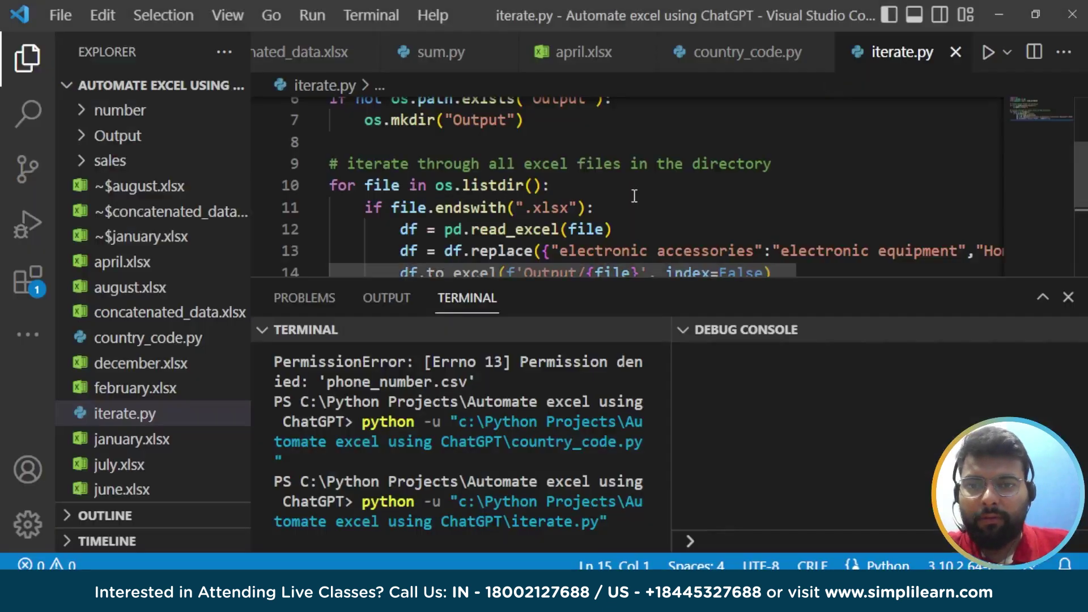
Replace iterate.py's code with the openpyxl cell loop, leaving blank lines at the top
{"action": "left_click", "coordinate": [634, 195]}
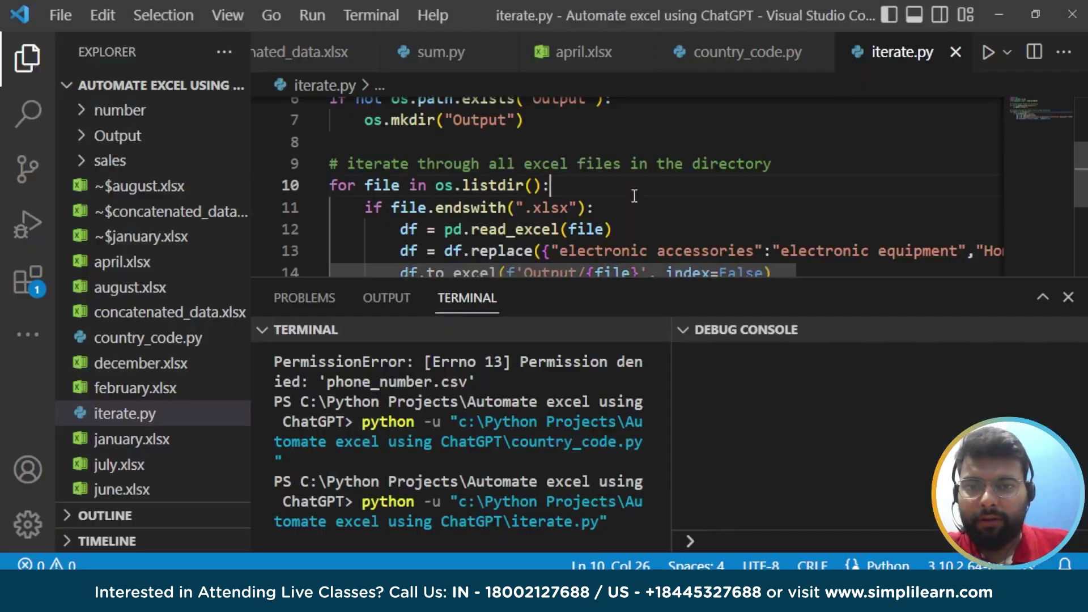
{"action": "key", "text": "ctrl+a"}
{"action": "key", "text": "BackSpace"}
{"action": "key", "text": "ctrl+v"}
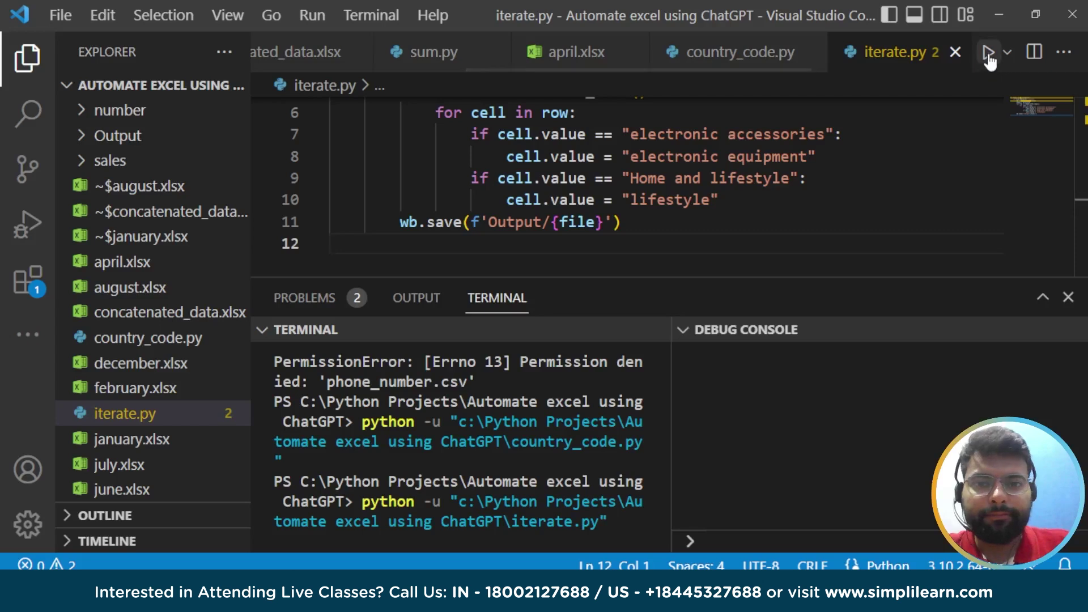
{"action": "scroll", "coordinate": [772, 151], "scroll_direction": "up", "scroll_amount": 2}
{"action": "scroll", "coordinate": [772, 151], "scroll_direction": "up", "scroll_amount": 1}
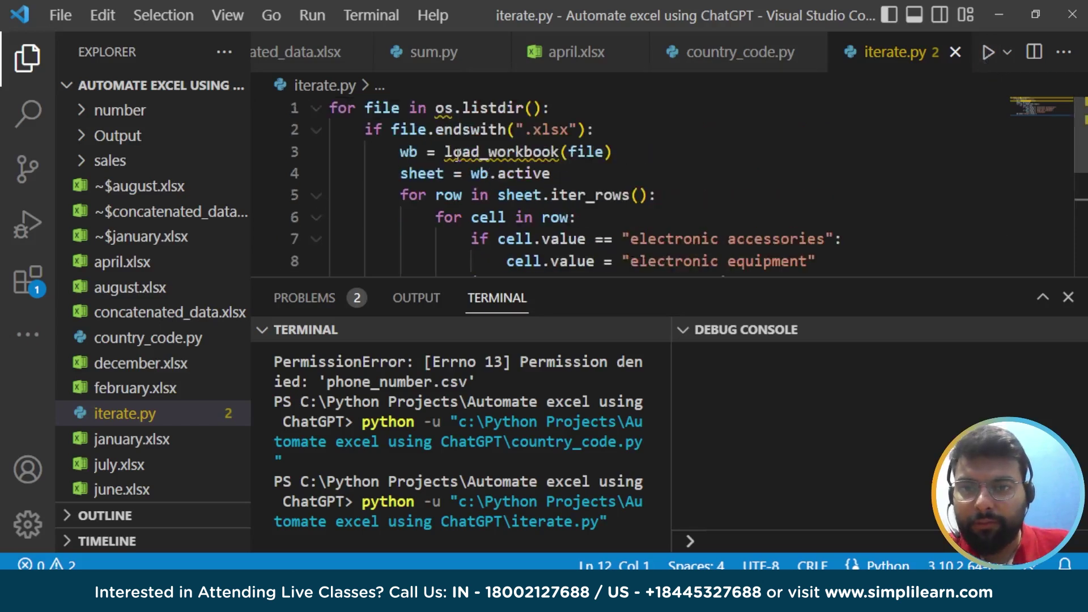
{"action": "left_click", "coordinate": [340, 116]}
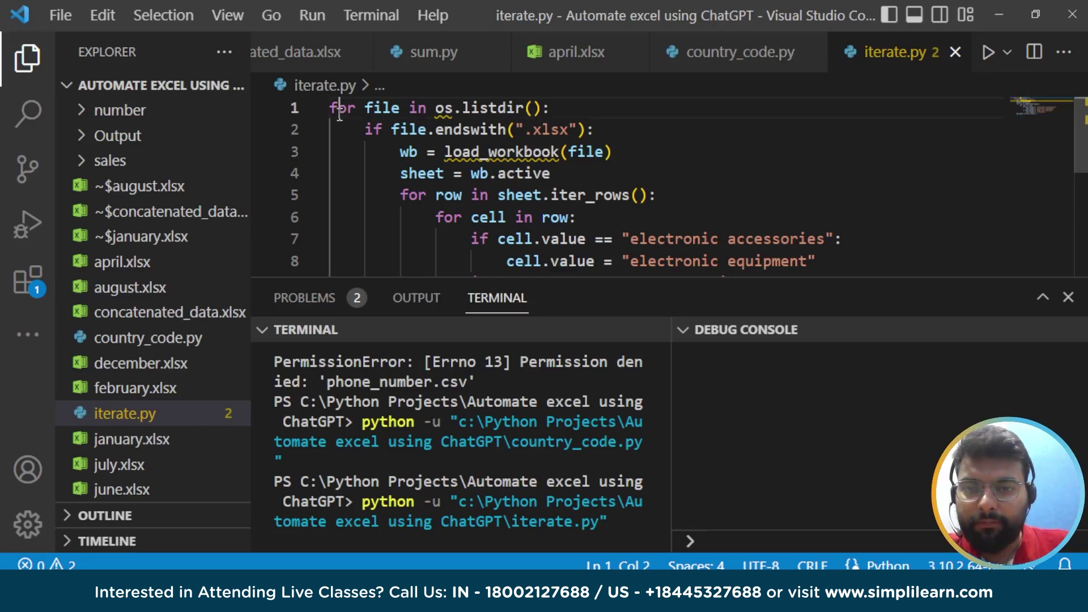
{"action": "key", "text": "Left"}
{"action": "key", "text": "Return"}
{"action": "key", "text": "Return"}
{"action": "key", "text": "Up"}
{"action": "key", "text": "Up"}
{"action": "key", "text": "Up"}
{"action": "key", "text": "Up"}
Review the imports required by ChatGPT's openpyxl answer
{"action": "key", "text": "alt+Tab"}
{"action": "scroll", "coordinate": [550, 218], "scroll_direction": "up", "scroll_amount": 3}
{"action": "scroll", "coordinate": [549, 219], "scroll_direction": "up", "scroll_amount": 2}
{"action": "scroll", "coordinate": [550, 219], "scroll_direction": "up", "scroll_amount": 2}
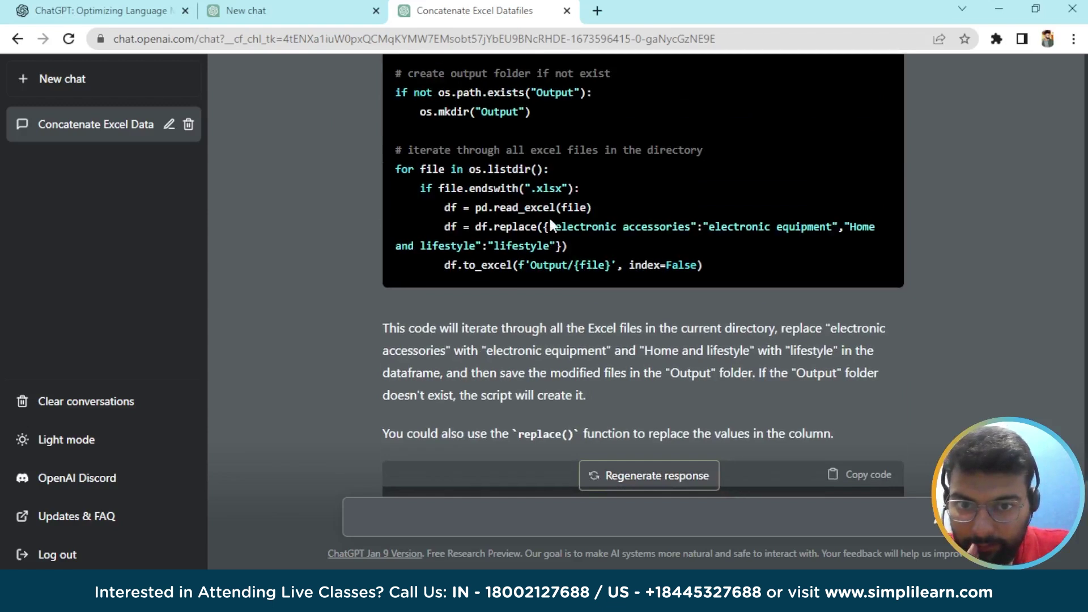
{"action": "scroll", "coordinate": [549, 218], "scroll_direction": "down", "scroll_amount": 2}
{"action": "scroll", "coordinate": [550, 218], "scroll_direction": "down", "scroll_amount": 2}
{"action": "scroll", "coordinate": [549, 219], "scroll_direction": "down", "scroll_amount": 1}
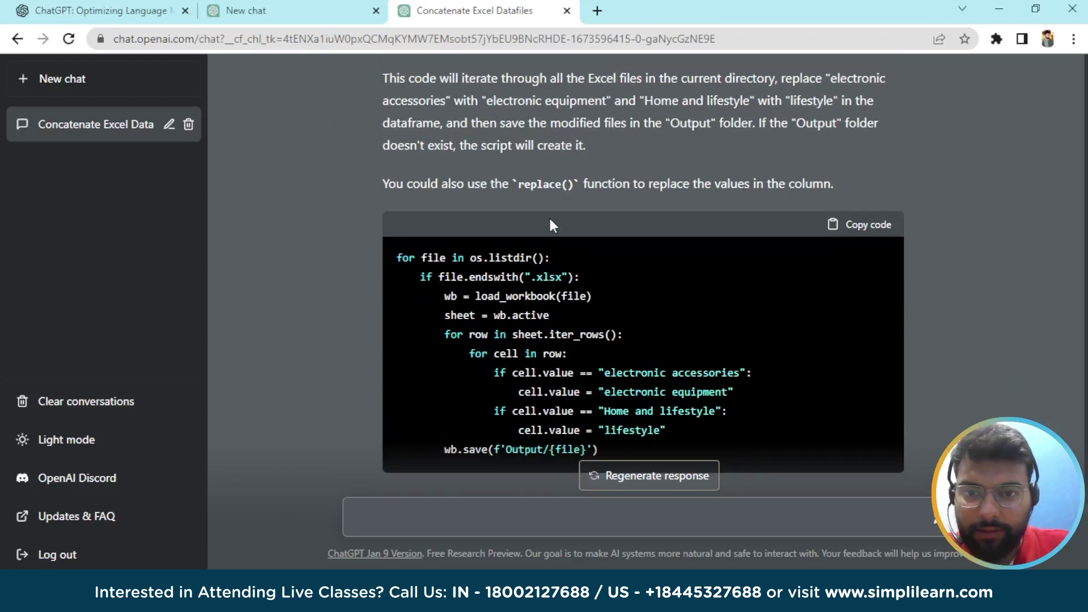
{"action": "scroll", "coordinate": [548, 216], "scroll_direction": "down", "scroll_amount": 1}
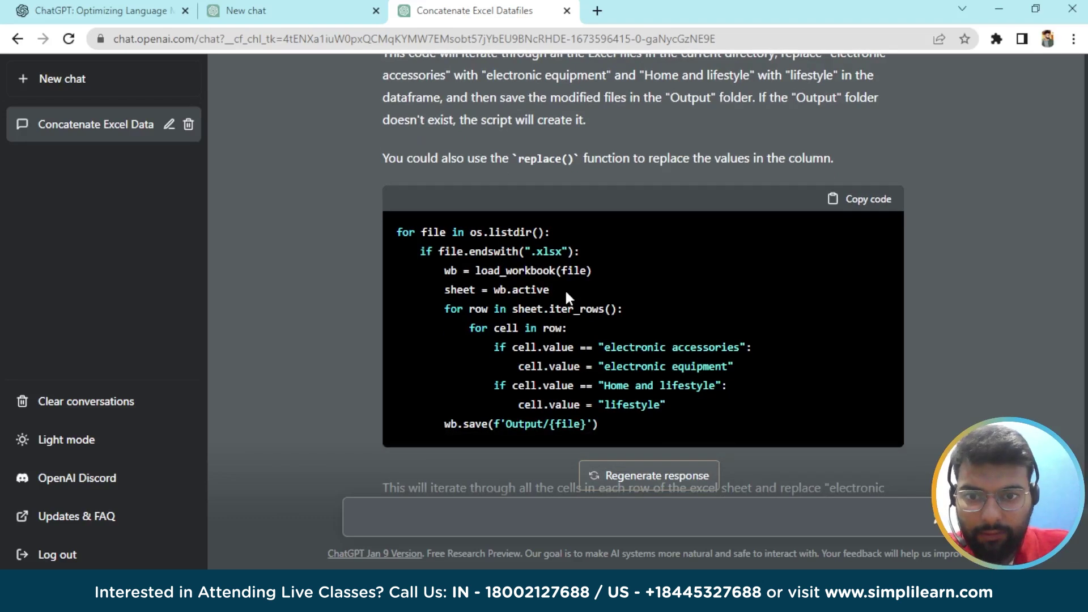
{"action": "key", "text": "alt+Tab"}
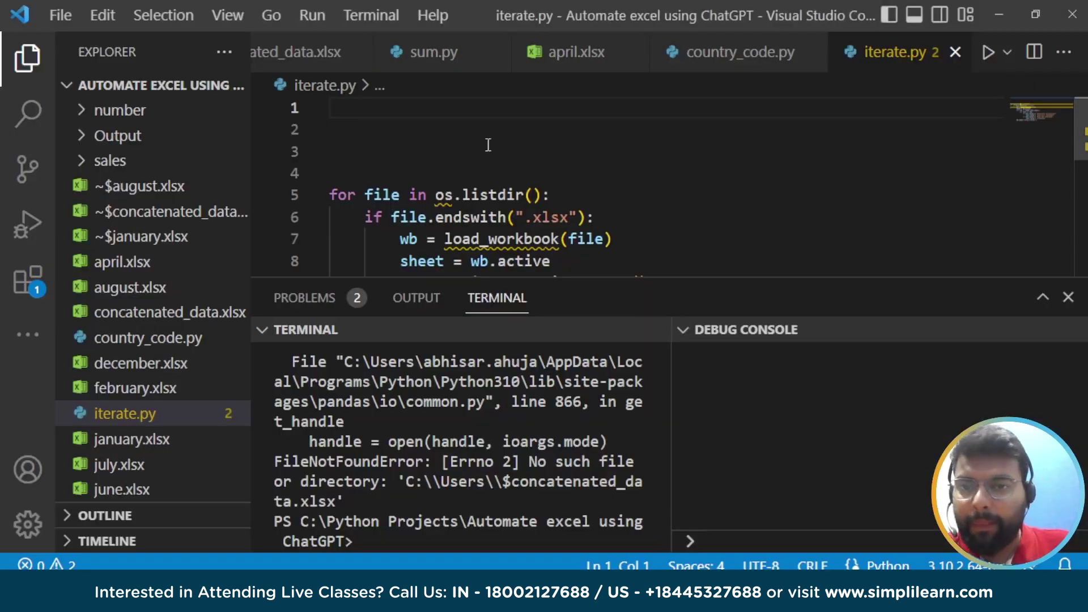
Add 'import os' as the first line of iterate.py
{"action": "type", "text": "impo"}
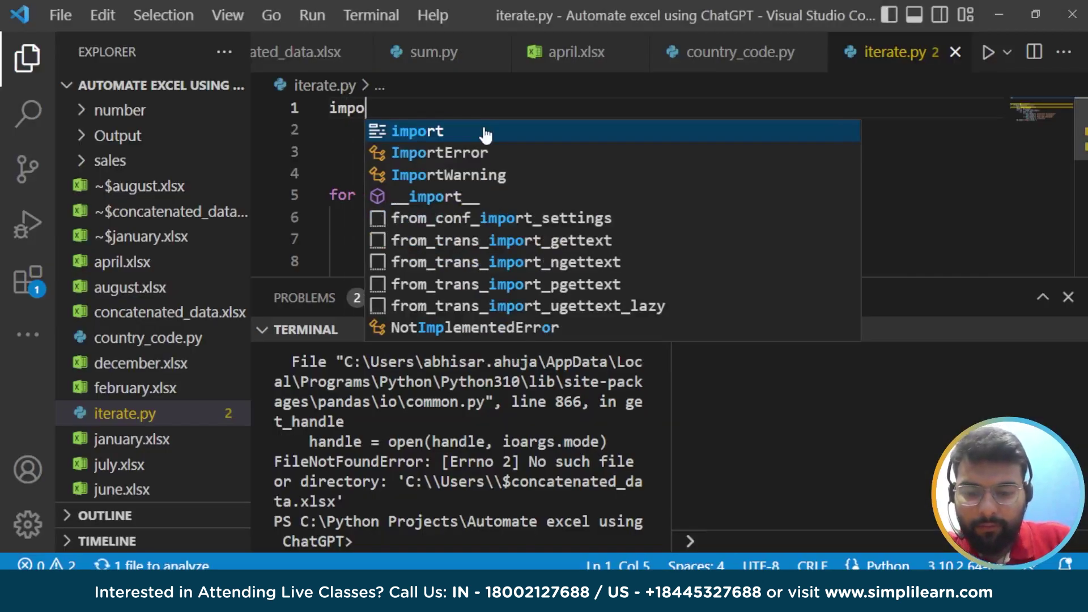
{"action": "type", "text": "rt os"}
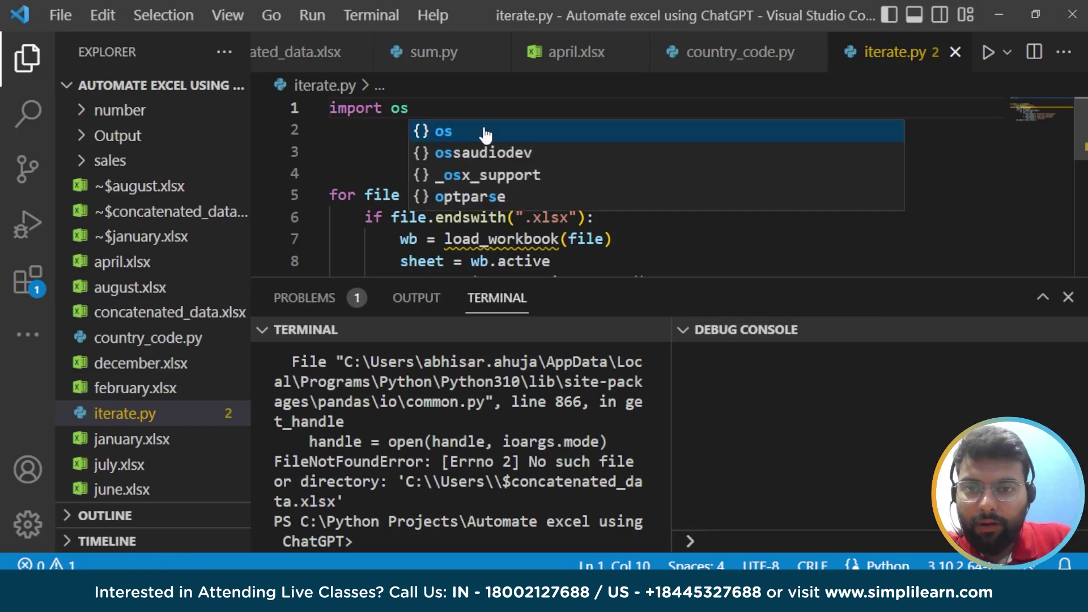
{"action": "left_click", "coordinate": [371, 172]}
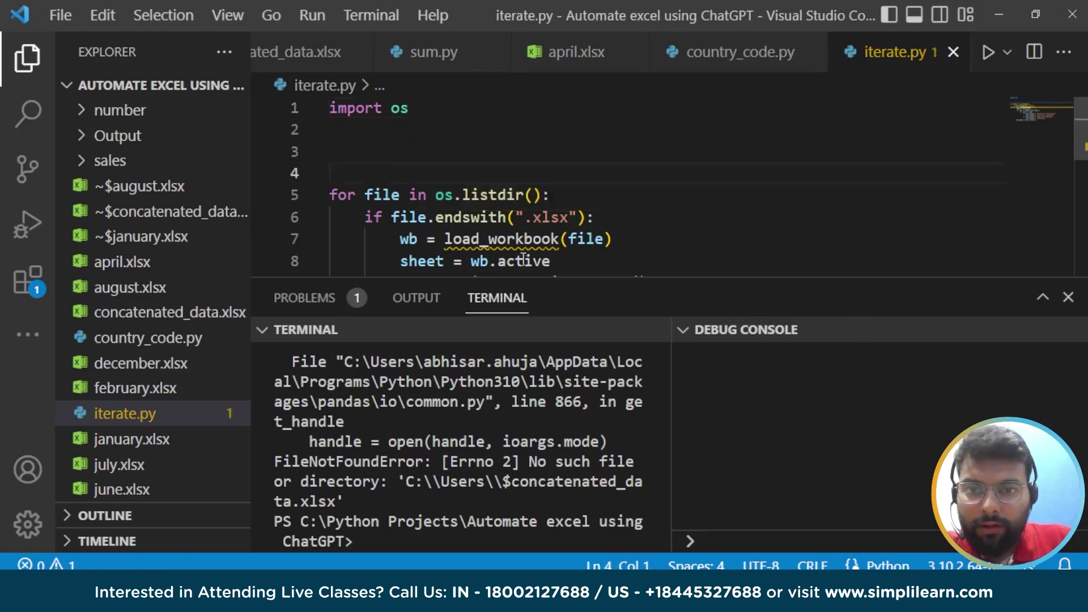
{"action": "left_click", "coordinate": [471, 239]}
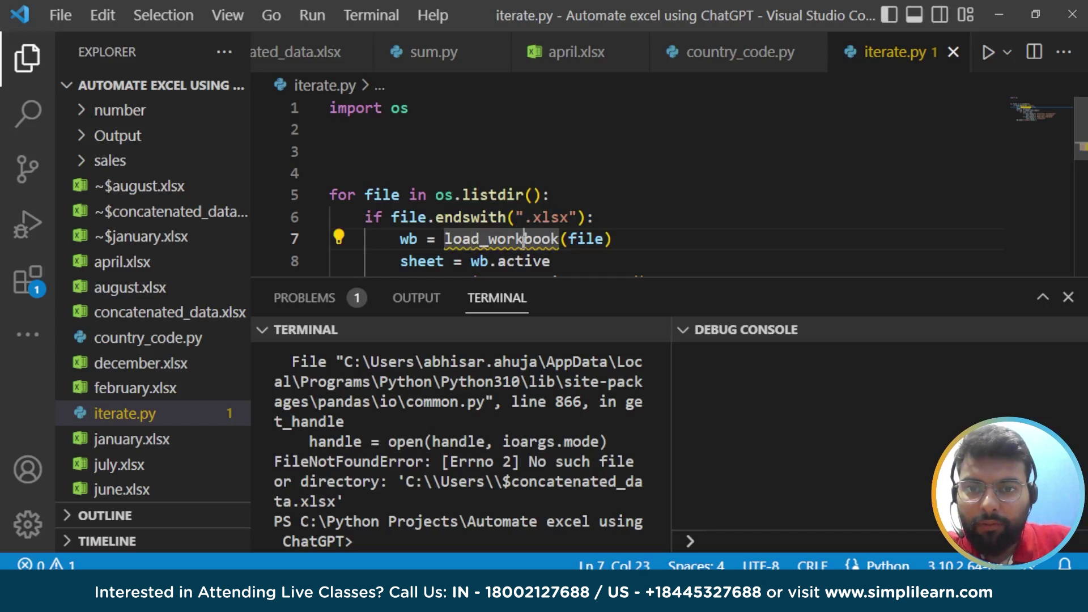
Copy 'from openpyxl import load_workbook' from ChatGPT onto line 2, then run iterate.py
{"action": "key", "text": "alt+Tab"}
{"action": "scroll", "coordinate": [536, 248], "scroll_direction": "up", "scroll_amount": 5}
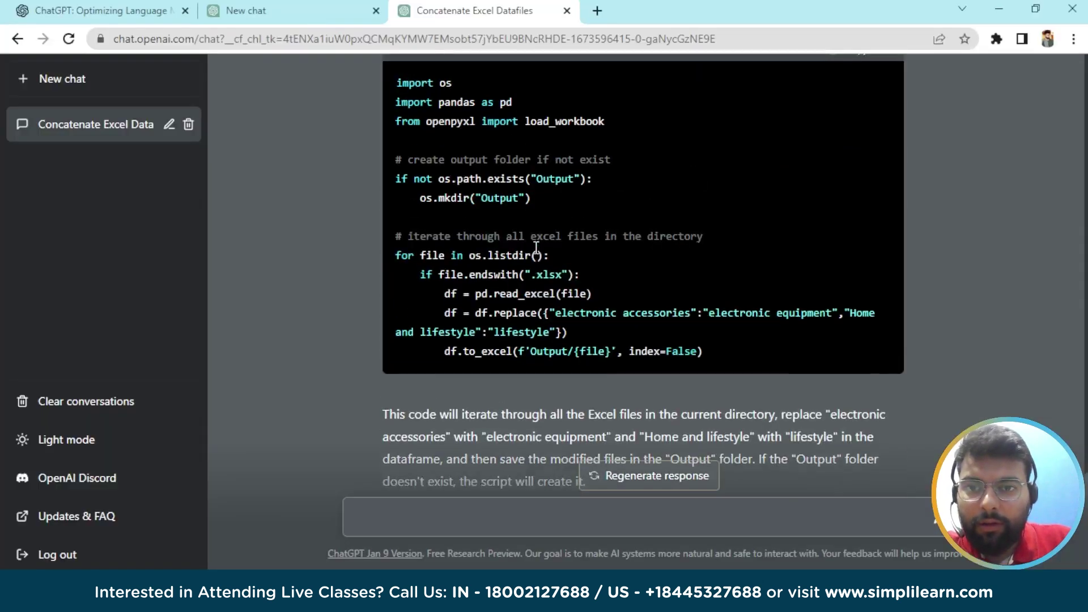
{"action": "scroll", "coordinate": [536, 247], "scroll_direction": "up", "scroll_amount": 1}
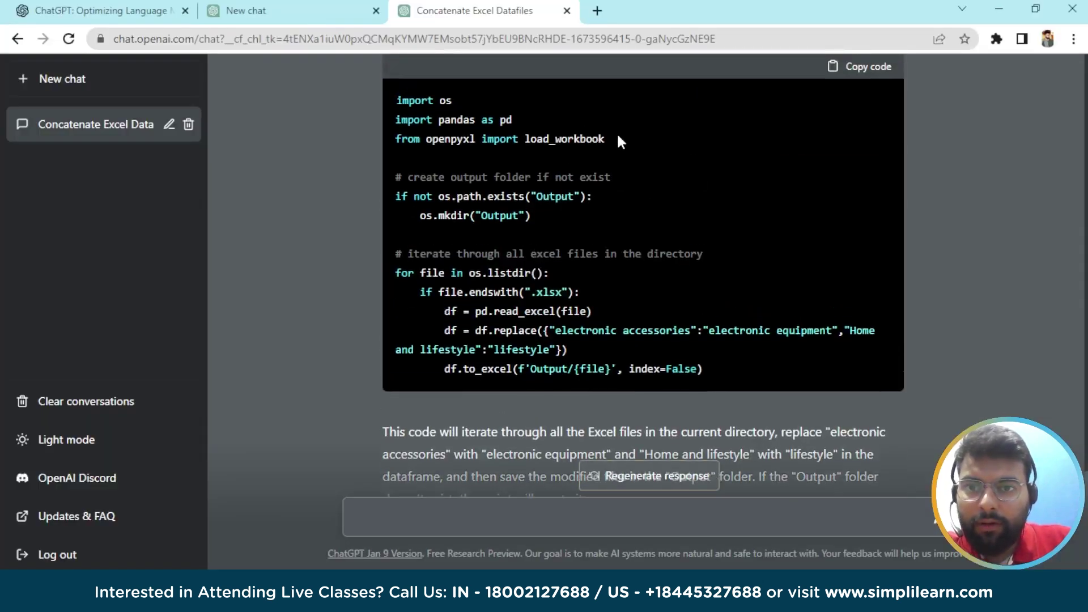
{"action": "left_click_drag", "start_coordinate": [605, 139], "coordinate": [399, 139]}
{"action": "key", "text": "ctrl+c"}
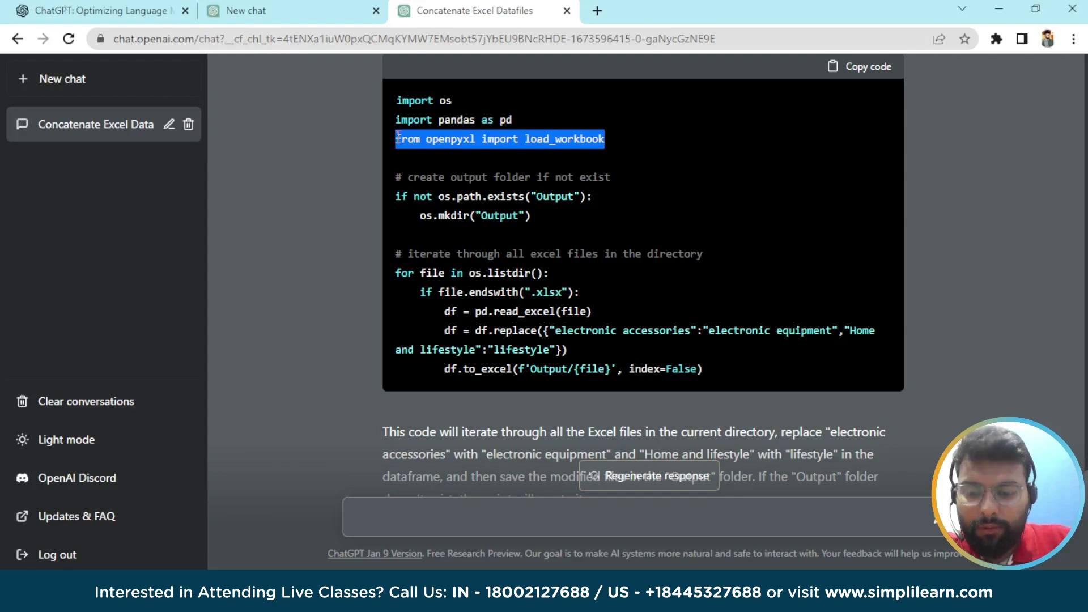
{"action": "key", "text": "alt+Tab"}
{"action": "left_click", "coordinate": [395, 107]}
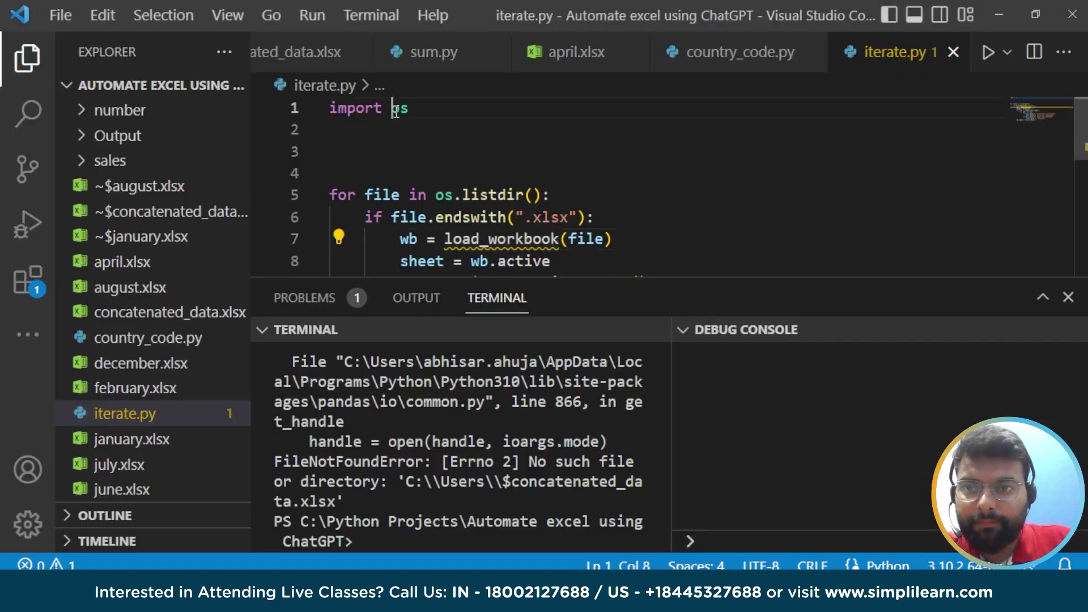
{"action": "left_click", "coordinate": [410, 113]}
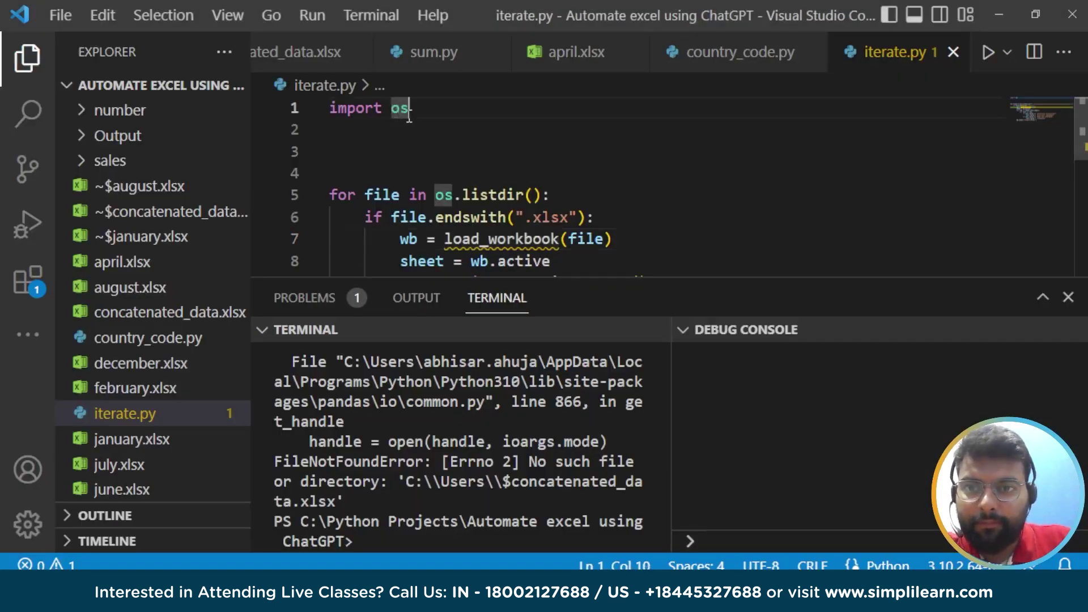
{"action": "key", "text": "Return"}
{"action": "key", "text": "ctrl+v"}
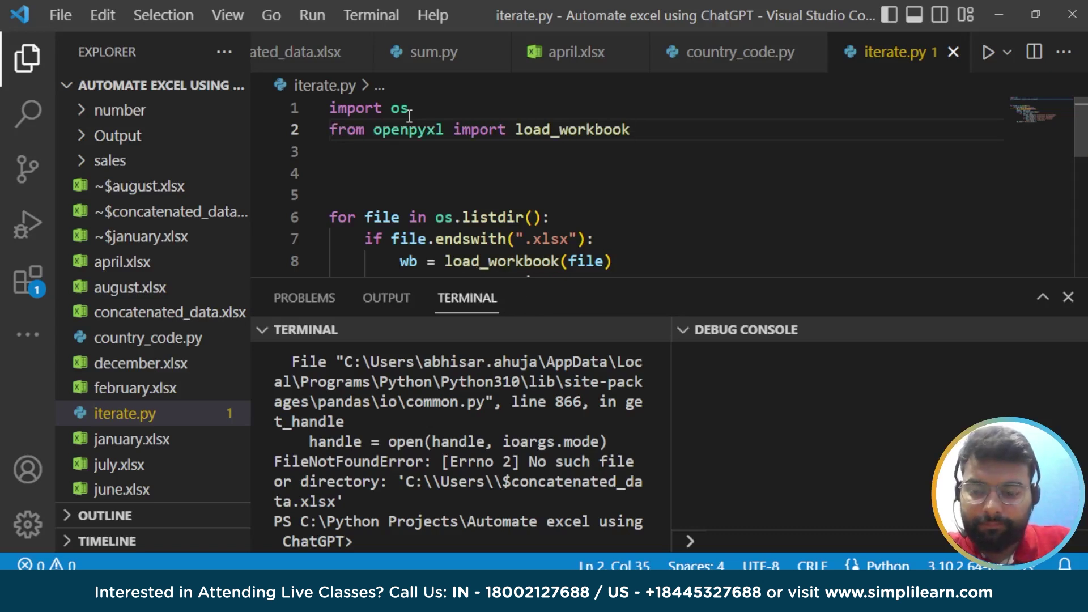
{"action": "left_click", "coordinate": [985, 53]}
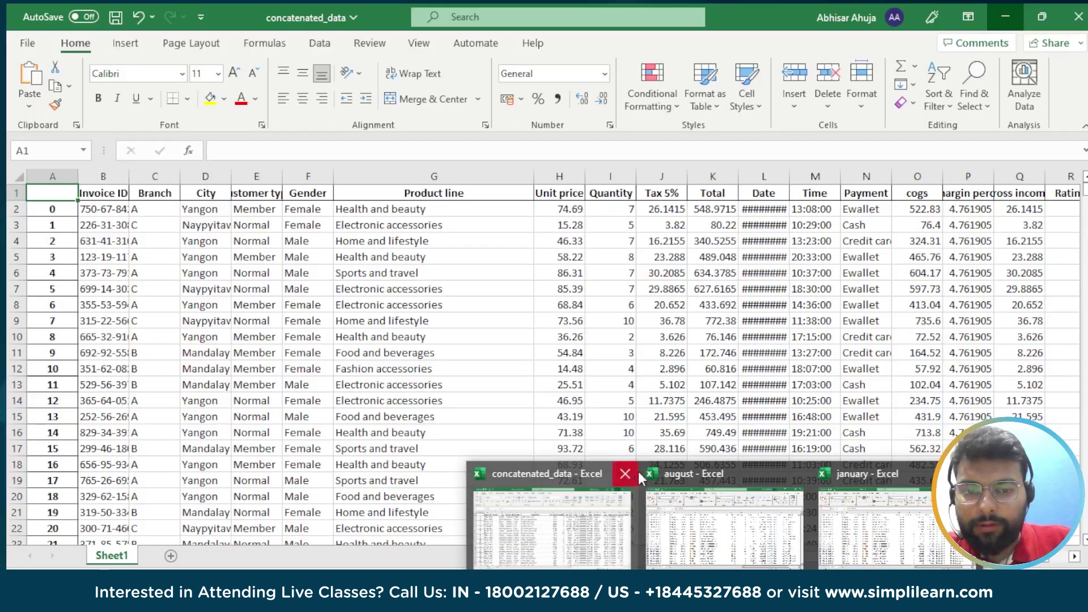
Close the concatenated_data, august and january workbooks, choosing Don't Save for each
{"action": "left_click", "coordinate": [625, 474]}
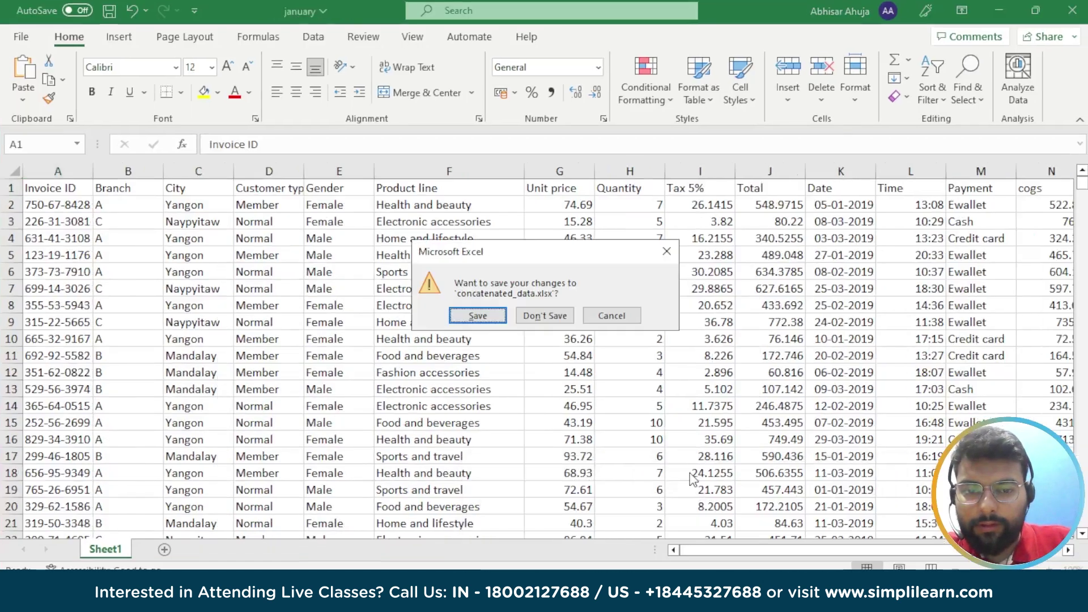
{"action": "left_click", "coordinate": [544, 316]}
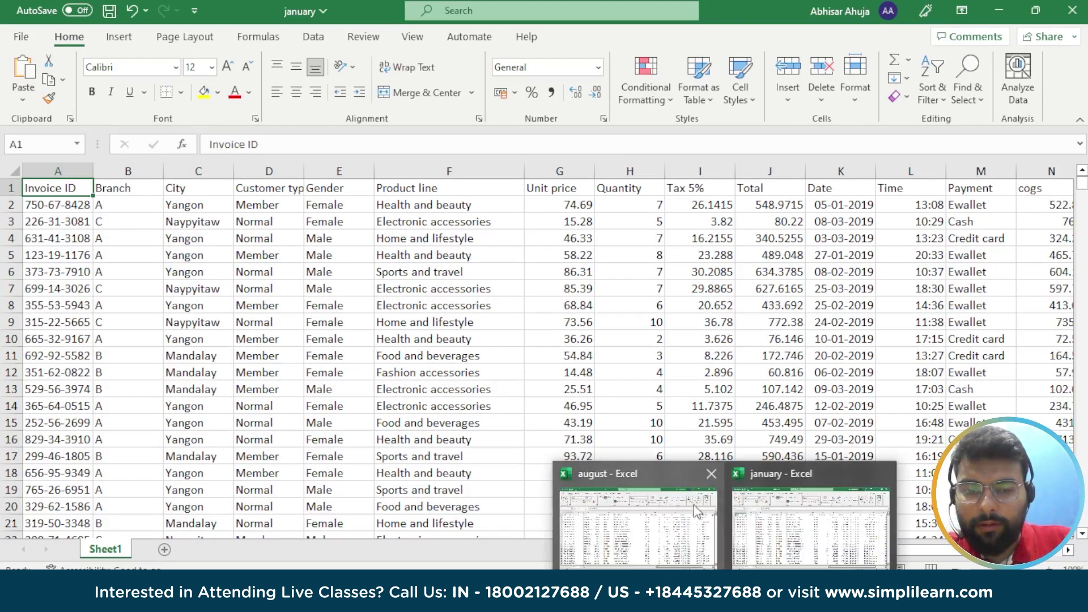
{"action": "left_click", "coordinate": [712, 474]}
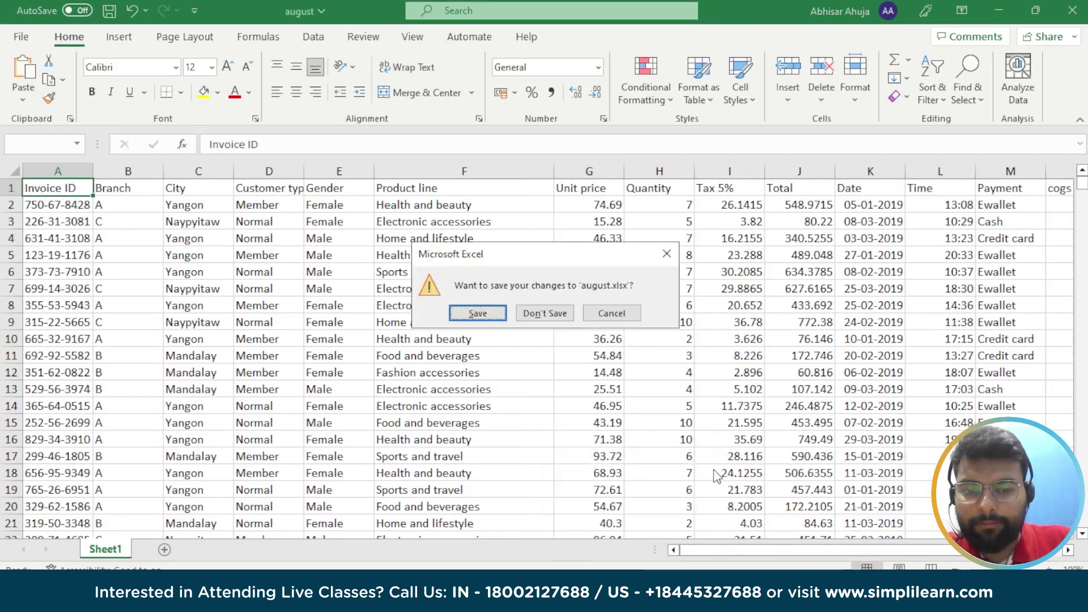
{"action": "left_click", "coordinate": [532, 312]}
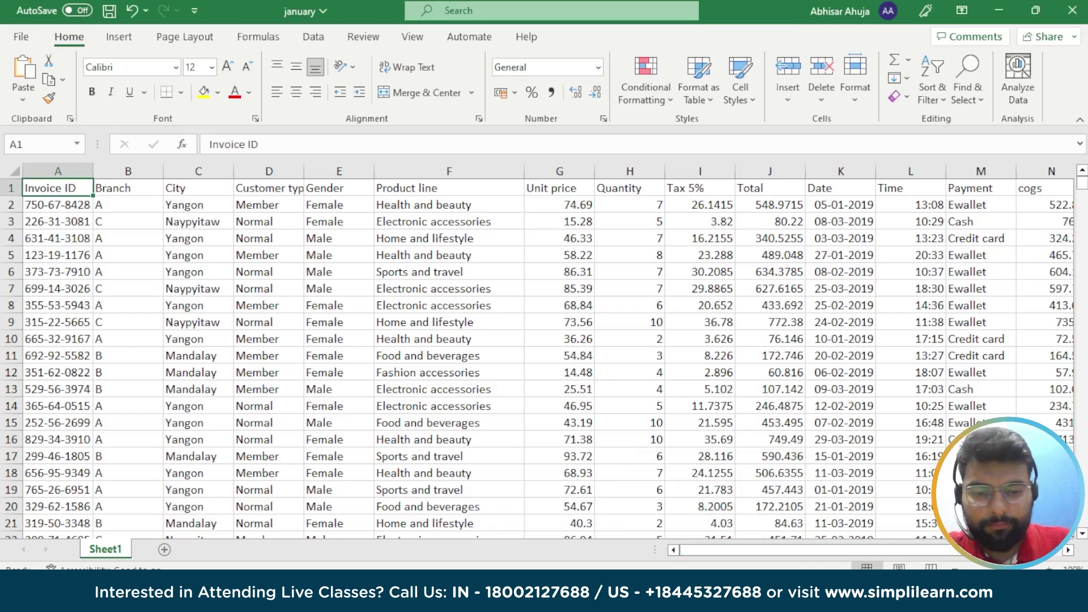
{"action": "left_click", "coordinate": [797, 474]}
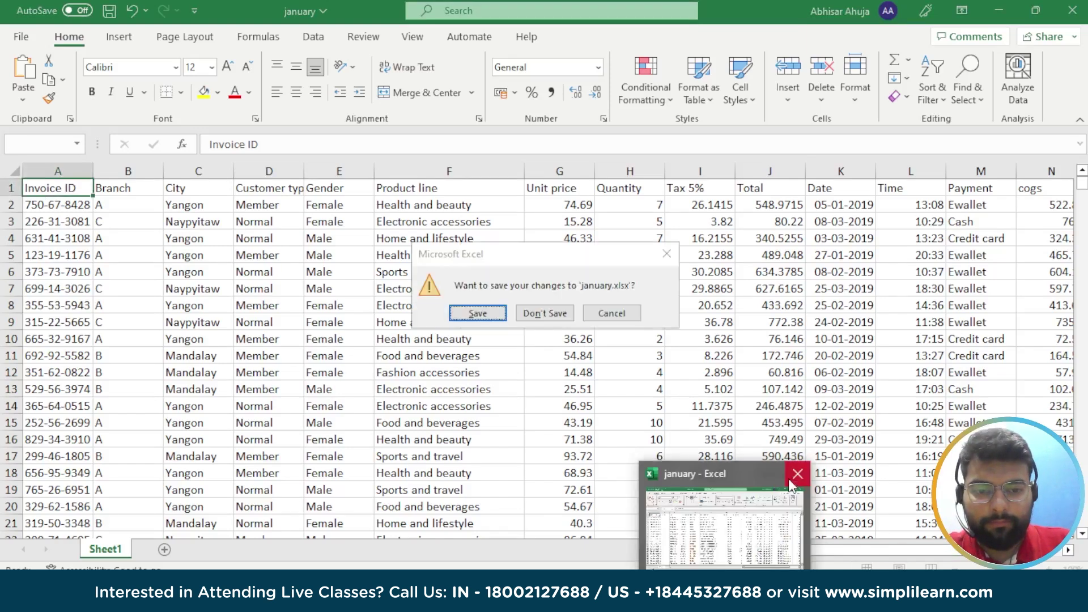
{"action": "left_click", "coordinate": [546, 313]}
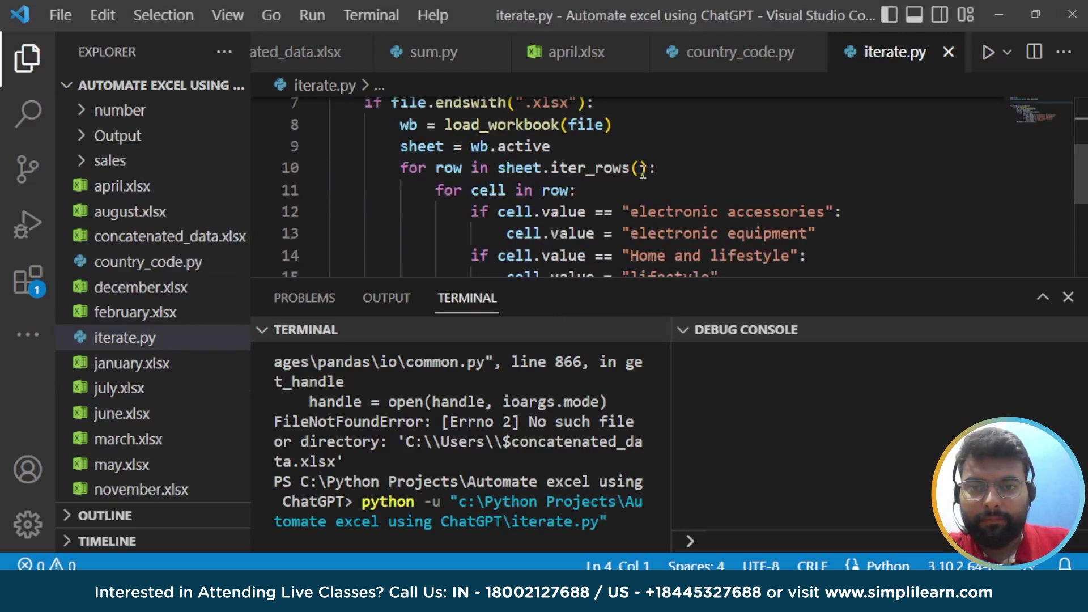
Open december.xlsx and widen its Product line column to read 'Electronic accessories'
{"action": "key", "text": "alt+Tab"}
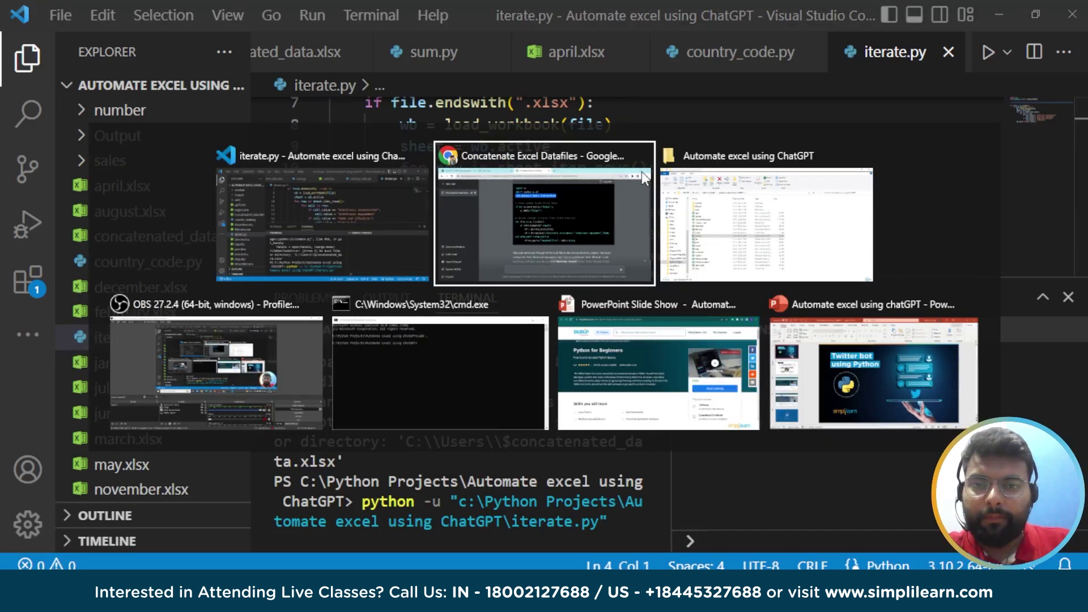
{"action": "key", "text": "Tab"}
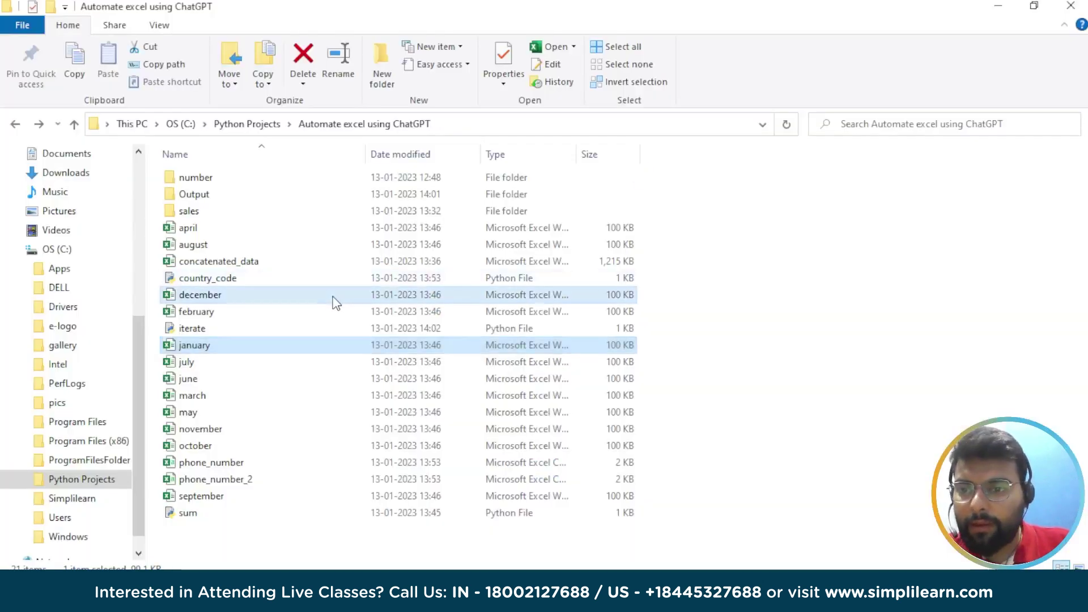
{"action": "double_click", "coordinate": [336, 303]}
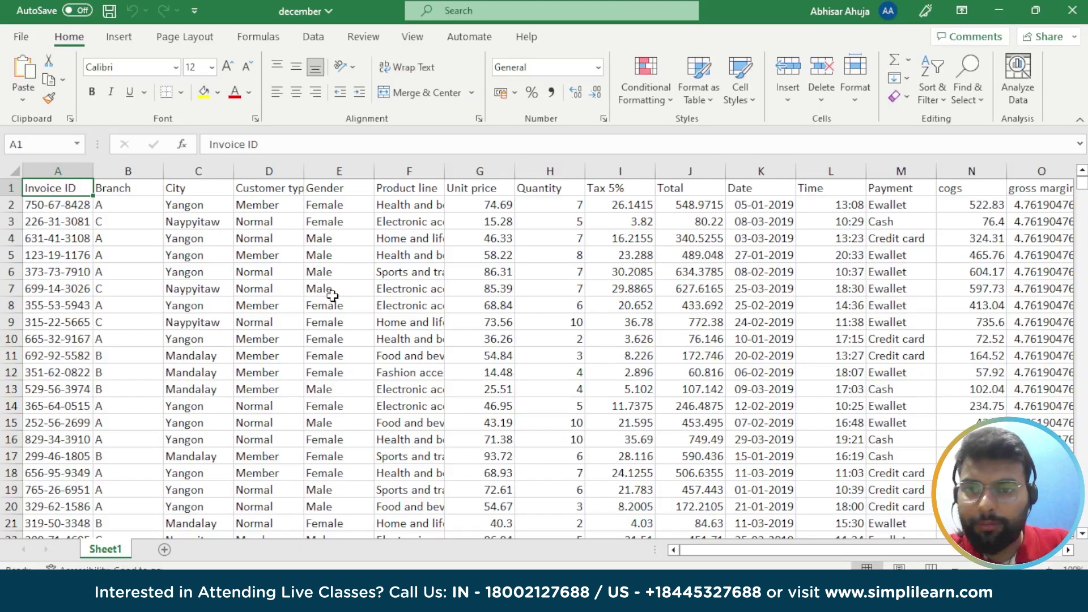
{"action": "left_click_drag", "start_coordinate": [445, 169], "coordinate": [540, 170]}
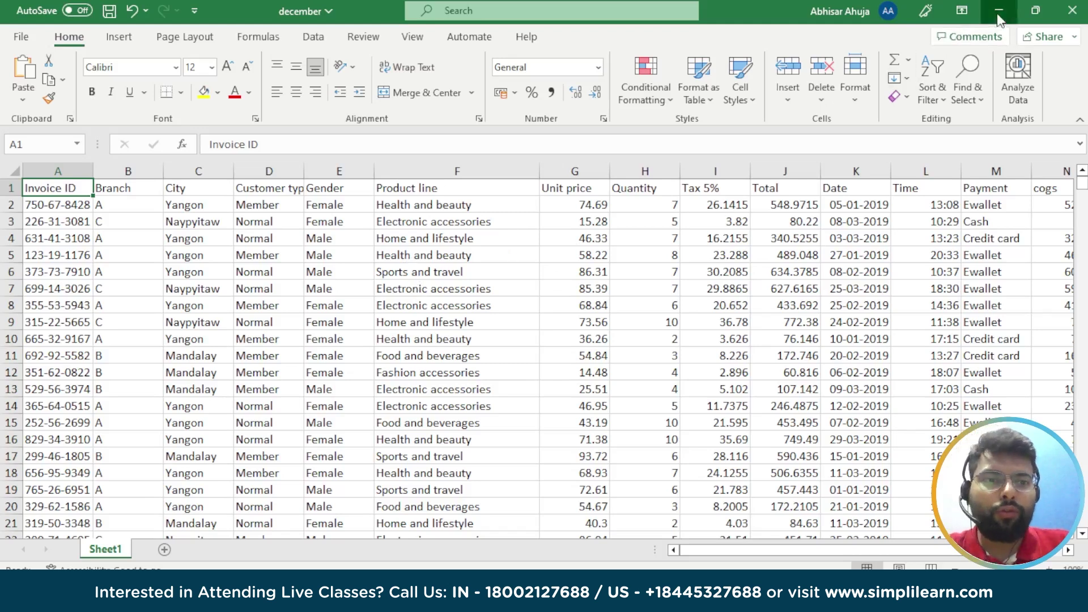
{"action": "key", "text": "alt+Tab"}
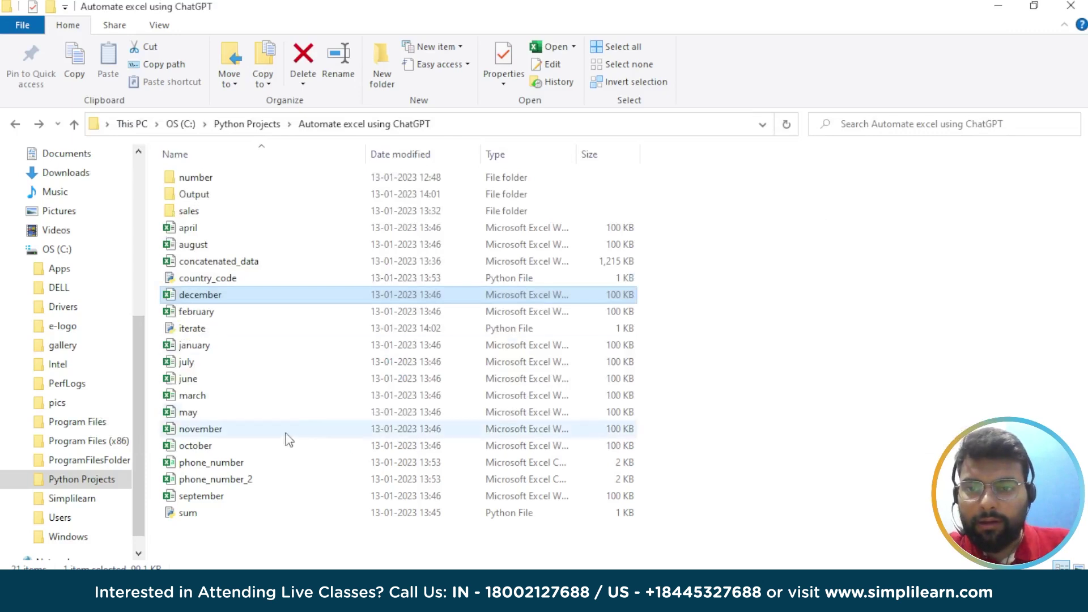
{"action": "key", "text": "alt+Tab"}
{"action": "key", "text": "alt+Tab"}
{"action": "key", "text": "alt+Tab"}
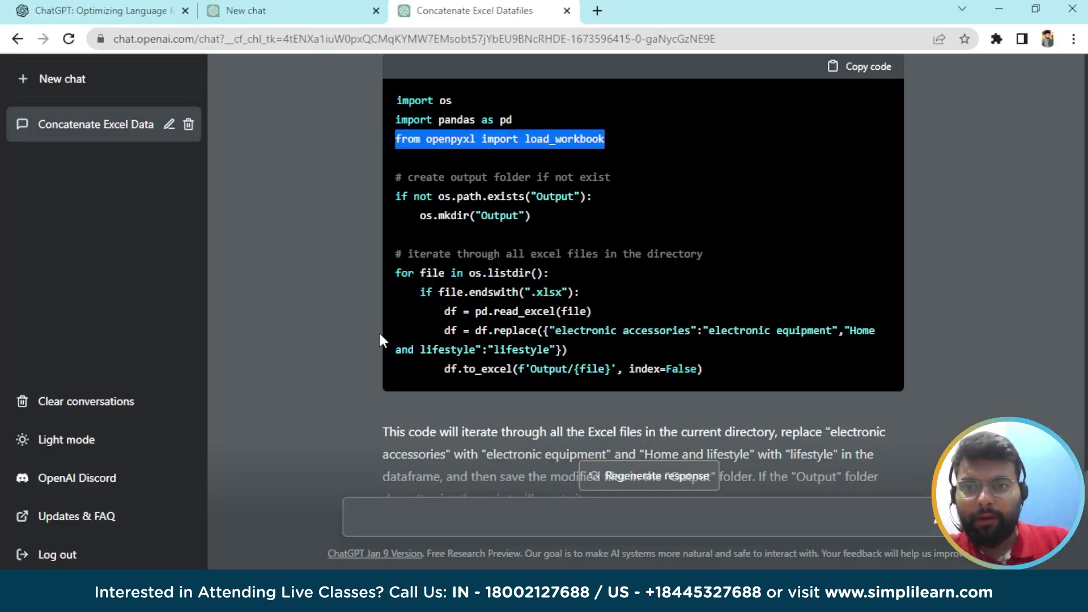
Start editing the earlier replace-and-save prompt, then open the Output folder of 13 rewritten workbooks
{"action": "scroll", "coordinate": [379, 339], "scroll_direction": "up", "scroll_amount": 3}
{"action": "scroll", "coordinate": [379, 339], "scroll_direction": "up", "scroll_amount": 1}
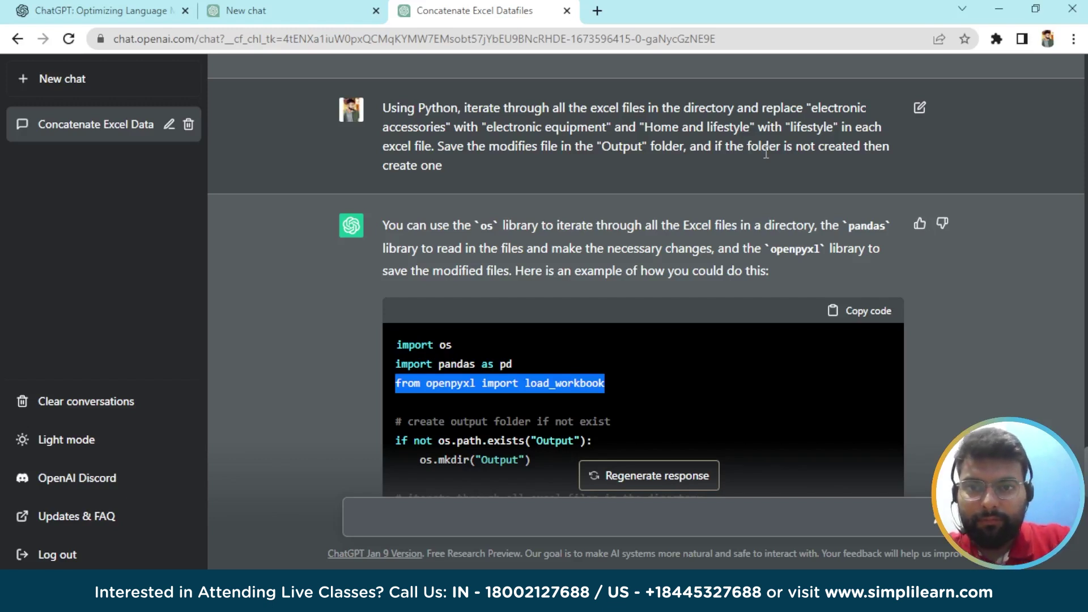
{"action": "left_click", "coordinate": [921, 107]}
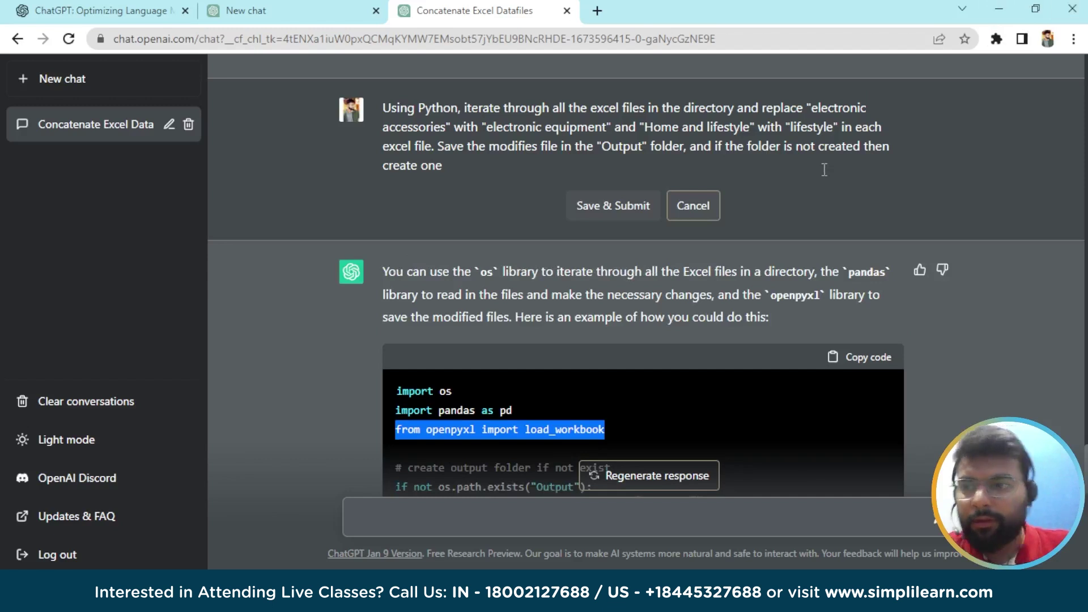
{"action": "key", "text": "alt+Tab"}
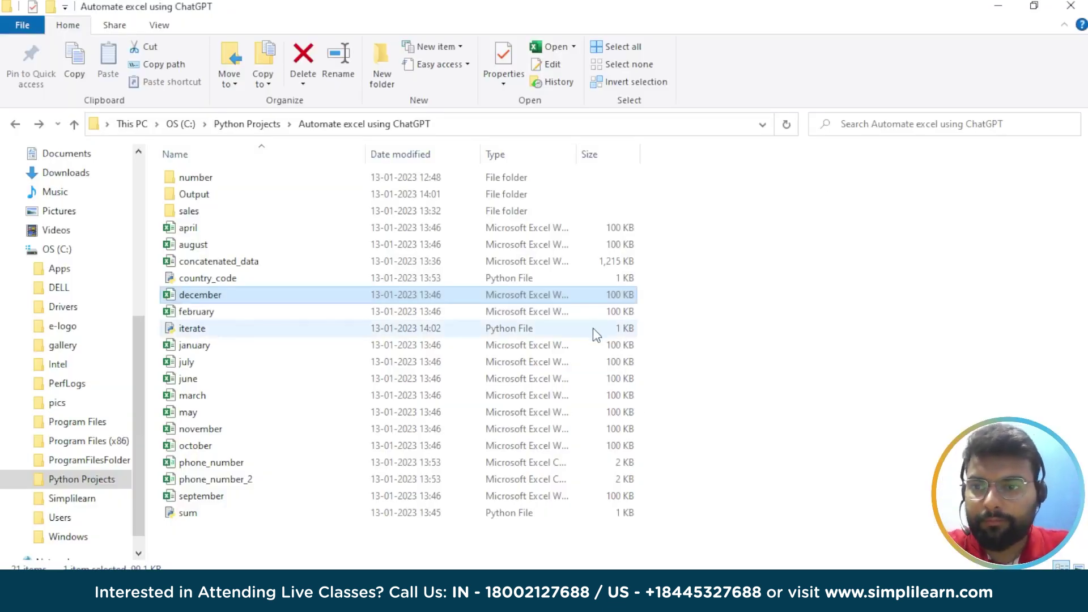
{"action": "double_click", "coordinate": [507, 199]}
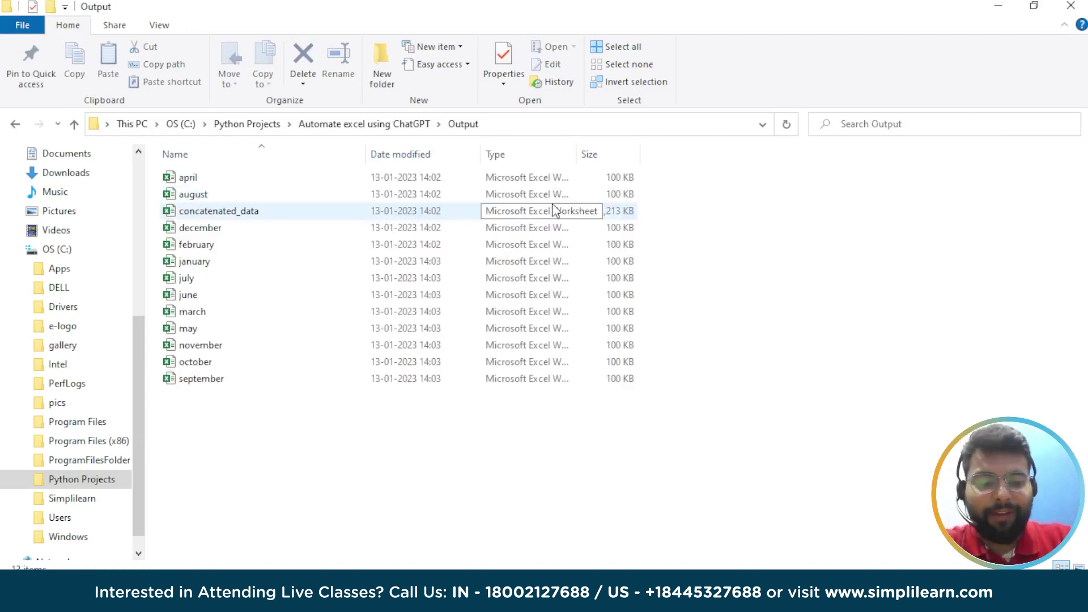
Open Output's concatenated_data workbook and widen its Product line column to check values
{"action": "double_click", "coordinate": [494, 206]}
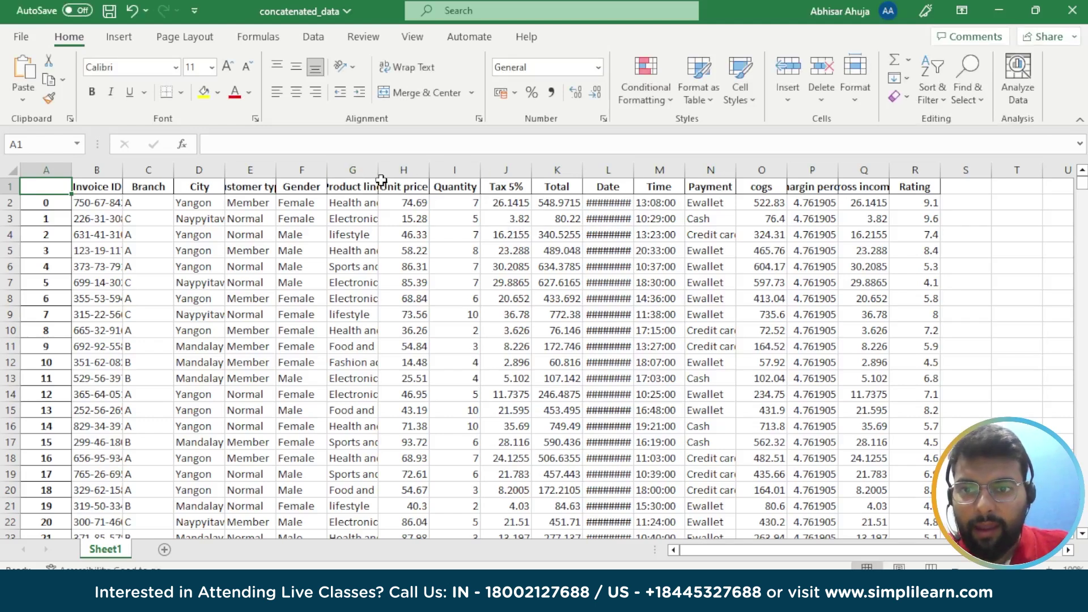
{"action": "left_click_drag", "start_coordinate": [377, 171], "coordinate": [508, 171]}
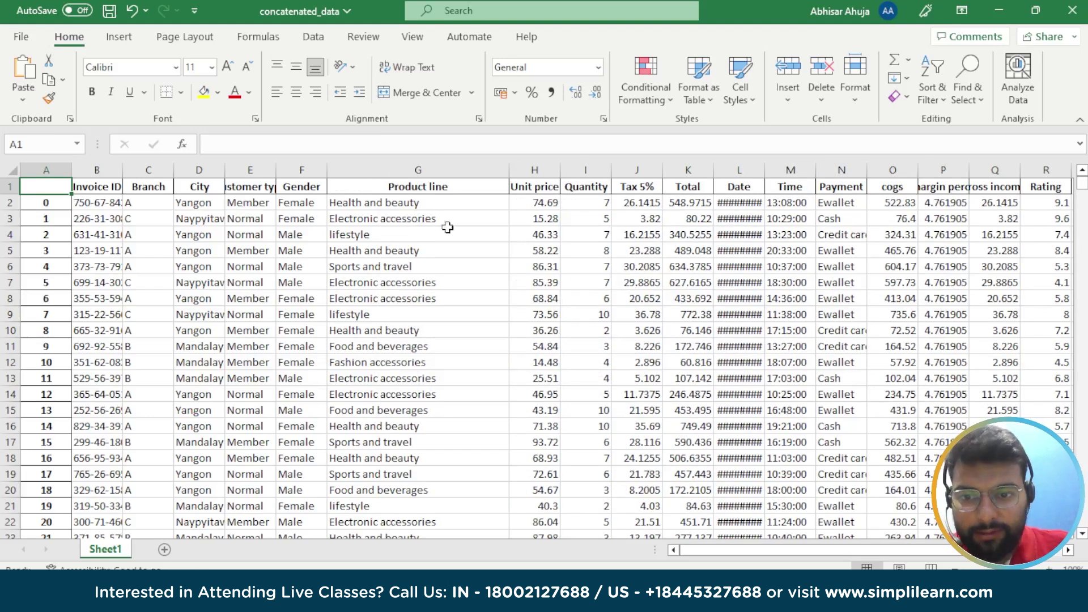
{"action": "left_click", "coordinate": [995, 8]}
Open Output's july workbook and widen Product line, which shows 'lifestyle'
{"action": "key", "text": "alt+Tab"}
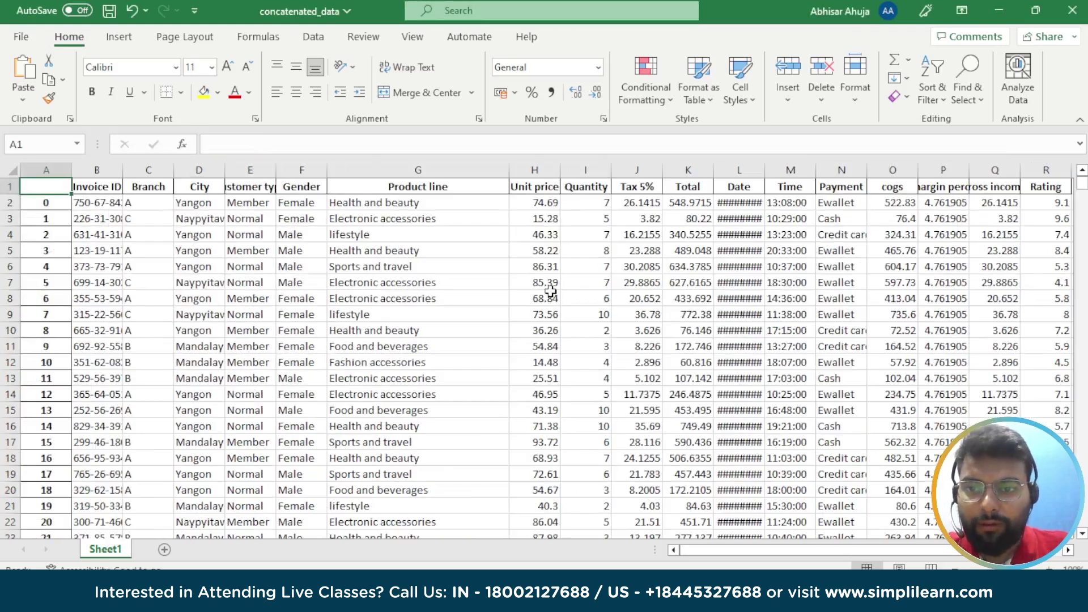
{"action": "key", "text": "alt+Tab"}
{"action": "key", "text": "alt+Tab"}
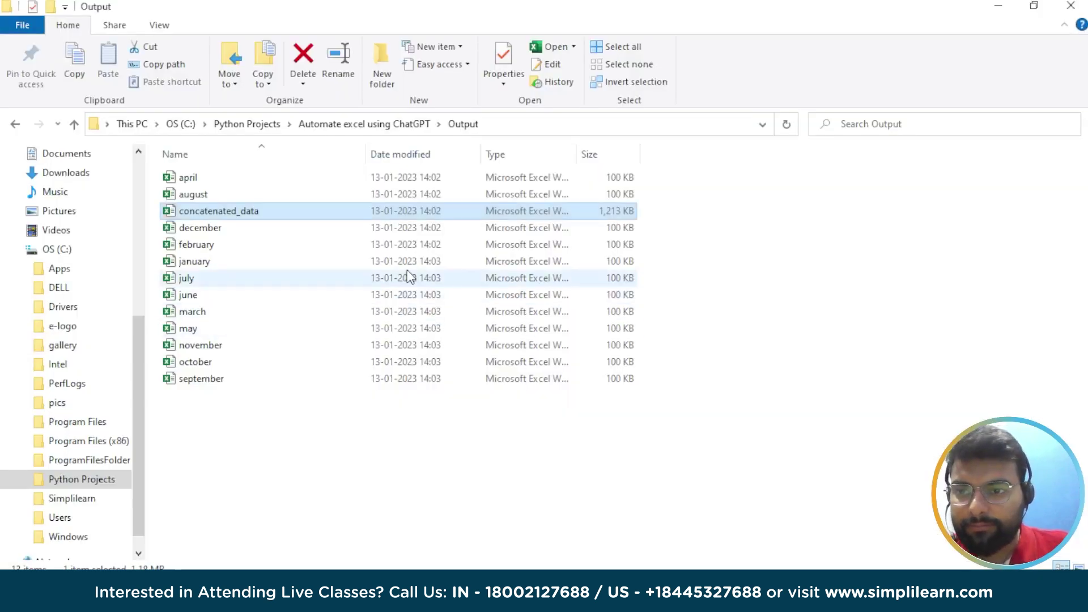
{"action": "left_click", "coordinate": [409, 277]}
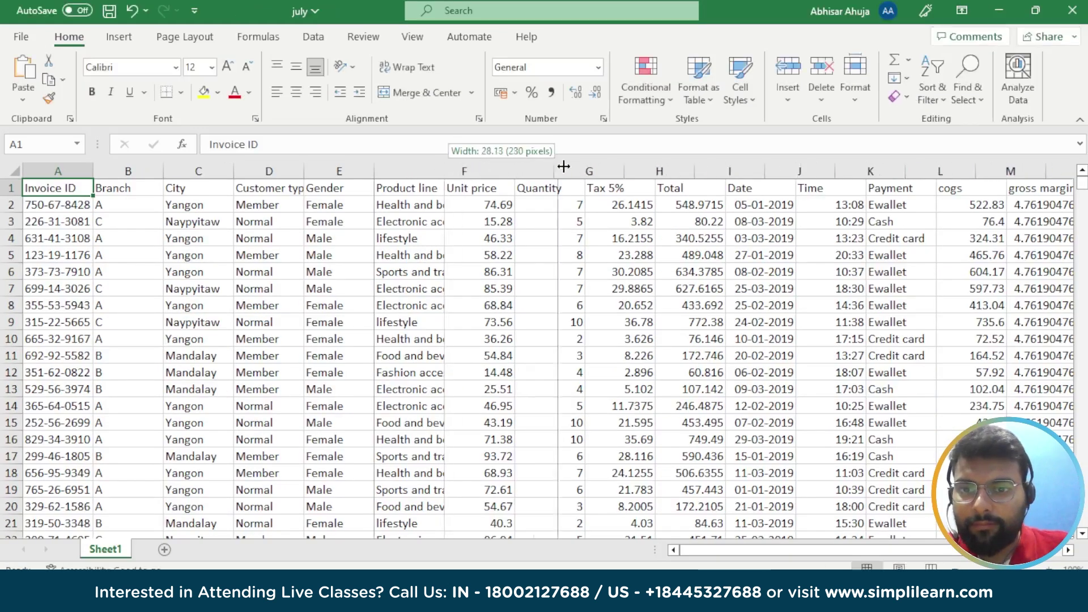
{"action": "left_click_drag", "start_coordinate": [448, 170], "coordinate": [563, 166]}
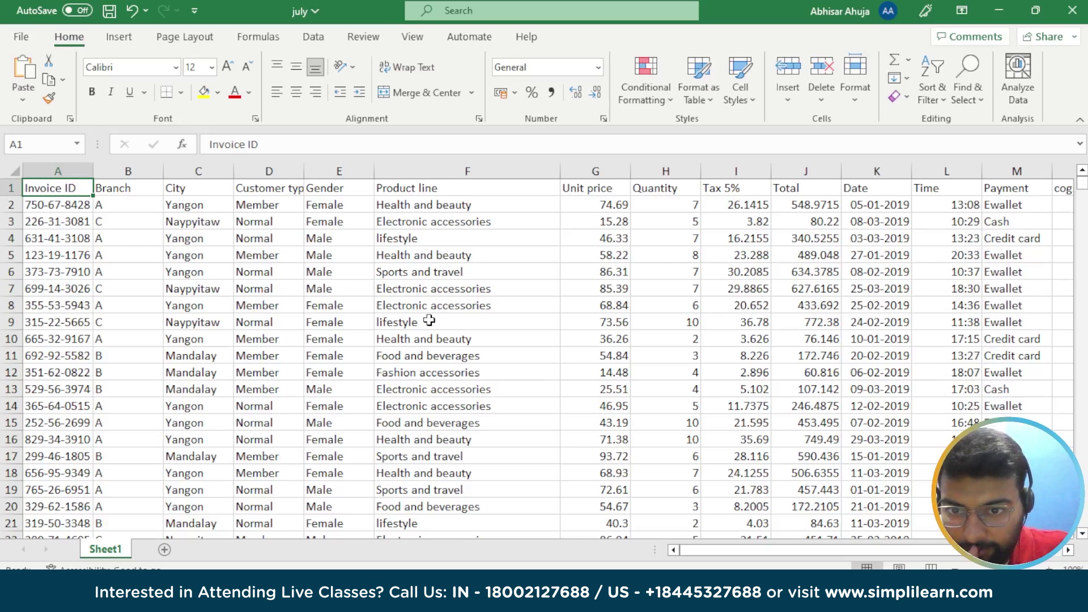
{"action": "key", "text": "alt+Tab"}
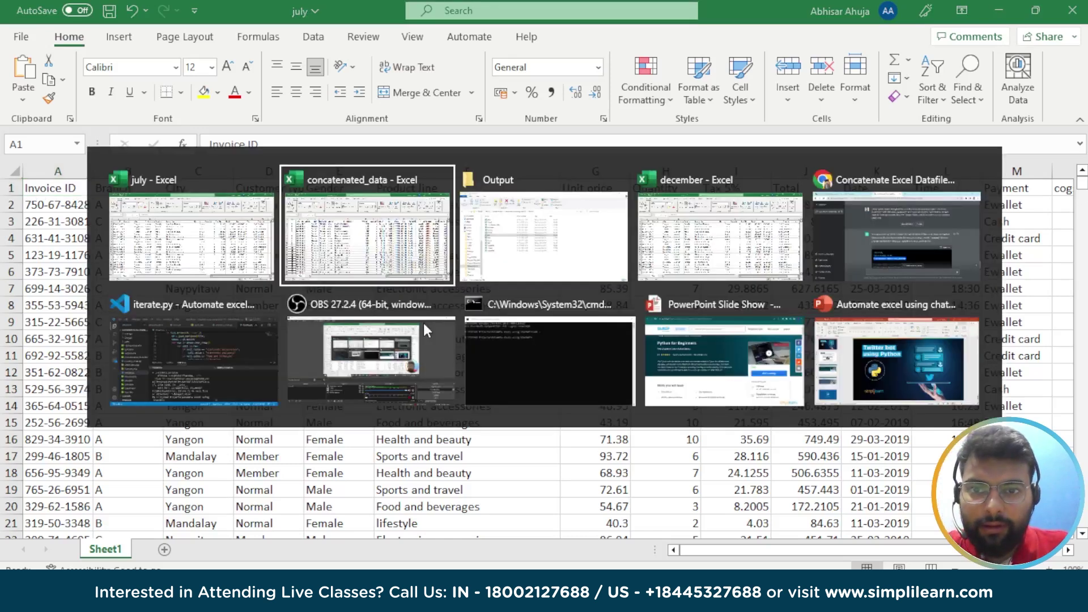
{"action": "key", "text": "alt+Tab"}
{"action": "key", "text": "alt+Tab"}
{"action": "key", "text": "alt+Tab"}
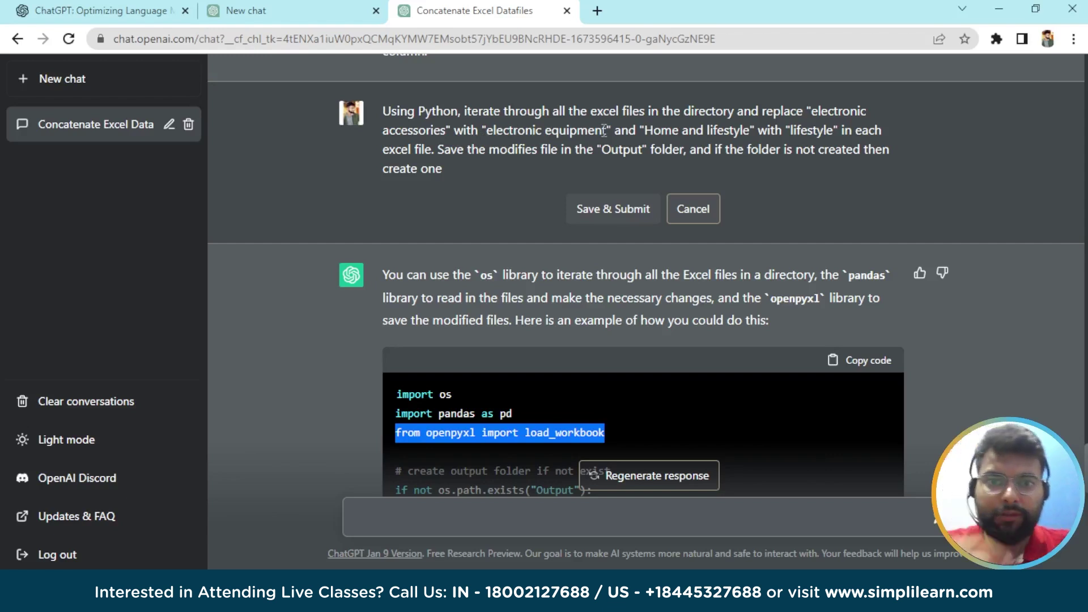
Scroll to ChatGPT's second code block and compare its cell-by-cell replacement with the july sheet
{"action": "scroll", "coordinate": [549, 432], "scroll_direction": "down", "scroll_amount": 7}
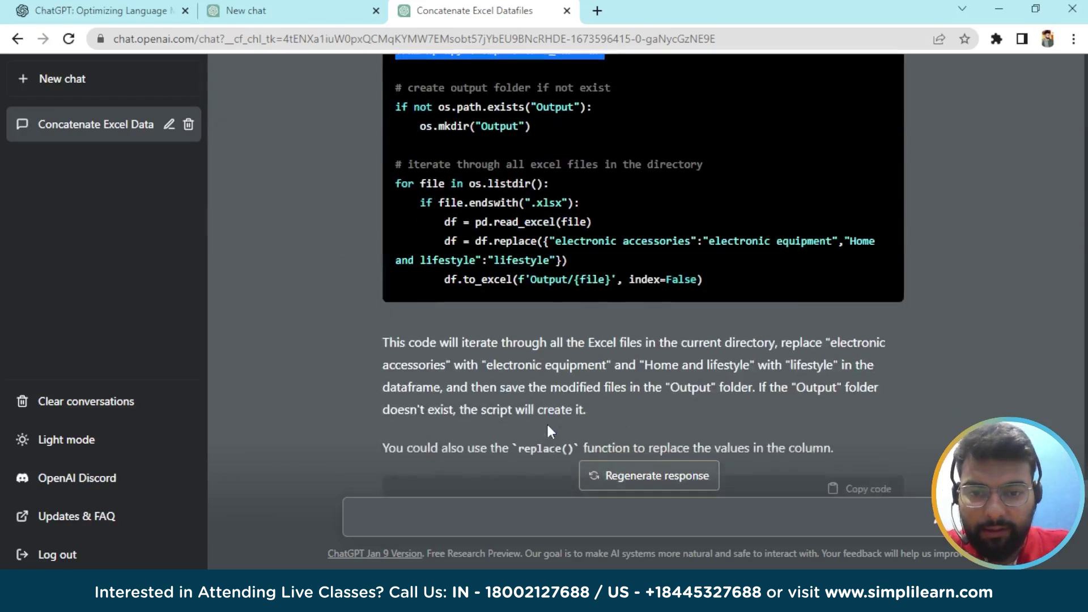
{"action": "scroll", "coordinate": [549, 429], "scroll_direction": "down", "scroll_amount": 2}
{"action": "scroll", "coordinate": [548, 429], "scroll_direction": "down", "scroll_amount": 2}
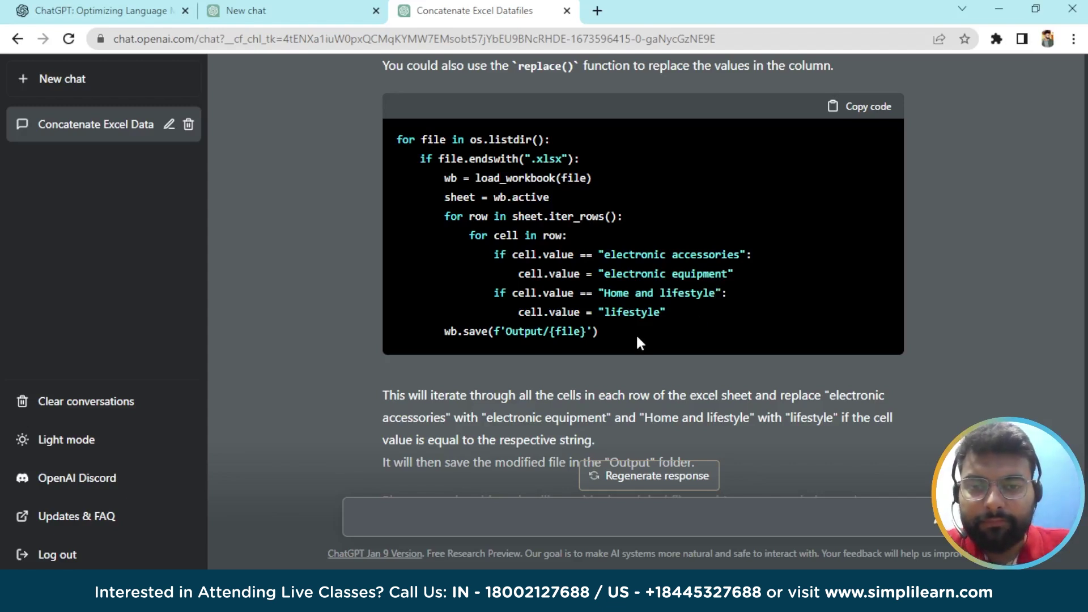
{"action": "key", "text": "alt+Tab"}
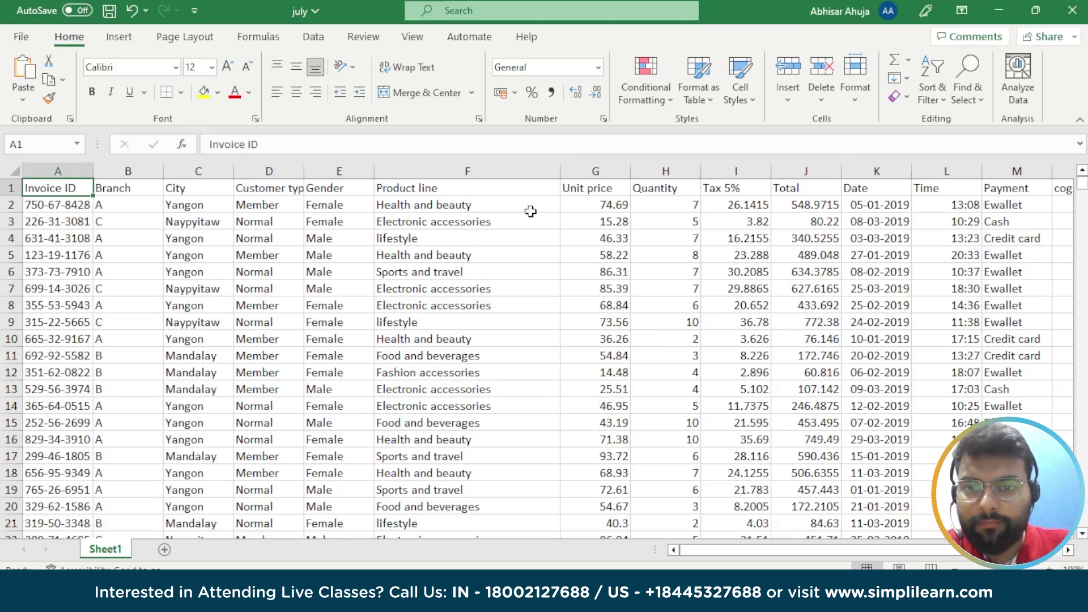
{"action": "key", "text": "alt+Tab"}
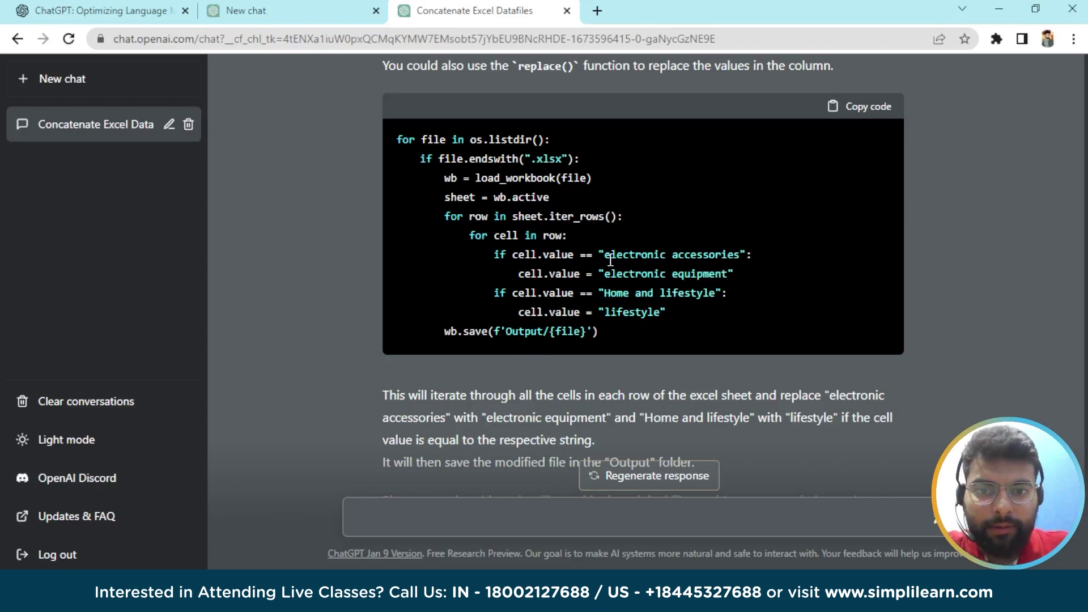
Return to iterate.py in Visual Studio Code
{"action": "key", "text": "alt+Tab"}
{"action": "key", "text": "alt+Tab"}
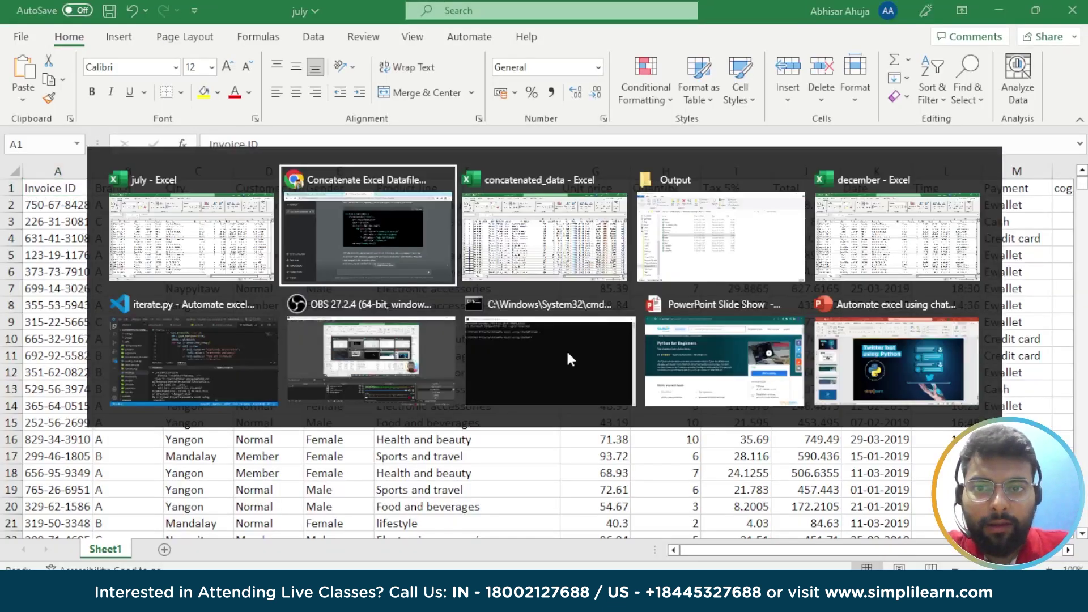
{"action": "key", "text": "Down"}
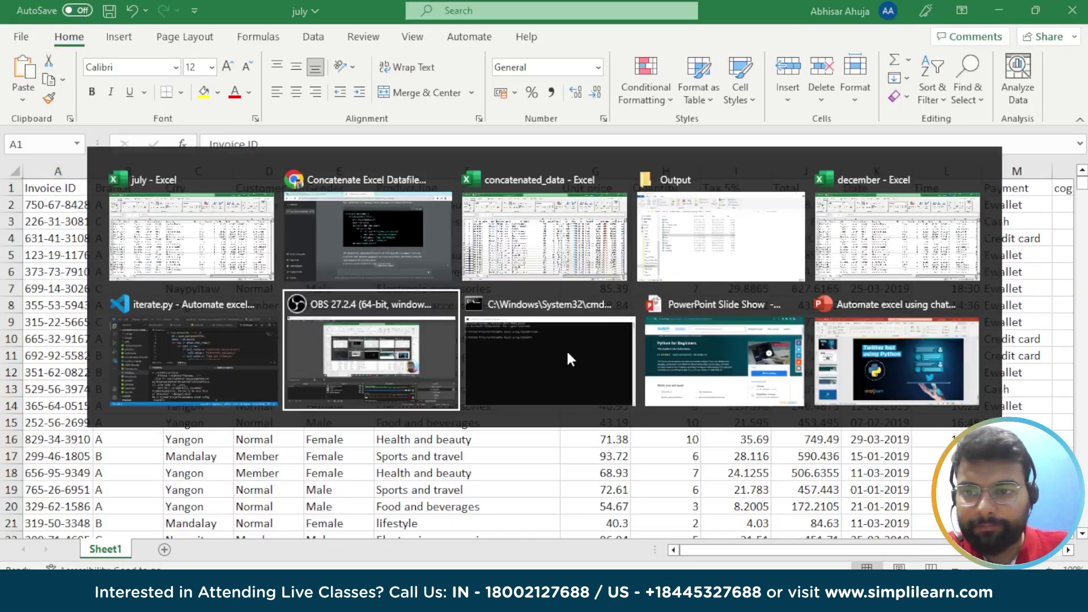
{"action": "key", "text": "alt+Tab"}
{"action": "key", "text": "Down"}
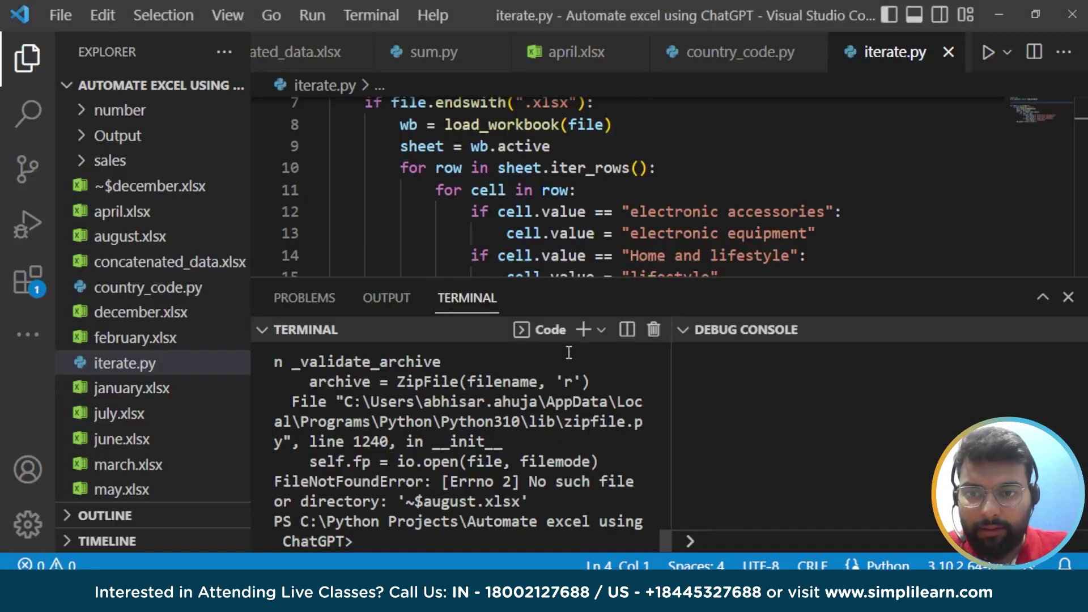
Capitalise 'Electronic accessories' in the string on line 12 of iterate.py
{"action": "left_click", "coordinate": [640, 211]}
{"action": "type", "text": "l"}
{"action": "key", "text": "BackSpace"}
{"action": "key", "text": "BackSpace"}
{"action": "type", "text": "E"}
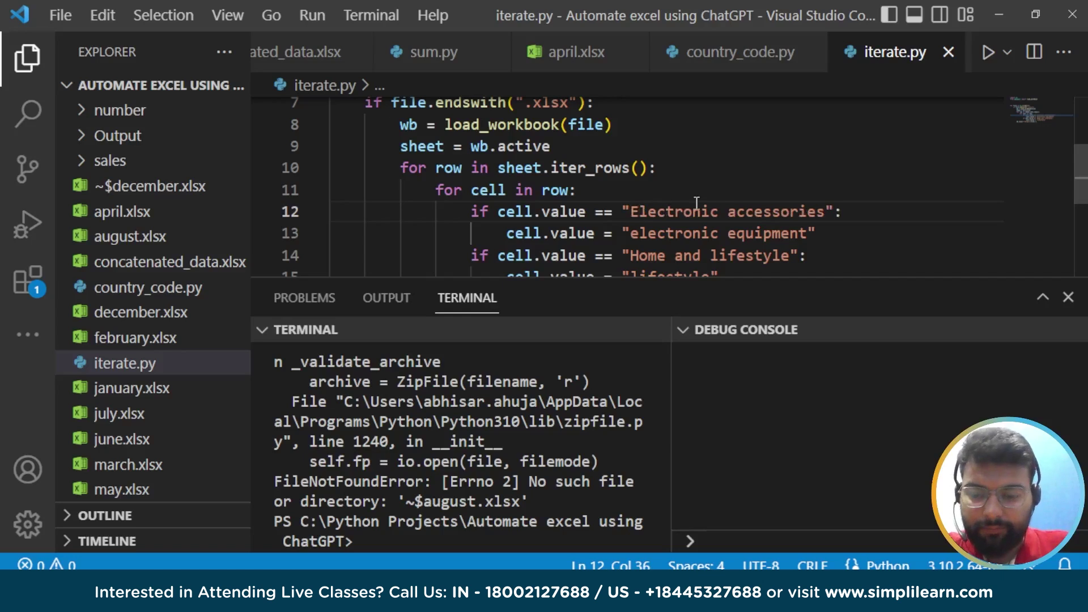
Run iterate.py again and read the FileNotFoundError about ~$august.xlsx in the terminal traceback
{"action": "left_click", "coordinate": [988, 53]}
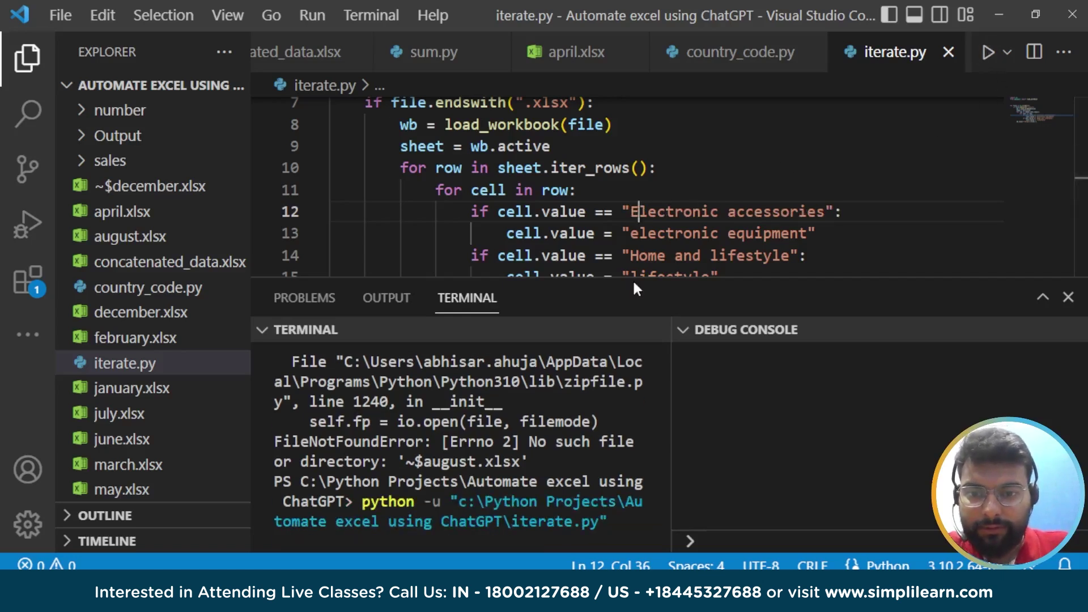
{"action": "mouse_move", "coordinate": [459, 442]}
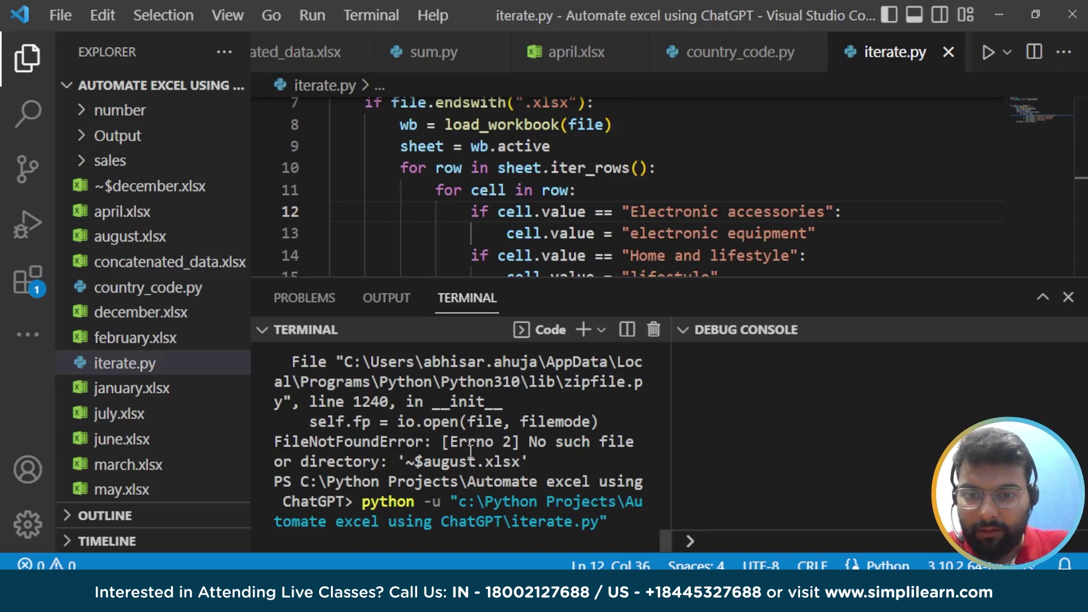
{"action": "scroll", "coordinate": [470, 452], "scroll_direction": "up", "scroll_amount": 1}
{"action": "scroll", "coordinate": [470, 451], "scroll_direction": "up", "scroll_amount": 1}
{"action": "scroll", "coordinate": [471, 452], "scroll_direction": "up", "scroll_amount": 1}
{"action": "scroll", "coordinate": [470, 451], "scroll_direction": "up", "scroll_amount": 1}
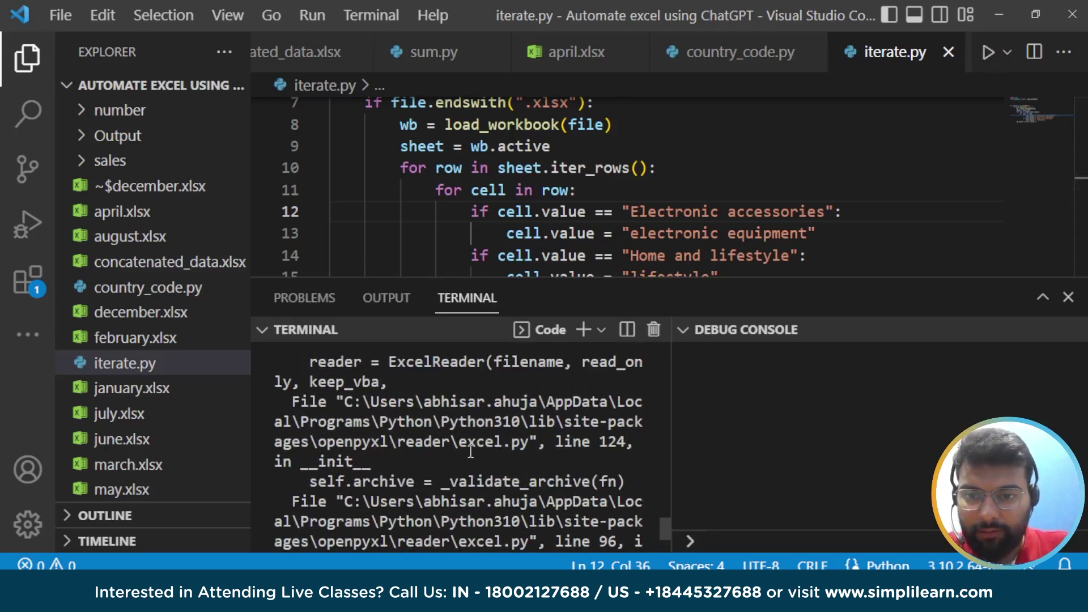
{"action": "scroll", "coordinate": [470, 452], "scroll_direction": "up", "scroll_amount": 2}
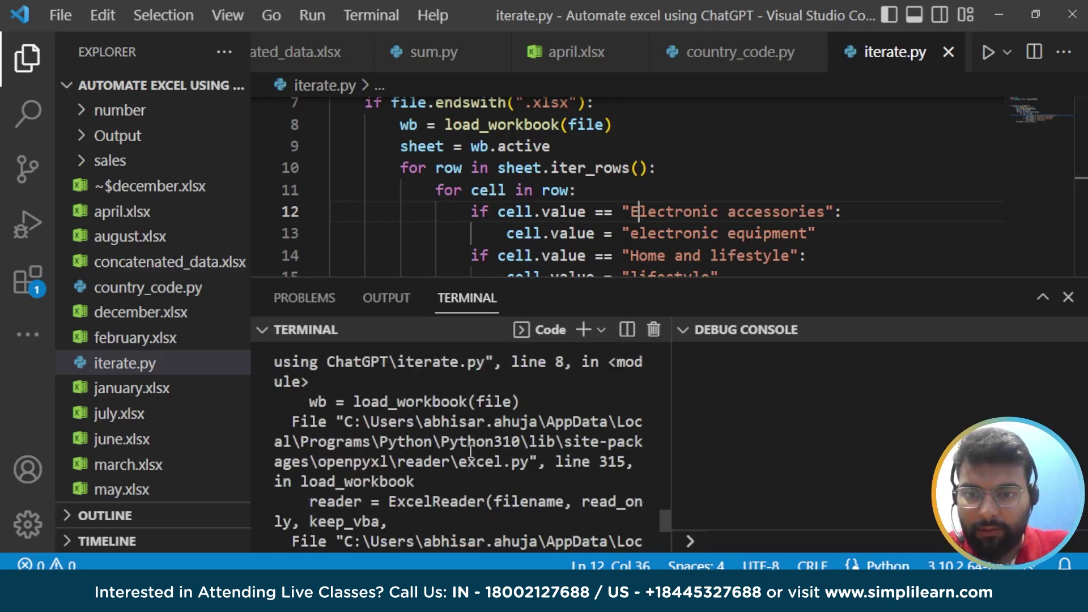
{"action": "scroll", "coordinate": [471, 451], "scroll_direction": "down", "scroll_amount": 1}
{"action": "scroll", "coordinate": [471, 452], "scroll_direction": "down", "scroll_amount": 5}
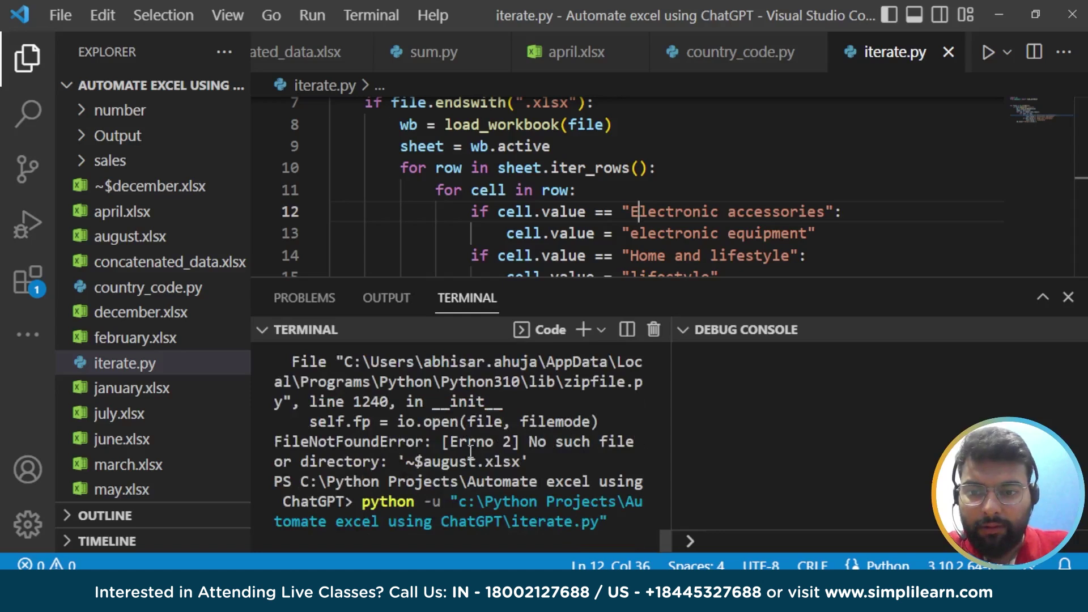
{"action": "key", "text": "alt+Tab"}
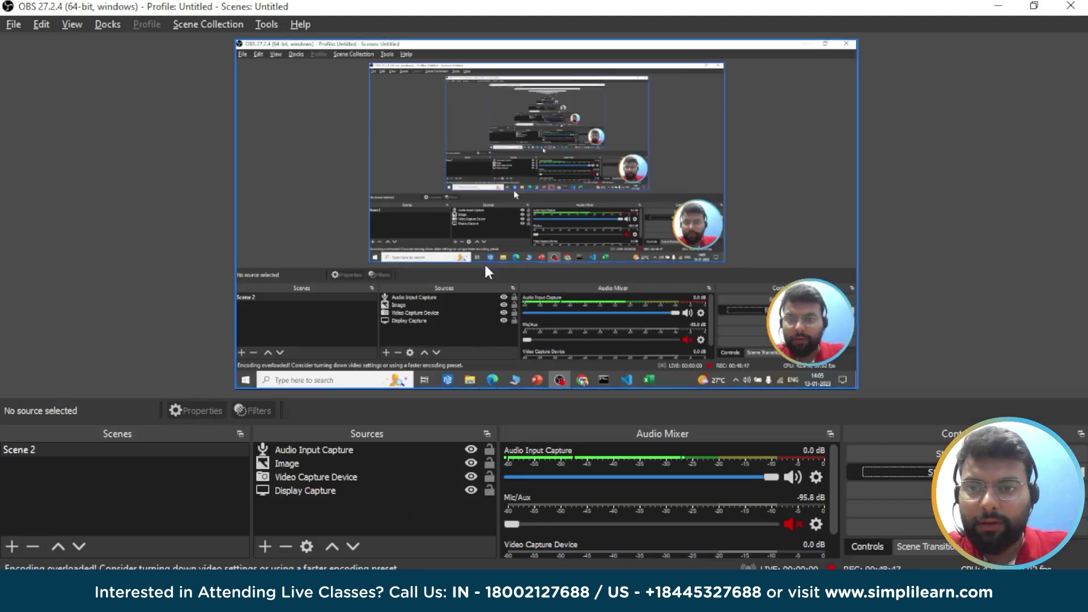
{"action": "key", "text": "alt+Tab"}
Close the july, concatenated_data and december workbooks without saving
{"action": "left_click", "coordinate": [484, 269]}
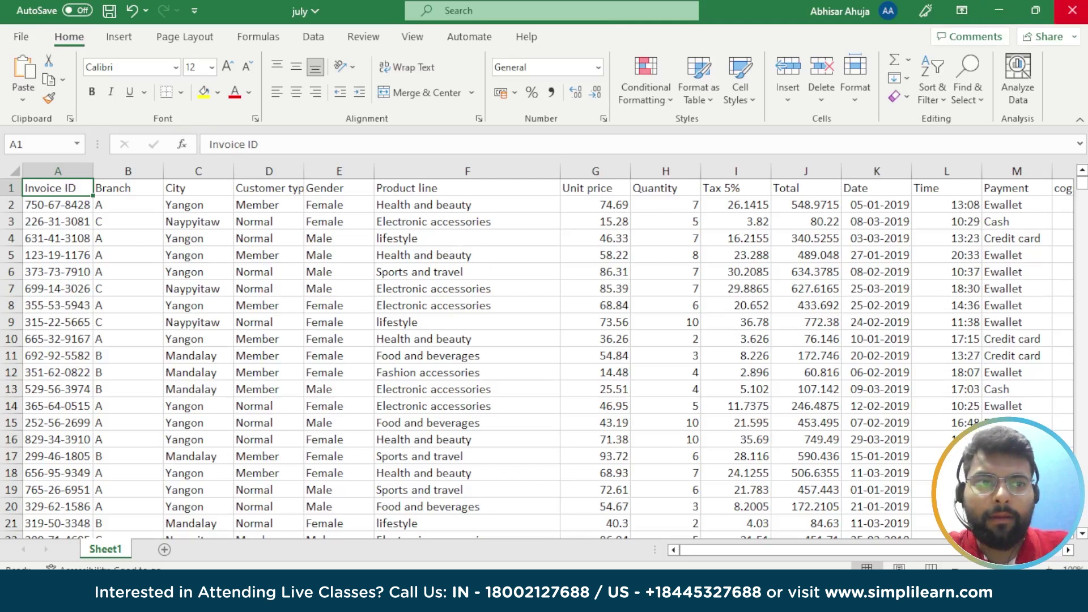
{"action": "left_click", "coordinate": [1072, 10]}
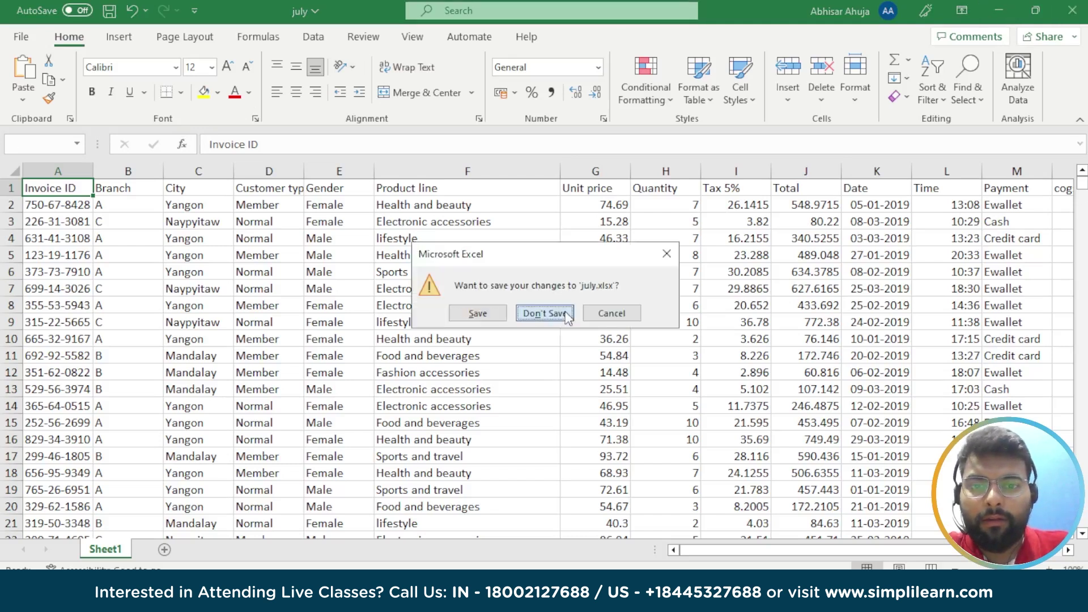
{"action": "left_click", "coordinate": [544, 313]}
{"action": "left_click", "coordinate": [1072, 10]}
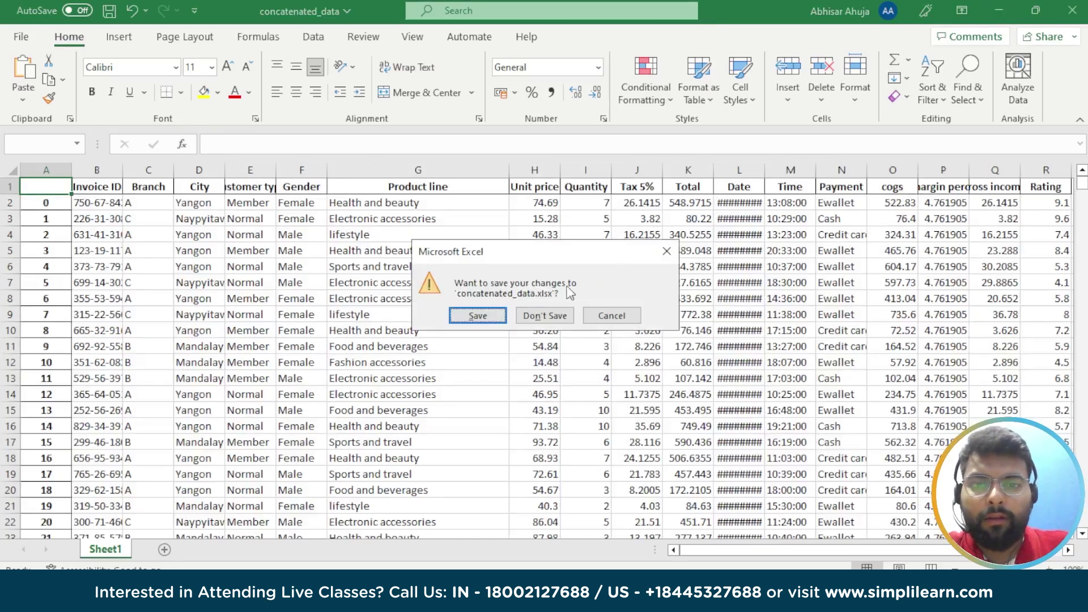
{"action": "left_click", "coordinate": [543, 315]}
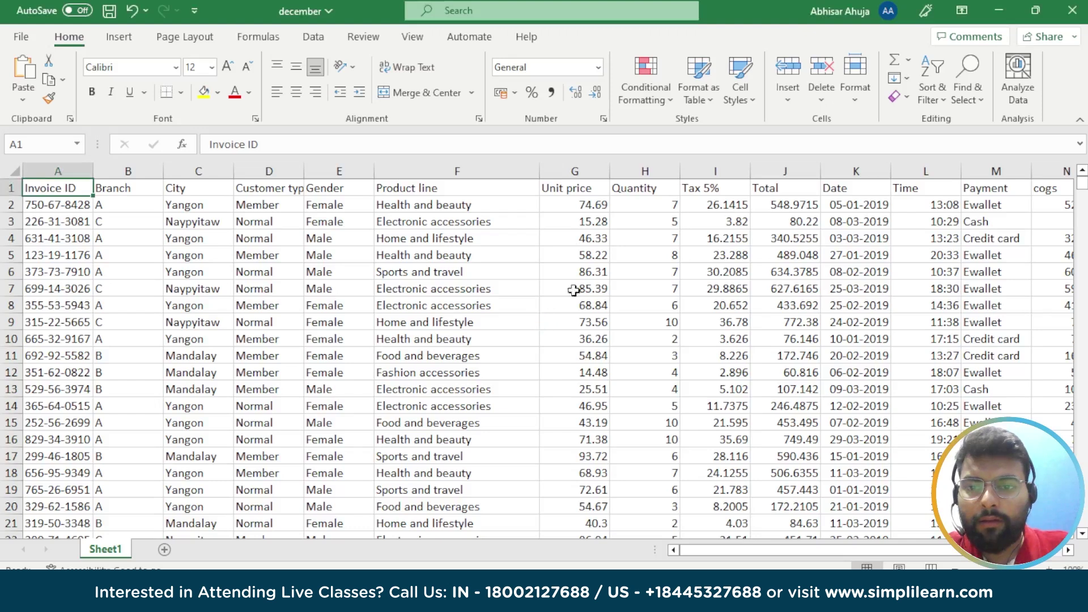
{"action": "left_click", "coordinate": [1072, 11]}
{"action": "left_click", "coordinate": [559, 318]}
Bring the Output folder in File Explorer to the front
{"action": "key", "text": "alt+Tab"}
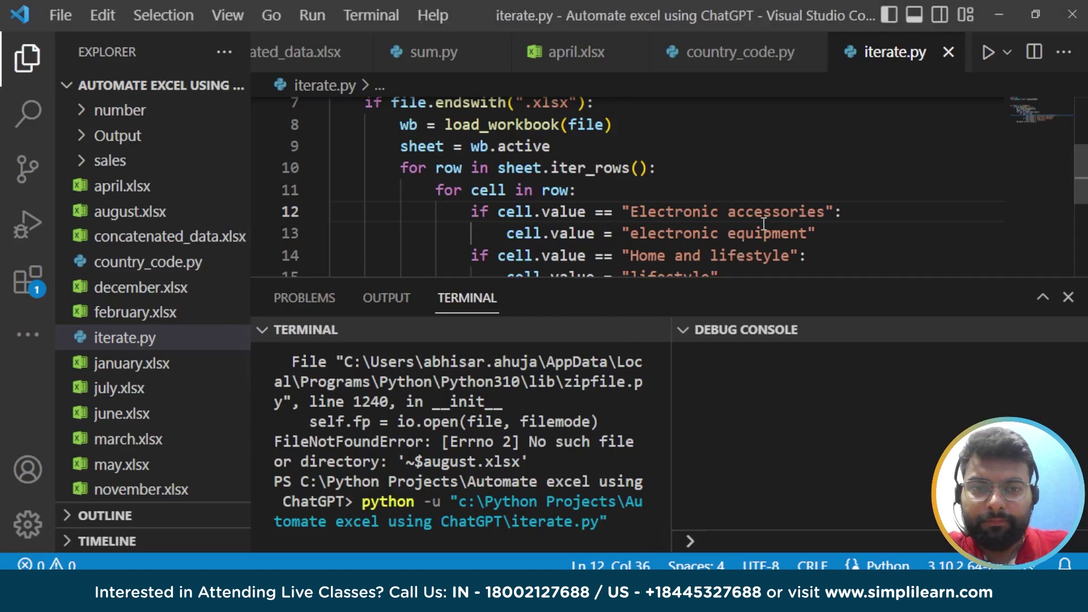
{"action": "key", "text": "alt+Tab"}
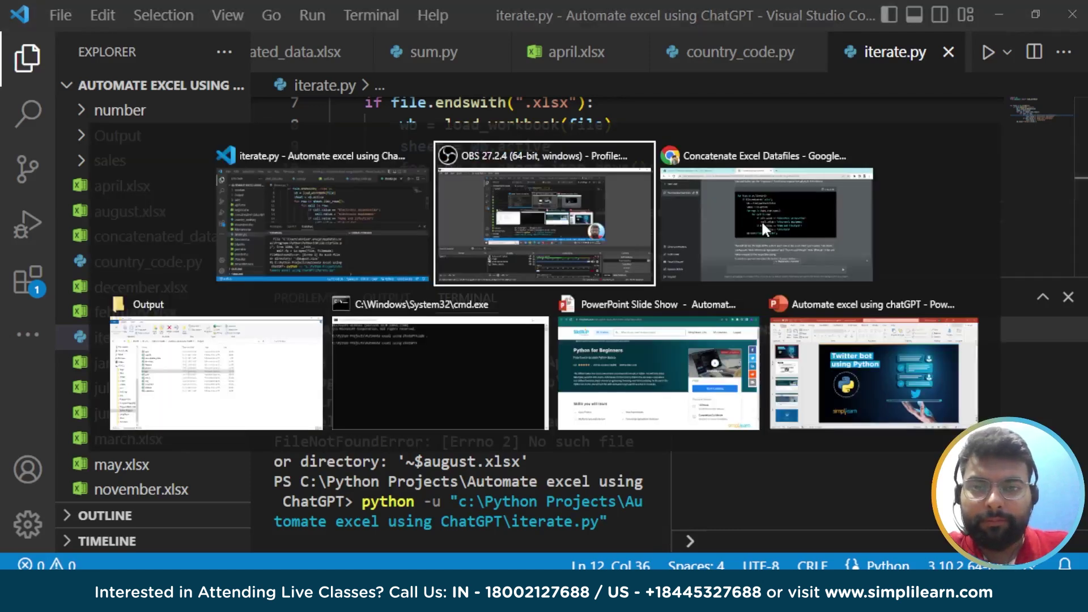
{"action": "key", "text": "alt+Tab"}
{"action": "key", "text": "Down"}
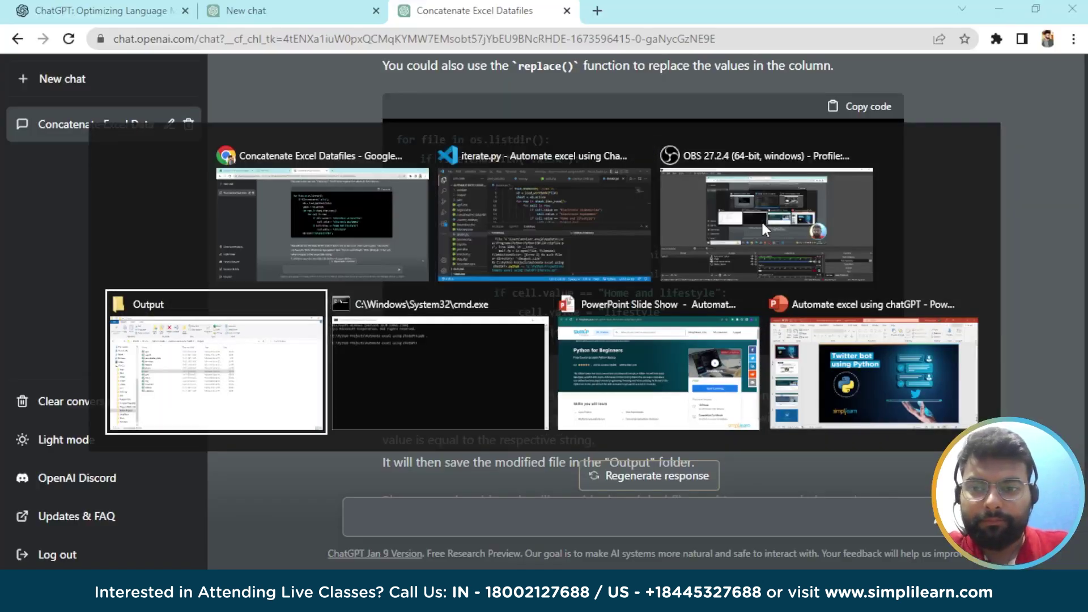
{"action": "key", "text": "Left"}
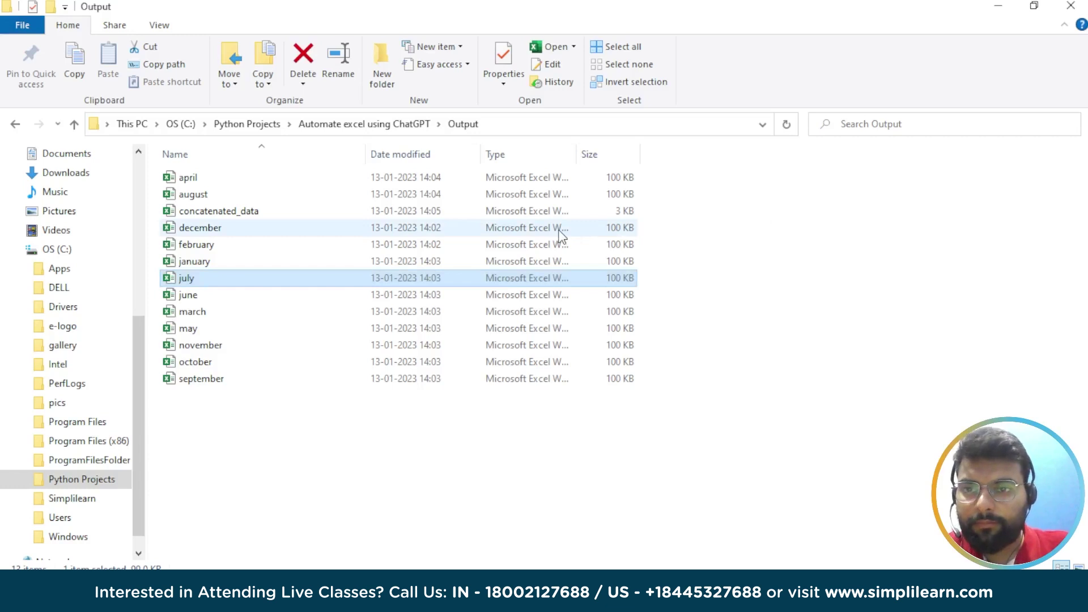
Open december from the Output folder and widen column F so product names show fully
{"action": "left_click", "coordinate": [560, 232]}
{"action": "double_click", "coordinate": [560, 230]}
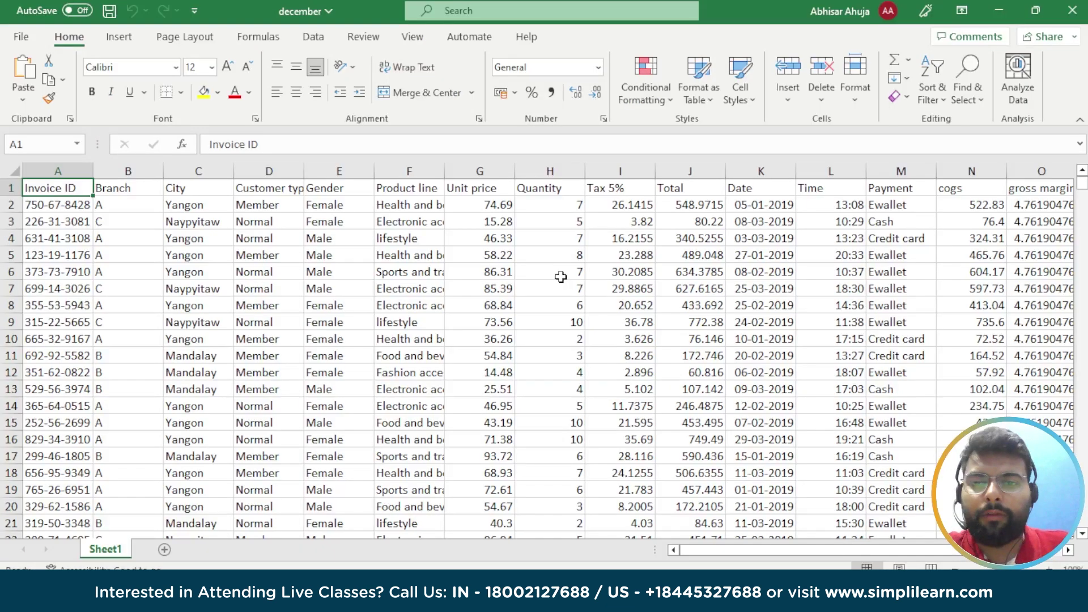
{"action": "left_click_drag", "start_coordinate": [446, 172], "coordinate": [537, 171]}
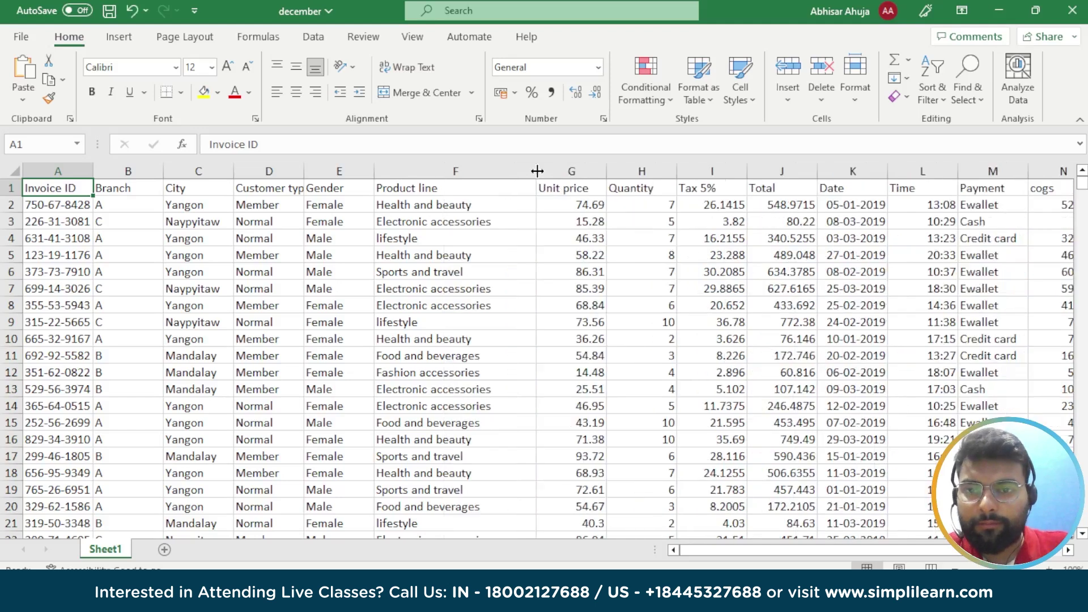
Compare the december workbook with iterate.py, leaving focus in the script
{"action": "key", "text": "alt+Tab"}
{"action": "key", "text": "alt+Tab"}
{"action": "key", "text": "alt+Tab"}
{"action": "key", "text": "alt+Tab"}
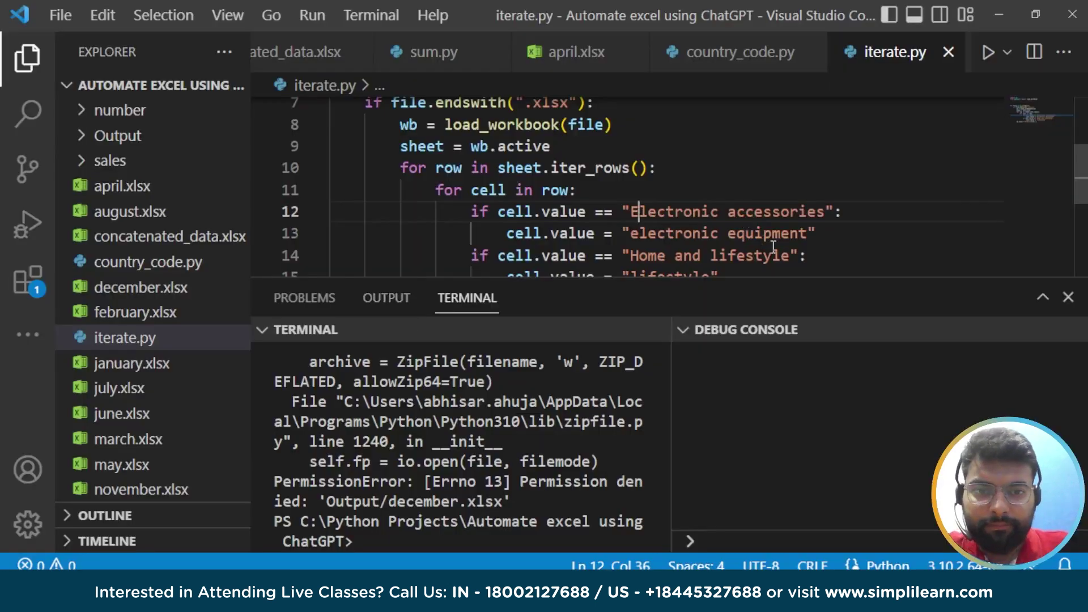
{"action": "key", "text": "alt+Tab"}
{"action": "key", "text": "alt+Tab"}
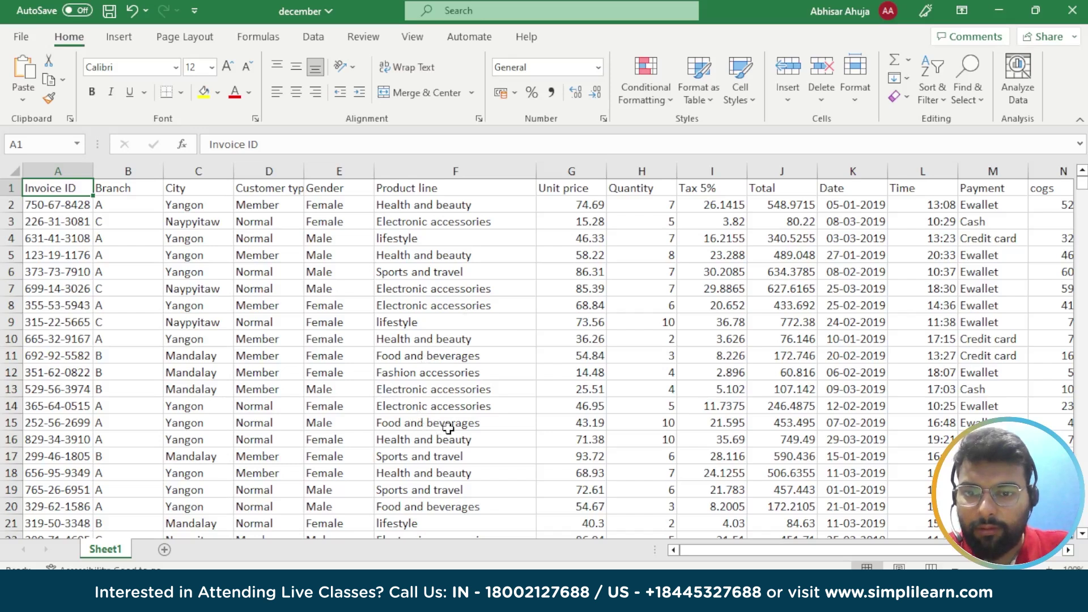
{"action": "key", "text": "alt+Tab"}
{"action": "left_click", "coordinate": [820, 185]}
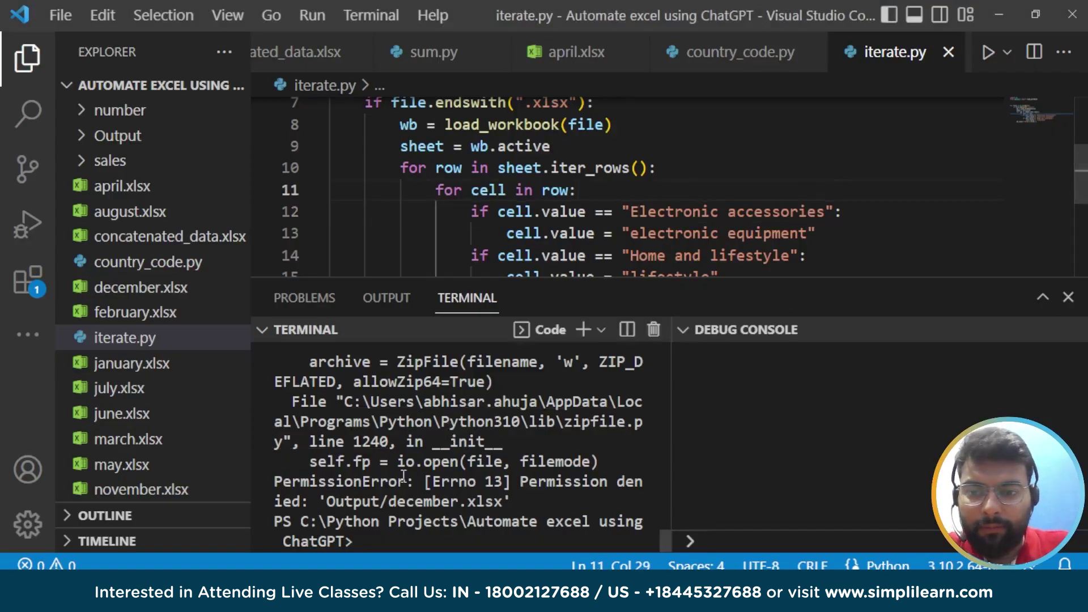
Copy ChatGPT's pandas code that replaces both product-line values and saves to Output
{"action": "key", "text": "alt+Tab"}
{"action": "key", "text": "alt+Tab"}
{"action": "key", "text": "alt+Tab"}
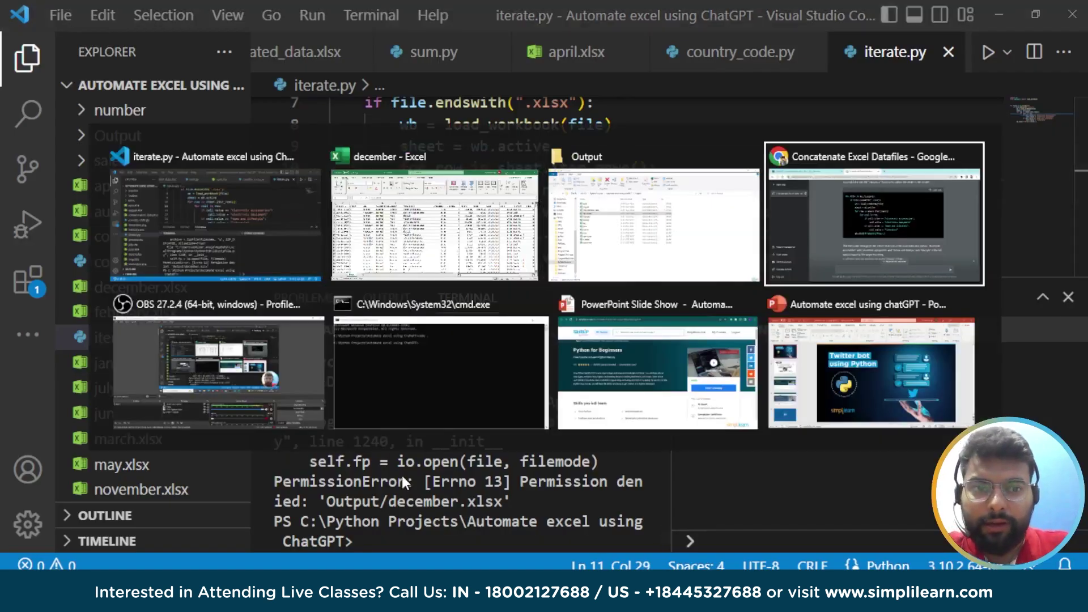
{"action": "scroll", "coordinate": [252, 429], "scroll_direction": "up", "scroll_amount": 2}
{"action": "scroll", "coordinate": [252, 429], "scroll_direction": "up", "scroll_amount": 5}
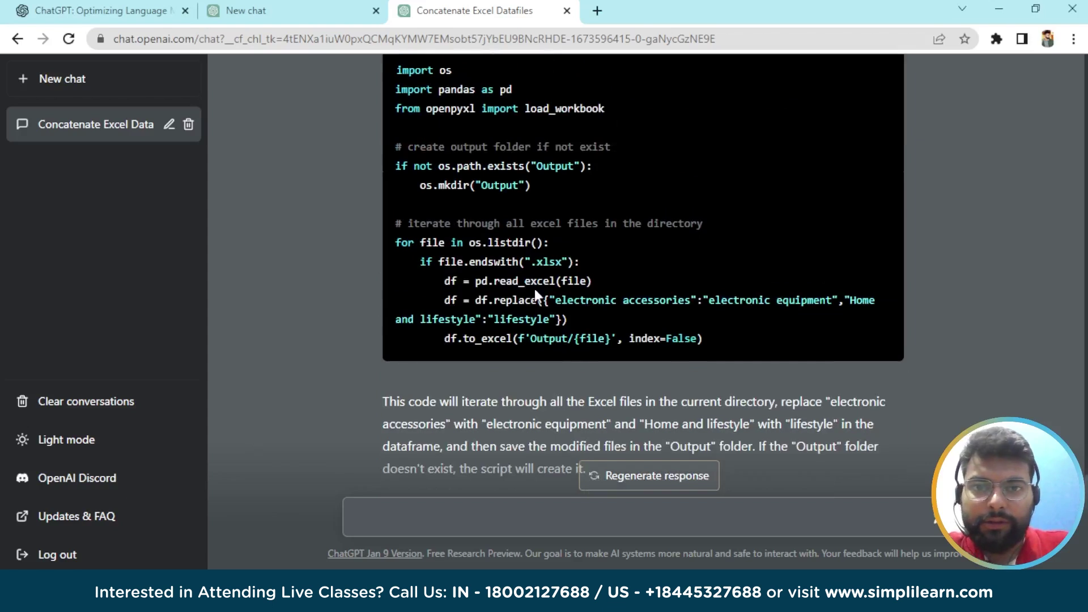
{"action": "scroll", "coordinate": [535, 288], "scroll_direction": "up", "scroll_amount": 3}
{"action": "left_click", "coordinate": [852, 221]}
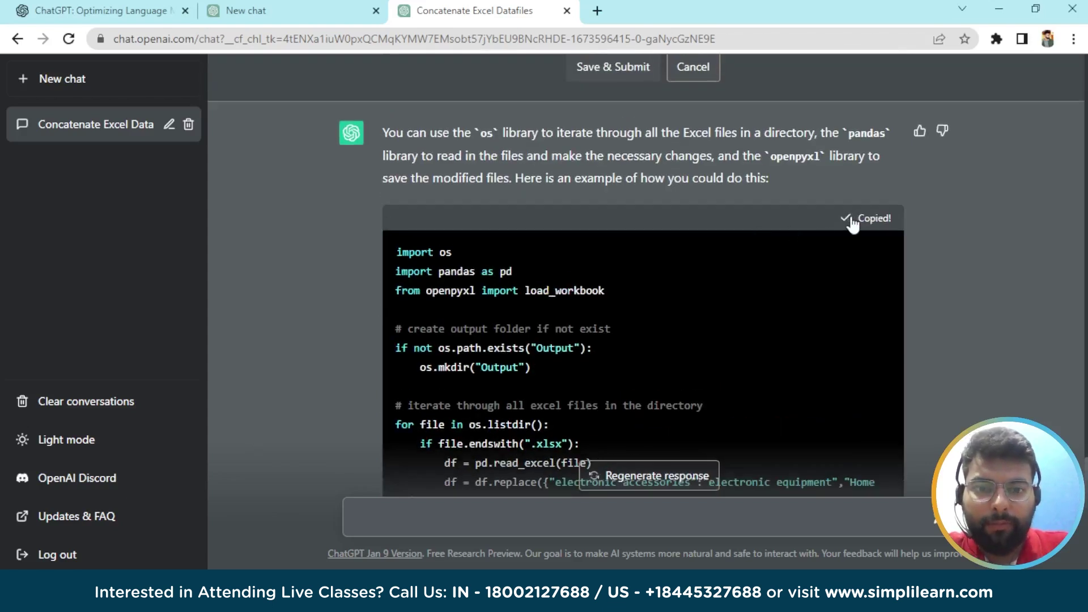
{"action": "scroll", "coordinate": [684, 249], "scroll_direction": "down", "scroll_amount": 3}
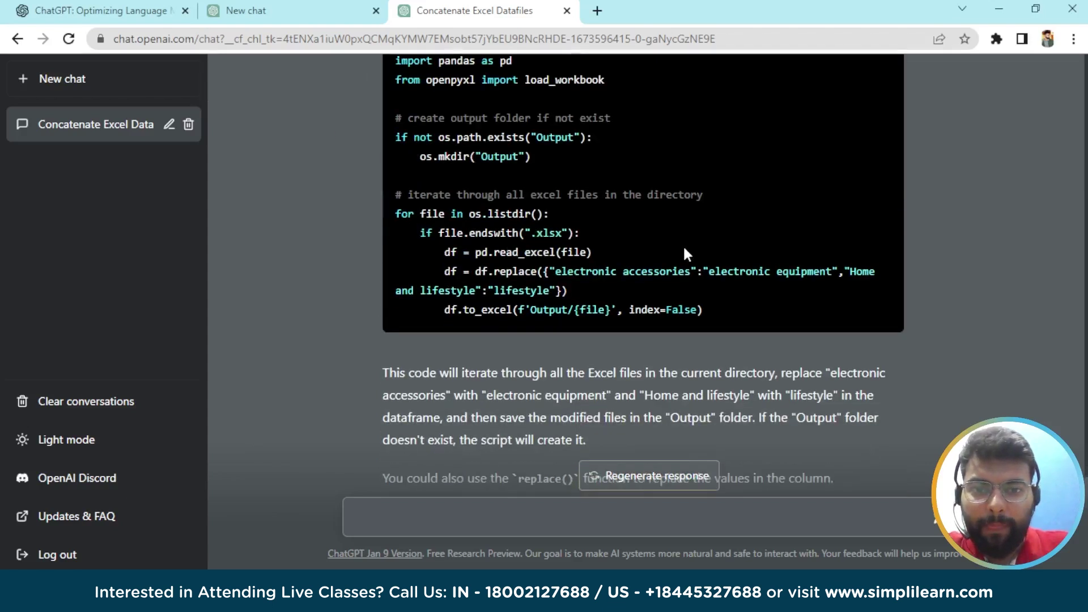
{"action": "key", "text": "alt+Tab"}
Replace the entire contents of iterate.py with the copied pandas code
{"action": "left_click", "coordinate": [591, 221]}
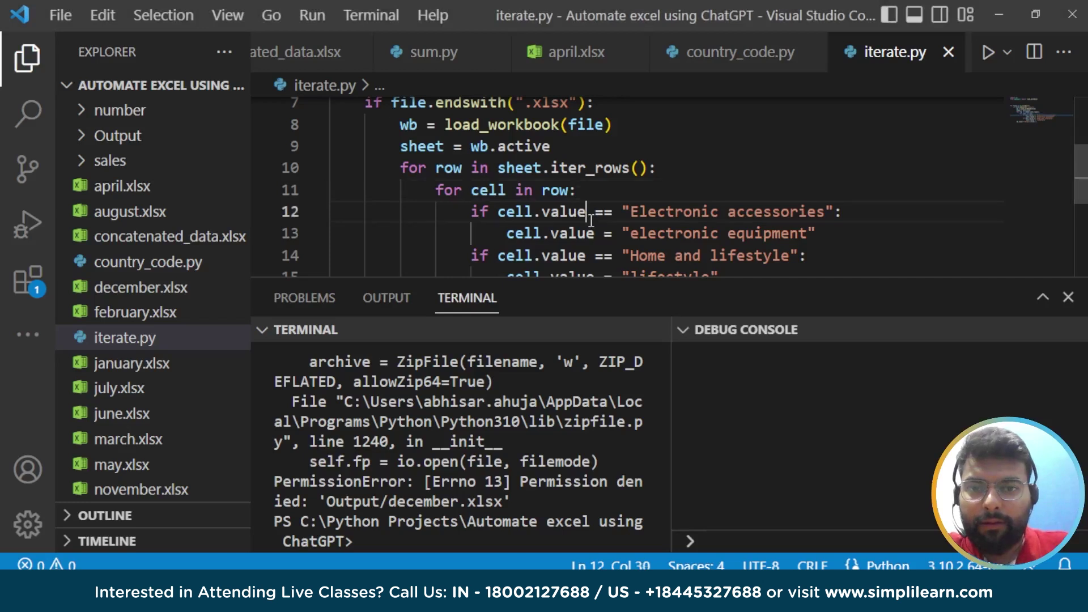
{"action": "key", "text": "ctrl+a"}
{"action": "key", "text": "Delete"}
{"action": "key", "text": "ctrl+v"}
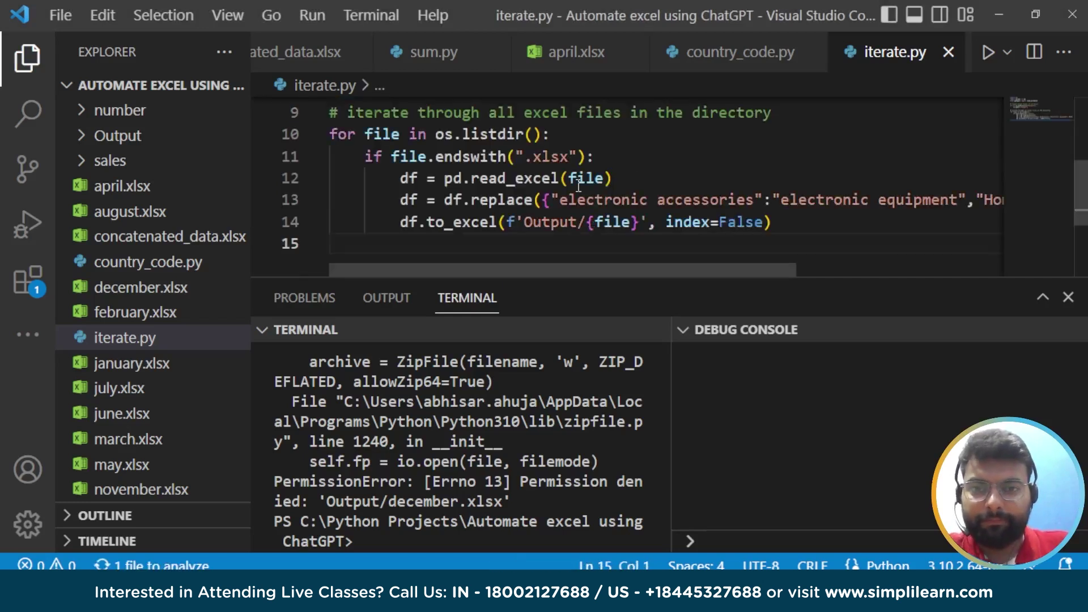
Capitalise 'Electronic accessories' on line 13
{"action": "left_click", "coordinate": [569, 207]}
{"action": "key", "text": "BackSpace"}
{"action": "type", "text": "E"}
{"action": "left_click", "coordinate": [641, 195]}
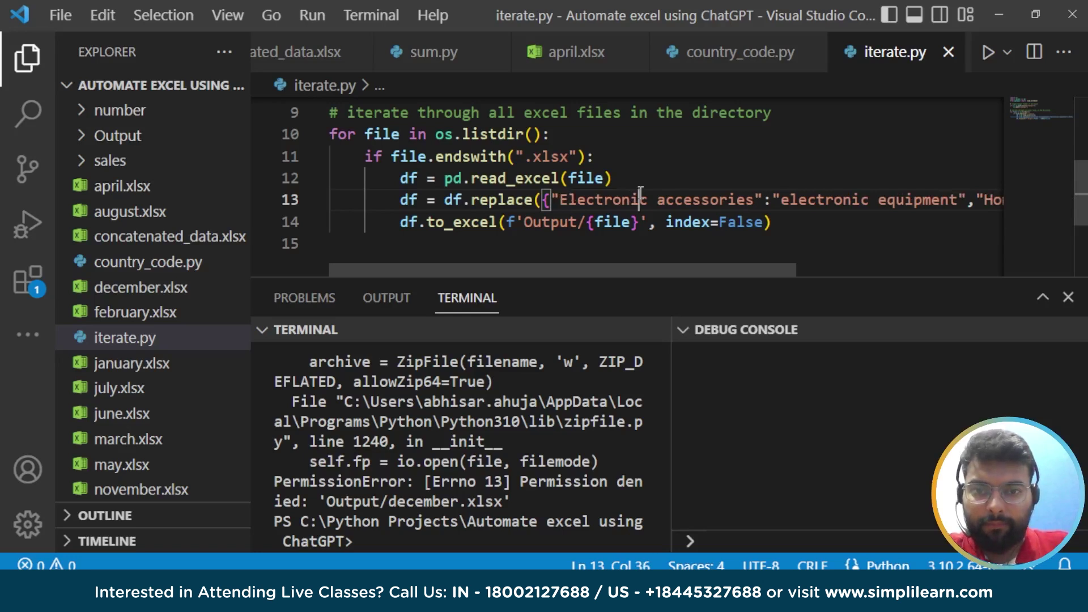
Run the updated iterate.py and close the open december workbook without saving
{"action": "left_click", "coordinate": [989, 53]}
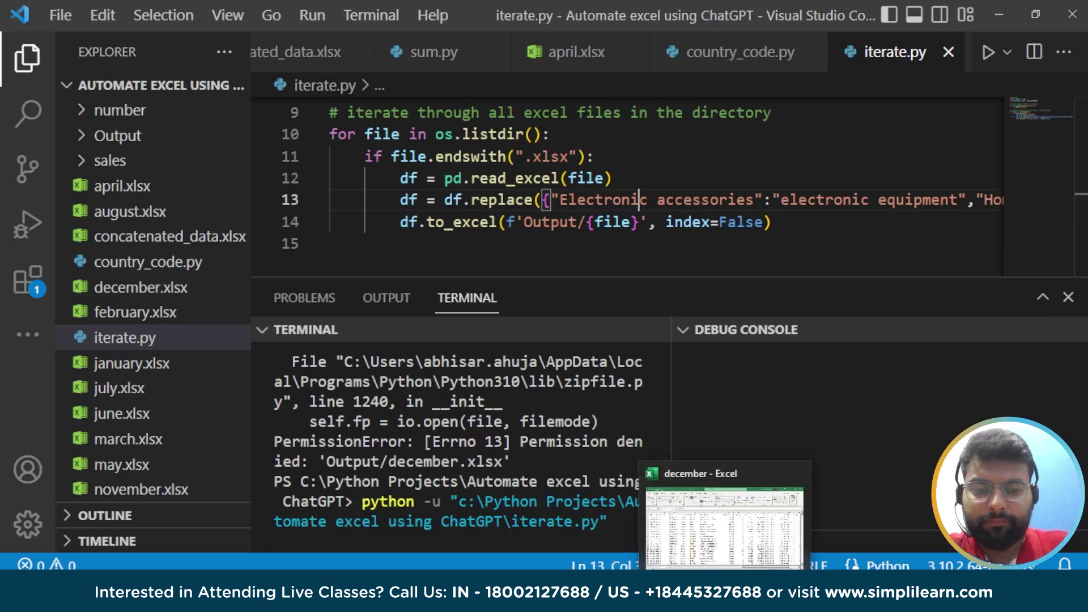
{"action": "left_click", "coordinate": [797, 473]}
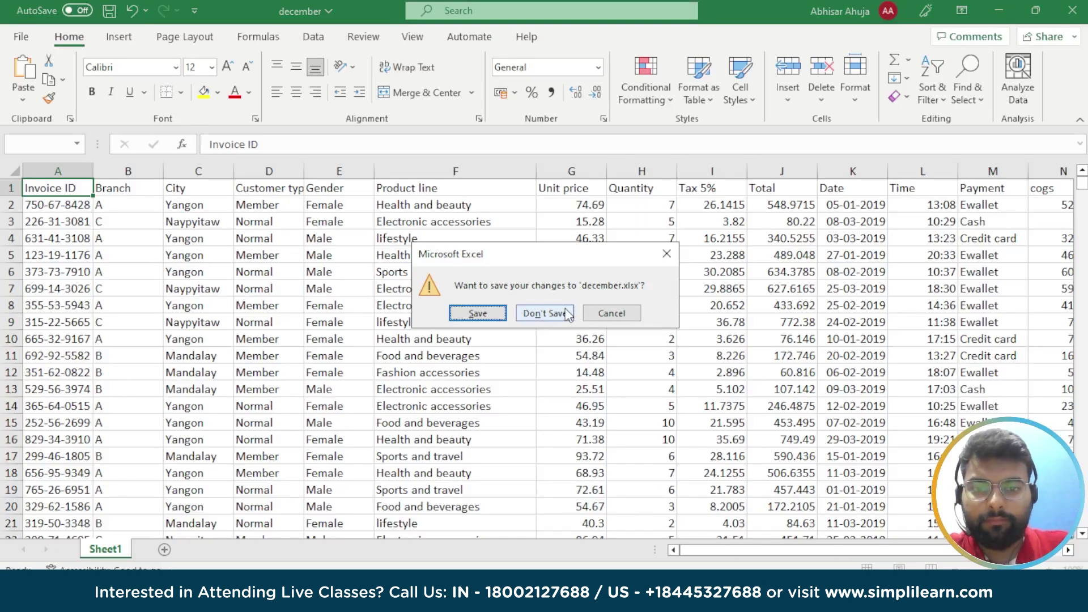
{"action": "left_click", "coordinate": [566, 313]}
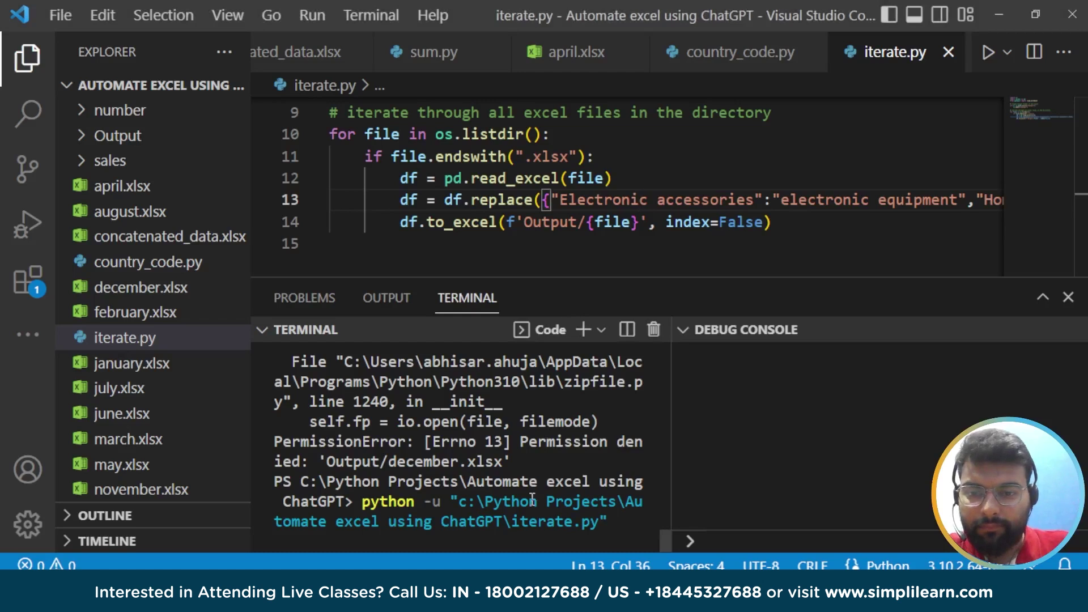
Kill the current terminal and relaunch iterate.py in a fresh terminal
{"action": "left_click", "coordinate": [696, 249]}
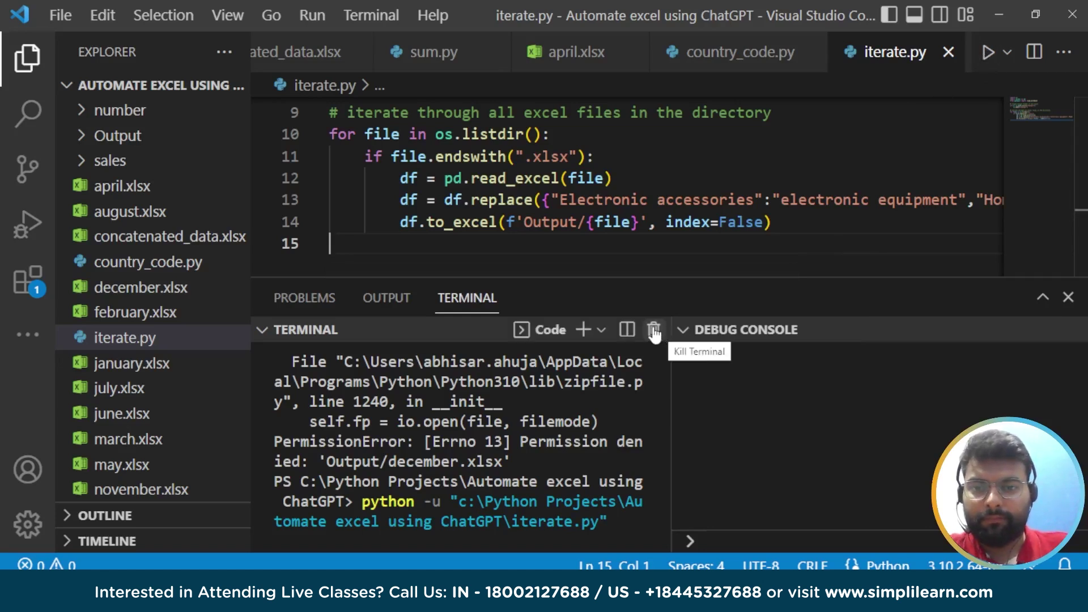
{"action": "left_click", "coordinate": [652, 330]}
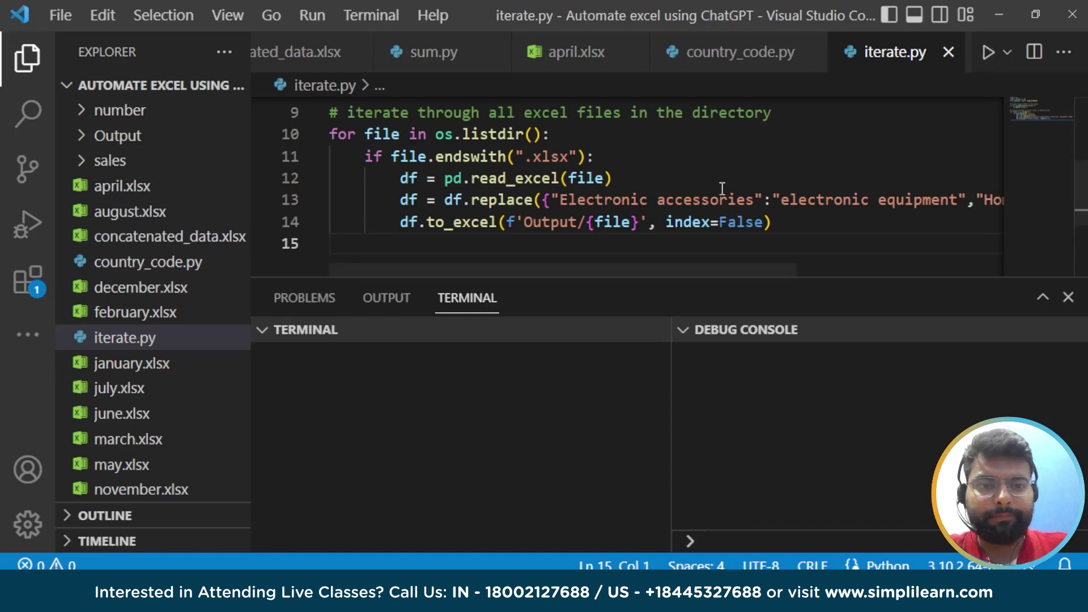
{"action": "key", "text": "ctrl+shift+grave"}
{"action": "type", "text": "p"}
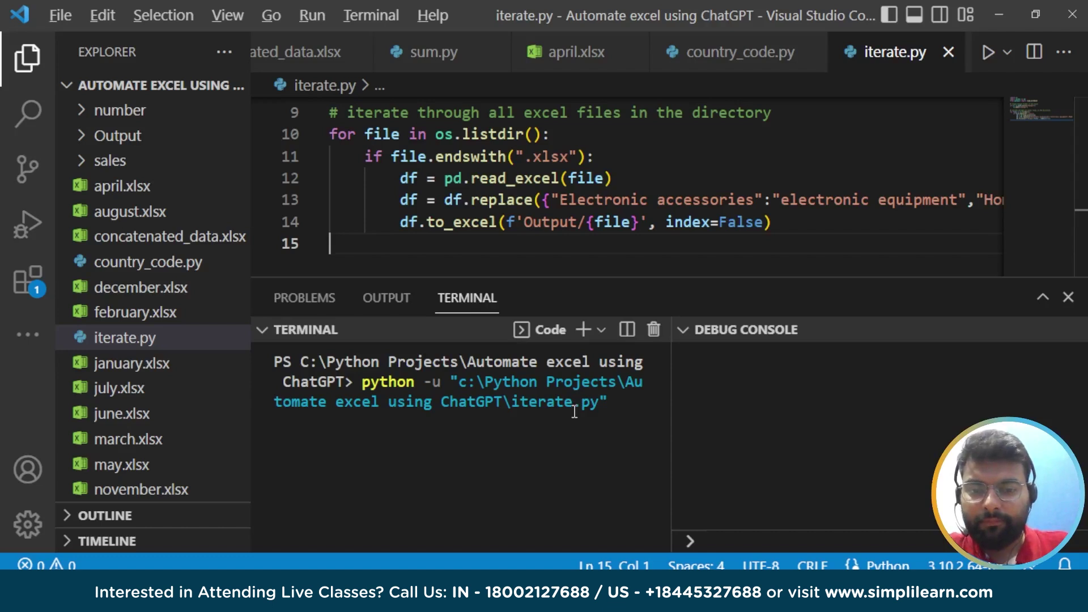
{"action": "key", "text": "alt+Tab"}
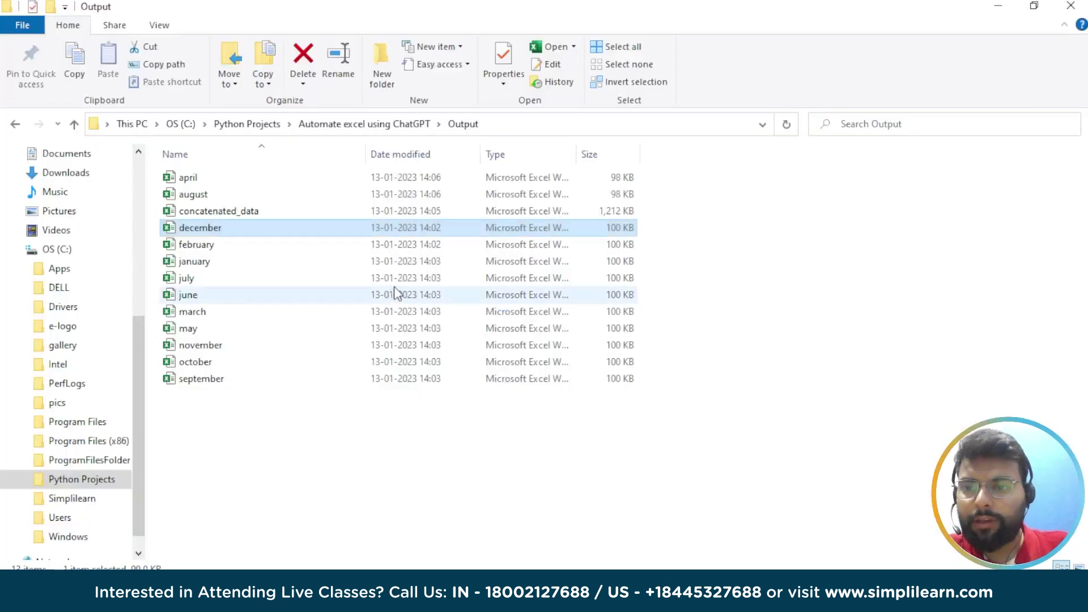
Open july from the Output folder in Excel to check it, then minimise it
{"action": "double_click", "coordinate": [394, 279]}
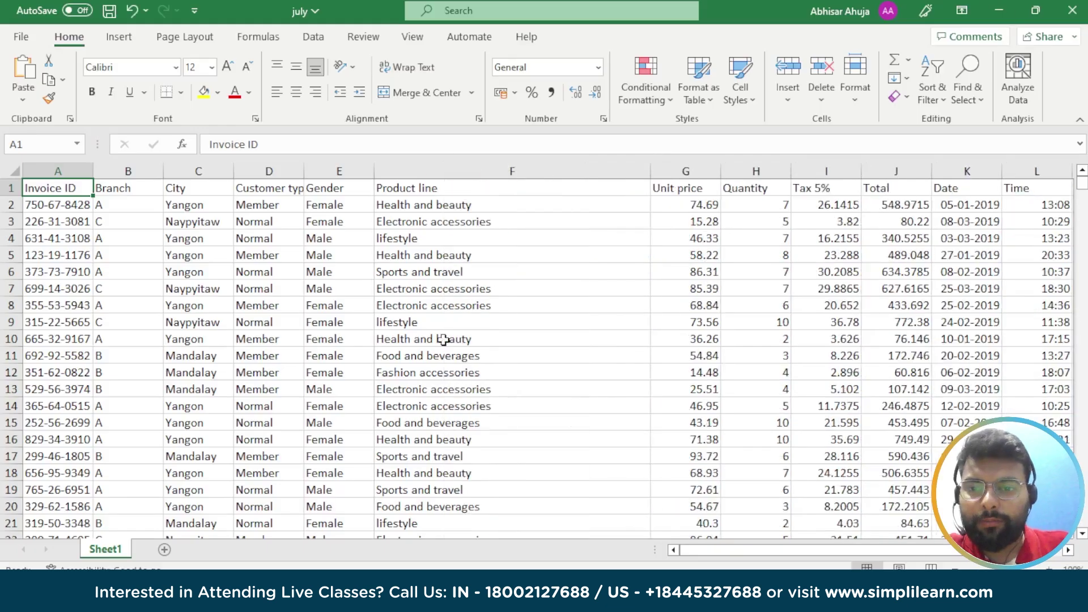
{"action": "left_click", "coordinate": [992, 12]}
{"action": "key", "text": "alt+Tab"}
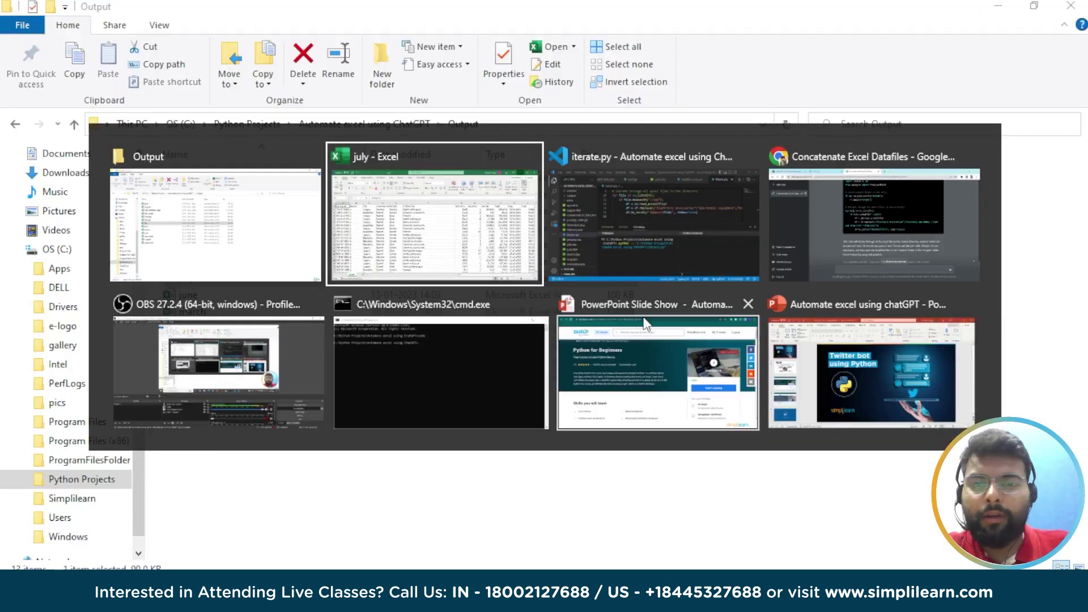
Scroll the ChatGPT conversation to the earlier prompt about replacing electronic accessories and Home and lifestyle
{"action": "key", "text": "alt+Tab"}
{"action": "key", "text": "alt+Tab"}
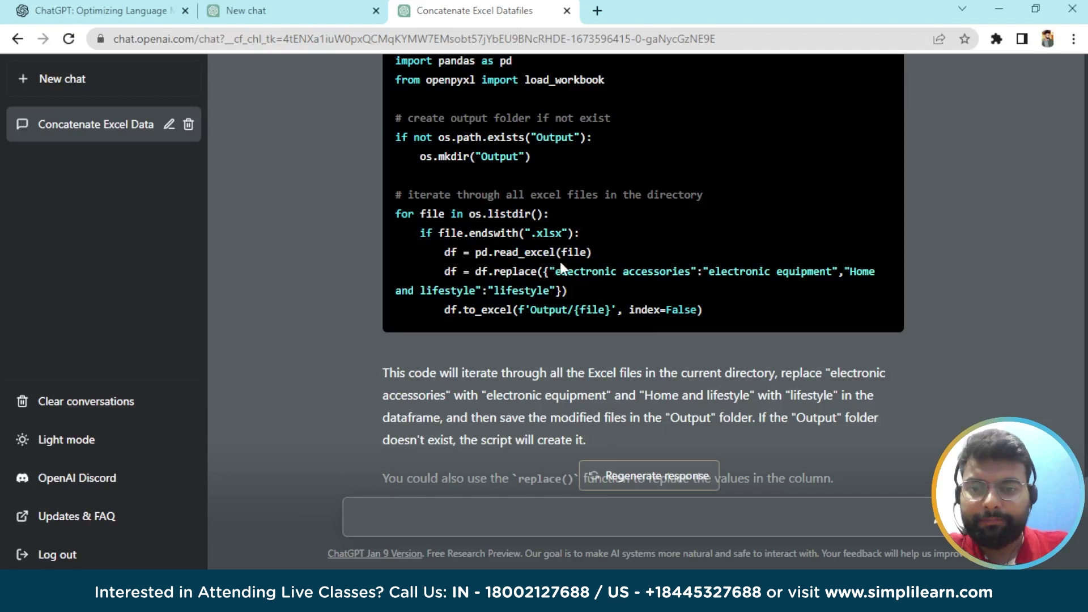
{"action": "scroll", "coordinate": [560, 261], "scroll_direction": "up", "scroll_amount": 3}
{"action": "scroll", "coordinate": [560, 261], "scroll_direction": "down", "scroll_amount": 9}
{"action": "scroll", "coordinate": [560, 261], "scroll_direction": "down", "scroll_amount": 4}
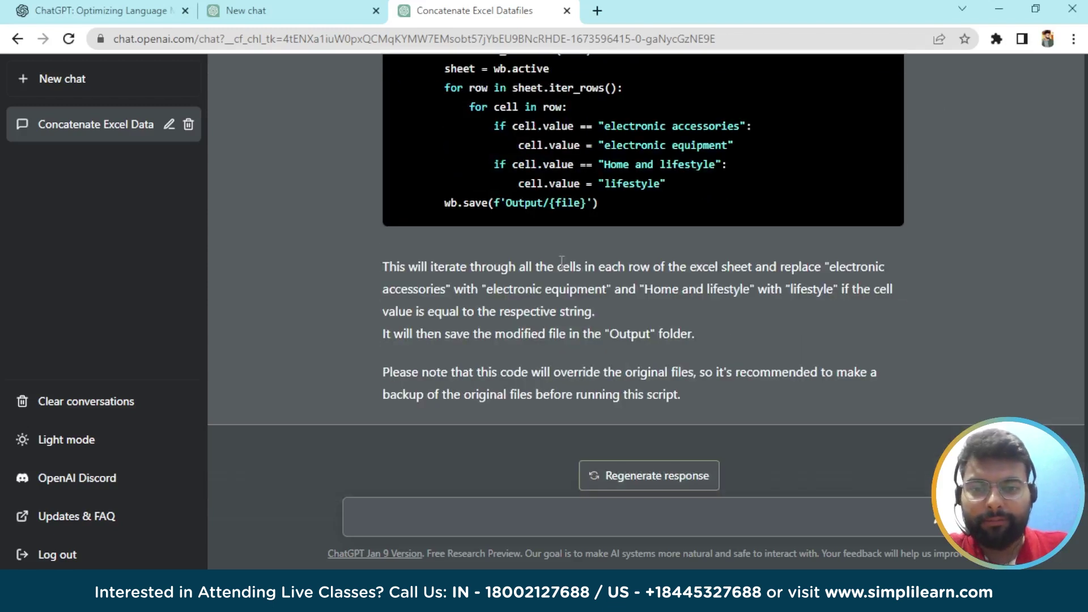
{"action": "scroll", "coordinate": [561, 261], "scroll_direction": "up", "scroll_amount": 10}
{"action": "scroll", "coordinate": [561, 261], "scroll_direction": "up", "scroll_amount": 5}
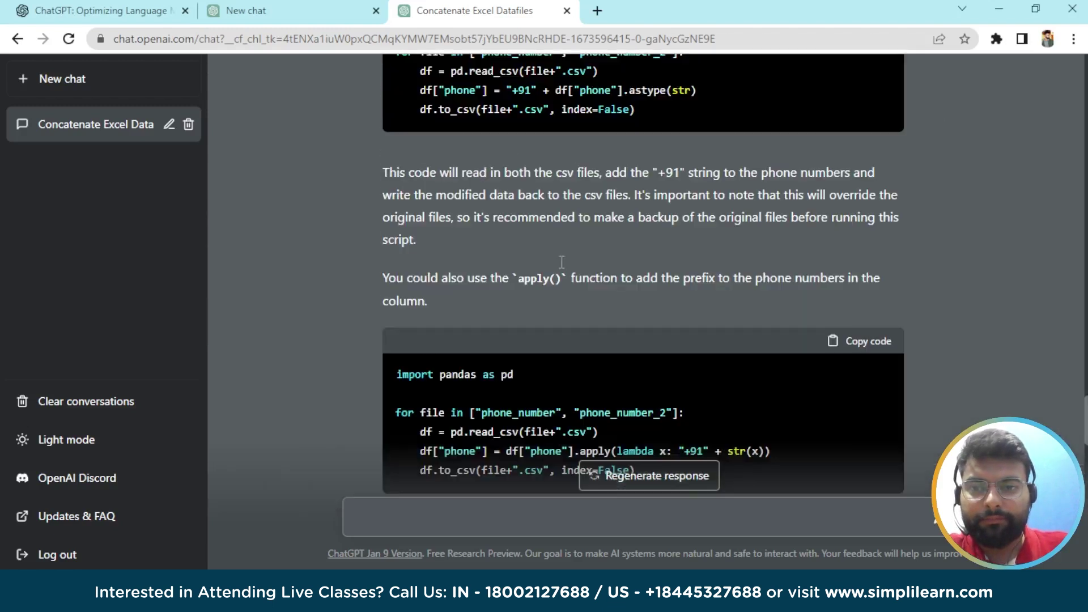
{"action": "scroll", "coordinate": [561, 264], "scroll_direction": "down", "scroll_amount": 5}
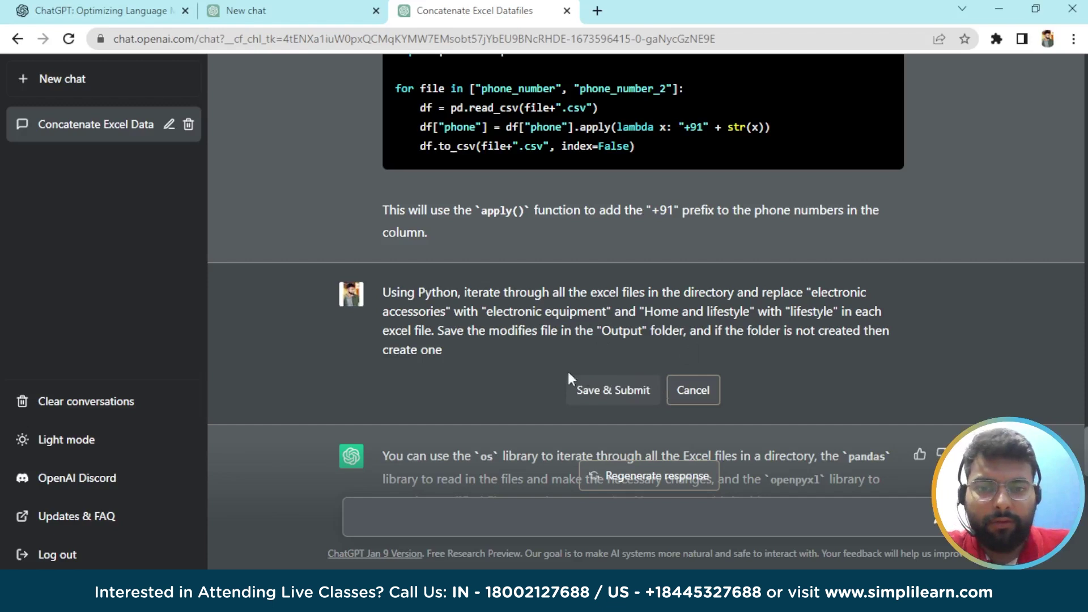
Paste the earlier prompt into the message box and capitalise 'Electronic accessories'
{"action": "left_click_drag", "start_coordinate": [442, 351], "coordinate": [368, 302]}
{"action": "key", "text": "ctrl+c"}
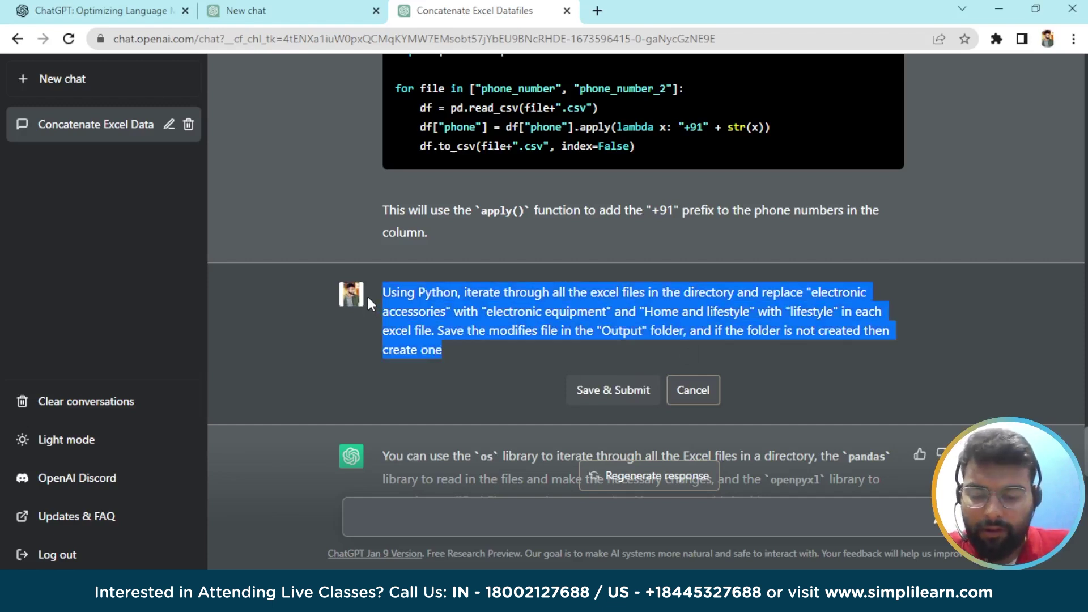
{"action": "left_click", "coordinate": [403, 527]}
{"action": "key", "text": "ctrl+v"}
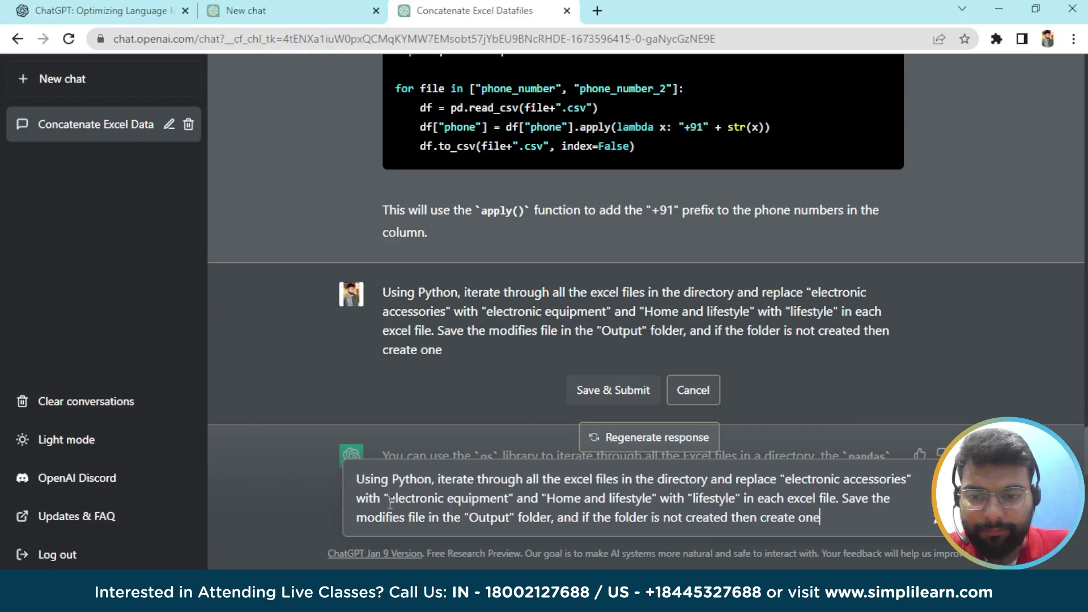
{"action": "key", "text": "BackSpace"}
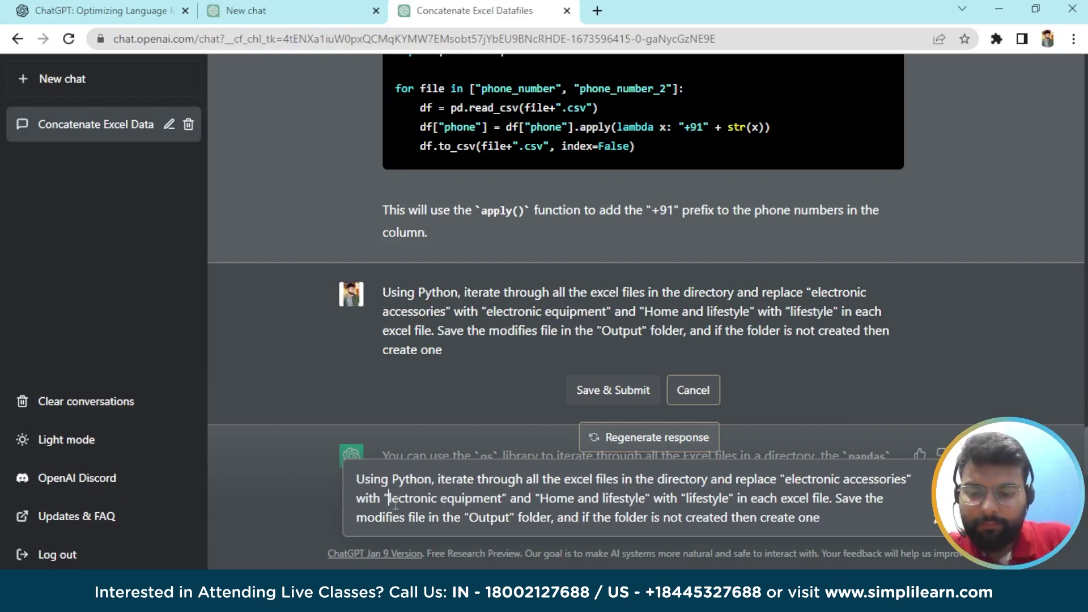
{"action": "type", "text": "E"}
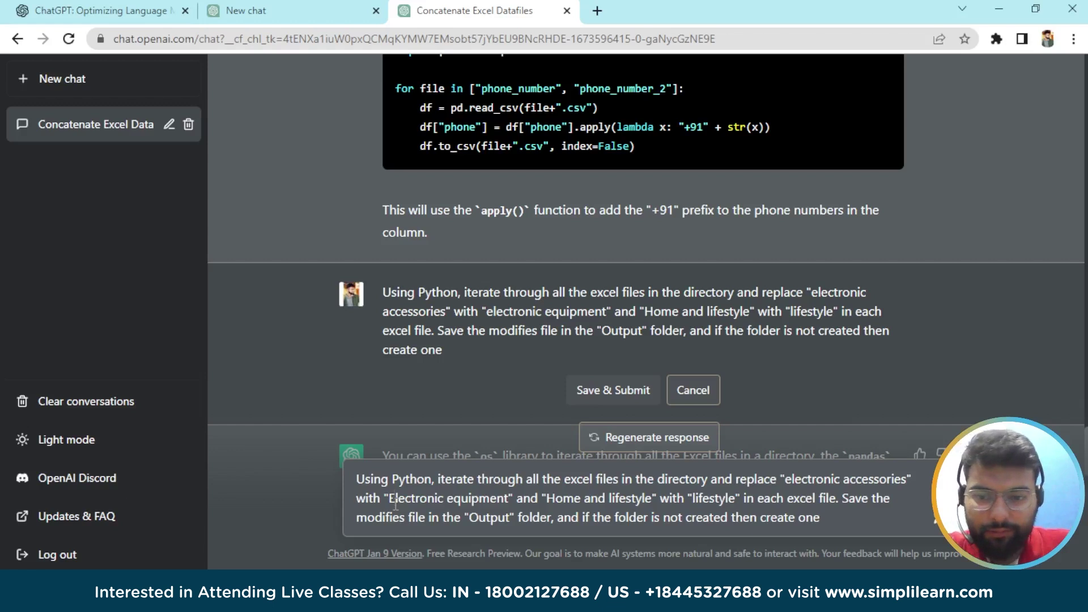
{"action": "key", "text": "BackSpace"}
{"action": "type", "text": "e"}
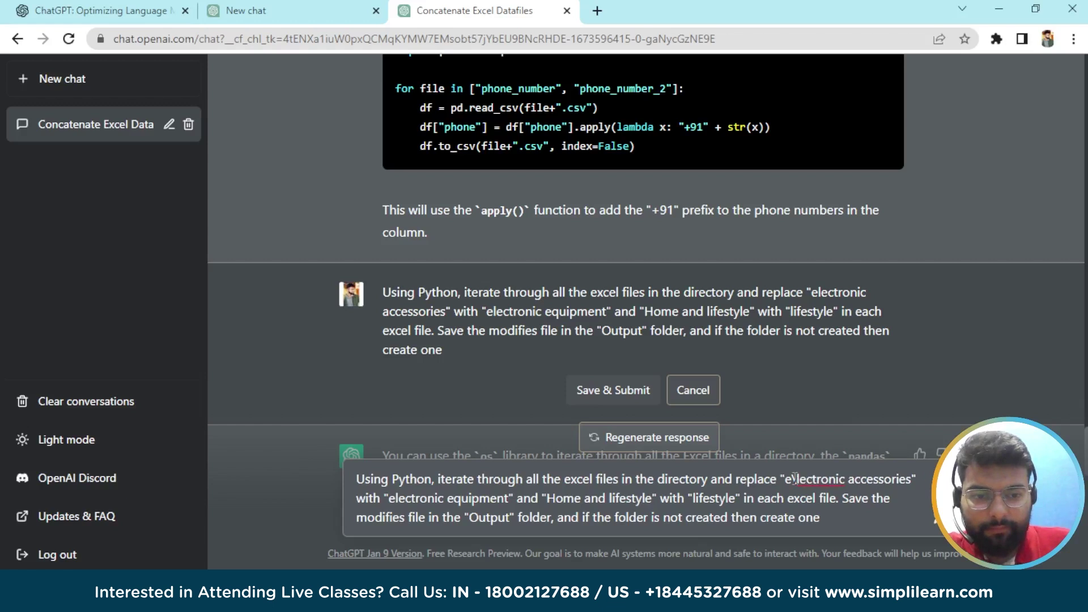
{"action": "key", "text": "BackSpace"}
{"action": "type", "text": "E"}
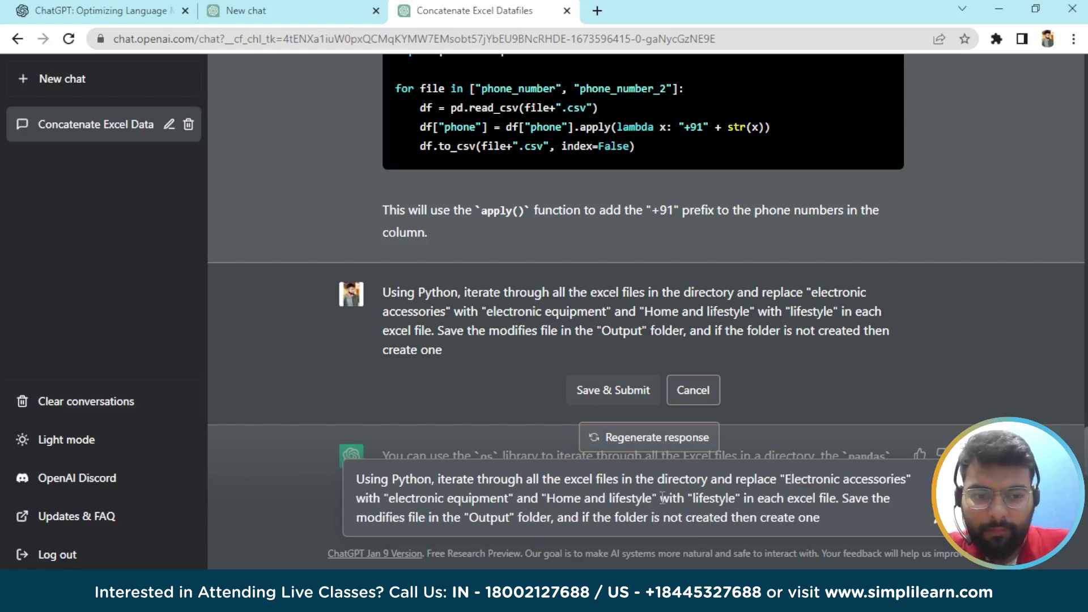
Correct 'modifies file' to 'modified file' and send the prompt
{"action": "left_click", "coordinate": [404, 517]}
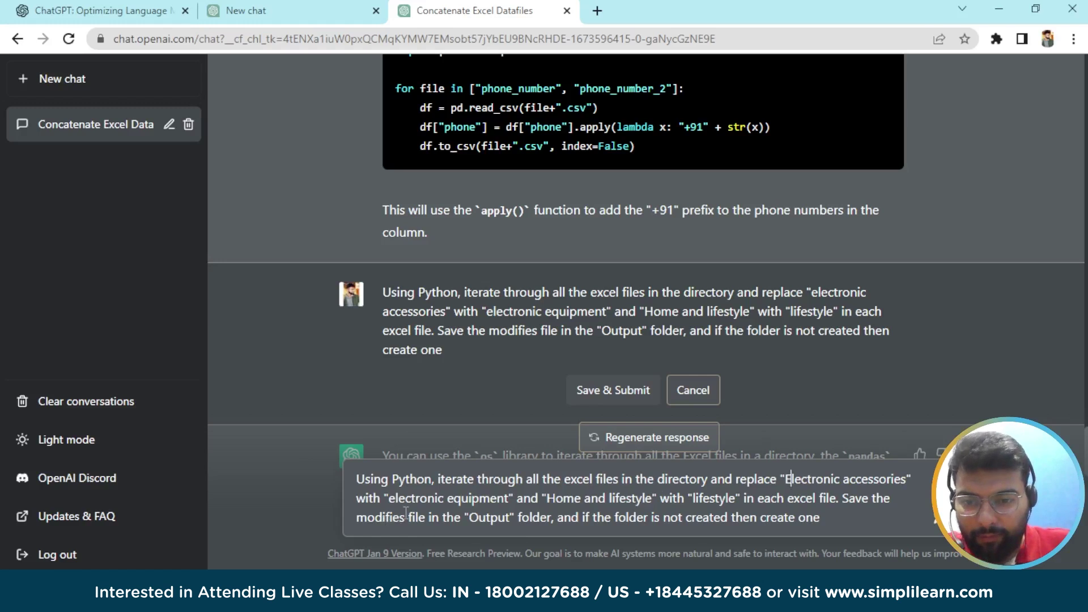
{"action": "key", "text": "BackSpace"}
{"action": "type", "text": "d"}
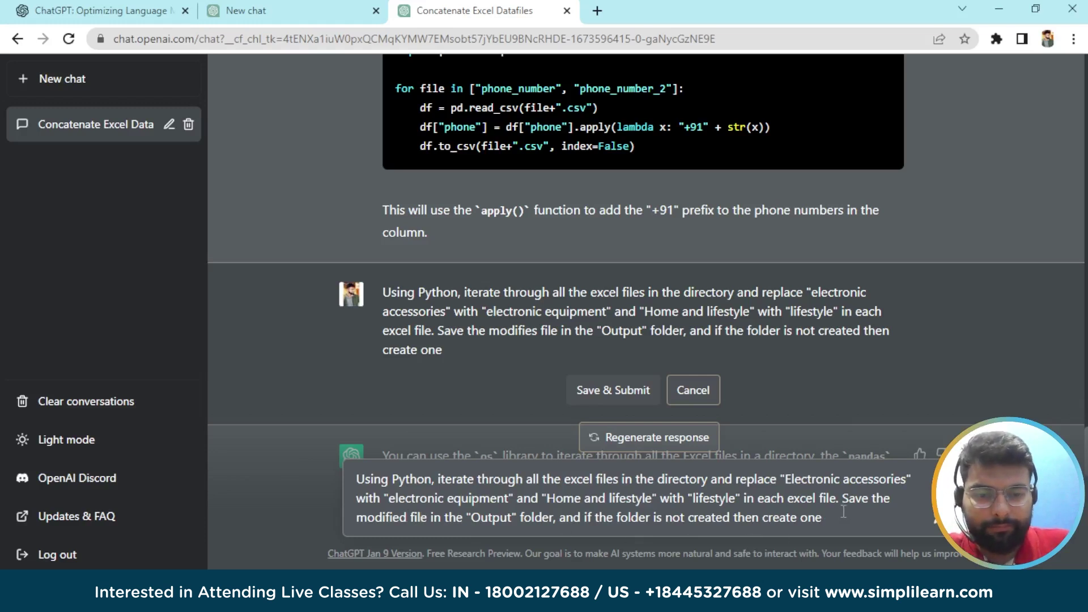
{"action": "key", "text": "Return"}
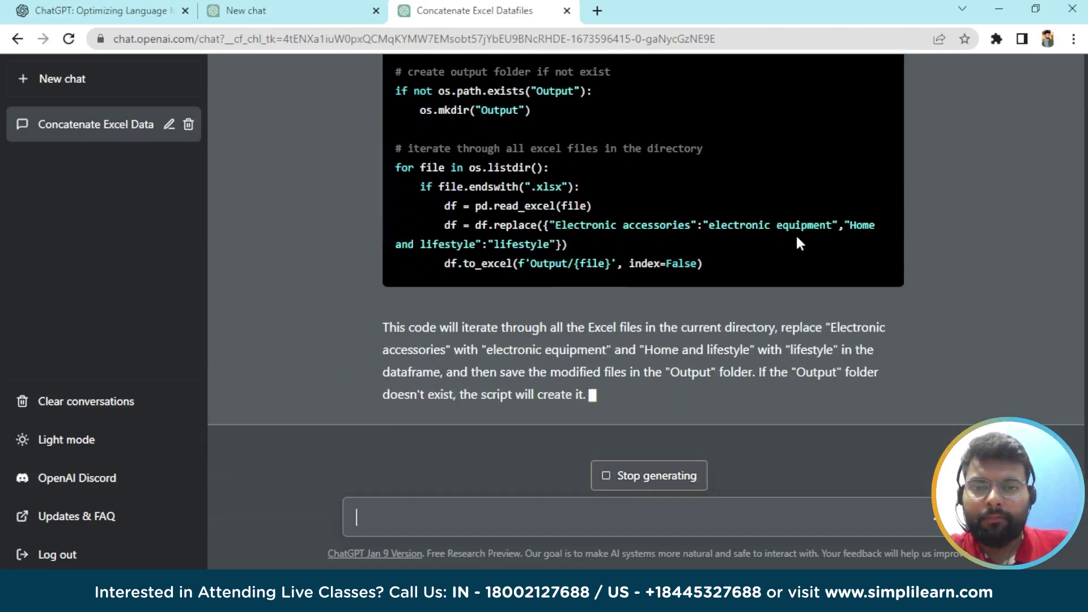
Copy the new pandas code that replaces 'Electronic accessories' and saves files to Output
{"action": "scroll", "coordinate": [793, 239], "scroll_direction": "up", "scroll_amount": 3}
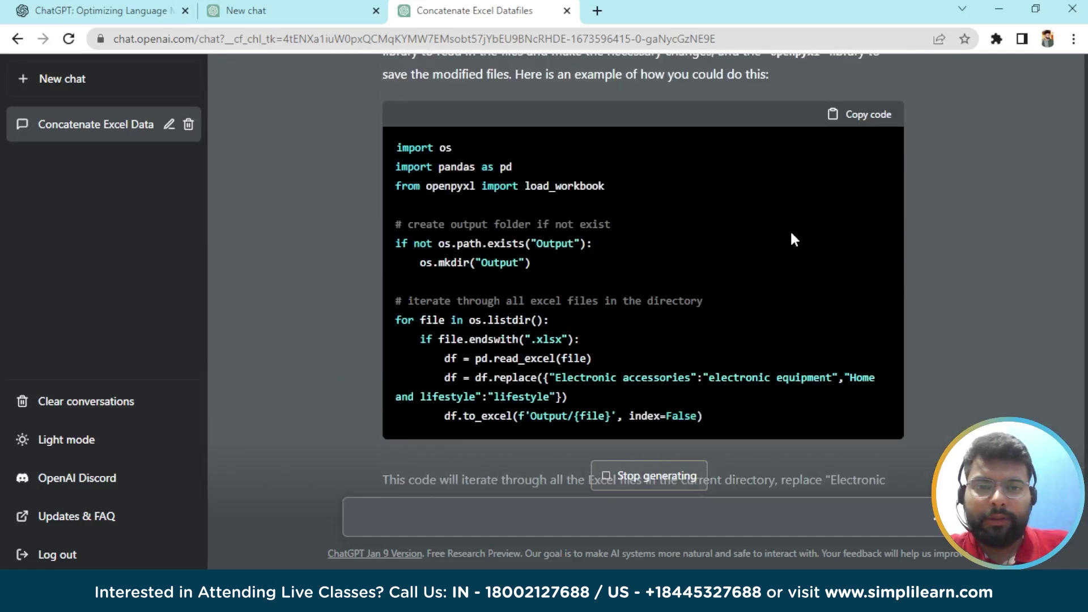
{"action": "left_click", "coordinate": [852, 127]}
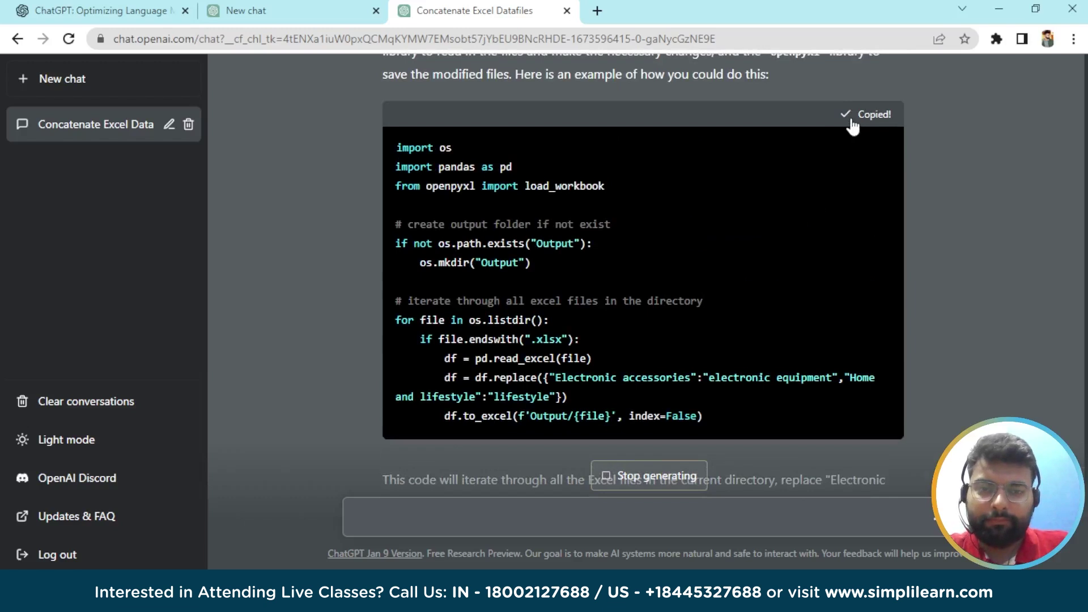
{"action": "key", "text": "alt+Tab"}
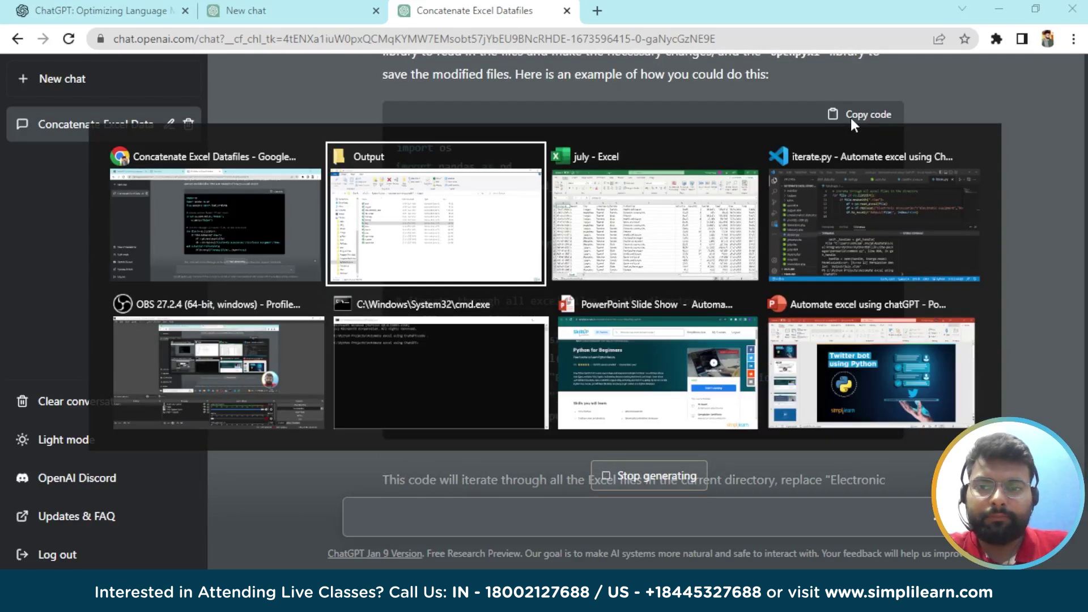
{"action": "key", "text": "Tab"}
{"action": "key", "text": "Tab"}
Replace all of iterate.py's old code with the newly copied ChatGPT code
{"action": "left_click", "coordinate": [708, 184]}
{"action": "key", "text": "ctrl+a"}
{"action": "key", "text": "BackSpace"}
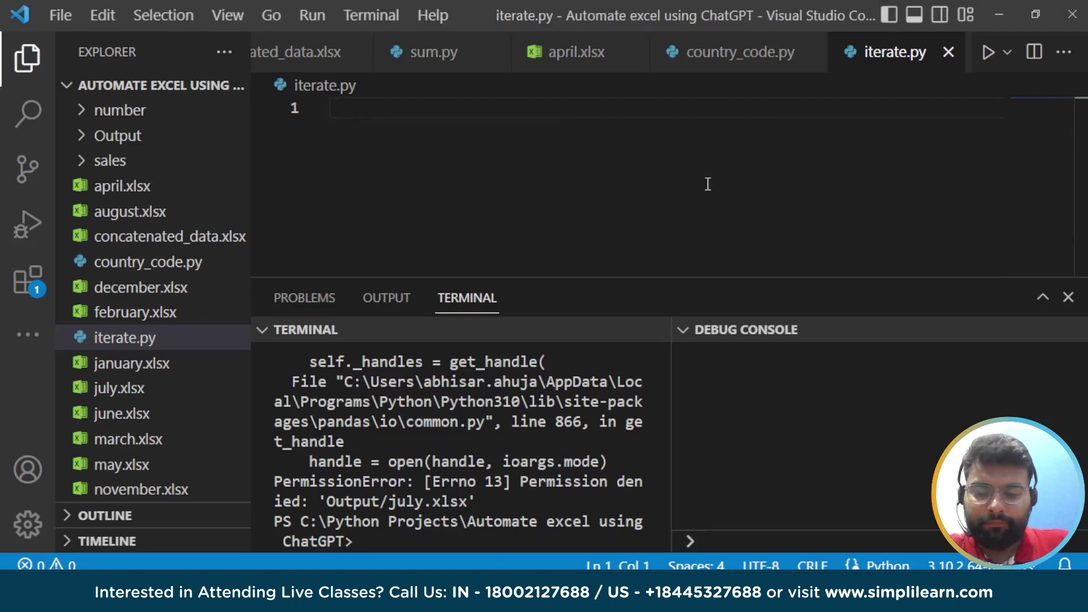
{"action": "key", "text": "ctrl+v"}
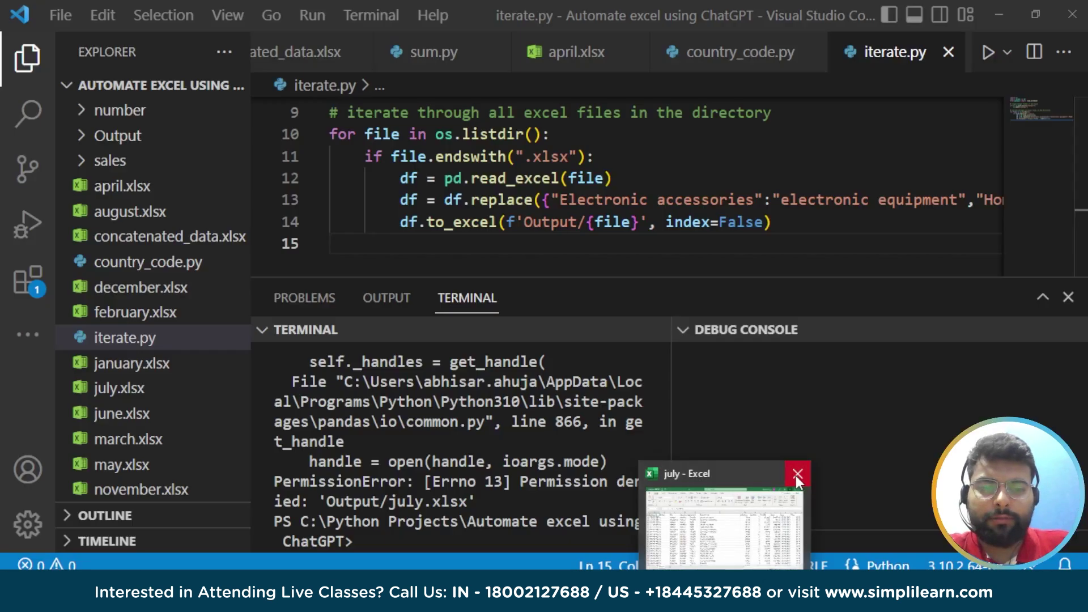
Close the july workbook without saving and run iterate.py
{"action": "left_click", "coordinate": [795, 475]}
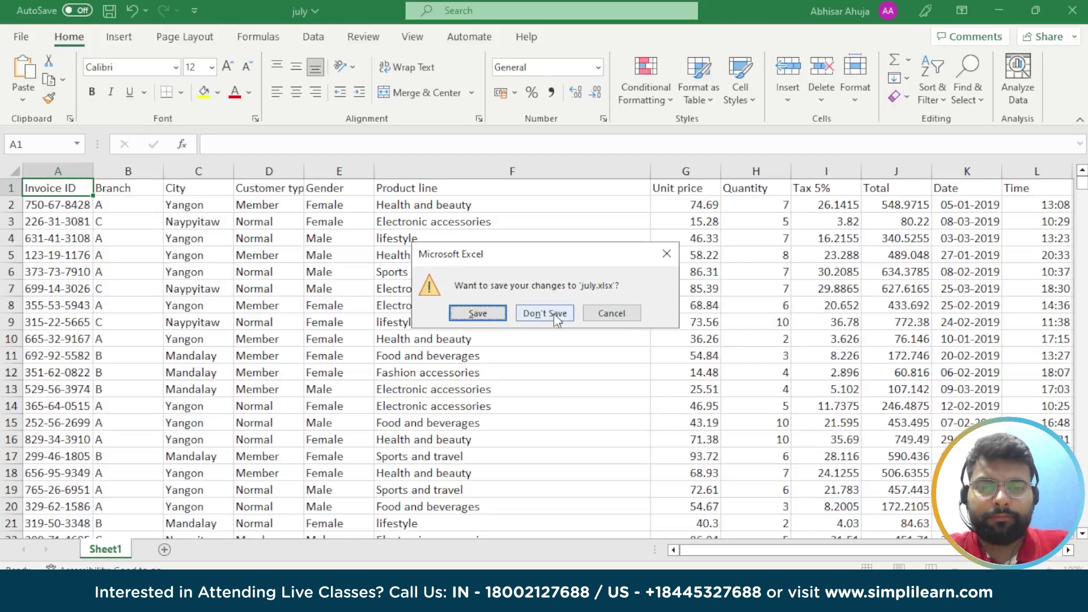
{"action": "left_click", "coordinate": [553, 313]}
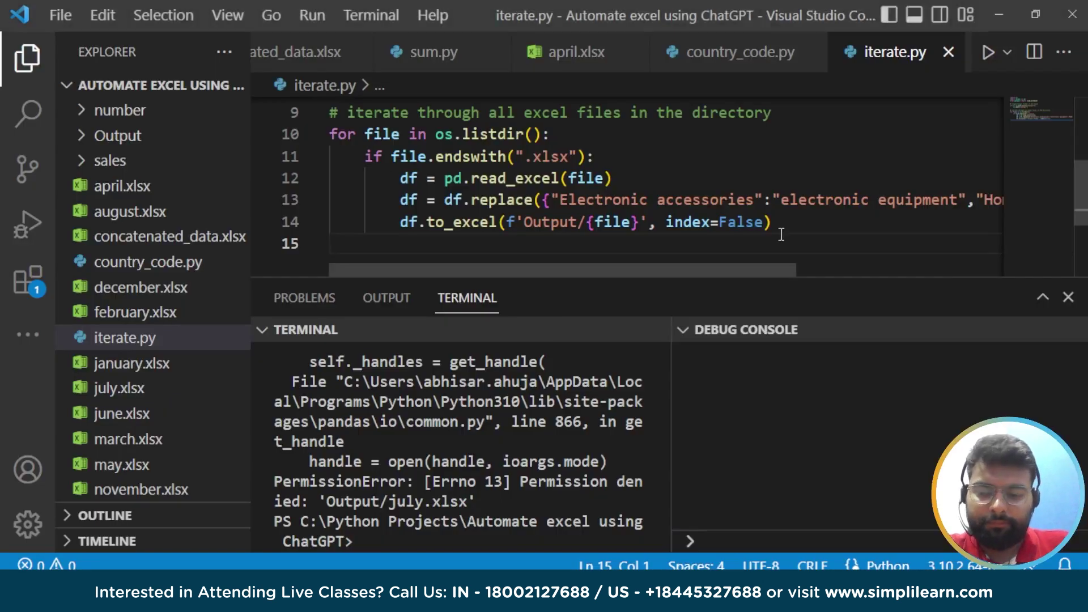
{"action": "left_click", "coordinate": [989, 53]}
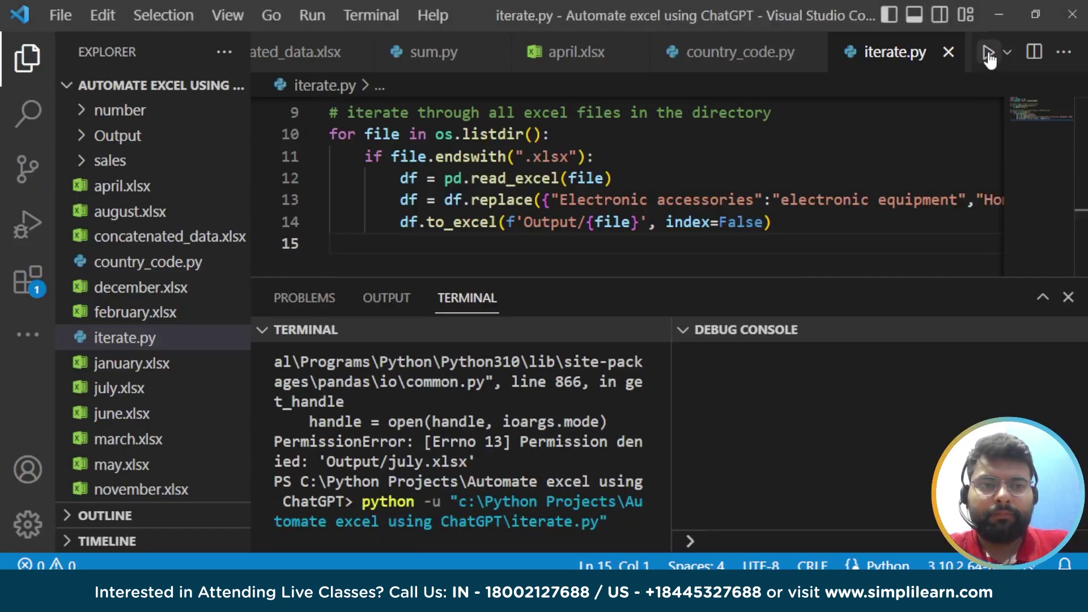
{"action": "key", "text": "alt+Tab"}
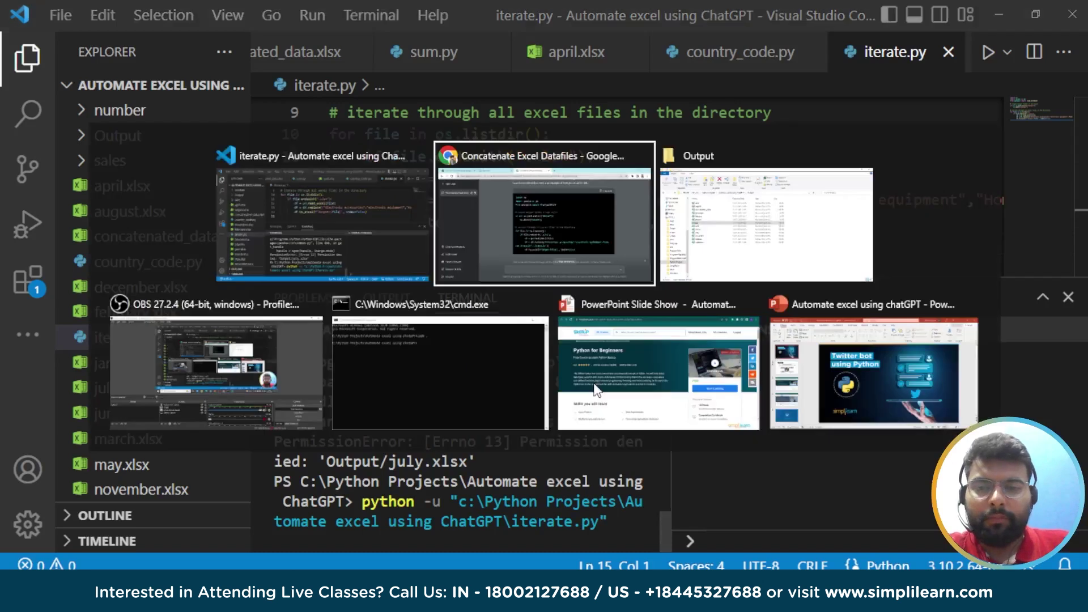
Open the december output file and autofit column F to confirm 'electronic equipment' entries
{"action": "key", "text": "Tab"}
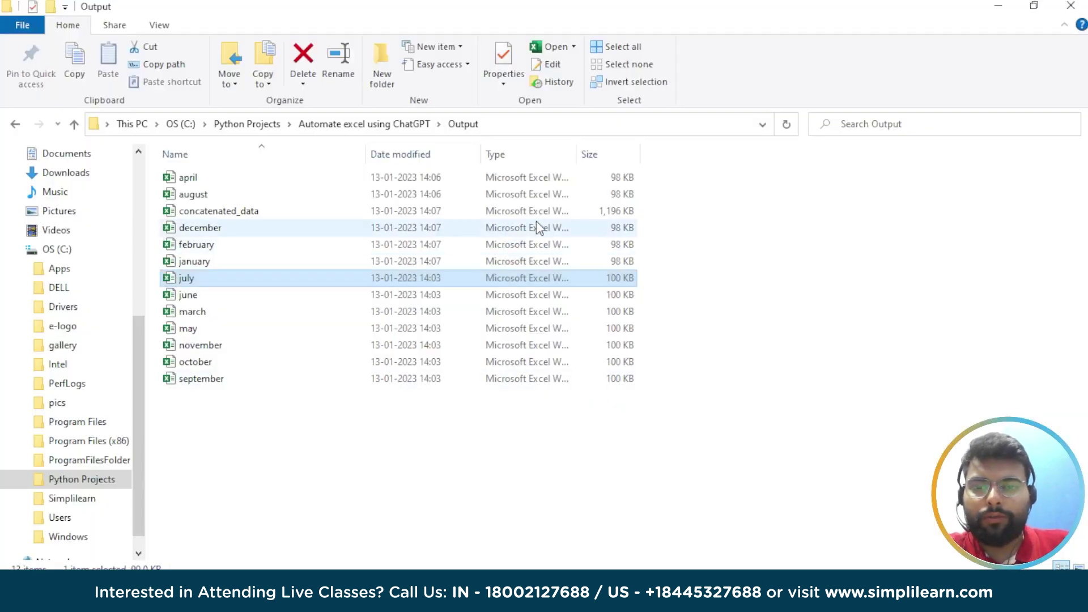
{"action": "left_click", "coordinate": [537, 227]}
{"action": "double_click", "coordinate": [537, 227]}
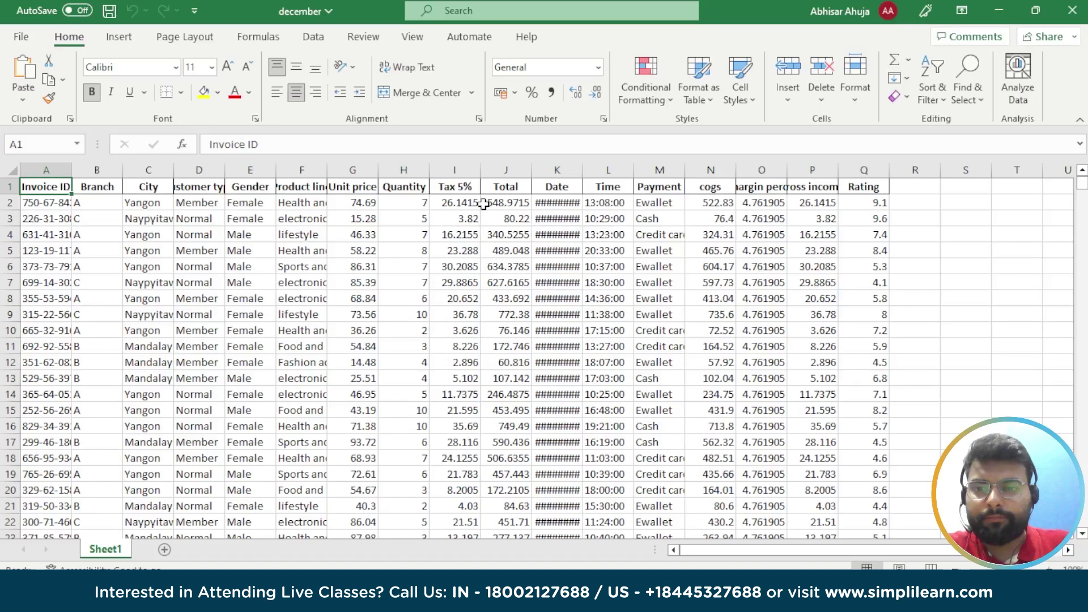
{"action": "double_click", "coordinate": [328, 172]}
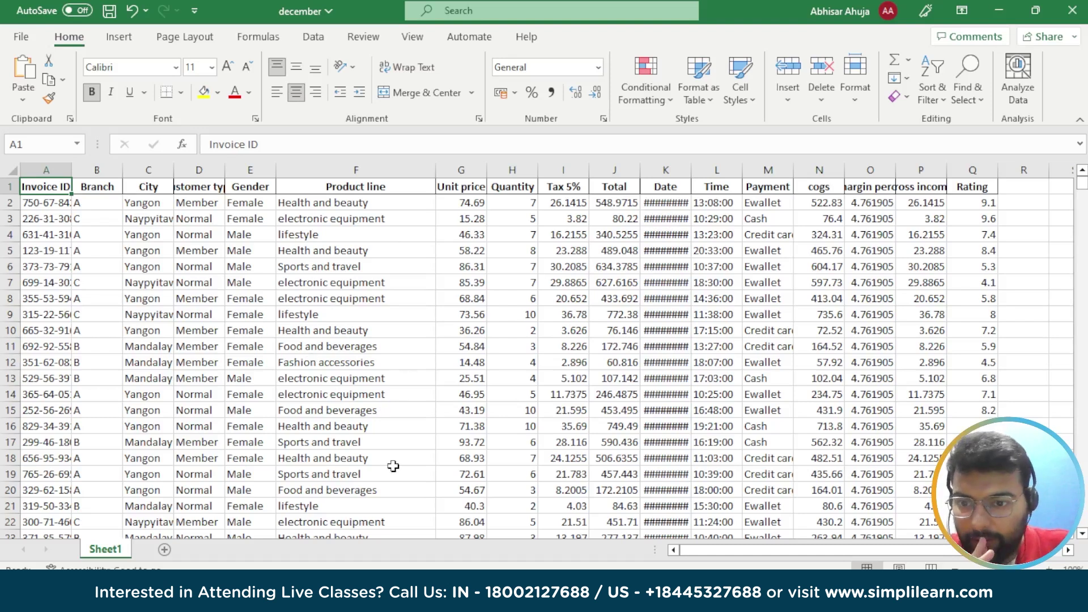
{"action": "key", "text": "alt+Tab"}
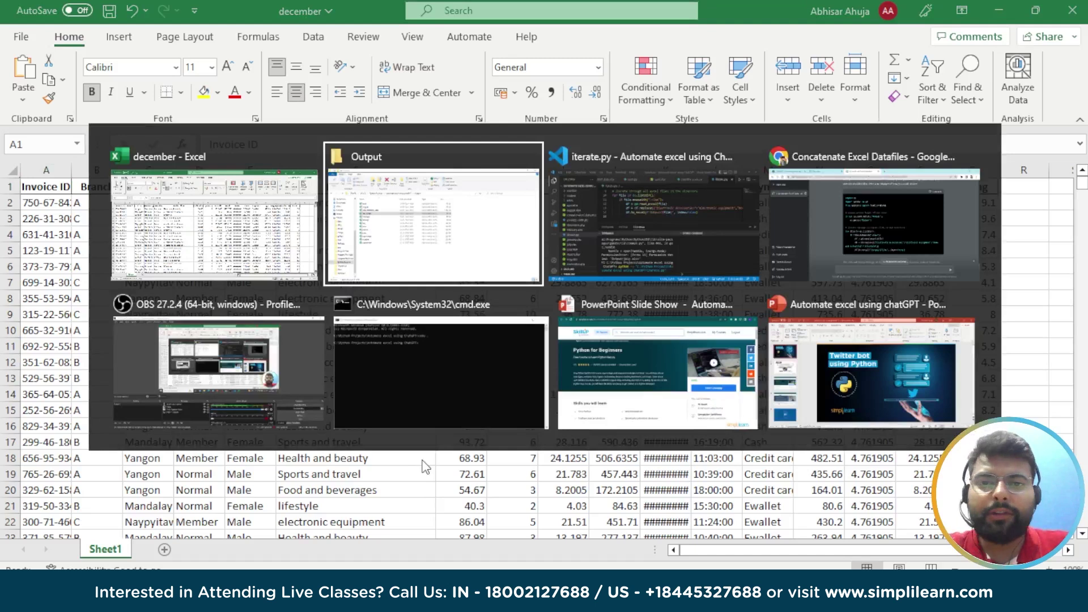
{"action": "key", "text": "alt+Tab"}
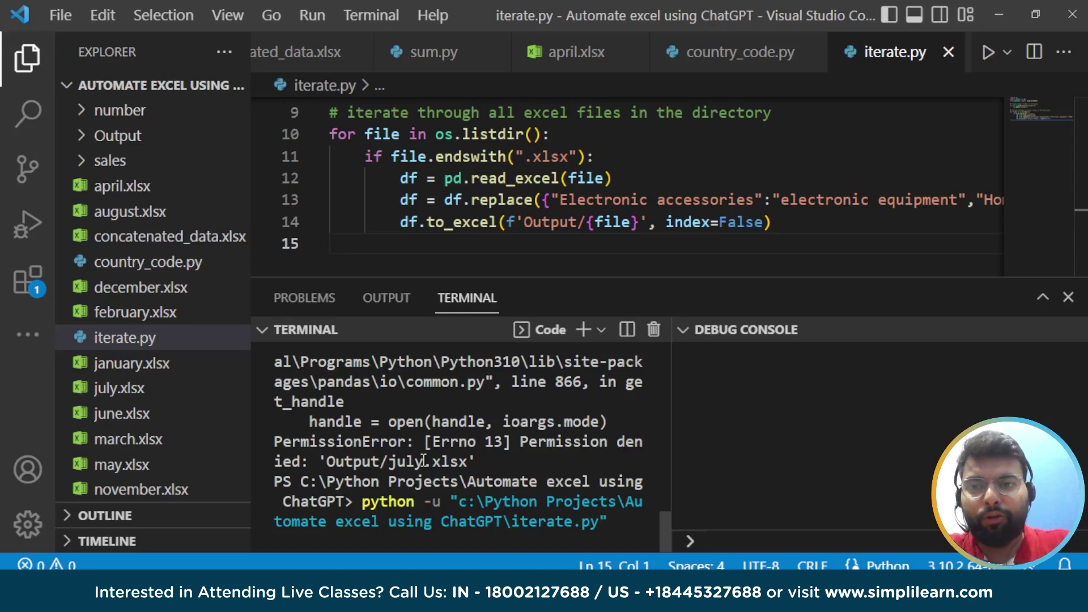
Clear the PermissionError from the terminal and switch to the Output folder window
{"action": "key", "text": "ctrl+l"}
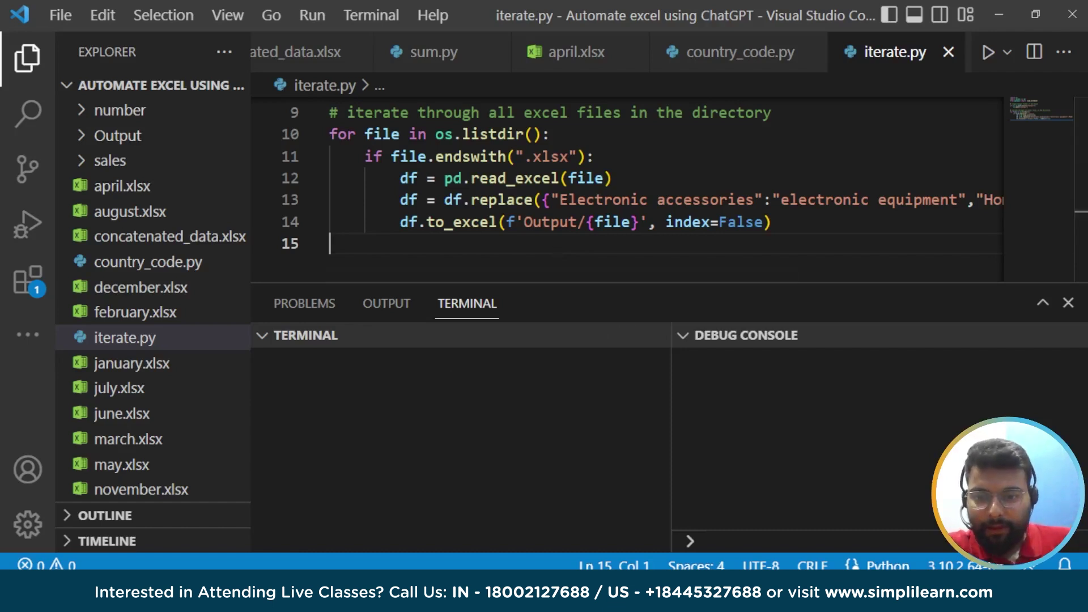
{"action": "left_click", "coordinate": [418, 565]}
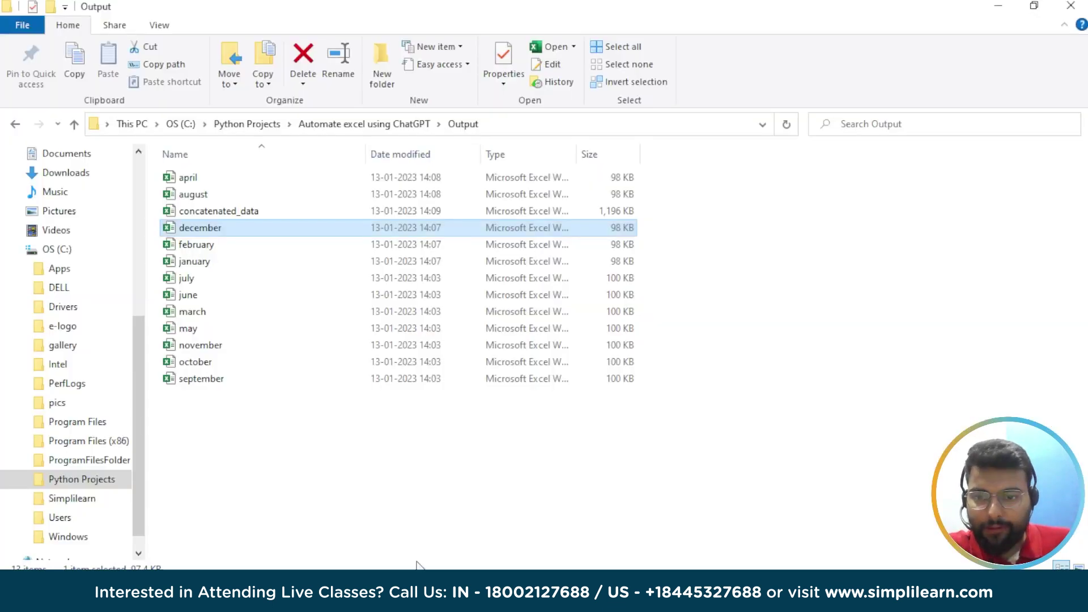
Check and close the january workbook, then open july.xlsx from the parent project folder
{"action": "left_click", "coordinate": [298, 266]}
{"action": "double_click", "coordinate": [300, 265]}
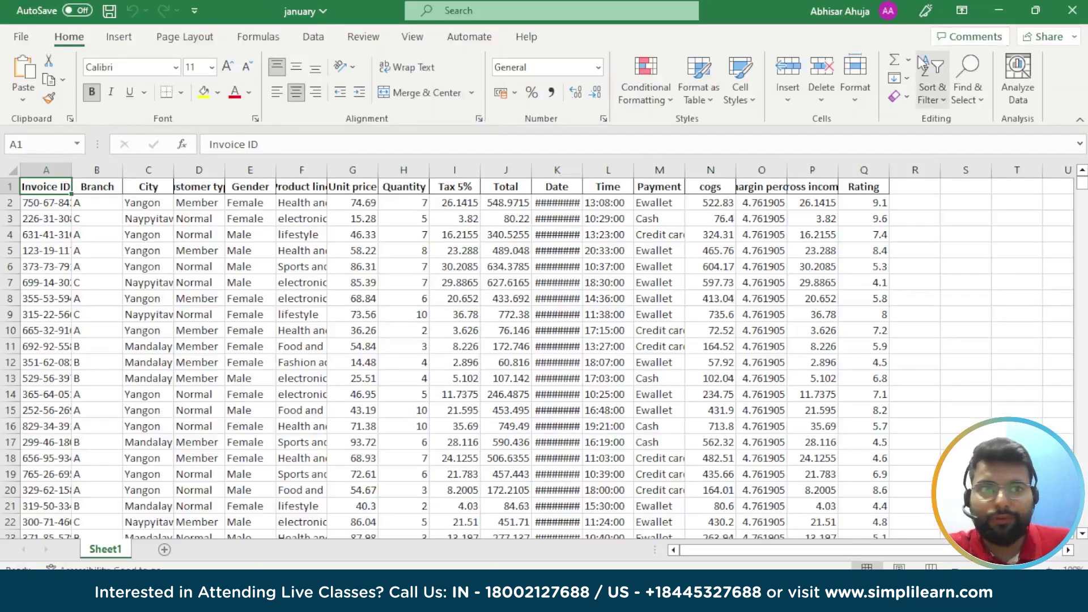
{"action": "left_click", "coordinate": [1073, 8]}
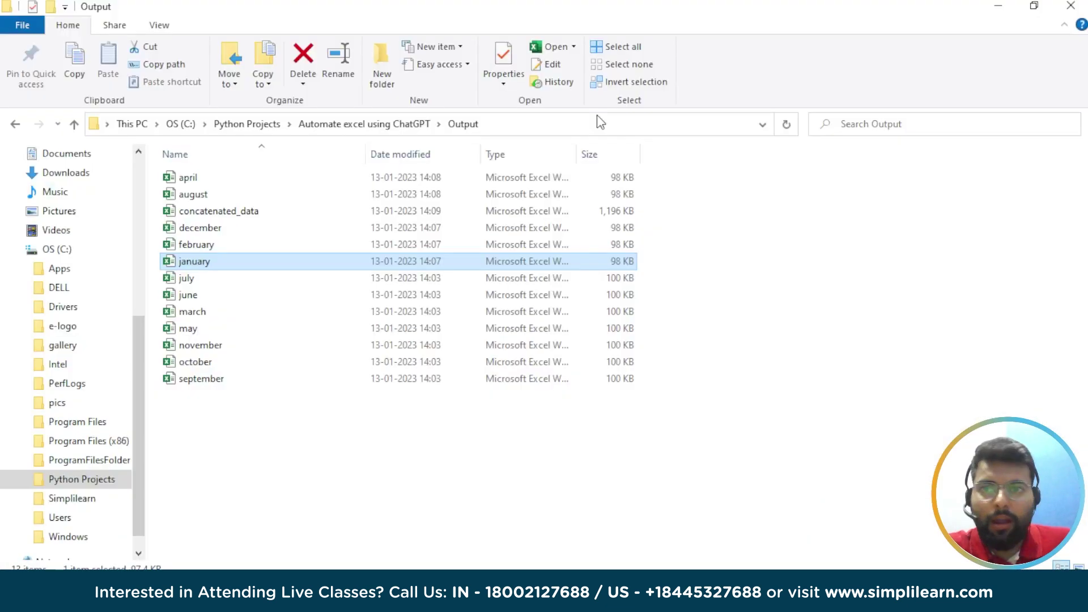
{"action": "left_click", "coordinate": [17, 125]}
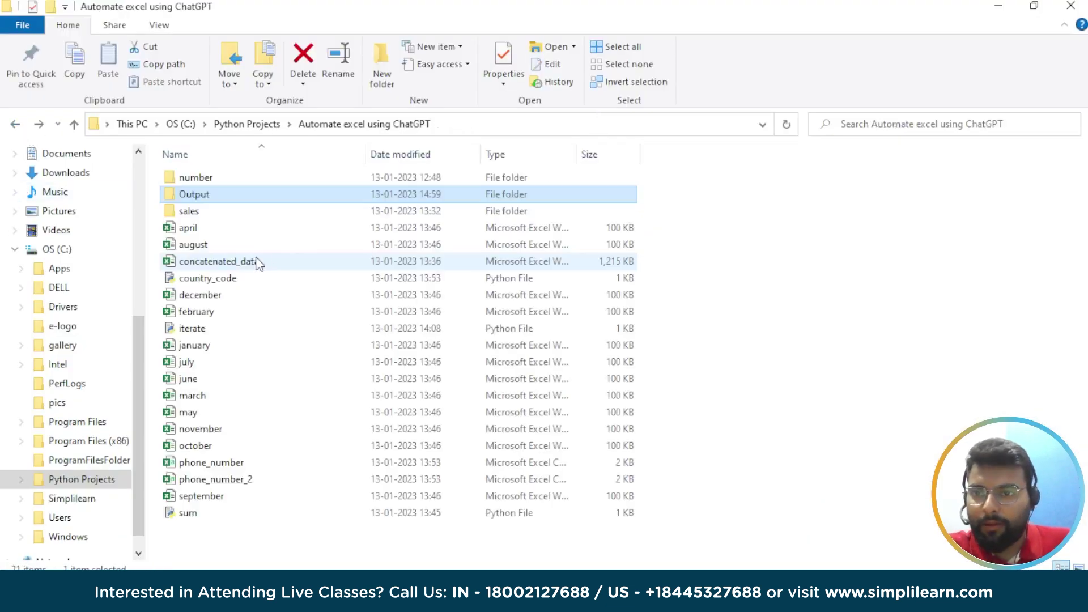
{"action": "double_click", "coordinate": [308, 363]}
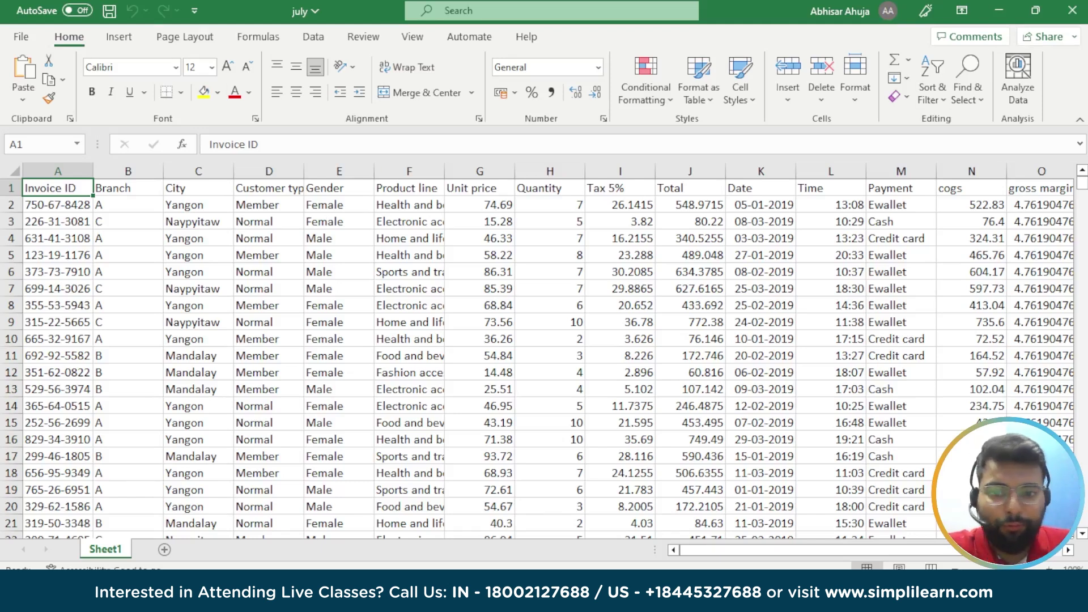
Scroll the july sheet horizontally so column C, with City and Gender, comes first
{"action": "left_click_drag", "start_coordinate": [725, 550], "coordinate": [770, 550]}
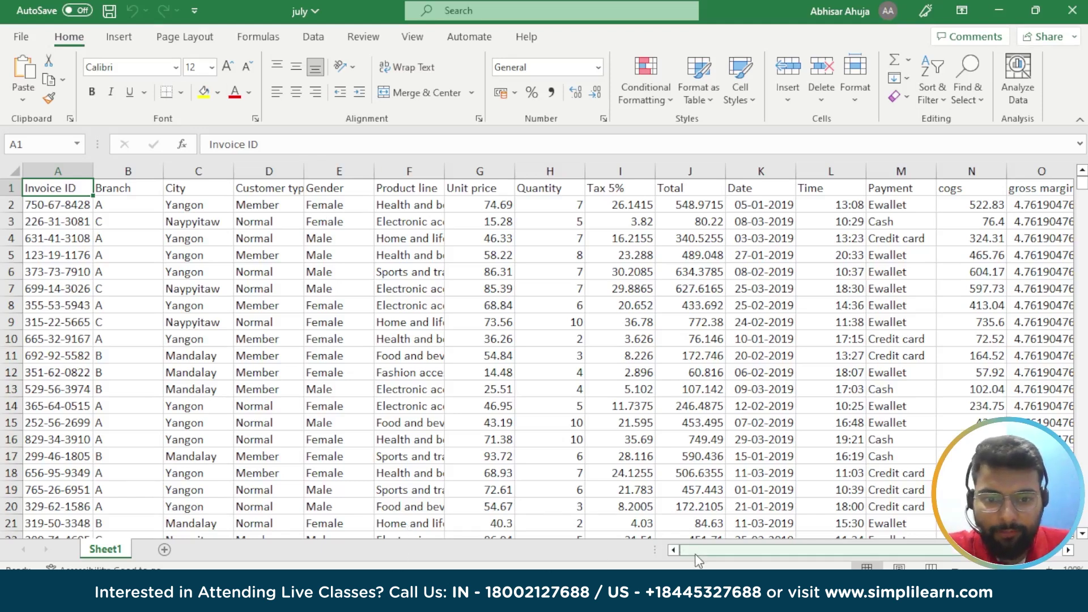
{"action": "left_click_drag", "start_coordinate": [838, 541], "coordinate": [839, 542]}
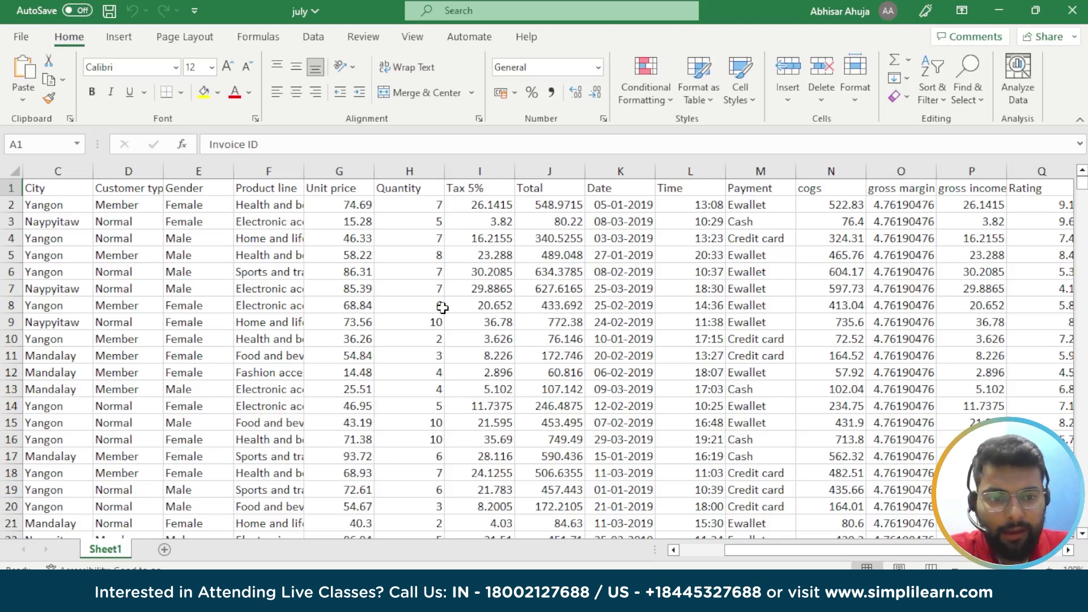
Scroll the ChatGPT reply to its openpyxl code and backup warning, then focus the message box
{"action": "key", "text": "alt+Tab"}
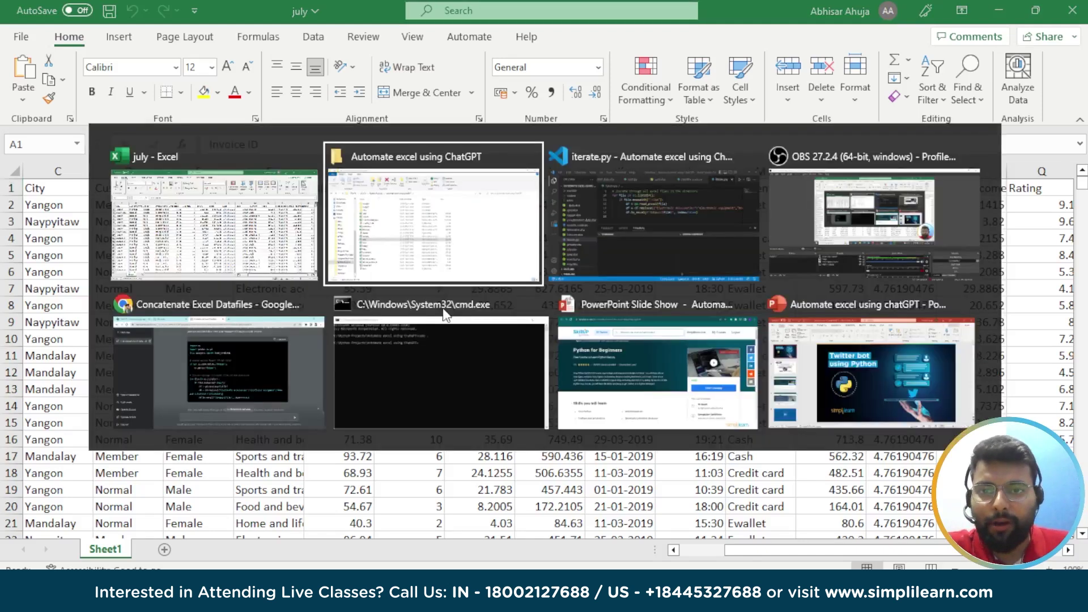
{"action": "left_click", "coordinate": [287, 384]}
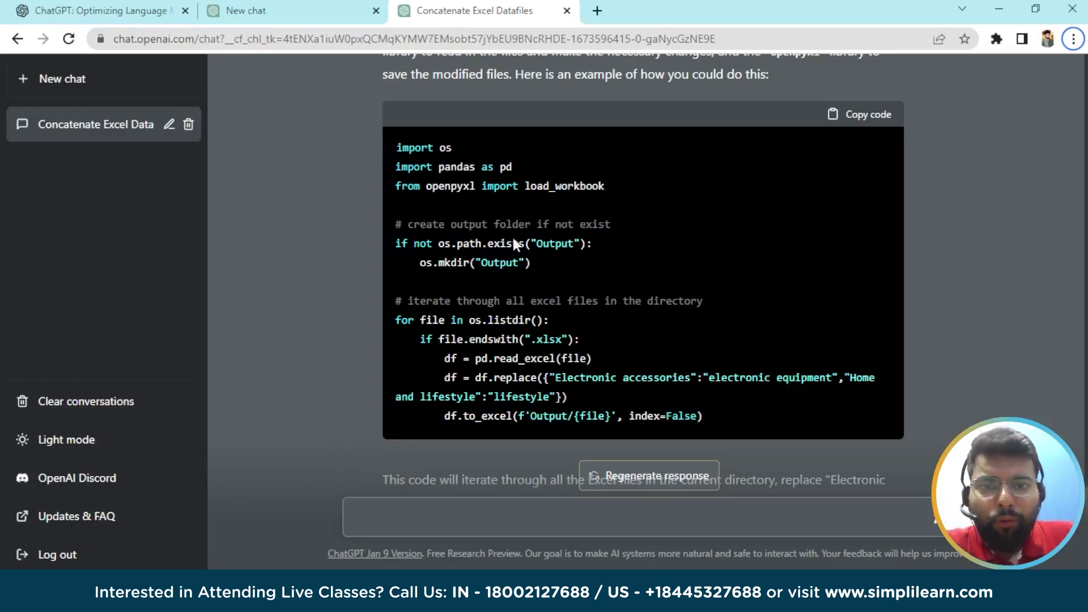
{"action": "scroll", "coordinate": [450, 247], "scroll_direction": "down", "scroll_amount": 2}
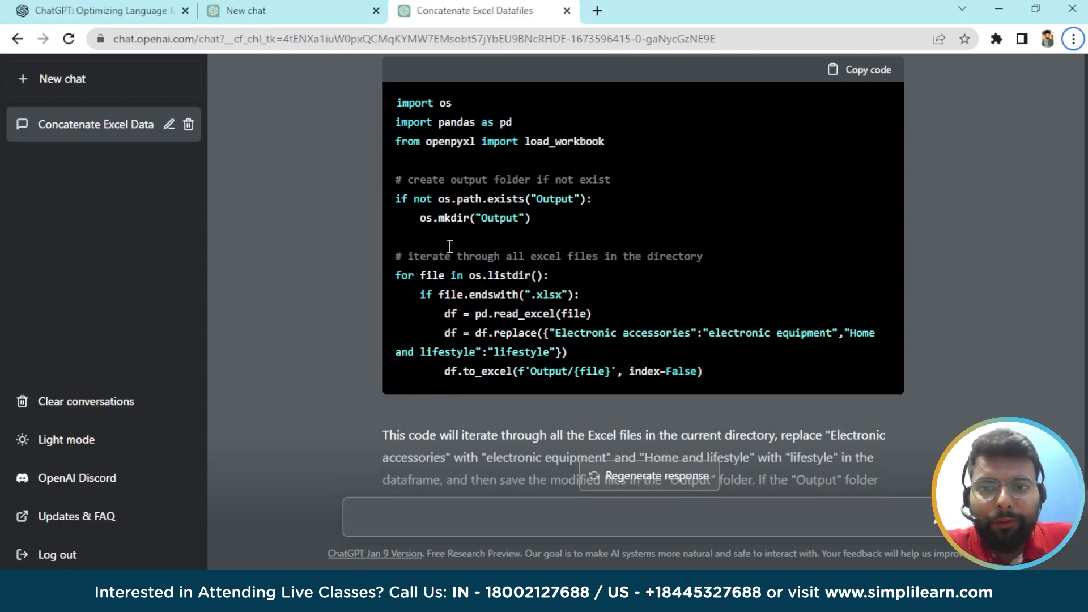
{"action": "scroll", "coordinate": [450, 247], "scroll_direction": "down", "scroll_amount": 6}
{"action": "scroll", "coordinate": [450, 246], "scroll_direction": "down", "scroll_amount": 2}
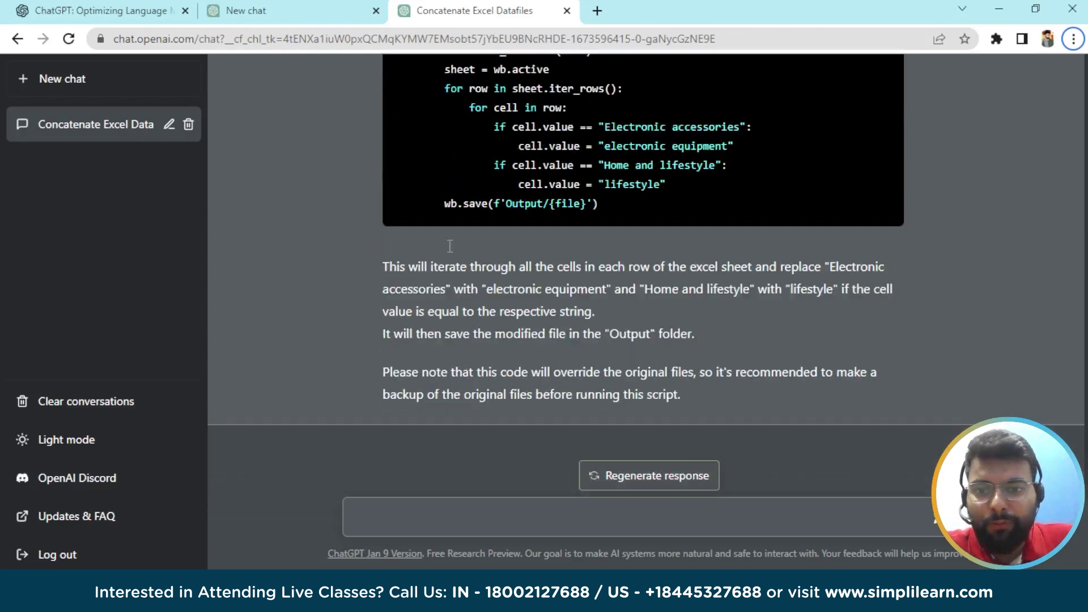
{"action": "left_click", "coordinate": [435, 511]}
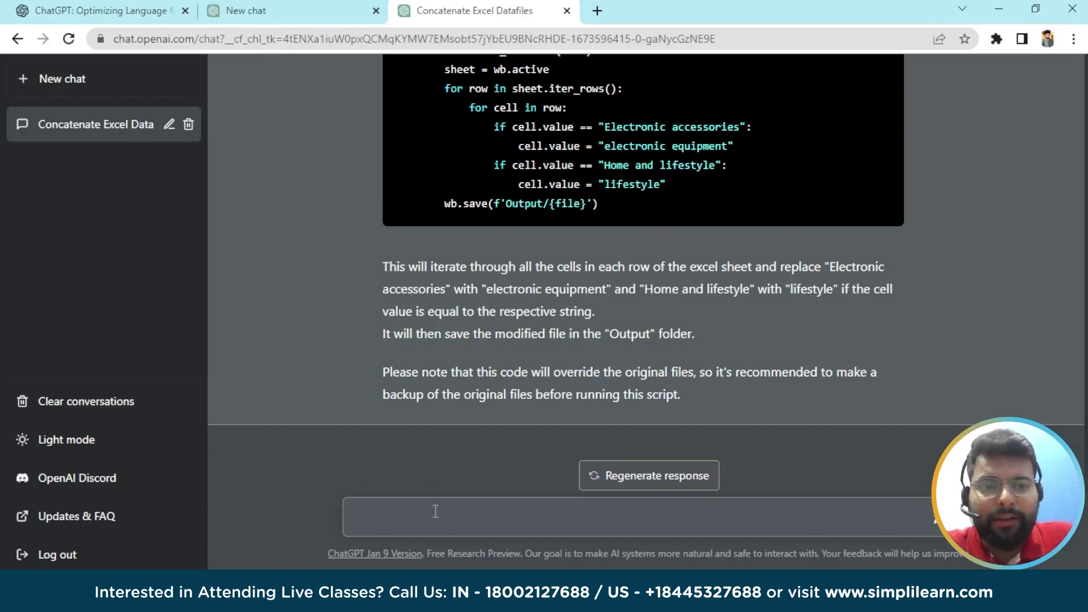
Type 'Using Python and pandas, filter the "concatenated_data.xlsx excel file for gender female by the unique', checking names in Excel and Explorer
{"action": "type", "text": "Us"}
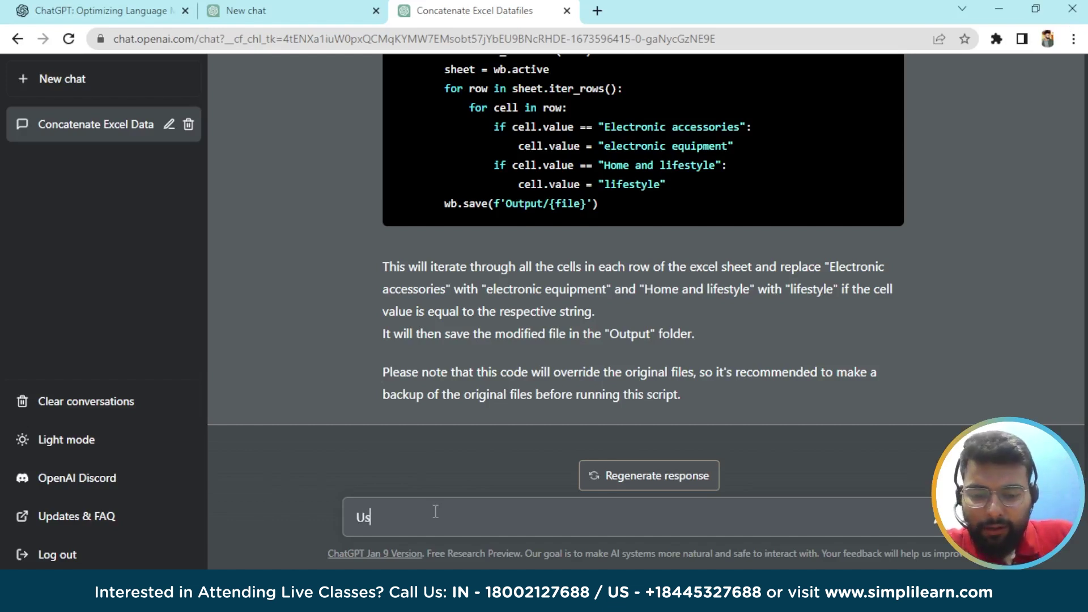
{"action": "type", "text": "ing "}
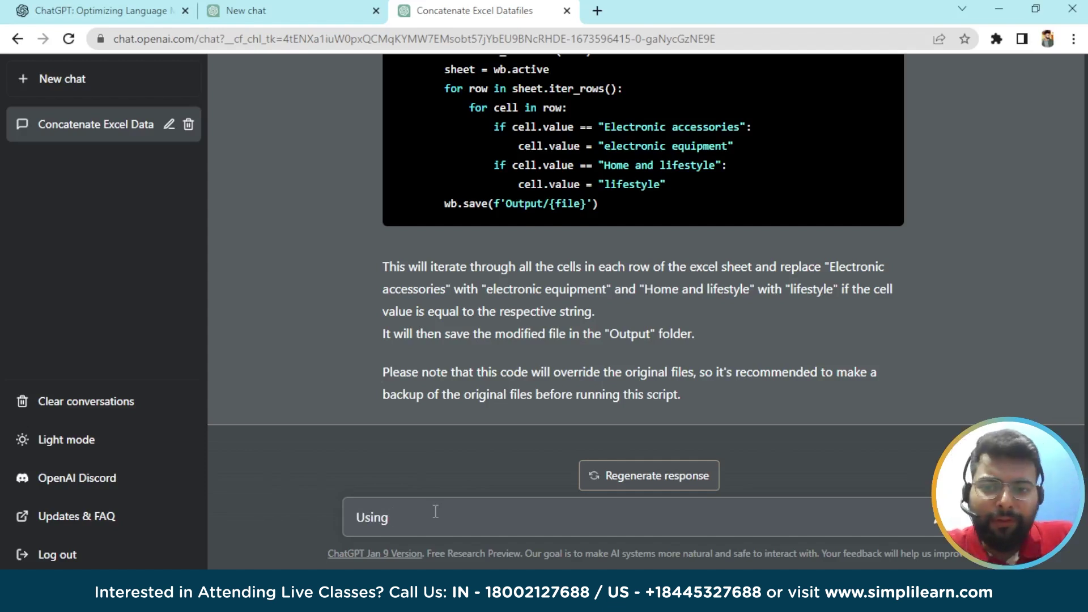
{"action": "type", "text": "Pytho"}
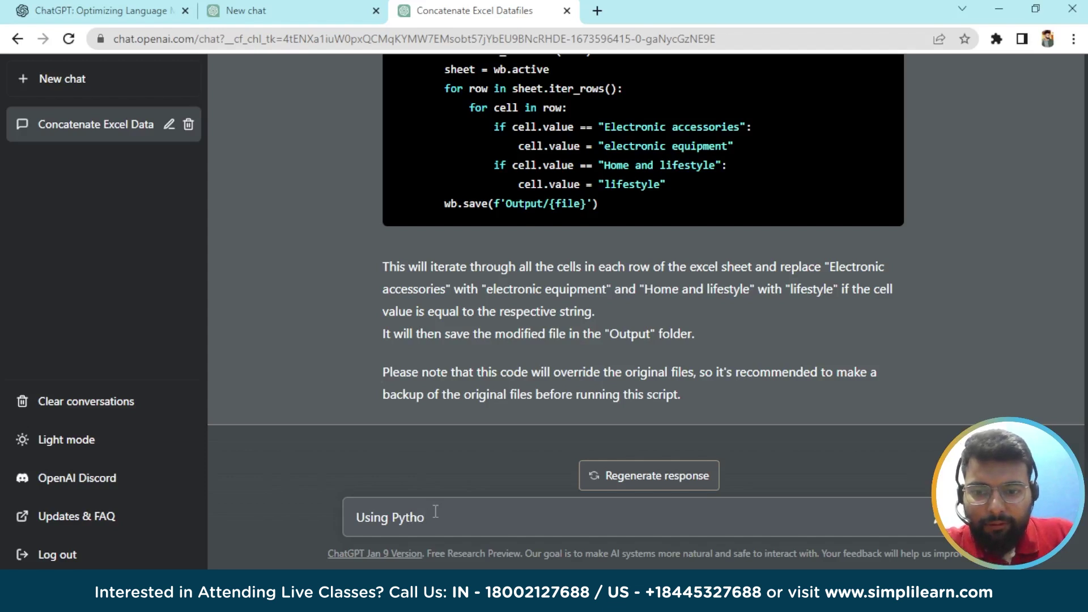
{"action": "type", "text": "n and pandas"}
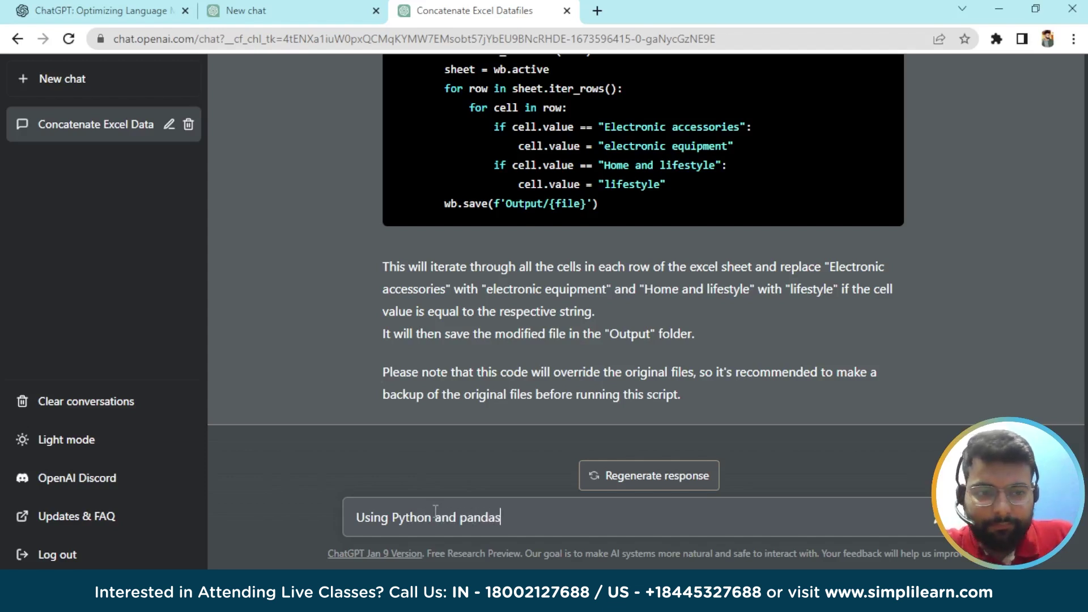
{"action": "type", "text": ", fil"}
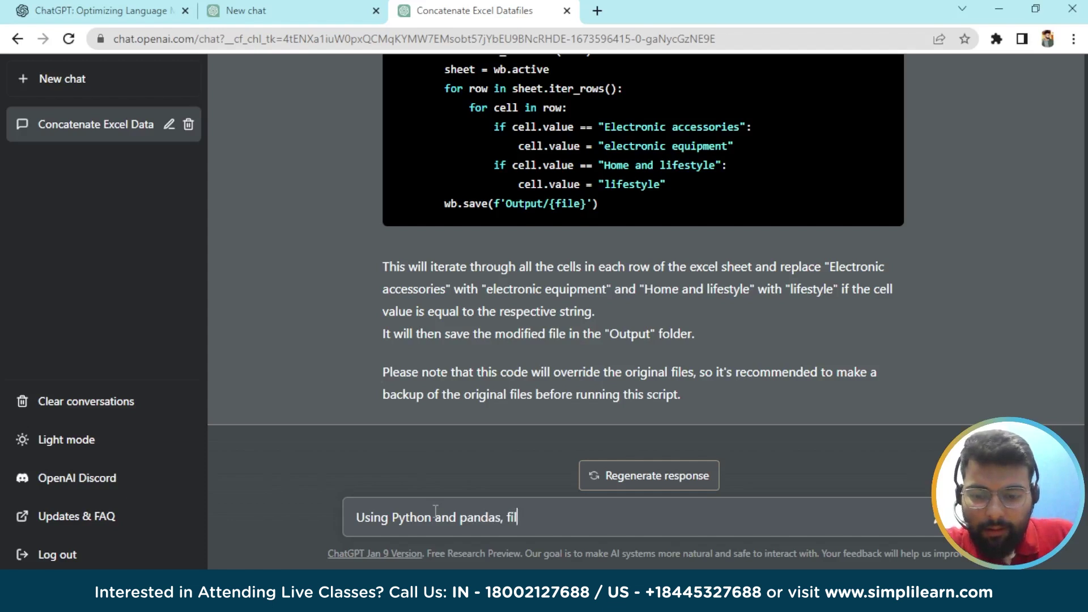
{"action": "type", "text": "ter the"}
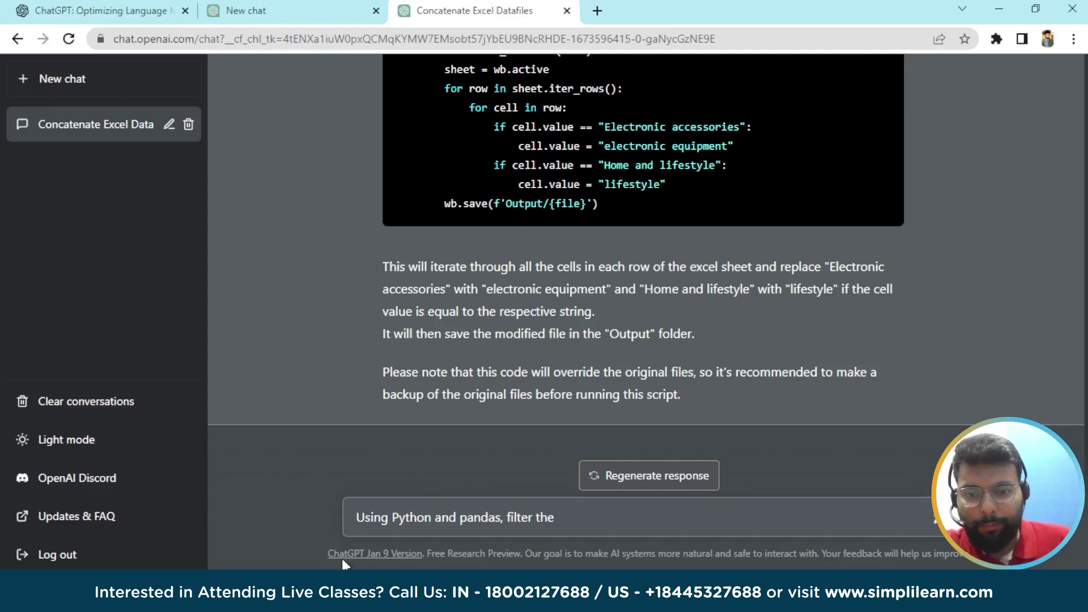
{"action": "key", "text": "alt+Tab"}
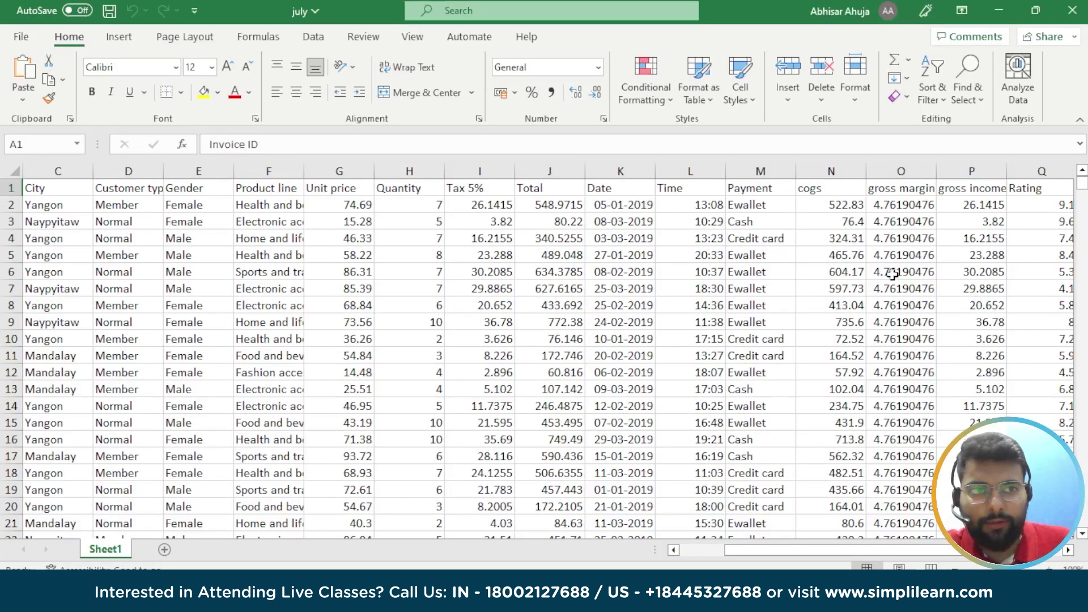
{"action": "left_click", "coordinate": [1072, 10]}
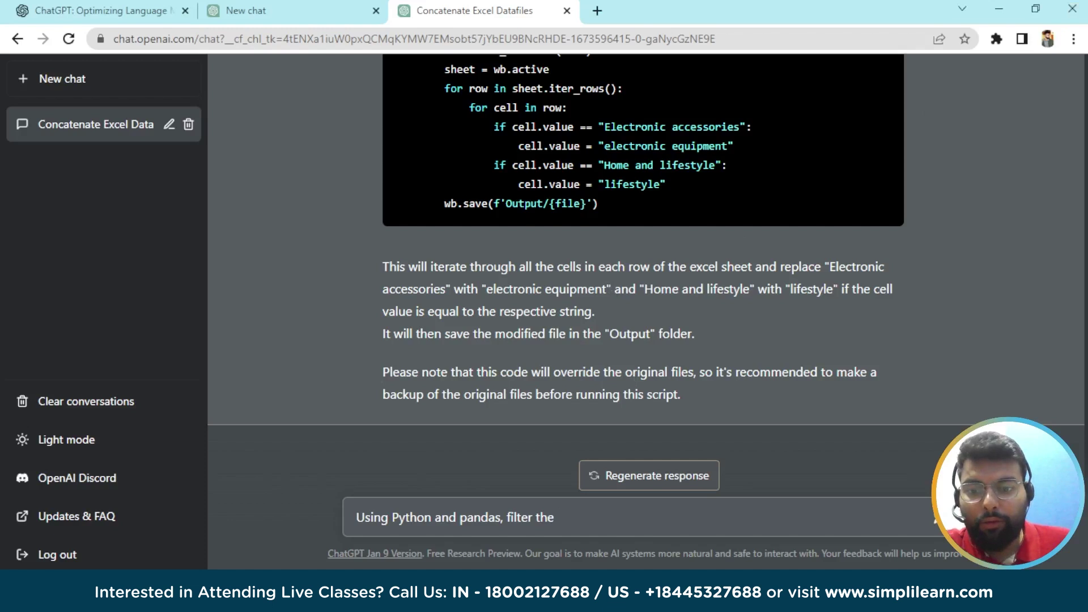
{"action": "key", "text": "alt+Tab"}
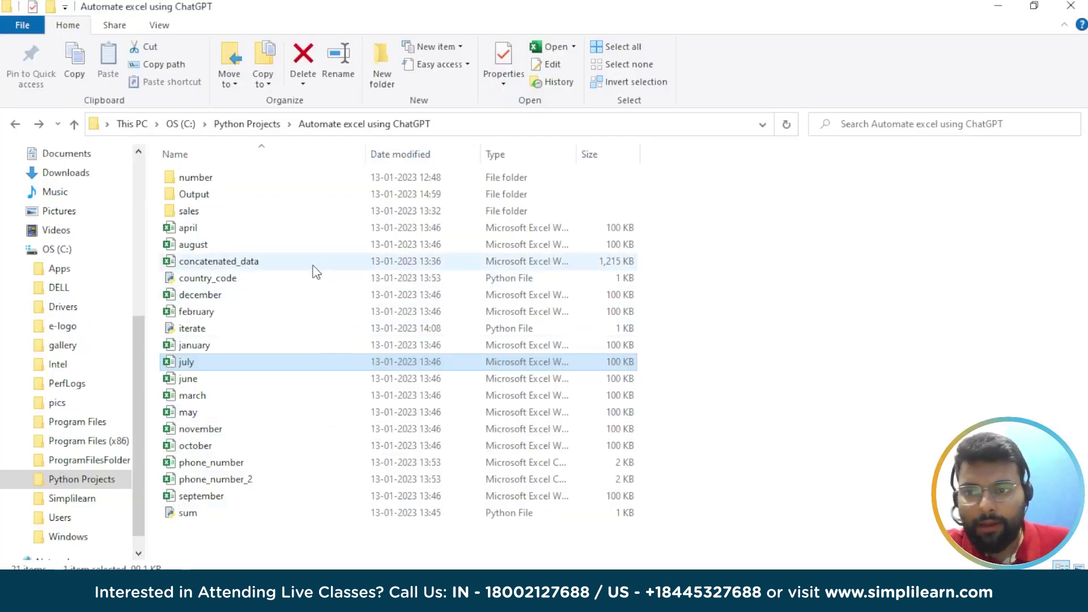
{"action": "key", "text": "alt+Tab"}
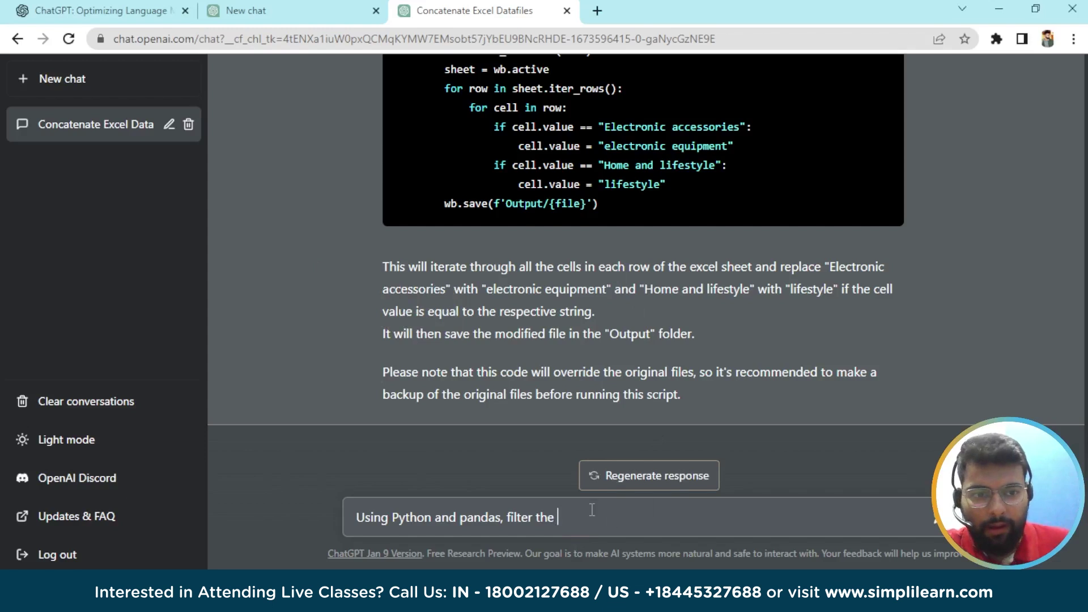
{"action": "type", "text": "\"concatenated_data"}
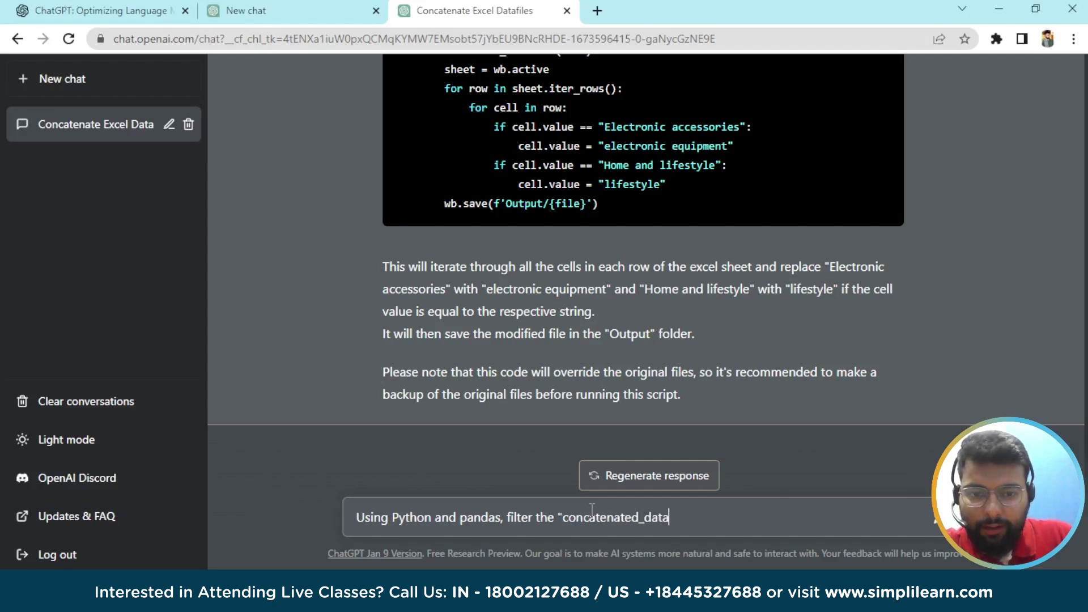
{"action": "type", "text": ".xlsx"}
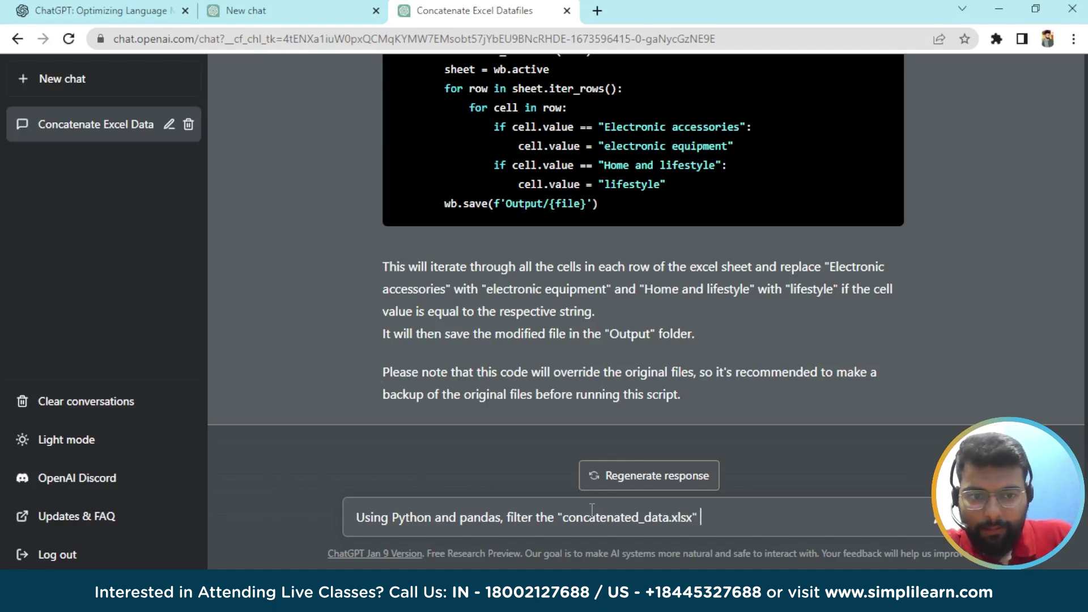
{"action": "type", "text": "excel file for gender"}
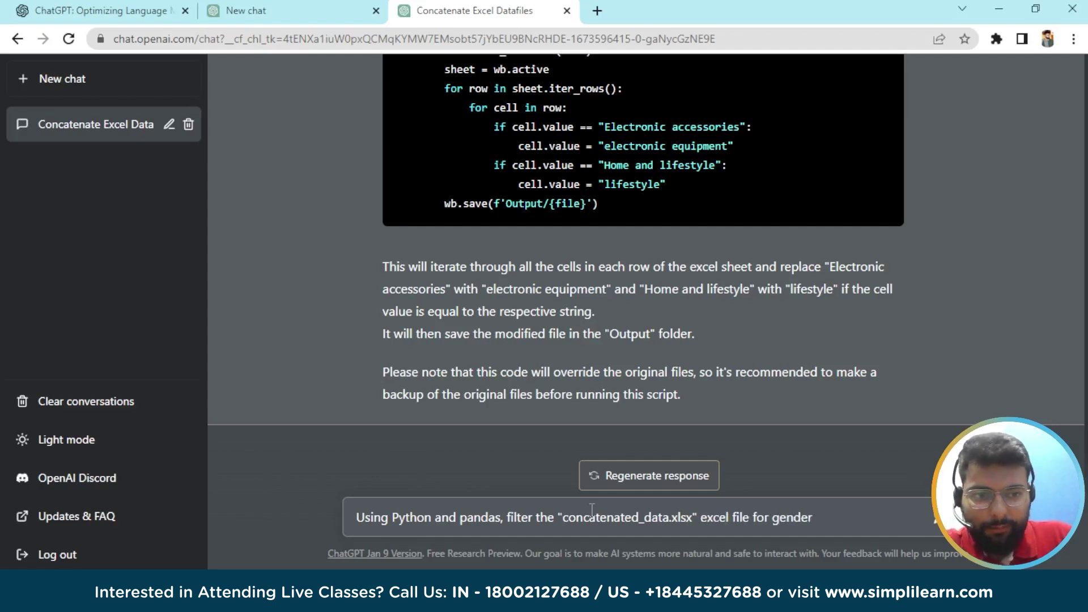
{"action": "type", "text": " femal"}
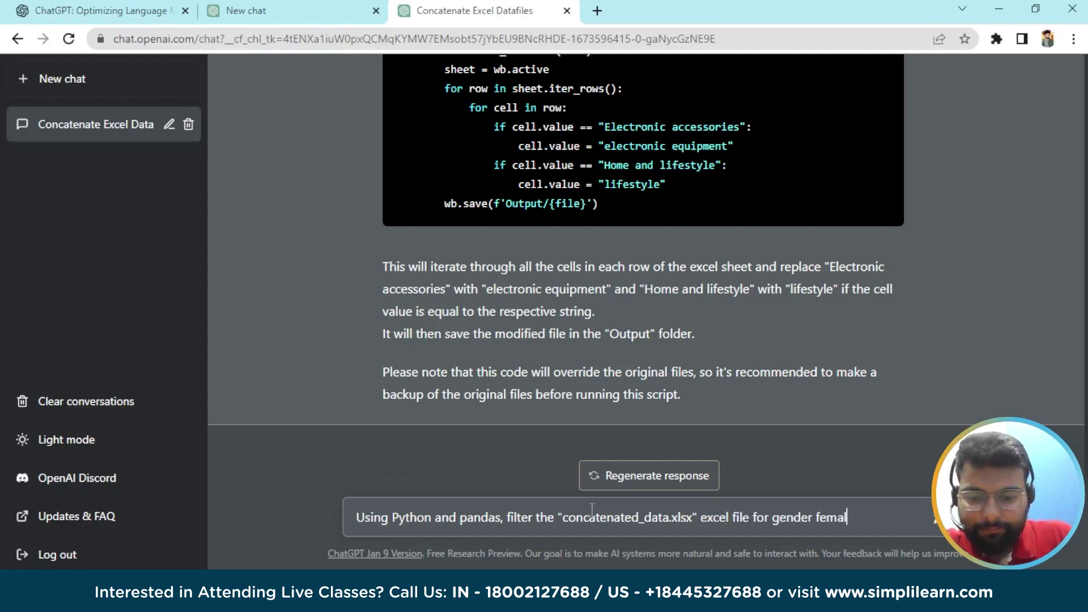
{"action": "type", "text": "e by the unique"}
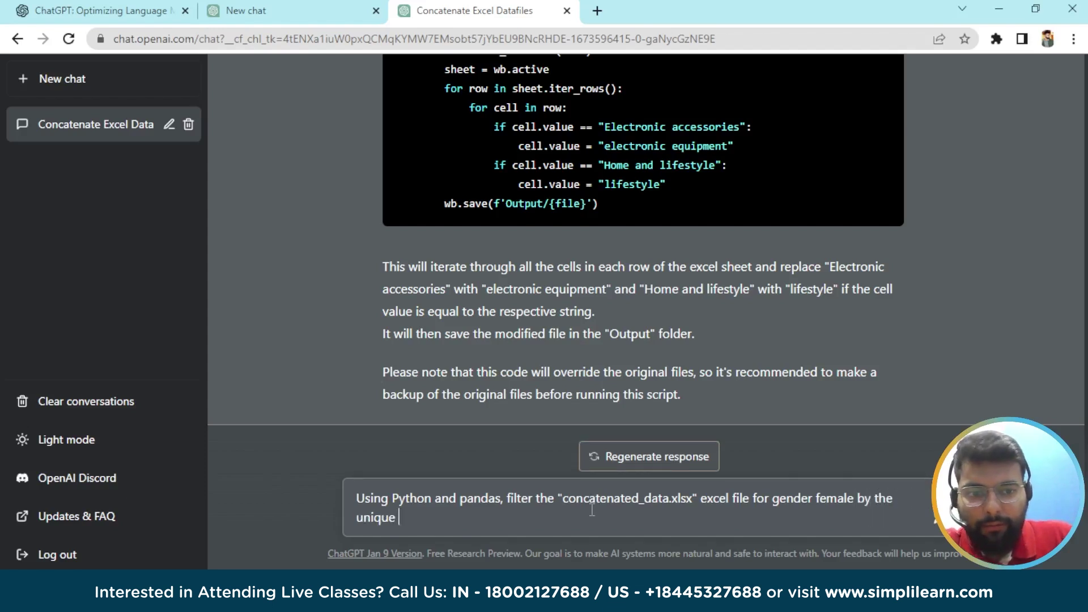
{"action": "key", "text": "alt+Tab"}
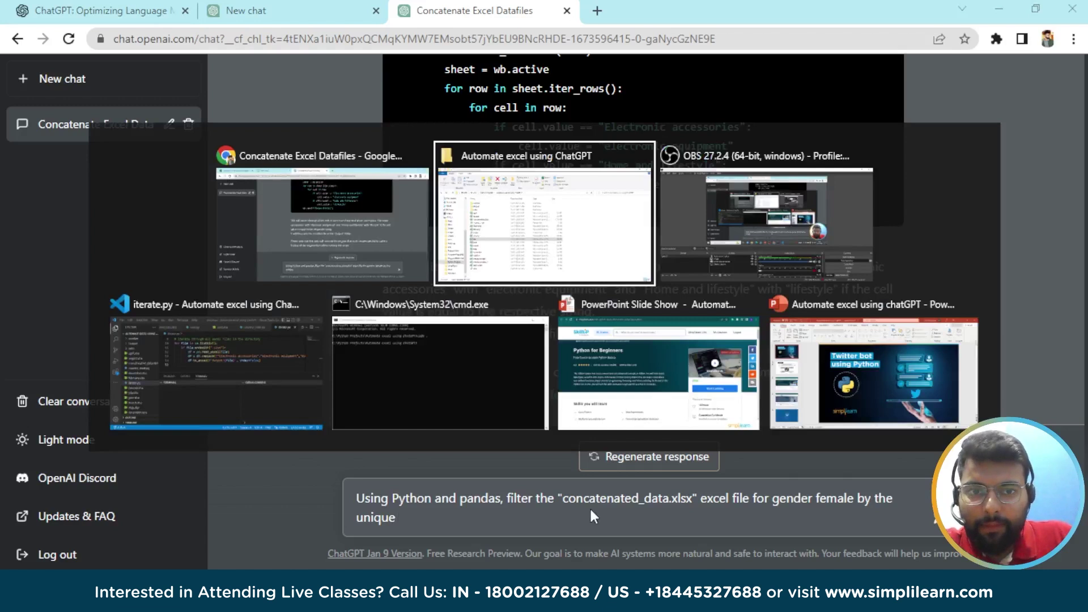
Continue the prompt with 'values in the column "City". Extract the data from the column A:Q'
{"action": "key", "text": "alt+Tab"}
{"action": "key", "text": "alt+Tab"}
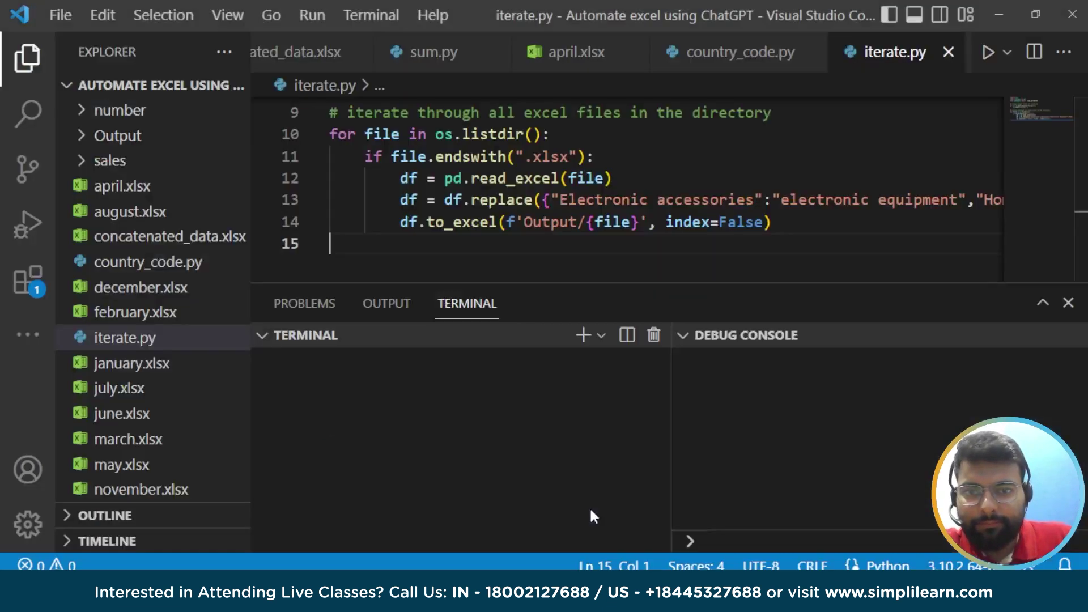
{"action": "key", "text": "alt+Tab"}
{"action": "key", "text": "alt+shift+Tab"}
{"action": "key", "text": "alt+Tab"}
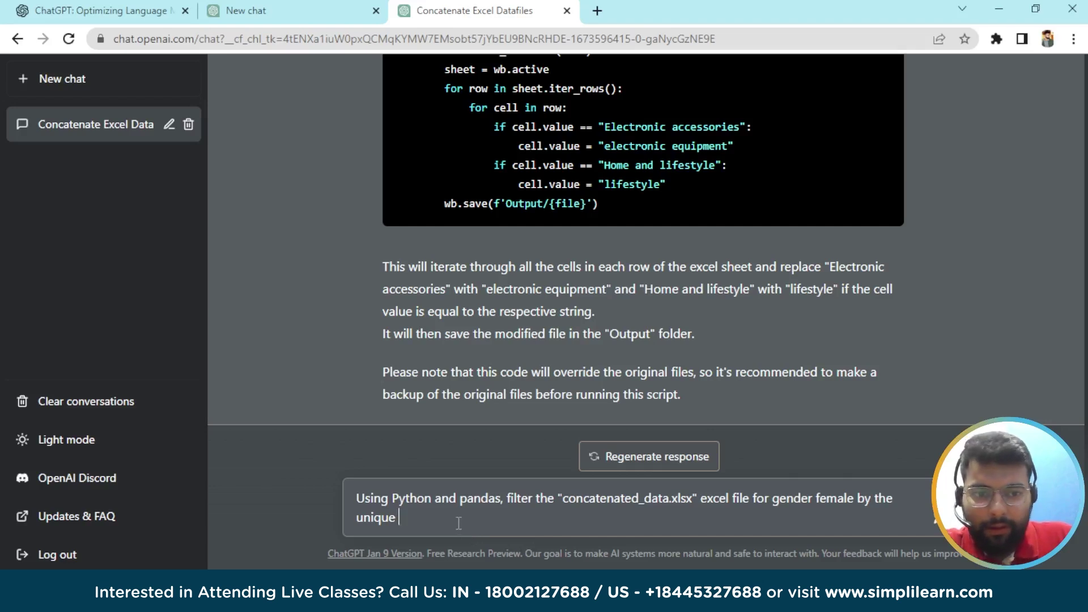
{"action": "type", "text": "values in the column \"City"}
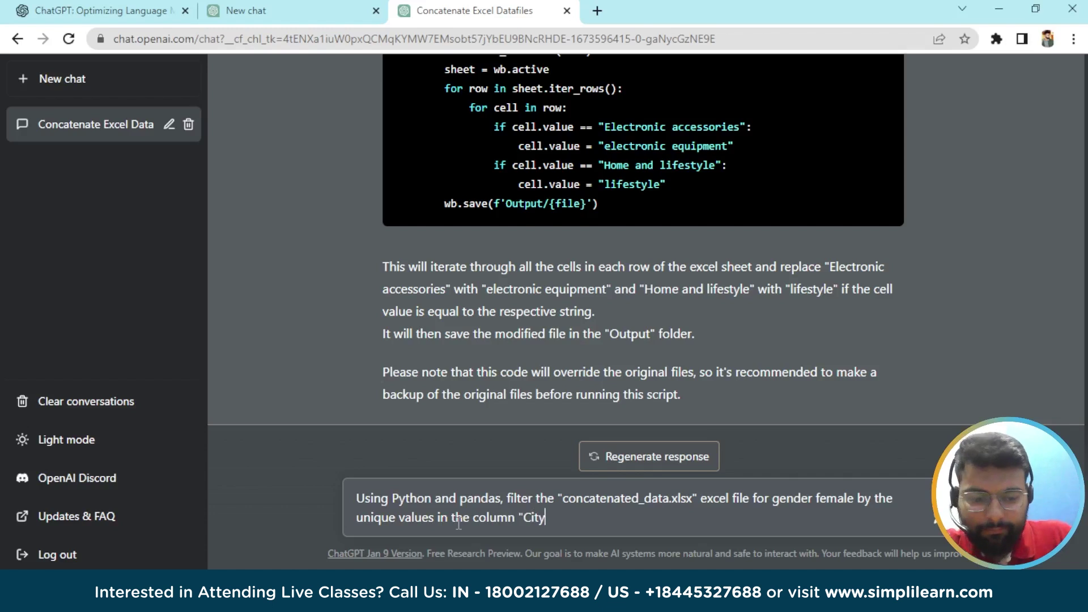
{"action": "type", "text": "\""}
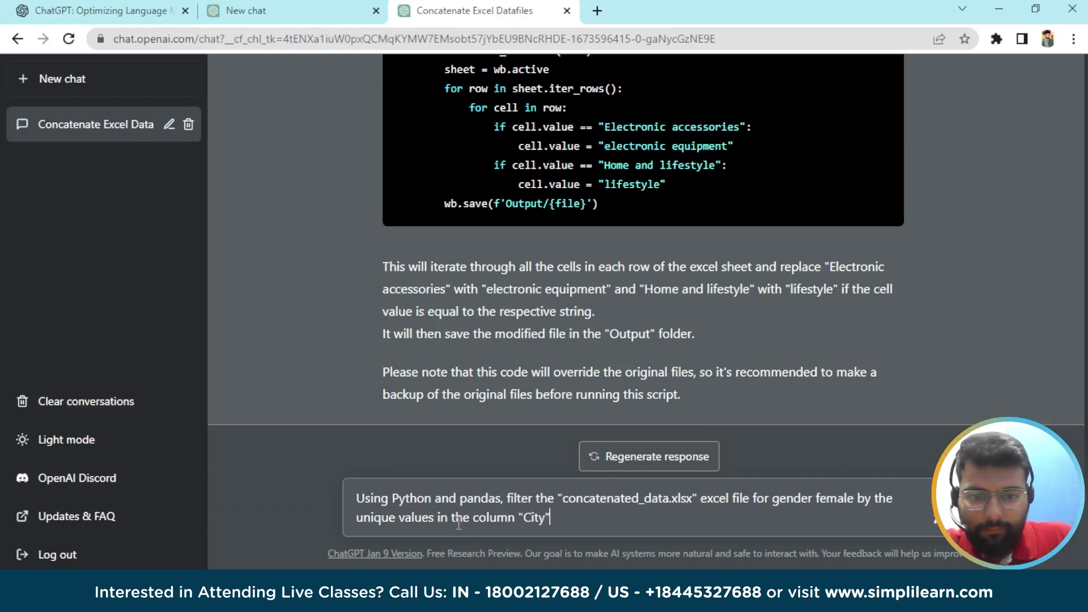
{"action": "type", "text": ". "}
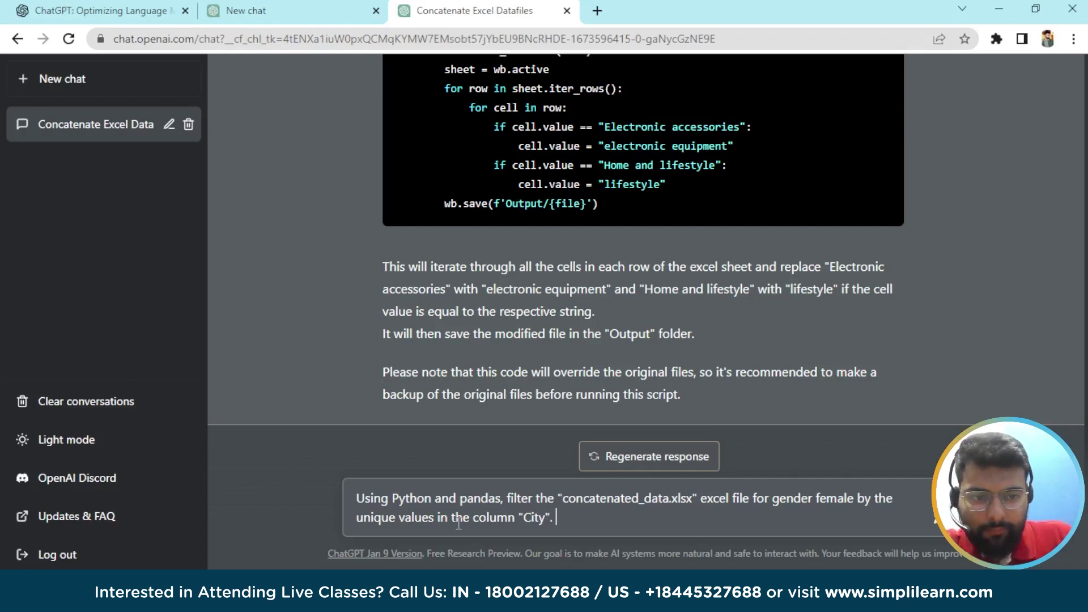
{"action": "type", "text": " Extract"}
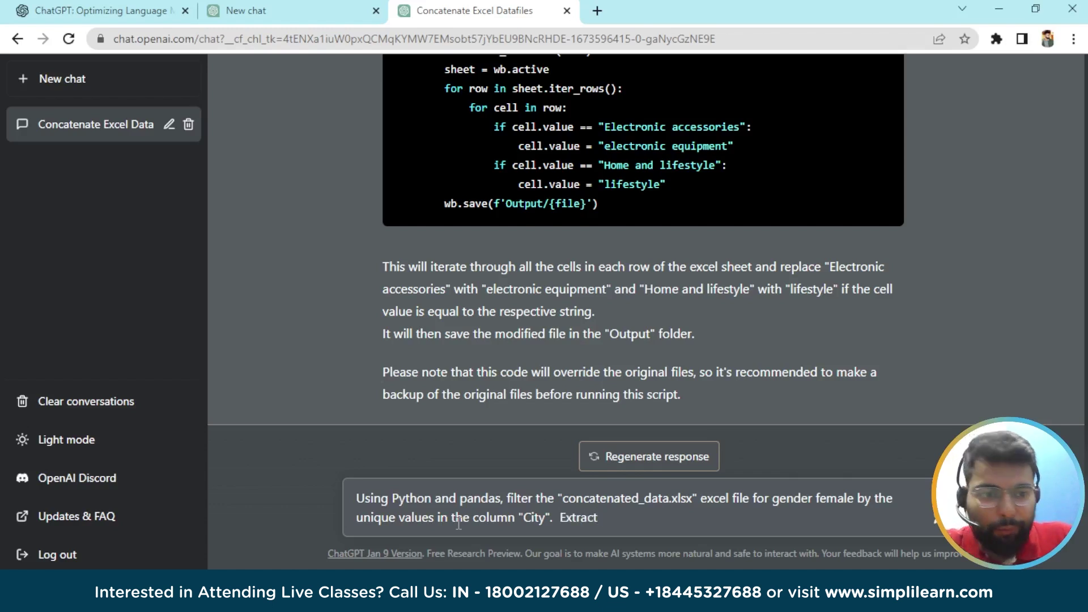
{"action": "type", "text": " the data from the column A:Q"}
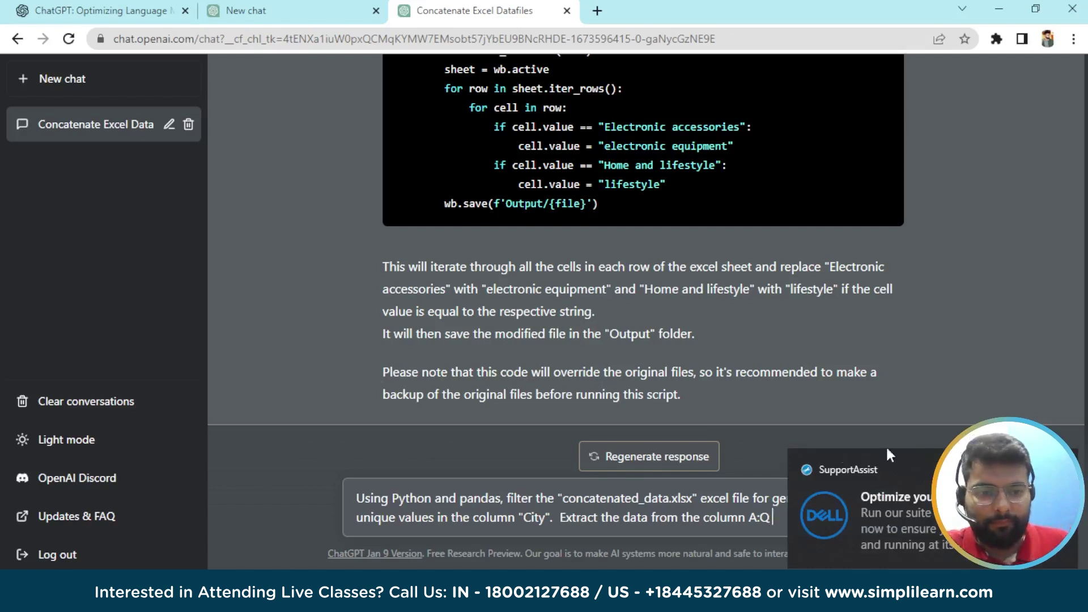
Dismiss the SupportAssist popup, add 'for each unique city value', and start 'Create' on a new line
{"action": "left_click", "coordinate": [1066, 461]}
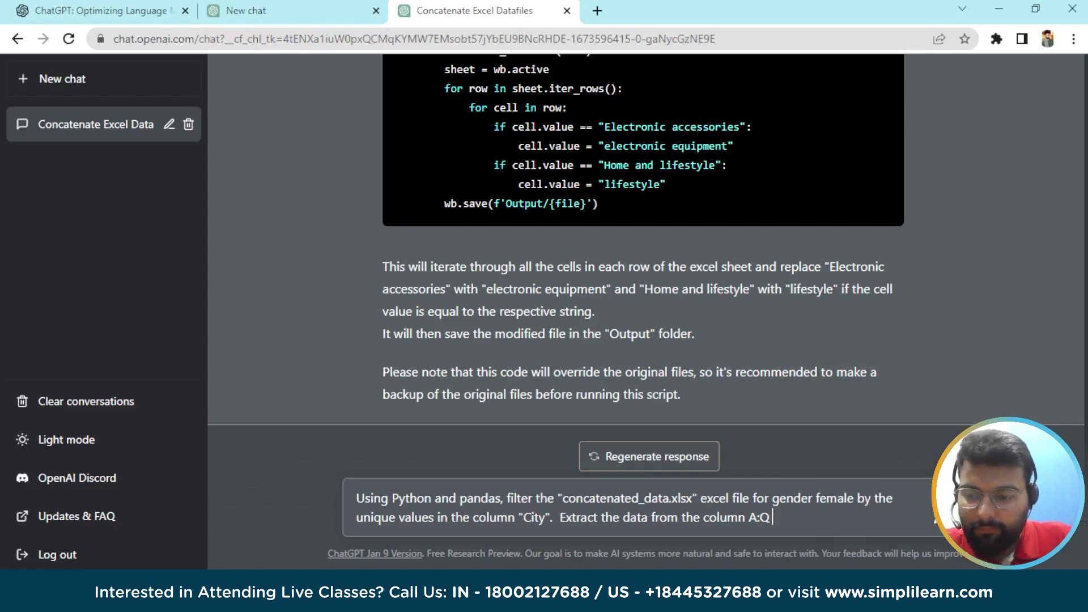
{"action": "key", "text": "XF86AudioRaiseVolume"}
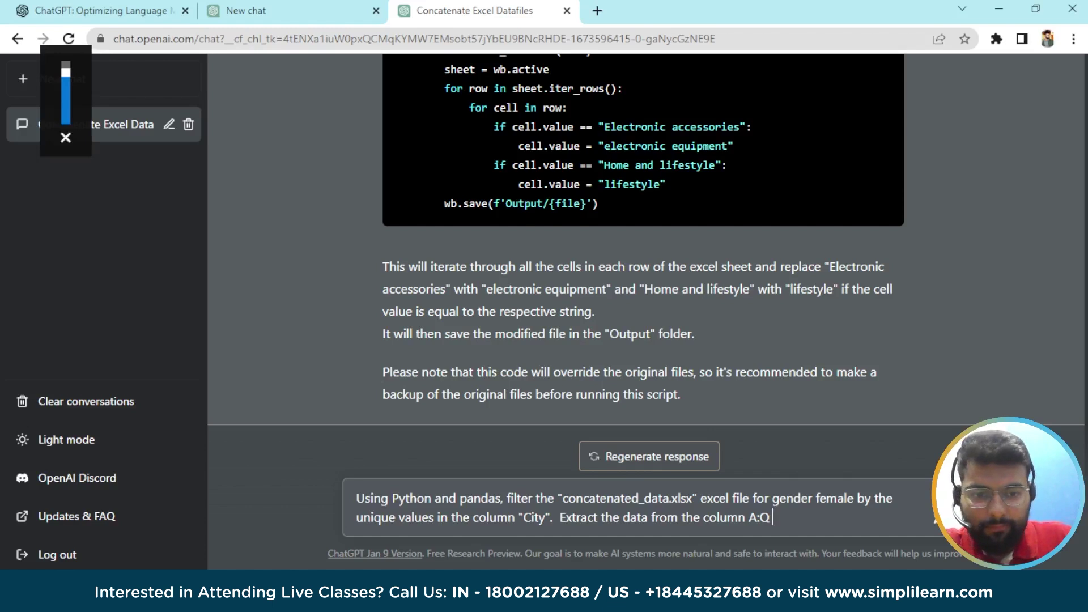
{"action": "type", "text": "for each unique city value"}
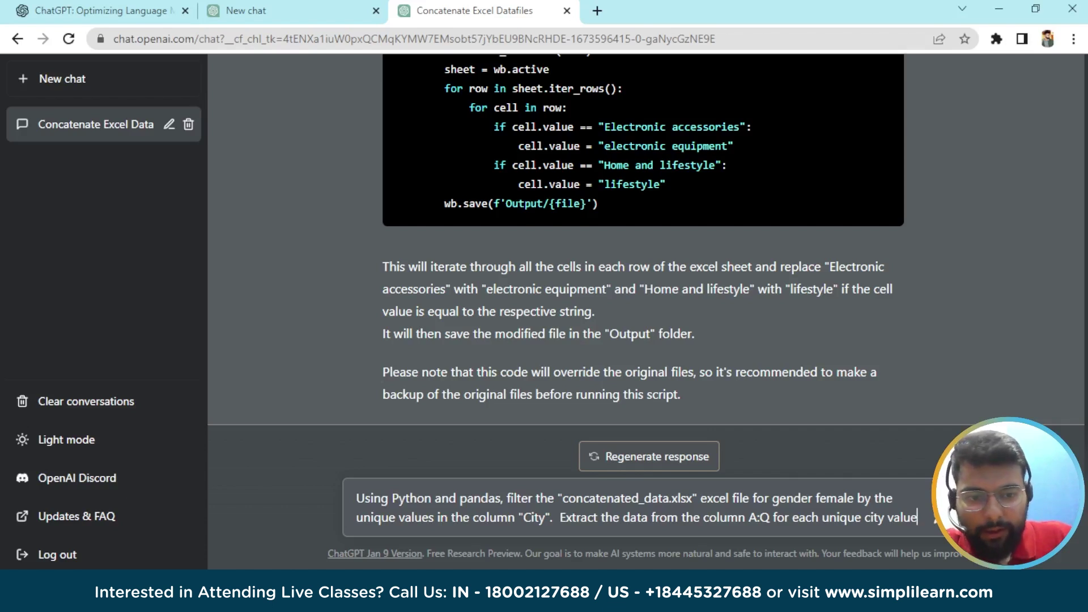
{"action": "type", "text": "Create"}
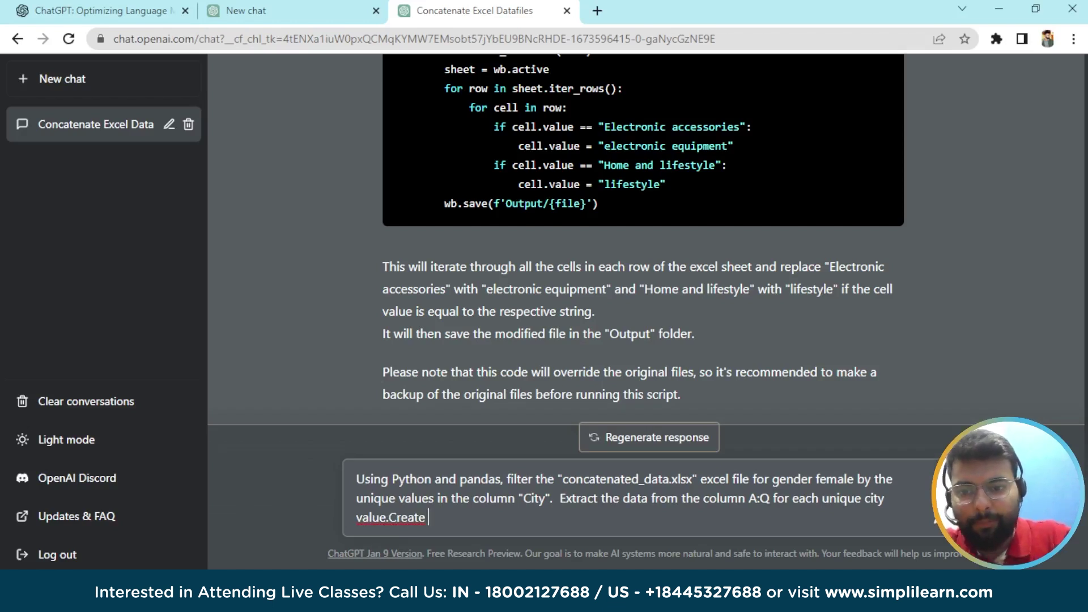
{"action": "key", "text": "Left"}
{"action": "key", "text": "Left"}
{"action": "key", "text": "Left"}
{"action": "key", "text": "Left"}
{"action": "key", "text": "Left"}
{"action": "key", "text": "shift+Return"}
{"action": "key", "text": "Right"}
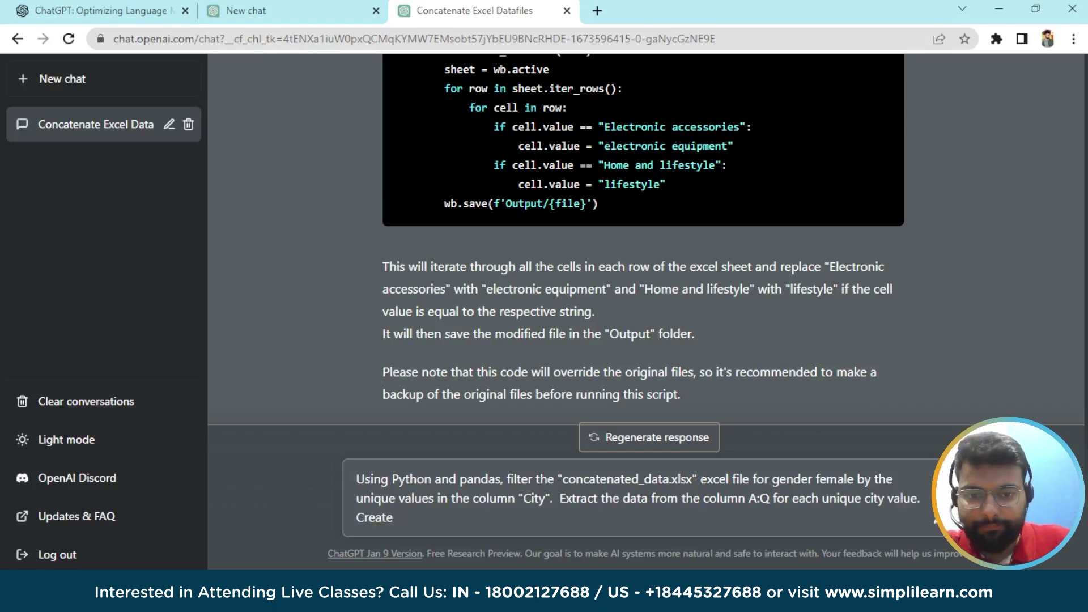
Add 'a new excel file for each city, containing data only for that city and for females. Save the file in the "city"'
{"action": "type", "text": "a new excel file "}
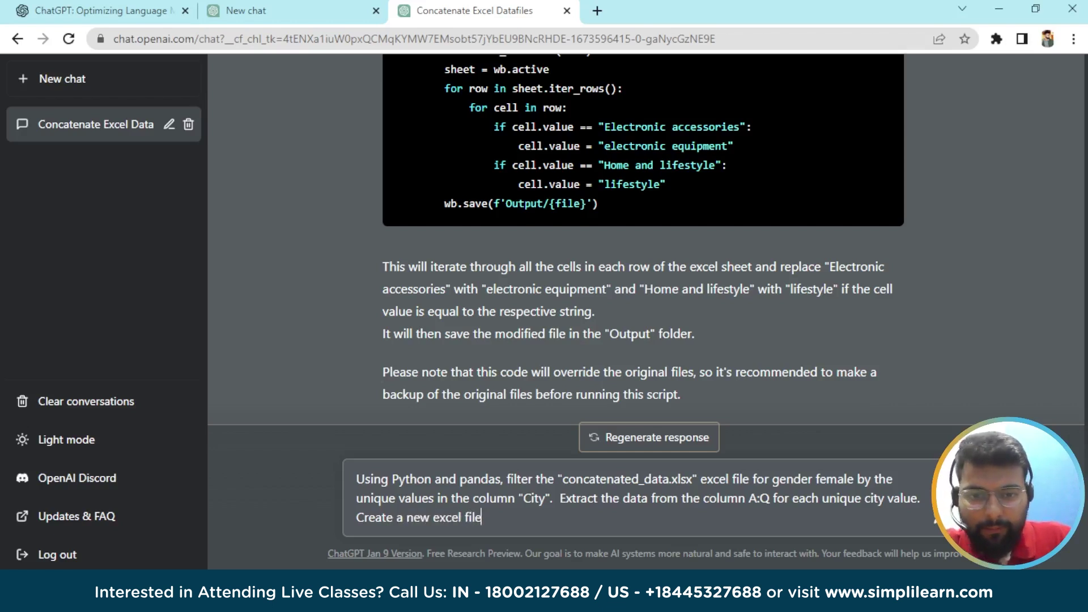
{"action": "type", "text": "for each city, containing "}
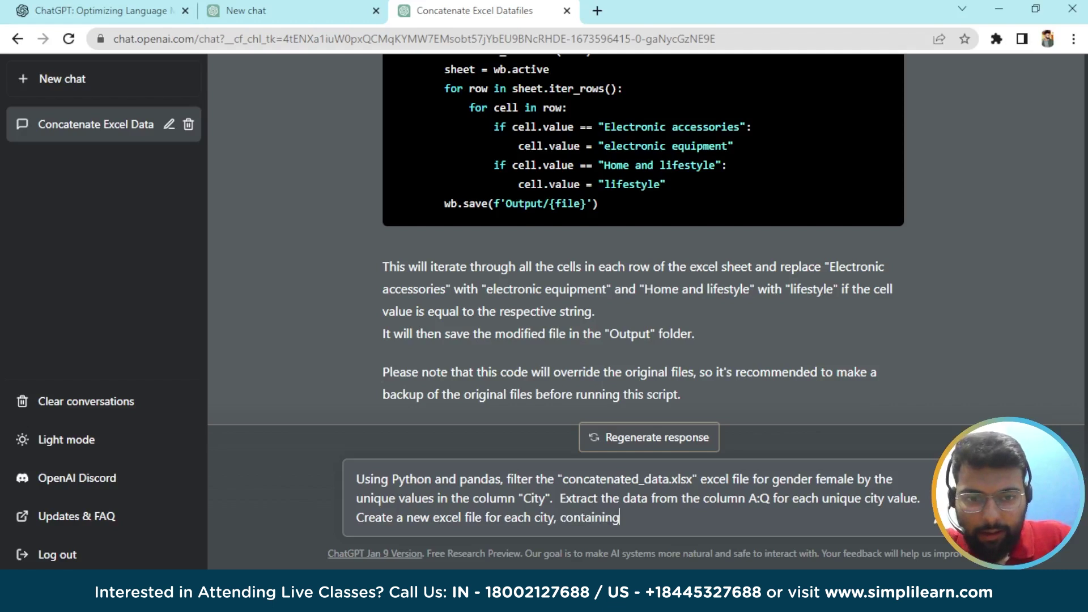
{"action": "type", "text": "data only "}
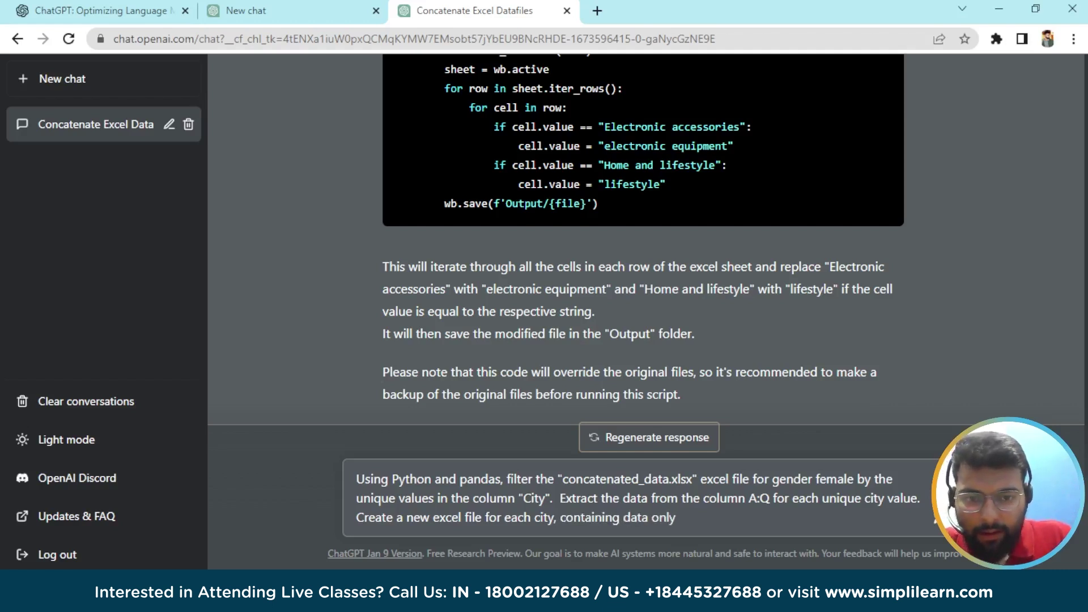
{"action": "type", "text": "for that"}
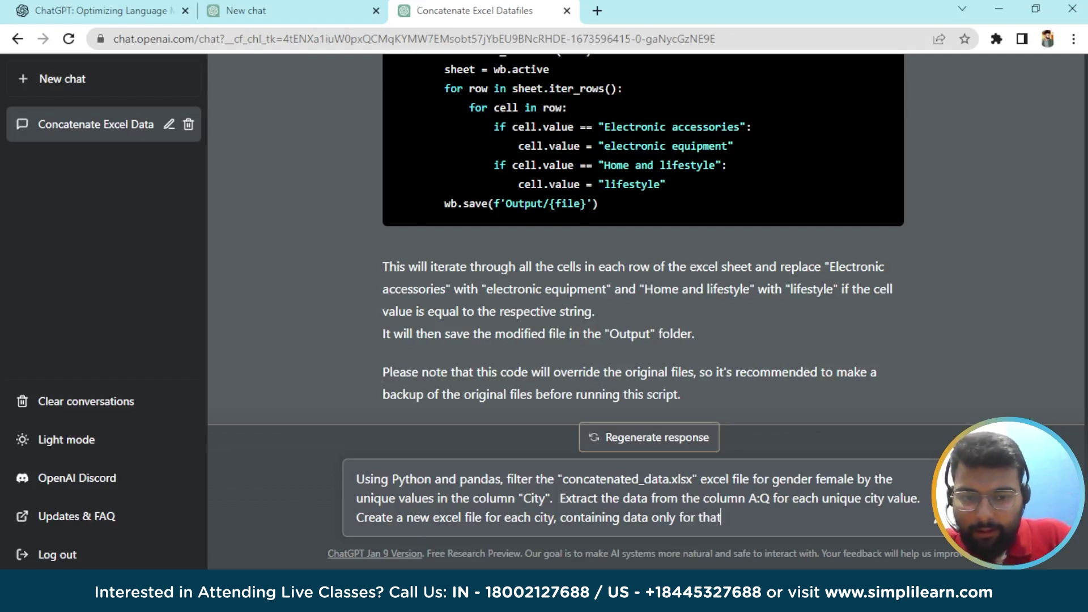
{"action": "type", "text": " city and for females. "}
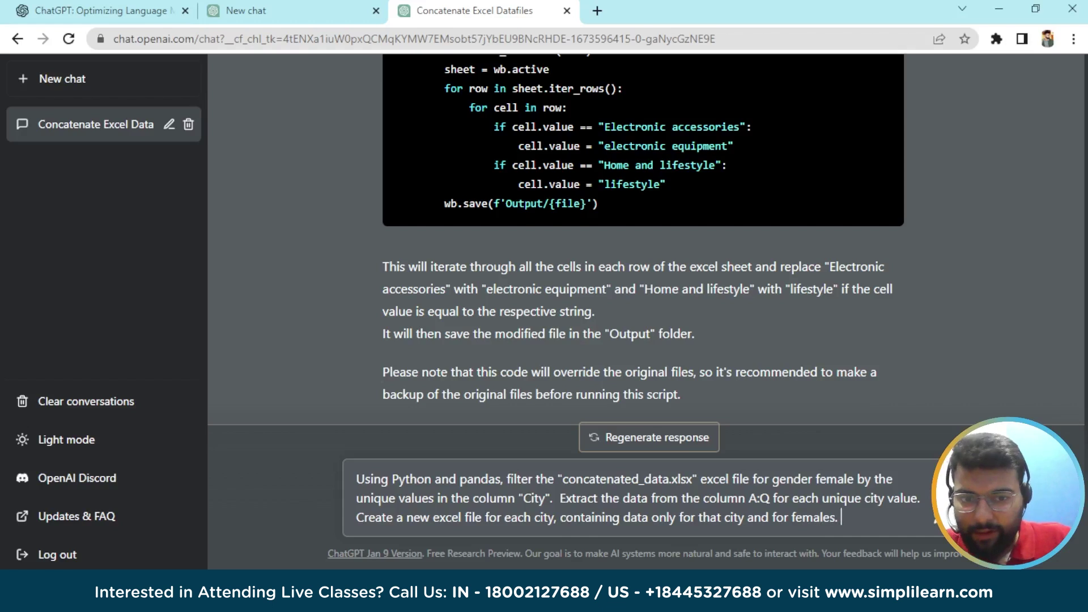
{"action": "type", "text": "Save the file in"}
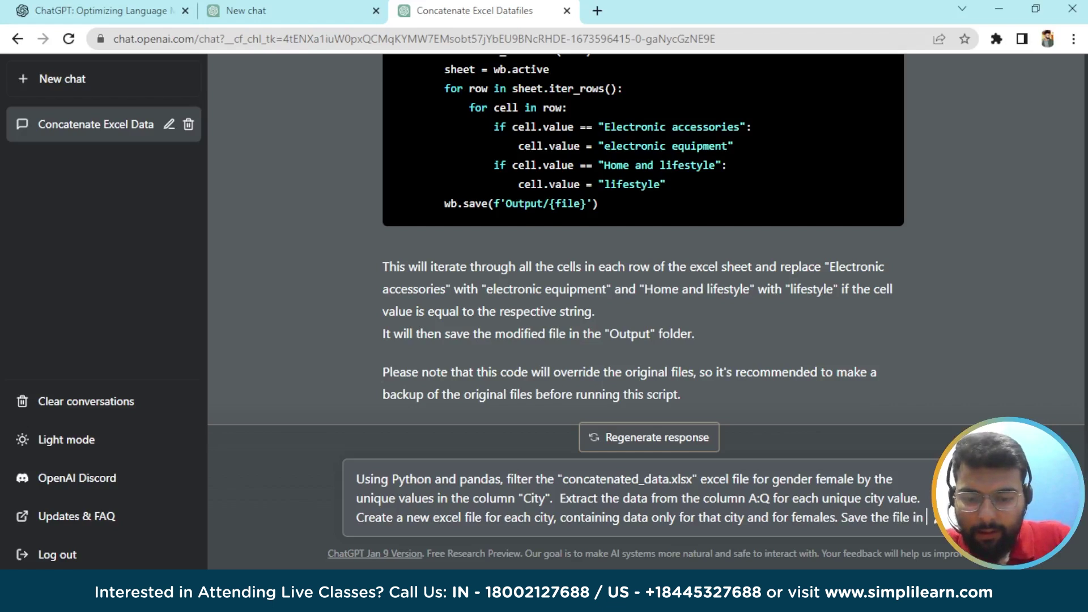
{"action": "type", "text": " the \"city"}
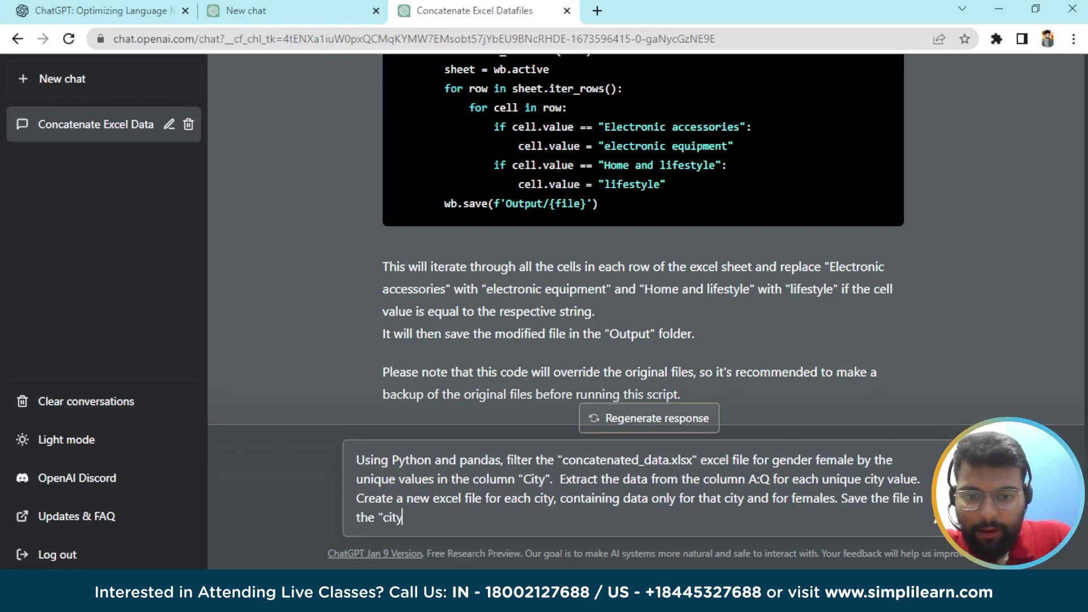
{"action": "type", "text": "\""}
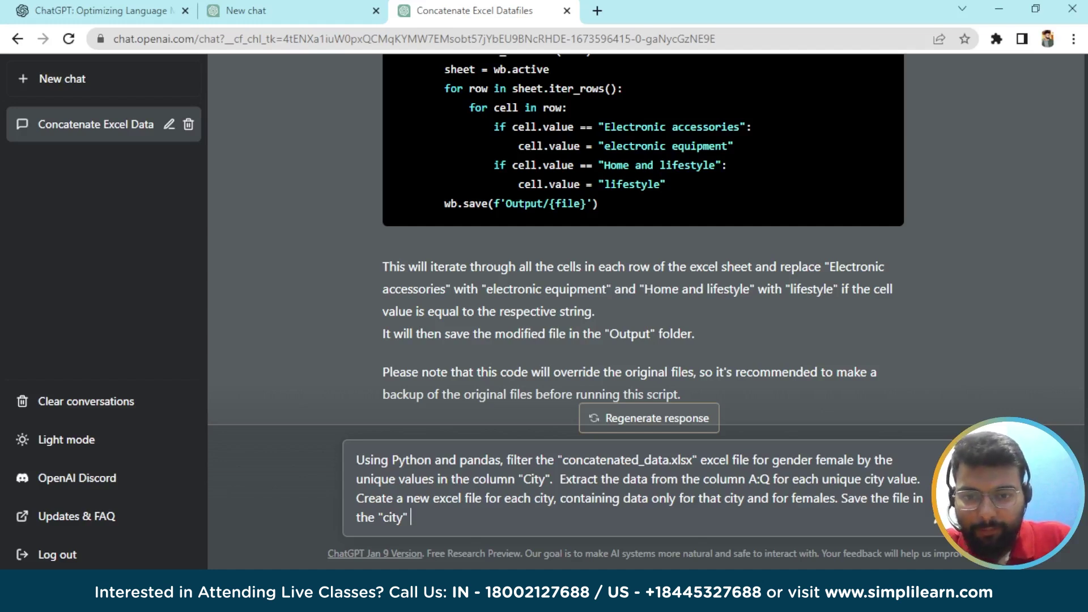
Complete the prompt with 'naming each file after the corresponding city… create it before saving the files' and send it
{"action": "type", "text": "naming the"}
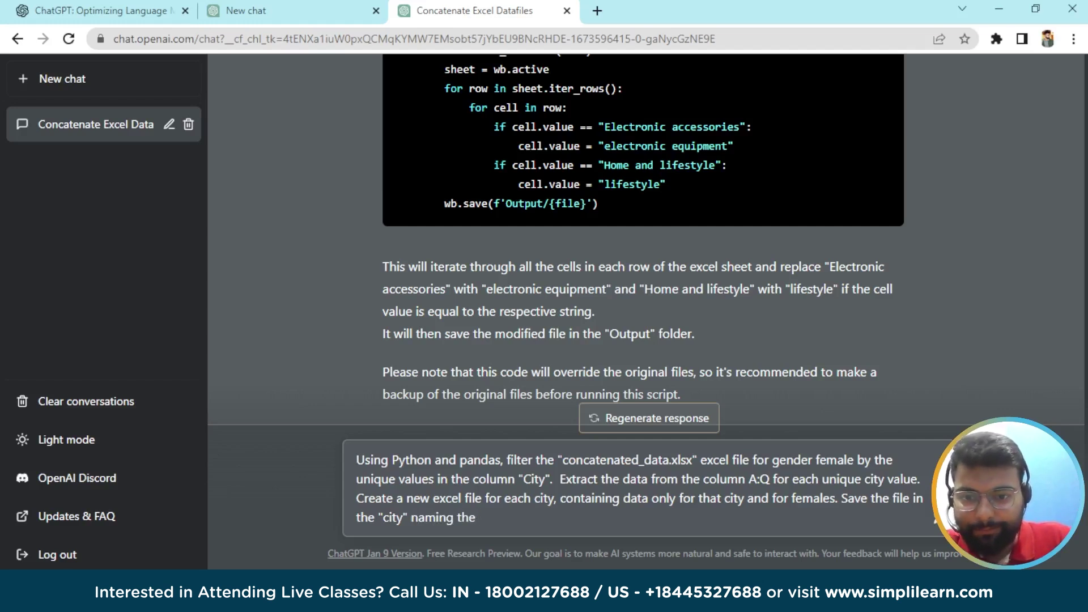
{"action": "key", "text": "BackSpace"}
{"action": "key", "text": "BackSpace"}
{"action": "key", "text": "BackSpace"}
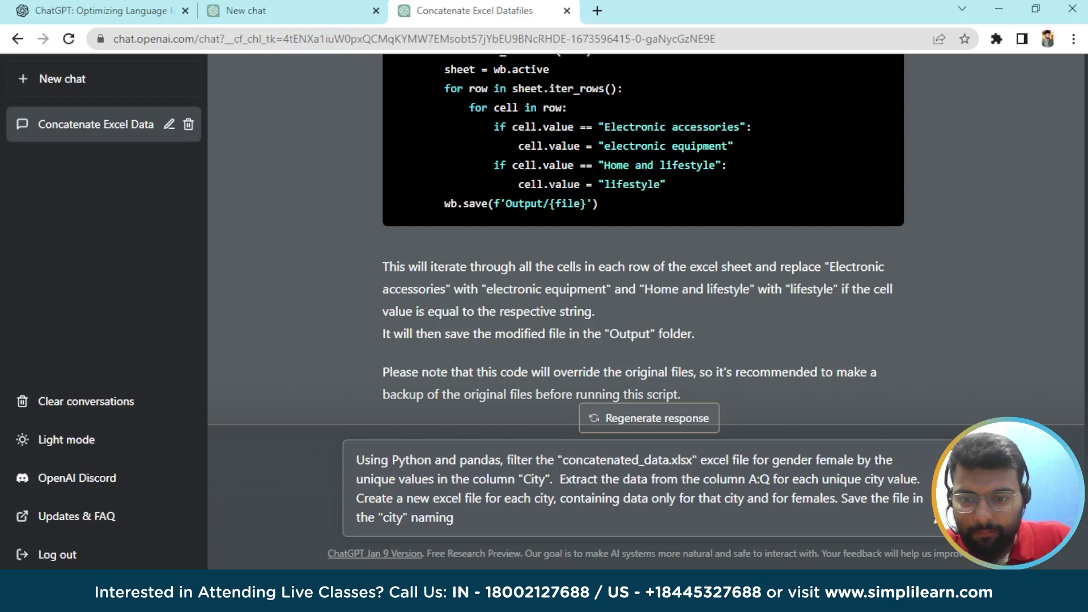
{"action": "type", "text": "each file"}
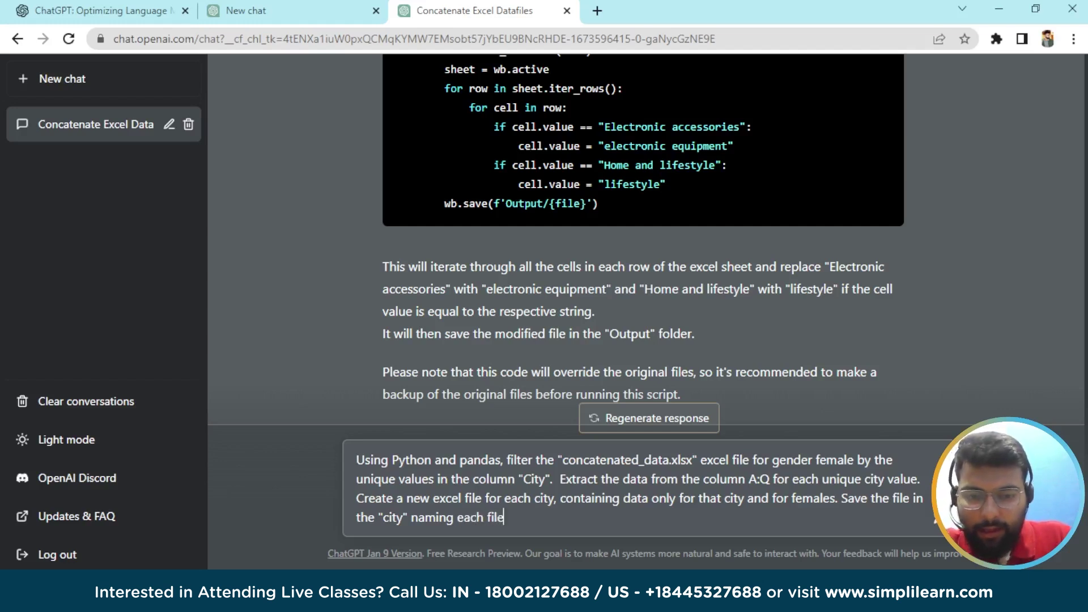
{"action": "type", "text": " after the corresponding "}
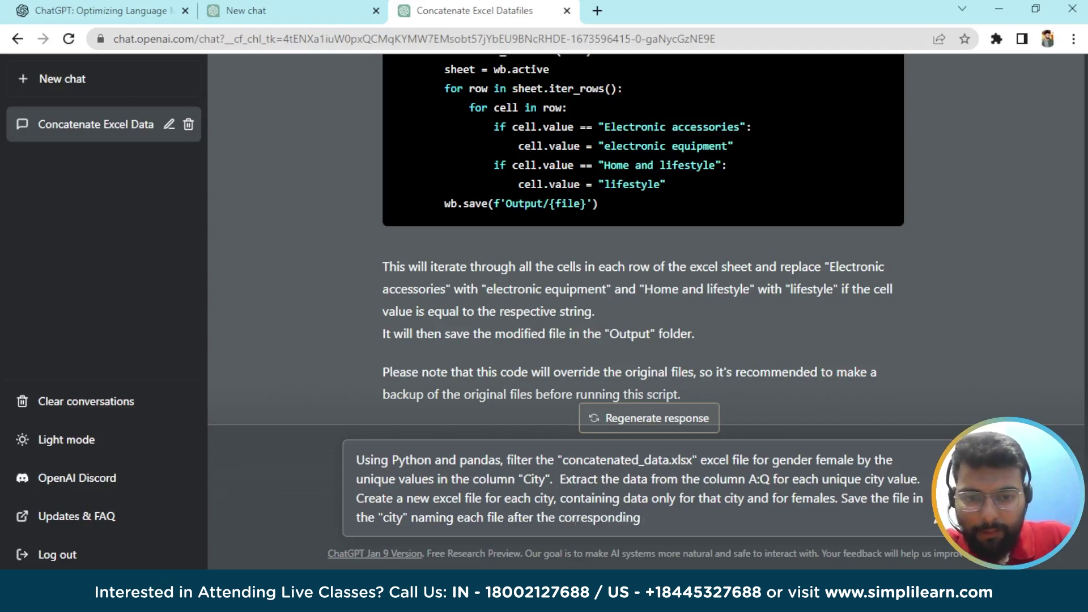
{"action": "type", "text": "city "}
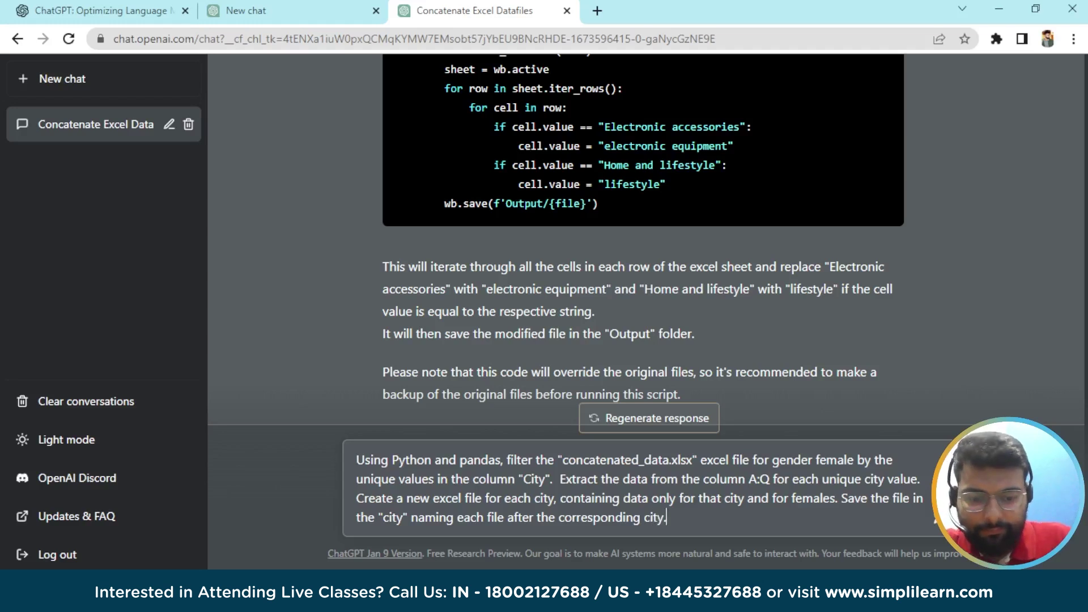
{"action": "type", "text": " If the \""}
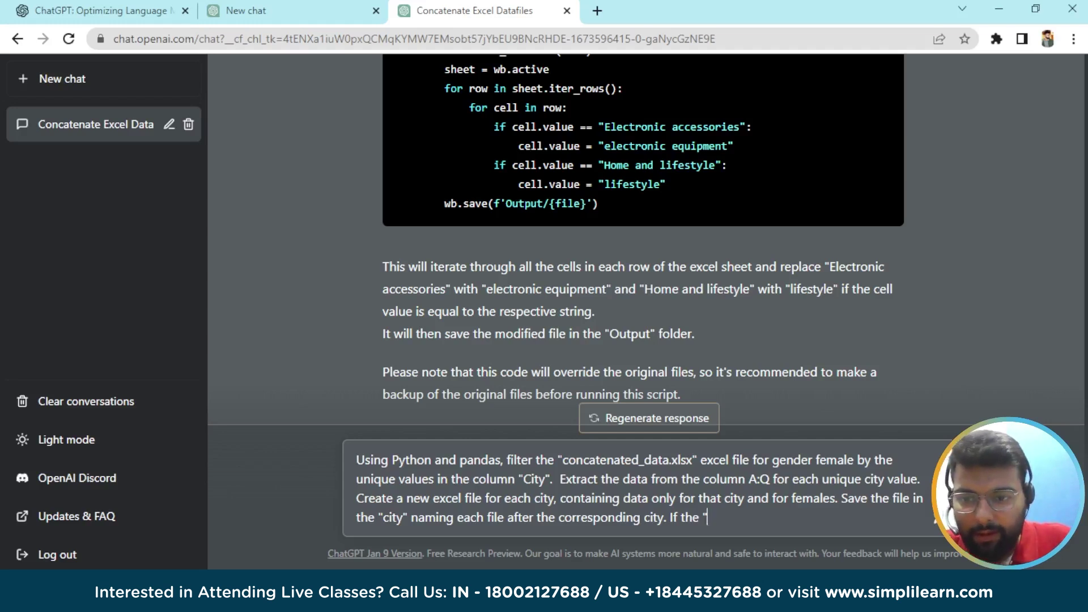
{"action": "type", "text": "C"}
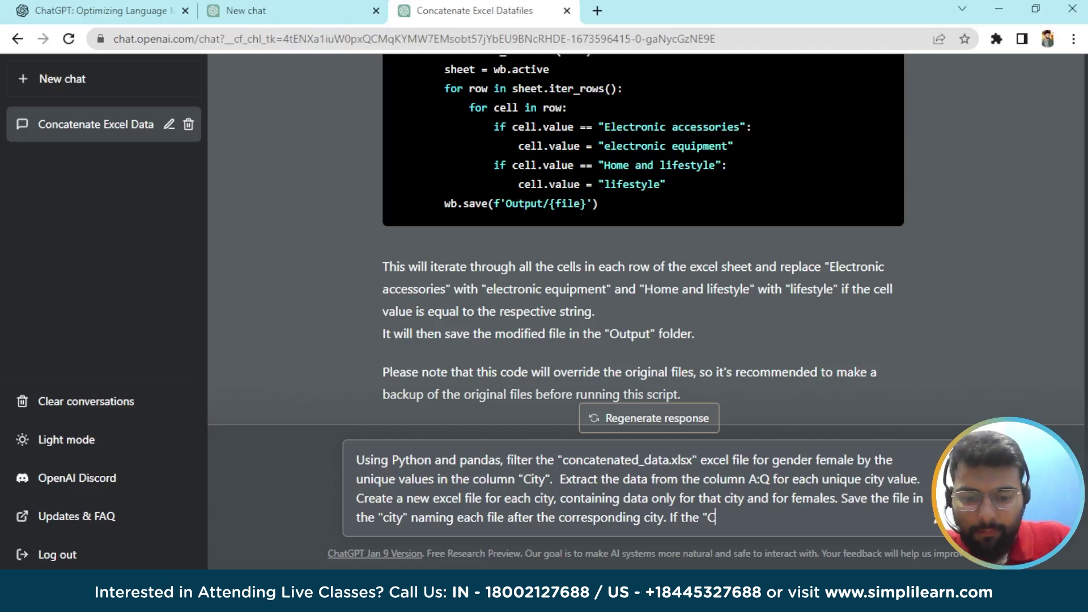
{"action": "type", "text": "city\"folder"}
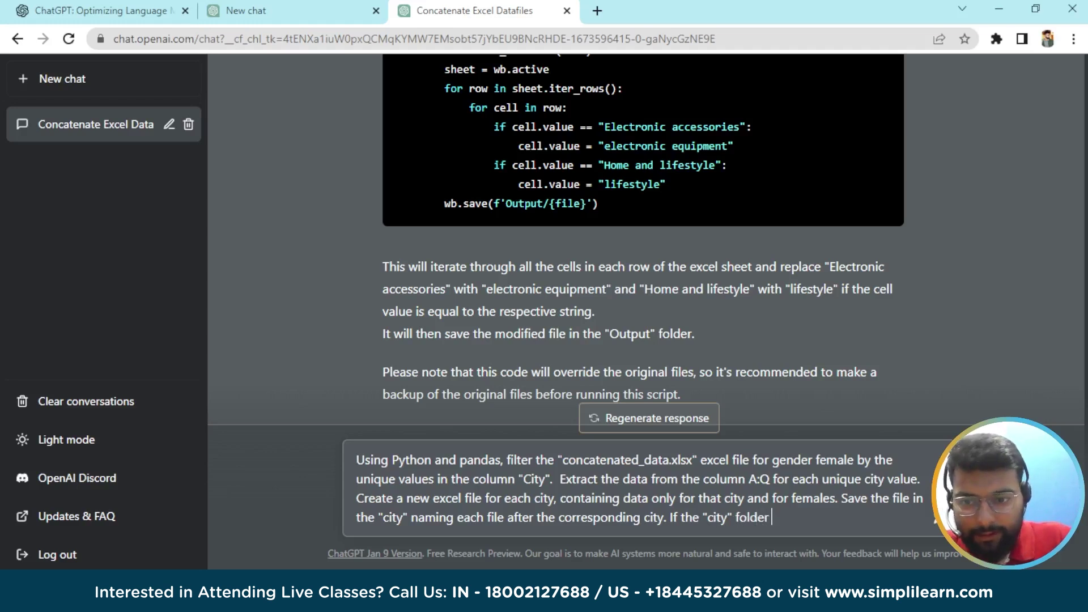
{"action": "type", "text": " doesn"}
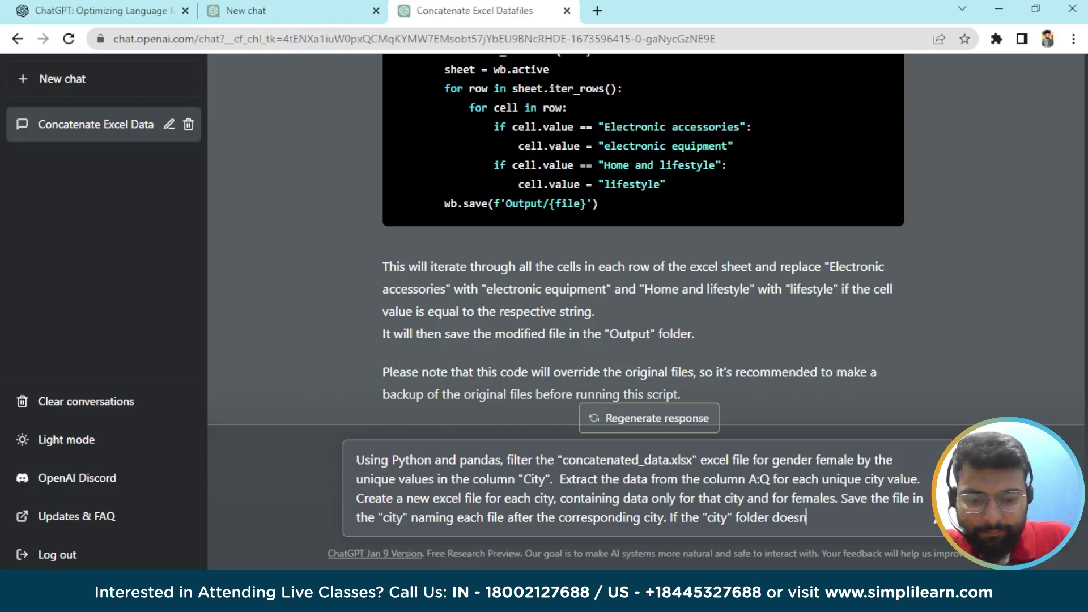
{"action": "type", "text": "t exist, create it"}
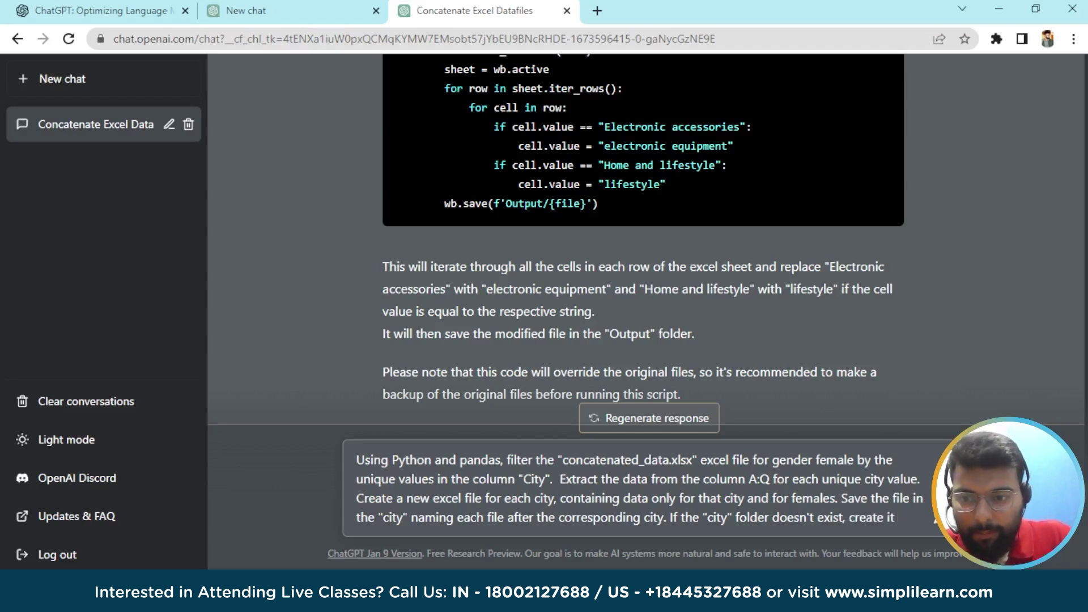
{"action": "type", "text": "e s"}
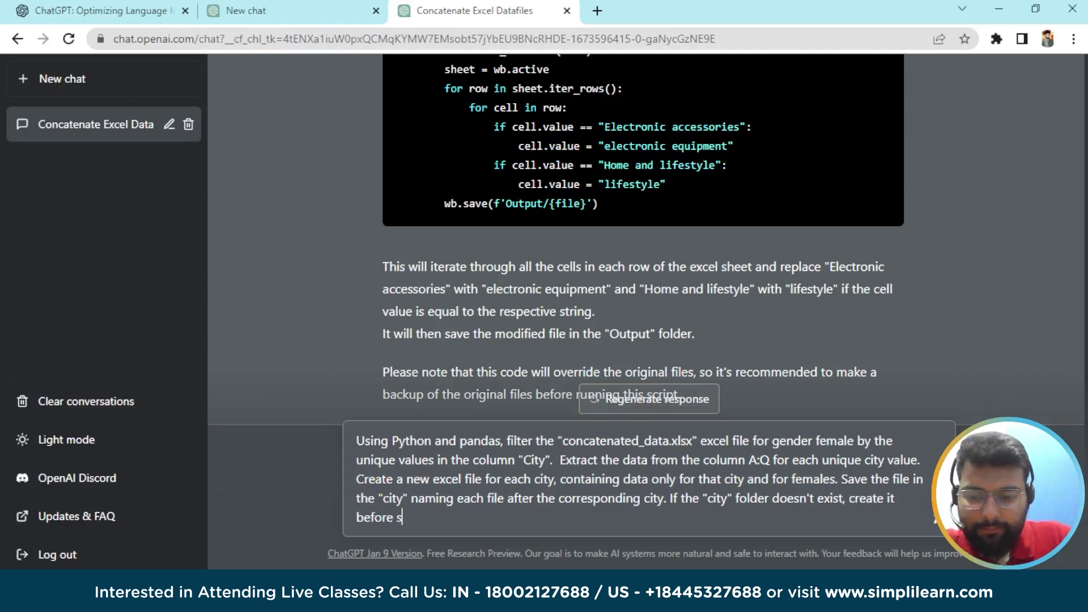
{"action": "type", "text": "aving the files."}
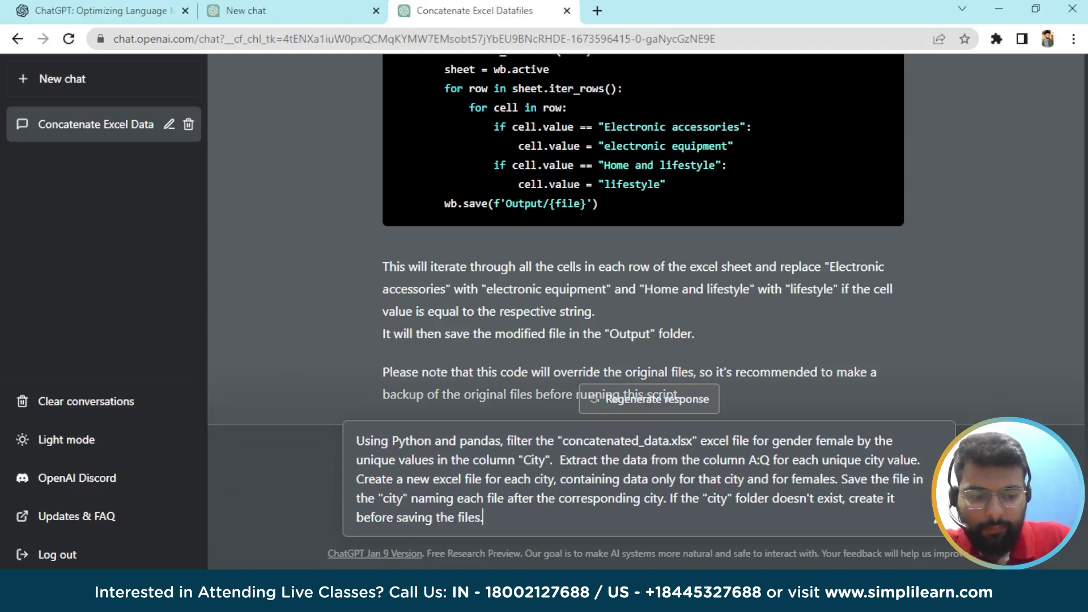
{"action": "key", "text": "Return"}
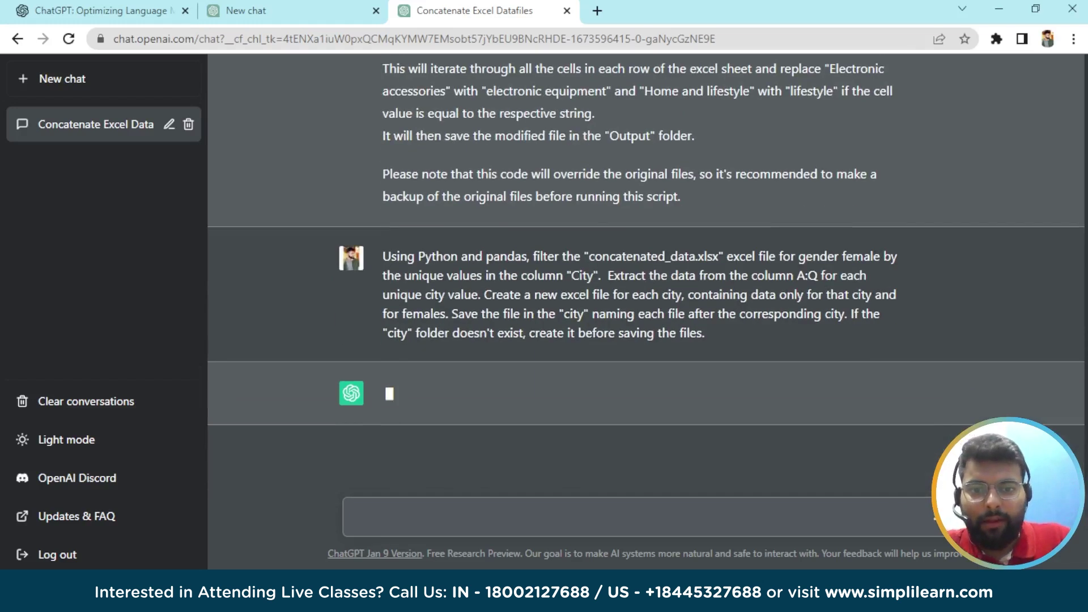
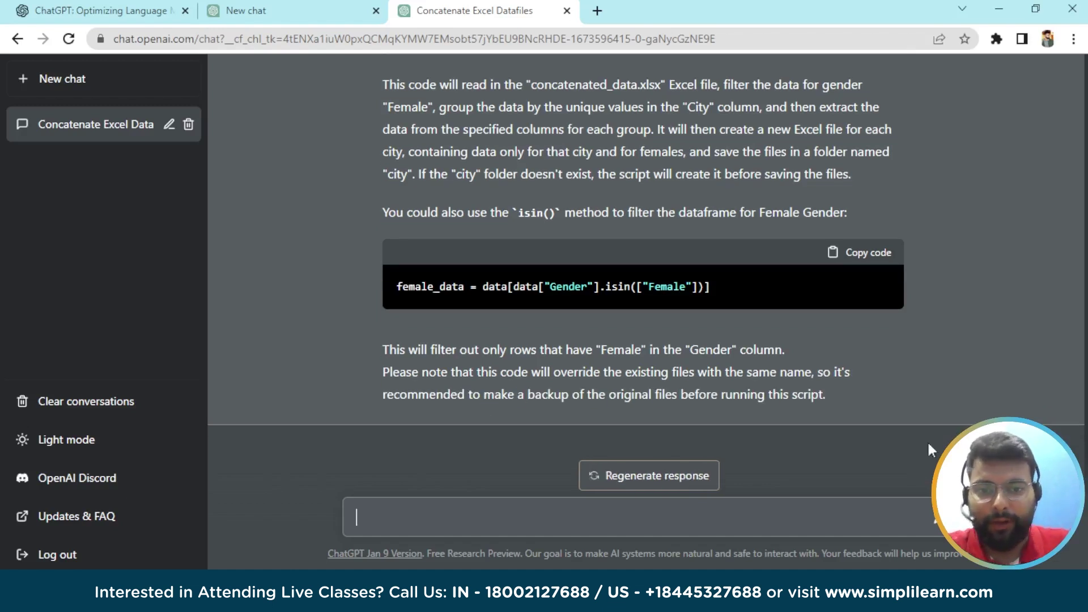
Copy ChatGPT's pandas code that saves each city's female rows to separate Excel files
{"action": "scroll", "coordinate": [682, 318], "scroll_direction": "up", "scroll_amount": 2}
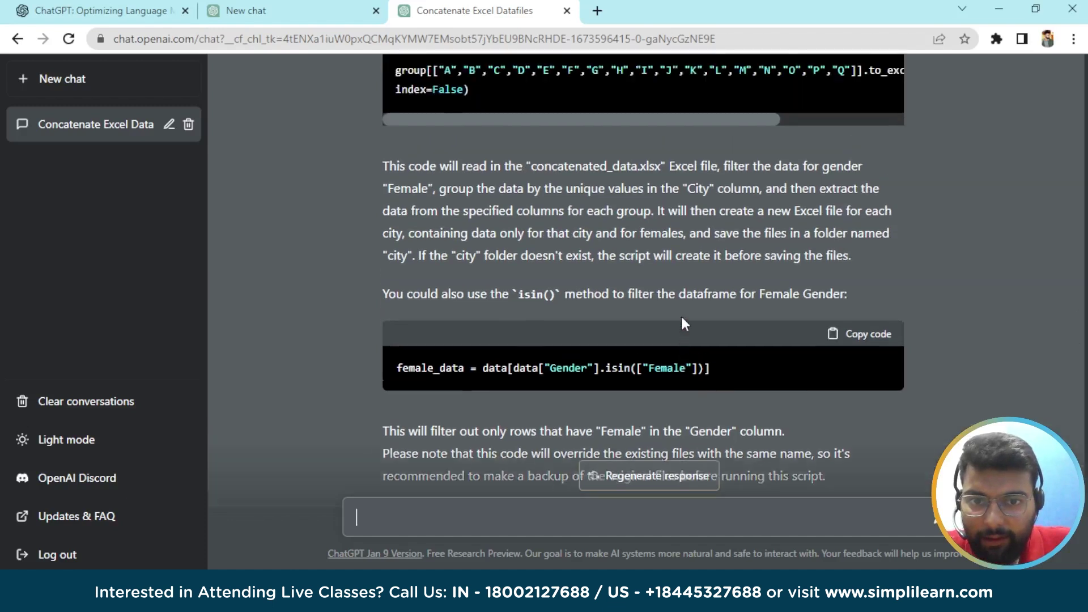
{"action": "scroll", "coordinate": [682, 317], "scroll_direction": "up", "scroll_amount": 1}
{"action": "scroll", "coordinate": [682, 322], "scroll_direction": "up", "scroll_amount": 3}
{"action": "scroll", "coordinate": [683, 321], "scroll_direction": "up", "scroll_amount": 4}
{"action": "scroll", "coordinate": [682, 322], "scroll_direction": "down", "scroll_amount": 3}
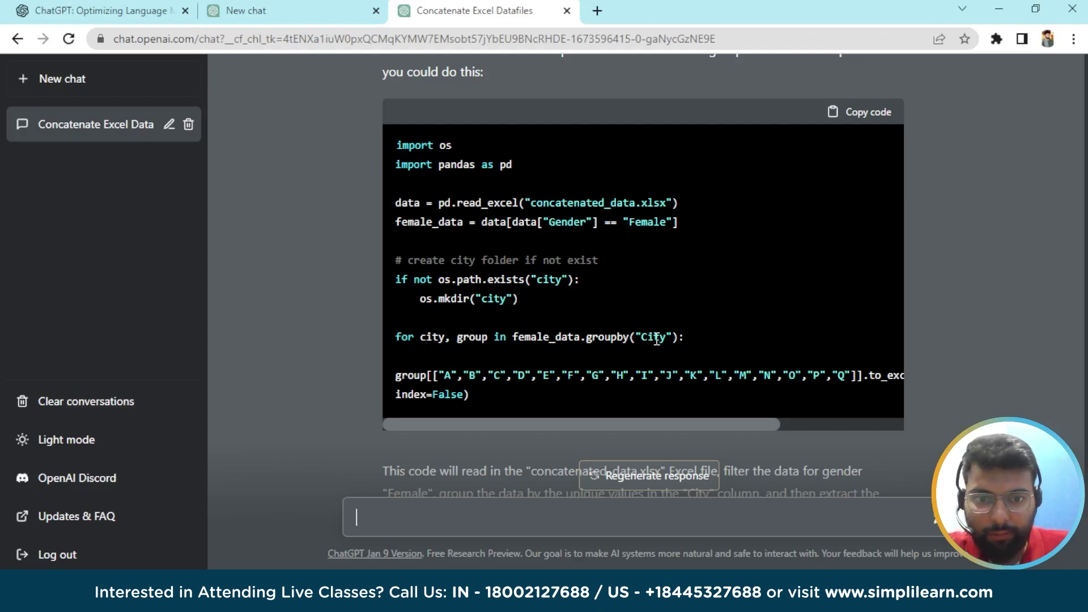
{"action": "scroll", "coordinate": [658, 340], "scroll_direction": "down", "scroll_amount": 2}
{"action": "scroll", "coordinate": [658, 340], "scroll_direction": "down", "scroll_amount": 4}
{"action": "scroll", "coordinate": [638, 353], "scroll_direction": "down", "scroll_amount": 1}
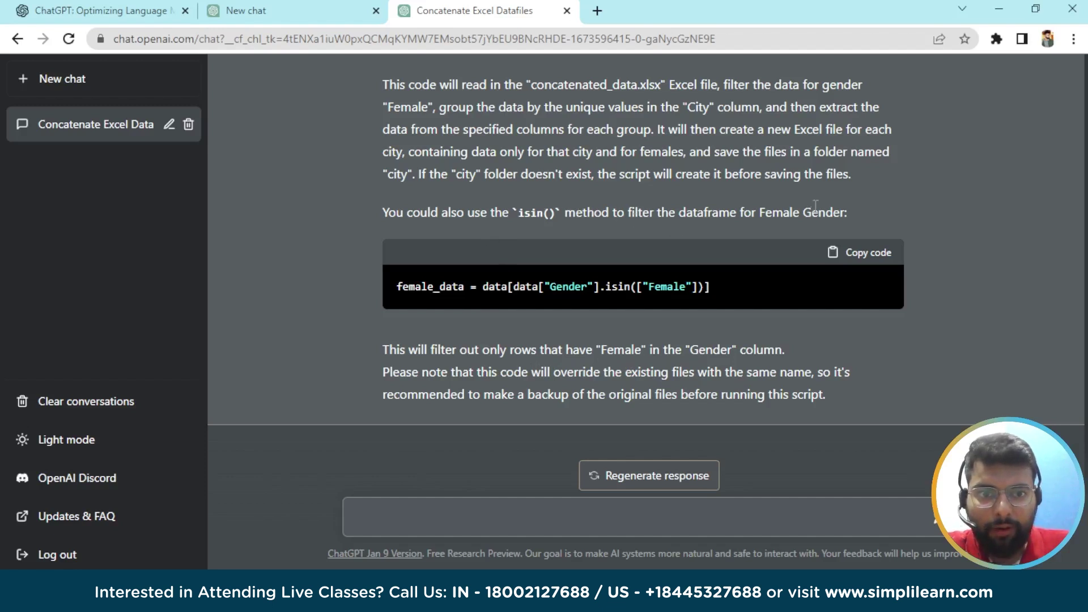
{"action": "scroll", "coordinate": [712, 260], "scroll_direction": "up", "scroll_amount": 7}
{"action": "left_click", "coordinate": [862, 125]}
{"action": "key", "text": "alt+Tab"}
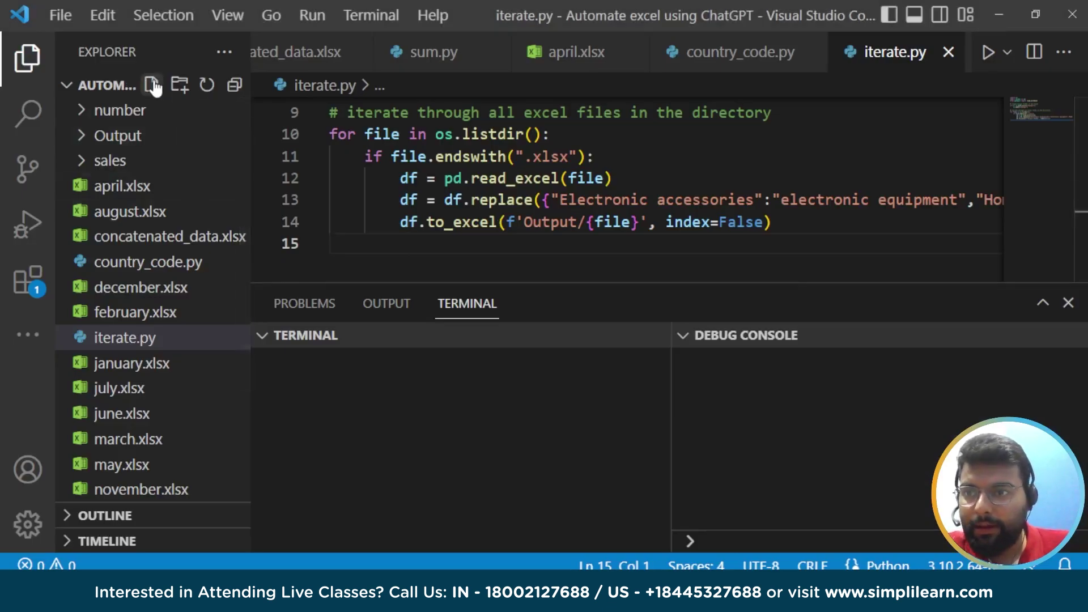
Add a new file filter.py, paste the city-filter script into it, and run it with Python
{"action": "left_click", "coordinate": [150, 85]}
{"action": "type", "text": "f"}
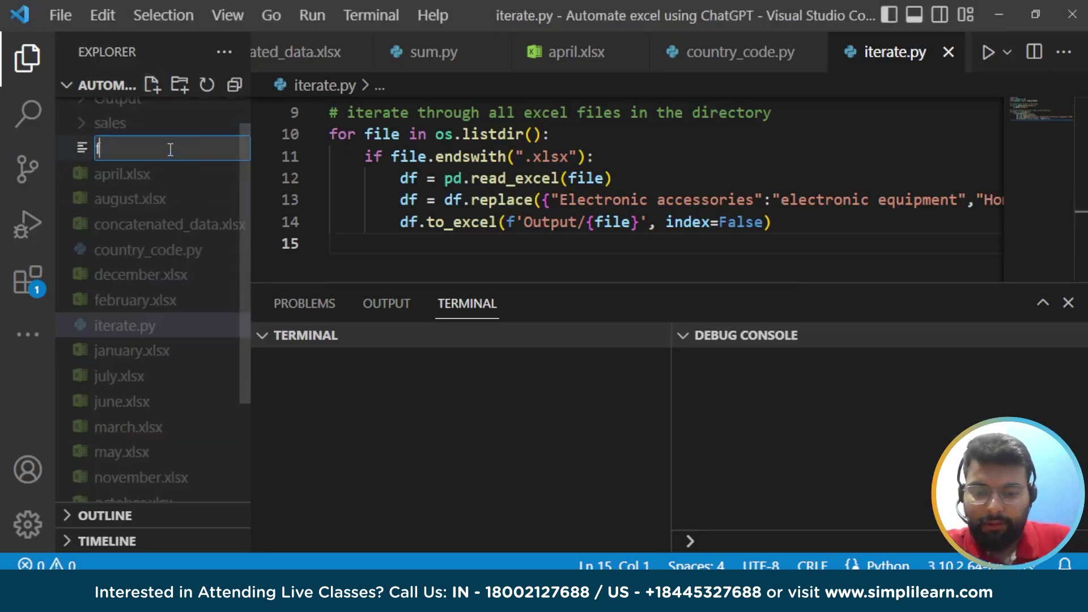
{"action": "type", "text": "ilter"}
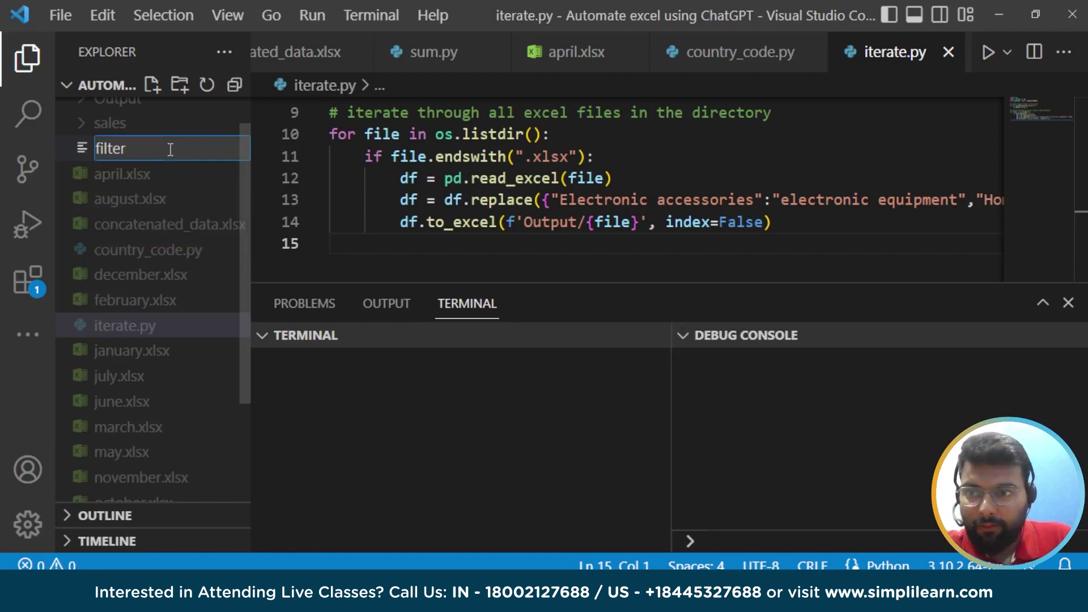
{"action": "type", "text": ".py"}
{"action": "key", "text": "Return"}
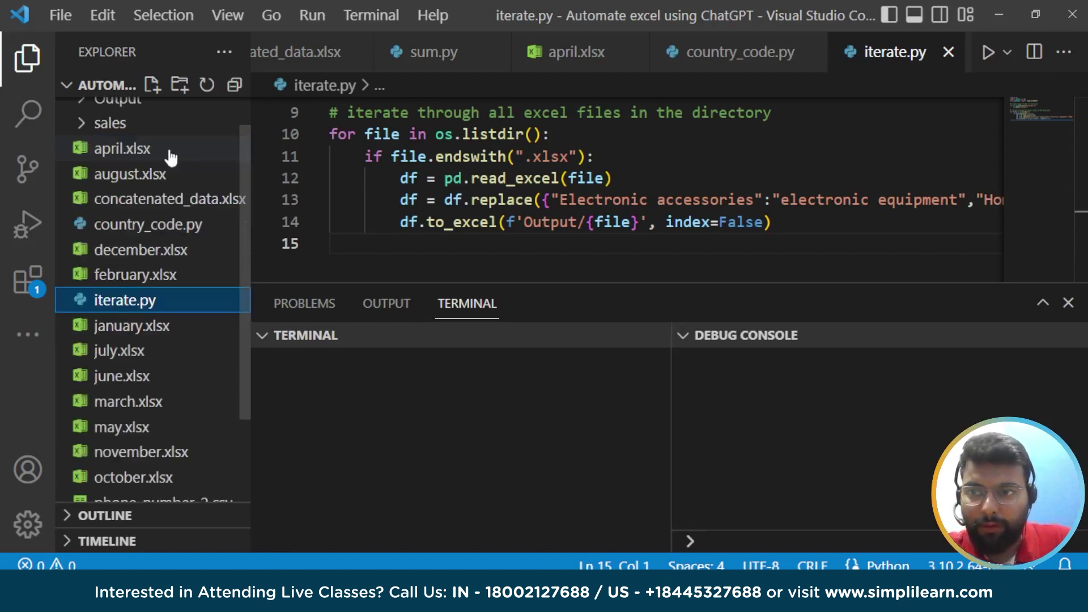
{"action": "key", "text": "ctrl+v"}
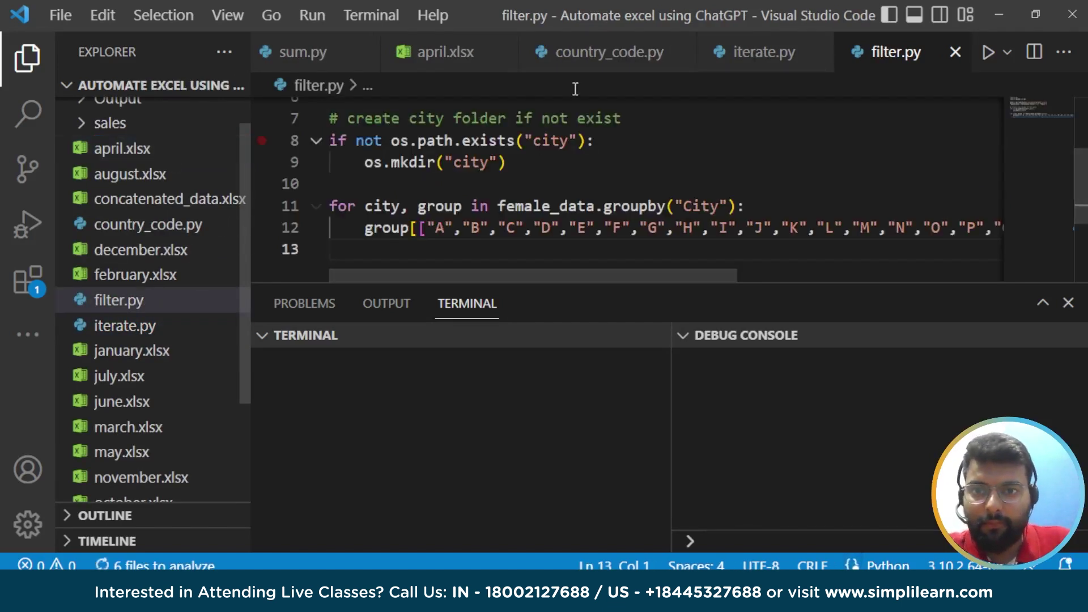
{"action": "left_click", "coordinate": [989, 54]}
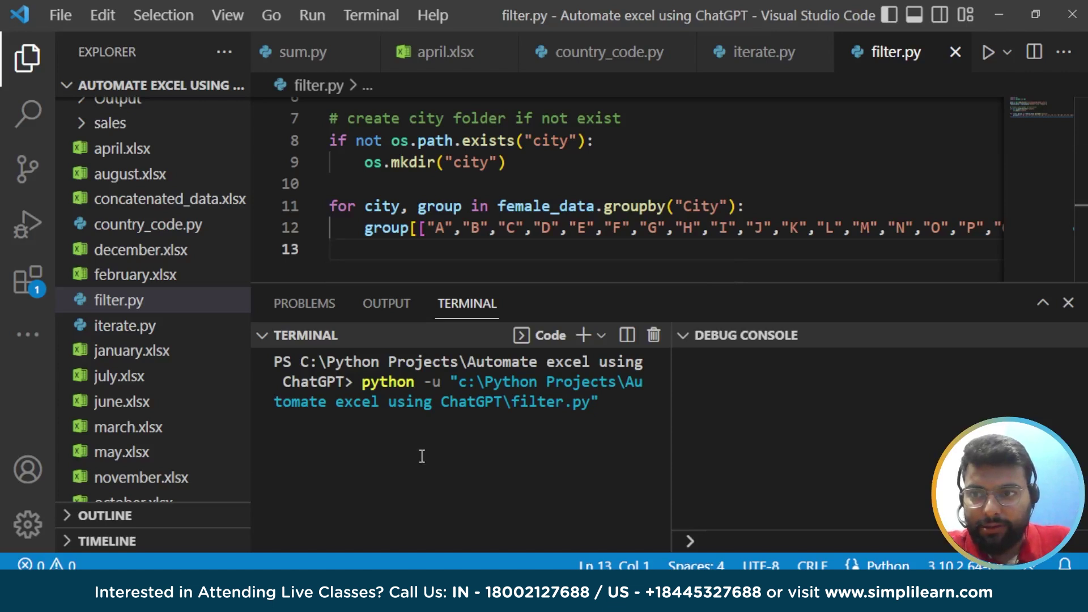
{"action": "key", "text": "alt+Tab"}
{"action": "key", "text": "alt+Tab"}
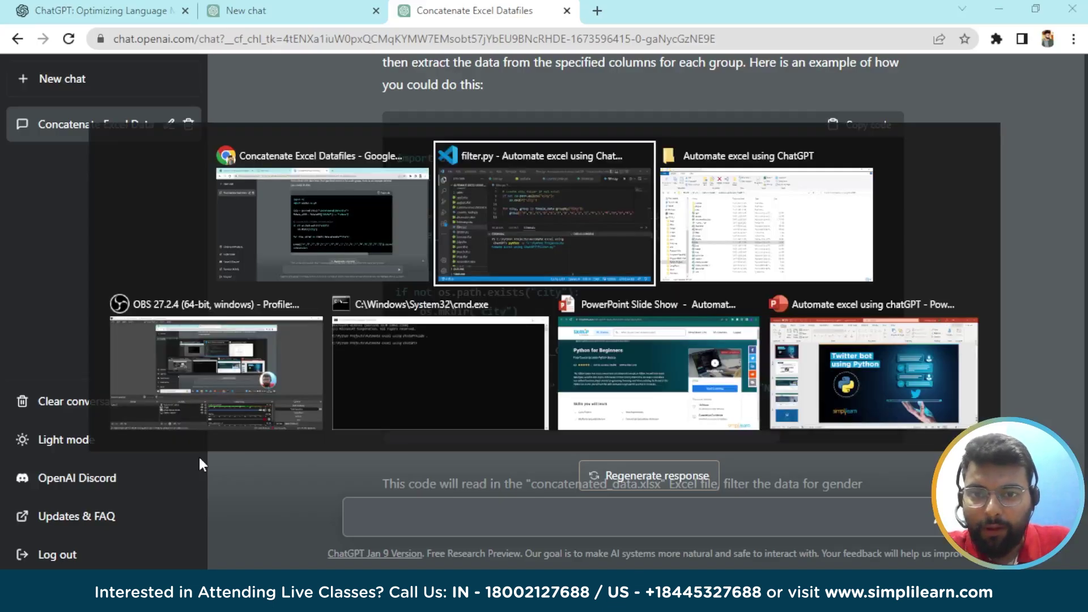
Refresh the project folder in File Explorer and open the newly created, empty city folder
{"action": "left_click", "coordinate": [785, 226]}
{"action": "key", "text": "alt"}
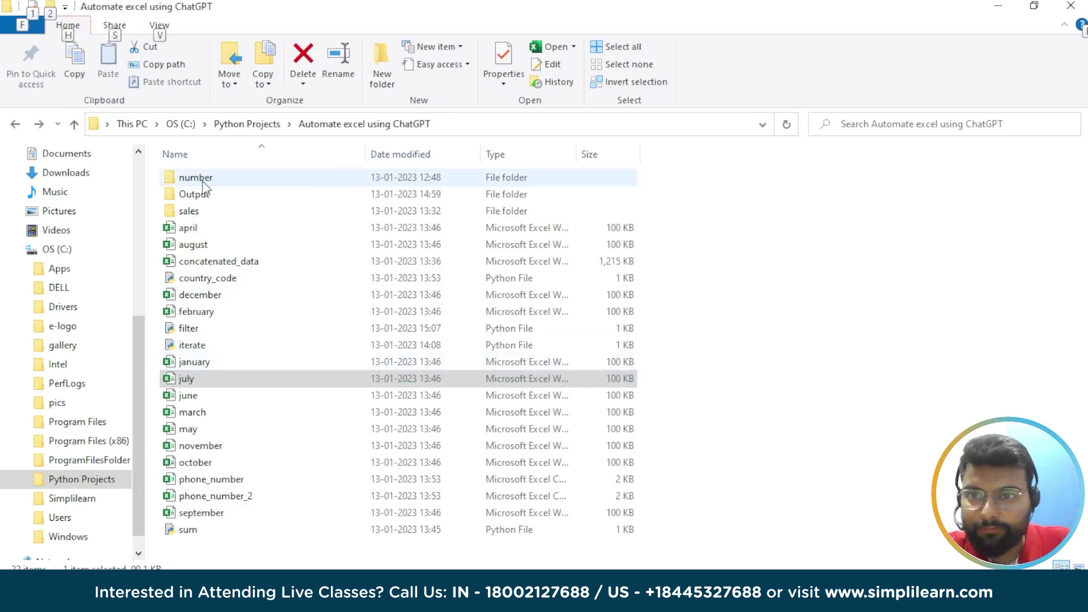
{"action": "left_click", "coordinate": [786, 125]}
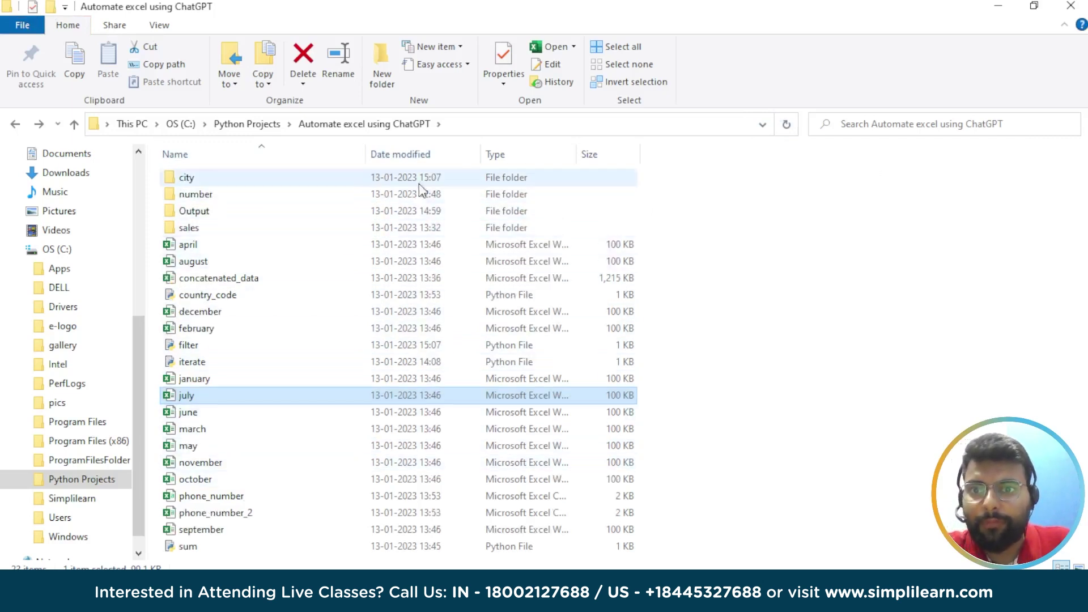
{"action": "key", "text": "alt+Tab"}
{"action": "key", "text": "alt+Tab"}
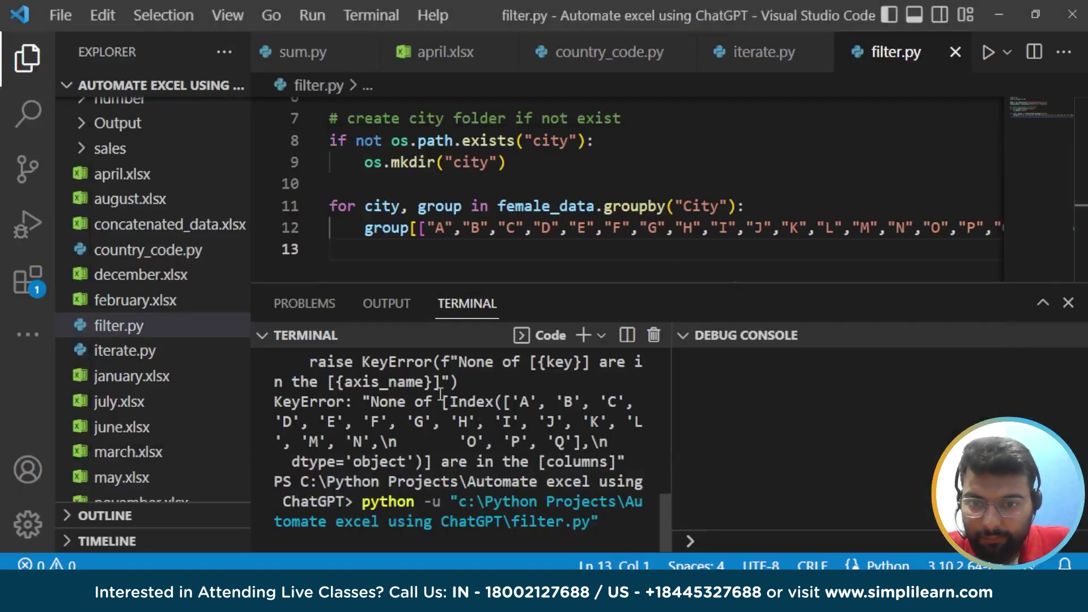
{"action": "key", "text": "alt+Tab"}
{"action": "key", "text": "alt+Tab"}
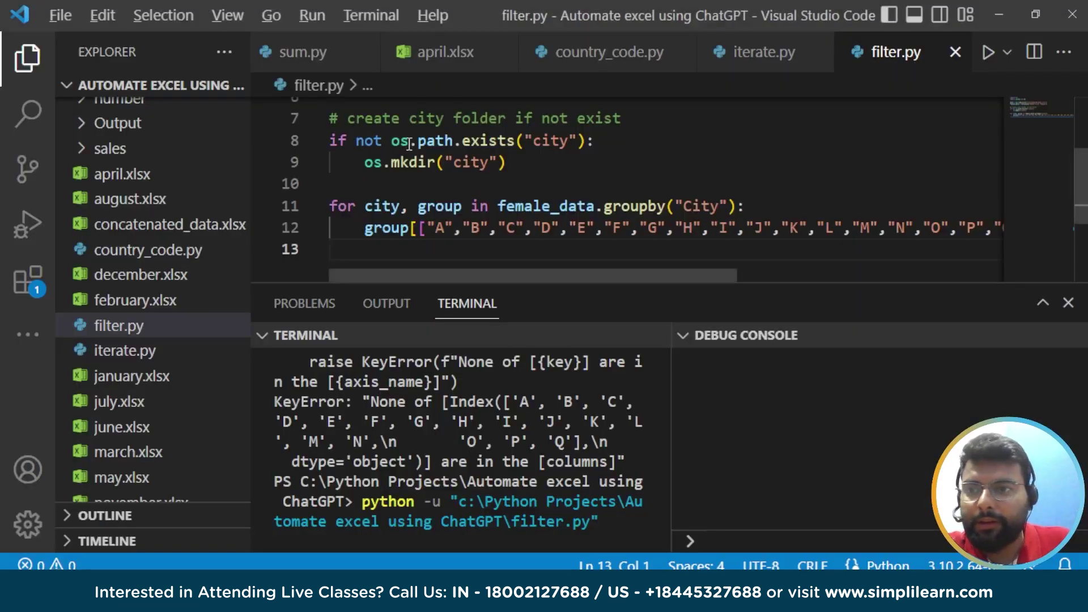
{"action": "key", "text": "alt+Tab"}
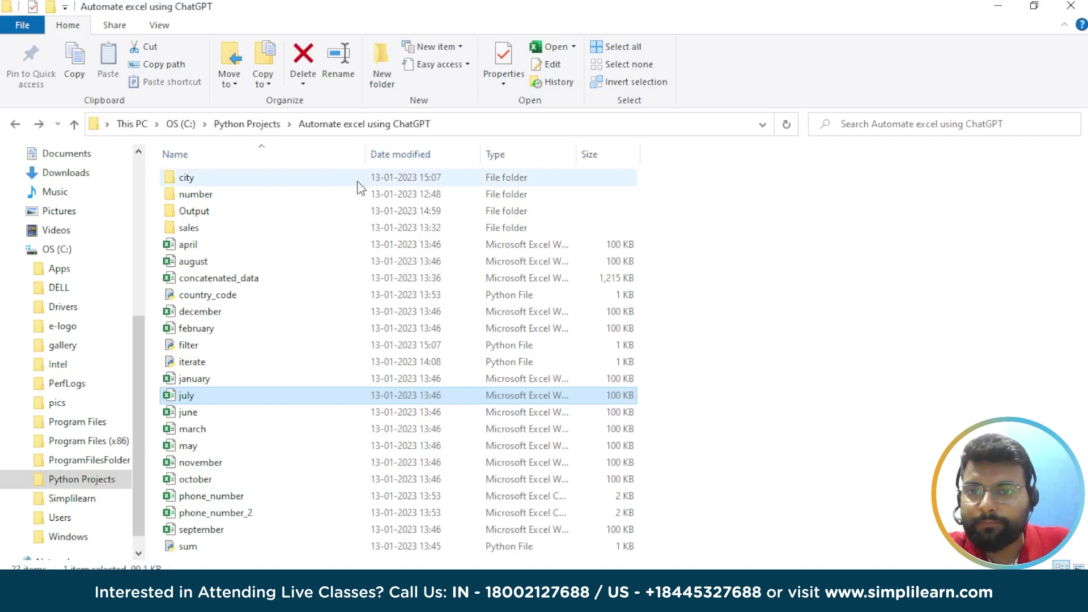
{"action": "double_click", "coordinate": [359, 180]}
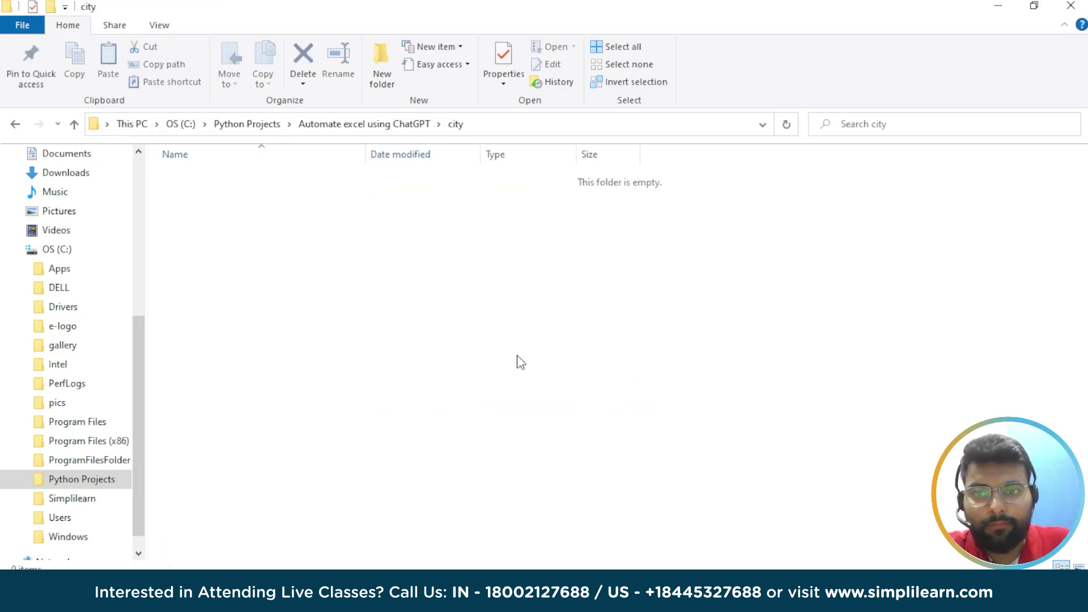
{"action": "key", "text": "alt+Tab"}
Scroll the terminal up to filter.py's KeyError traceback
{"action": "key", "text": "alt+Tab"}
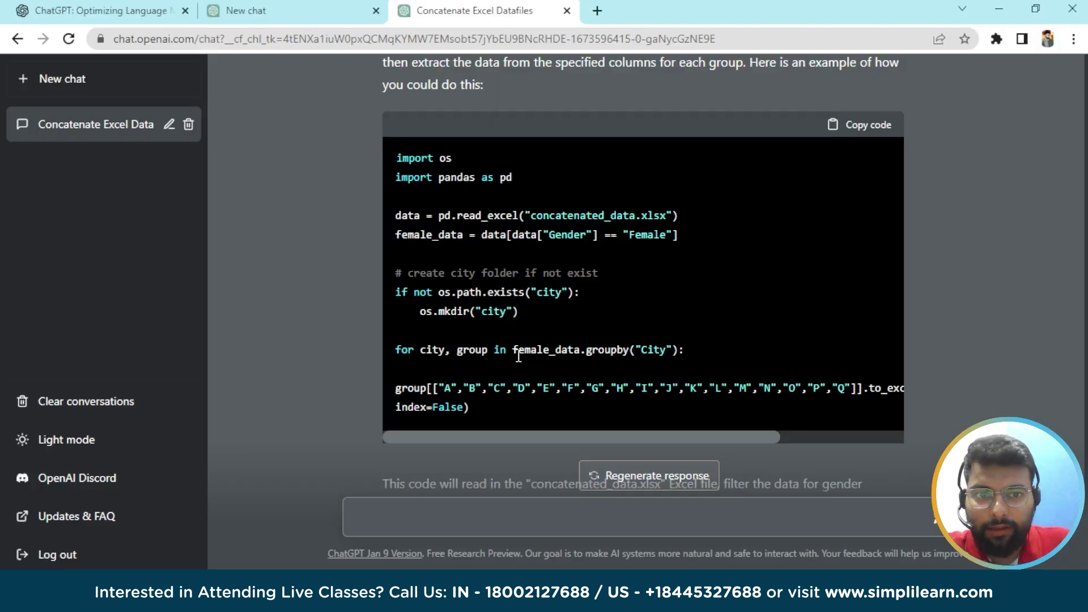
{"action": "key", "text": "alt+Tab"}
{"action": "key", "text": "alt+Tab"}
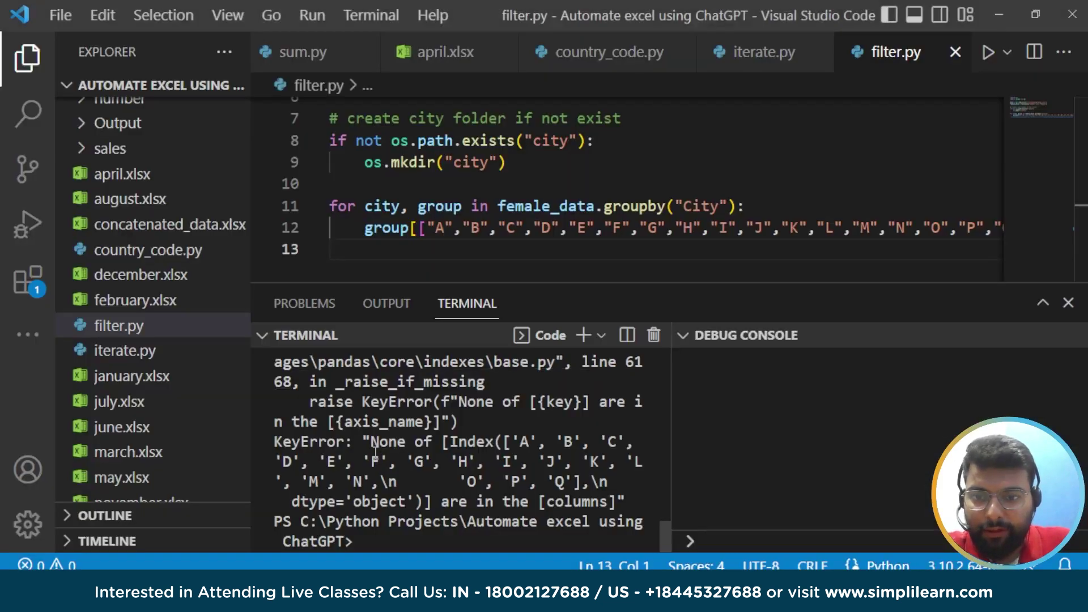
{"action": "scroll", "coordinate": [486, 435], "scroll_direction": "up", "scroll_amount": 2}
{"action": "scroll", "coordinate": [486, 435], "scroll_direction": "up", "scroll_amount": 1}
{"action": "scroll", "coordinate": [486, 435], "scroll_direction": "up", "scroll_amount": 1}
{"action": "scroll", "coordinate": [486, 434], "scroll_direction": "up", "scroll_amount": 2}
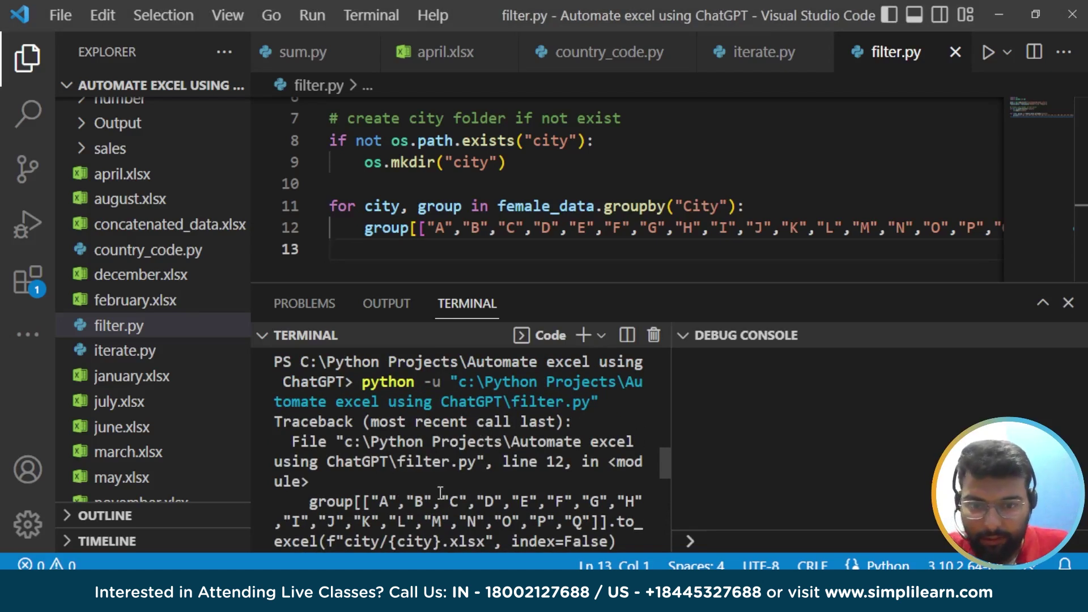
{"action": "scroll", "coordinate": [385, 501], "scroll_direction": "down", "scroll_amount": 2}
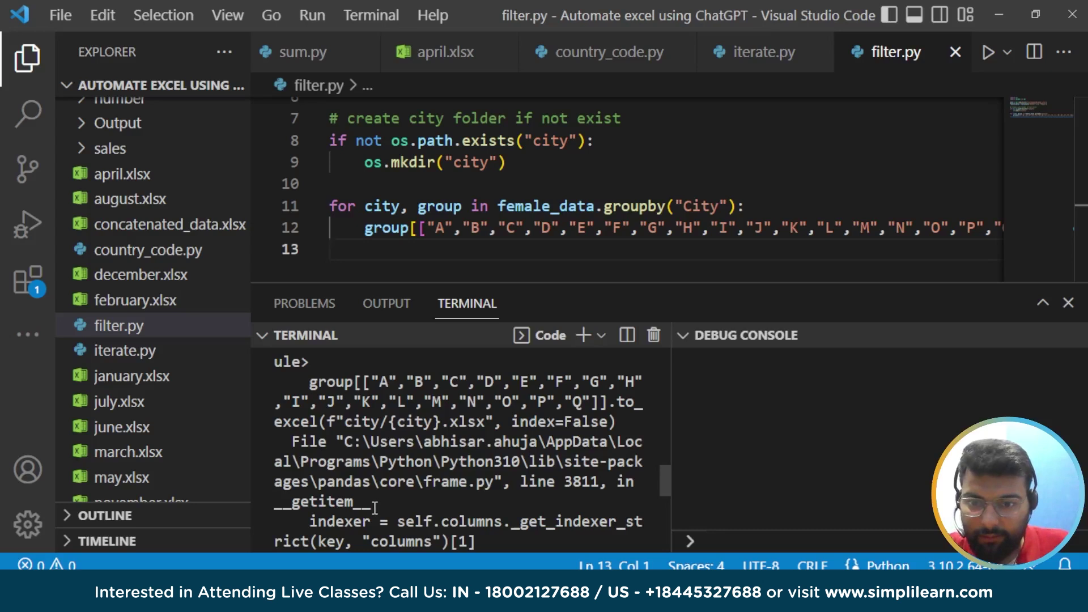
{"action": "scroll", "coordinate": [374, 507], "scroll_direction": "up", "scroll_amount": 4}
{"action": "scroll", "coordinate": [374, 453], "scroll_direction": "down", "scroll_amount": 7}
{"action": "scroll", "coordinate": [367, 431], "scroll_direction": "up", "scroll_amount": 4}
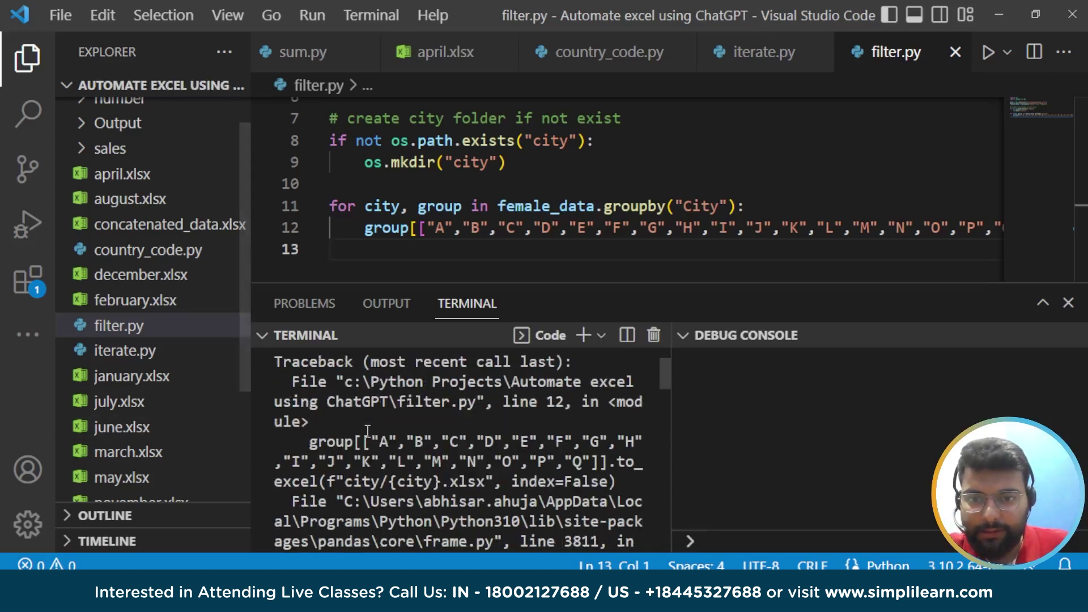
{"action": "scroll", "coordinate": [368, 431], "scroll_direction": "up", "scroll_amount": 1}
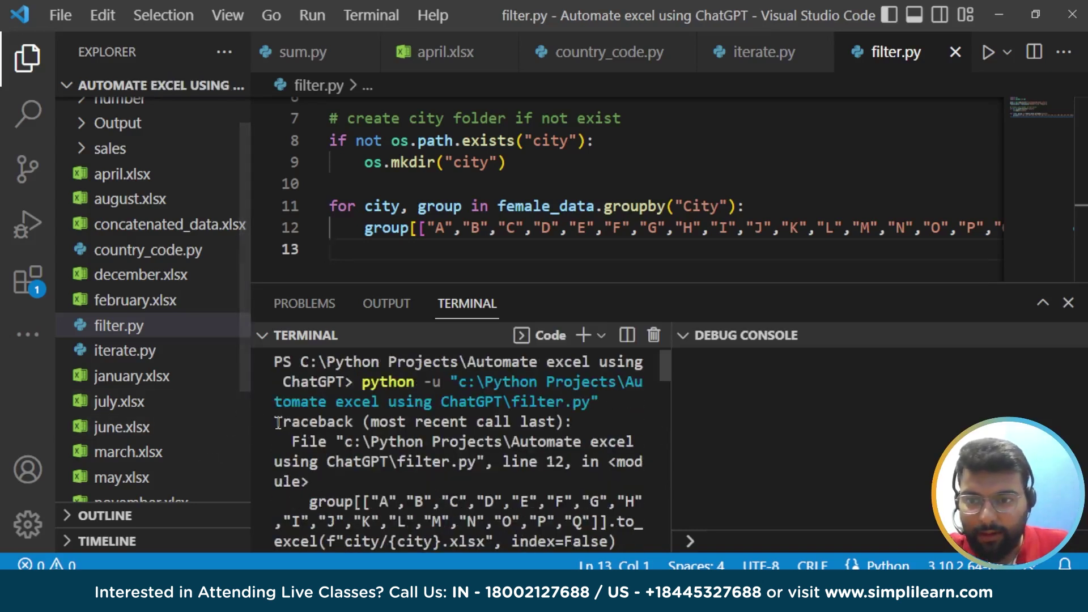
Select and copy the traceback lines down to the axis_name line
{"action": "mouse_move", "coordinate": [265, 419]}
{"action": "left_mouse_down"}
{"action": "mouse_move", "coordinate": [448, 489]}
{"action": "mouse_move", "coordinate": [595, 516]}
{"action": "left_mouse_up"}
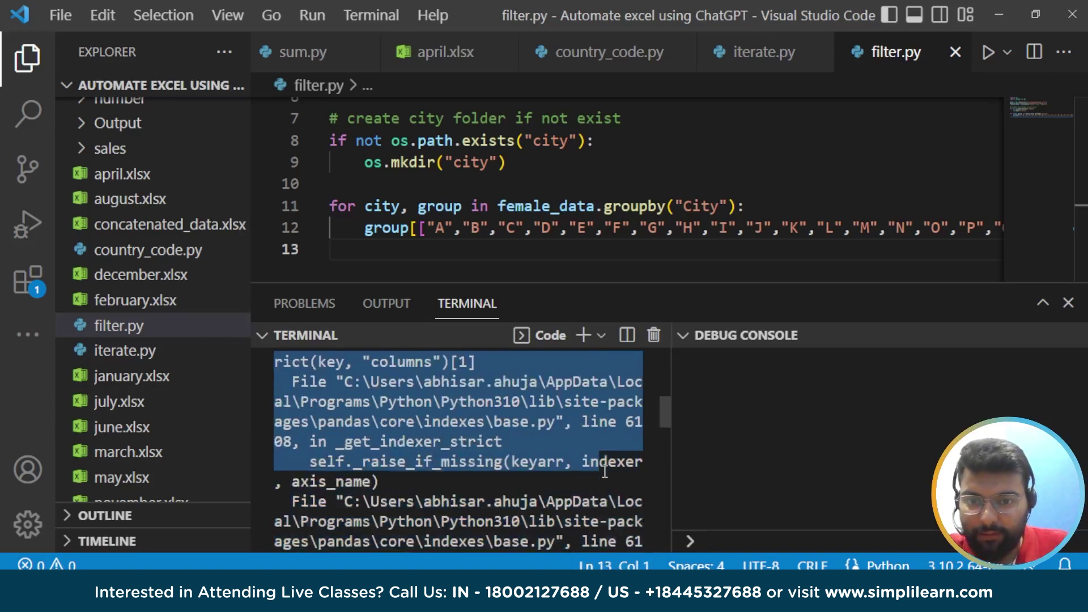
{"action": "left_click_drag", "start_coordinate": [596, 515], "coordinate": [602, 481]}
{"action": "key", "text": "alt+Tab"}
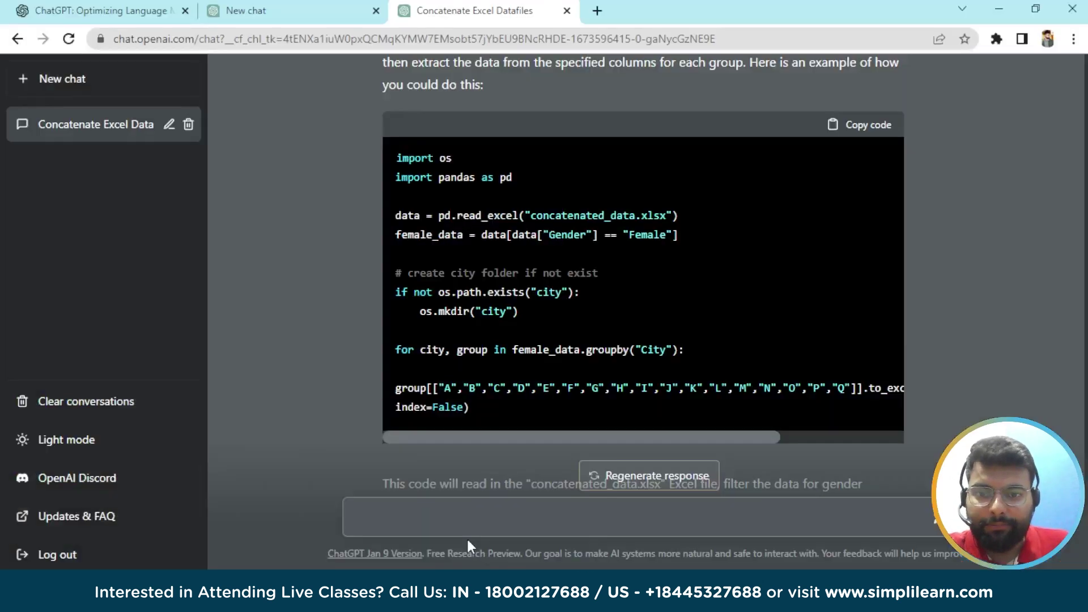
{"action": "left_click", "coordinate": [477, 516]}
Send the copied KeyError traceback about columns A–Q to ChatGPT
{"action": "key", "text": "ctrl+v"}
{"action": "key", "text": "Return"}
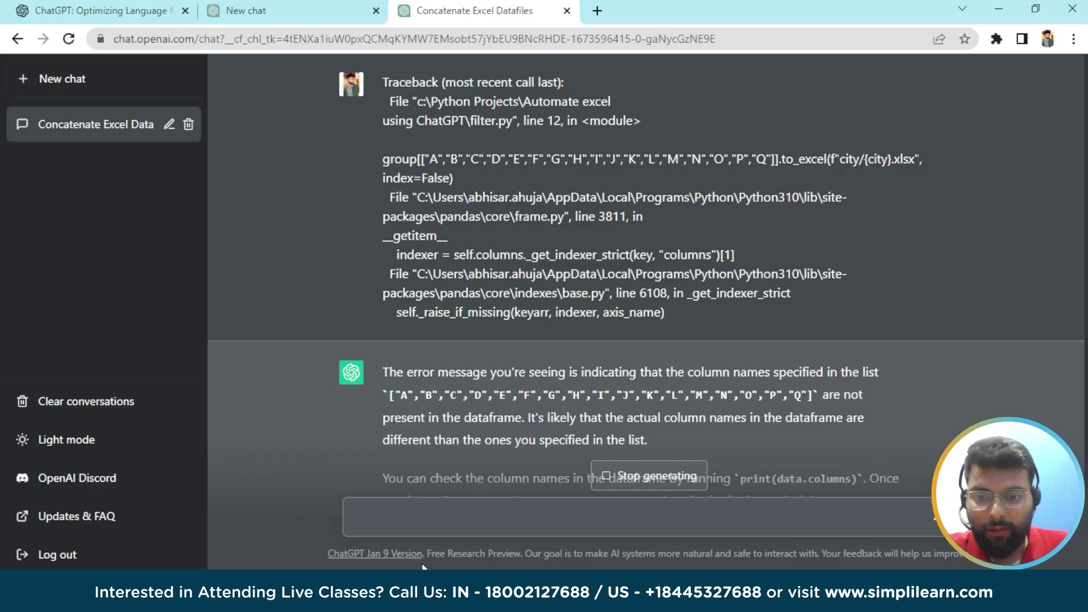
{"action": "key", "text": "alt+Tab"}
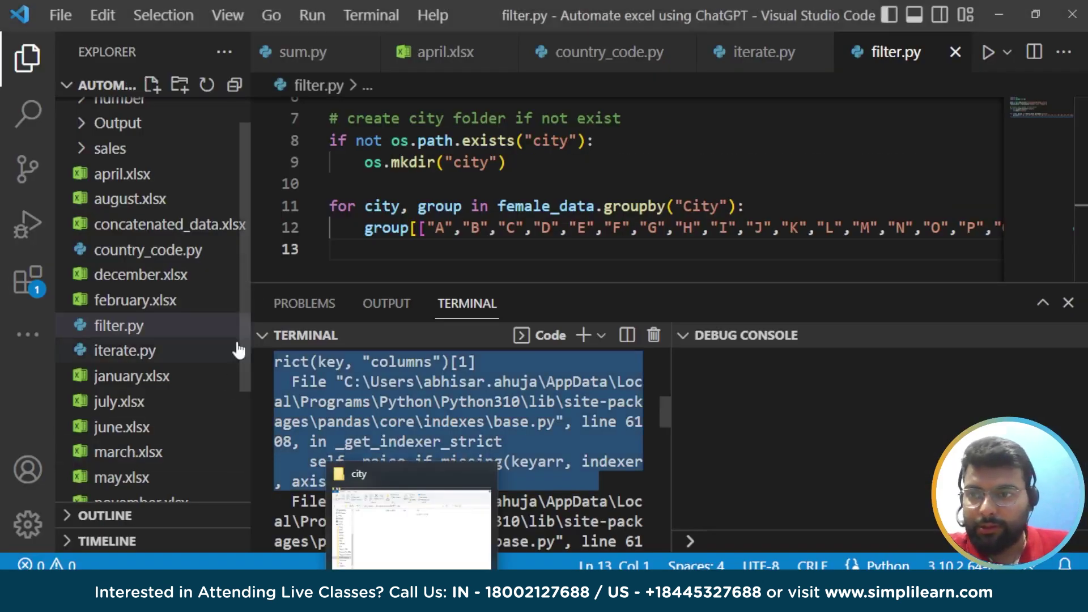
Open concatenated_data.xlsx and confirm its headers run from the index in A to Rating in R
{"action": "key", "text": "alt+Tab"}
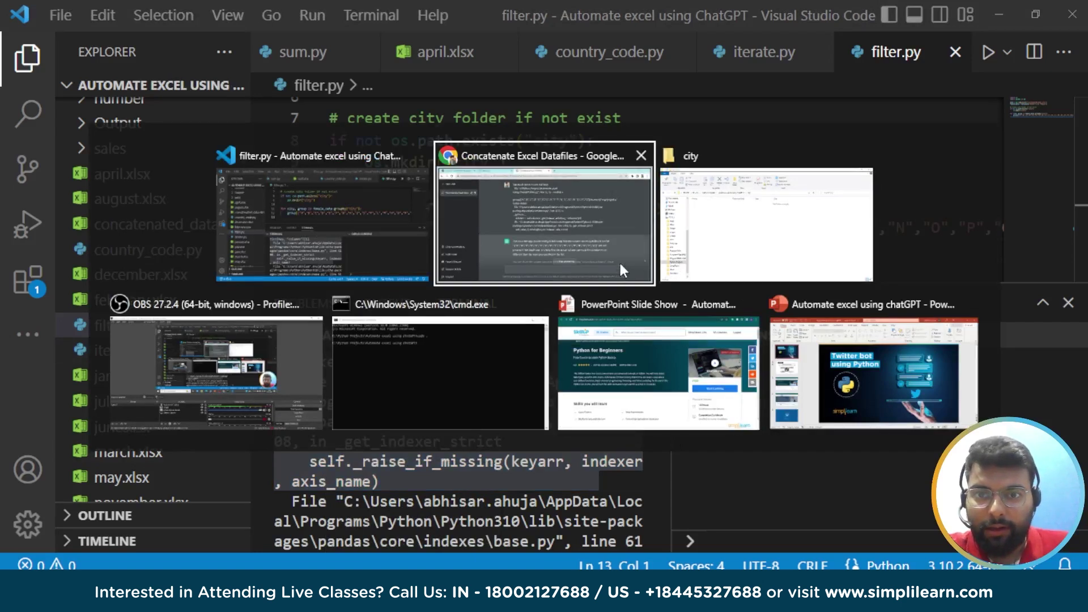
{"action": "left_click", "coordinate": [829, 230]}
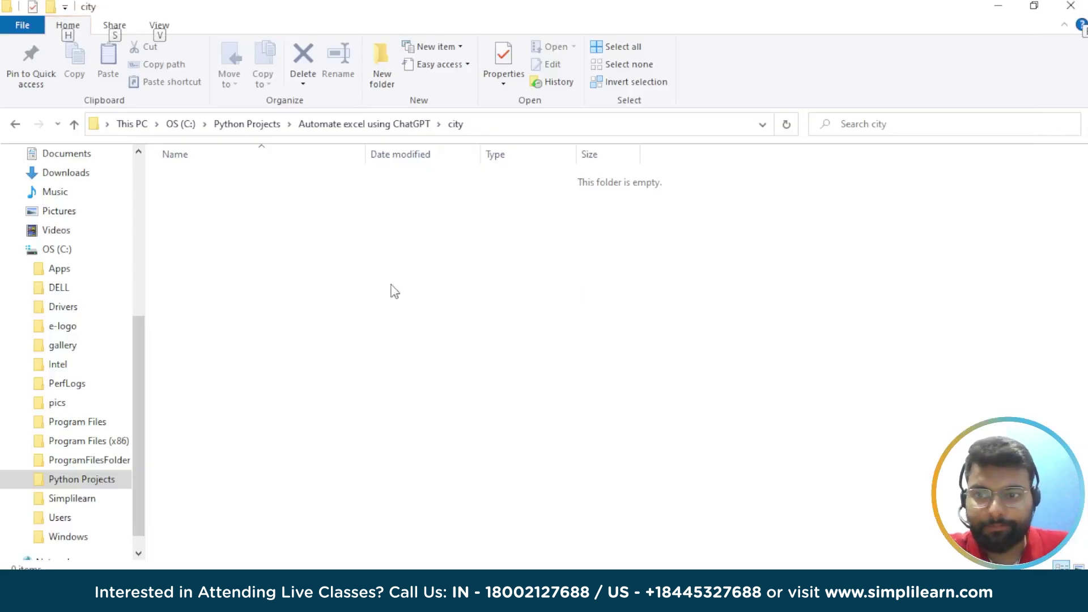
{"action": "left_click", "coordinate": [21, 126]}
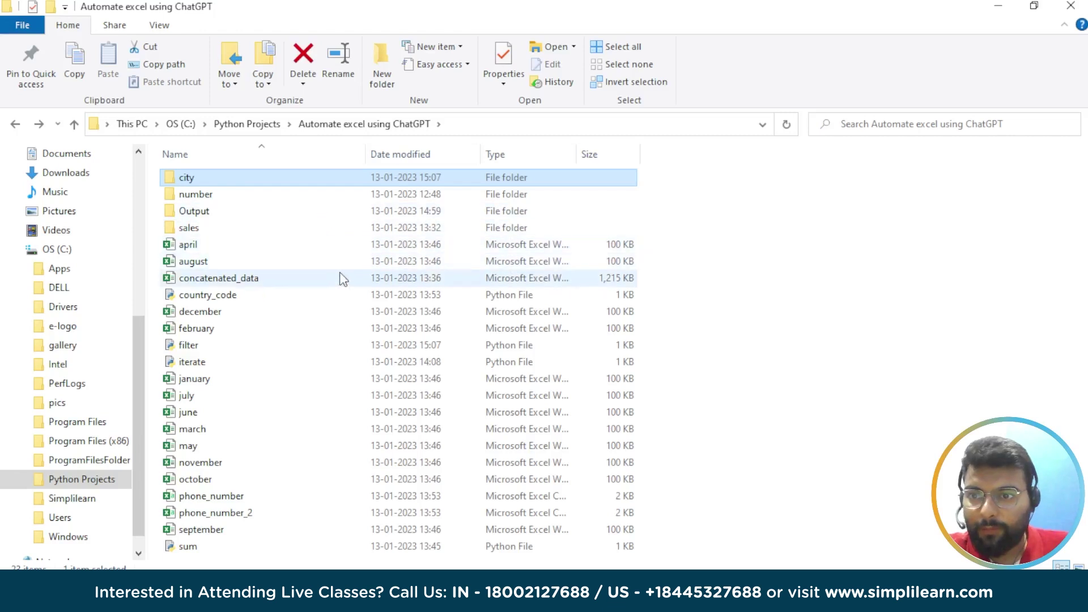
{"action": "left_click", "coordinate": [342, 278]}
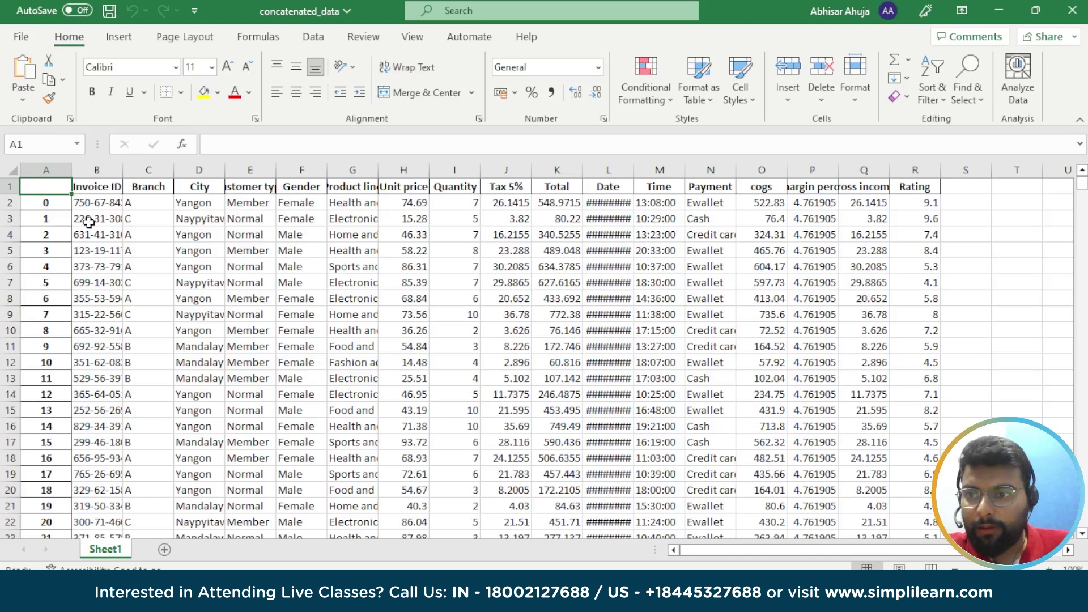
{"action": "left_click_drag", "start_coordinate": [900, 548], "coordinate": [900, 548]}
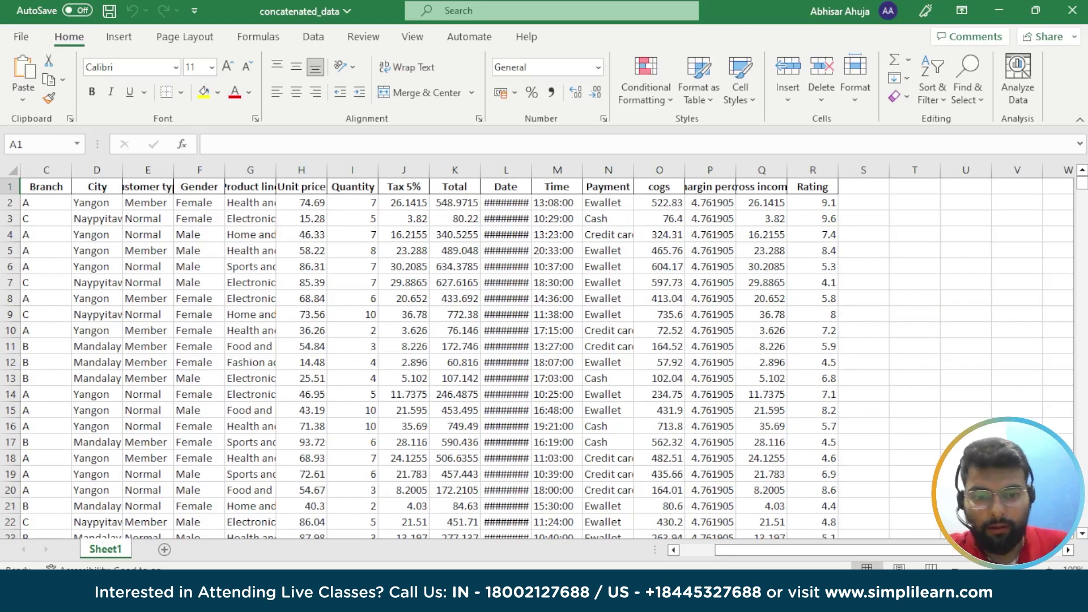
{"action": "left_click_drag", "start_coordinate": [776, 550], "coordinate": [739, 550]}
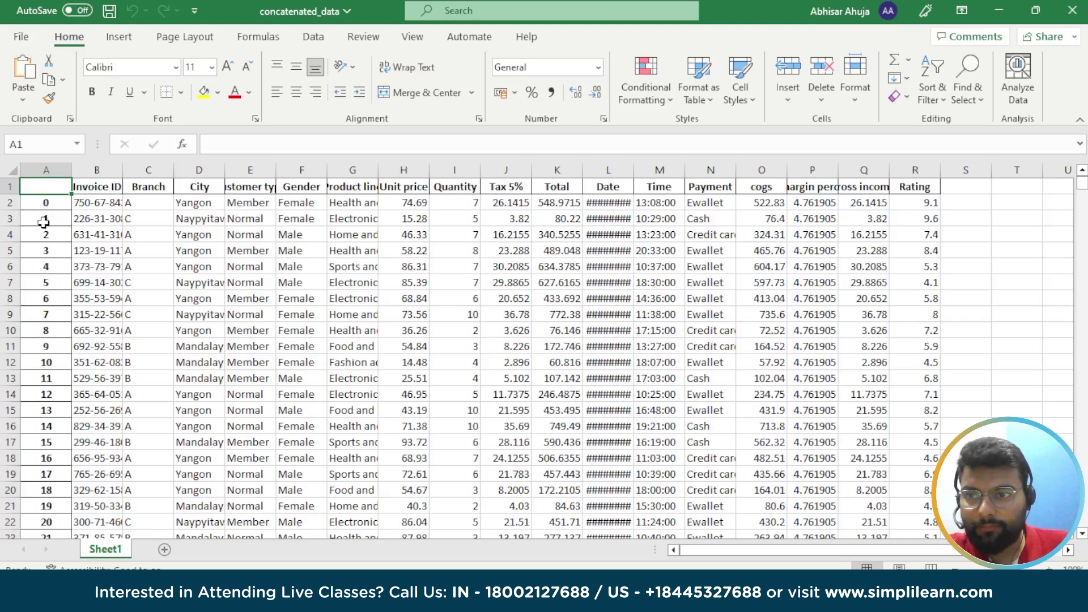
{"action": "key", "text": "alt+Tab"}
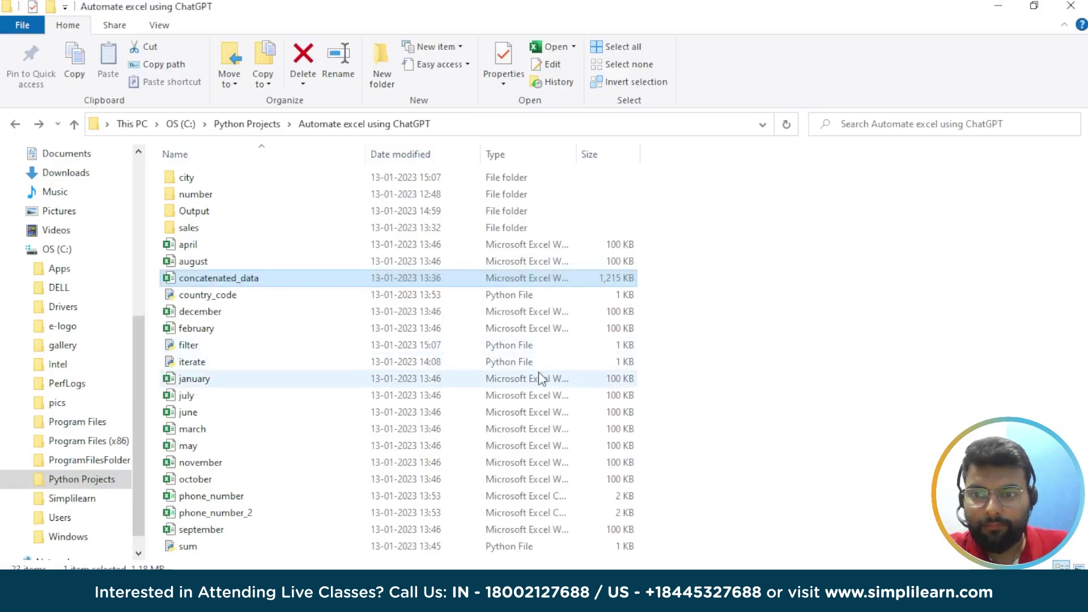
{"action": "key", "text": "alt+Tab"}
Scroll back up in ChatGPT to the earlier city-filter prompt
{"action": "left_click", "coordinate": [679, 256]}
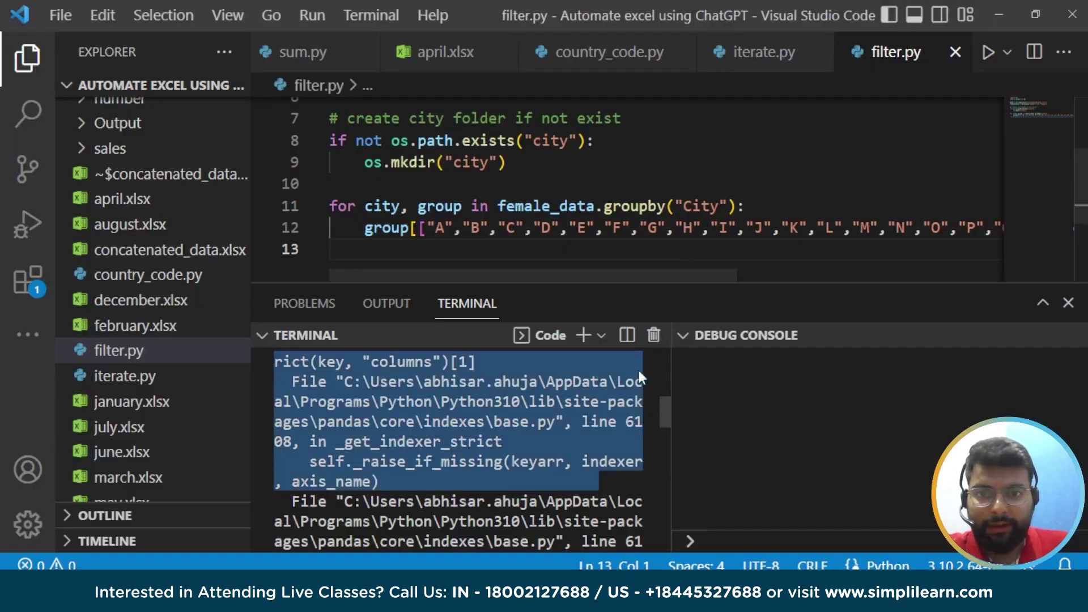
{"action": "key", "text": "alt+Tab"}
{"action": "key", "text": "alt+Tab"}
{"action": "key", "text": "alt+Tab"}
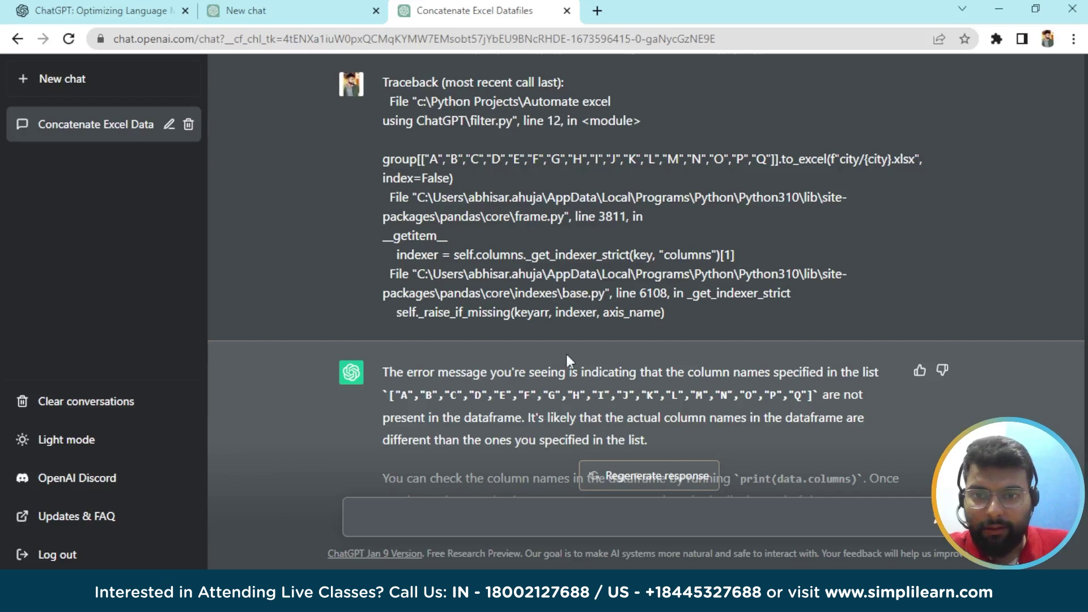
{"action": "scroll", "coordinate": [566, 355], "scroll_direction": "up", "scroll_amount": 5}
{"action": "scroll", "coordinate": [563, 352], "scroll_direction": "up", "scroll_amount": 5}
{"action": "scroll", "coordinate": [563, 358], "scroll_direction": "up", "scroll_amount": 5}
{"action": "scroll", "coordinate": [562, 355], "scroll_direction": "up", "scroll_amount": 1}
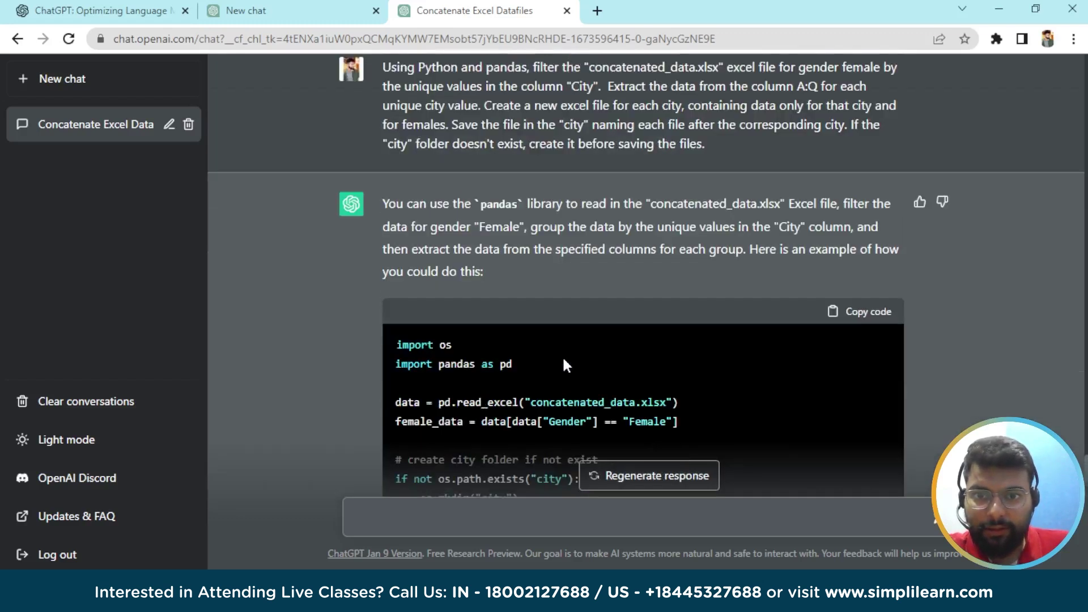
{"action": "scroll", "coordinate": [562, 355], "scroll_direction": "up", "scroll_amount": 3}
{"action": "scroll", "coordinate": [646, 345], "scroll_direction": "up", "scroll_amount": 4}
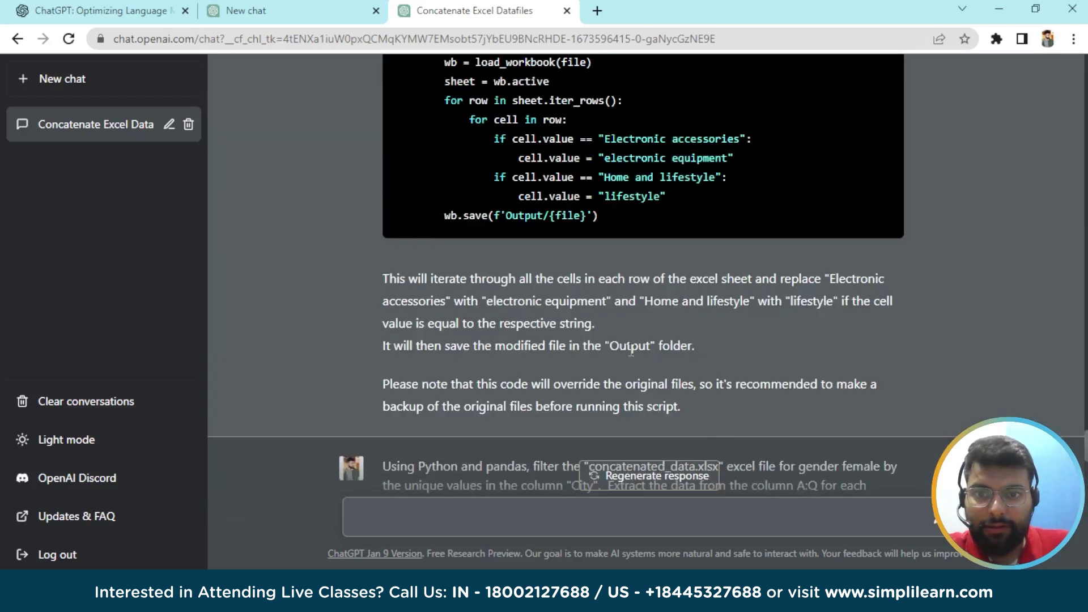
{"action": "scroll", "coordinate": [631, 352], "scroll_direction": "down", "scroll_amount": 3}
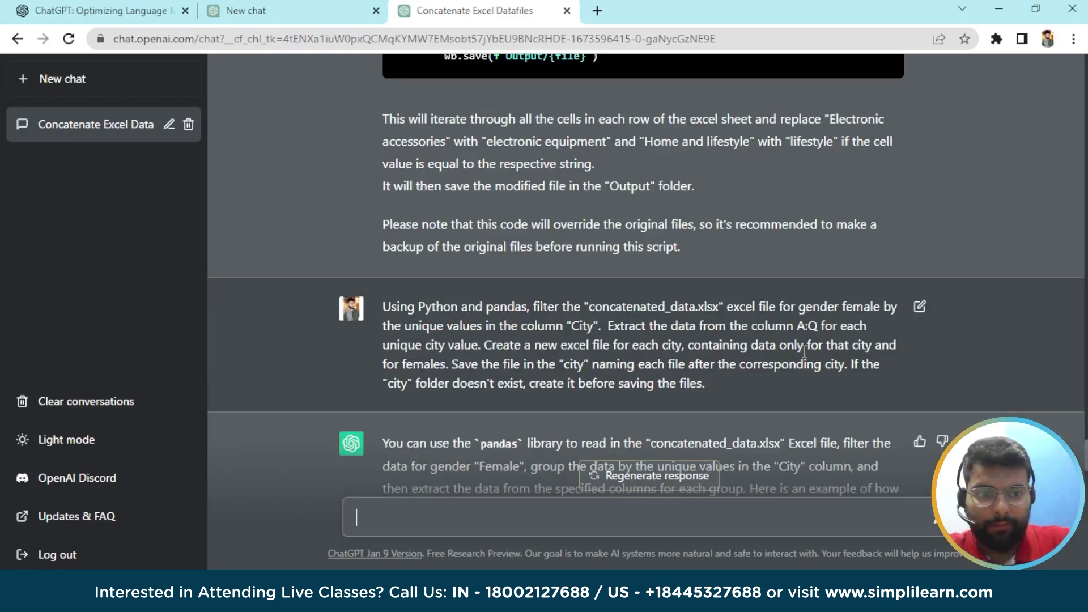
Change the prompt's column range from A:Q to A:R and resubmit it
{"action": "left_click", "coordinate": [915, 310]}
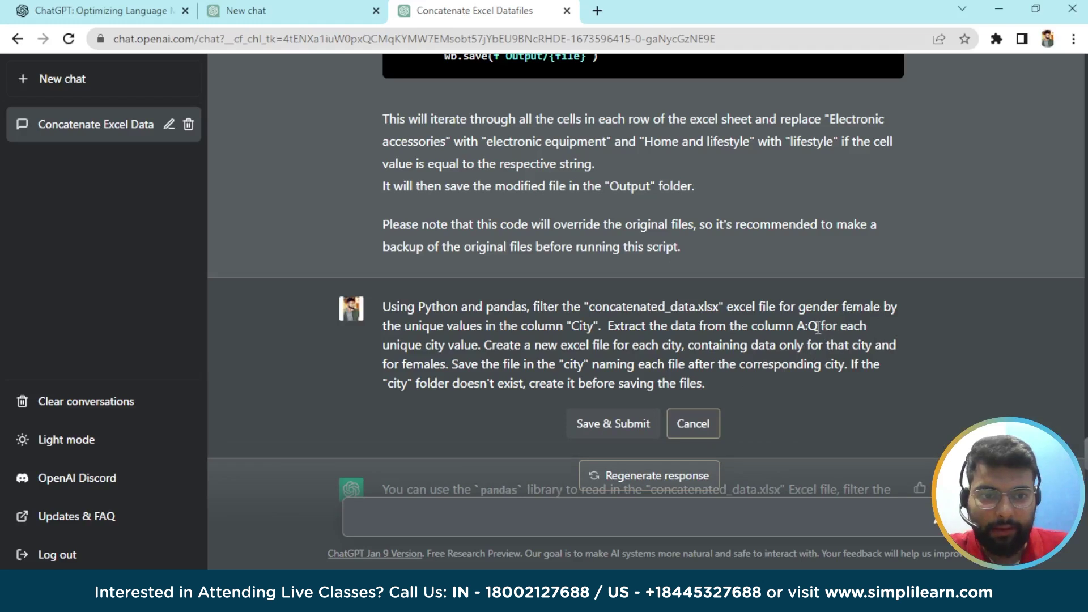
{"action": "key", "text": "BackSpace"}
{"action": "type", "text": "R"}
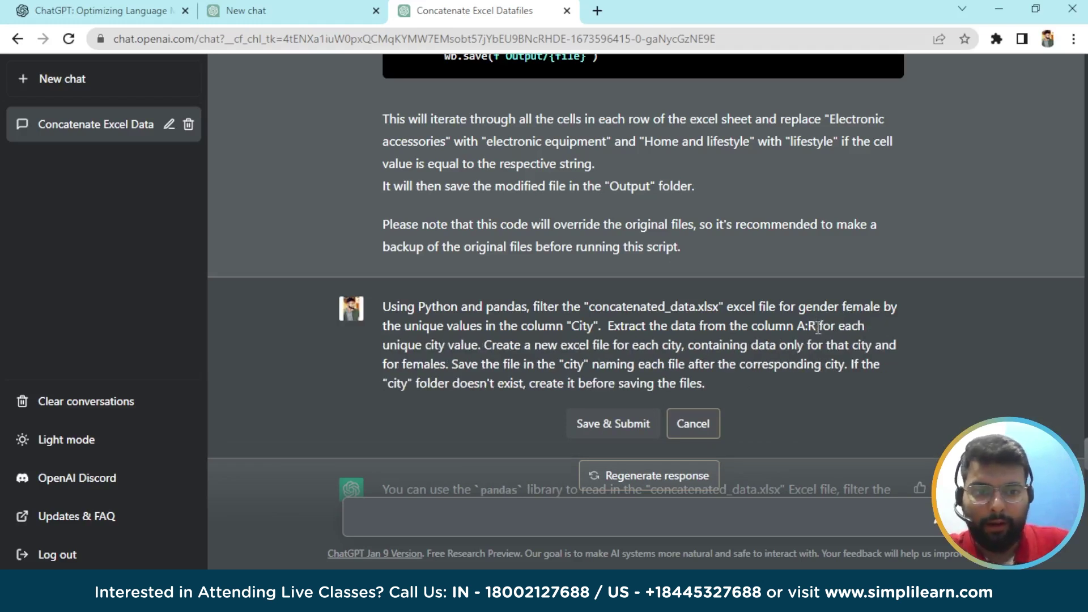
{"action": "left_click", "coordinate": [606, 425]}
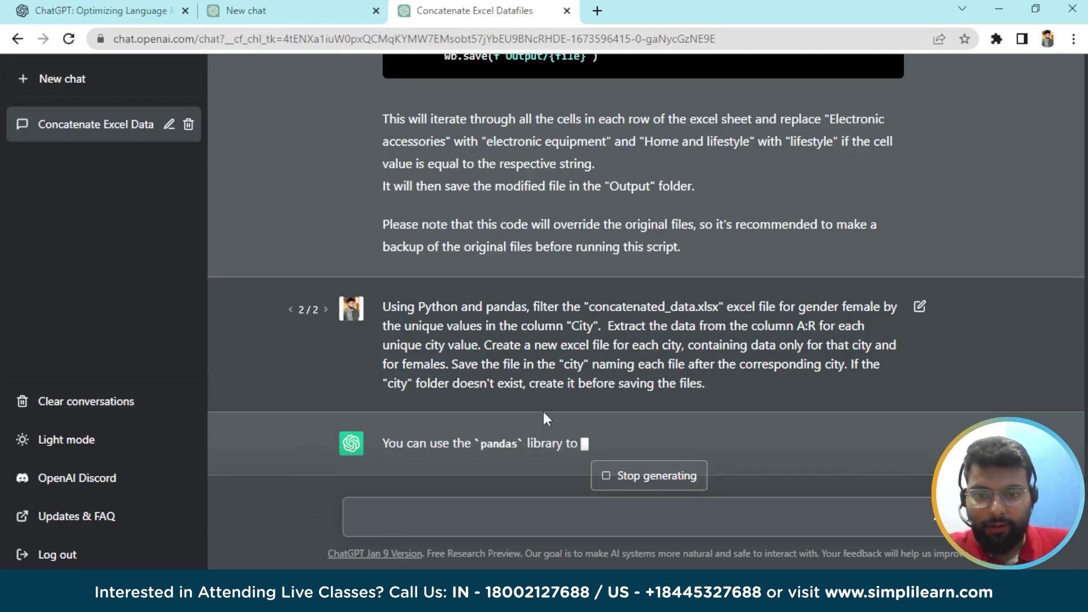
Let the A:R answer finish, then review its code slicing columns with group.iloc[:, :18]
{"action": "scroll", "coordinate": [533, 391], "scroll_direction": "down", "scroll_amount": 1}
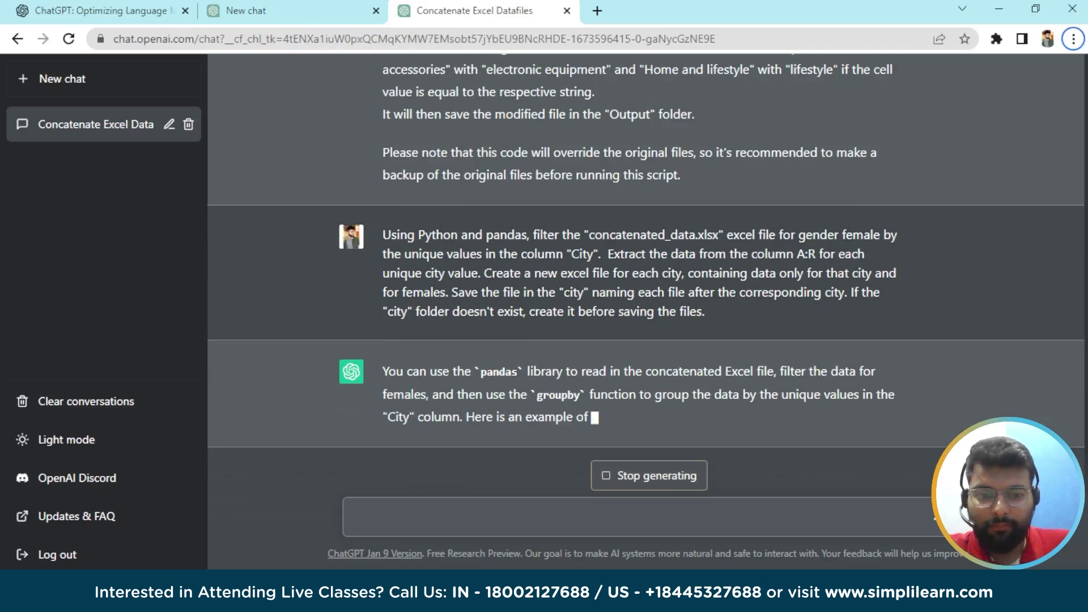
{"action": "key", "text": "alt+Tab"}
{"action": "key", "text": "alt+Tab"}
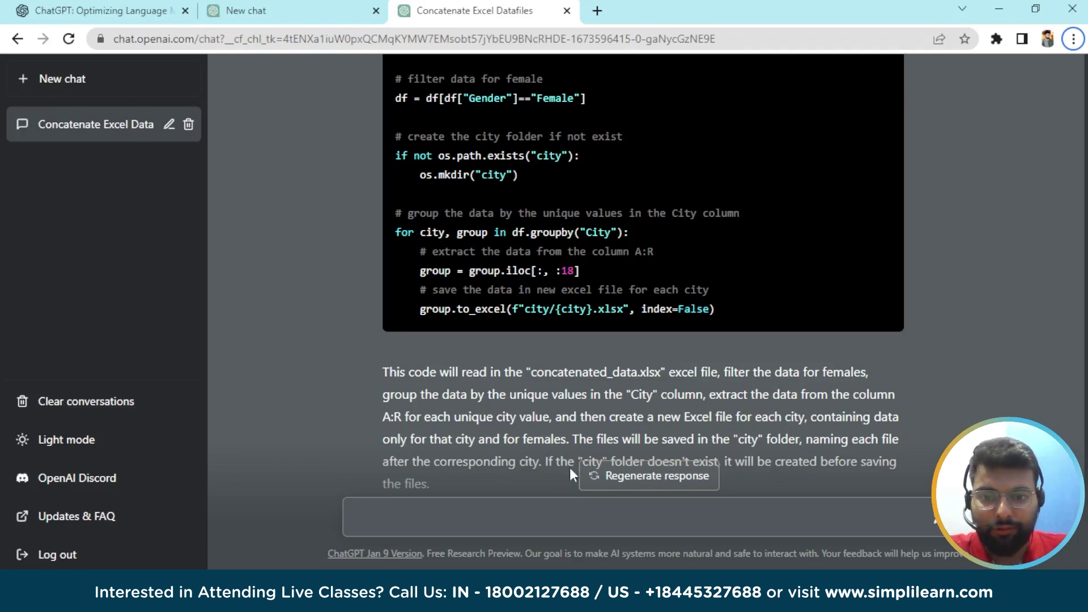
{"action": "scroll", "coordinate": [582, 281], "scroll_direction": "down", "scroll_amount": 3}
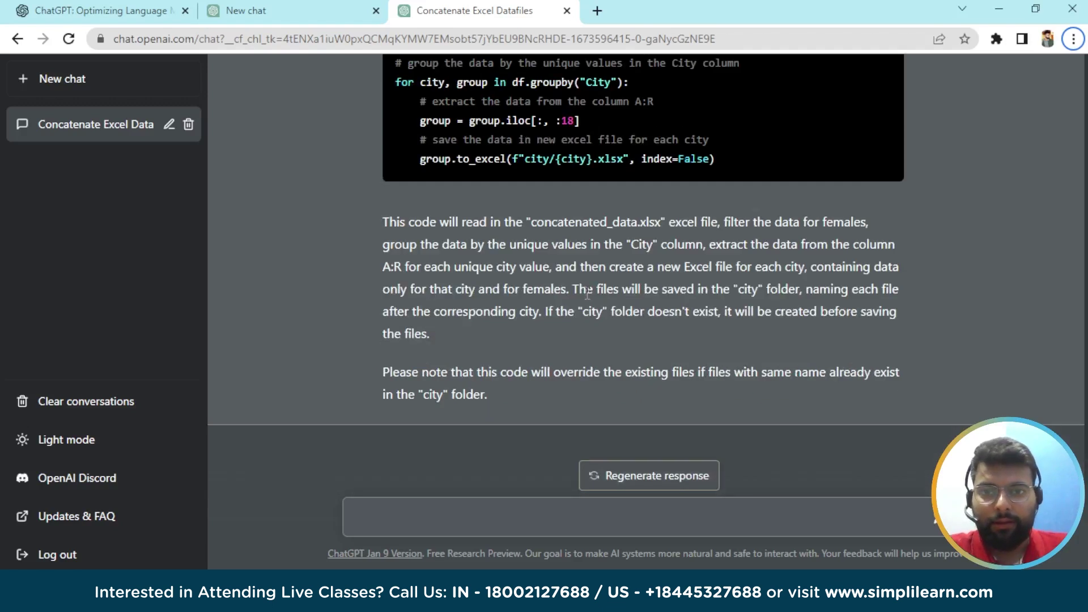
{"action": "scroll", "coordinate": [578, 294], "scroll_direction": "up", "scroll_amount": 5}
{"action": "scroll", "coordinate": [579, 304], "scroll_direction": "up", "scroll_amount": 5}
Replace all of filter.py's code with ChatGPT's new group.iloc[:, :18] version
{"action": "left_click", "coordinate": [865, 338]}
{"action": "key", "text": "alt+Tab"}
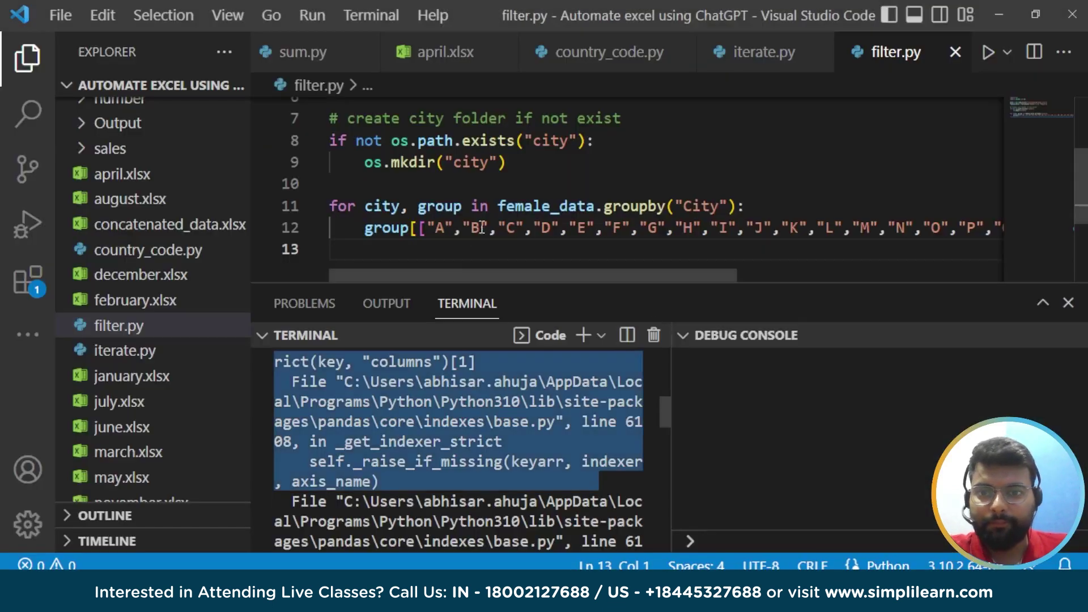
{"action": "key", "text": "ctrl+a"}
{"action": "key", "text": "Delete"}
{"action": "key", "text": "ctrl+v"}
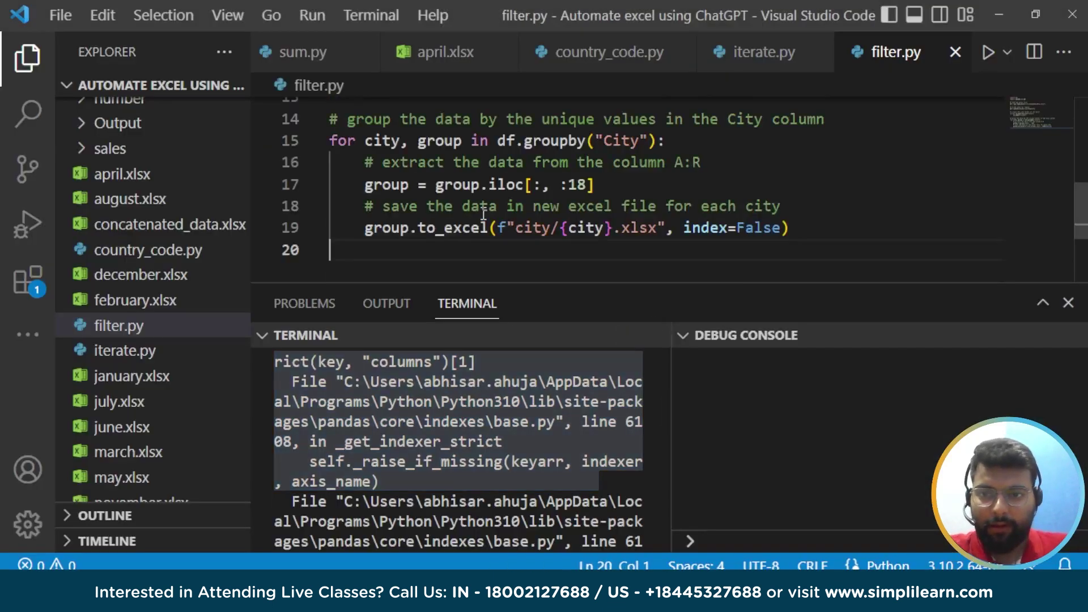
Run the updated filter.py and check the terminal output
{"action": "left_click", "coordinate": [988, 52]}
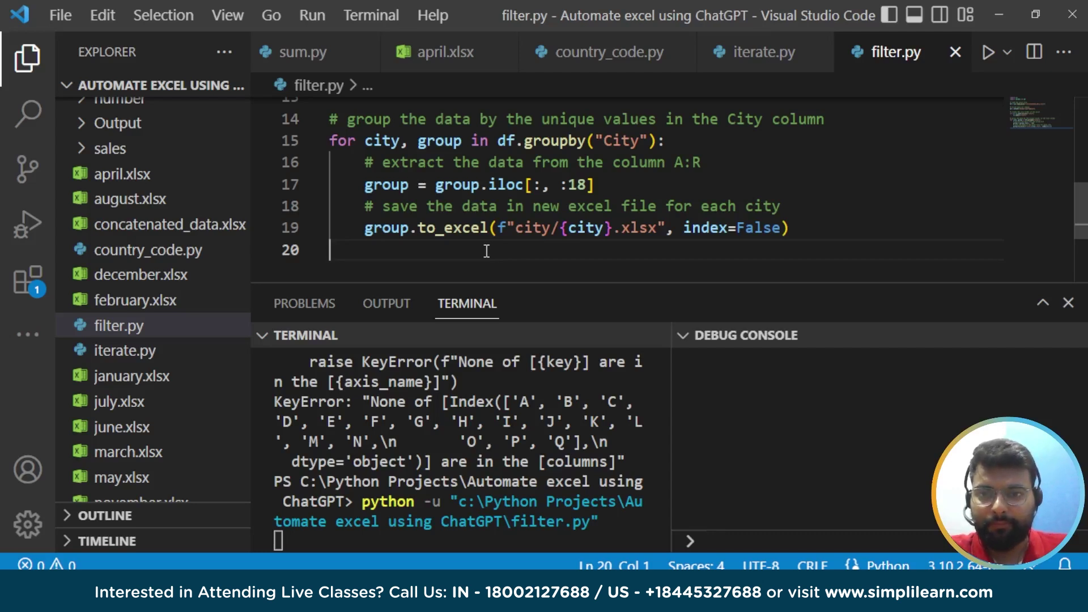
{"action": "scroll", "coordinate": [486, 251], "scroll_direction": "up", "scroll_amount": 2}
{"action": "scroll", "coordinate": [486, 251], "scroll_direction": "up", "scroll_amount": 1}
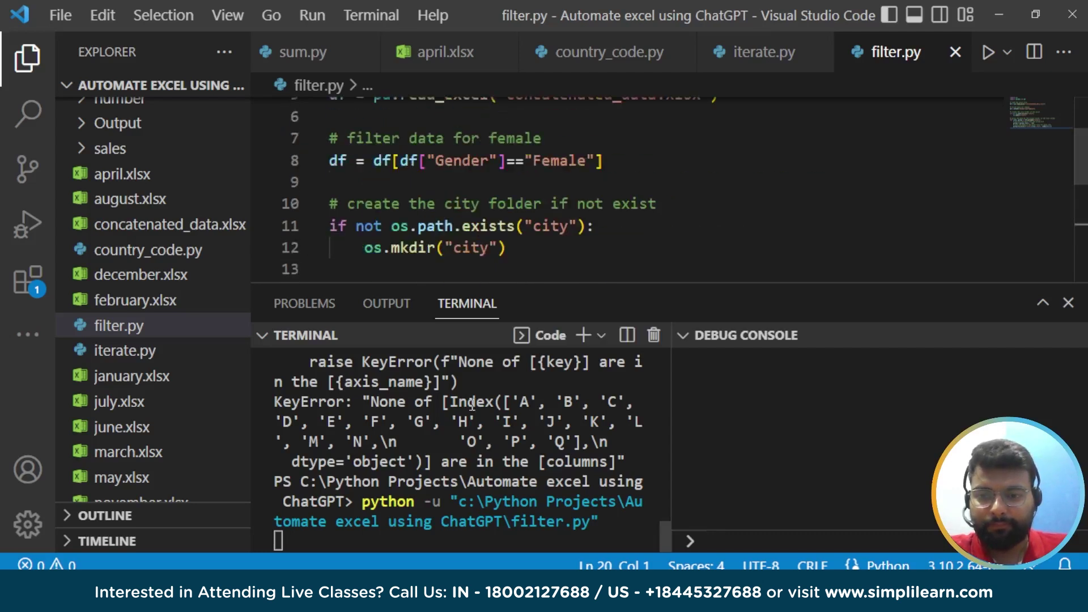
{"action": "key", "text": "alt+Tab"}
{"action": "key", "text": "alt+Tab"}
{"action": "key", "text": "Tab"}
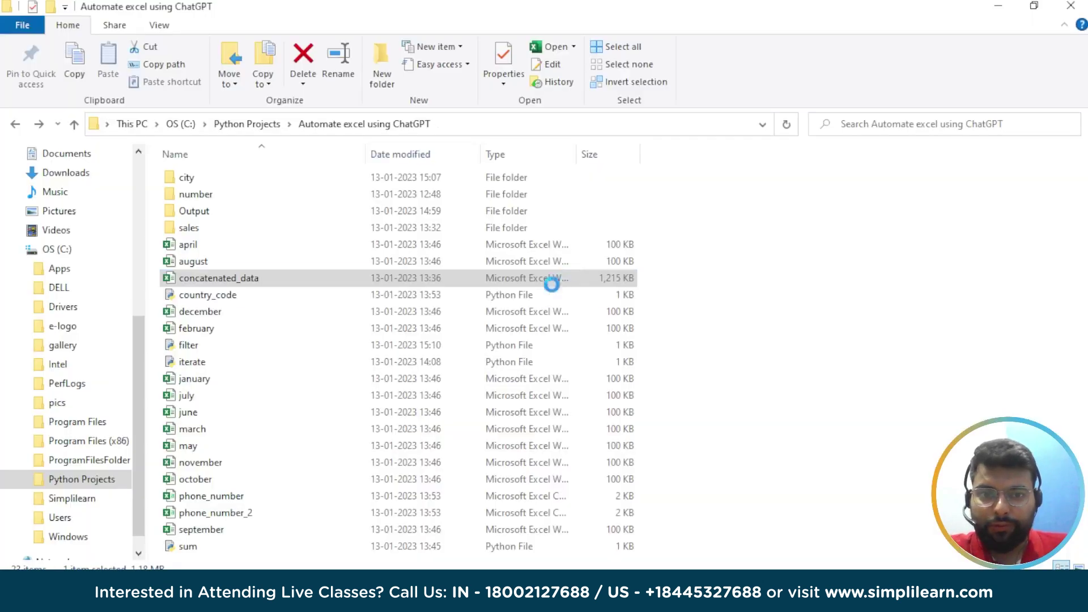
Open the city folder to find Mandalay, Naypyitaw and Yangon workbooks, then return to the project folder
{"action": "double_click", "coordinate": [409, 176]}
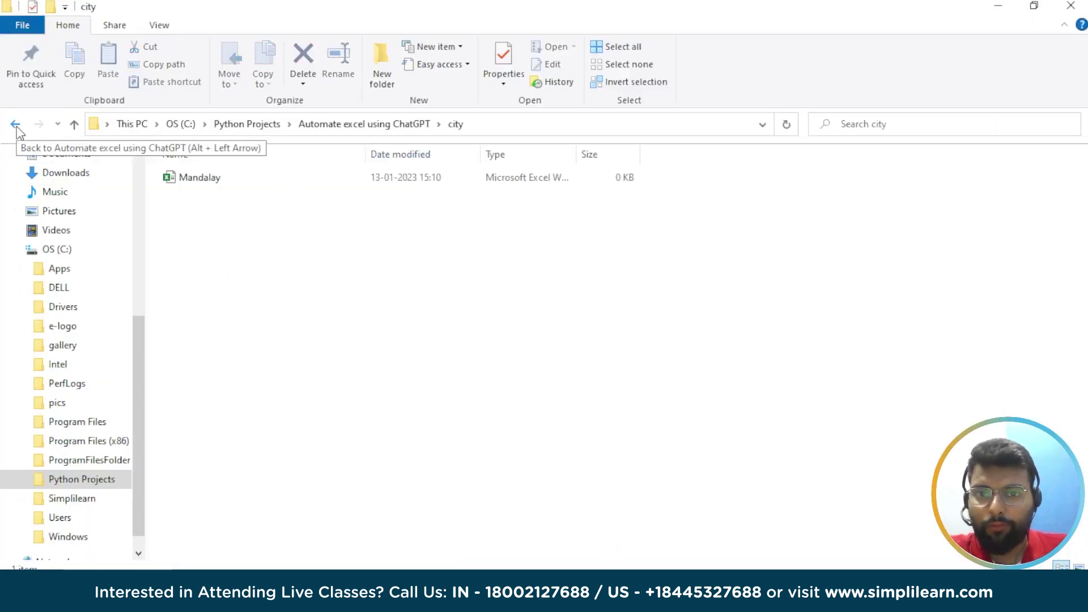
{"action": "key", "text": "alt+Tab"}
{"action": "key", "text": "alt+Tab"}
{"action": "key", "text": "alt+Tab"}
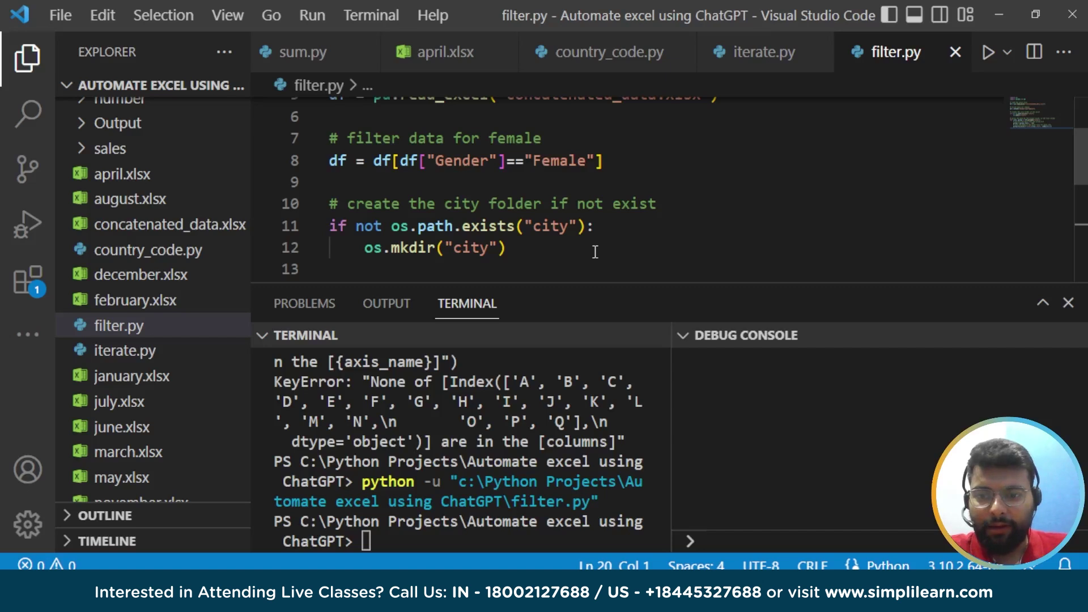
{"action": "key", "text": "alt+Tab"}
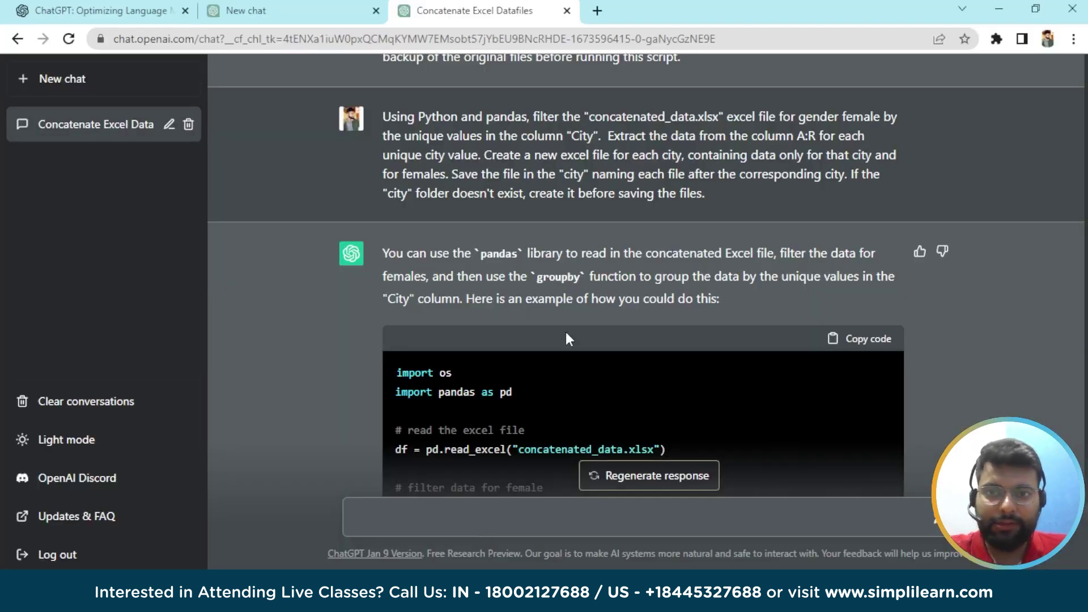
{"action": "key", "text": "alt+Tab"}
{"action": "key", "text": "alt+Tab"}
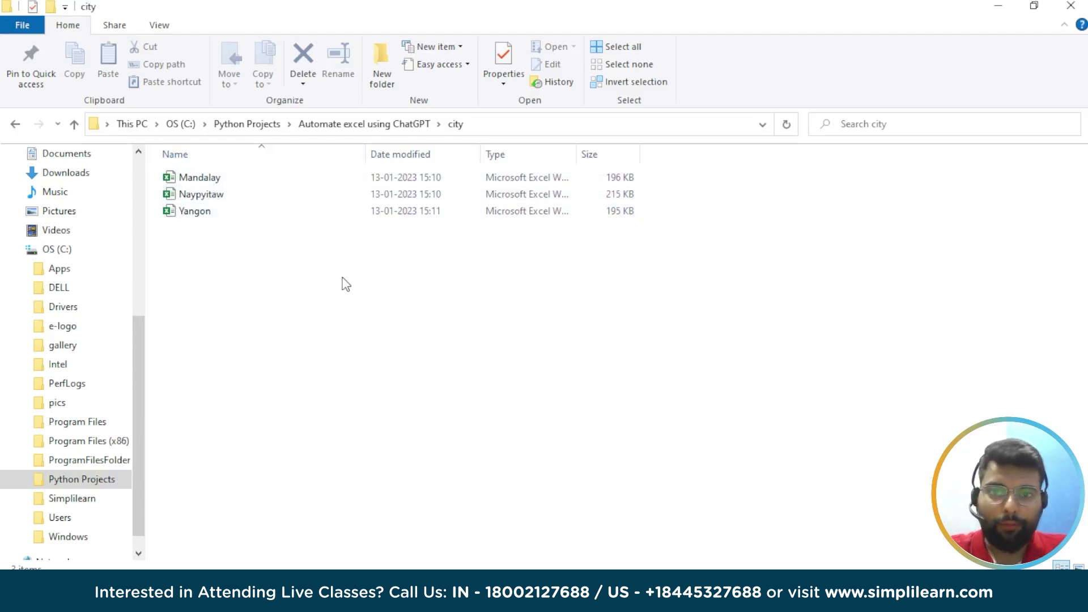
{"action": "key", "text": "alt+Tab"}
{"action": "mouse_move", "coordinate": [766, 217]}
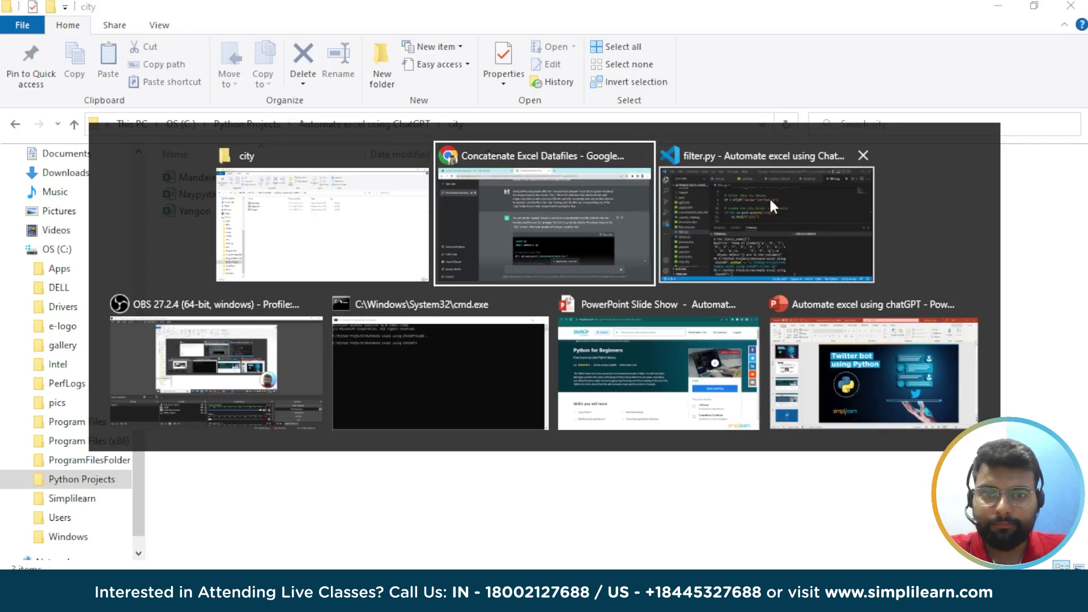
{"action": "left_click", "coordinate": [306, 209]}
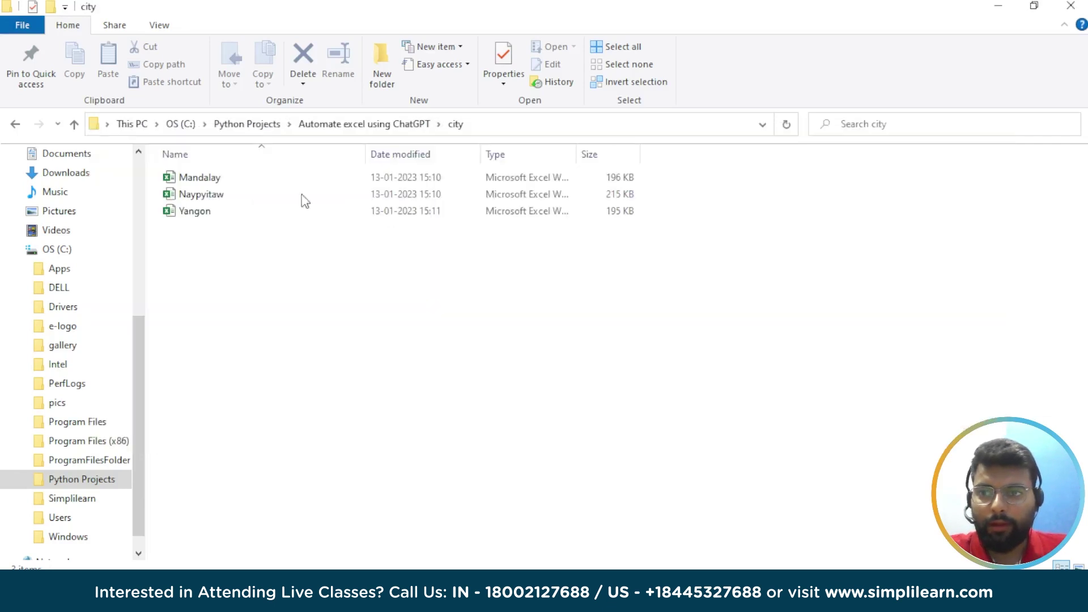
{"action": "left_click", "coordinate": [12, 127]}
Open concatenated_data, close the command prompt window, and return to the project folder
{"action": "double_click", "coordinate": [361, 277]}
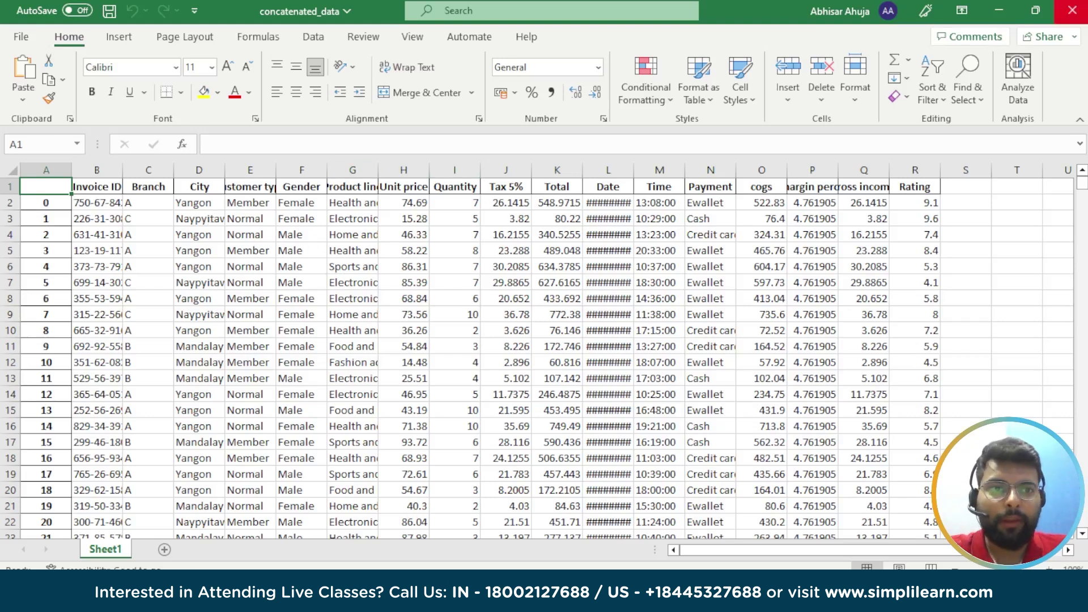
{"action": "left_click", "coordinate": [998, 10]}
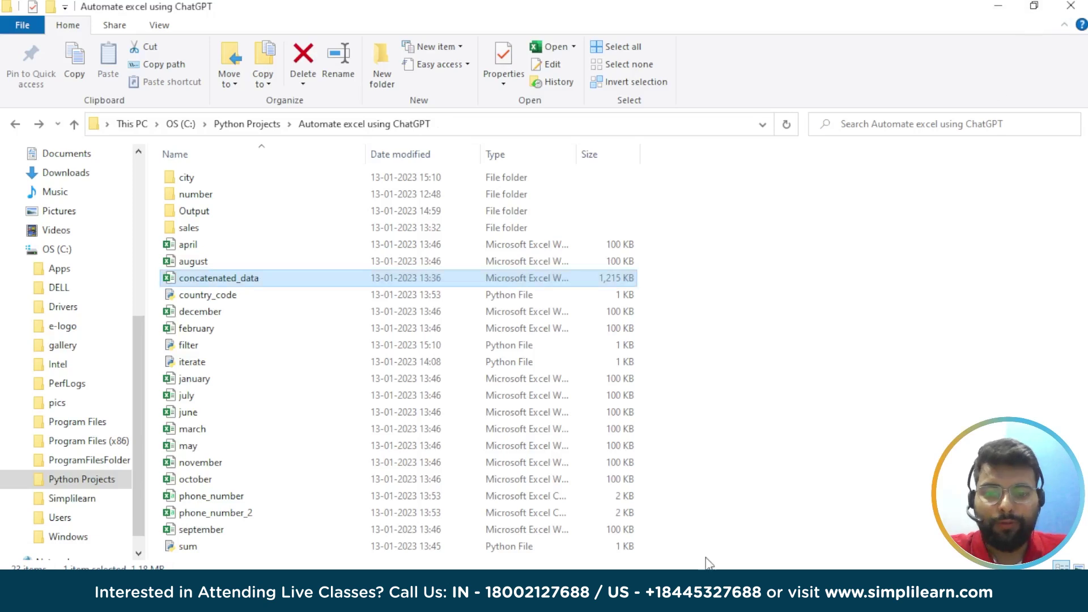
{"action": "key", "text": "alt+Tab"}
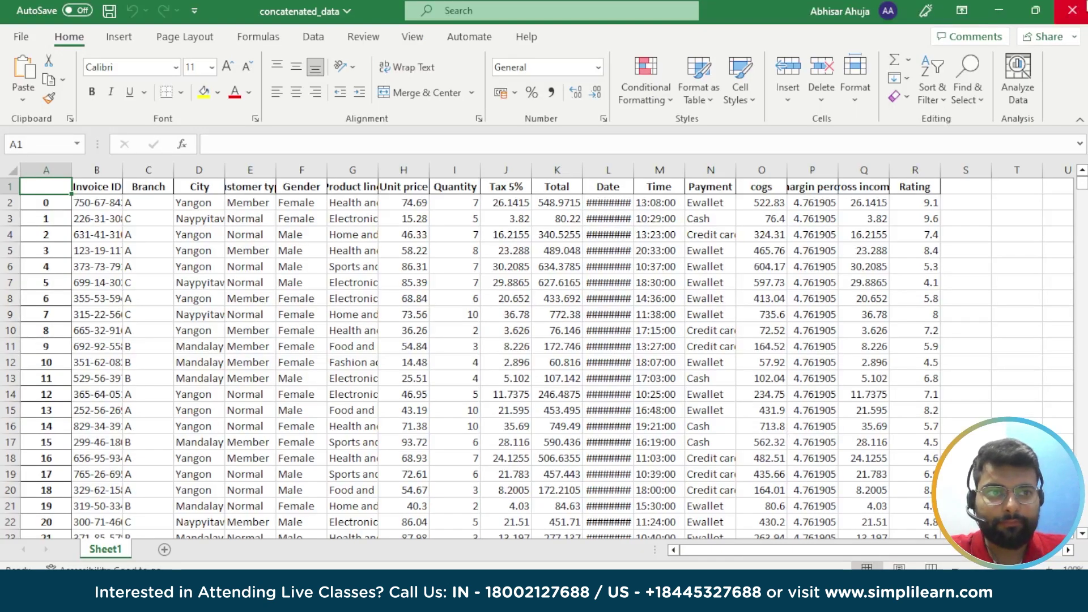
{"action": "key", "text": "alt+Tab"}
{"action": "key", "text": "alt+Tab"}
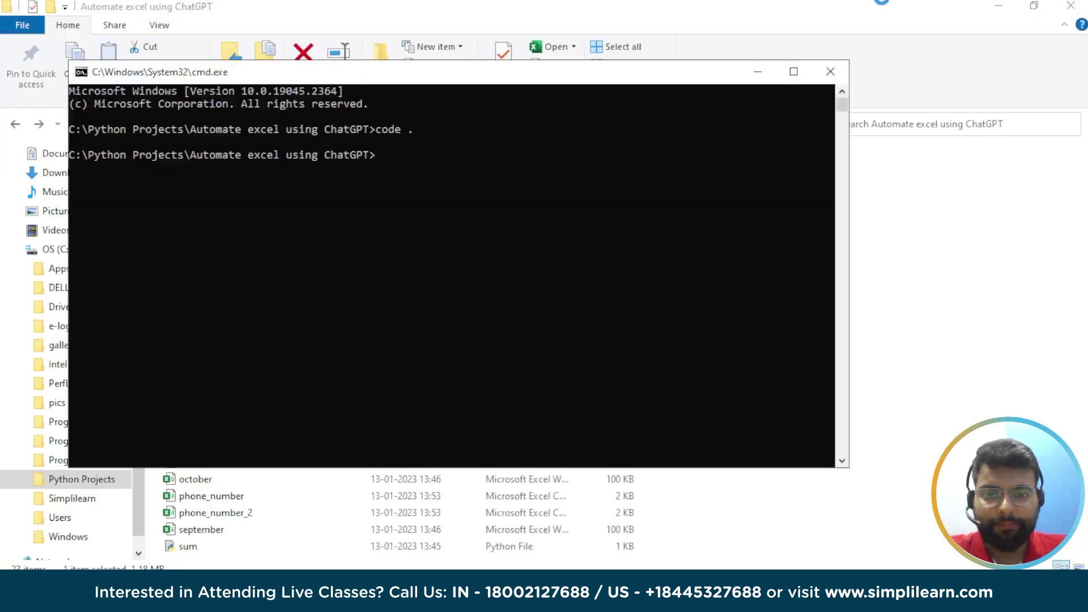
{"action": "left_click", "coordinate": [830, 72]}
{"action": "key", "text": "alt+Tab"}
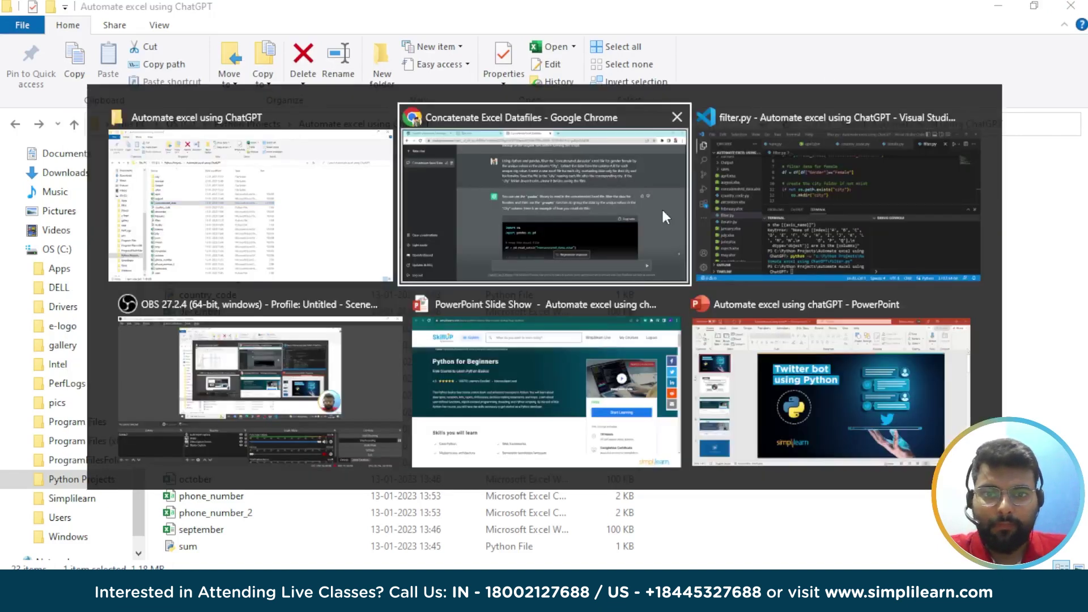
{"action": "left_click", "coordinate": [317, 214]}
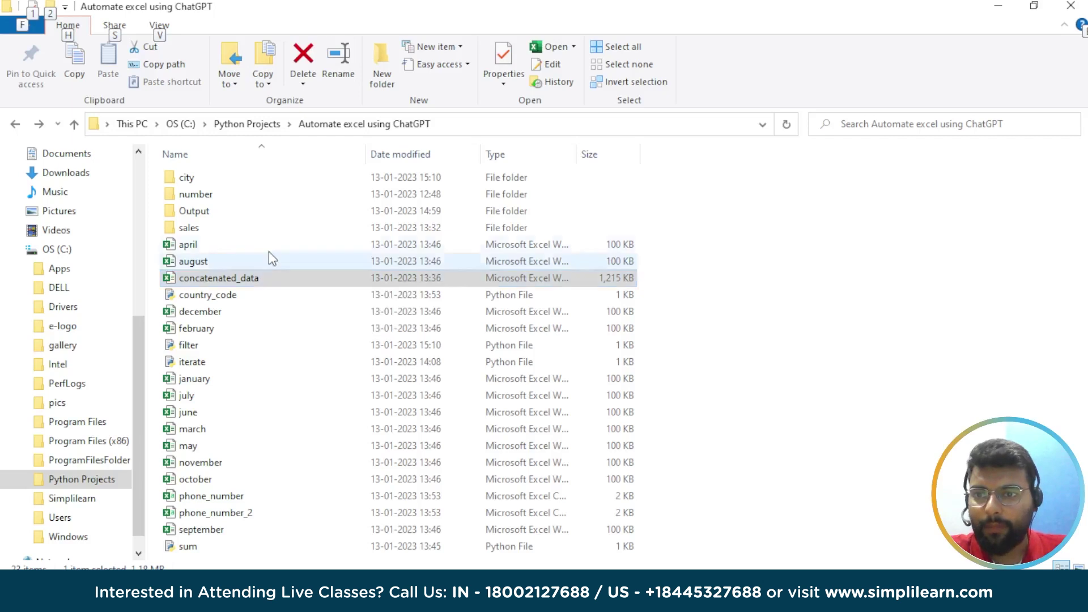
Open Mandalay.xlsx from the city folder, review its female Mandalay rows, then close it
{"action": "double_click", "coordinate": [280, 179]}
{"action": "double_click", "coordinate": [325, 182]}
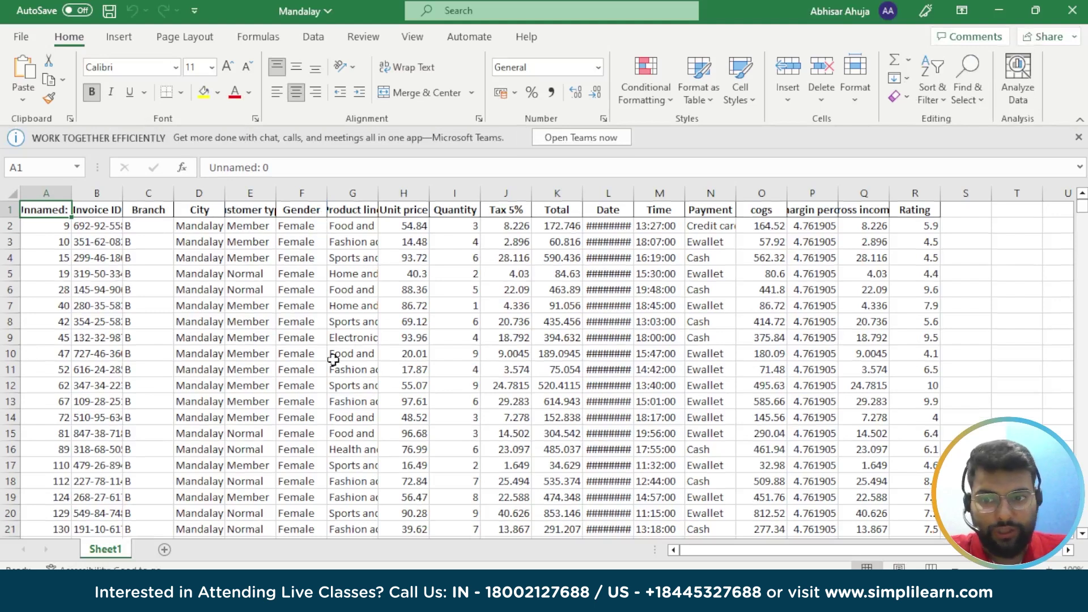
{"action": "scroll", "coordinate": [363, 397], "scroll_direction": "down", "scroll_amount": 5}
{"action": "scroll", "coordinate": [397, 423], "scroll_direction": "down", "scroll_amount": 3}
{"action": "scroll", "coordinate": [397, 423], "scroll_direction": "down", "scroll_amount": 10}
{"action": "scroll", "coordinate": [396, 423], "scroll_direction": "down", "scroll_amount": 8}
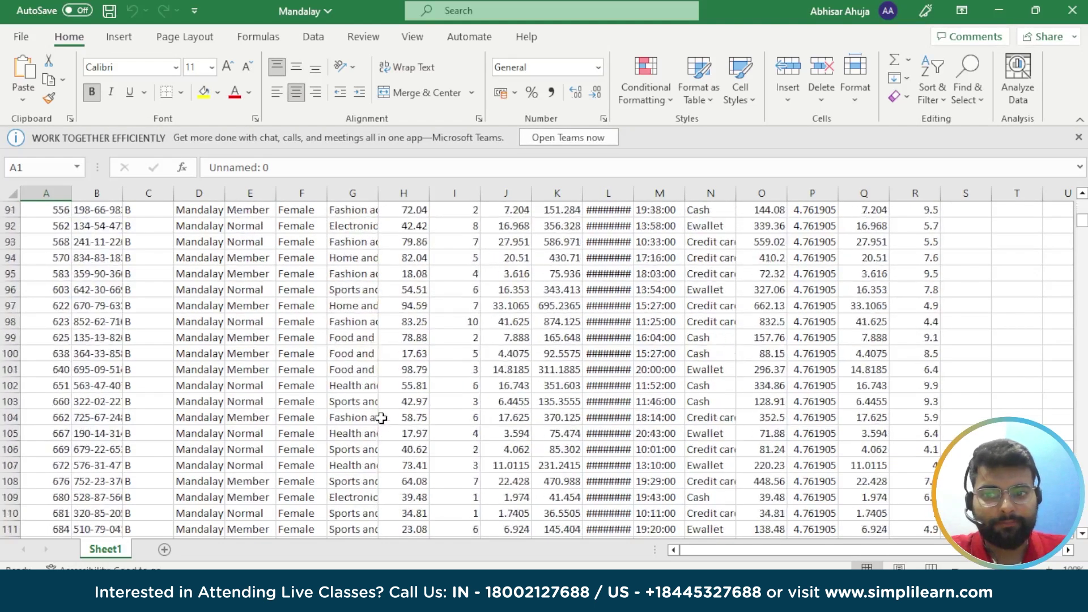
{"action": "scroll", "coordinate": [397, 423], "scroll_direction": "down", "scroll_amount": 8}
{"action": "left_click", "coordinate": [1077, 10]}
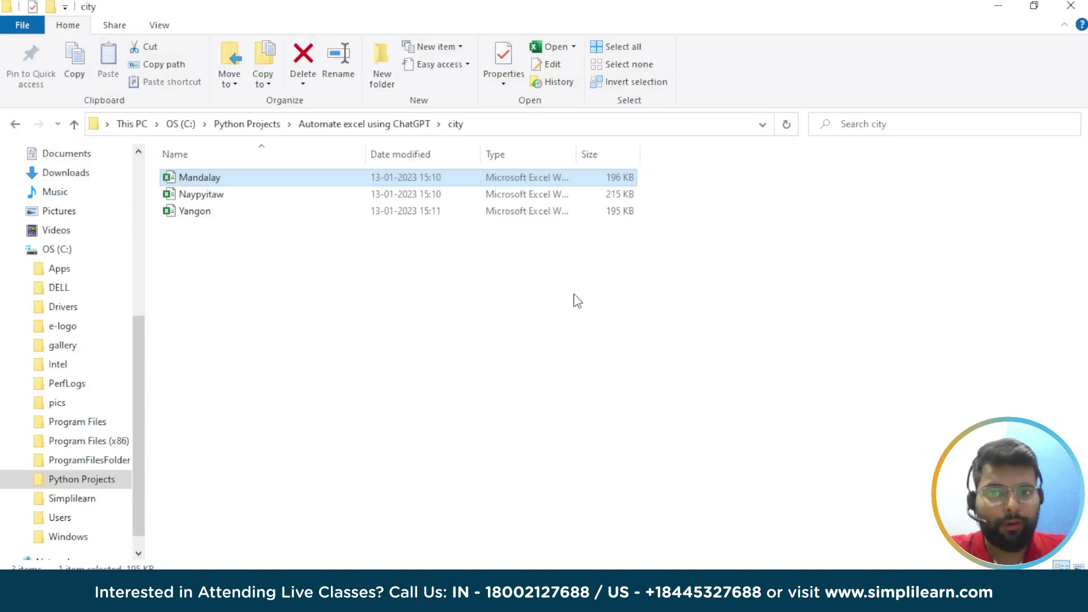
{"action": "key", "text": "alt+Tab"}
{"action": "key", "text": "alt+Tab"}
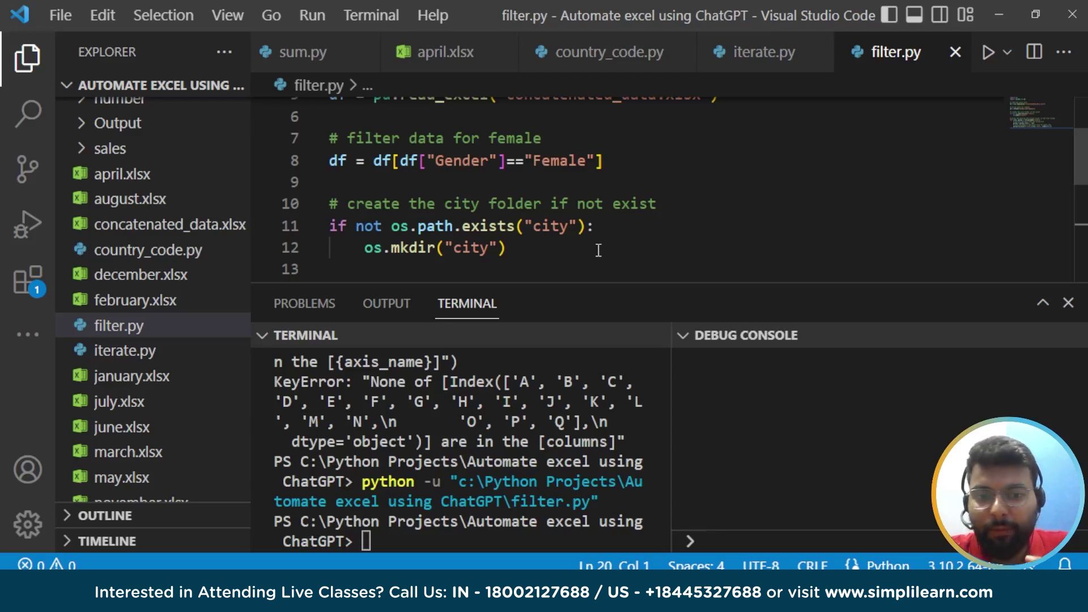
Open concatenated_data.xlsx from the project folder and widen column N to show full payment names
{"action": "key", "text": "alt+Tab"}
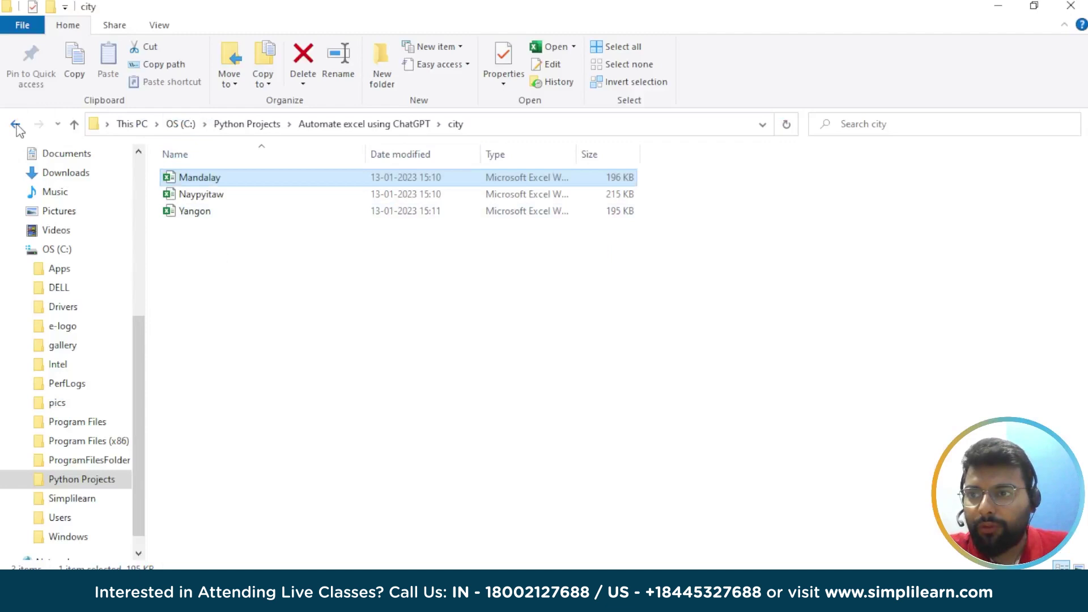
{"action": "left_click", "coordinate": [15, 124]}
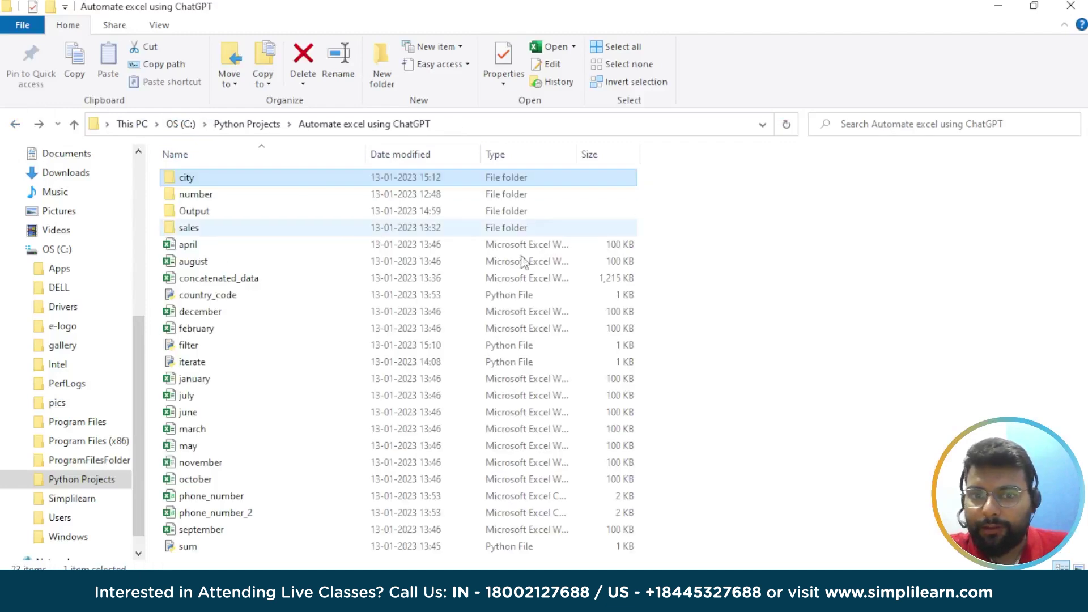
{"action": "double_click", "coordinate": [314, 281]}
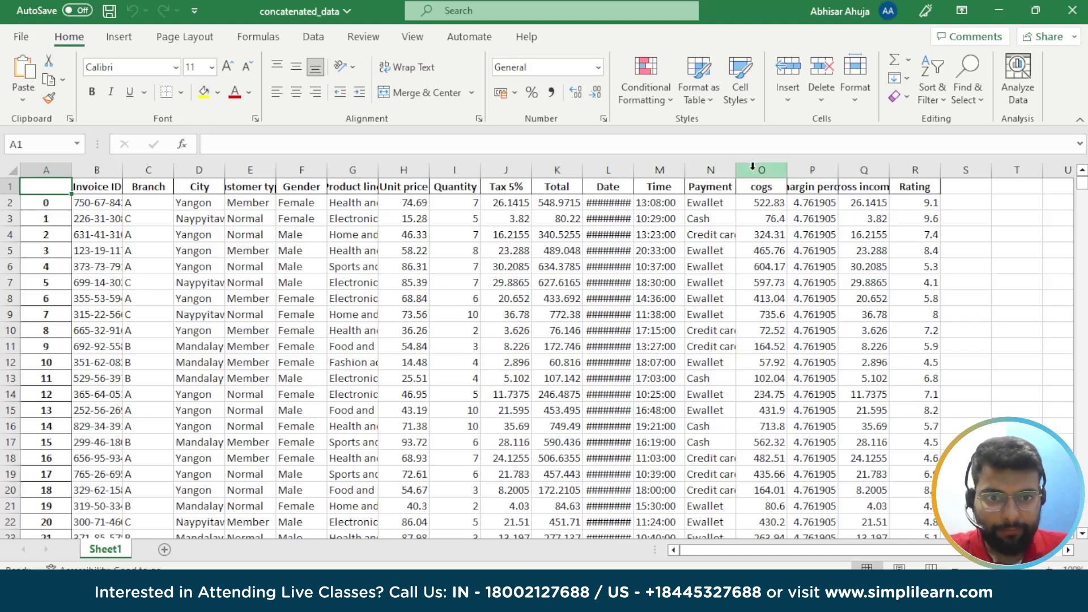
{"action": "left_click_drag", "start_coordinate": [736, 170], "coordinate": [801, 170]}
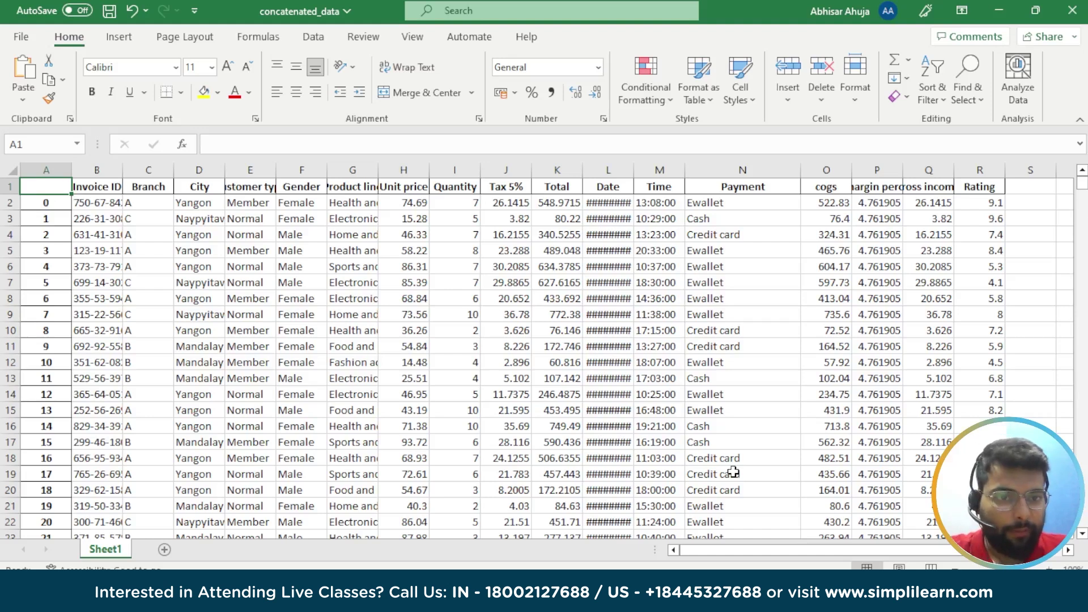
Bring the ChatGPT conversation with the city-filter script back to the front
{"action": "key", "text": "alt+Tab"}
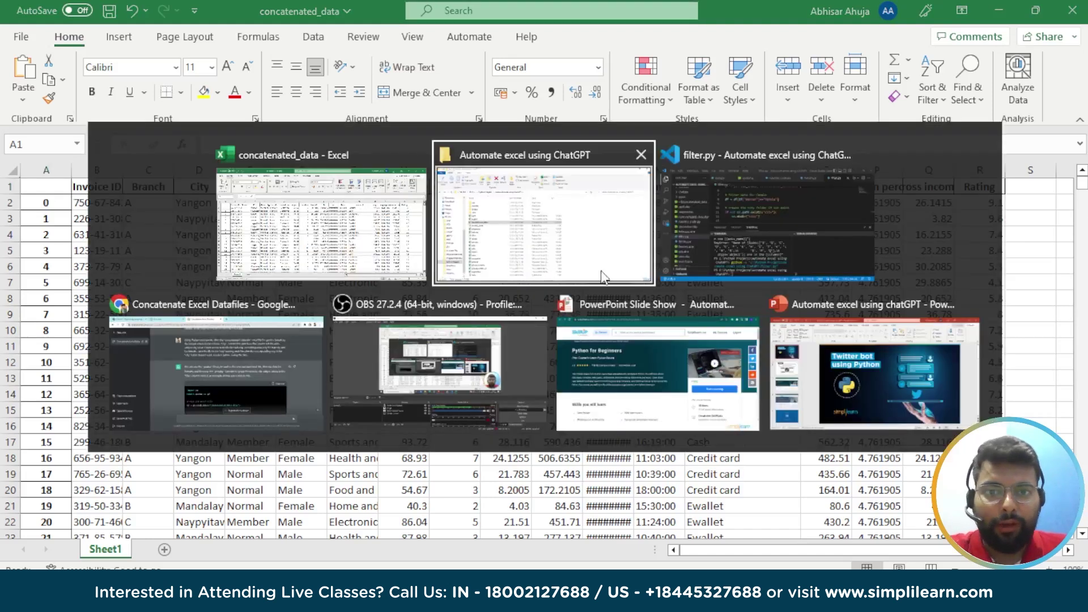
{"action": "key", "text": "alt+Tab"}
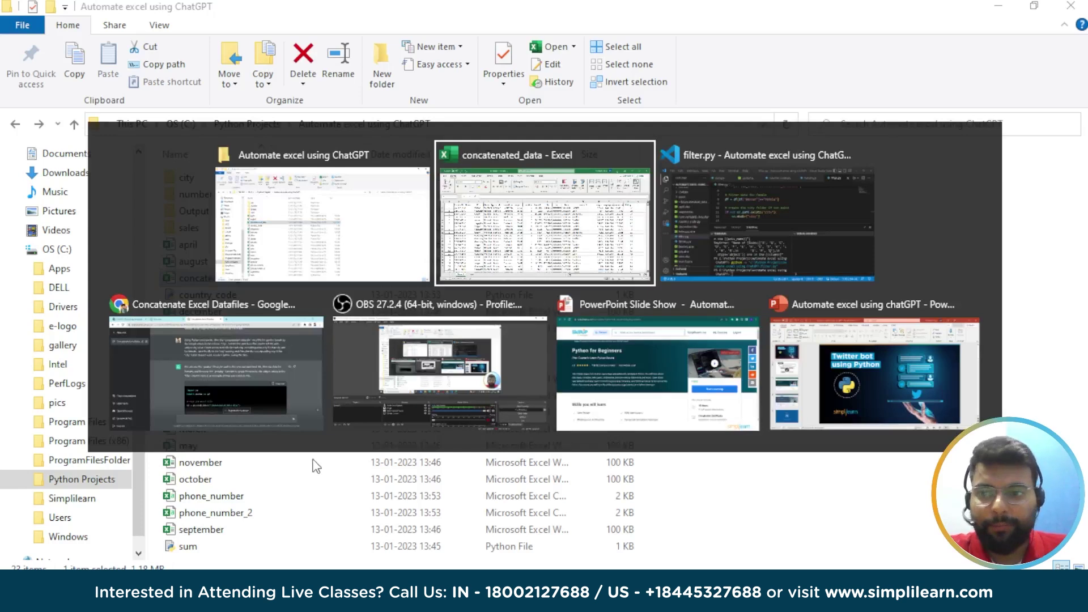
{"action": "left_click", "coordinate": [165, 406]}
{"action": "scroll", "coordinate": [792, 388], "scroll_direction": "down", "scroll_amount": 5}
Ask ChatGPT for Python counting each payment method in column N, writing counts to count.xlsx
{"action": "left_click", "coordinate": [789, 515]}
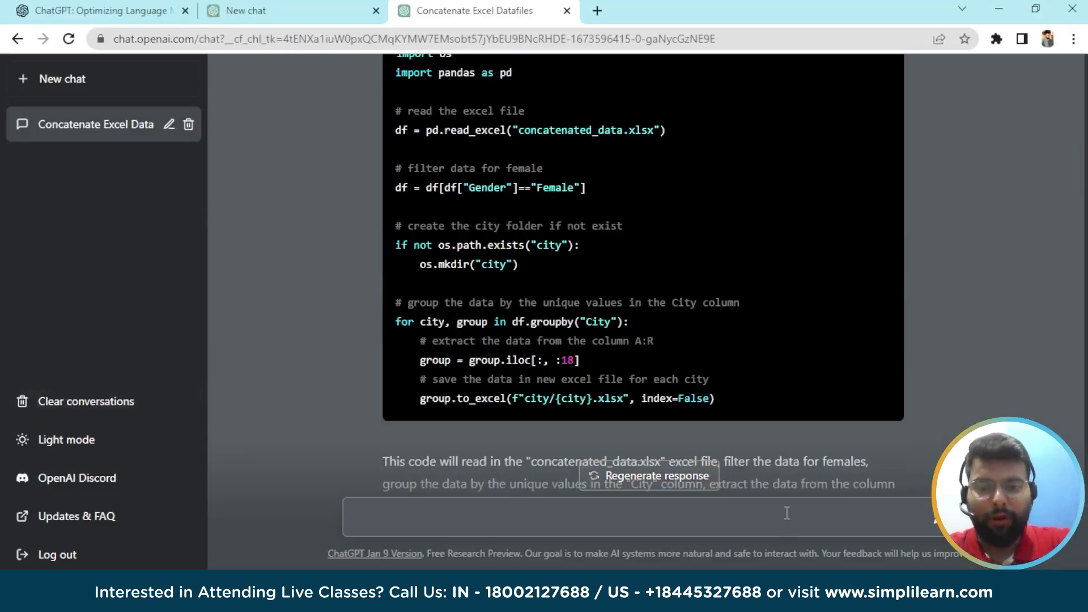
{"action": "type", "text": "Use Python to identify"}
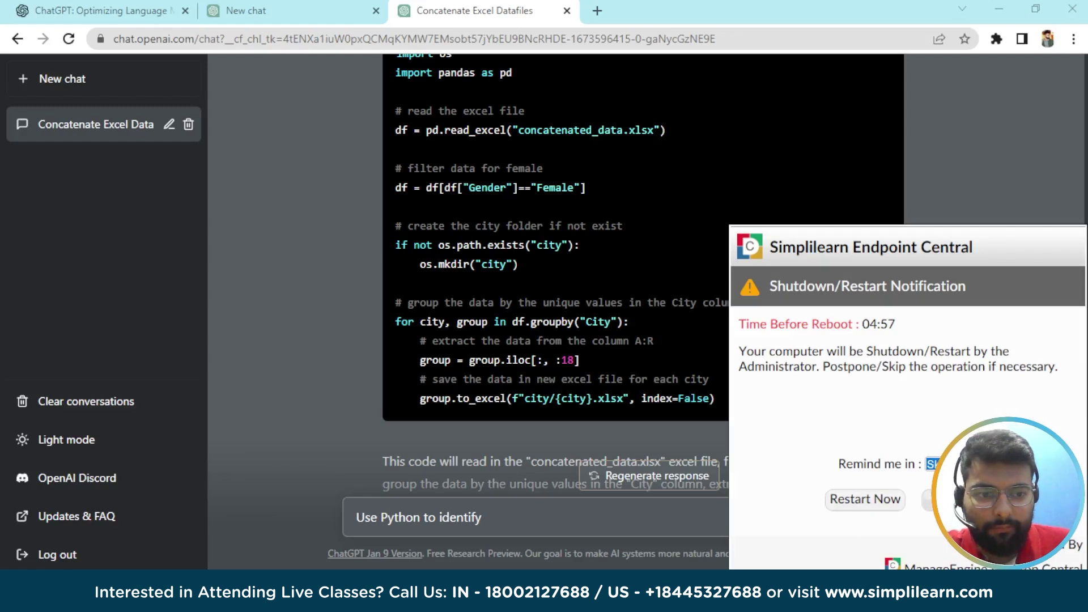
{"action": "left_click", "coordinate": [943, 499]}
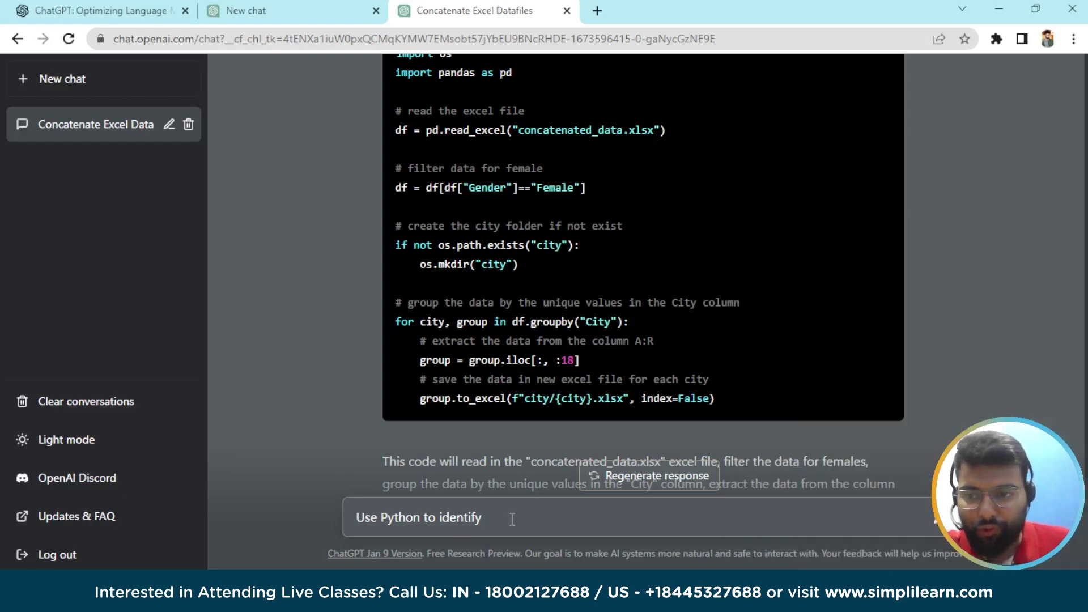
{"action": "type", "text": "what is the count of "}
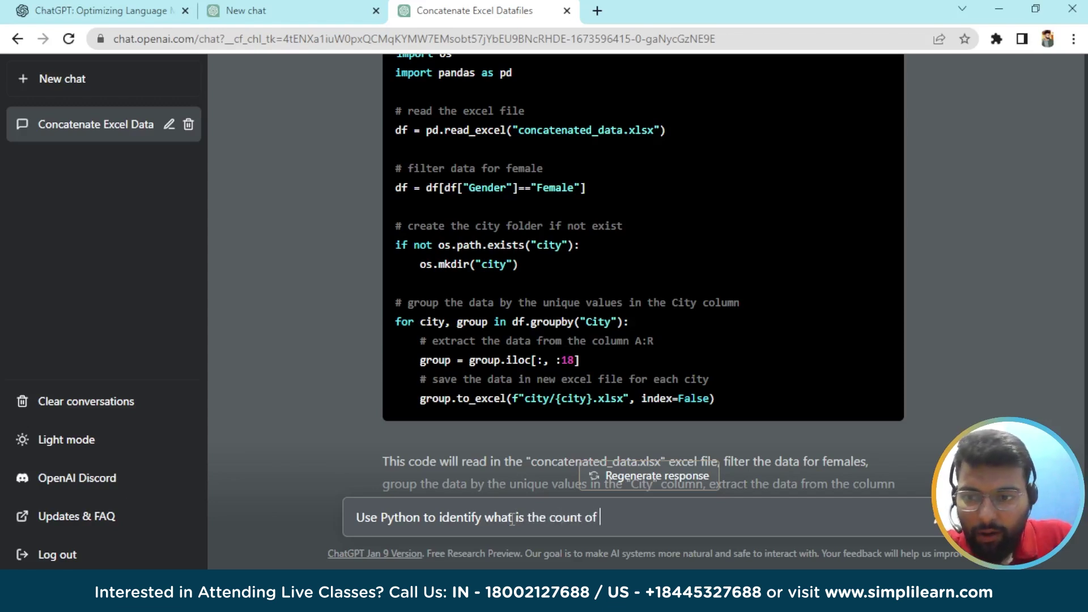
{"action": "type", "text": "eac"}
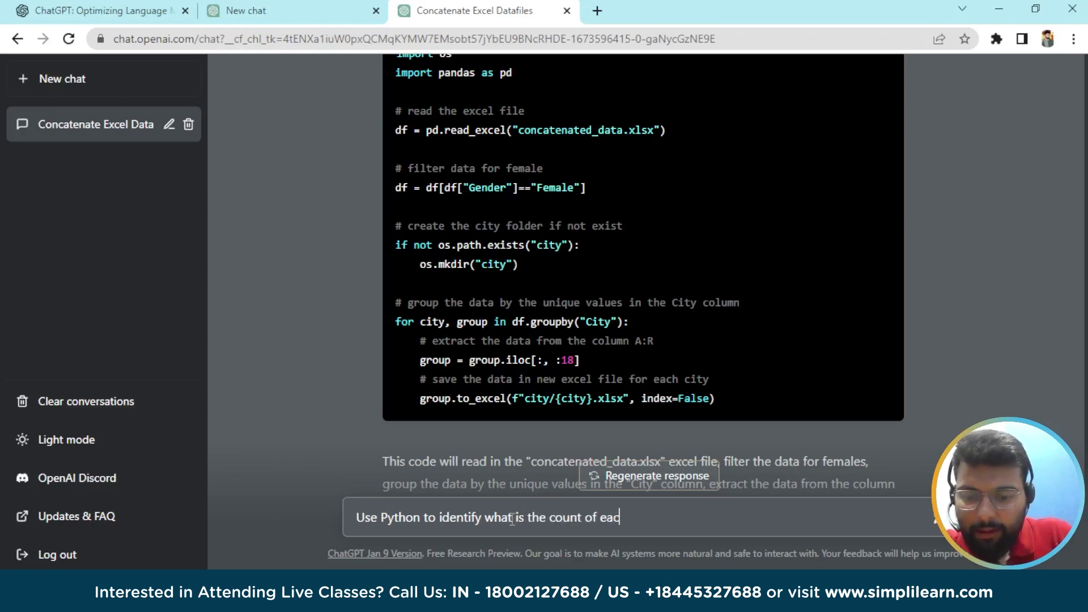
{"action": "type", "text": "h payment method"}
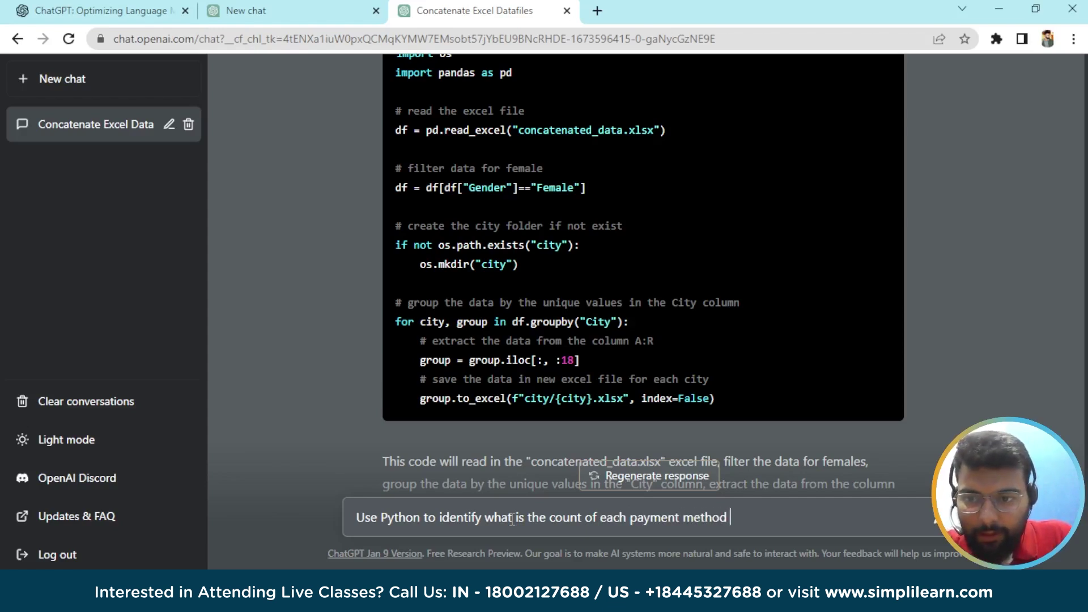
{"action": "type", "text": " from column"}
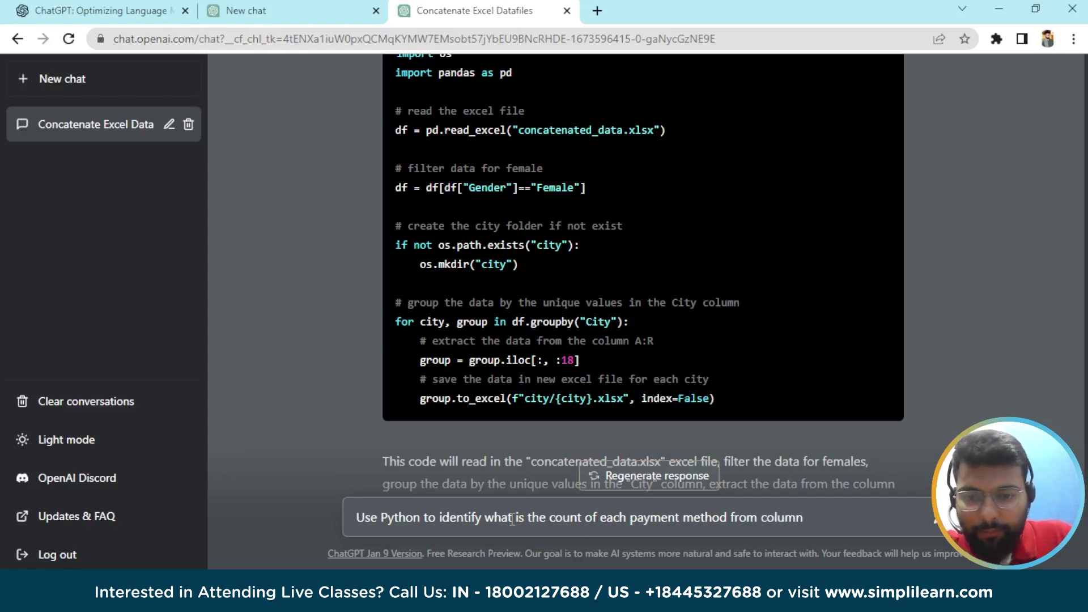
{"action": "type", "text": " N"}
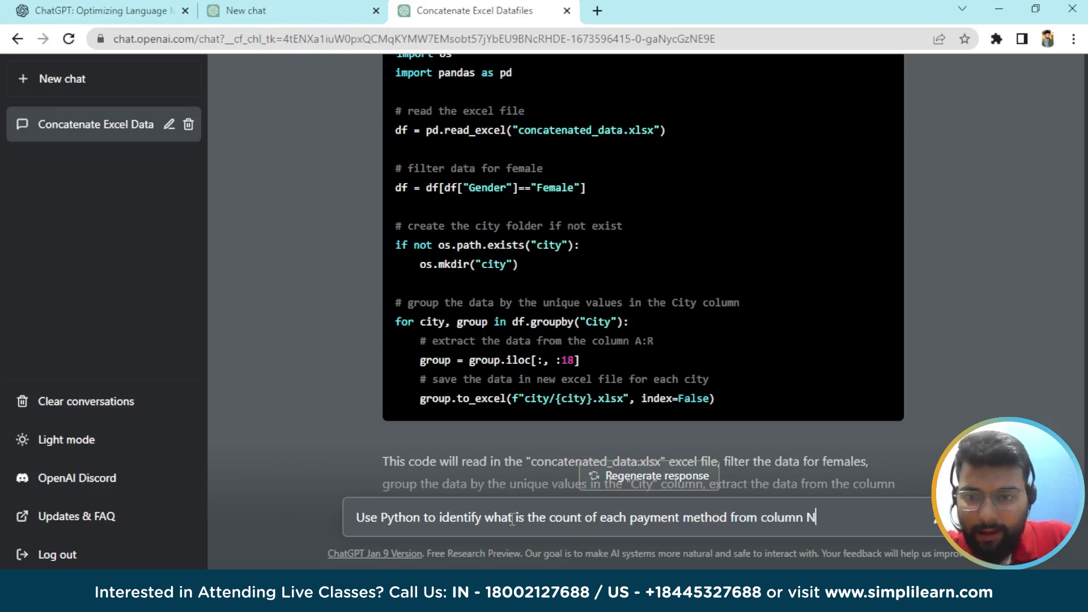
{"action": "type", "text": " in c"}
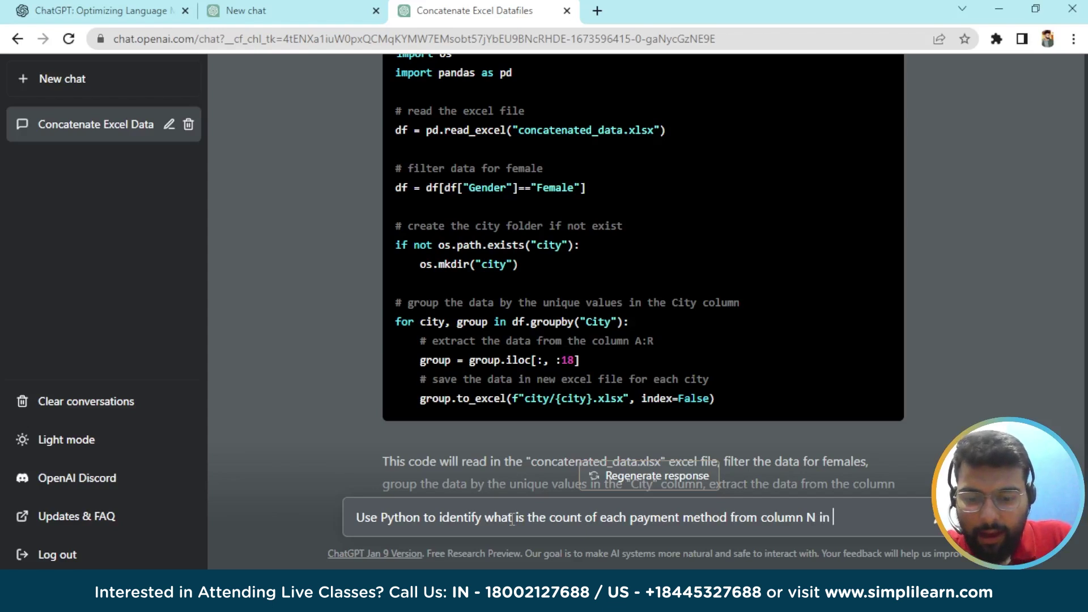
{"action": "type", "text": "oncatenate"}
{"action": "key", "text": "BackSpace"}
{"action": "key", "text": "BackSpace"}
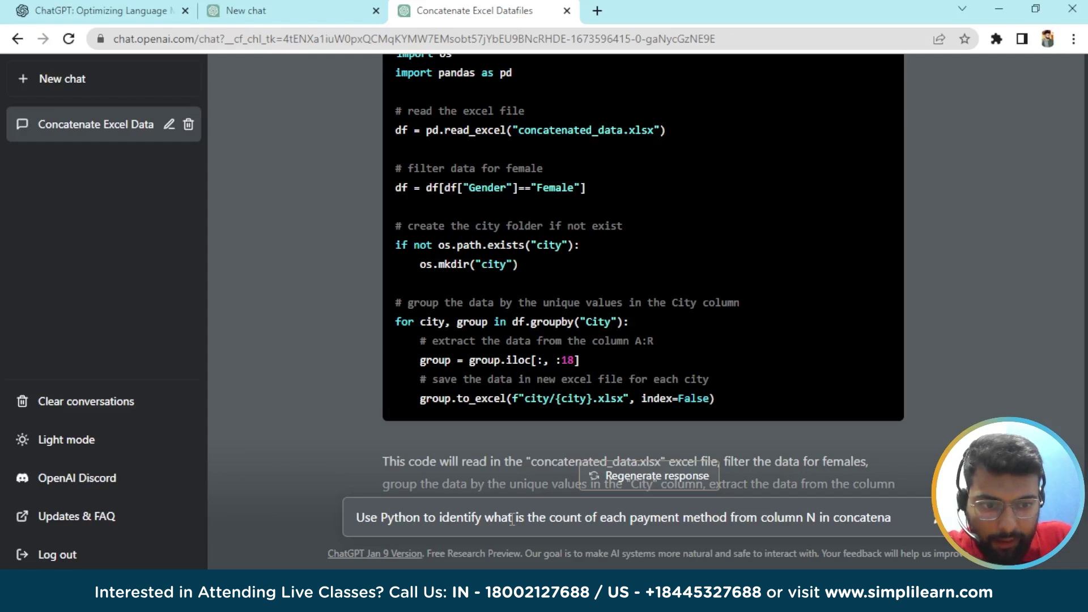
{"action": "type", "text": "ted_data"}
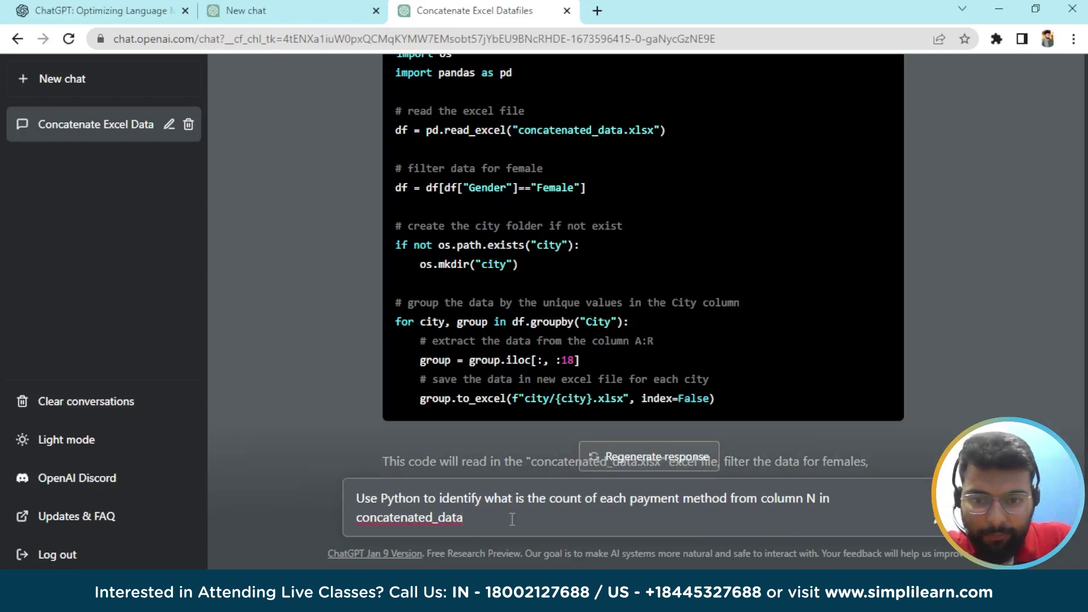
{"action": "type", "text": ".xlsx"}
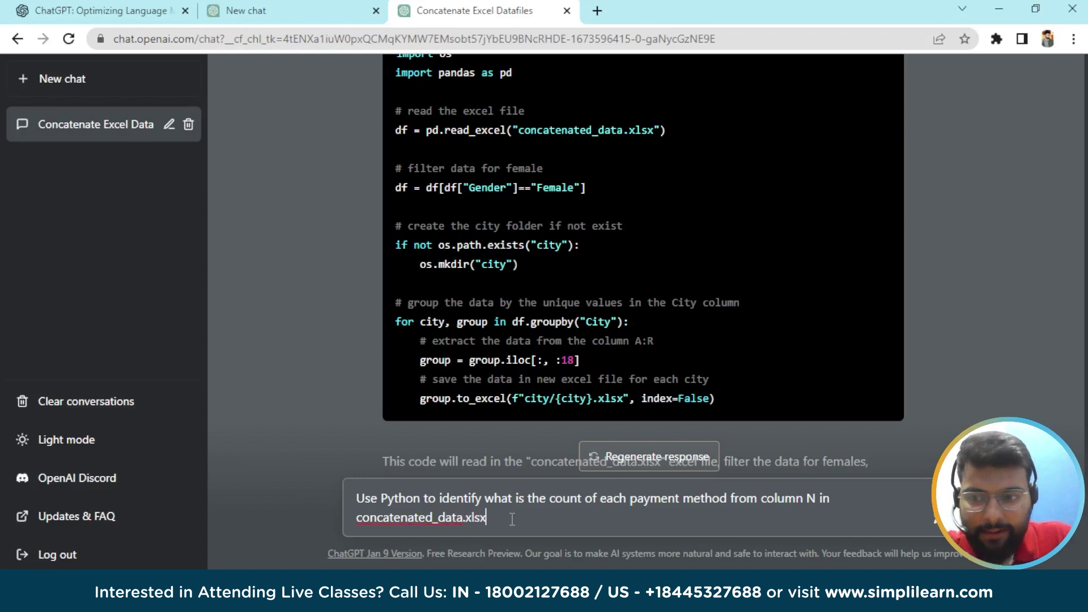
{"action": "type", "text": " and create"}
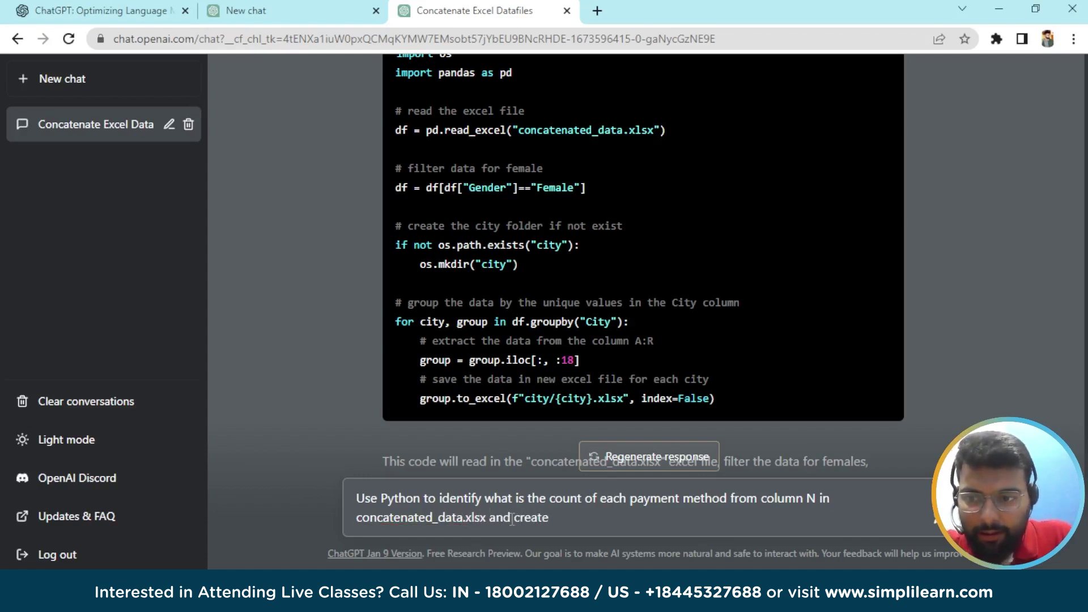
{"action": "type", "text": " a new sheet named "}
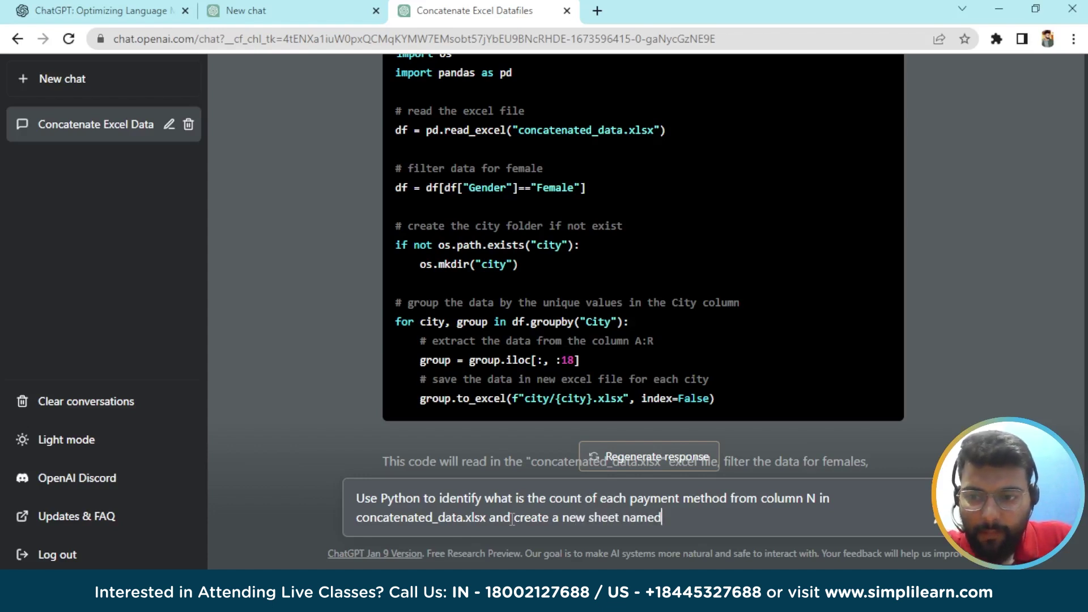
{"action": "type", "text": "\"count.xlsx\" "}
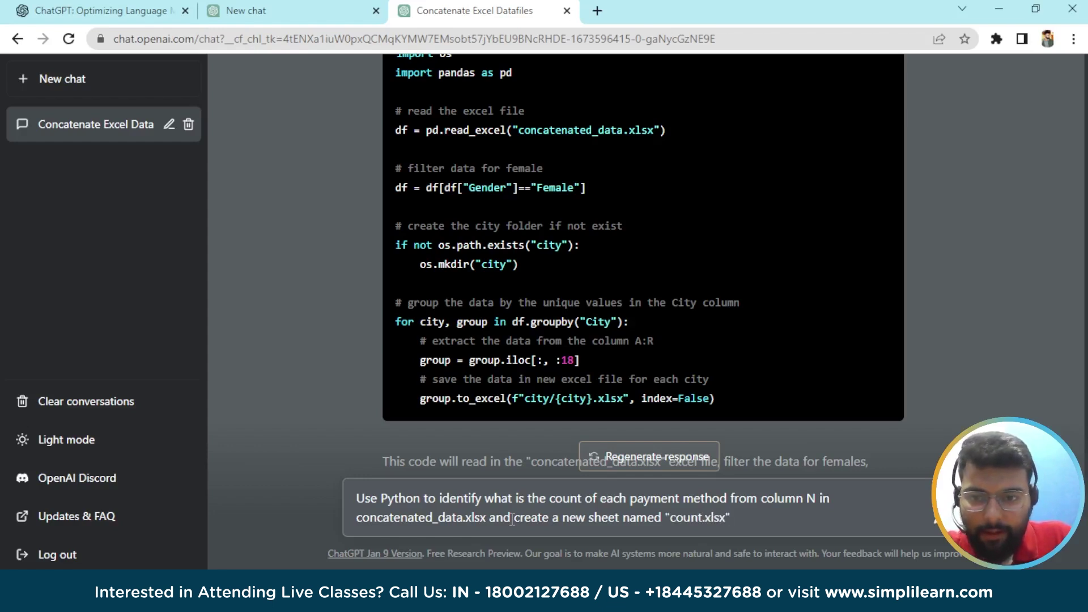
{"action": "type", "text": "and write the count against each"}
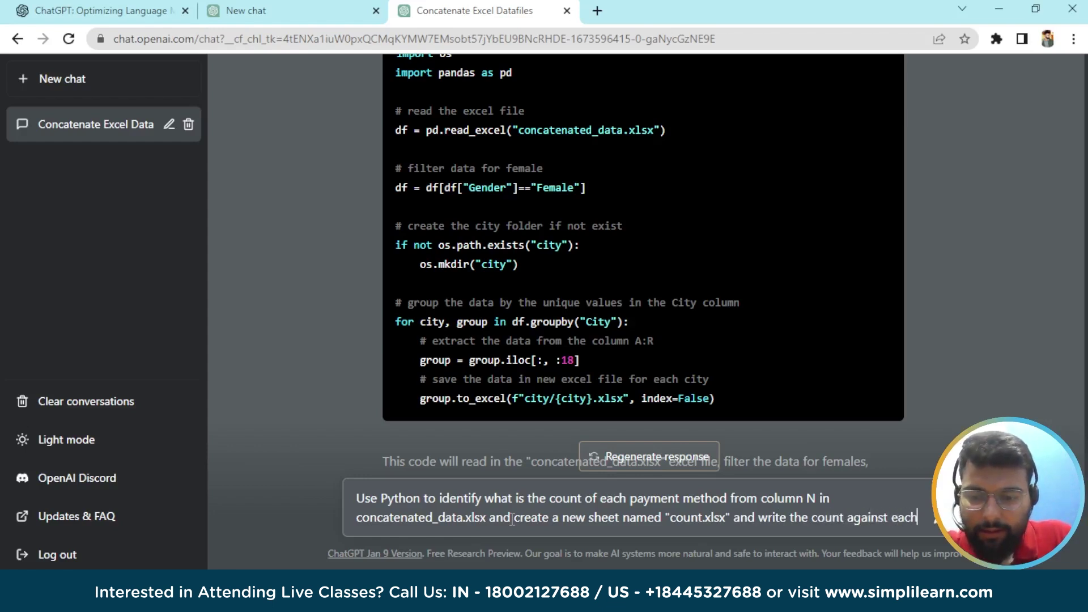
{"action": "type", "text": " p"}
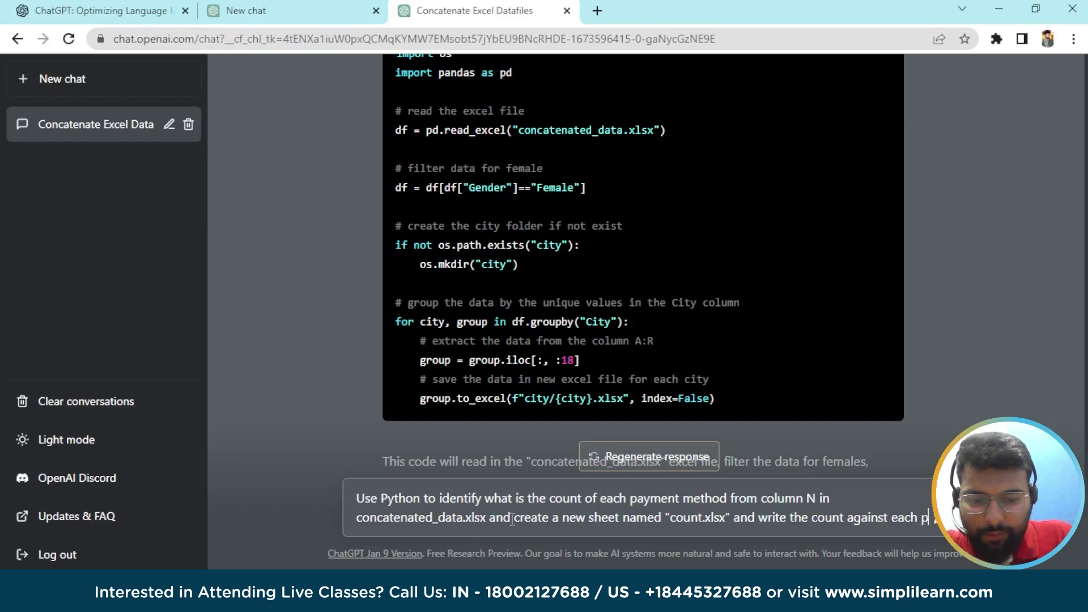
{"action": "type", "text": "ayment method"}
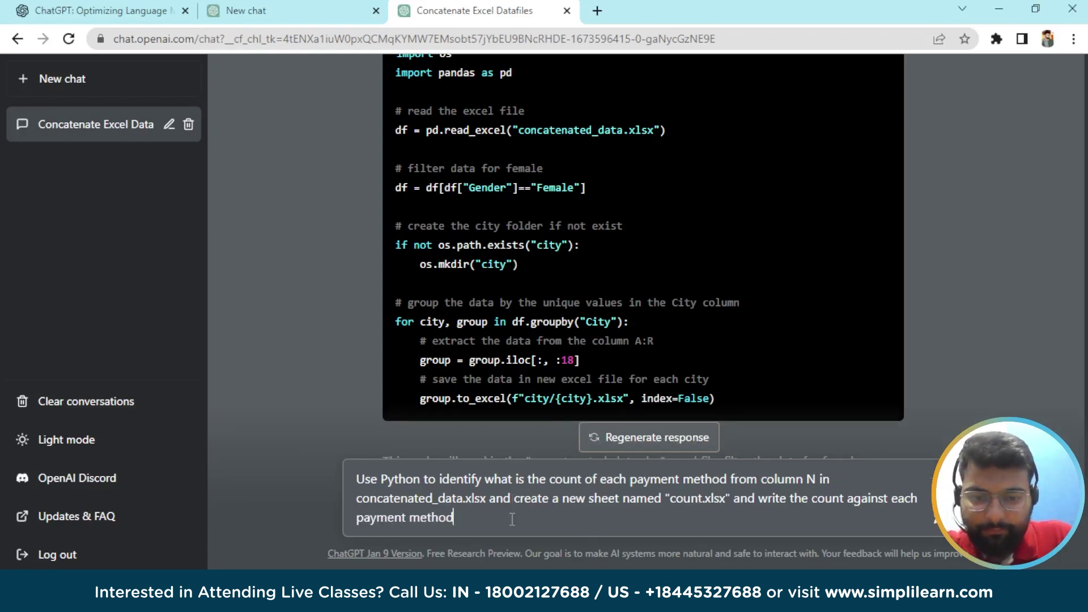
{"action": "key", "text": "Return"}
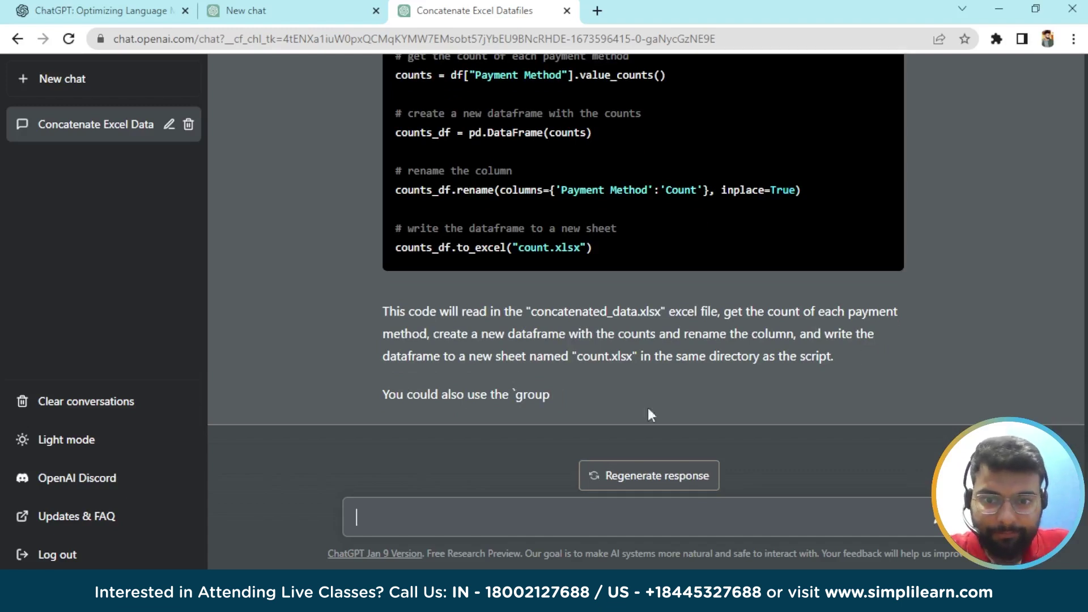
Edit the sent prompt to add 'named' after column N, checking the column header in Excel
{"action": "scroll", "coordinate": [647, 362], "scroll_direction": "up", "scroll_amount": 5}
{"action": "scroll", "coordinate": [647, 362], "scroll_direction": "up", "scroll_amount": 3}
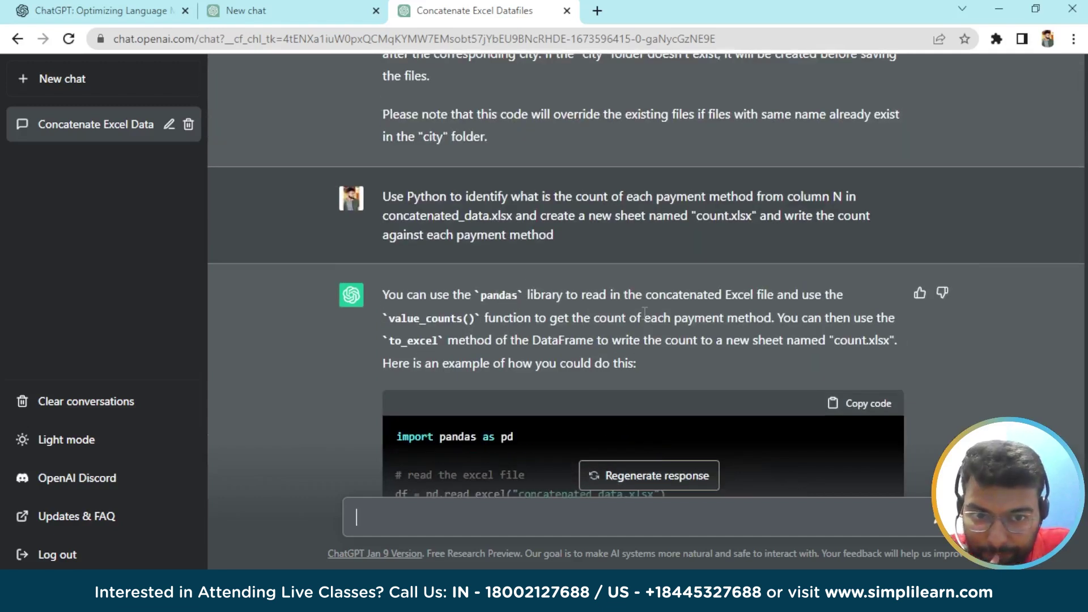
{"action": "mouse_move", "coordinate": [629, 215]}
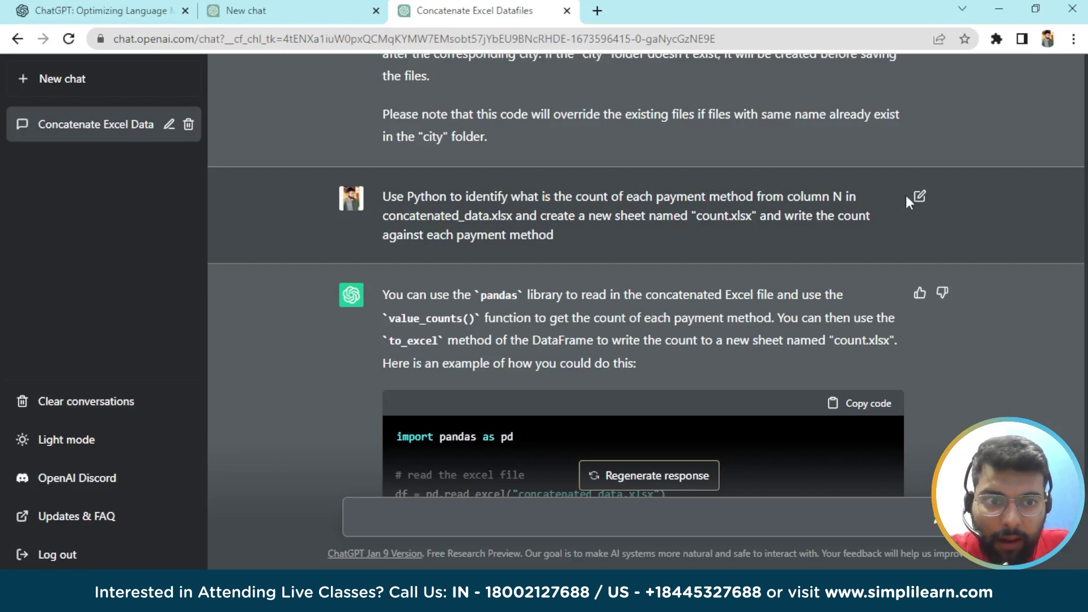
{"action": "left_click", "coordinate": [918, 197]}
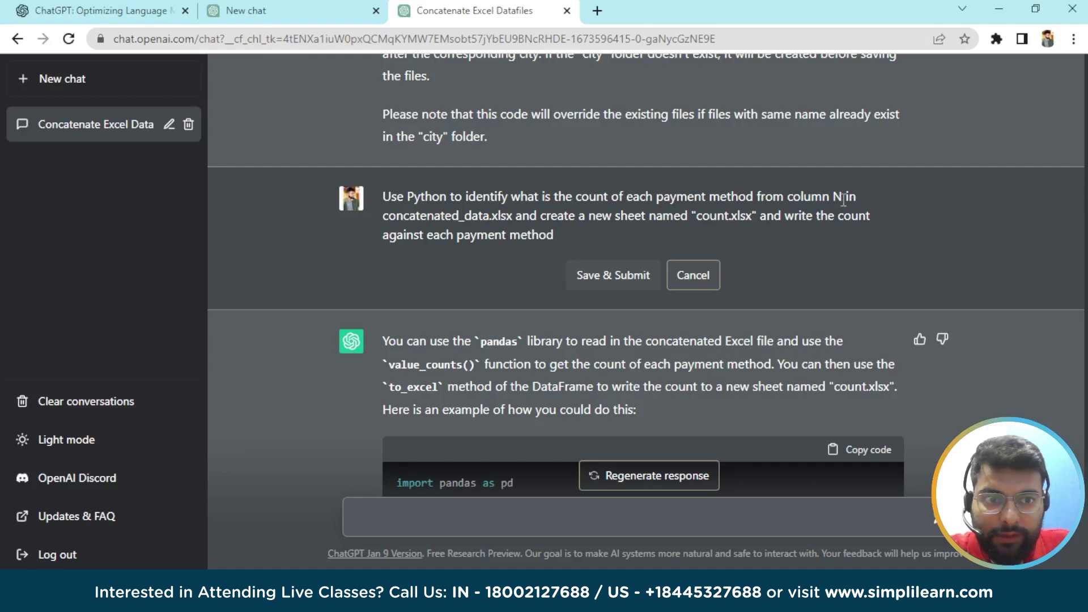
{"action": "type", "text": "named"}
{"action": "key", "text": "alt+Tab"}
{"action": "key", "text": "alt+Tab"}
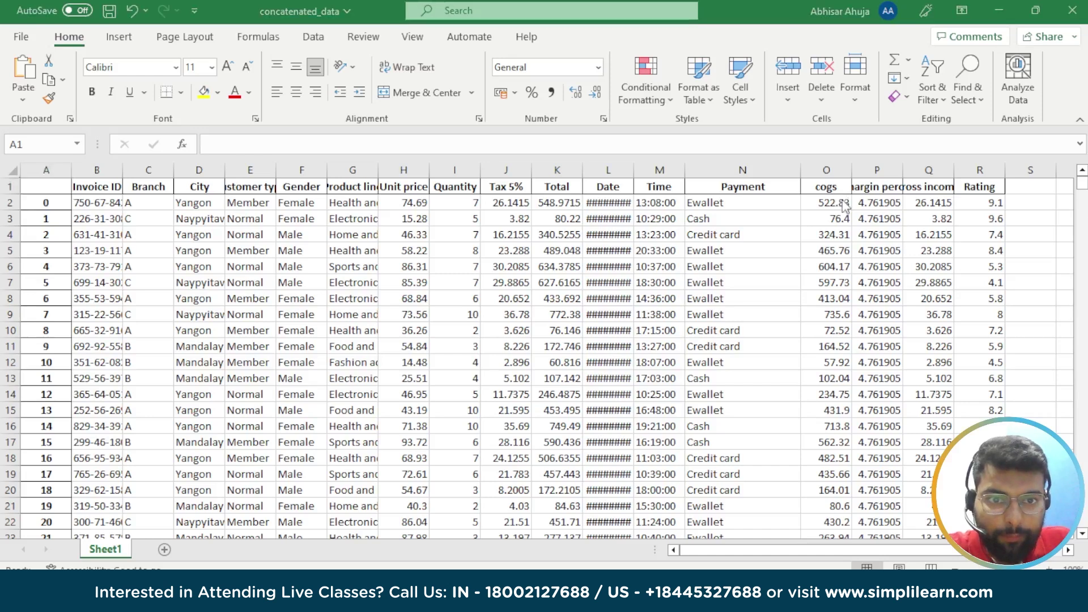
{"action": "key", "text": "alt+Tab"}
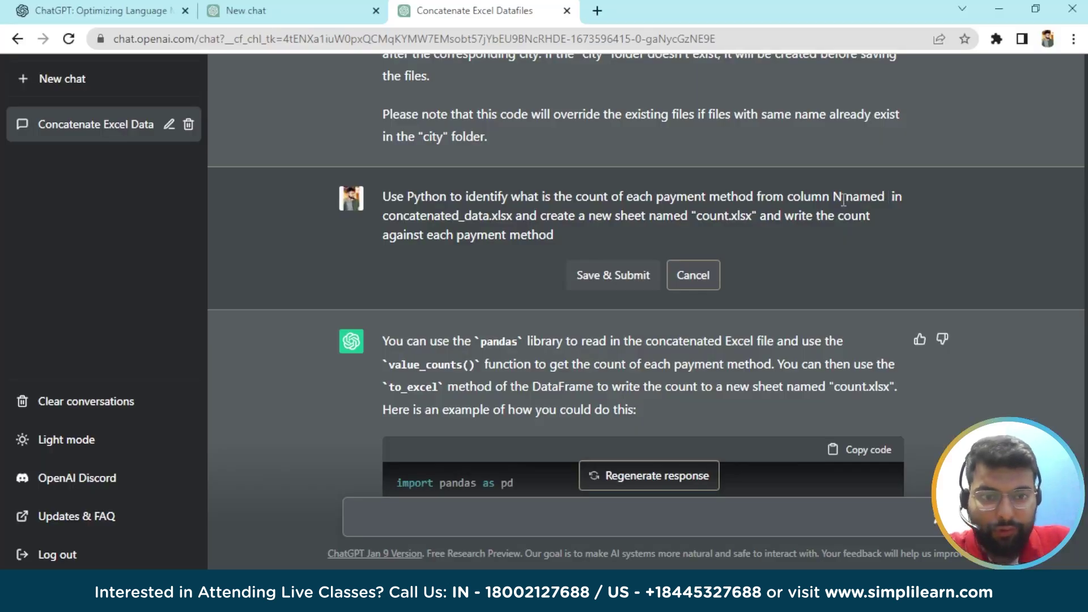
Complete the edit so column N is named "Payment" and resubmit the prompt
{"action": "type", "text": "\""}
{"action": "scroll", "coordinate": [783, 304], "scroll_direction": "down", "scroll_amount": 3}
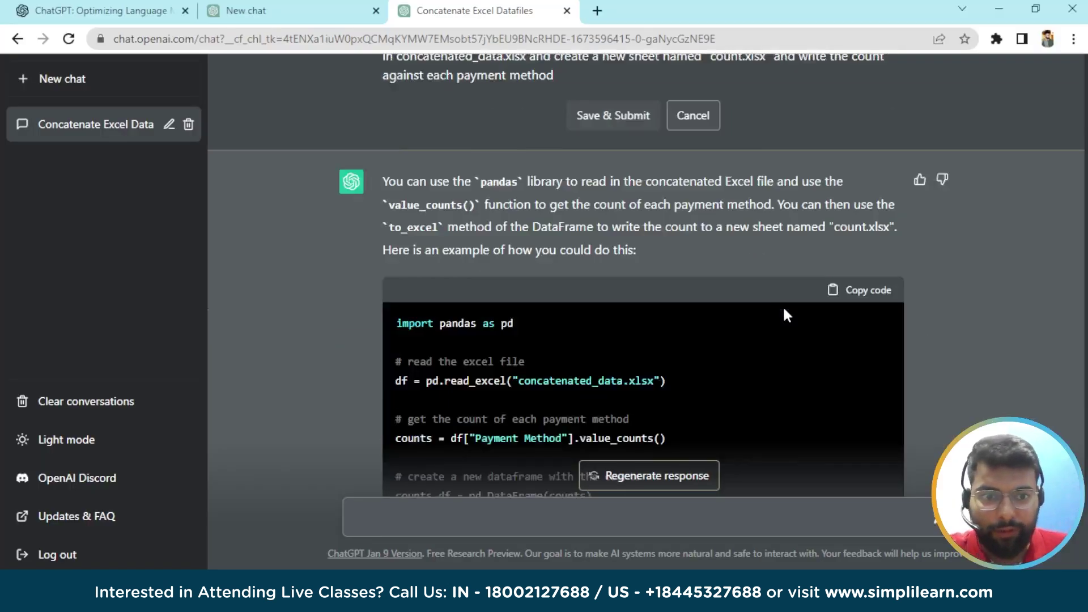
{"action": "scroll", "coordinate": [783, 306], "scroll_direction": "down", "scroll_amount": 3}
{"action": "scroll", "coordinate": [673, 347], "scroll_direction": "down", "scroll_amount": 1}
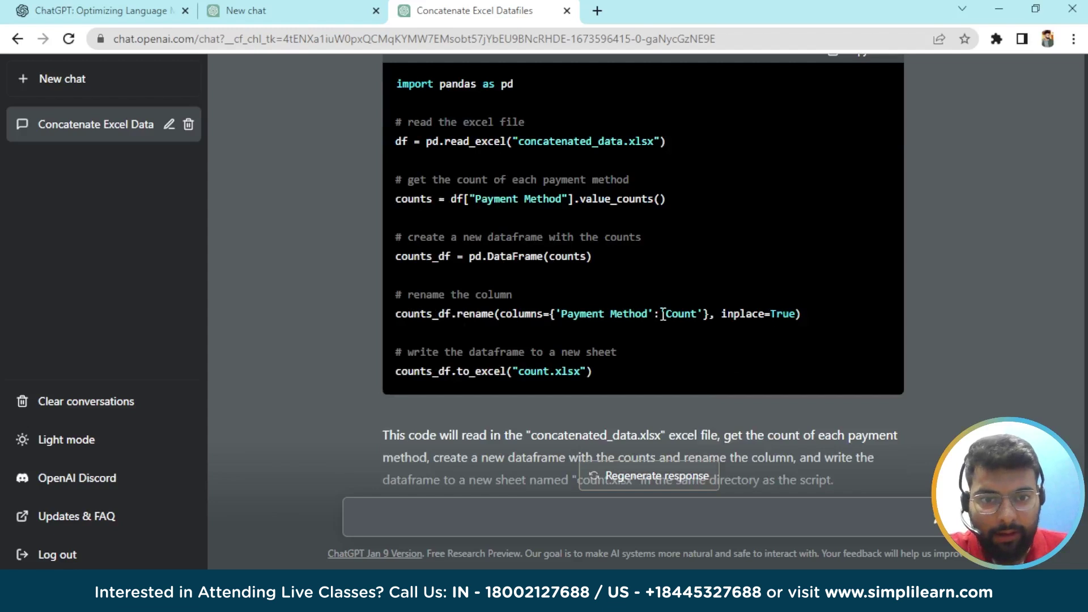
{"action": "scroll", "coordinate": [803, 305], "scroll_direction": "up", "scroll_amount": 4}
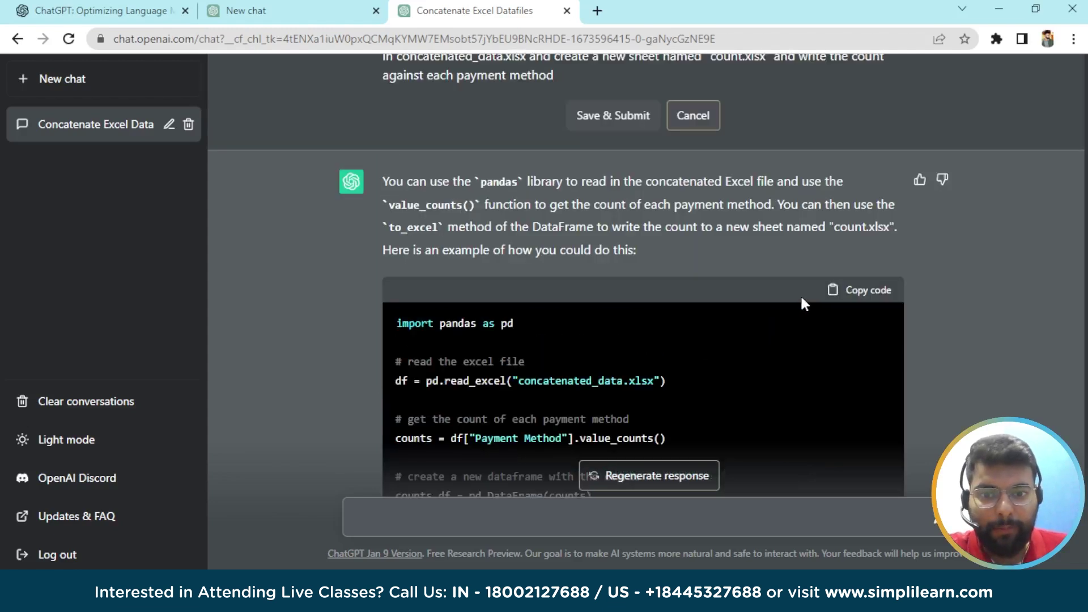
{"action": "scroll", "coordinate": [800, 296], "scroll_direction": "up", "scroll_amount": 4}
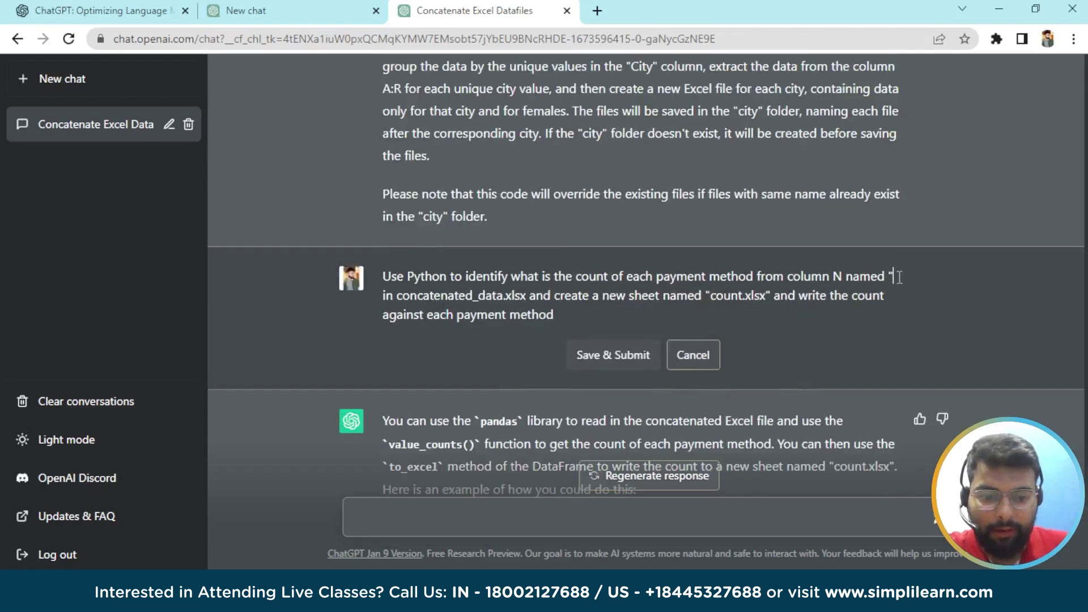
{"action": "type", "text": "Payment"}
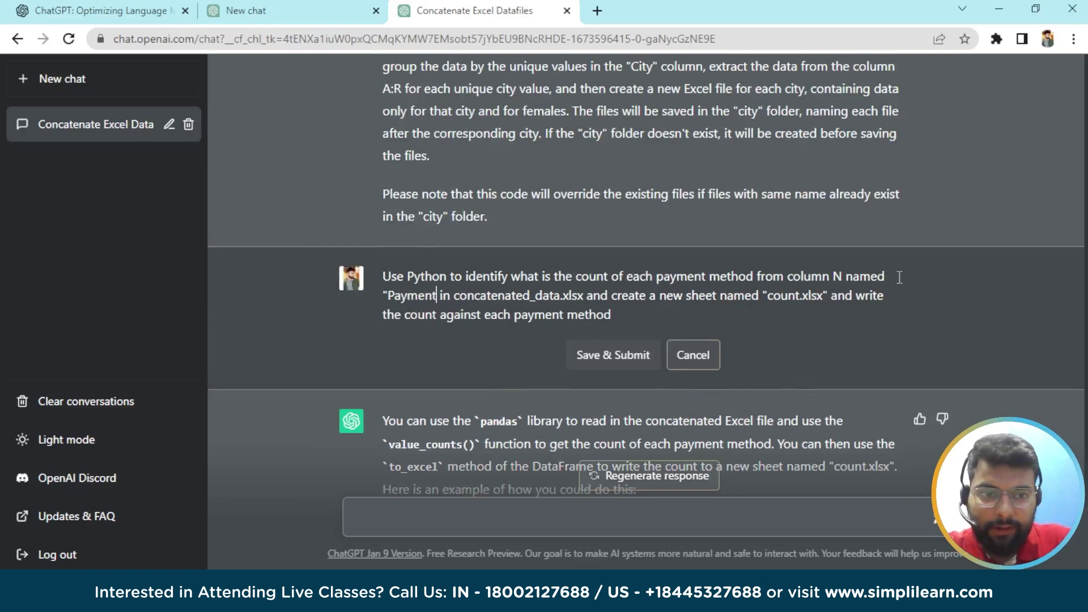
{"action": "type", "text": "\""}
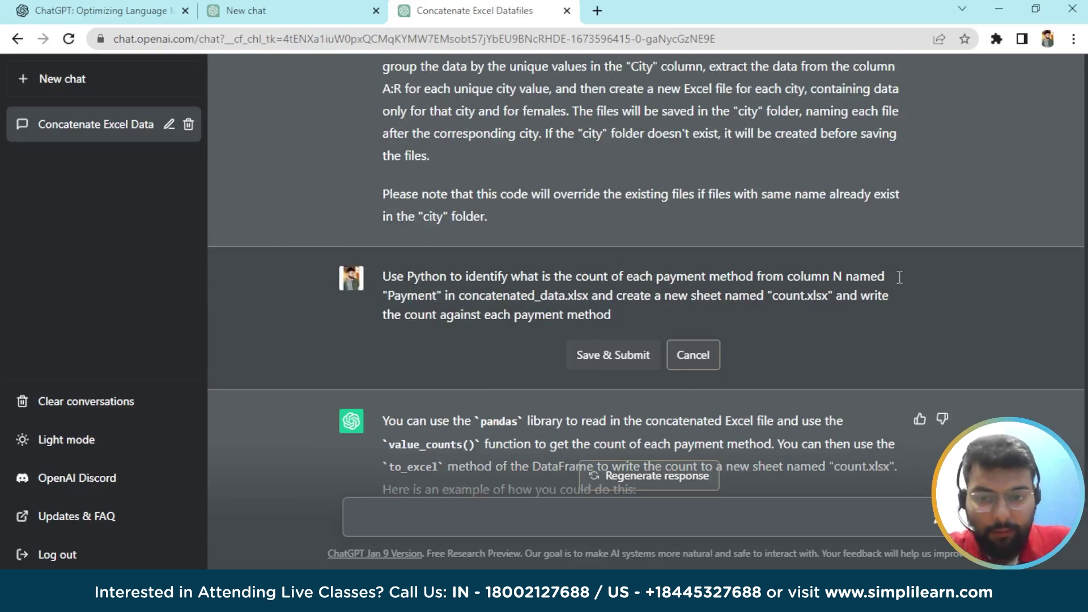
{"action": "left_click", "coordinate": [624, 367]}
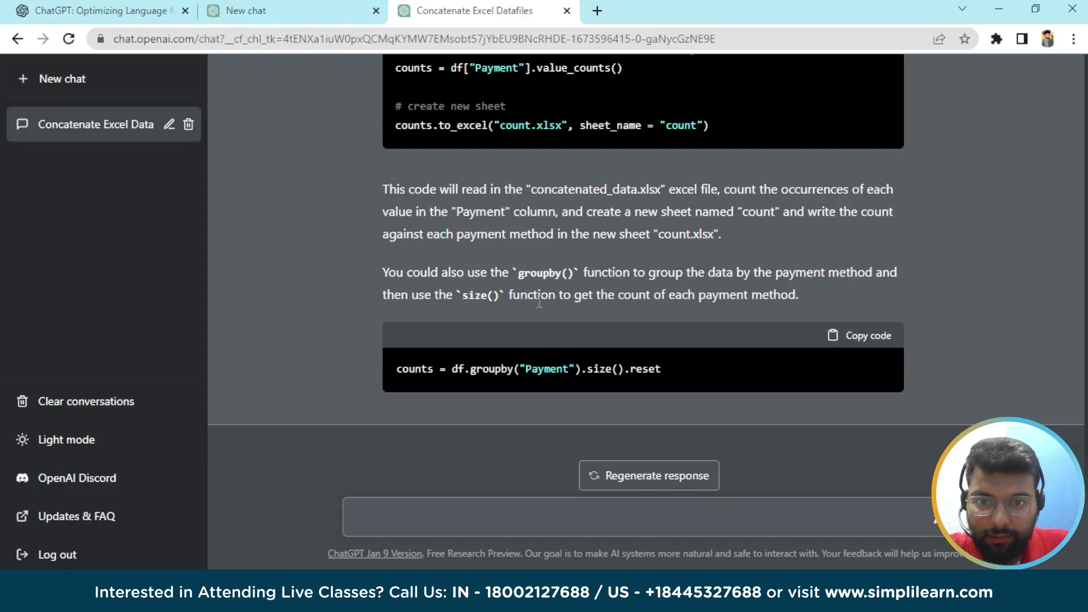
Copy the regenerated Payment value_counts code and switch to Visual Studio Code
{"action": "scroll", "coordinate": [640, 301], "scroll_direction": "up", "scroll_amount": 2}
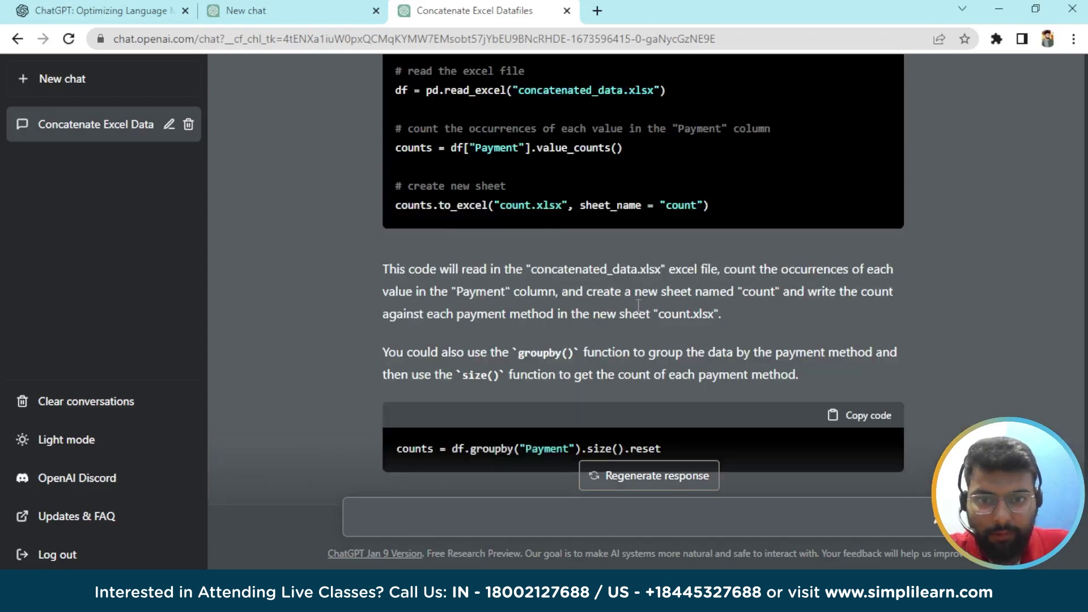
{"action": "scroll", "coordinate": [640, 303], "scroll_direction": "up", "scroll_amount": 3}
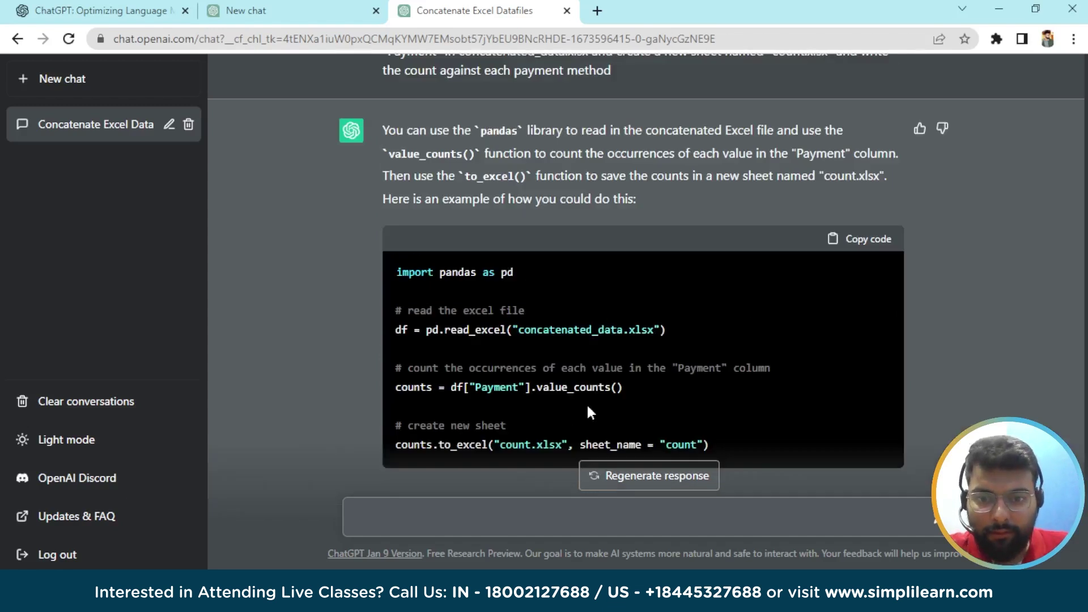
{"action": "left_click", "coordinate": [855, 240]}
{"action": "key", "text": "alt+Tab"}
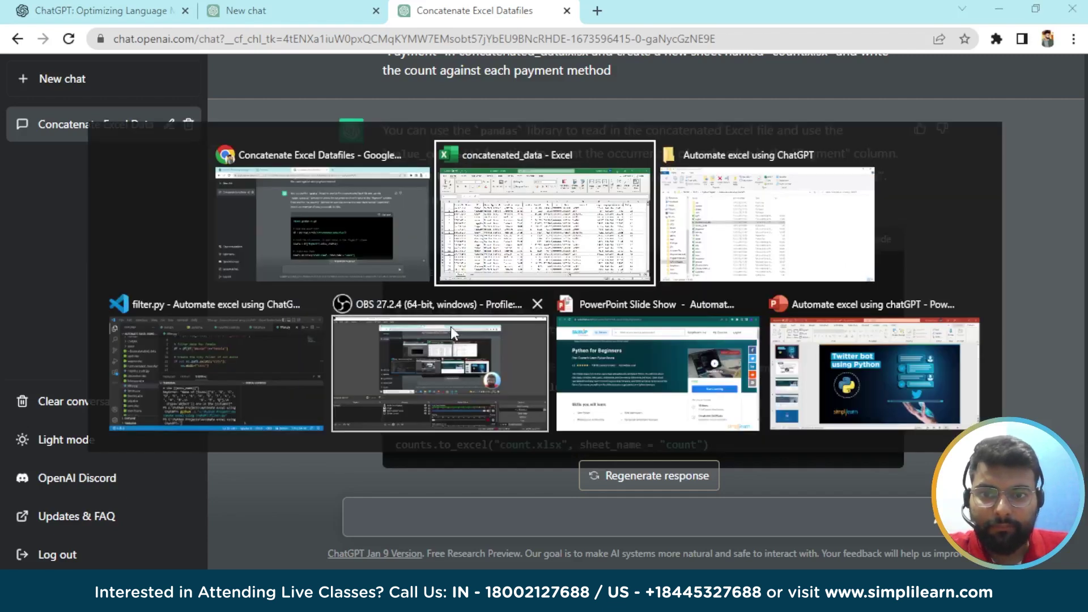
{"action": "left_click", "coordinate": [222, 352]}
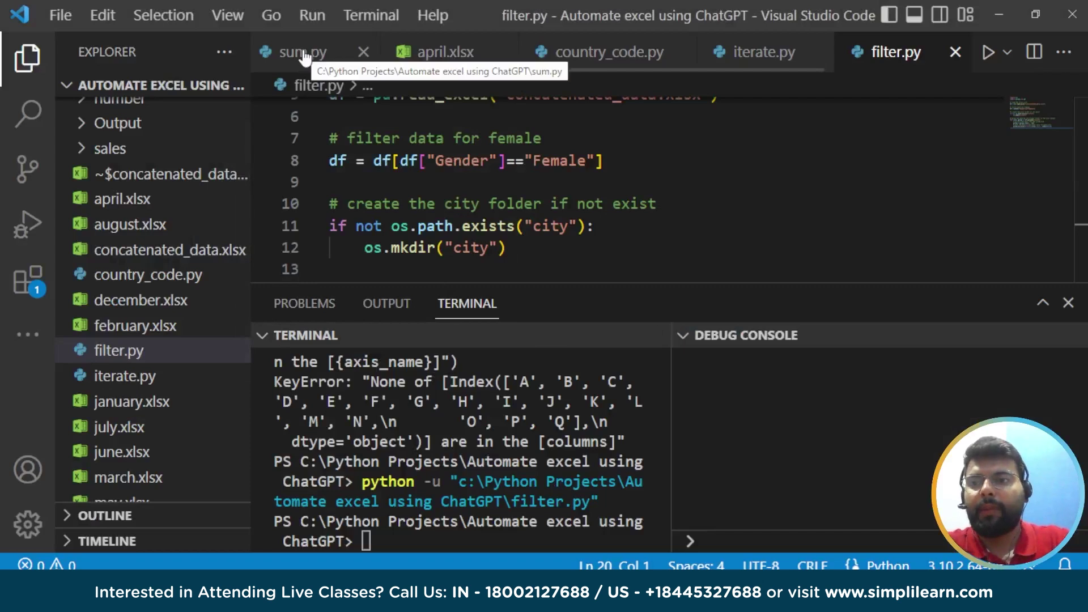
Create count.py in the project and paste the payment-count code into it
{"action": "scroll", "coordinate": [189, 109], "scroll_direction": "up", "scroll_amount": 1}
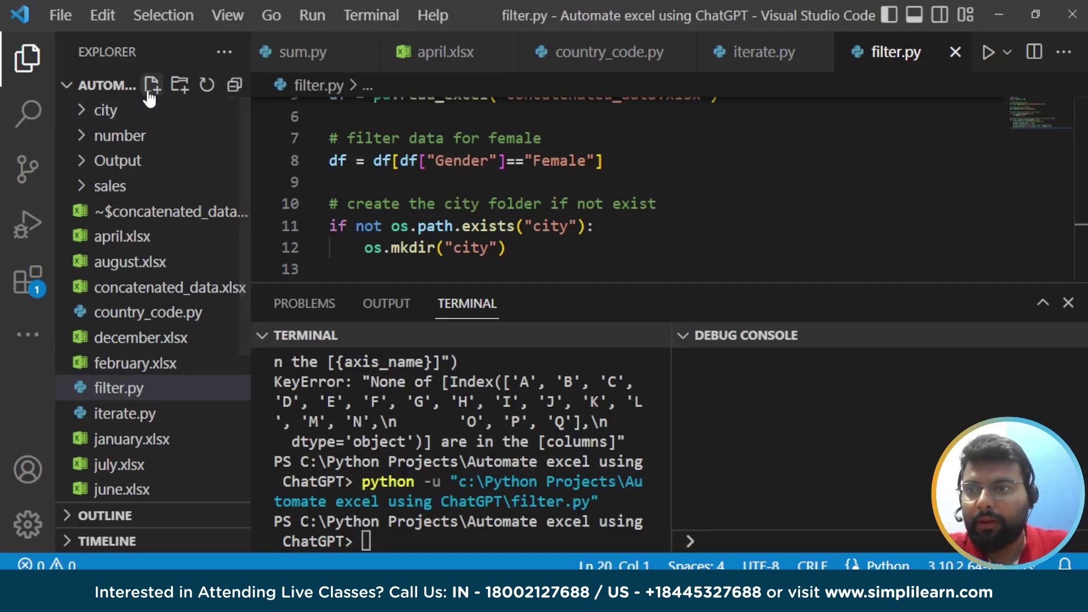
{"action": "left_click", "coordinate": [151, 85]}
{"action": "type", "text": "ount.py"}
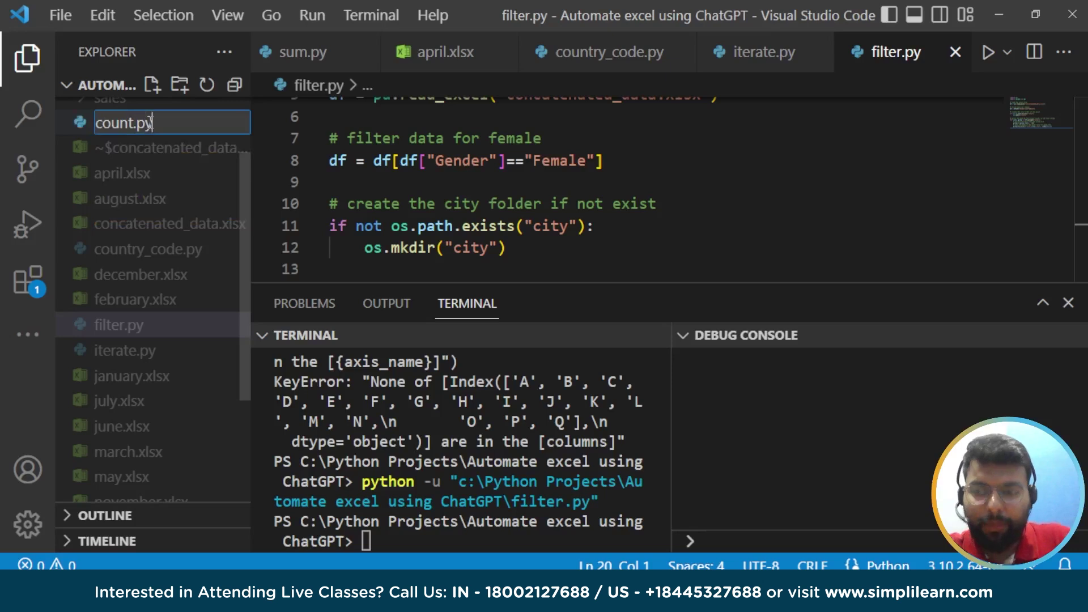
{"action": "key", "text": "Return"}
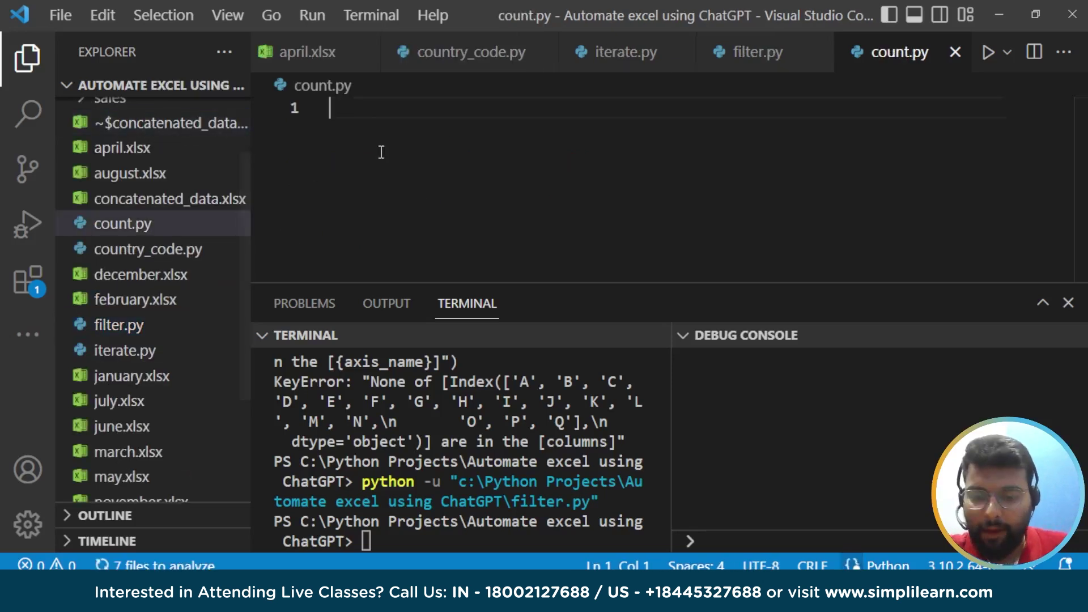
{"action": "key", "text": "ctrl+v"}
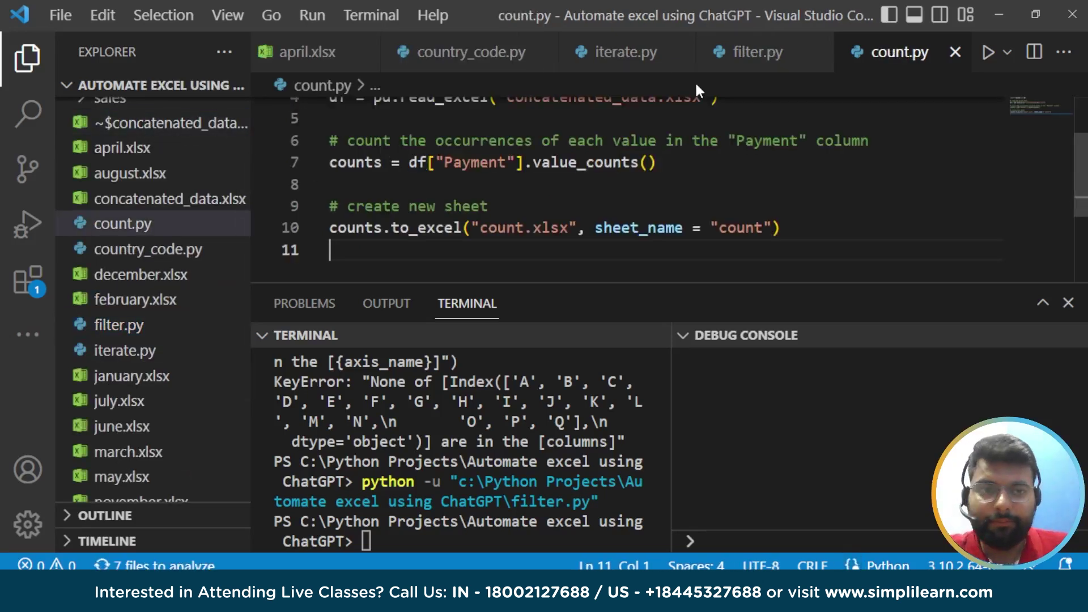
Run count.py to generate count.xlsx, then switch to the project folder
{"action": "left_click", "coordinate": [989, 53]}
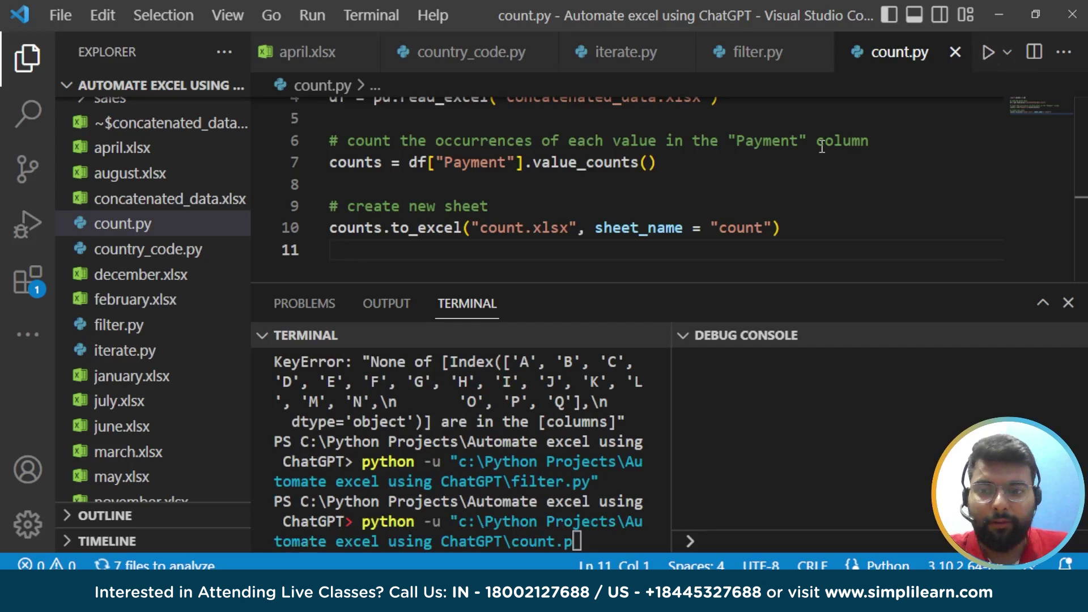
{"action": "mouse_move", "coordinate": [459, 442]}
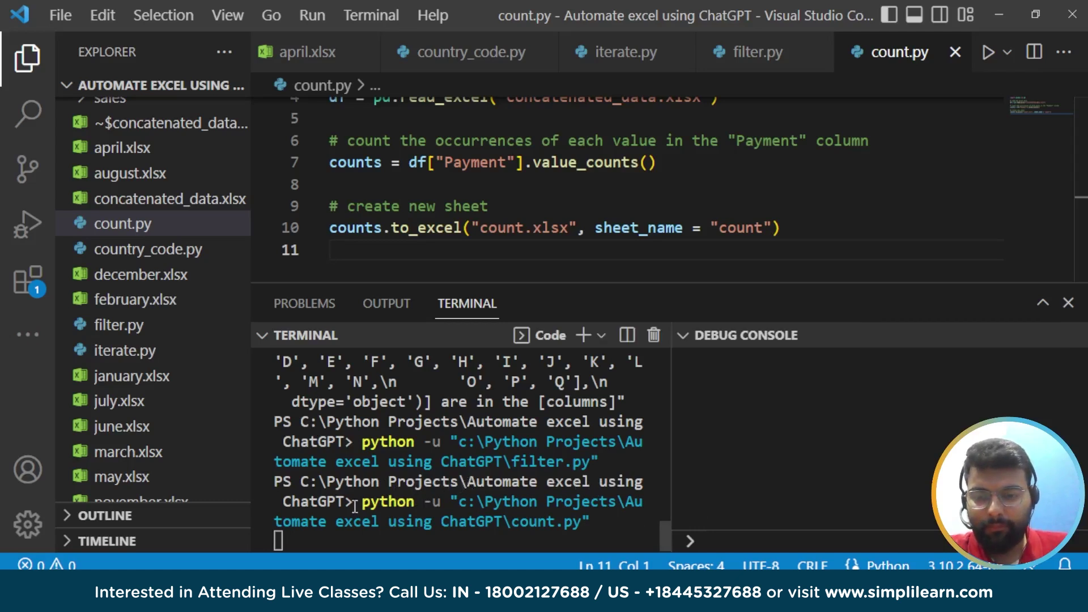
{"action": "scroll", "coordinate": [388, 489], "scroll_direction": "up", "scroll_amount": 2}
{"action": "scroll", "coordinate": [402, 511], "scroll_direction": "down", "scroll_amount": 2}
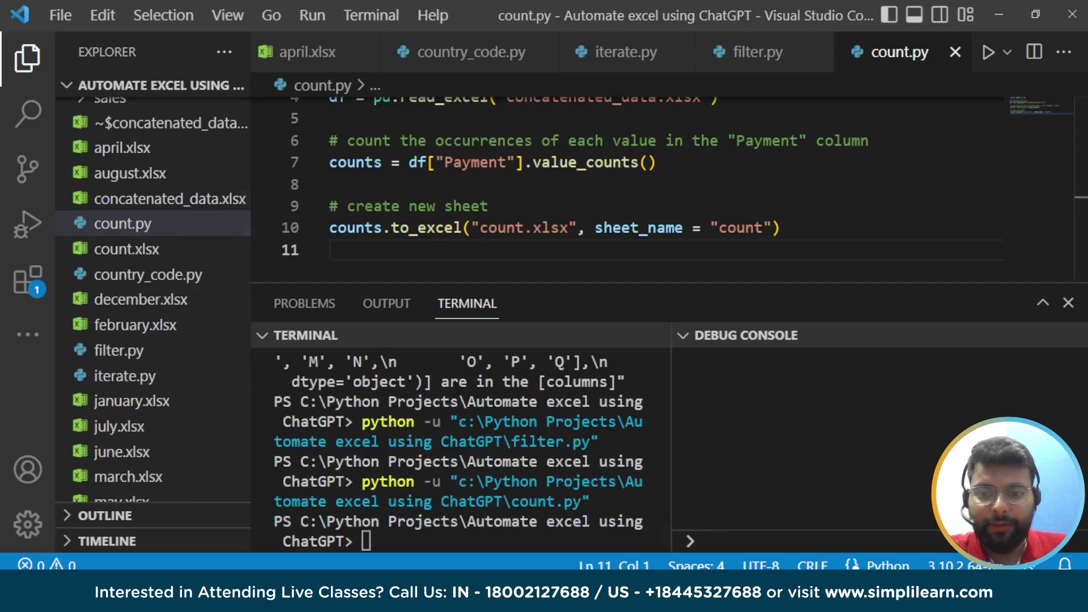
{"action": "key", "text": "alt+Tab"}
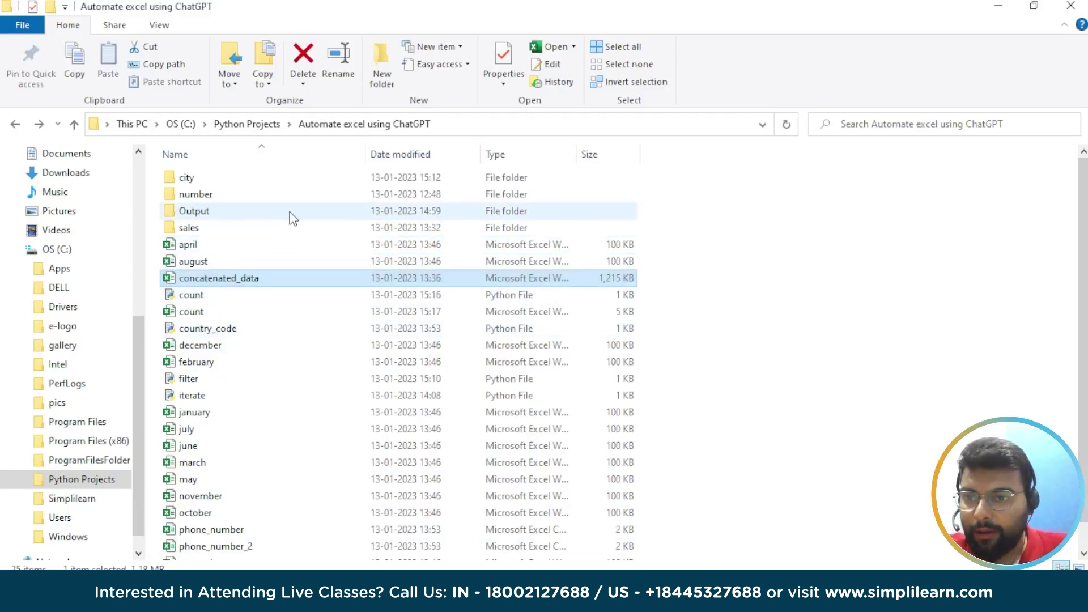
Find the new 5 KB count workbook among the project files and open it in Excel
{"action": "scroll", "coordinate": [344, 292], "scroll_direction": "down", "scroll_amount": 1}
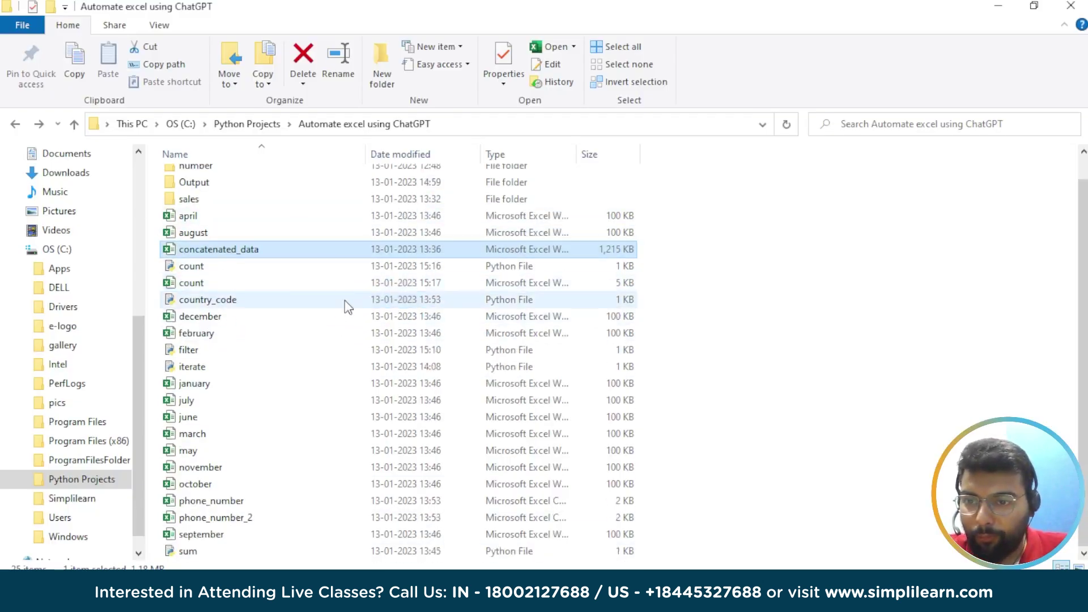
{"action": "left_click_drag", "start_coordinate": [345, 300], "coordinate": [345, 400]}
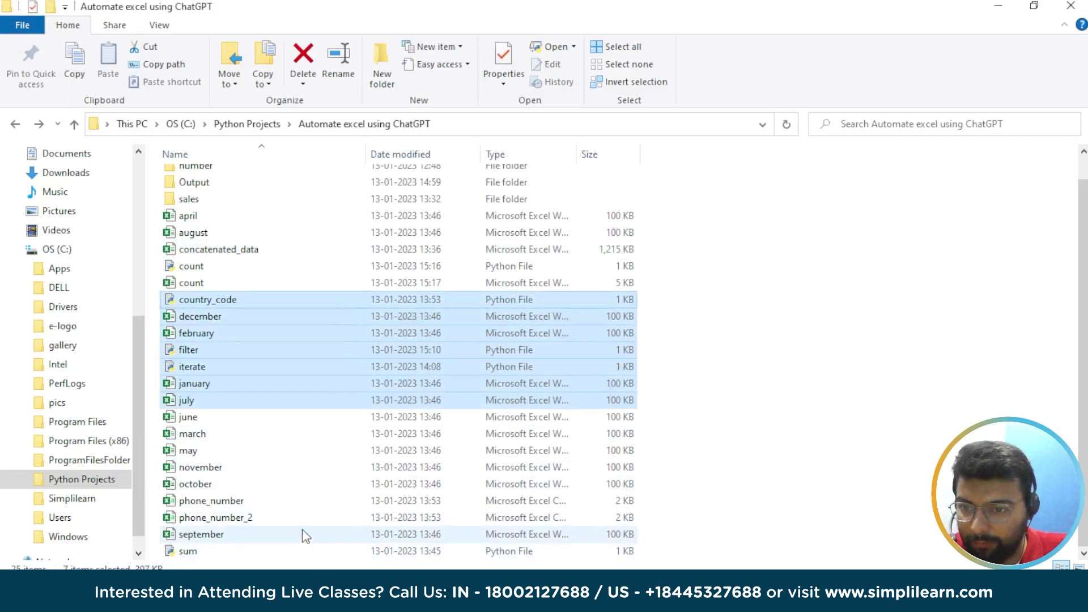
{"action": "left_click", "coordinate": [313, 445]}
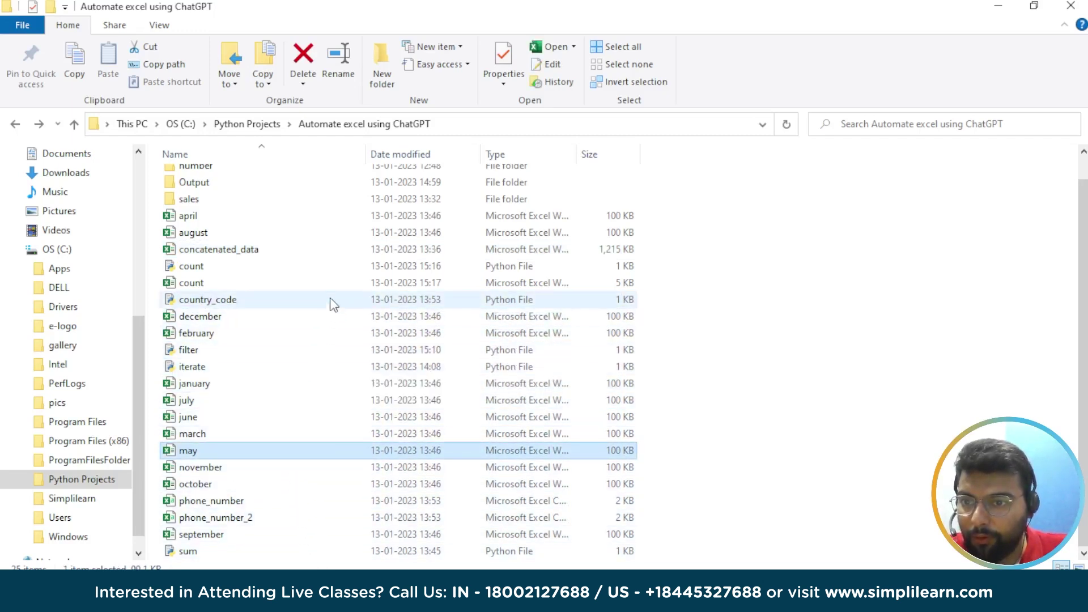
{"action": "left_click", "coordinate": [341, 282]}
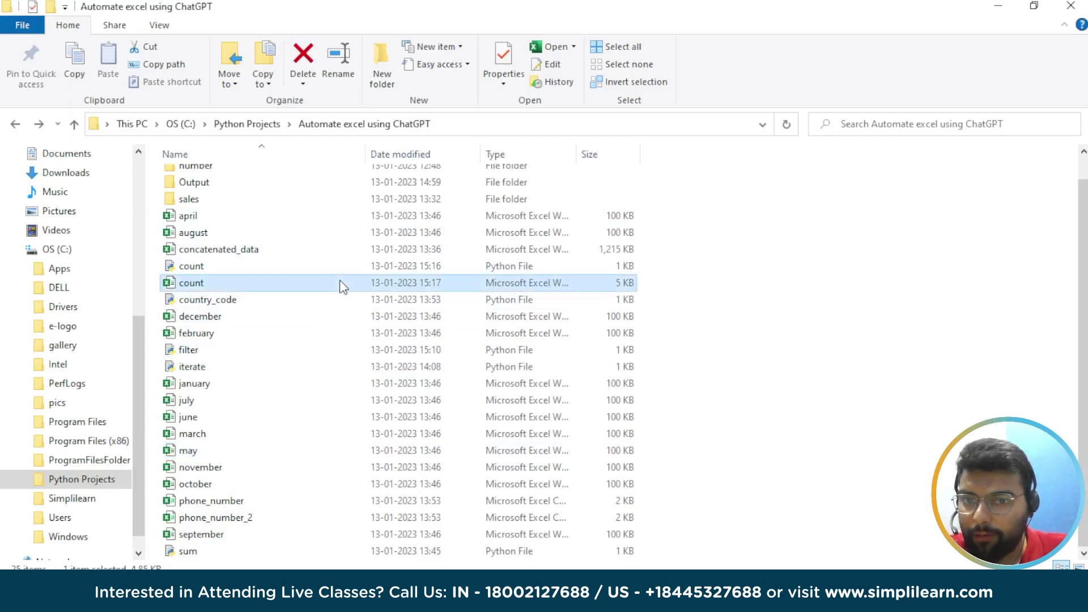
{"action": "double_click", "coordinate": [344, 284]}
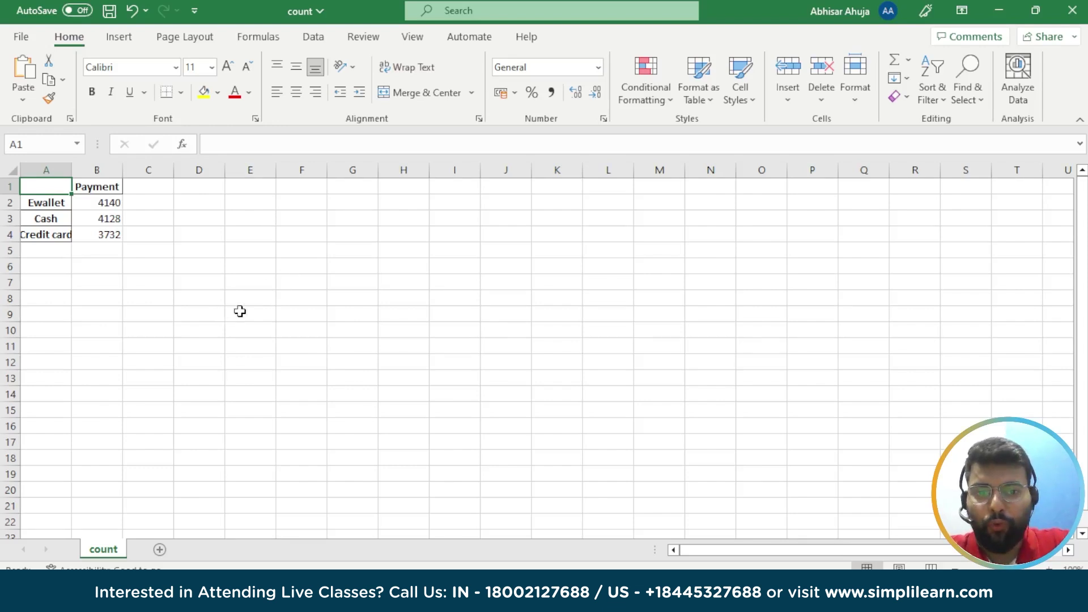
After confirming Ewallet 4140, Cash 4128, Credit card 3732, close concatenated_data without saving
{"action": "key", "text": "alt+Tab"}
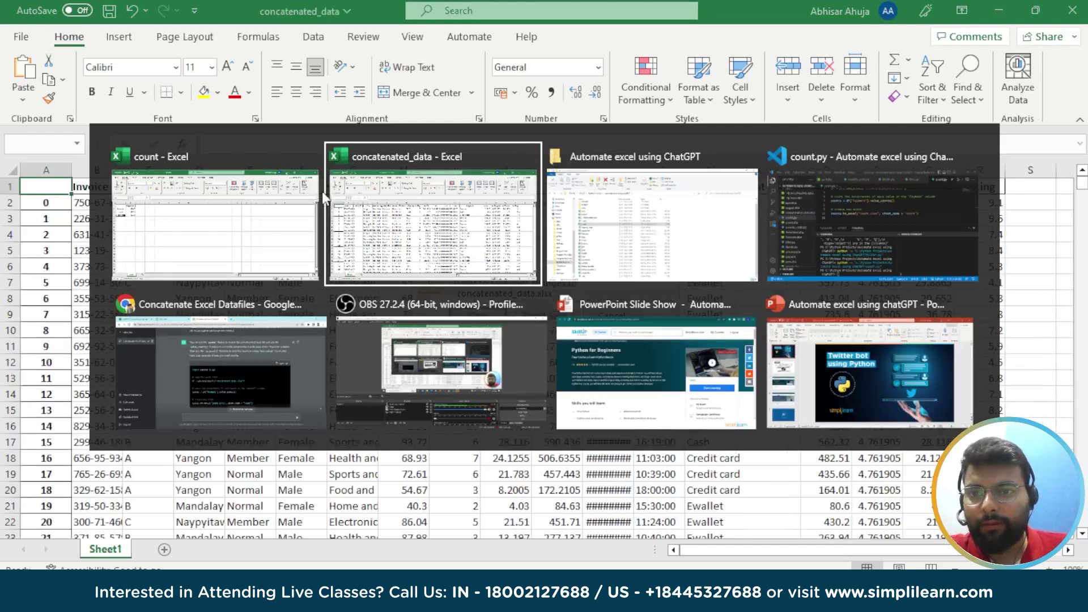
{"action": "left_click", "coordinate": [525, 150]}
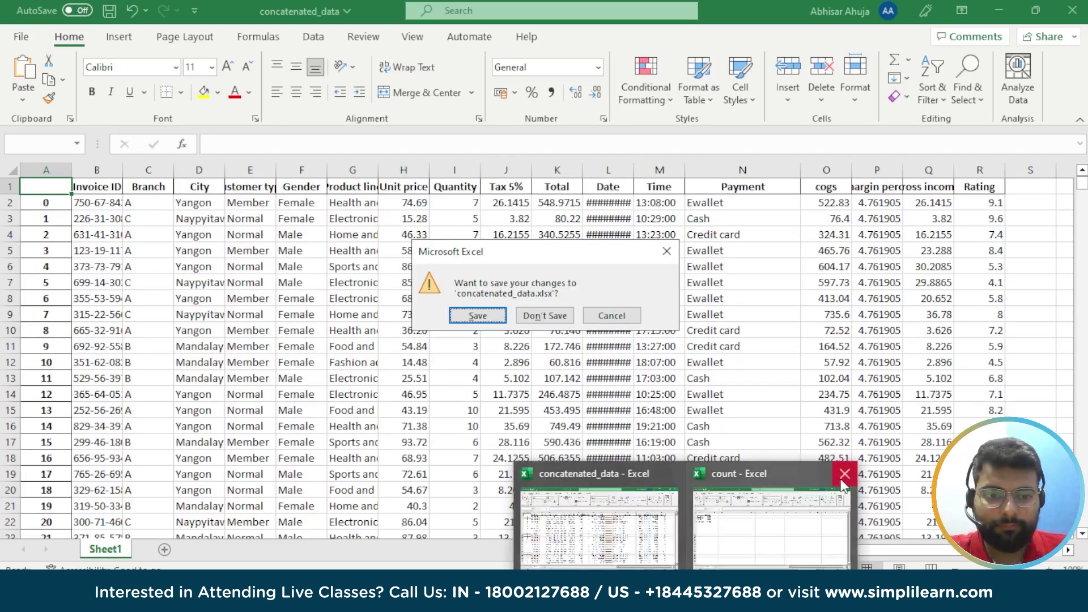
{"action": "left_click", "coordinate": [678, 474]}
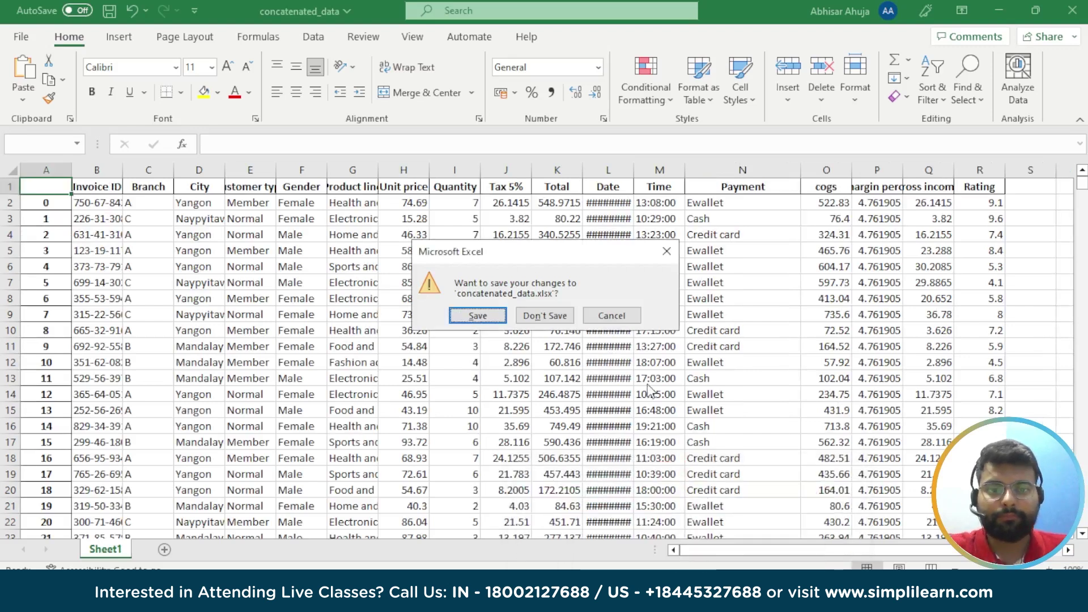
{"action": "left_click", "coordinate": [544, 316]}
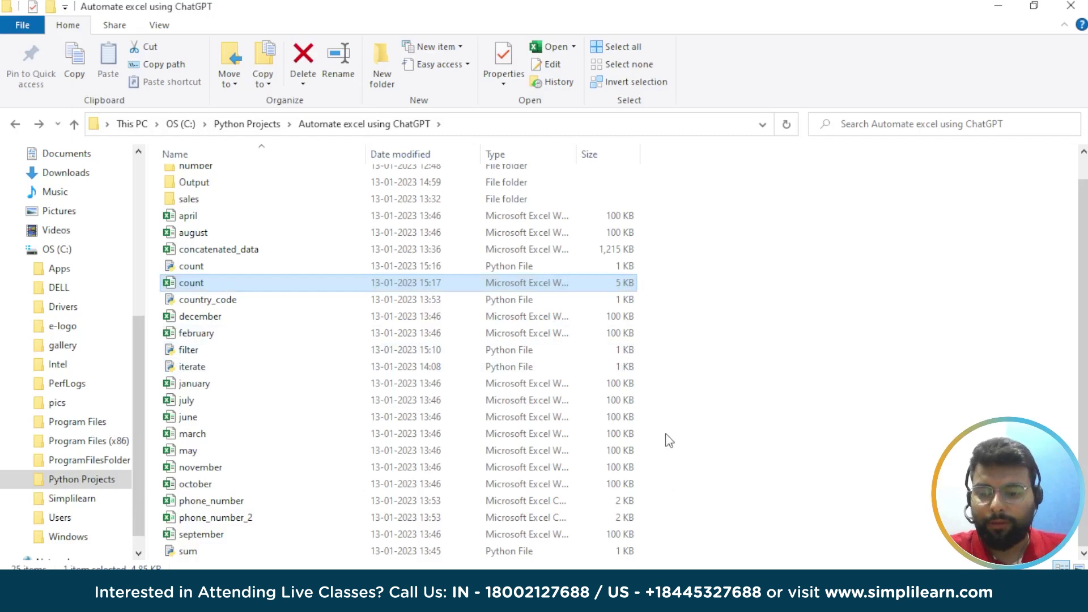
{"action": "key", "text": "alt+Tab"}
{"action": "key", "text": "Tab"}
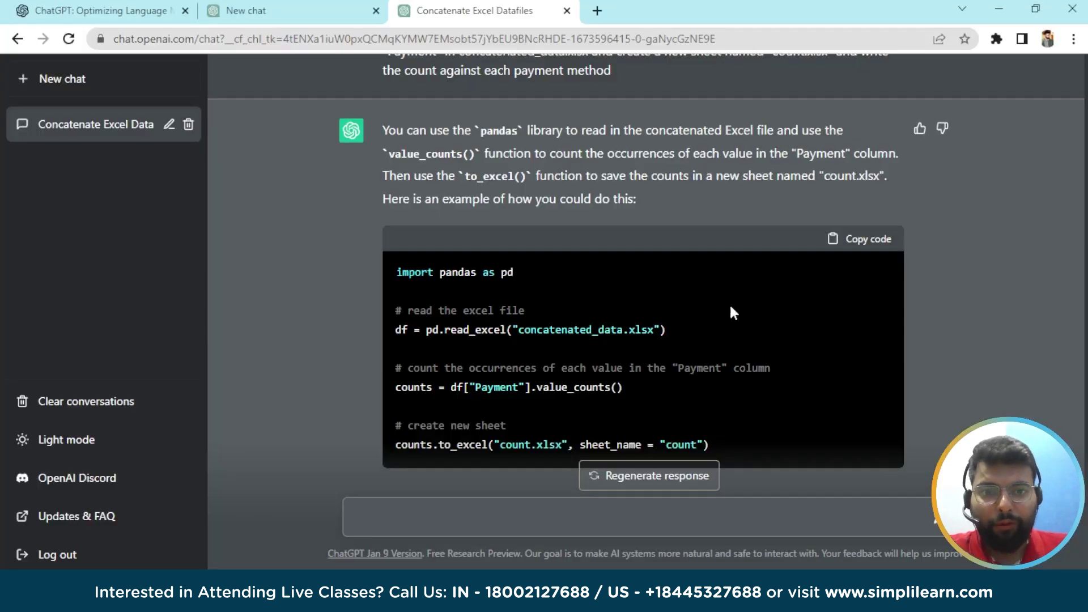
{"action": "scroll", "coordinate": [731, 300], "scroll_direction": "down", "scroll_amount": 5}
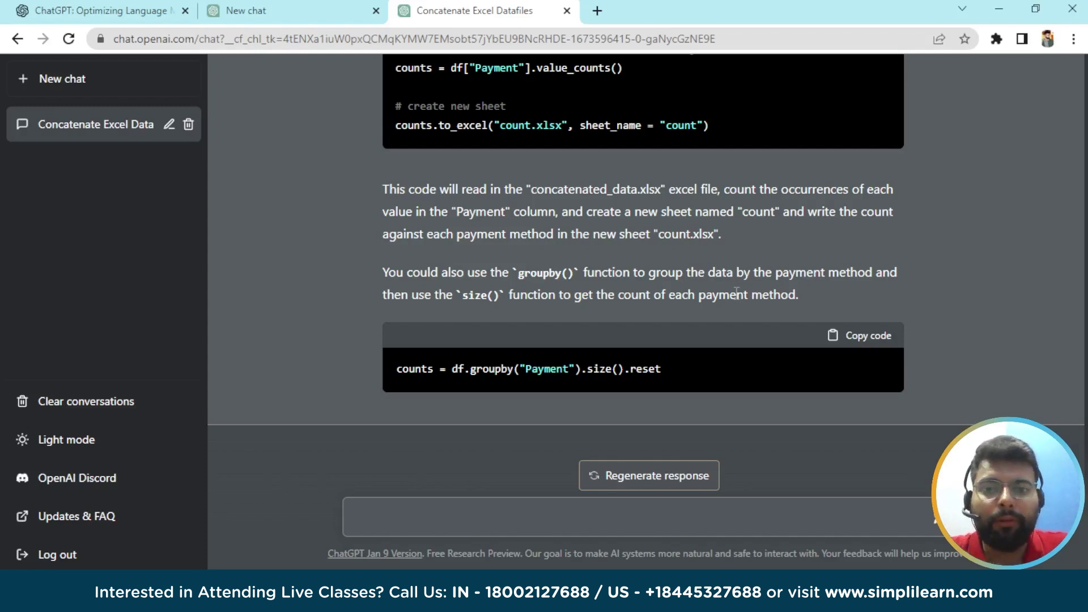
{"action": "left_click", "coordinate": [705, 517]}
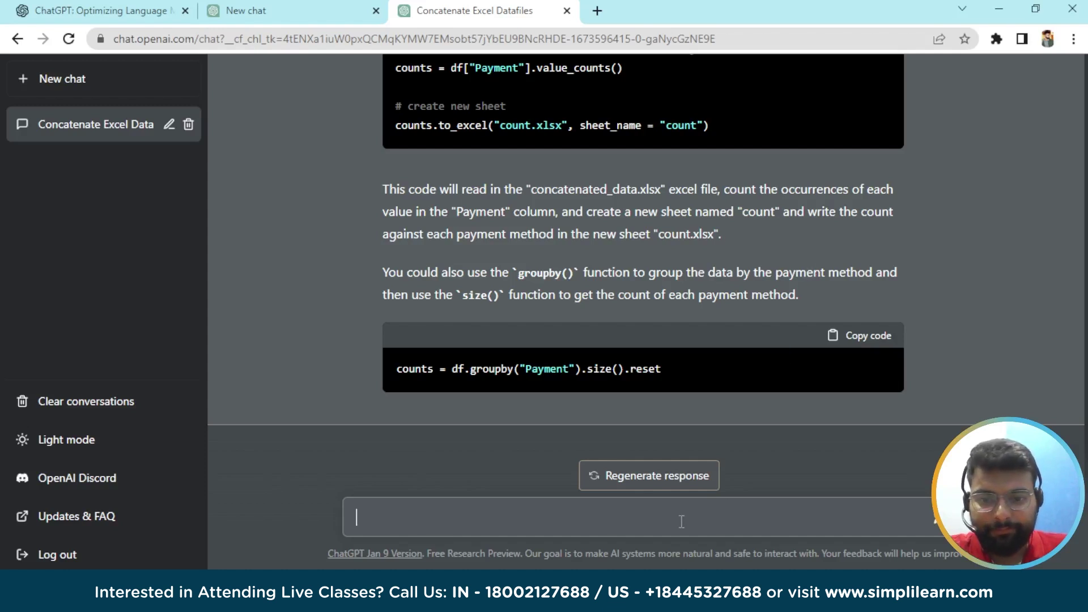
{"action": "key", "text": "alt+Tab"}
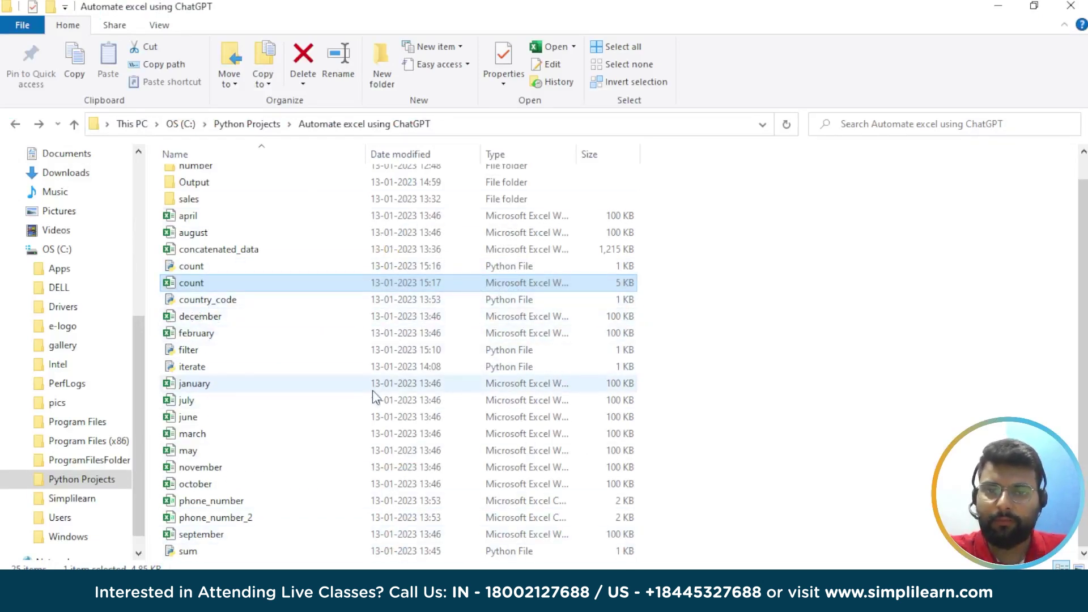
{"action": "key", "text": "alt+Tab"}
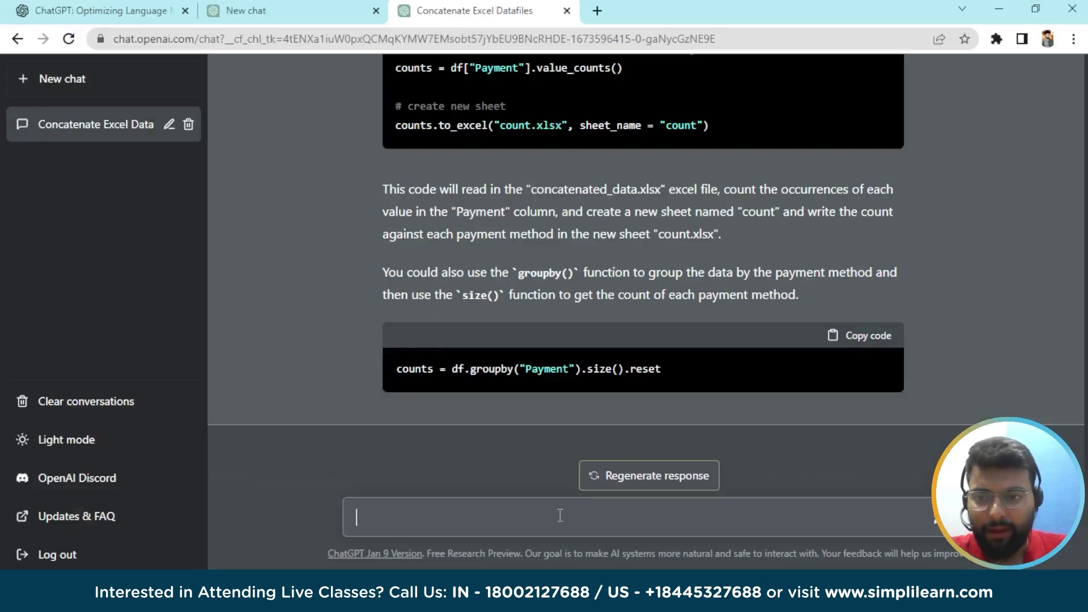
Type the request to rename the 12 Excel files "january" through "december" using Python
{"action": "type", "text": "Use Python "}
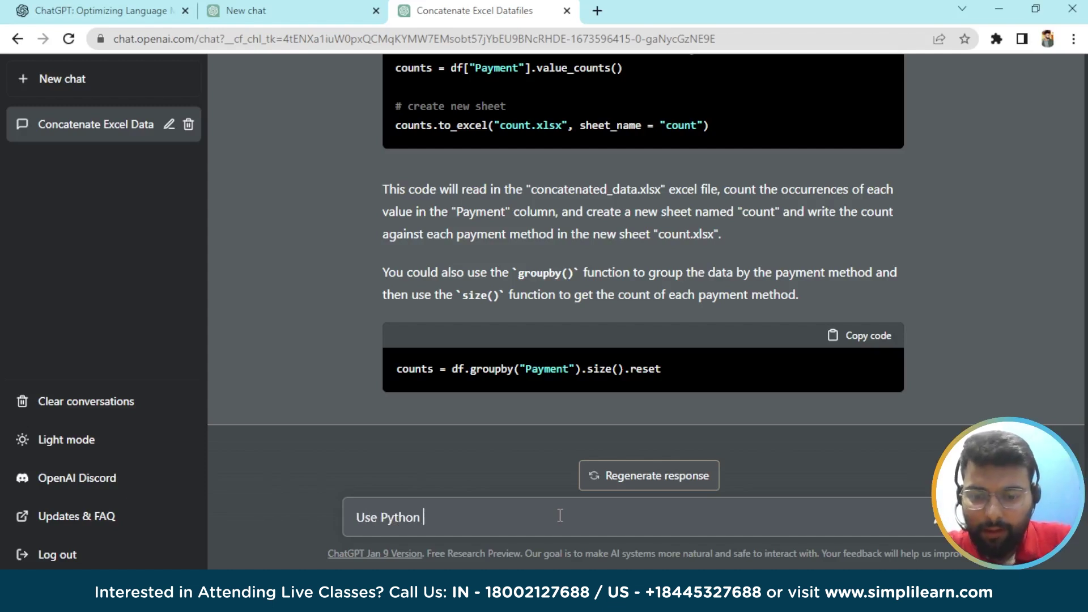
{"action": "type", "text": "to rename"}
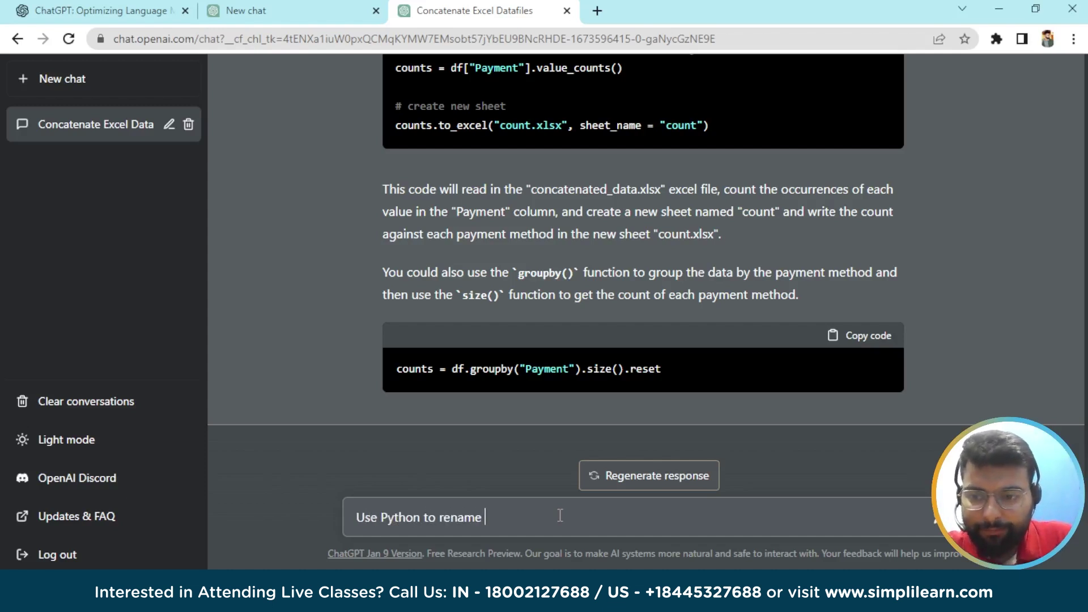
{"action": "type", "text": " all the 12 excel files named \""}
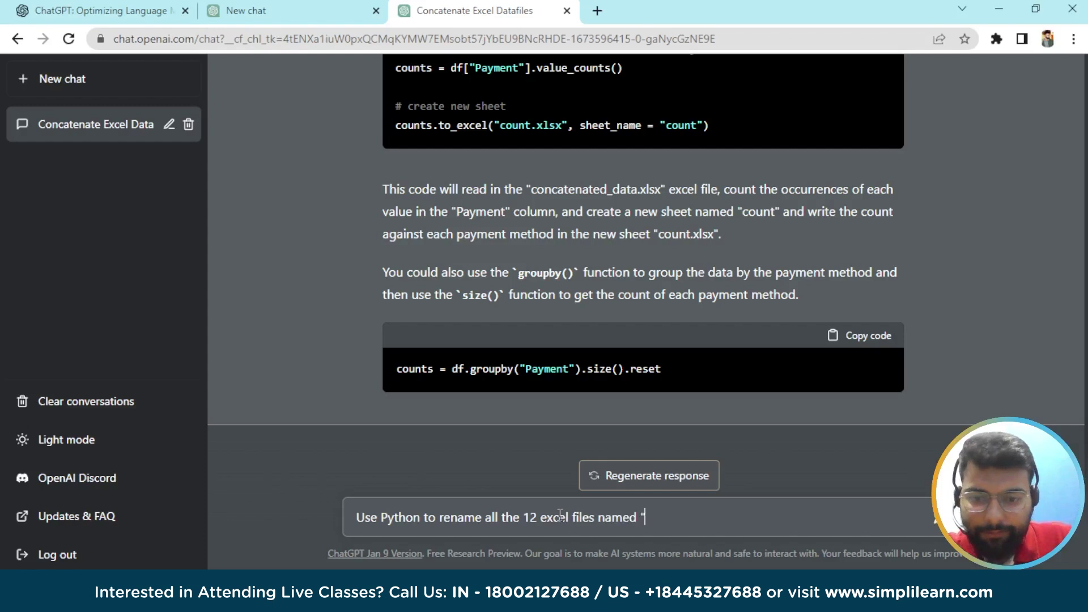
{"action": "type", "text": "january\" \""}
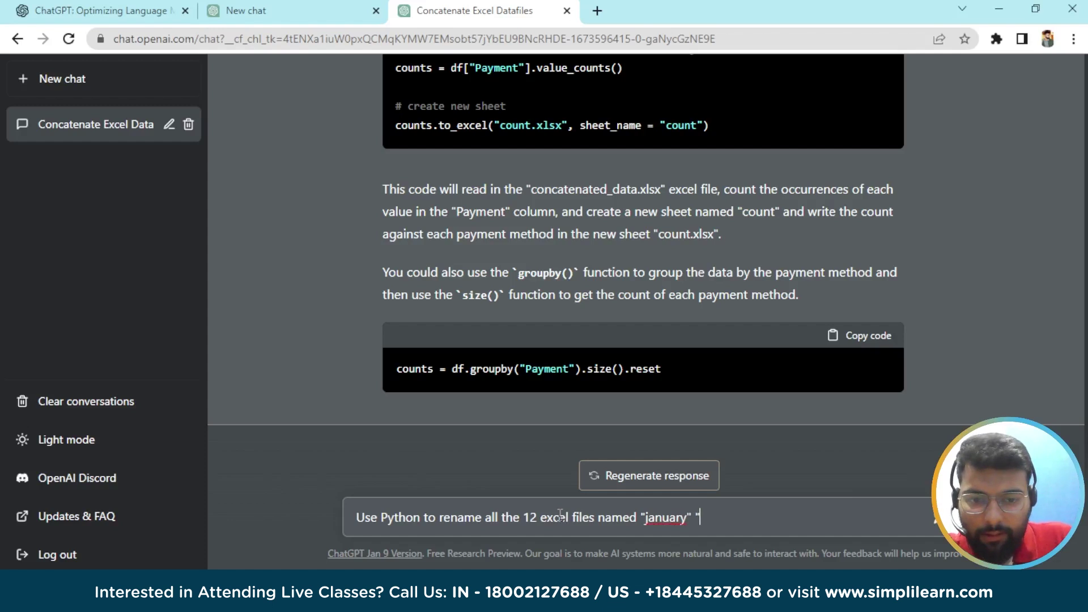
{"action": "type", "text": "february\" ..."}
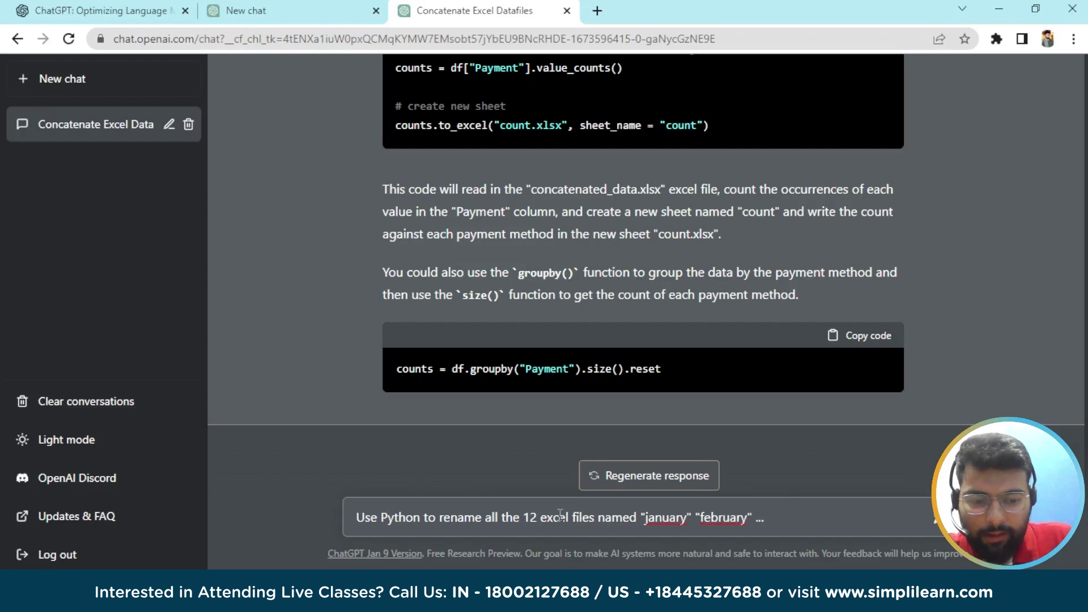
{"action": "type", "text": " \"december\" "}
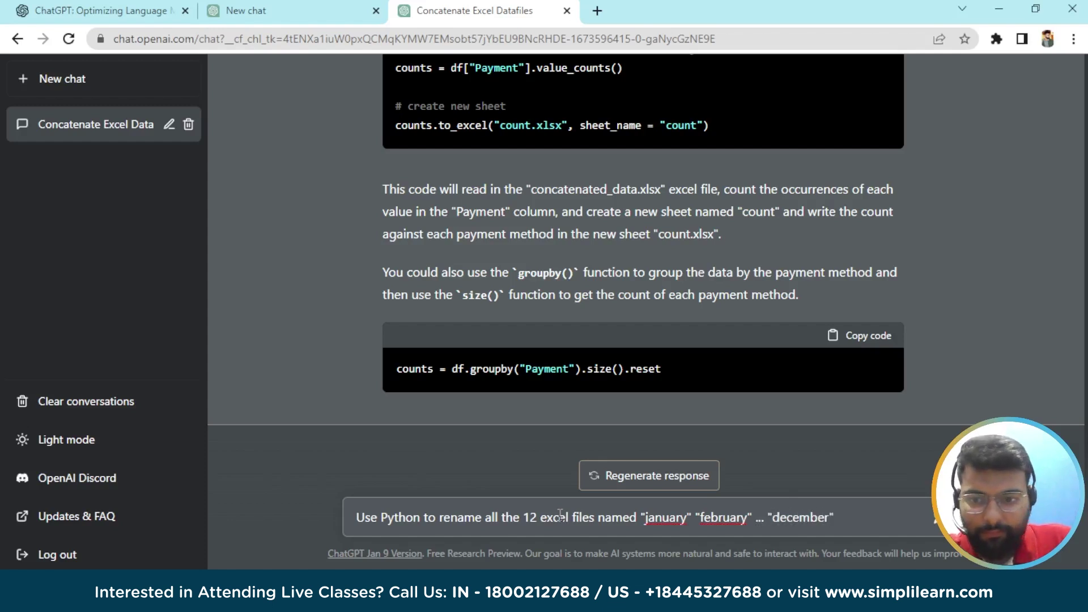
{"action": "type", "text": "in my directory"}
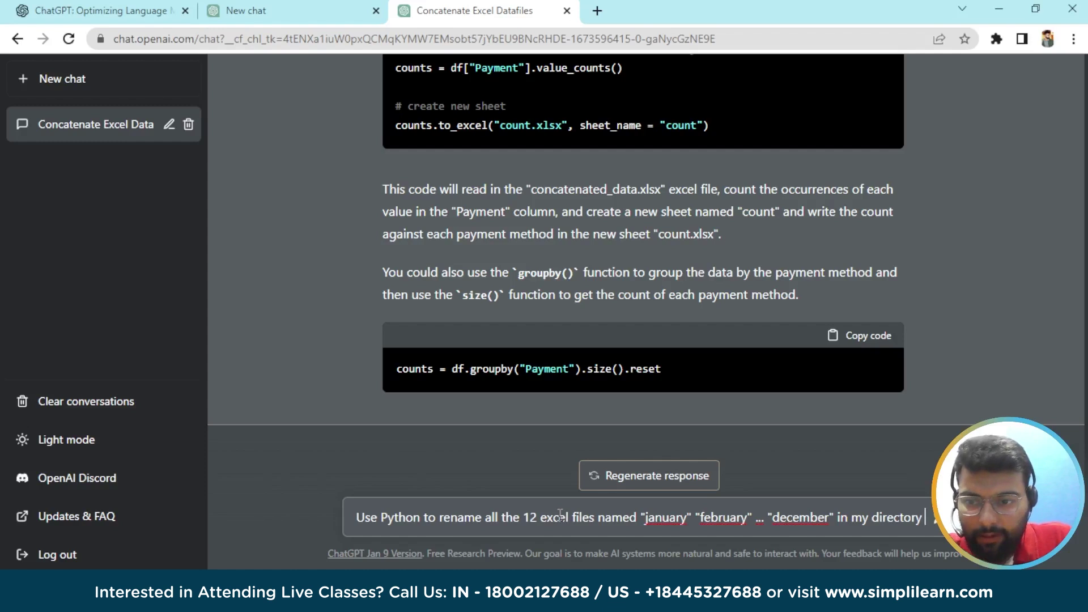
{"action": "type", "text": " b"}
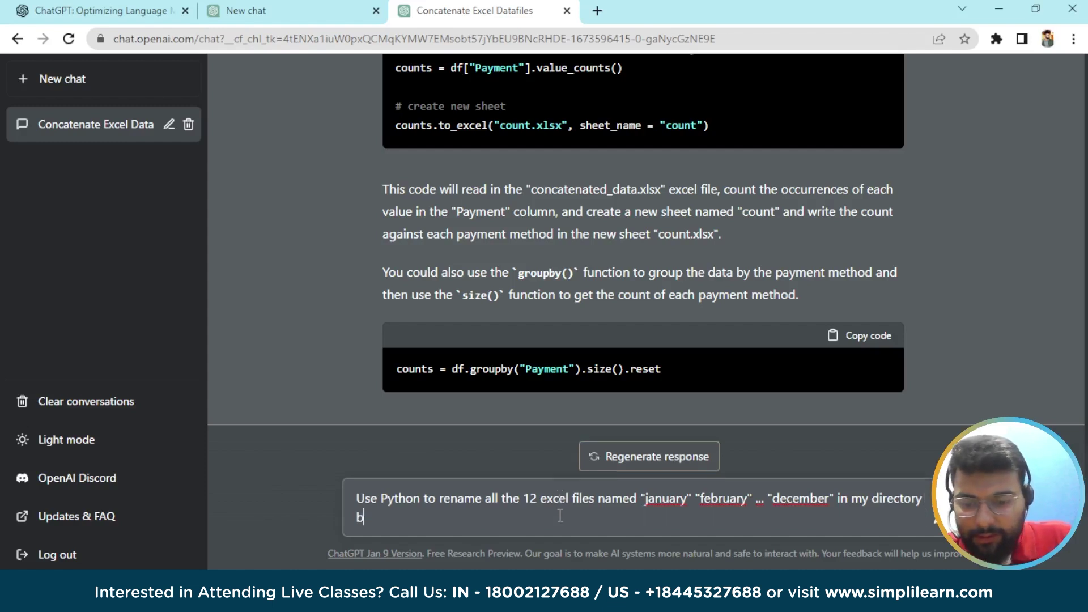
{"action": "type", "text": "y adding "}
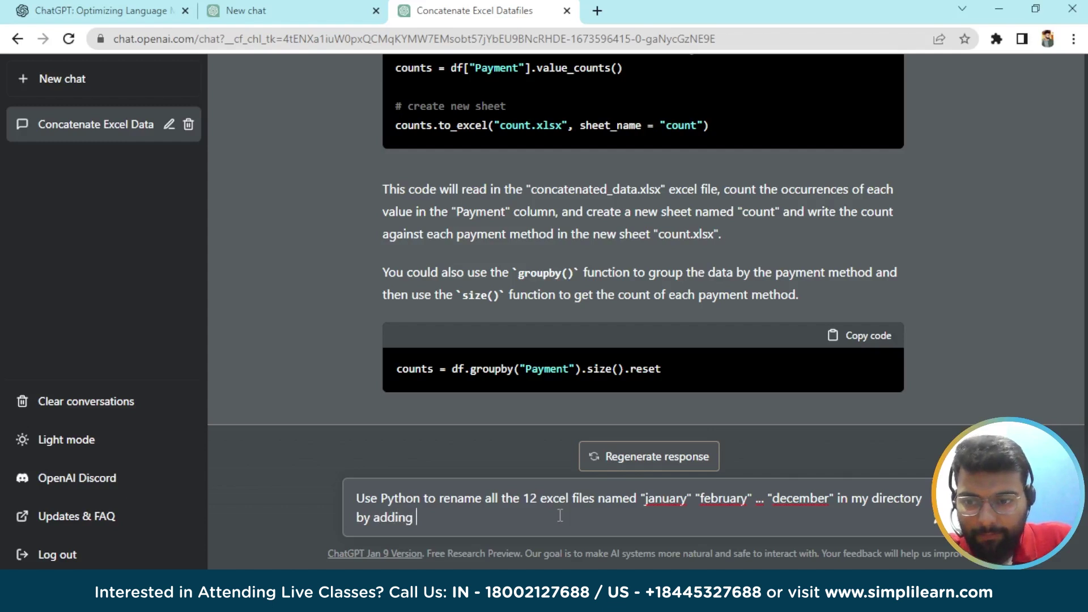
{"action": "type", "text": "the word"}
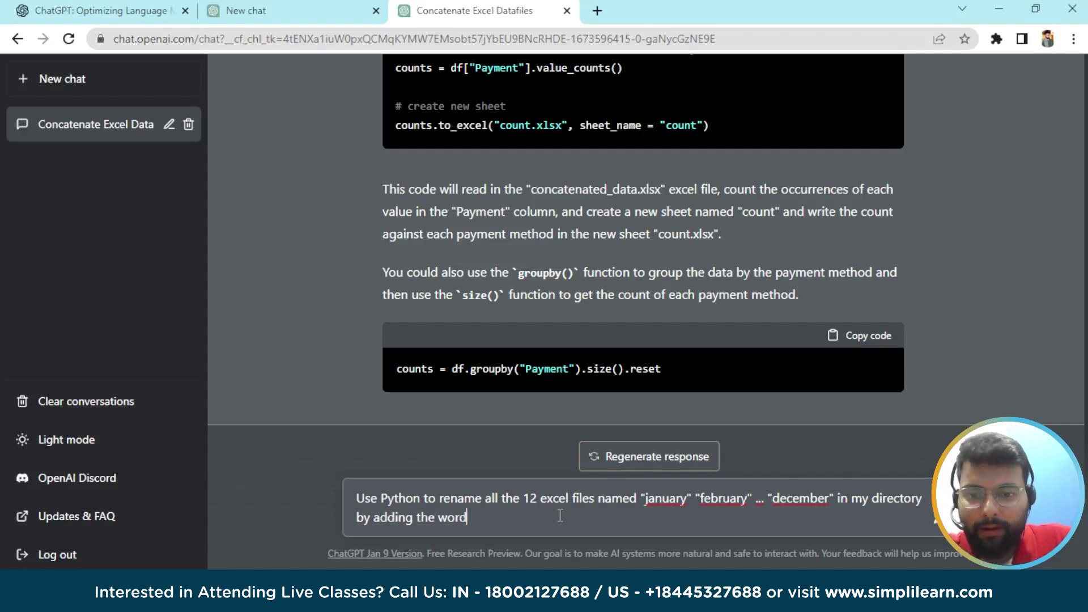
{"action": "type", "text": " carsales"}
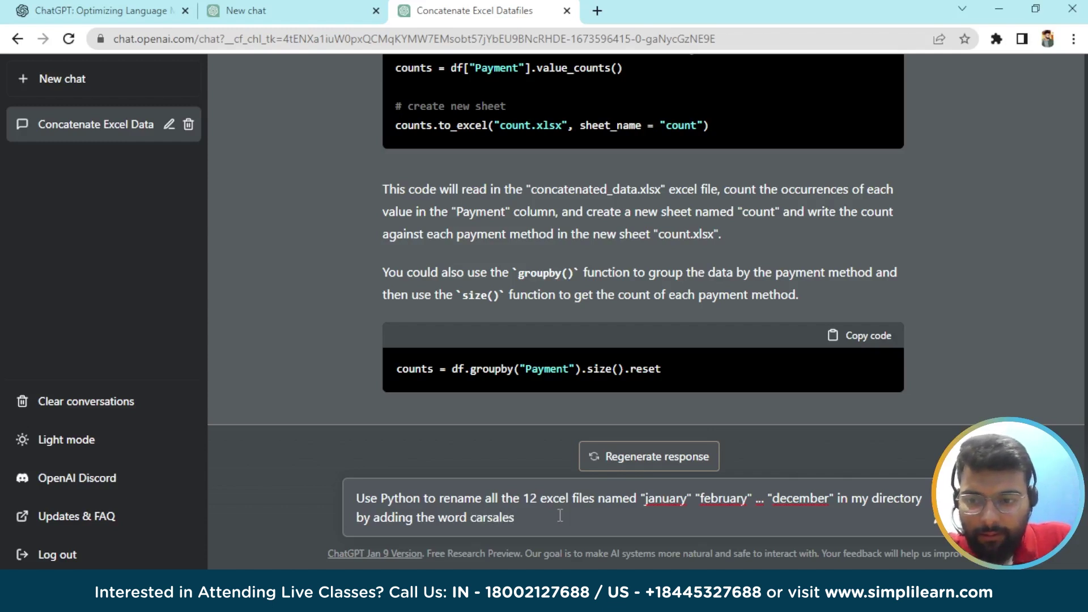
{"action": "type", "text": " in front of ea"}
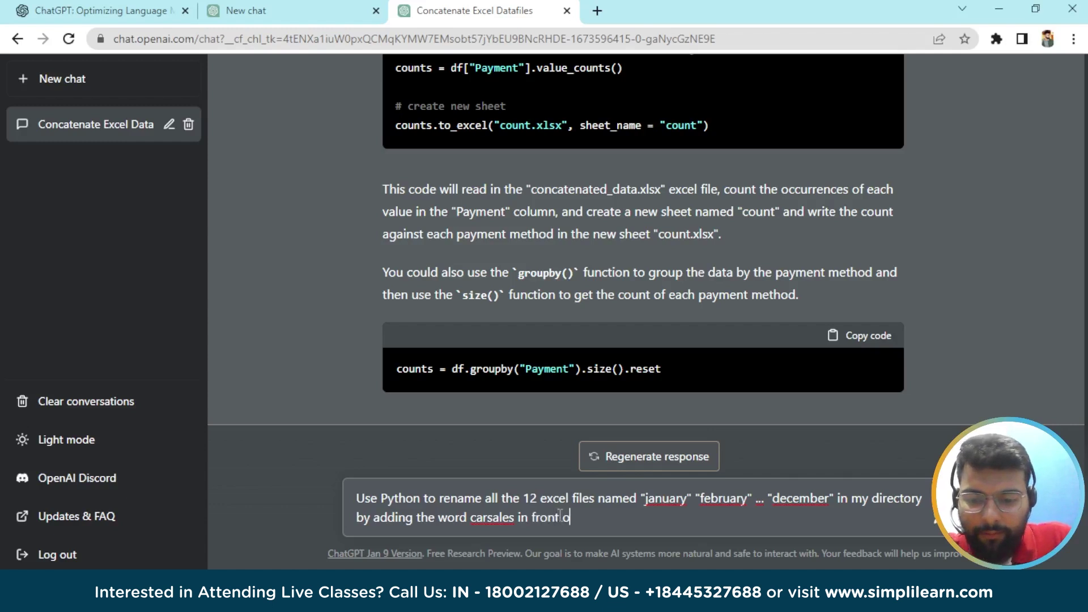
{"action": "type", "text": "ch filename."}
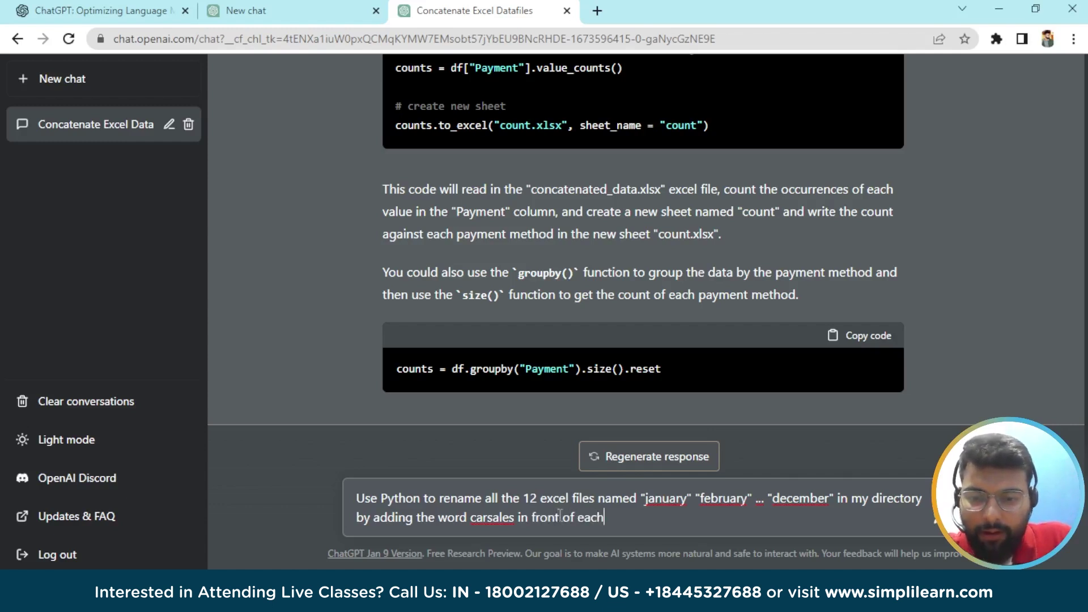
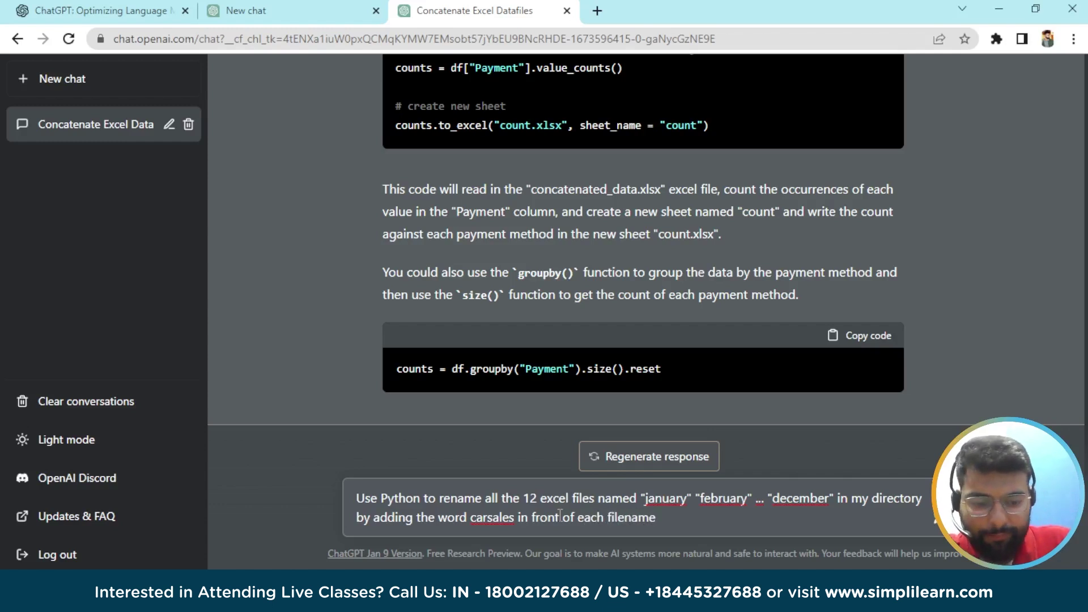
Send the carsales_ file-renaming request and copy the returned os.rename Python code
{"action": "key", "text": "Return"}
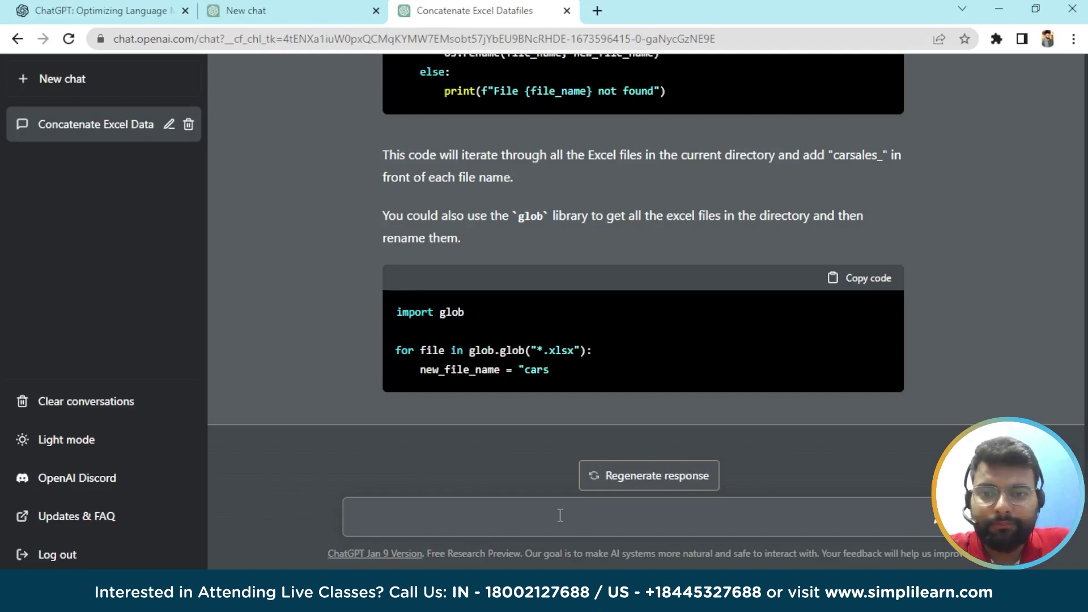
{"action": "scroll", "coordinate": [643, 279], "scroll_direction": "up", "scroll_amount": 5}
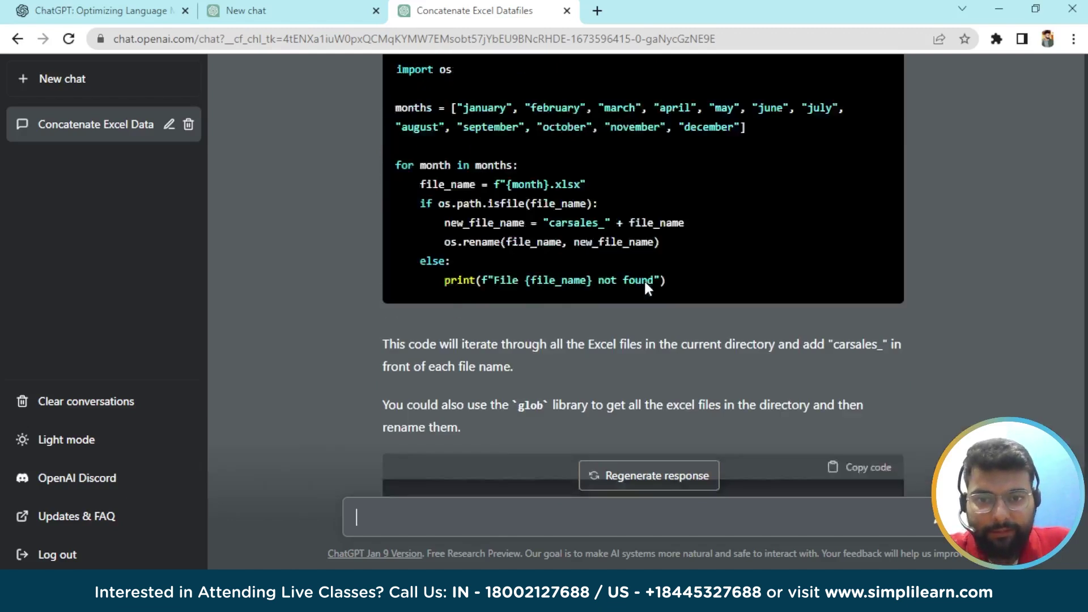
{"action": "left_click", "coordinate": [874, 117]}
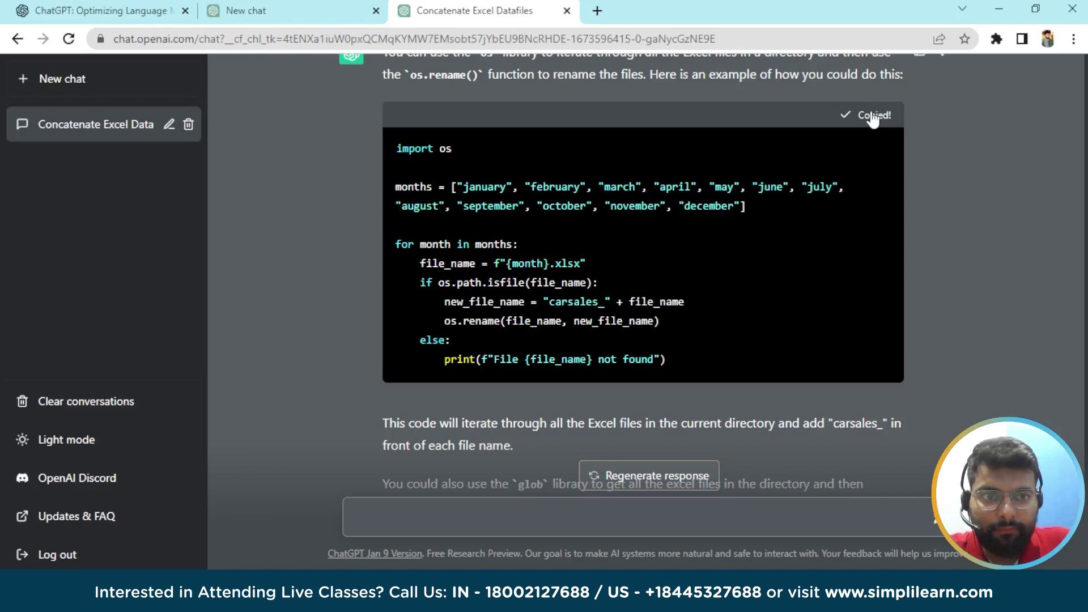
{"action": "key", "text": "alt+Tab"}
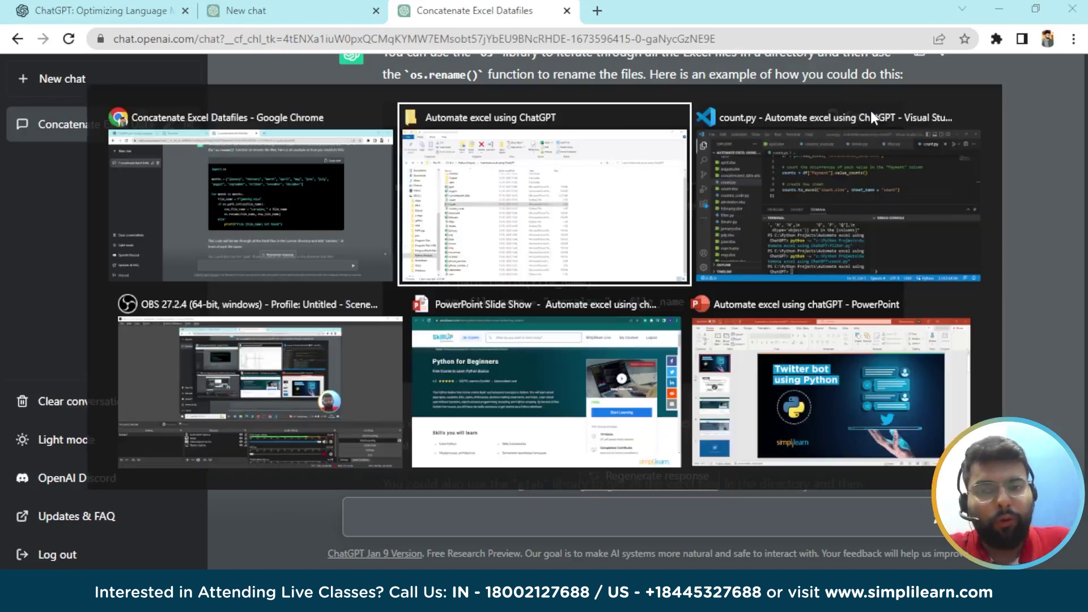
{"action": "mouse_move", "coordinate": [836, 205]}
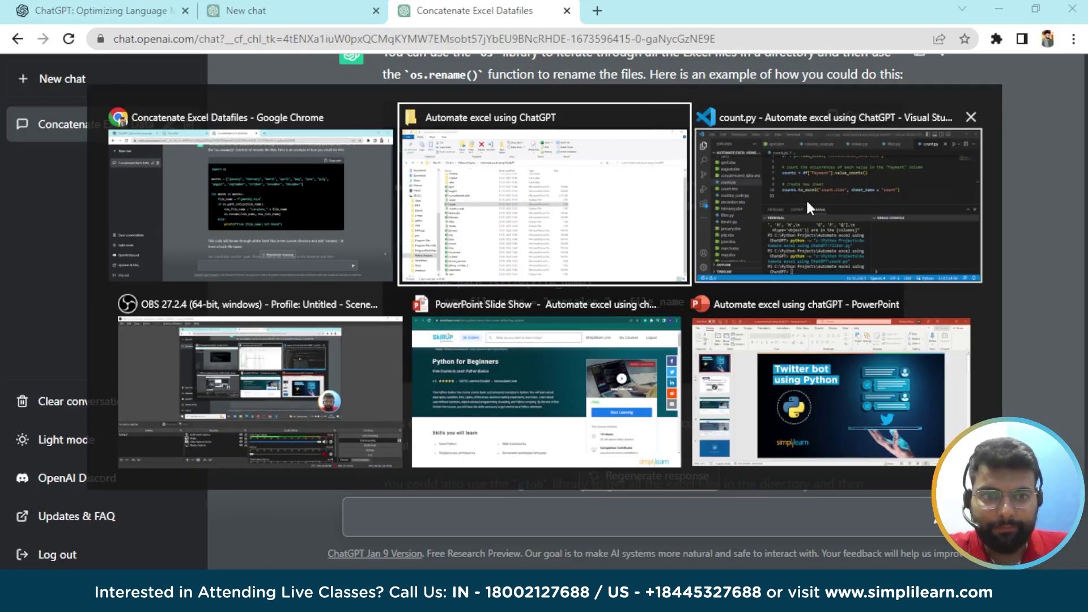
Create rename.py in Visual Studio Code with the pasted rename code and run it
{"action": "left_click", "coordinate": [758, 194]}
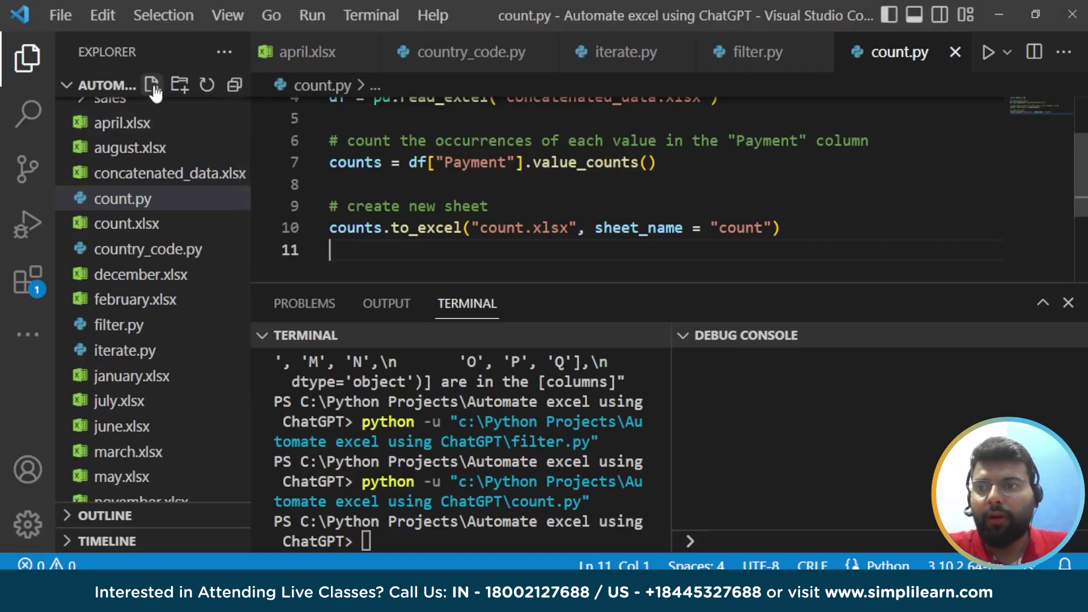
{"action": "left_click", "coordinate": [152, 85]}
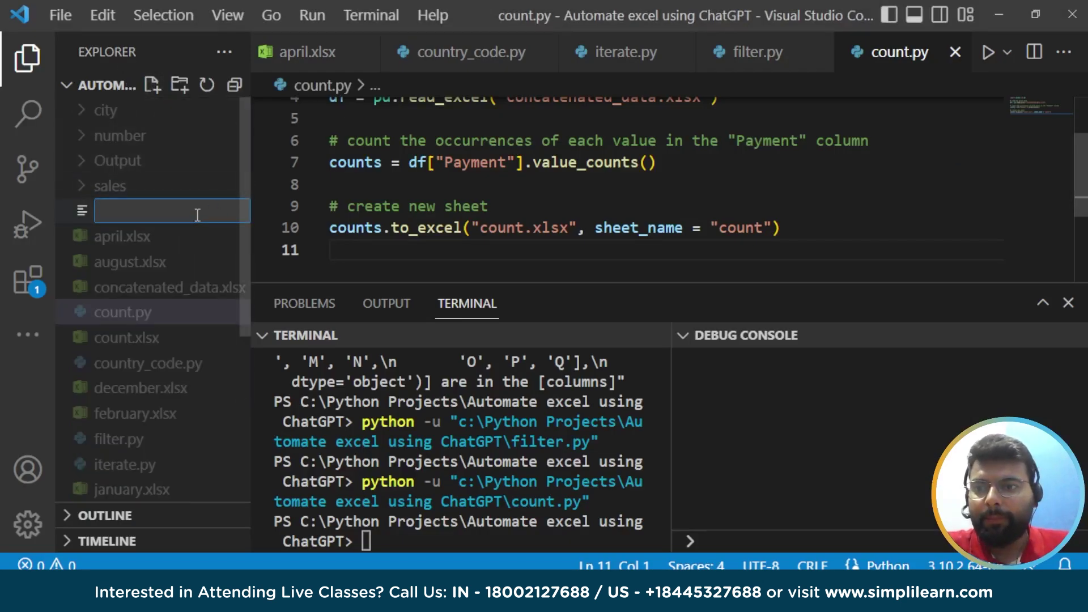
{"action": "type", "text": "rename.py"}
{"action": "key", "text": "Return"}
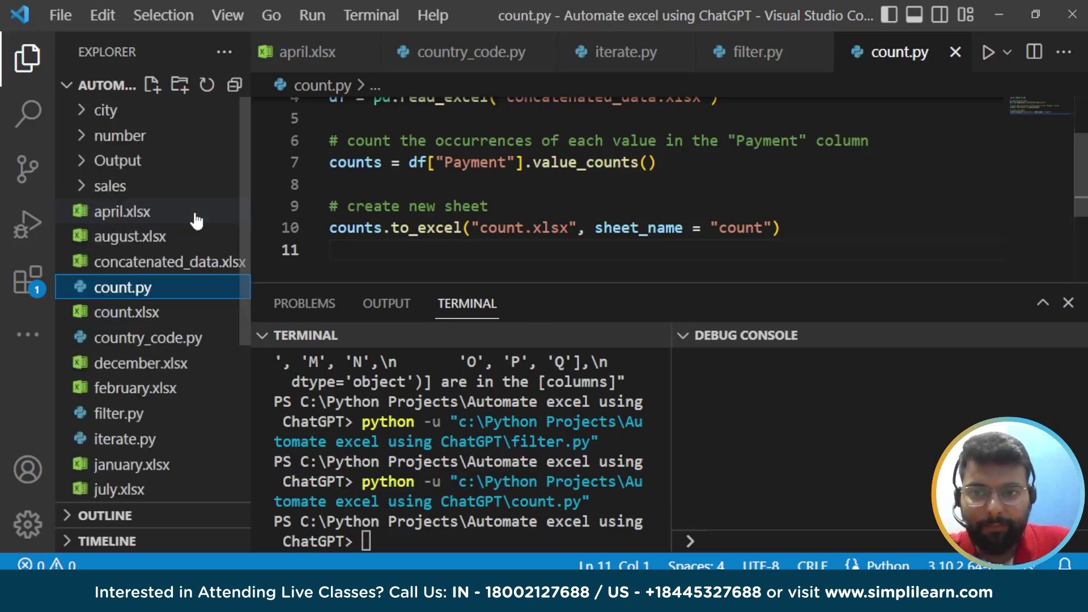
{"action": "key", "text": "ctrl+v"}
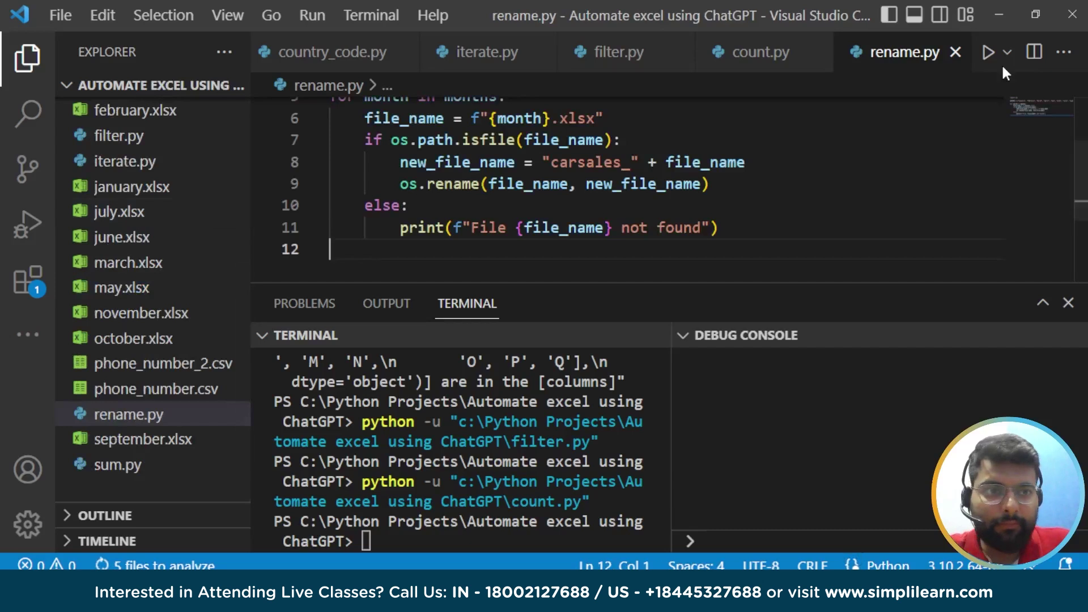
{"action": "left_click", "coordinate": [988, 54]}
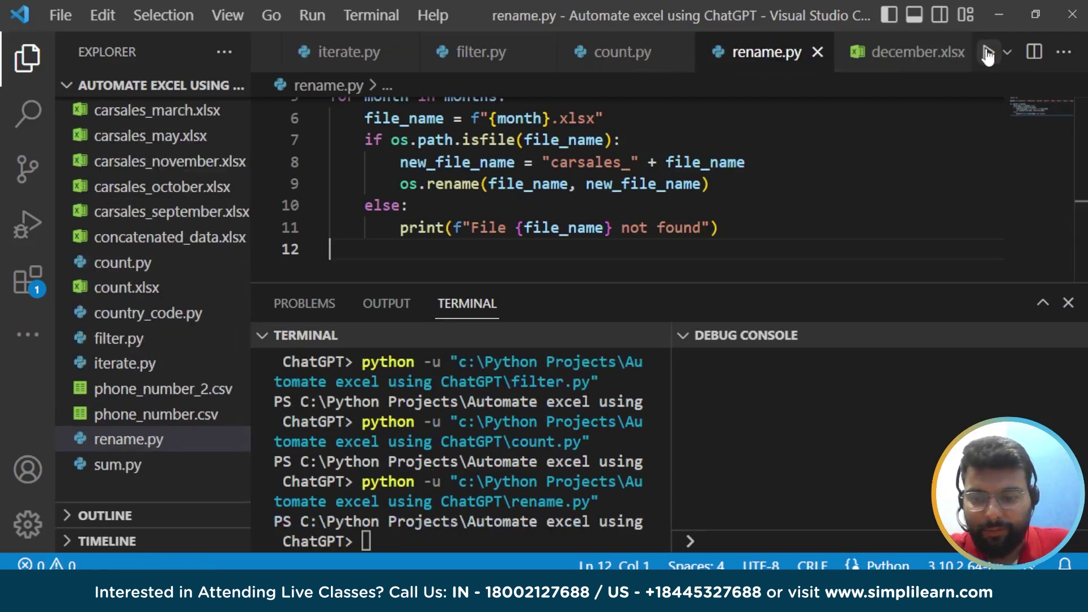
Check the renamed files in File Explorer, then advance the slide show to the Python Certification Course slide
{"action": "key", "text": "alt+Tab"}
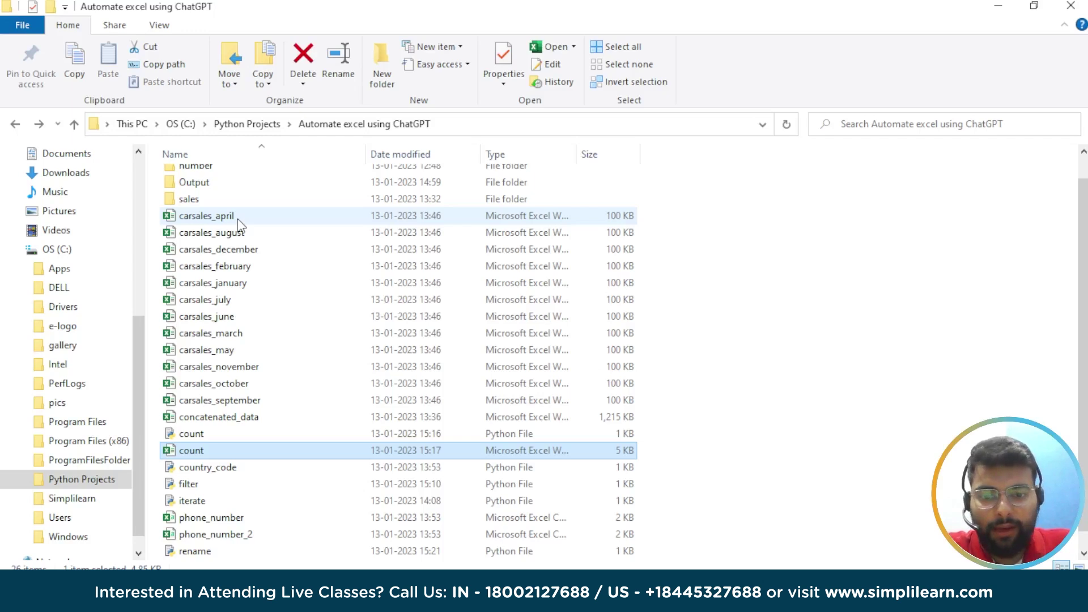
{"action": "key", "text": "alt+Tab"}
{"action": "key", "text": "Tab"}
{"action": "key", "text": "Tab"}
{"action": "key", "text": "Tab"}
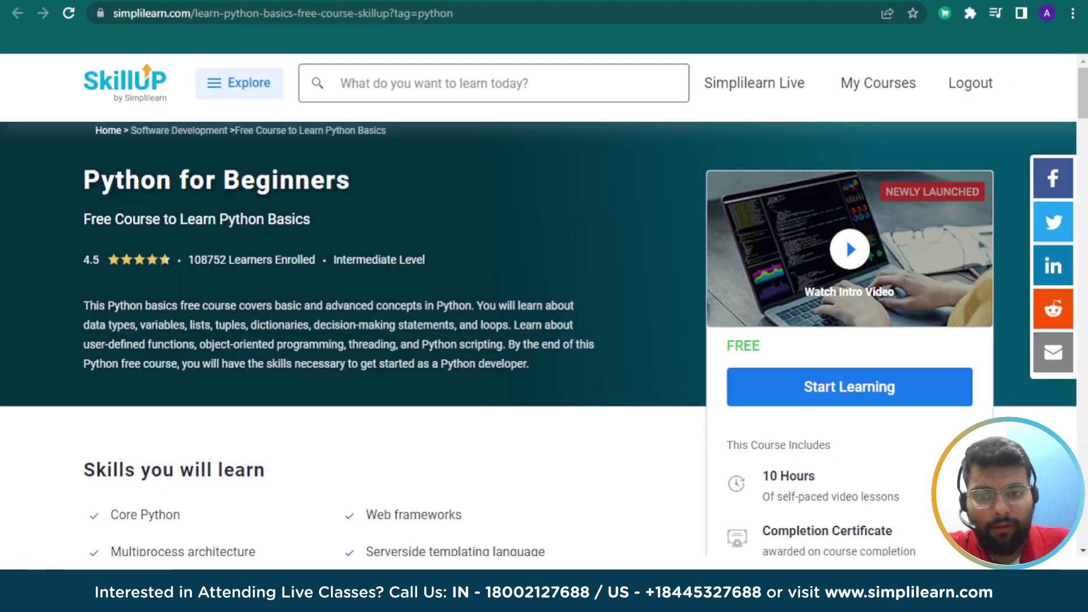
{"action": "key", "text": "Right"}
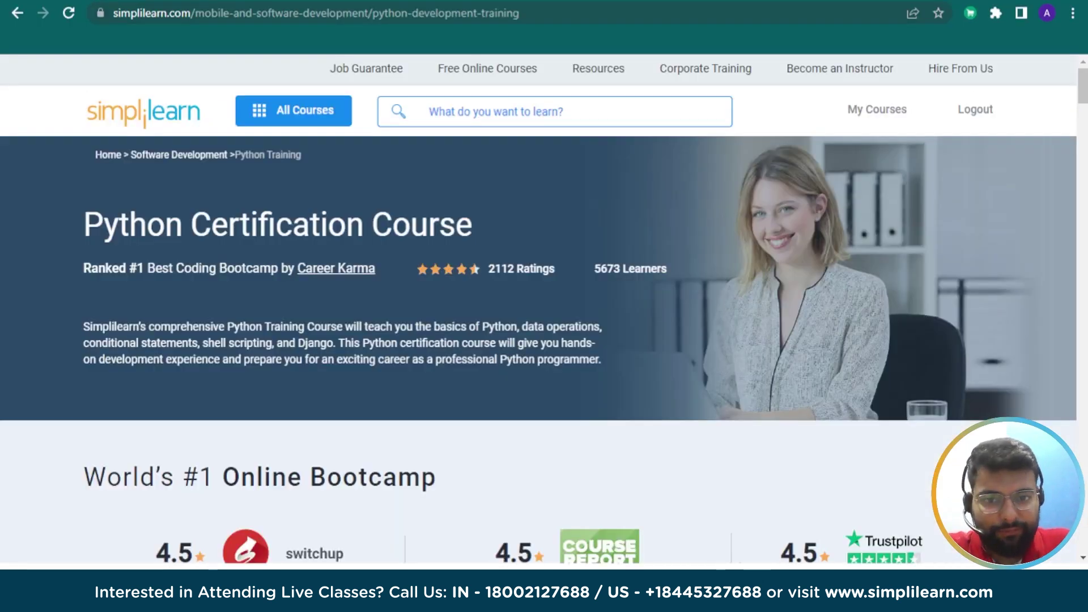